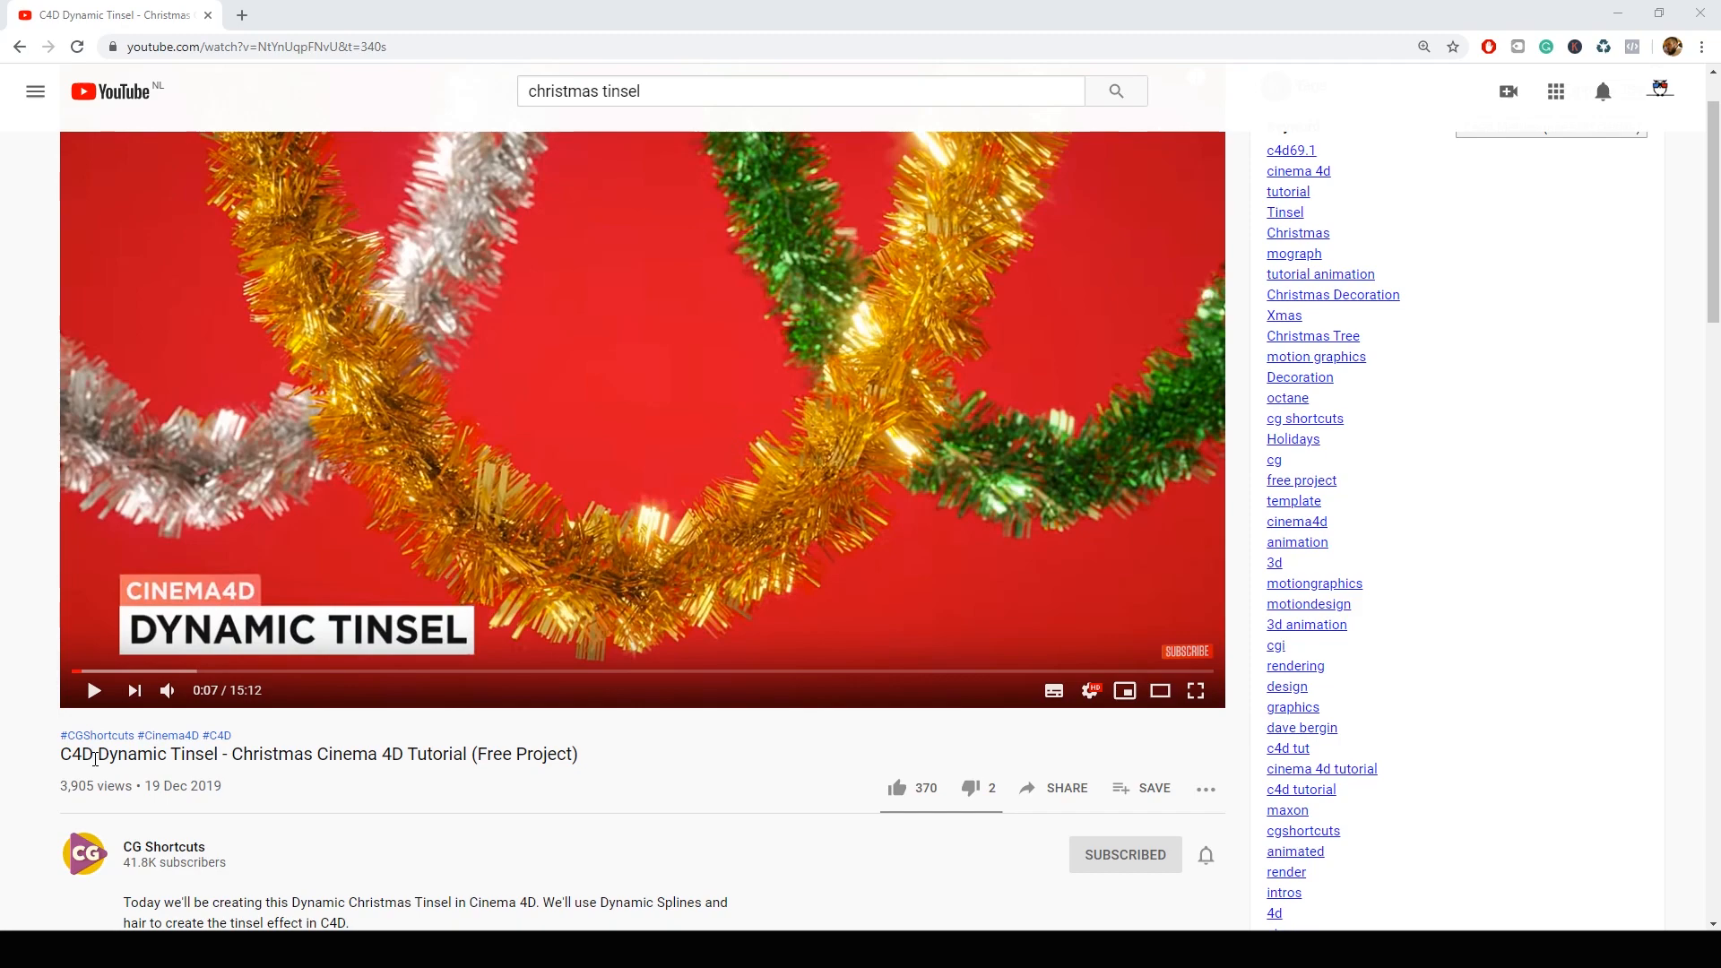
- Switch from the browser to the finished Blender tinsel scene and play its animation from frame 0
{"action": "left_click", "coordinate": [1618, 13]}
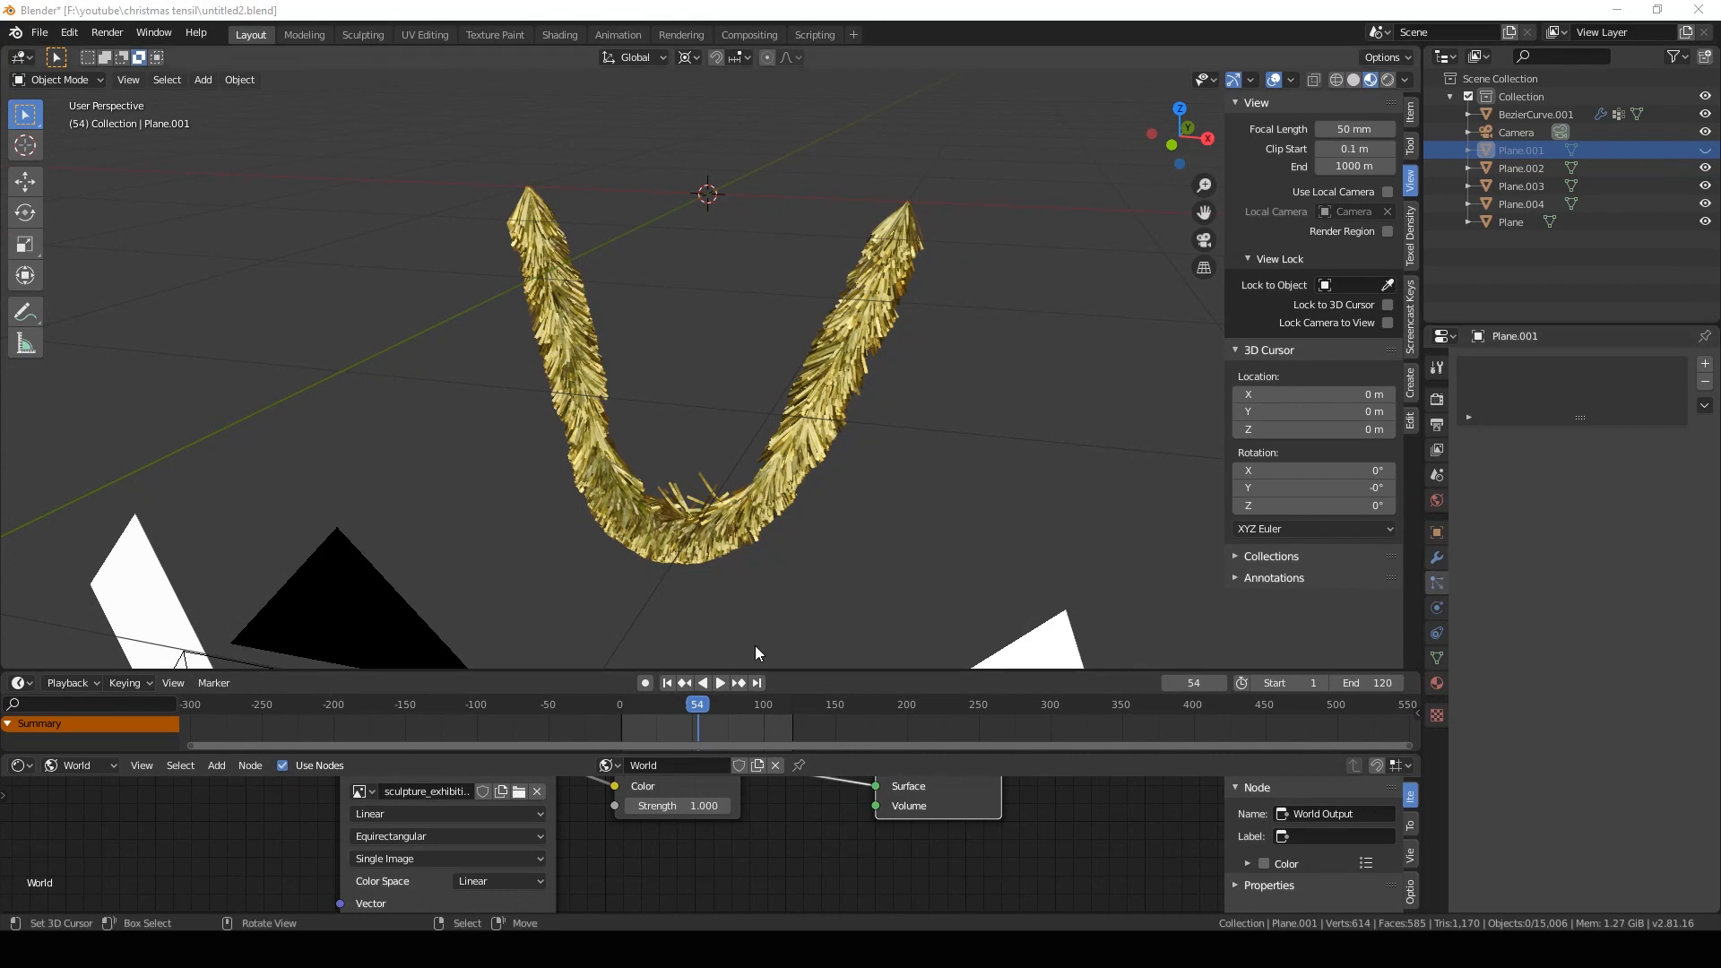
{"action": "left_click", "coordinate": [617, 703]}
{"action": "left_click", "coordinate": [723, 684]}
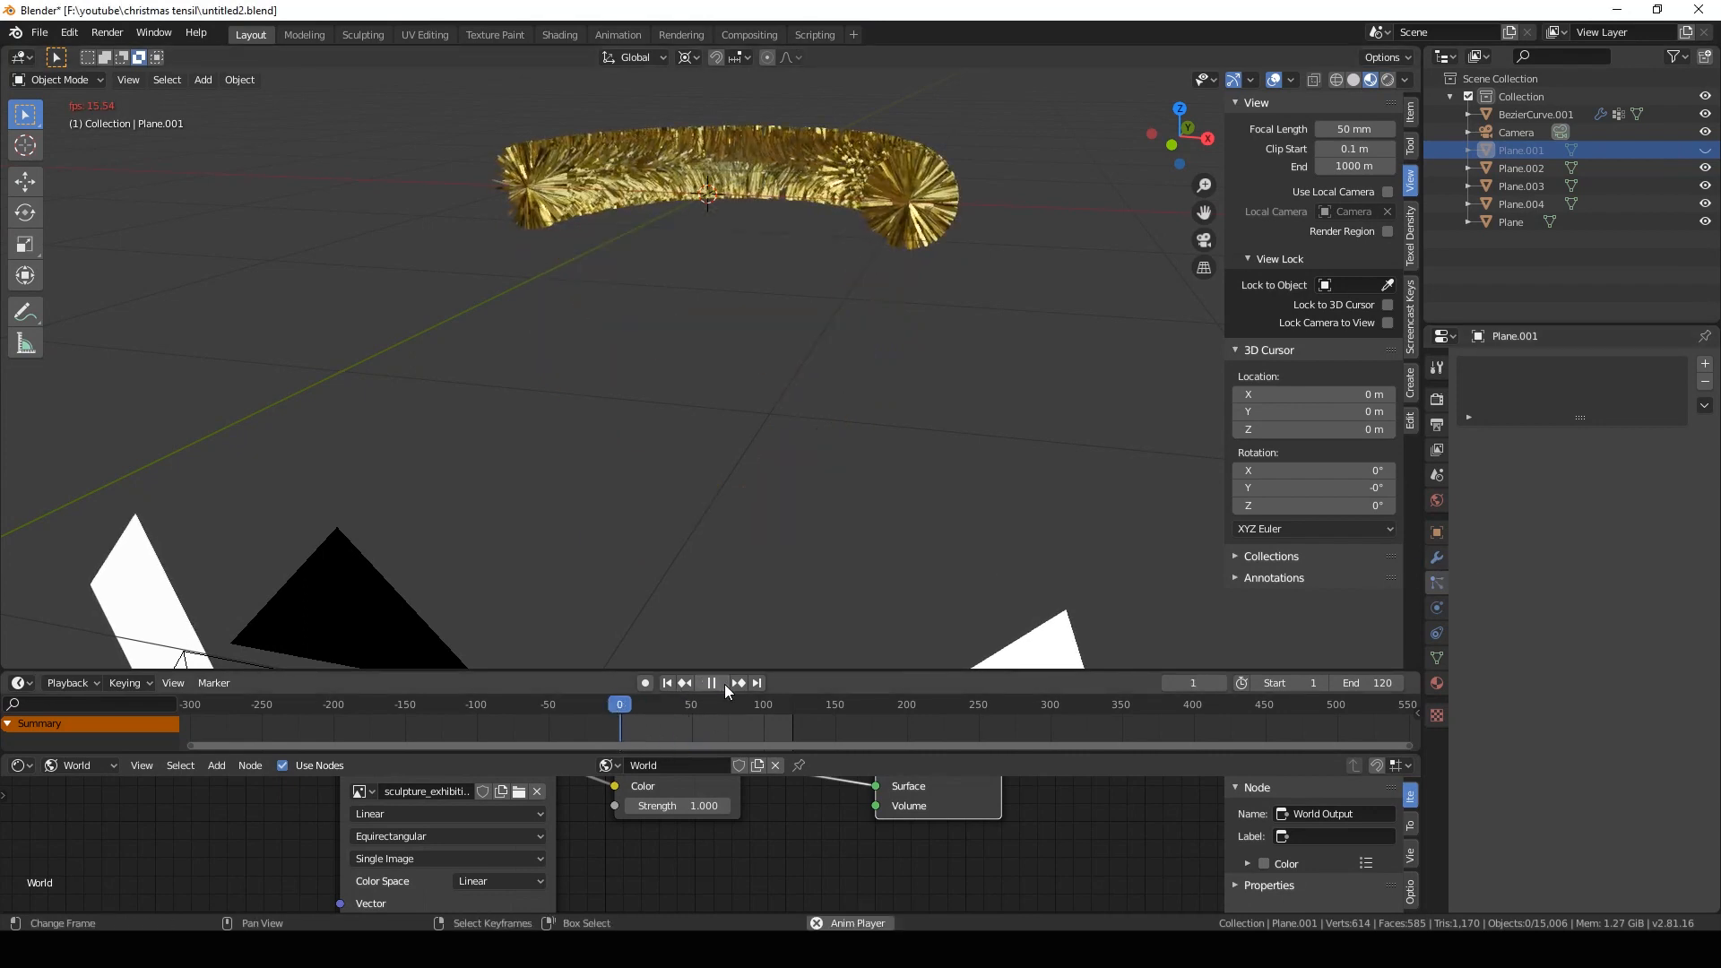
{"action": "left_click", "coordinate": [722, 685]}
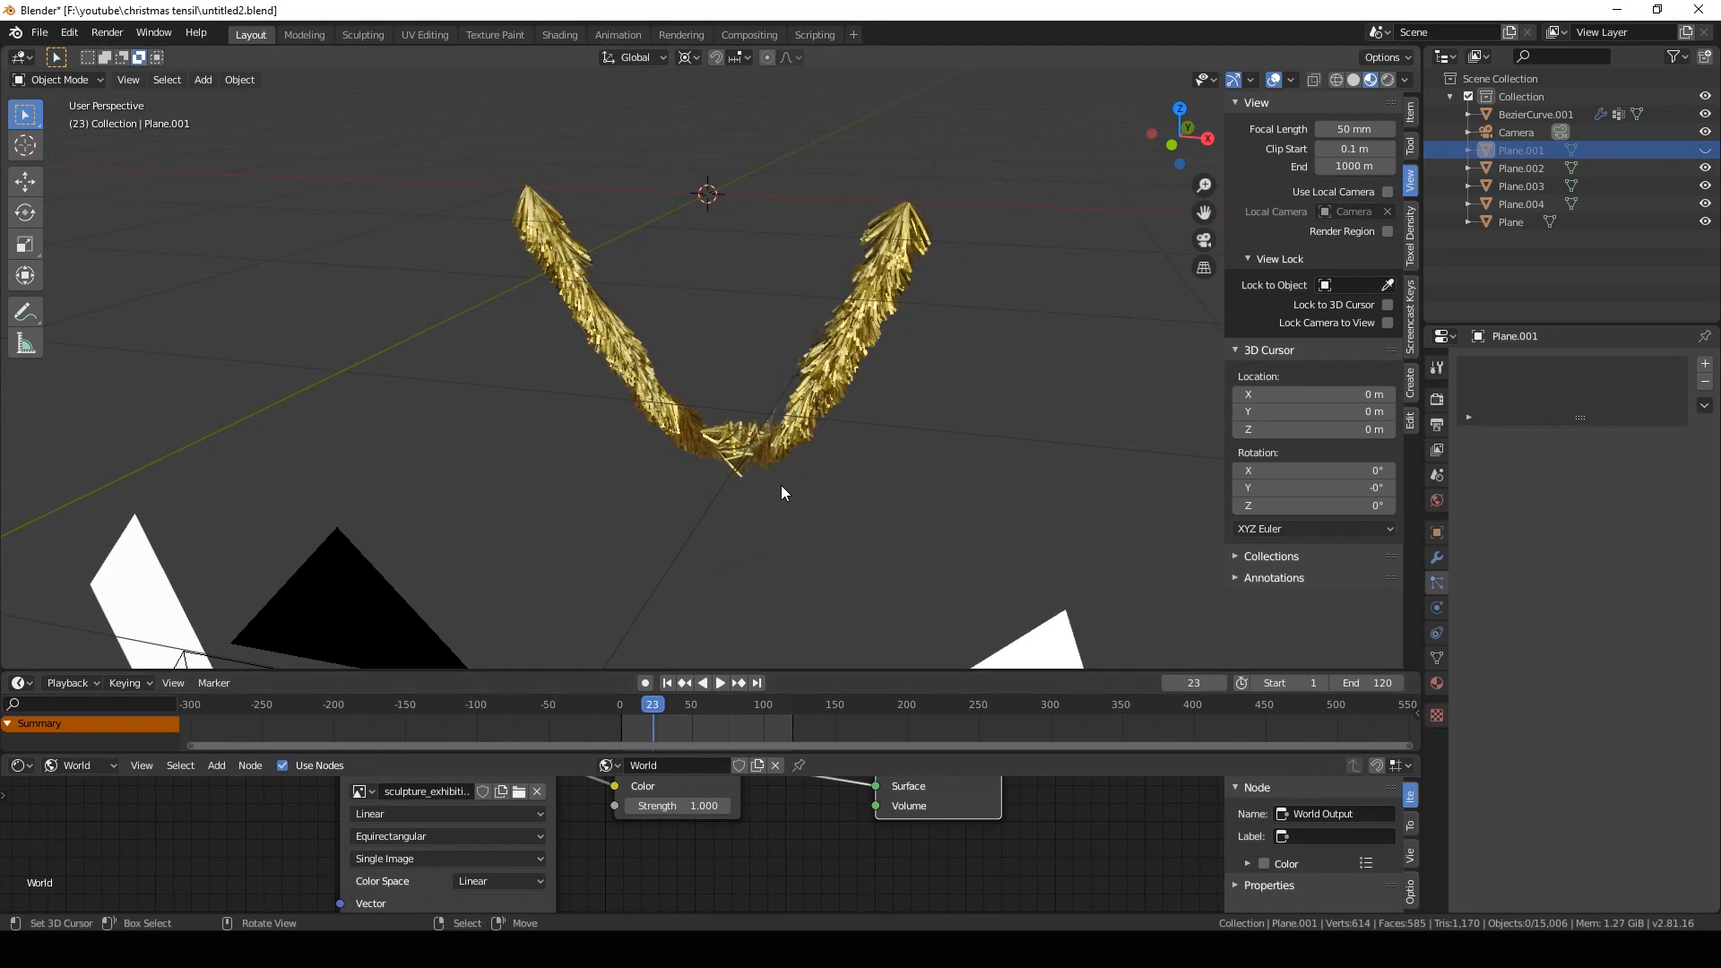
- Play the tinsel animation as seen through the scene camera
{"action": "key", "text": "KP_0"}
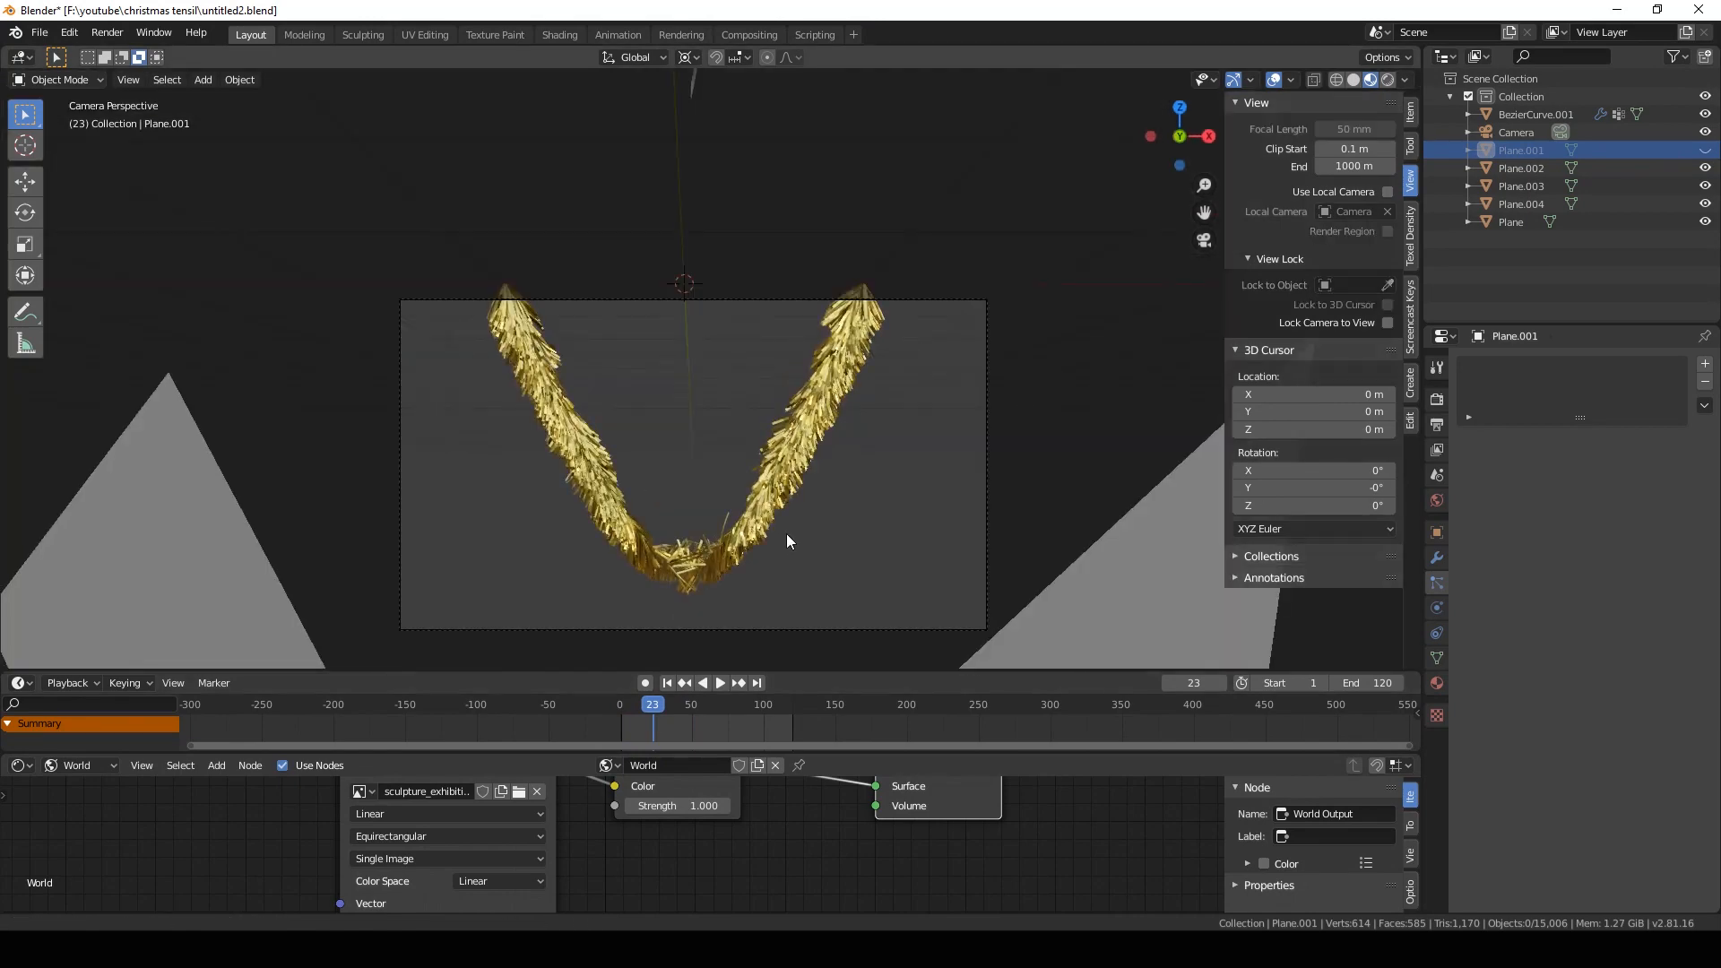
{"action": "scroll", "coordinate": [787, 535], "scroll_direction": "up", "scroll_amount": 3}
{"action": "left_click", "coordinate": [720, 683]}
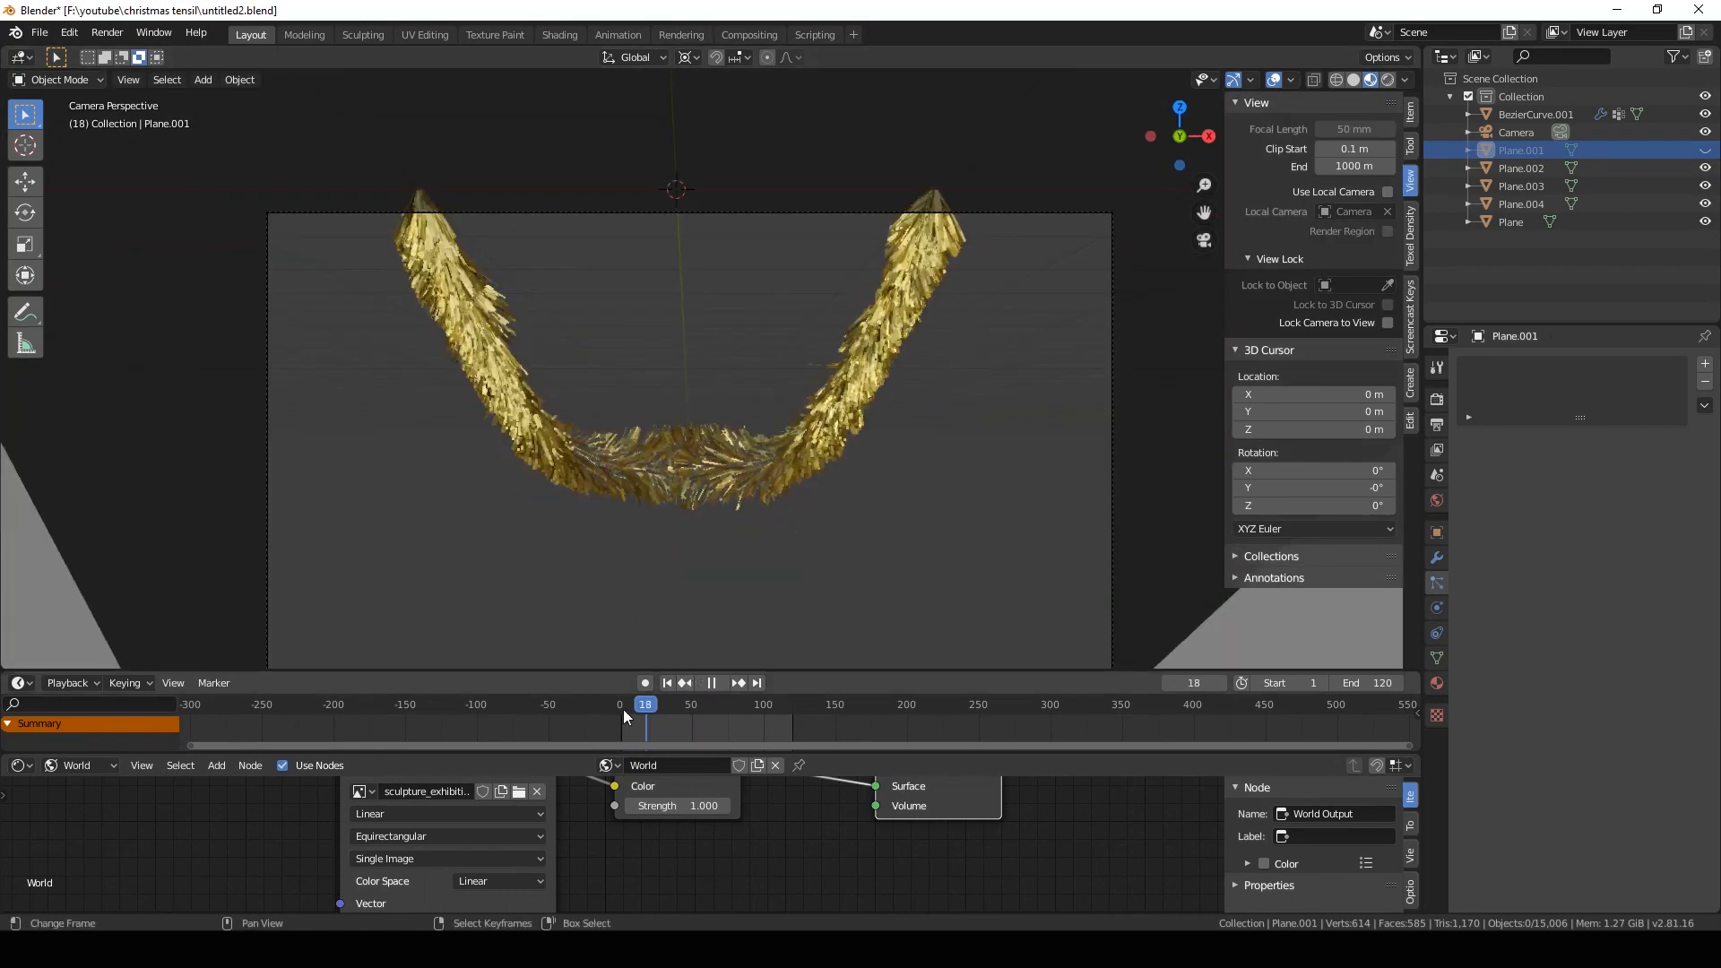
{"action": "left_click", "coordinate": [716, 683]}
- Hide the particle system of the tinsel object in the viewport so only its bare curve is displayed
{"action": "middle_click_drag", "start_coordinate": [928, 310], "coordinate": [835, 99]}
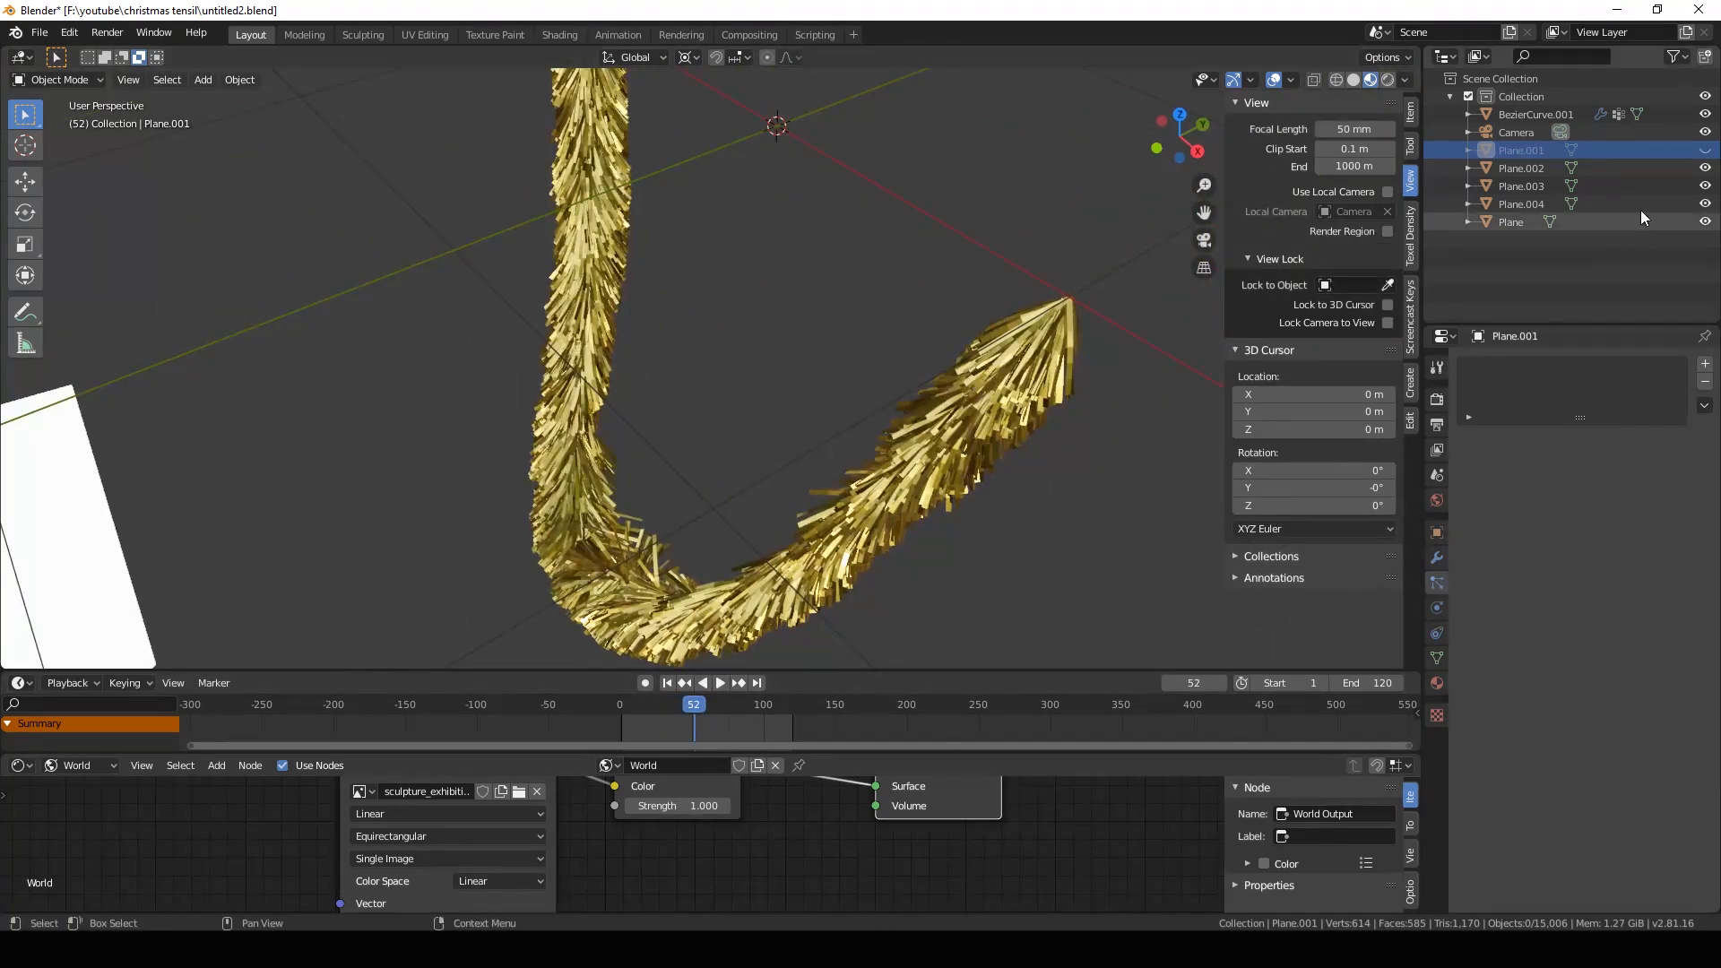
{"action": "left_click", "coordinate": [1020, 425]}
{"action": "left_click", "coordinate": [1437, 559]}
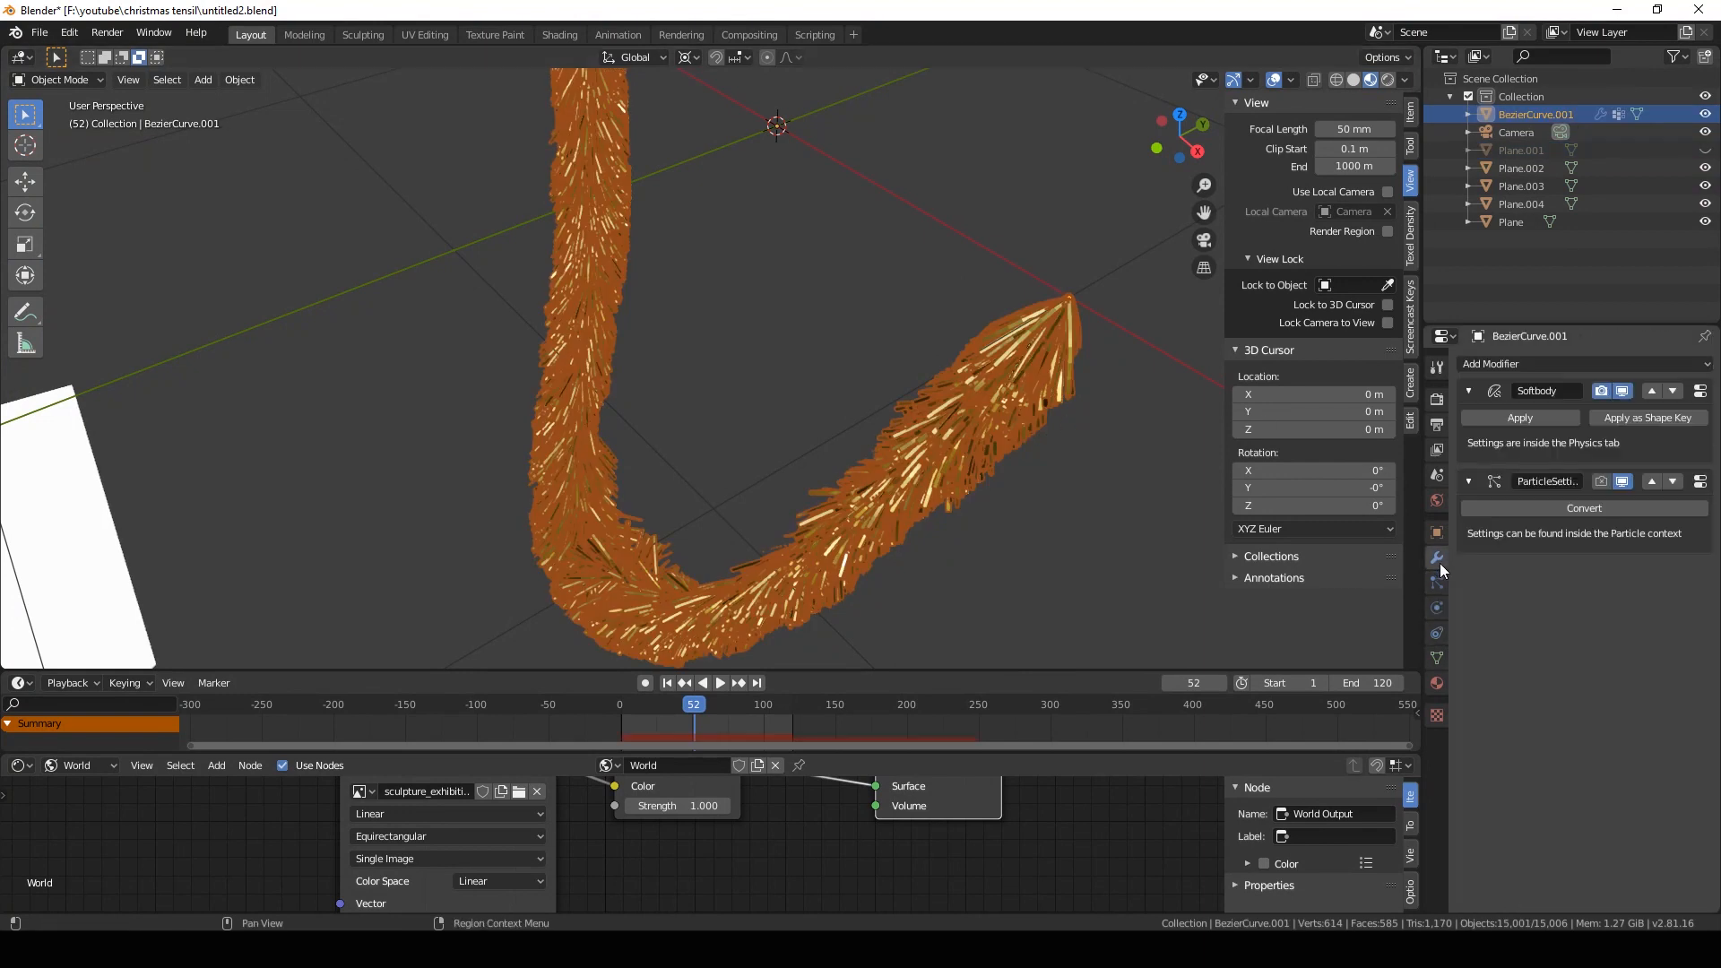
{"action": "left_click", "coordinate": [1625, 482]}
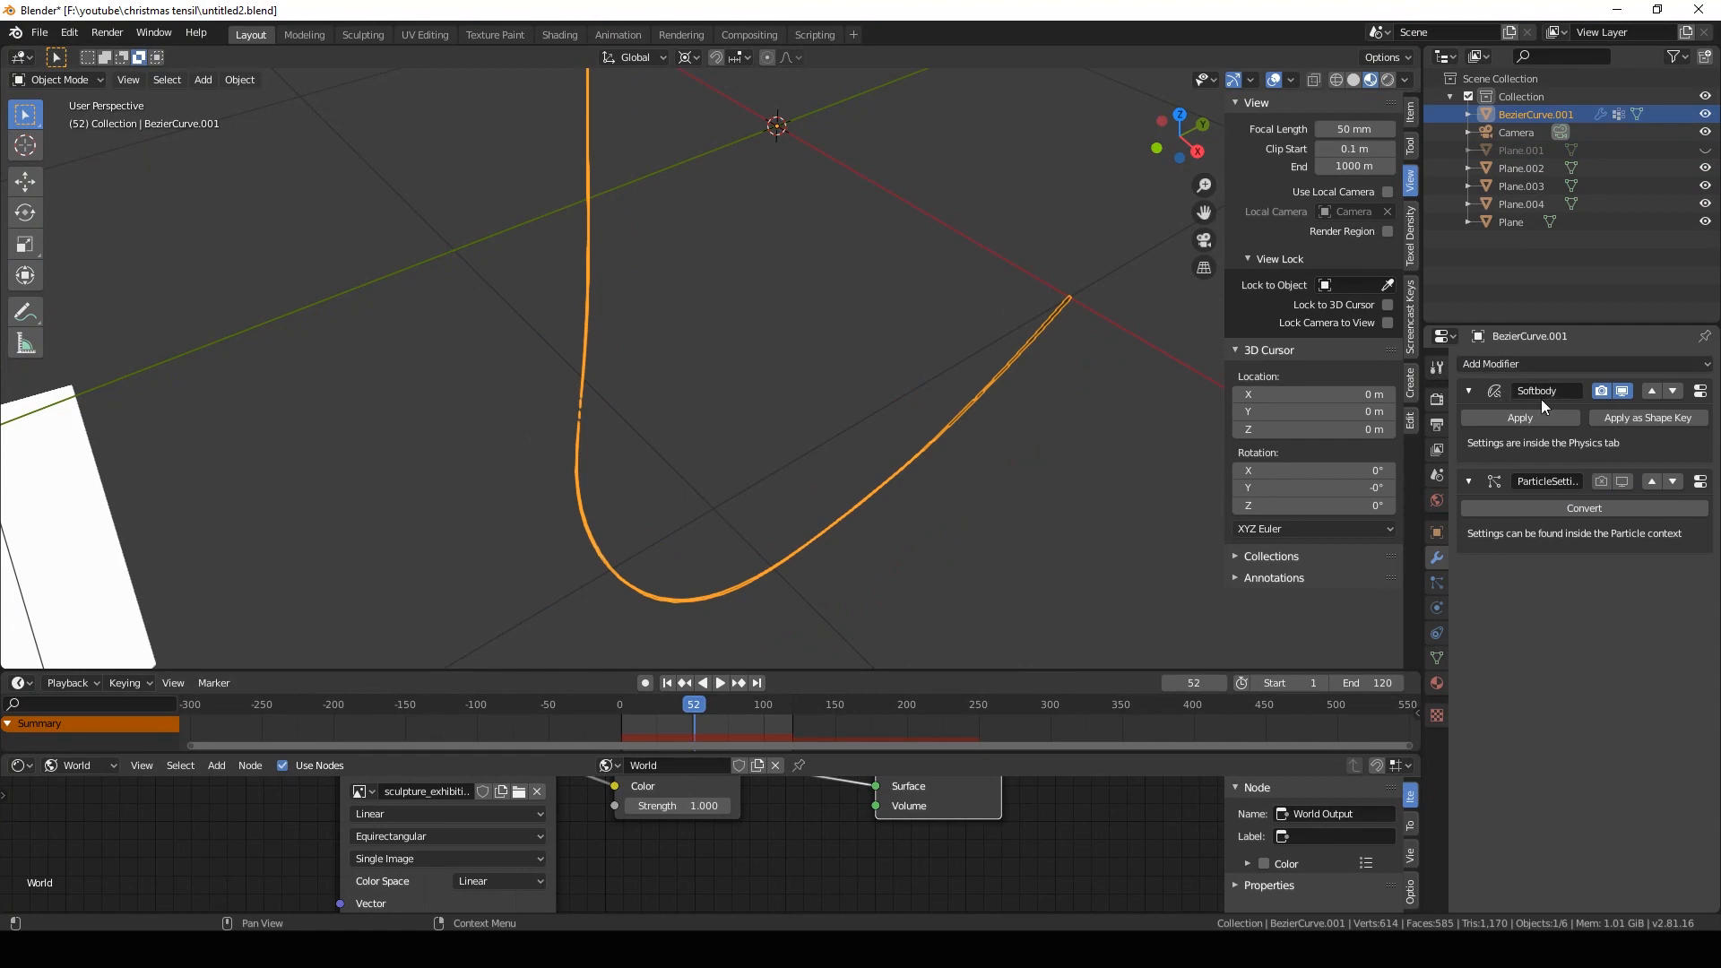
- Play the soft-body simulation of the bare tinsel curve from the first frame
{"action": "left_click", "coordinate": [622, 702]}
{"action": "key", "text": "space"}
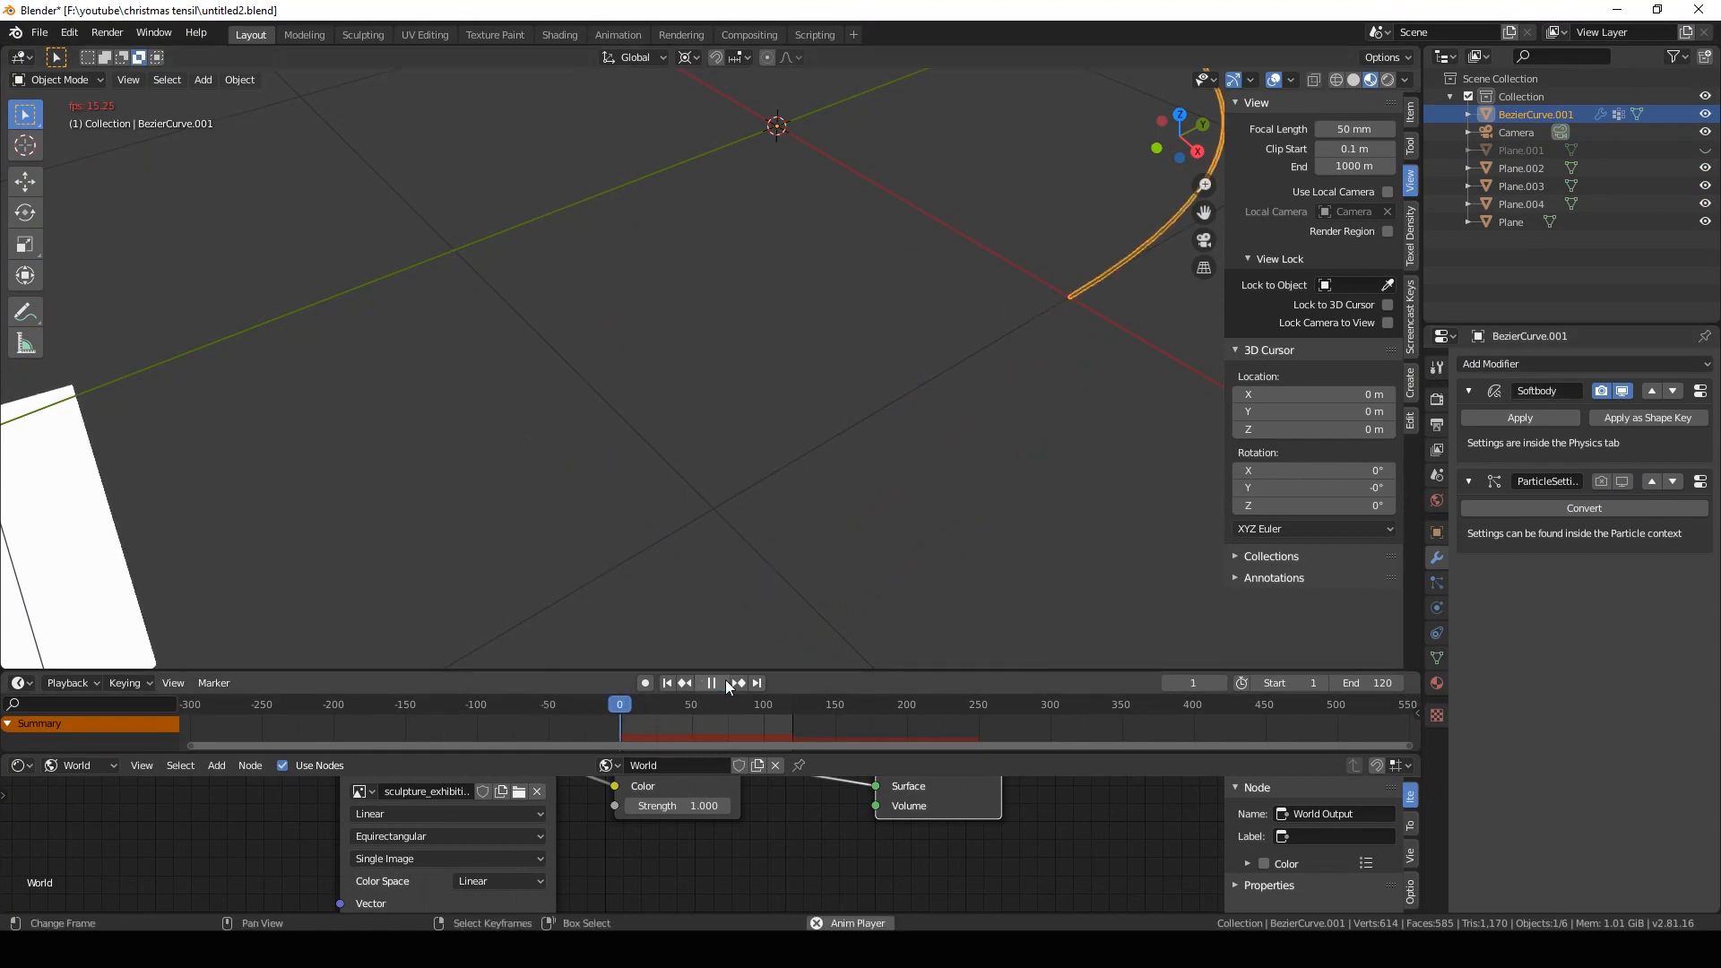
{"action": "scroll", "coordinate": [945, 288], "scroll_direction": "down", "scroll_amount": 3}
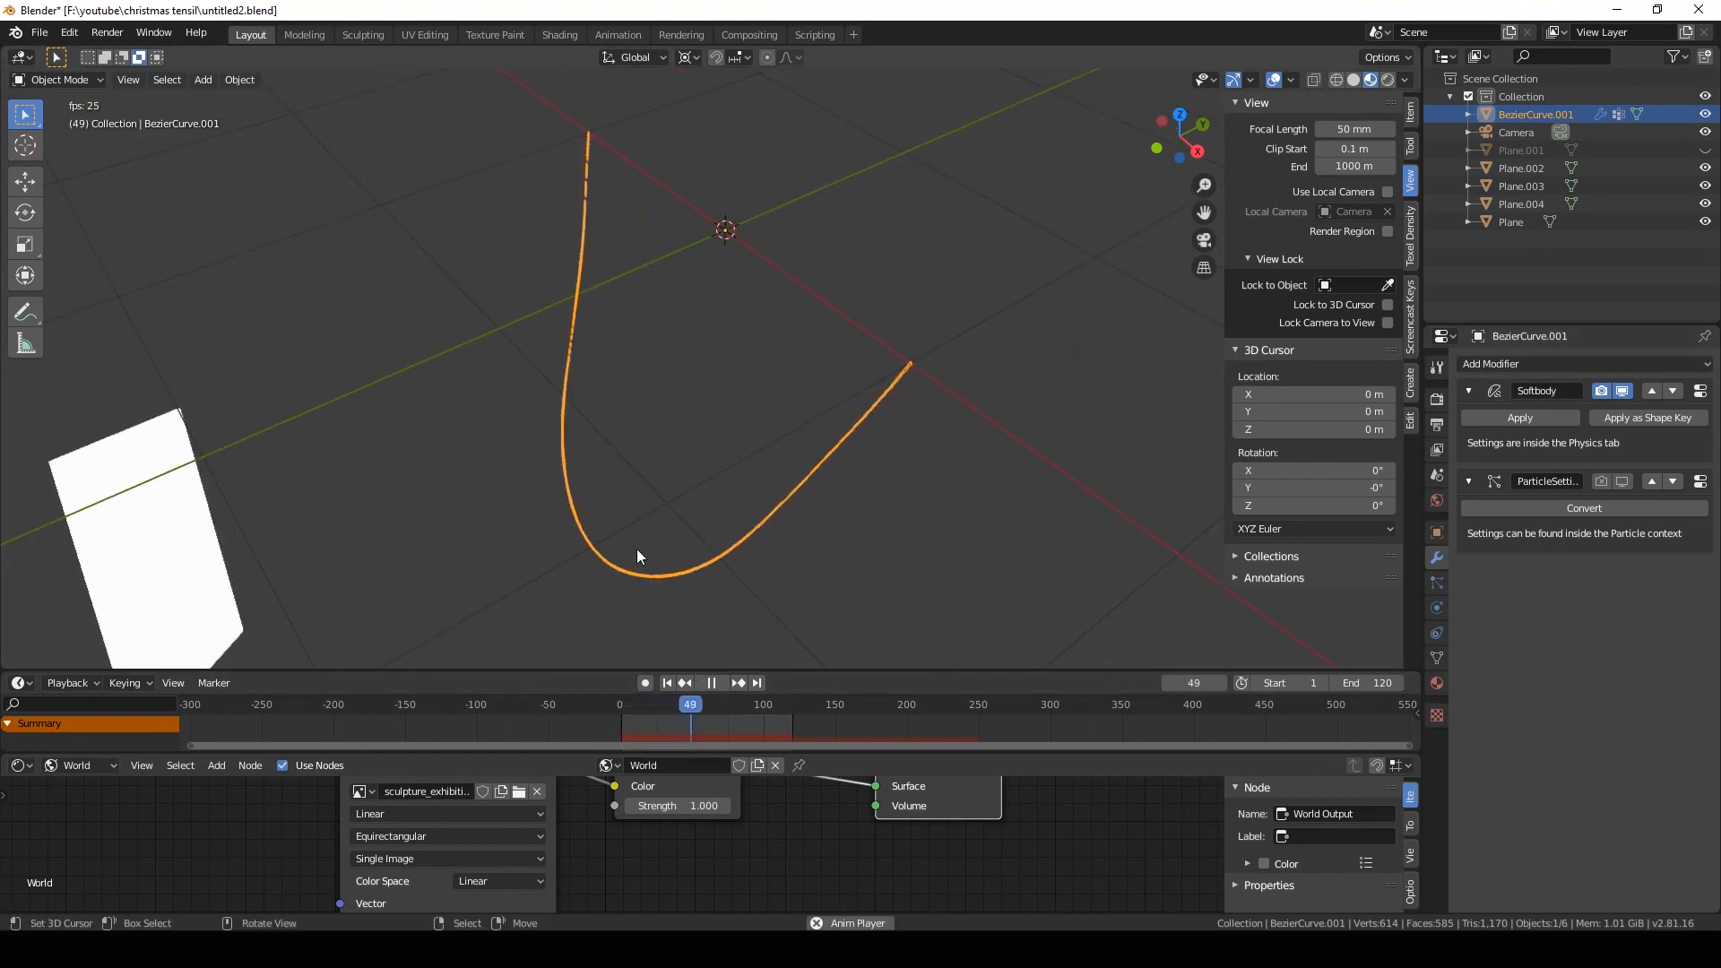
{"action": "left_click", "coordinate": [715, 684]}
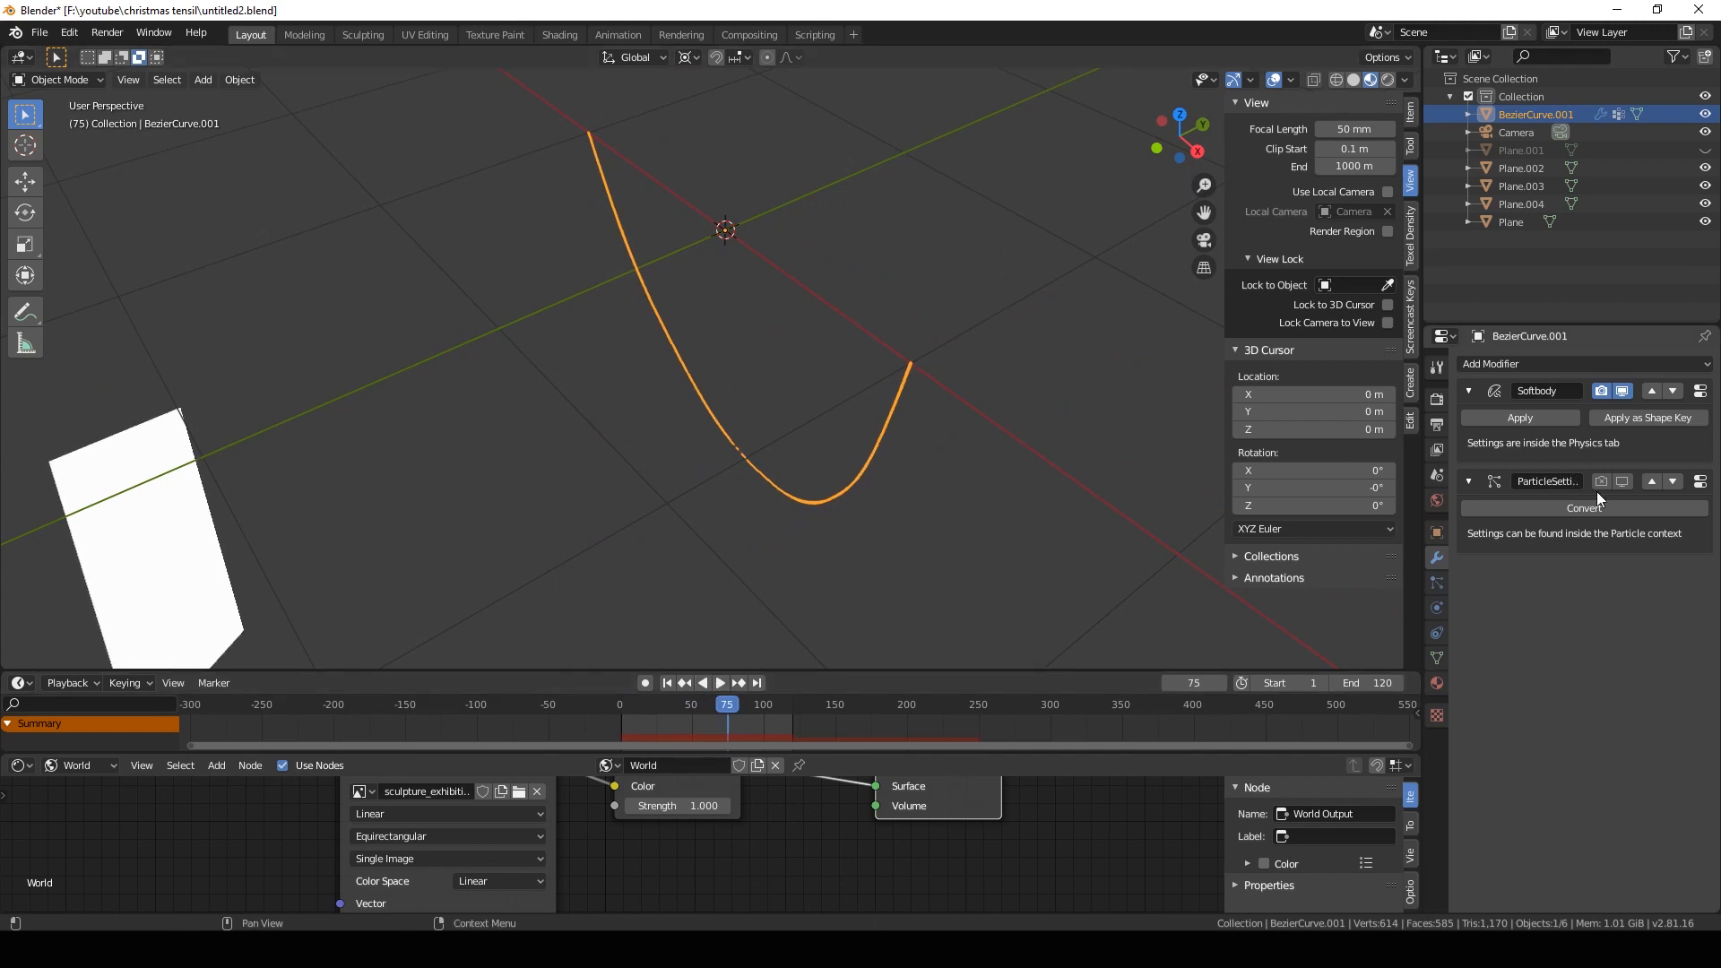
- Turn on the particle modifier's viewport and render display, then deselect the tinsel and inspect it up close
{"action": "left_click_drag", "start_coordinate": [1627, 481], "coordinate": [1608, 480]}
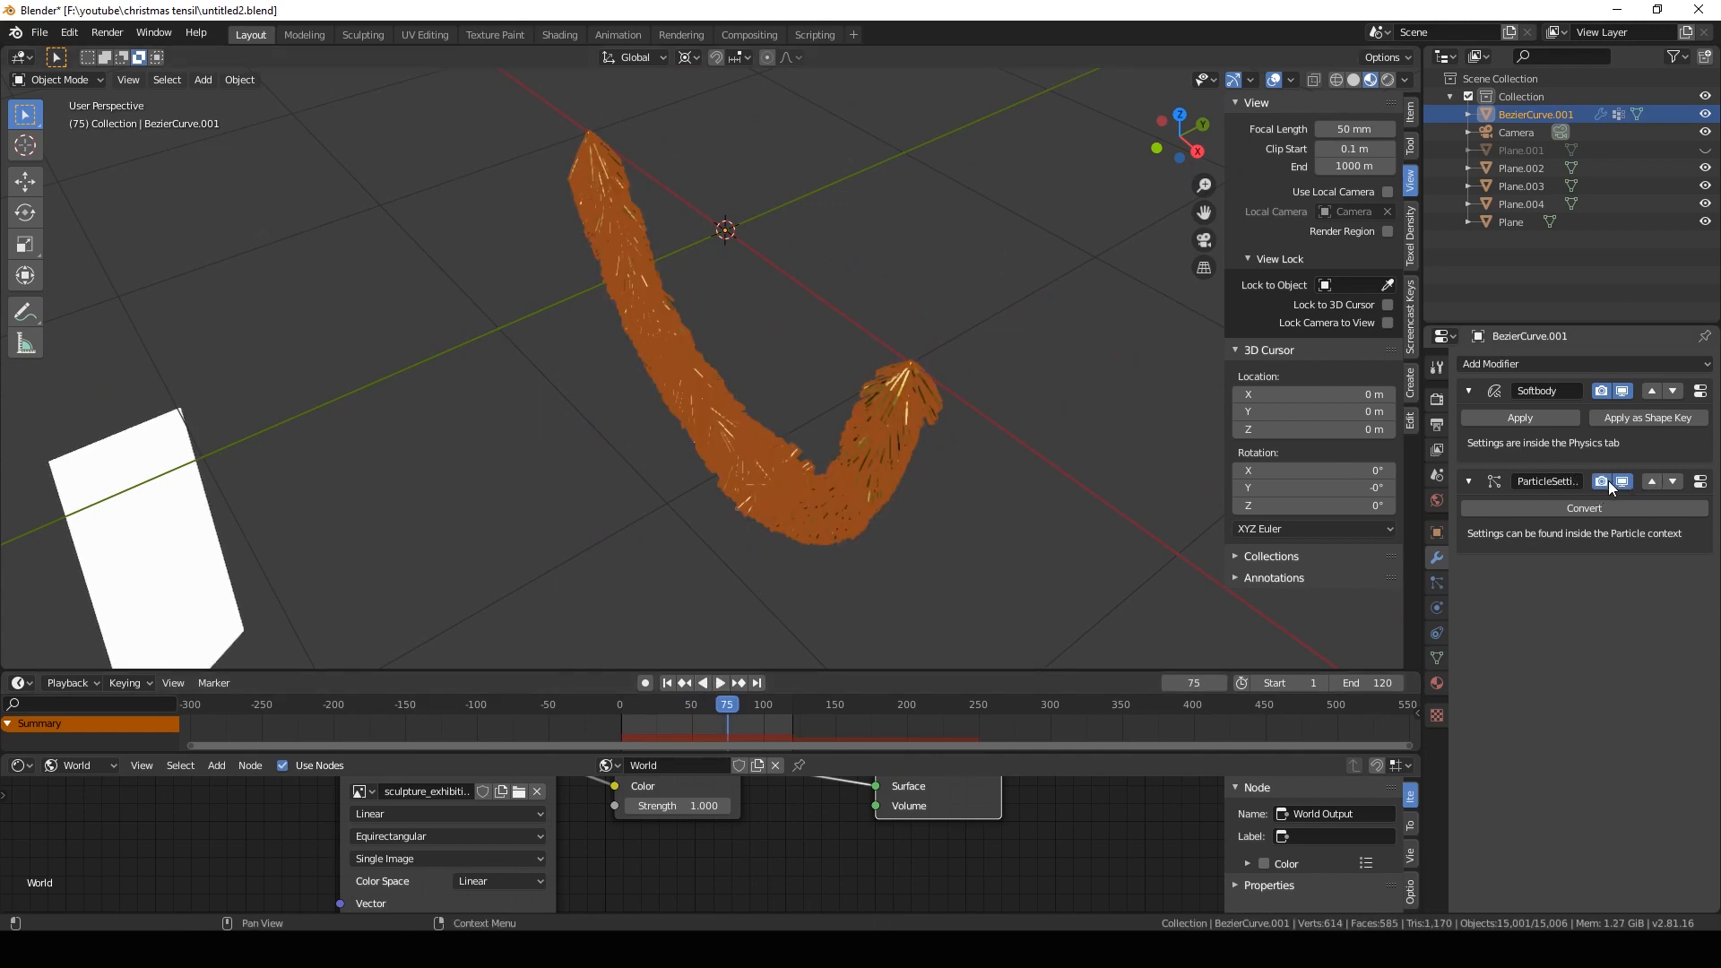
{"action": "left_click", "coordinate": [875, 527]}
{"action": "right_click", "coordinate": [865, 510]}
{"action": "middle_click_drag", "start_coordinate": [864, 510], "coordinate": [985, 423]}
{"action": "right_click", "coordinate": [984, 424]}
{"action": "scroll", "coordinate": [913, 367], "scroll_direction": "up", "scroll_amount": 2}
{"action": "scroll", "coordinate": [913, 366], "scroll_direction": "up", "scroll_amount": 1}
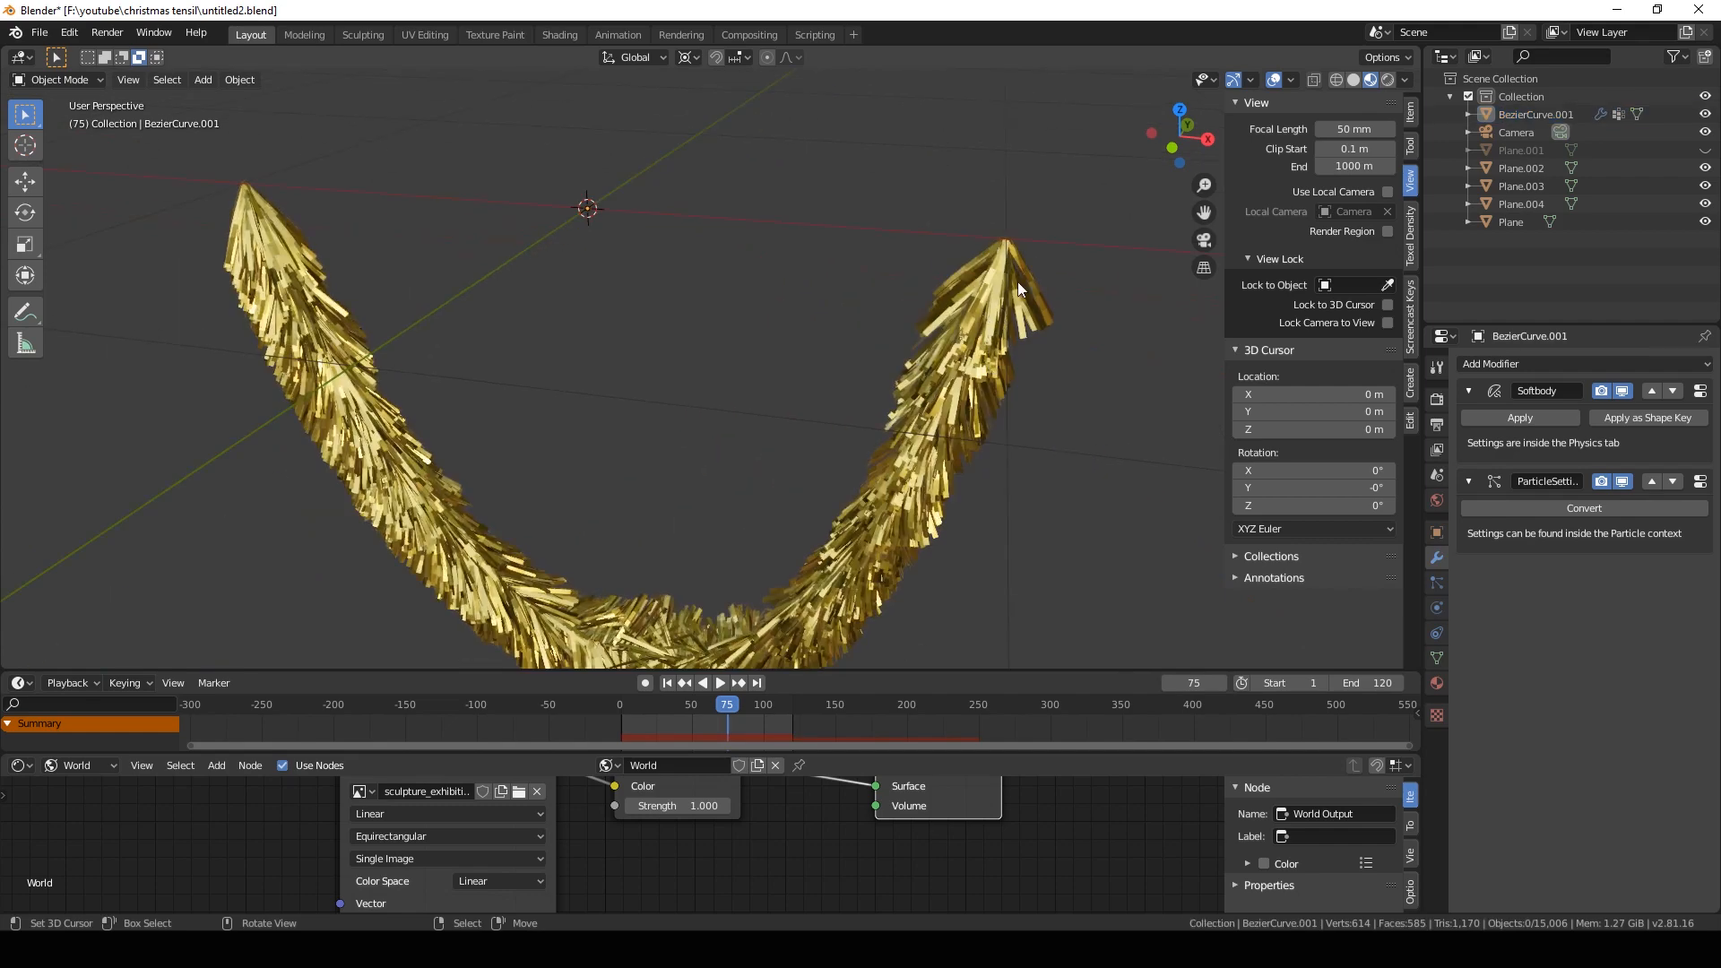
{"action": "middle_click_drag", "start_coordinate": [1029, 233], "coordinate": [857, 391]}
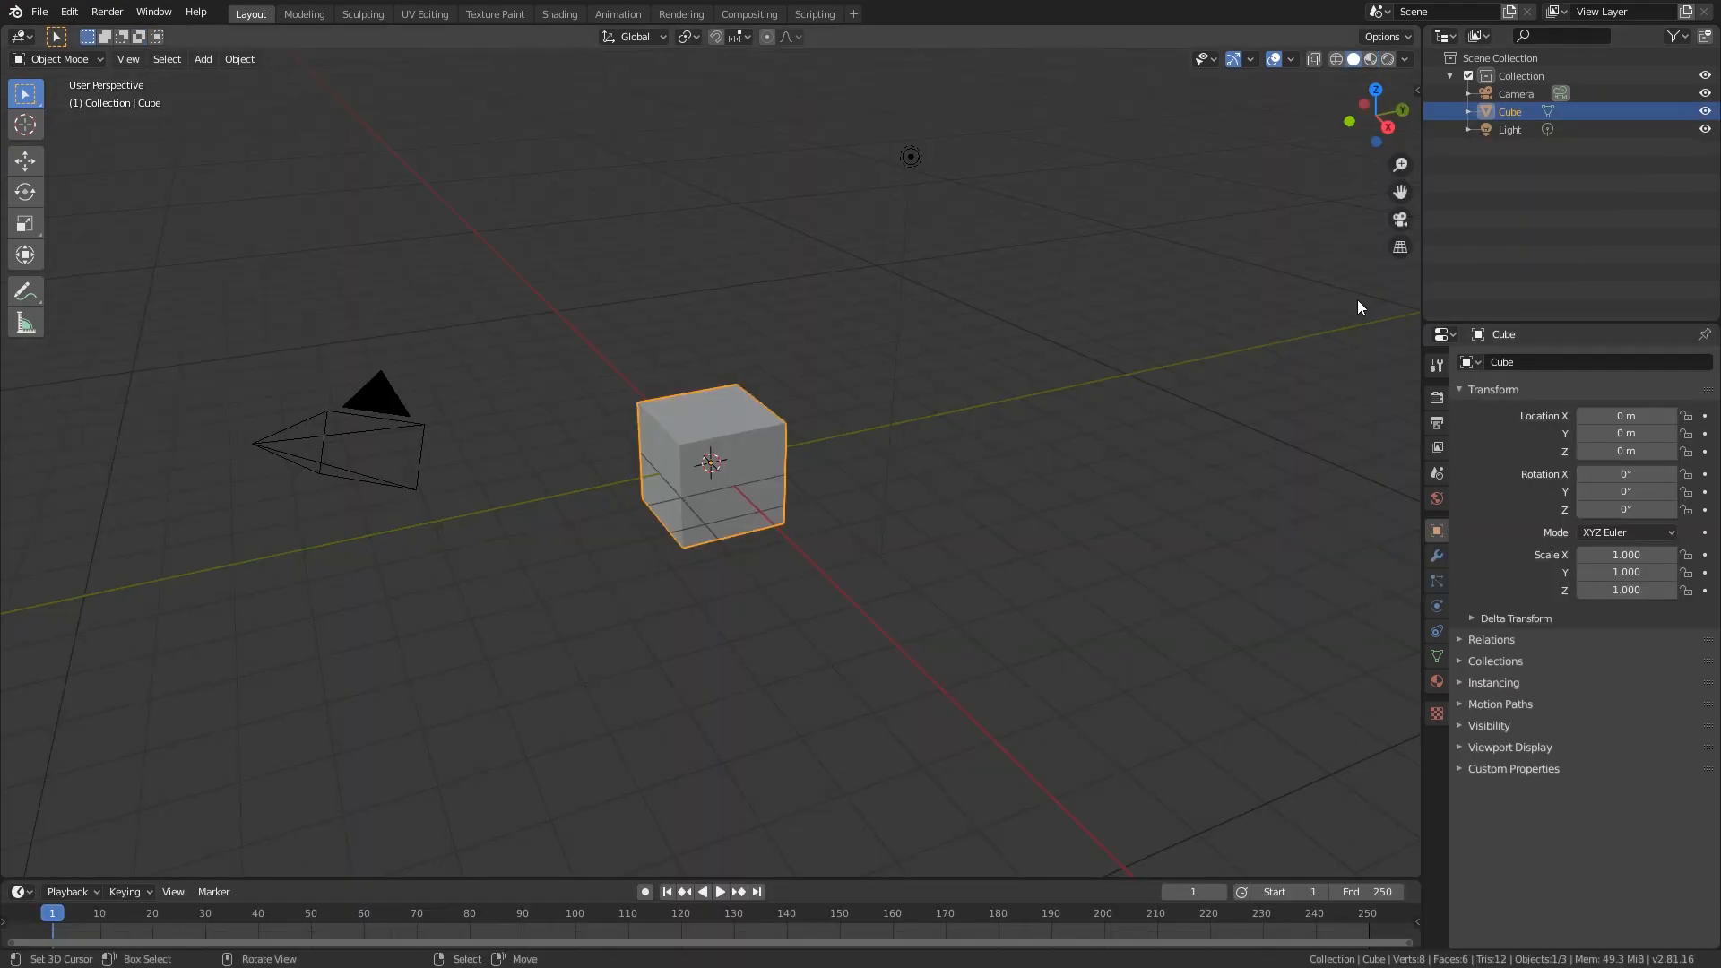
- In the new default scene, enable the Screencast Keys display and collapse its settings
{"action": "left_click", "coordinate": [1417, 92]}
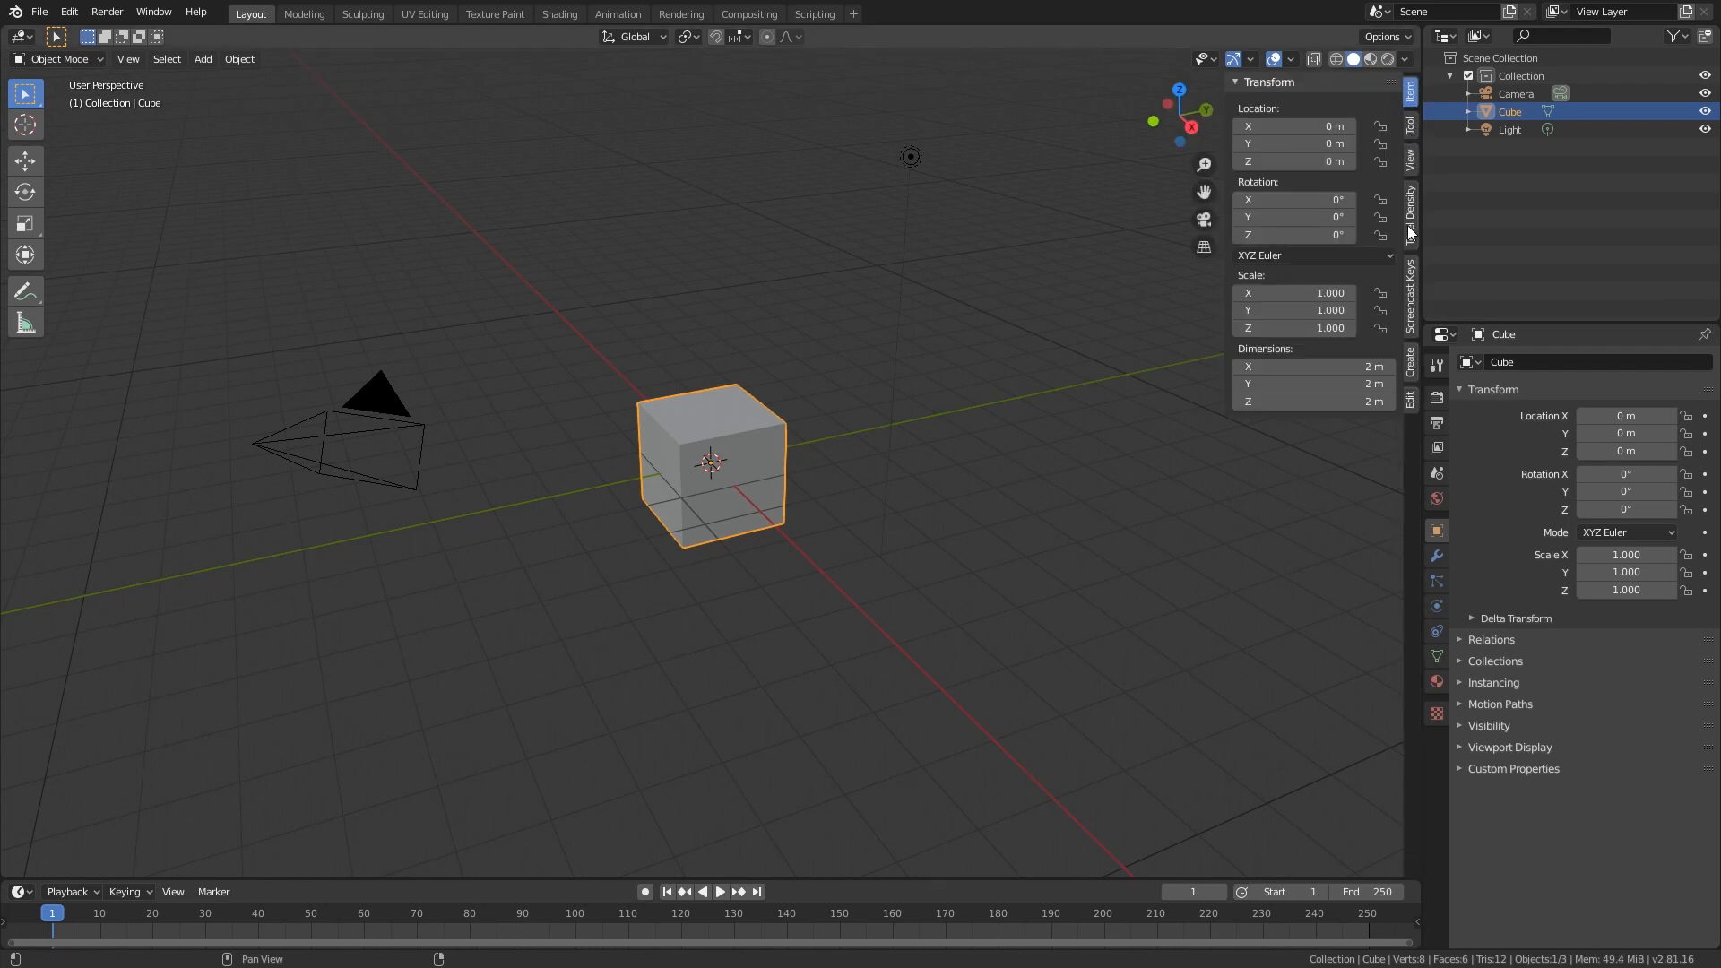
{"action": "left_click", "coordinate": [1413, 285]}
{"action": "left_click", "coordinate": [1257, 88]}
{"action": "left_click", "coordinate": [1255, 85]}
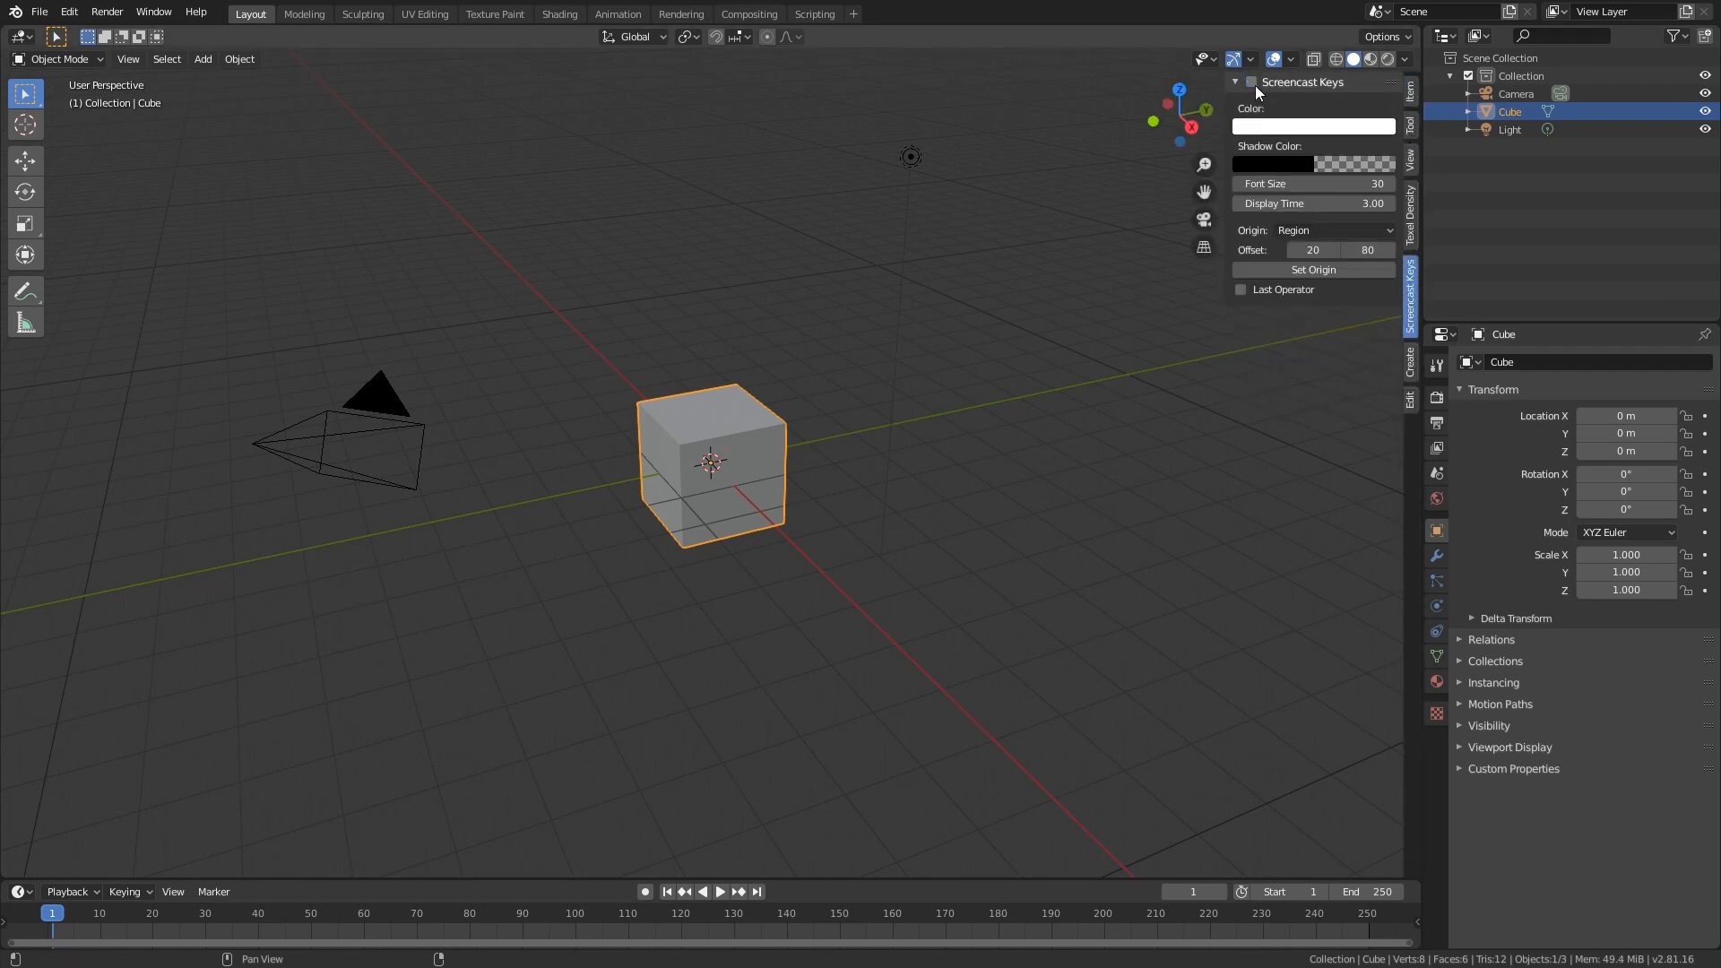
{"action": "left_click", "coordinate": [1240, 83]}
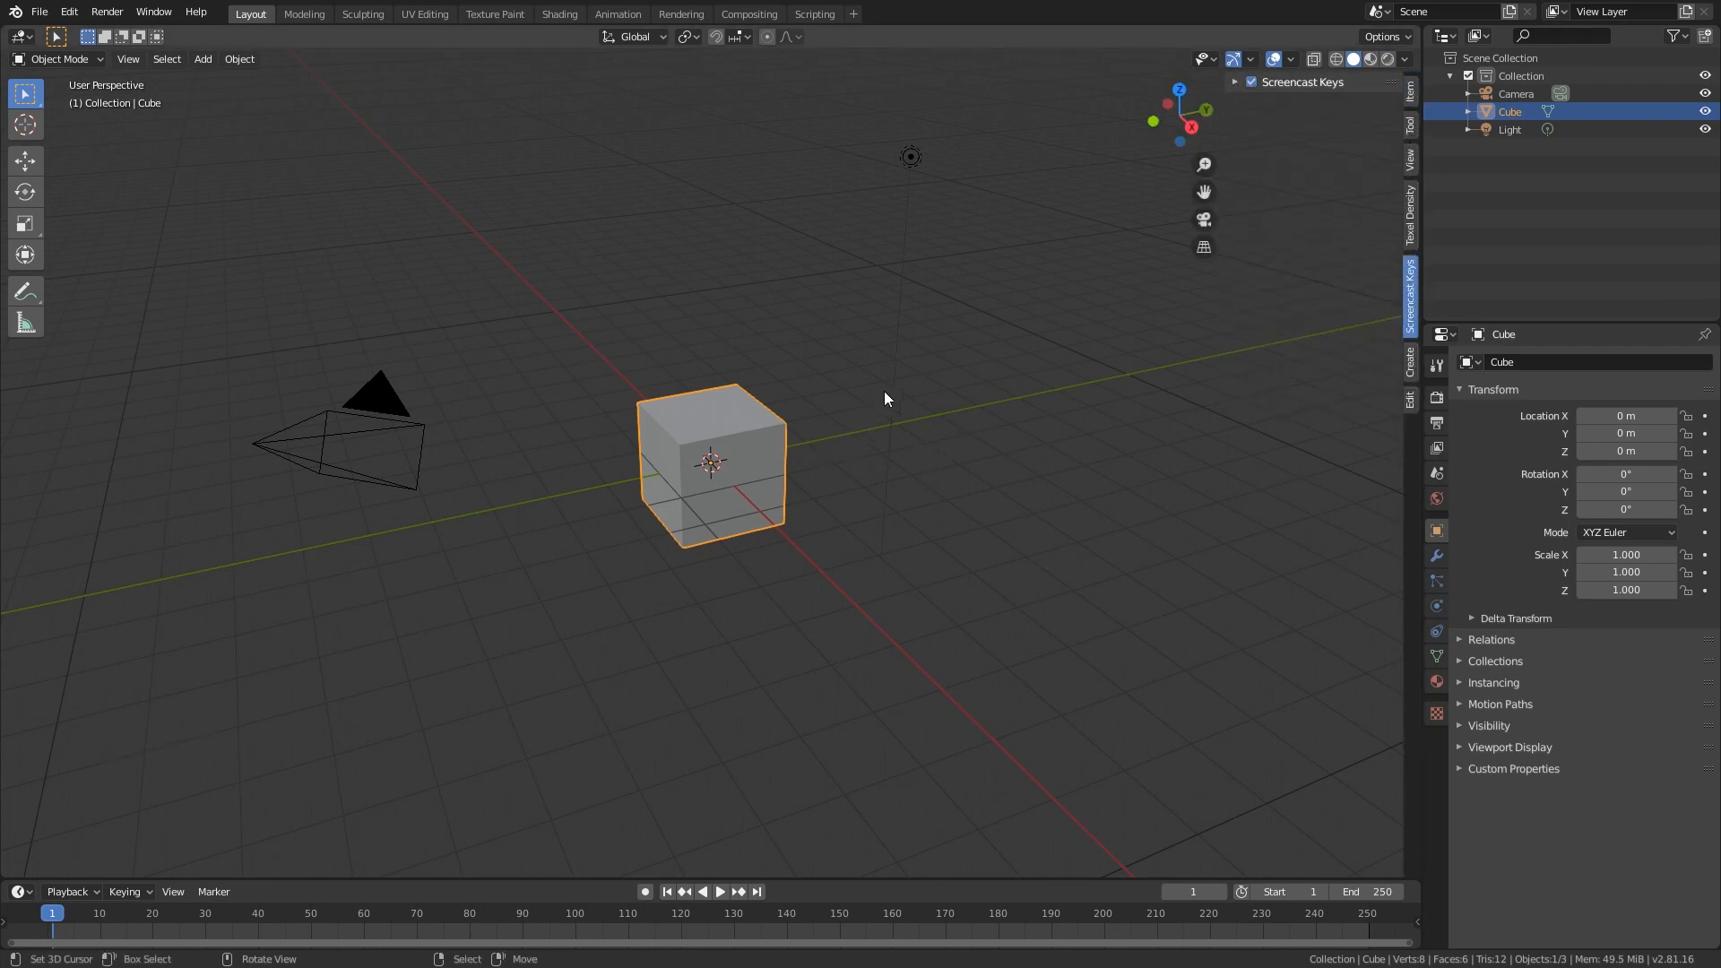
- Delete the default cube and add a Bezier curve in its place
{"action": "key", "text": "x"}
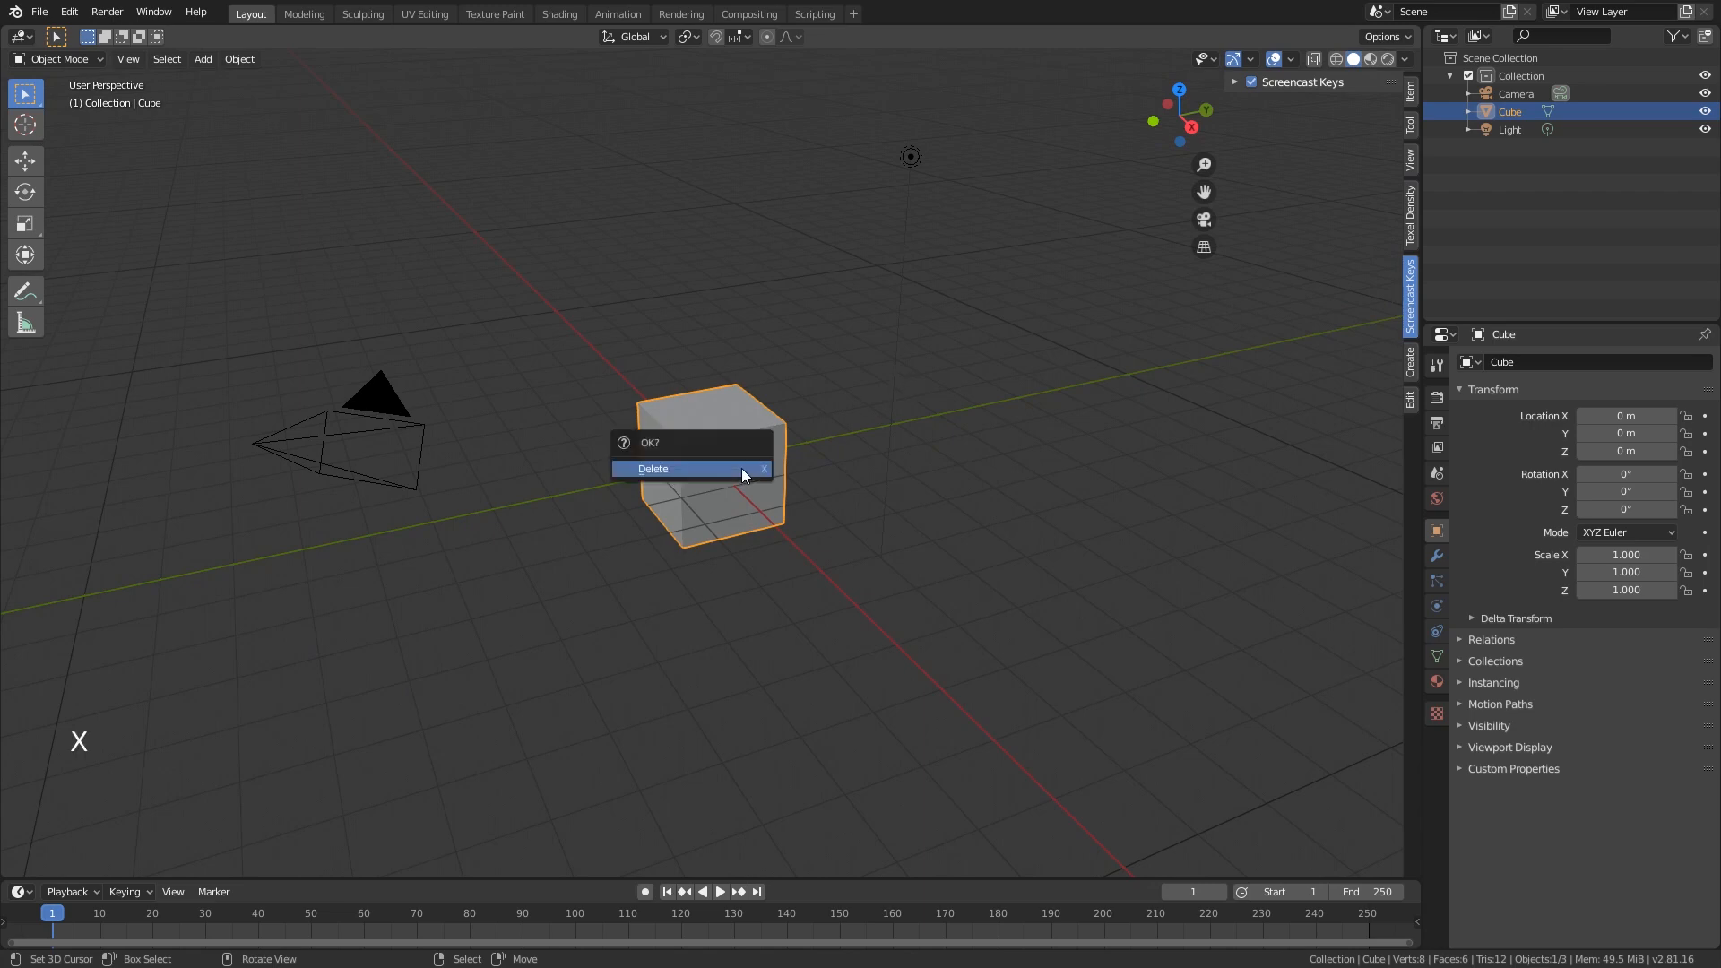
{"action": "left_click", "coordinate": [741, 468]}
{"action": "scroll", "coordinate": [740, 468], "scroll_direction": "up", "scroll_amount": 7}
{"action": "key", "text": "shift+a"}
{"action": "mouse_move", "coordinate": [741, 468]}
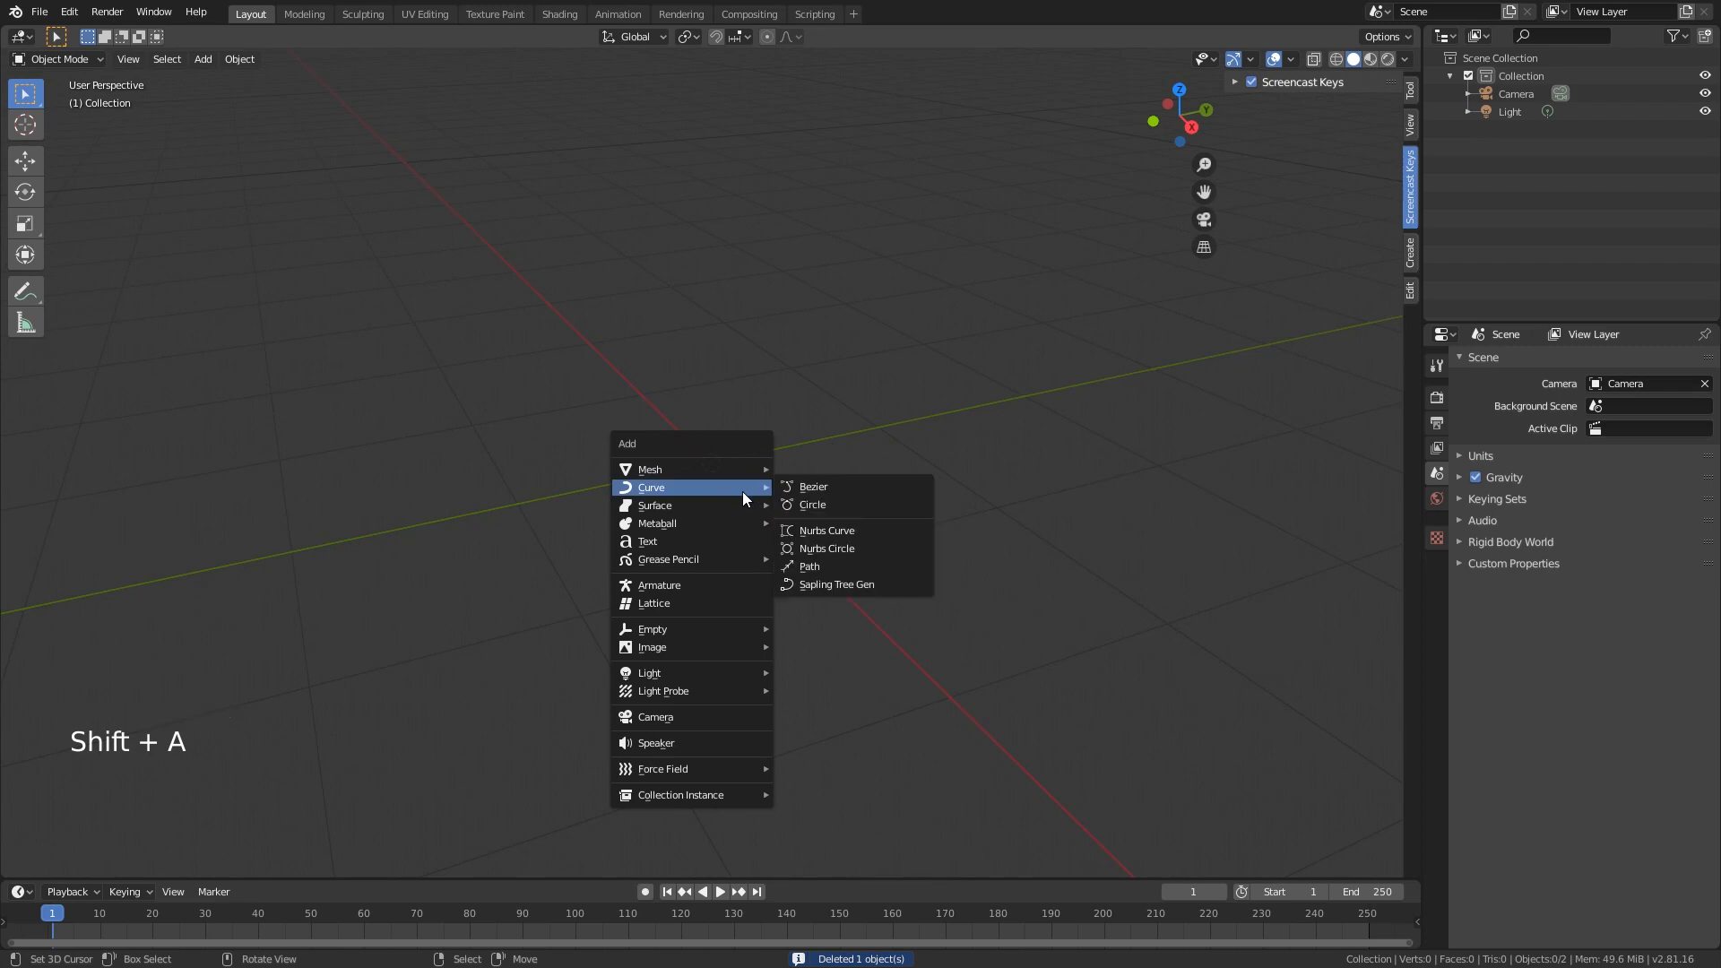
{"action": "left_click", "coordinate": [816, 486]}
{"action": "scroll", "coordinate": [820, 487], "scroll_direction": "down", "scroll_amount": 2}
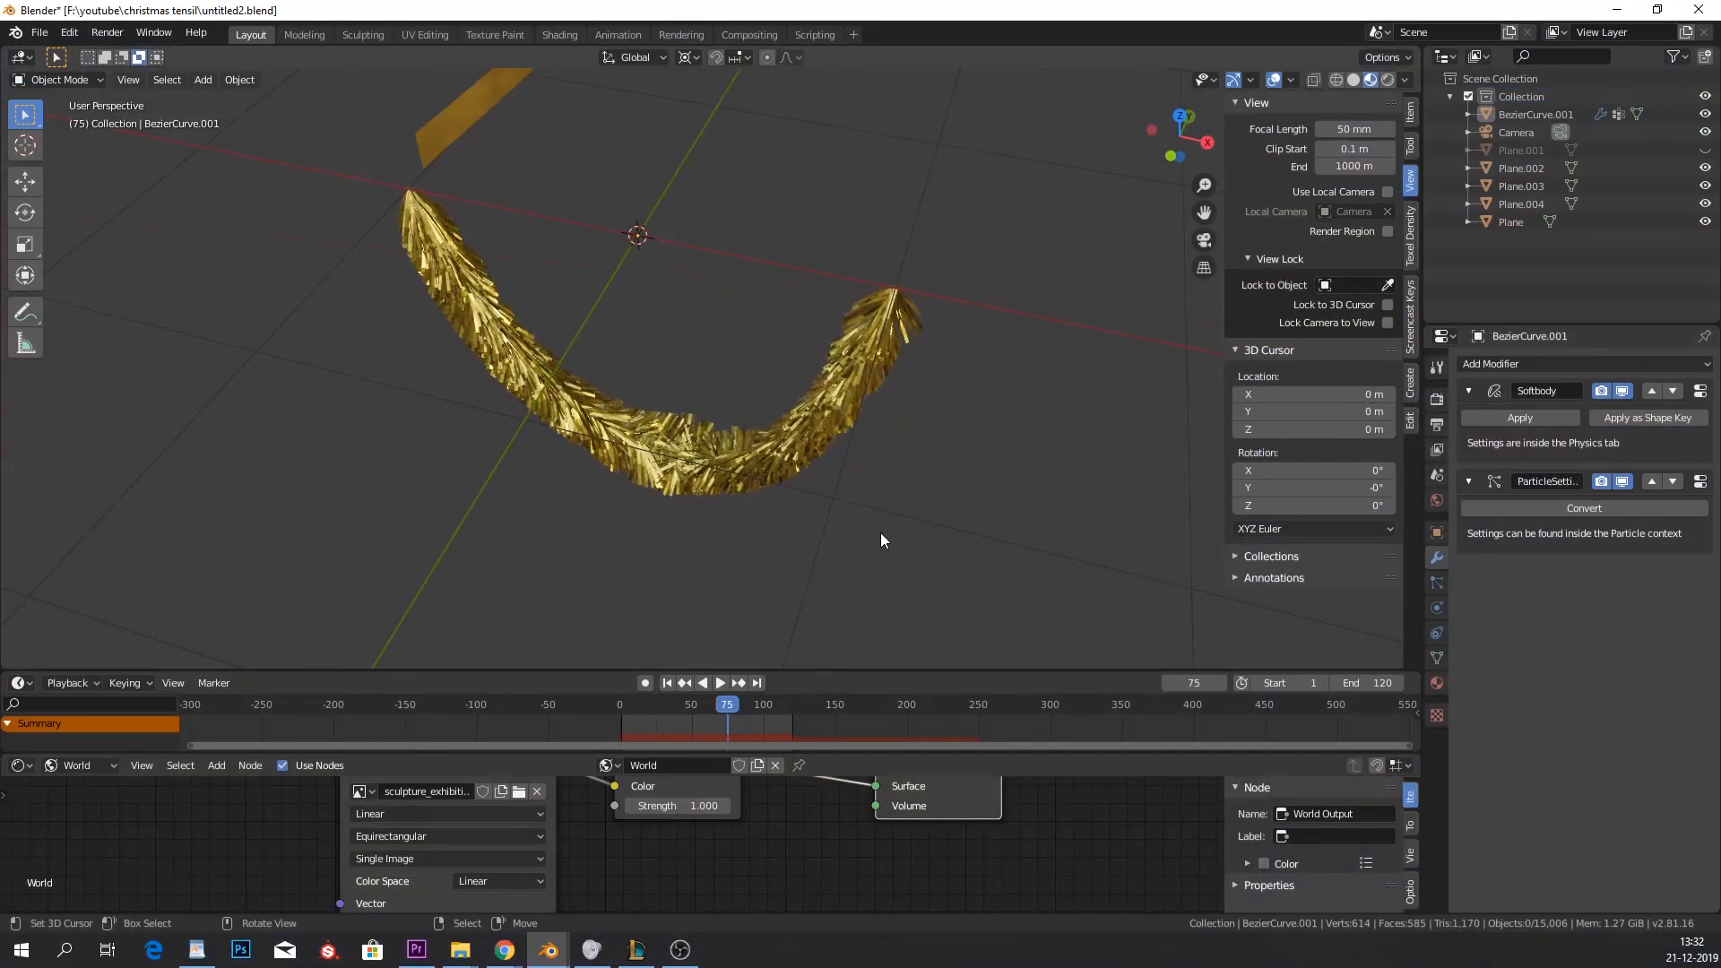
- In the finished tinsel scene, examine the arch-shaped base mesh of the tinsel in Edit Mode
{"action": "scroll", "coordinate": [880, 533], "scroll_direction": "down", "scroll_amount": 3}
{"action": "right_click", "coordinate": [792, 404]}
{"action": "key", "text": "Tab"}
{"action": "middle_click_drag", "start_coordinate": [821, 294], "coordinate": [780, 492], "text": "shift"}
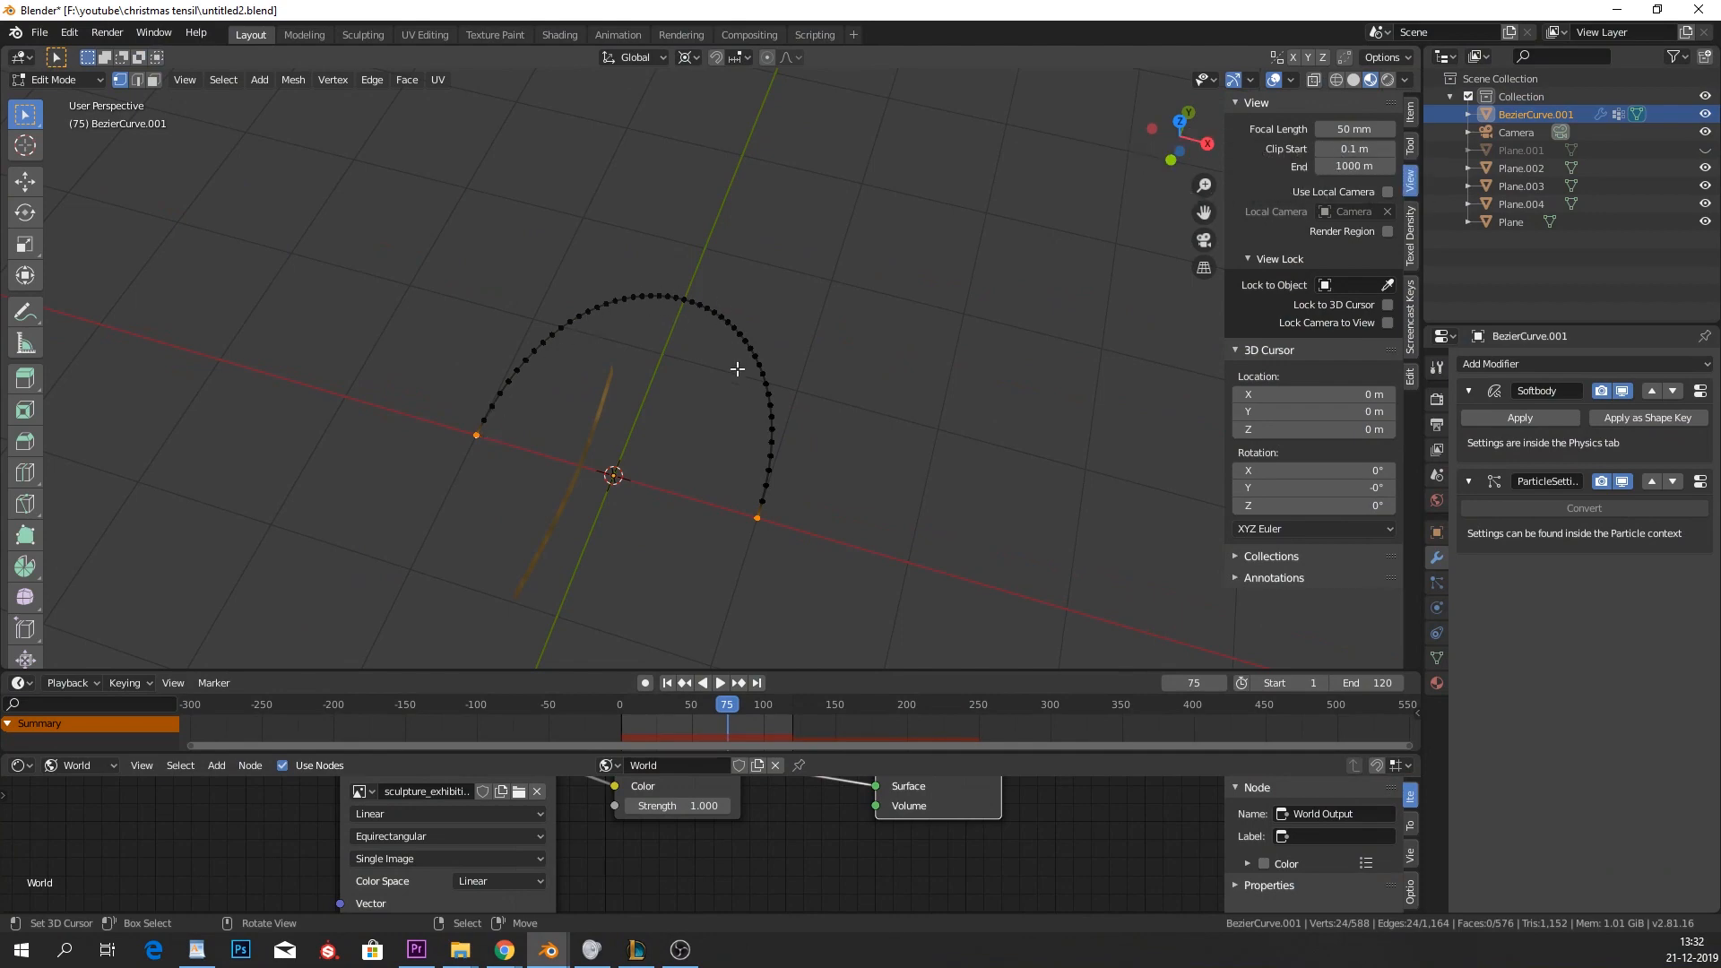
{"action": "key", "text": "Tab"}
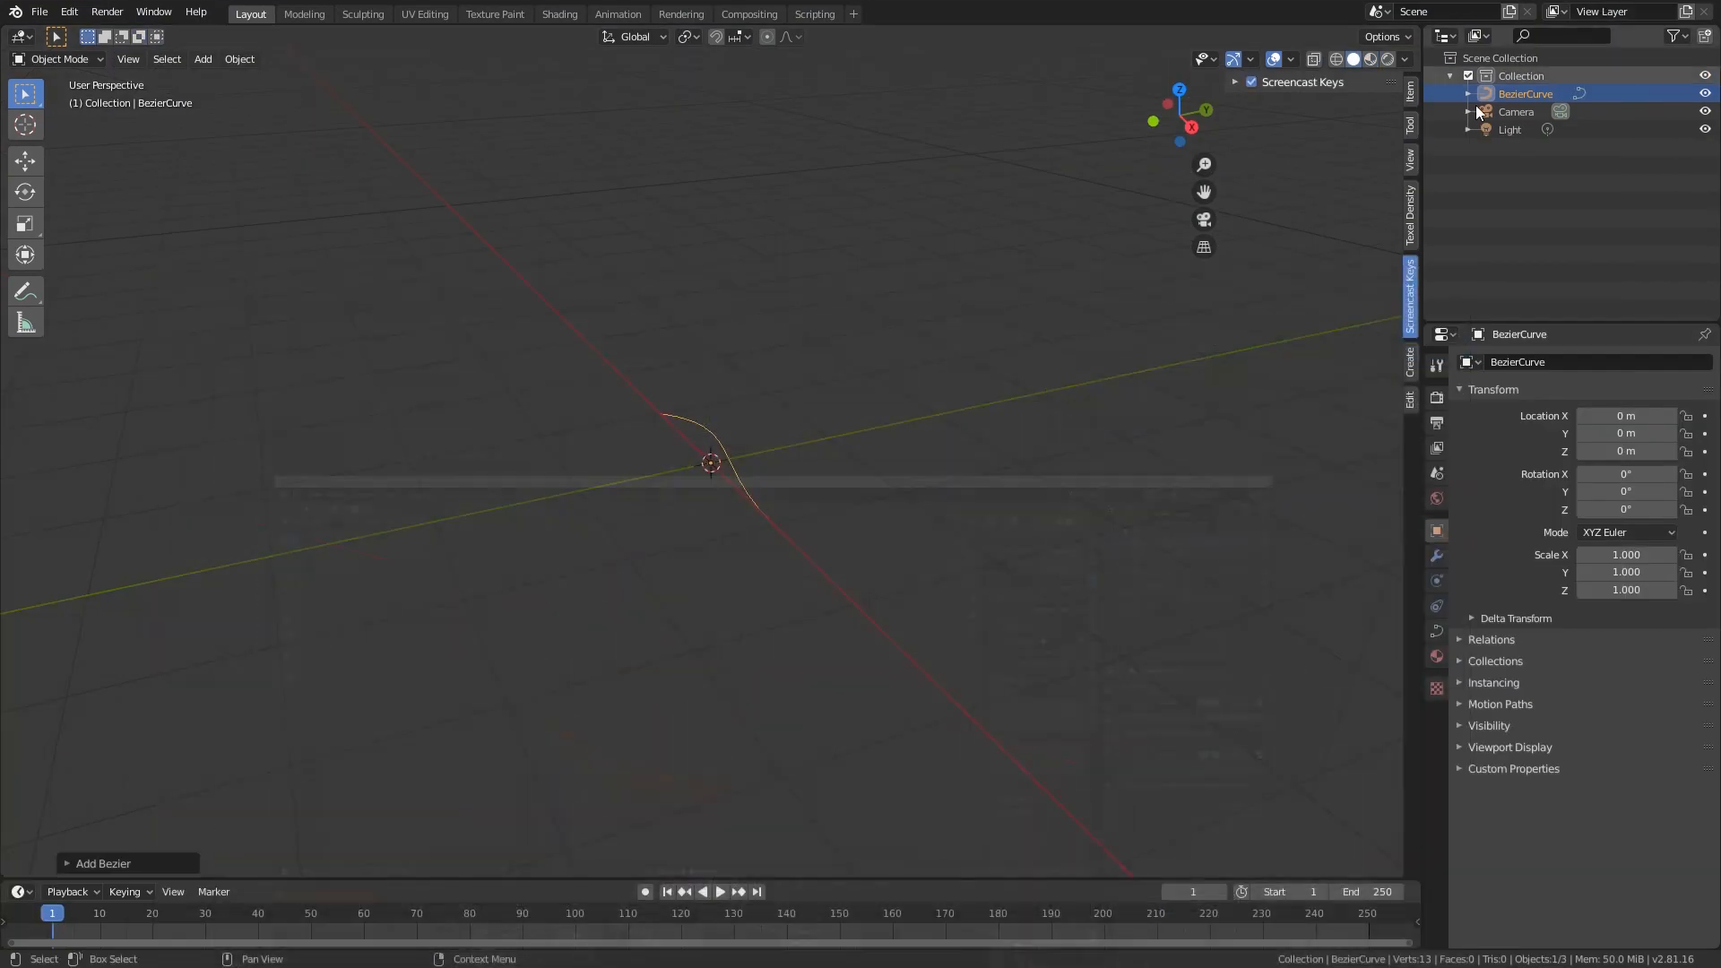
- In the new scene, rotate the Bezier curve's right end point in top view until its handles run parallel to the Y axis
{"action": "right_click", "coordinate": [746, 467]}
{"action": "scroll", "coordinate": [740, 464], "scroll_direction": "up", "scroll_amount": 2}
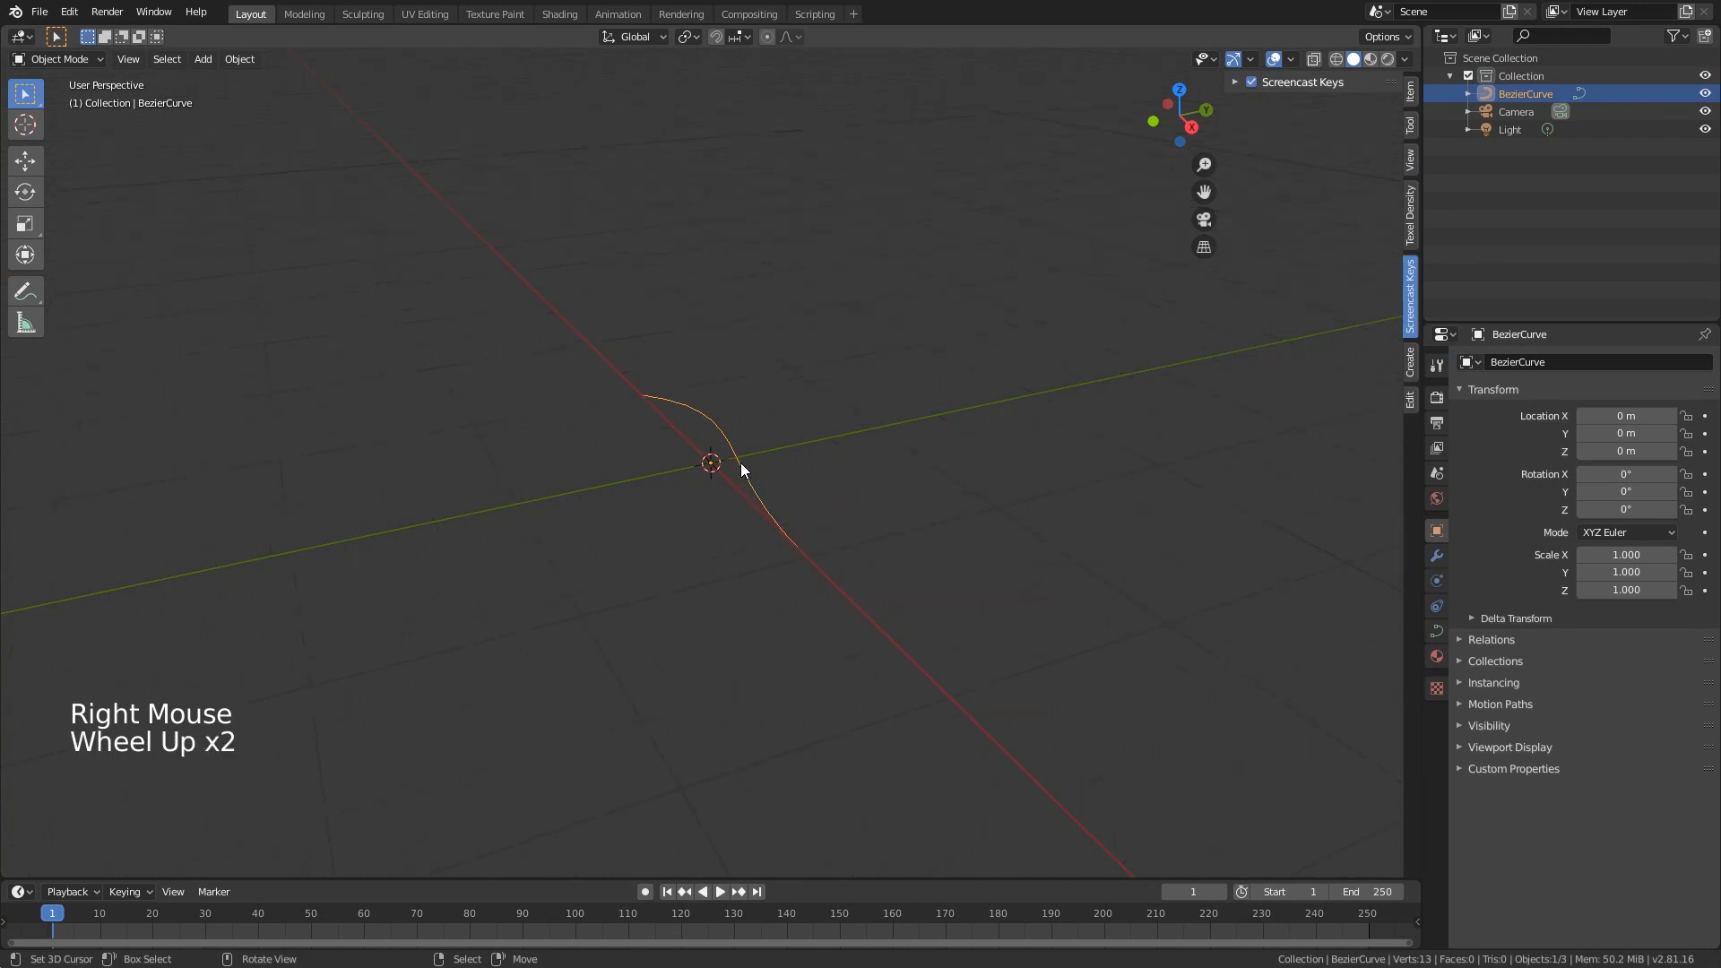
{"action": "key", "text": "KP_7"}
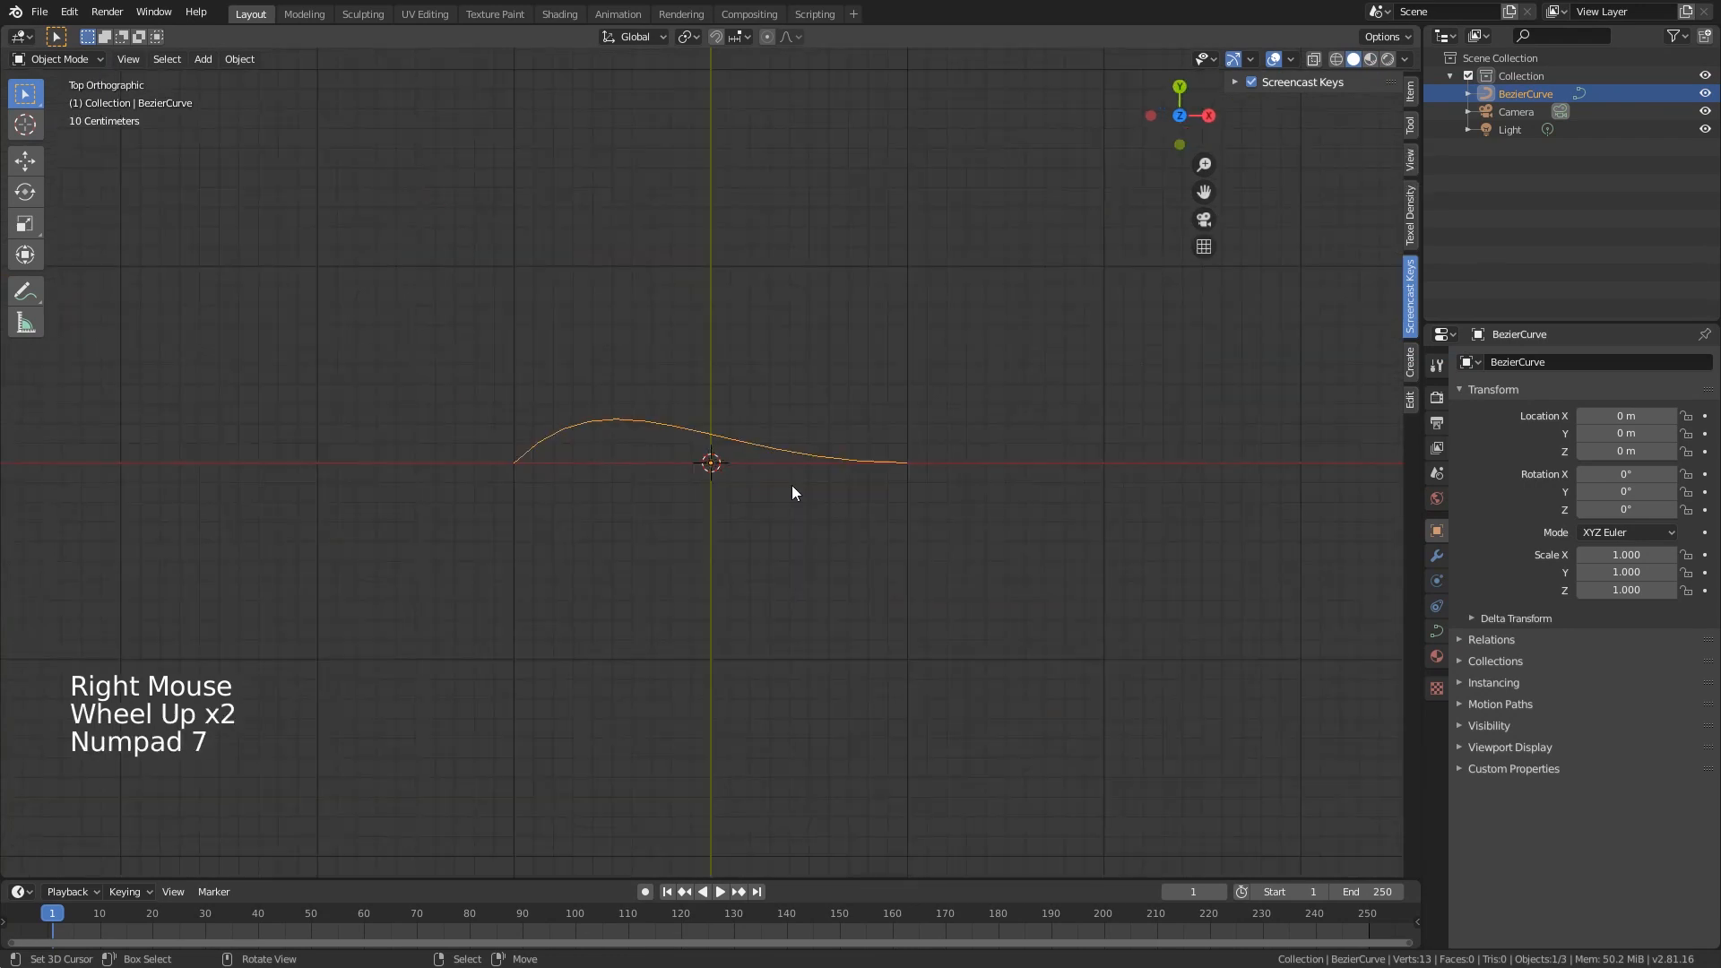
{"action": "scroll", "coordinate": [793, 486], "scroll_direction": "up", "scroll_amount": 3}
{"action": "key", "text": "Tab"}
{"action": "right_click", "coordinate": [1019, 438]}
{"action": "scroll", "coordinate": [1008, 448], "scroll_direction": "down", "scroll_amount": 2}
{"action": "middle_click_drag", "start_coordinate": [1008, 448], "coordinate": [983, 476], "text": "shift"}
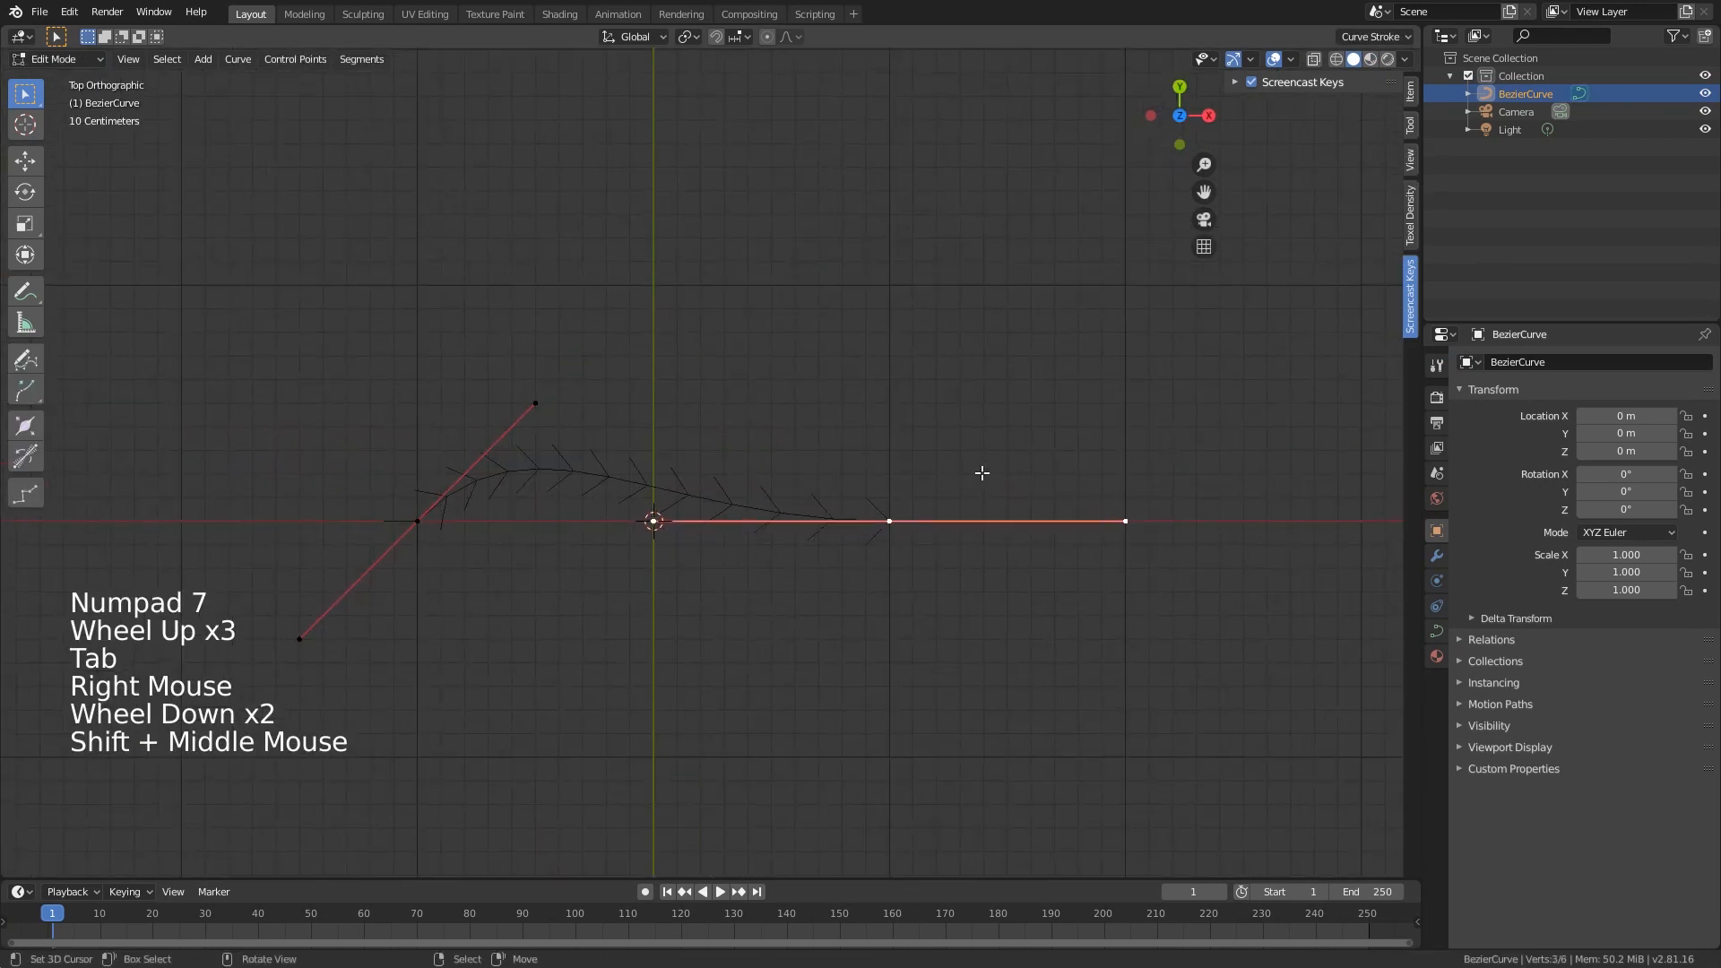
{"action": "key", "text": "r"}
{"action": "left_click", "coordinate": [773, 303]}
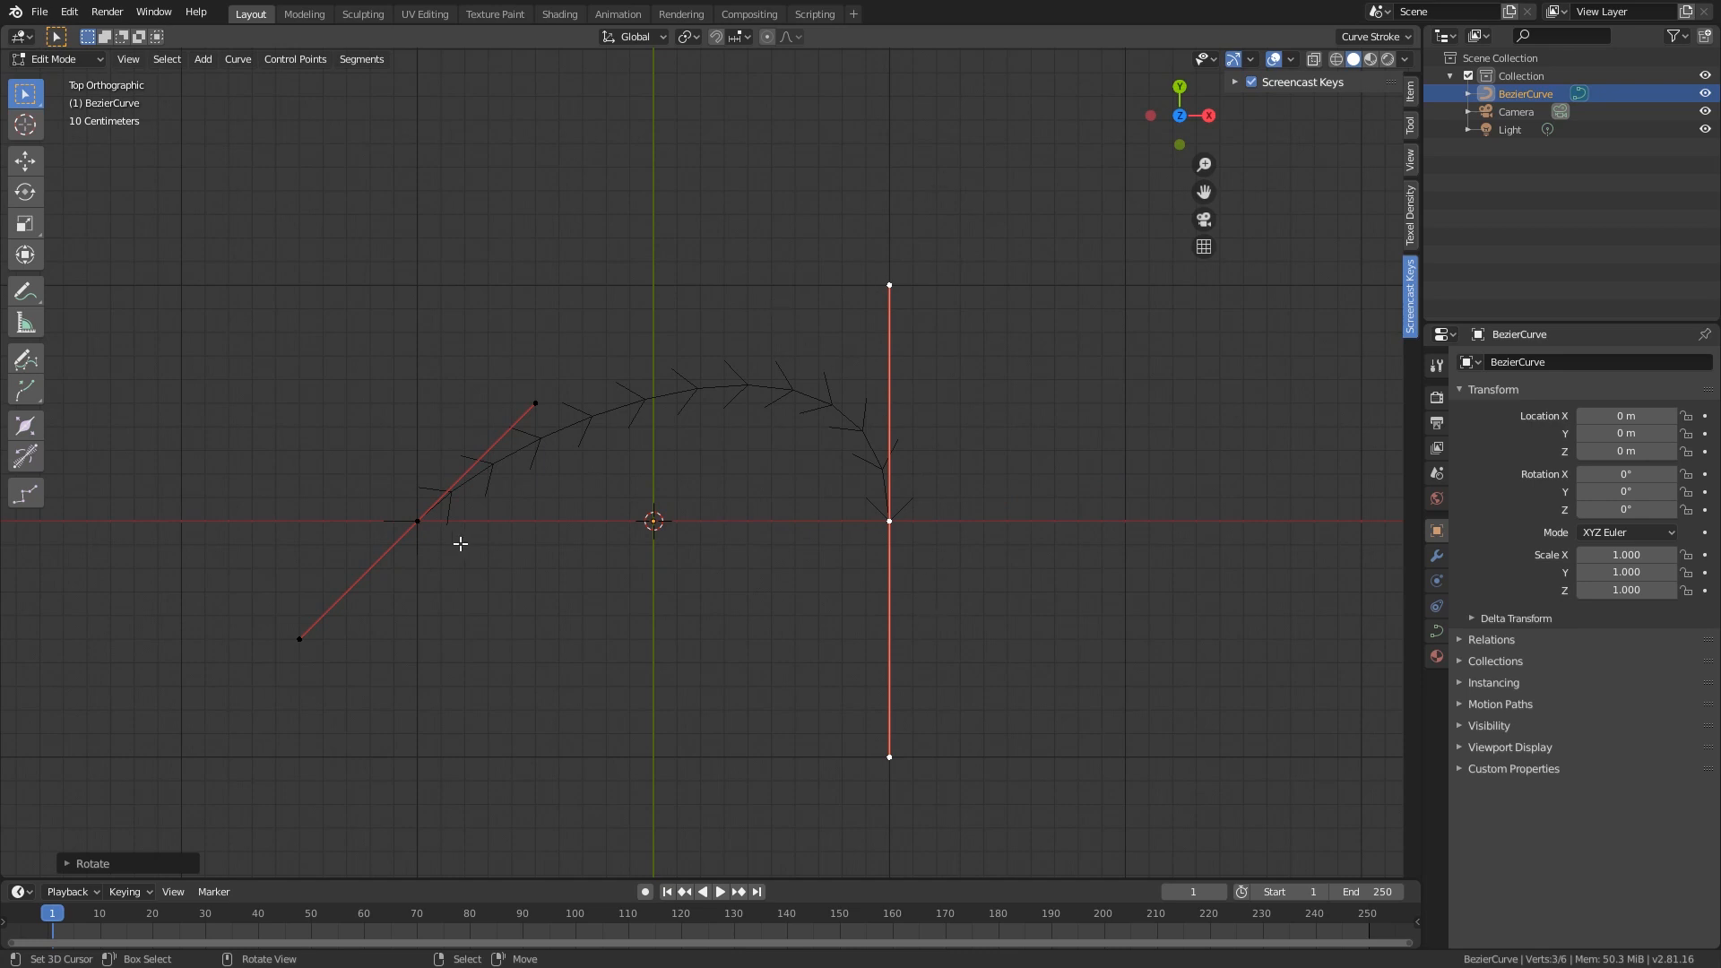
- Rotate the left end point's handles about Y until they are vertical and scale them by about 2 to match the right end
{"action": "right_click", "coordinate": [436, 530]}
{"action": "key", "text": "r"}
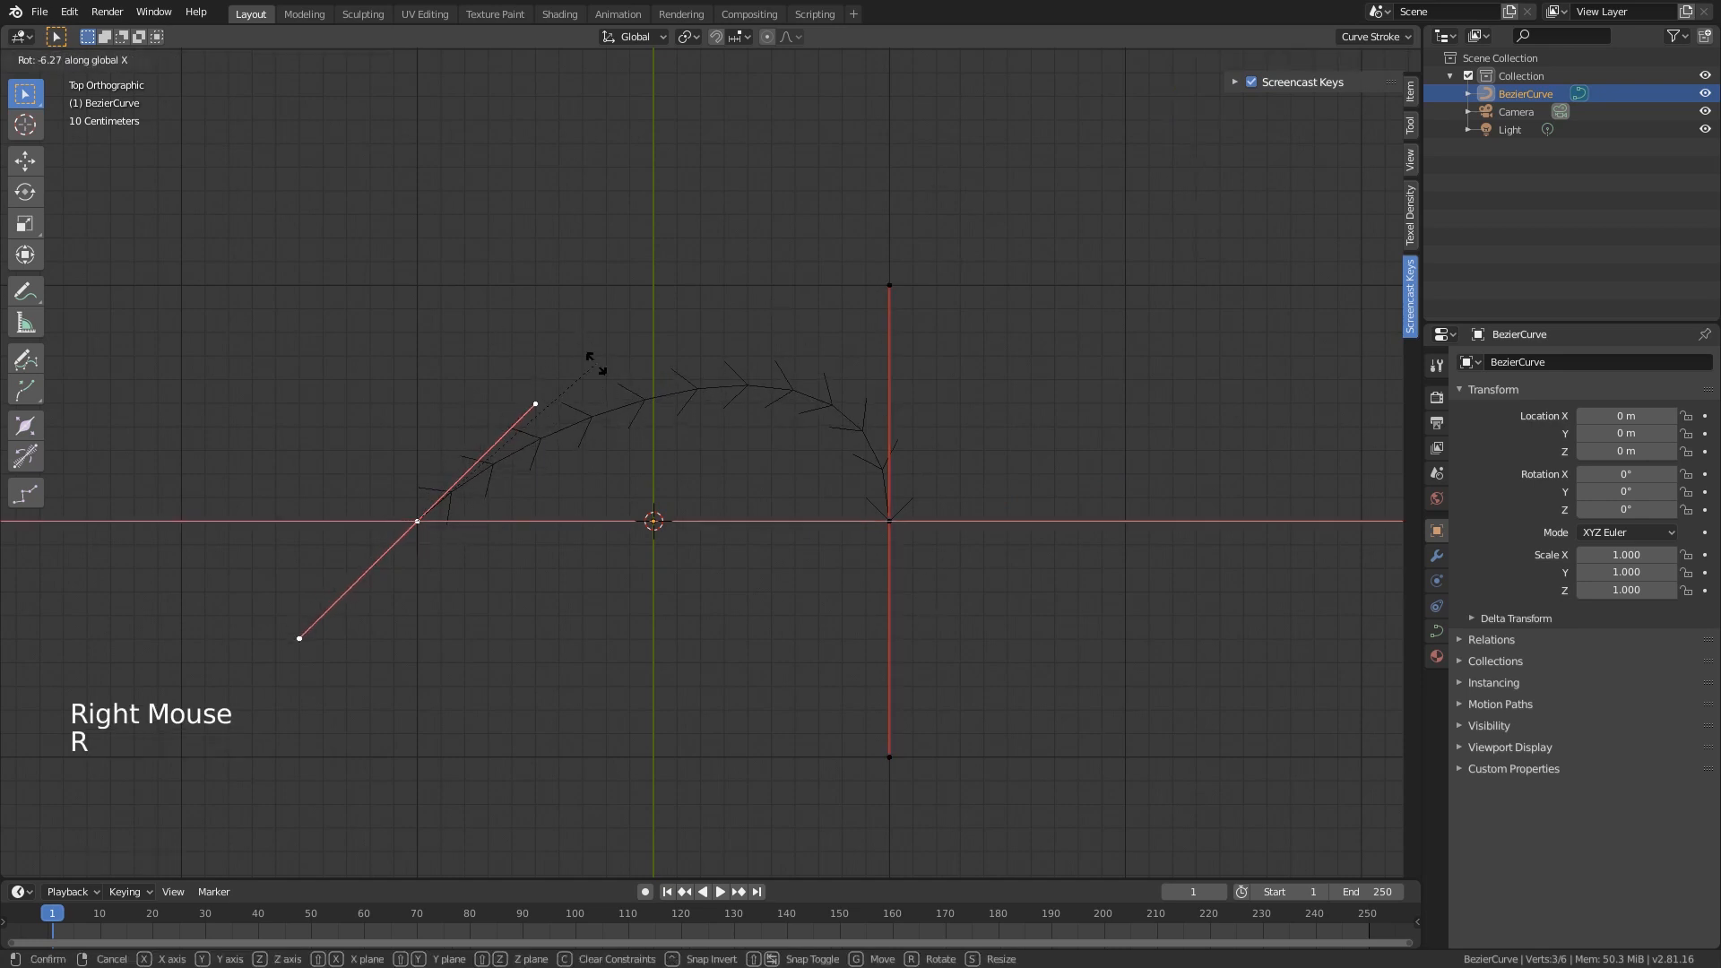
{"action": "key", "text": "y"}
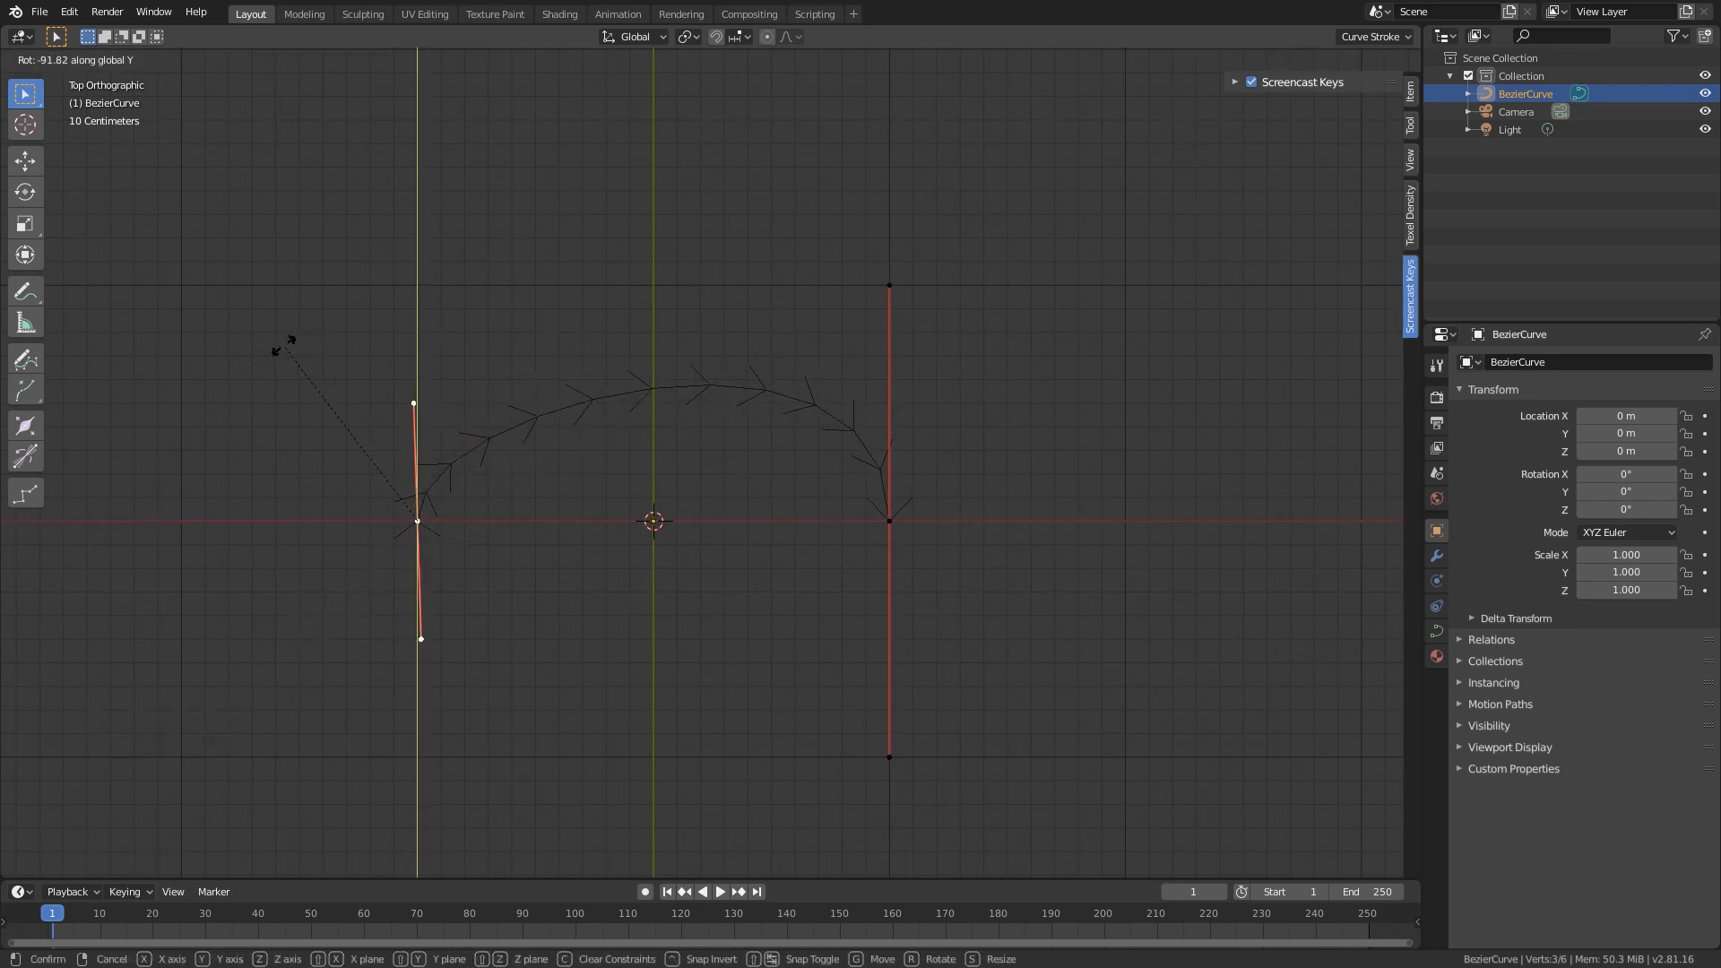
{"action": "left_click", "coordinate": [296, 349]}
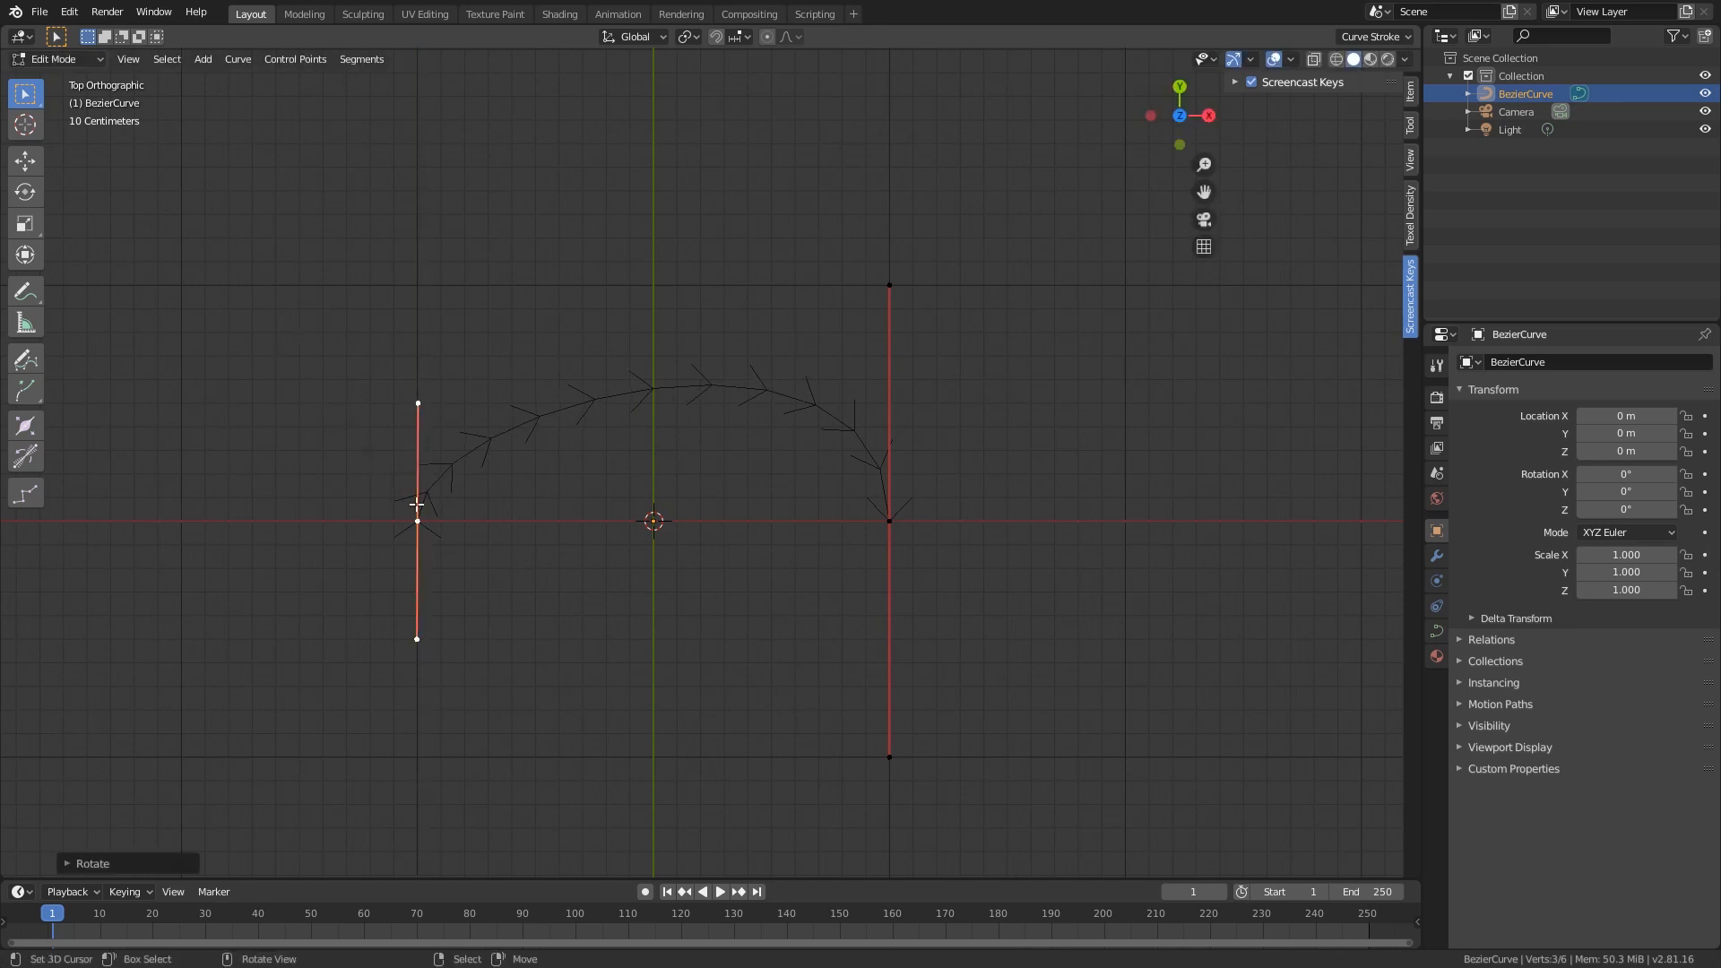
{"action": "key", "text": "s"}
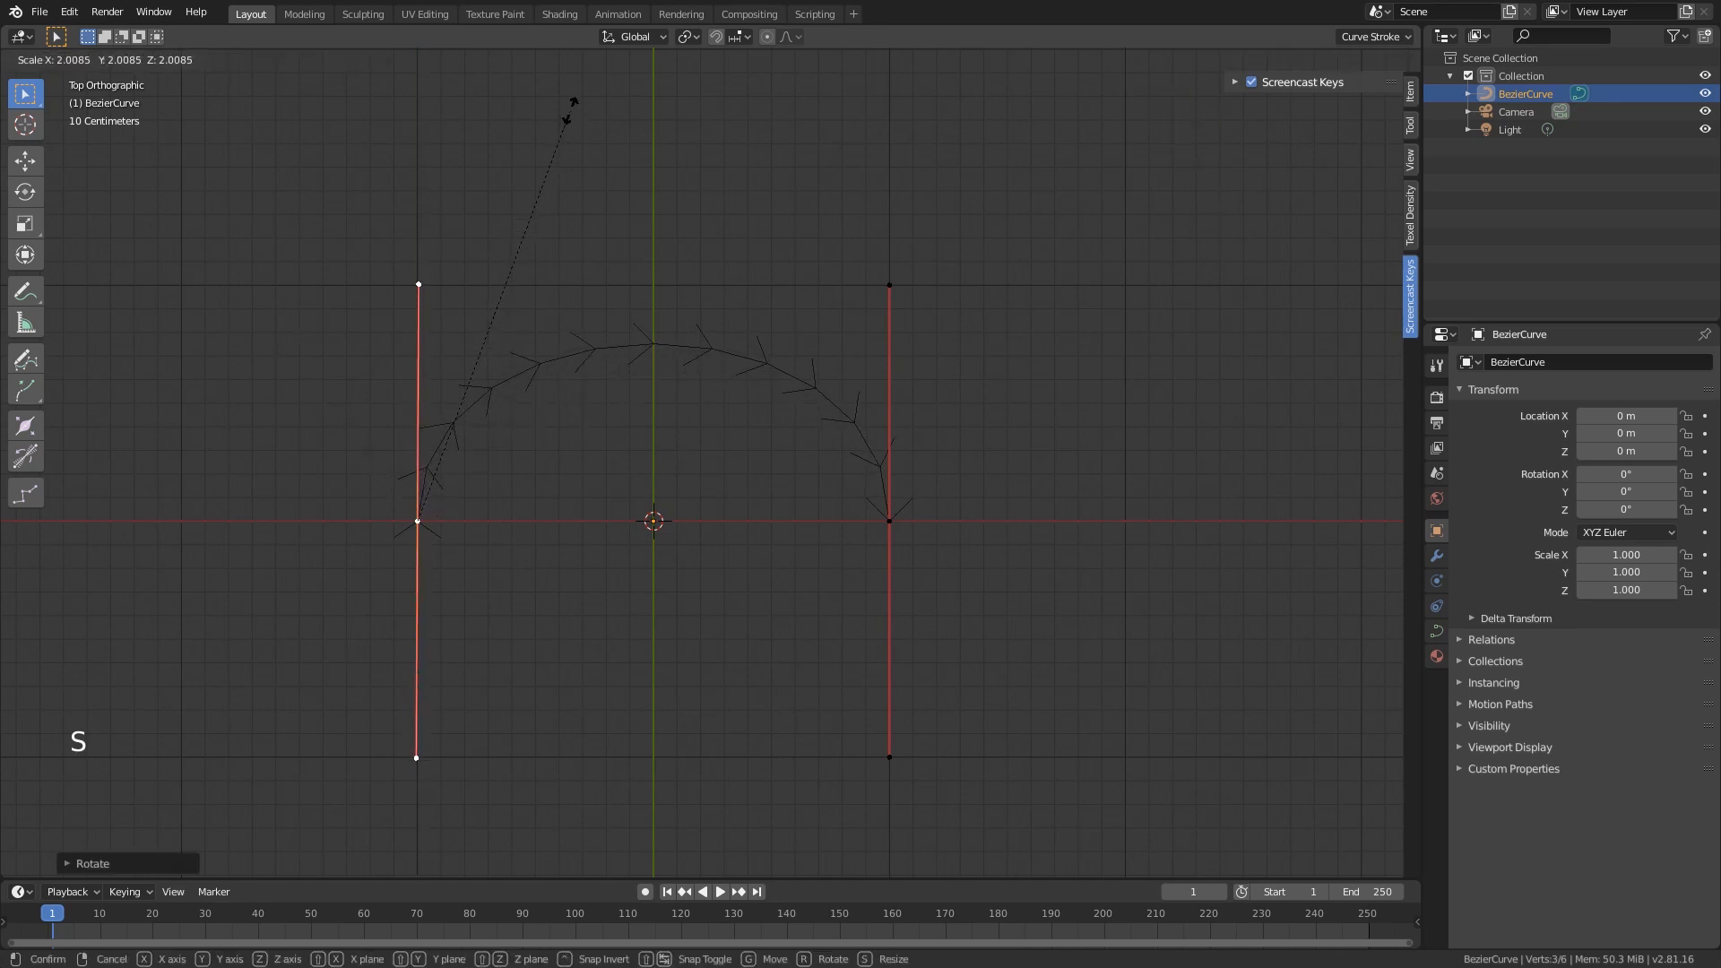
{"action": "left_click", "coordinate": [570, 111]}
- Move the upper handles of both end points about 1 m along Y to heighten the arch, and return to Object Mode
{"action": "right_click", "coordinate": [888, 287]}
{"action": "right_click", "coordinate": [418, 284], "text": "shift"}
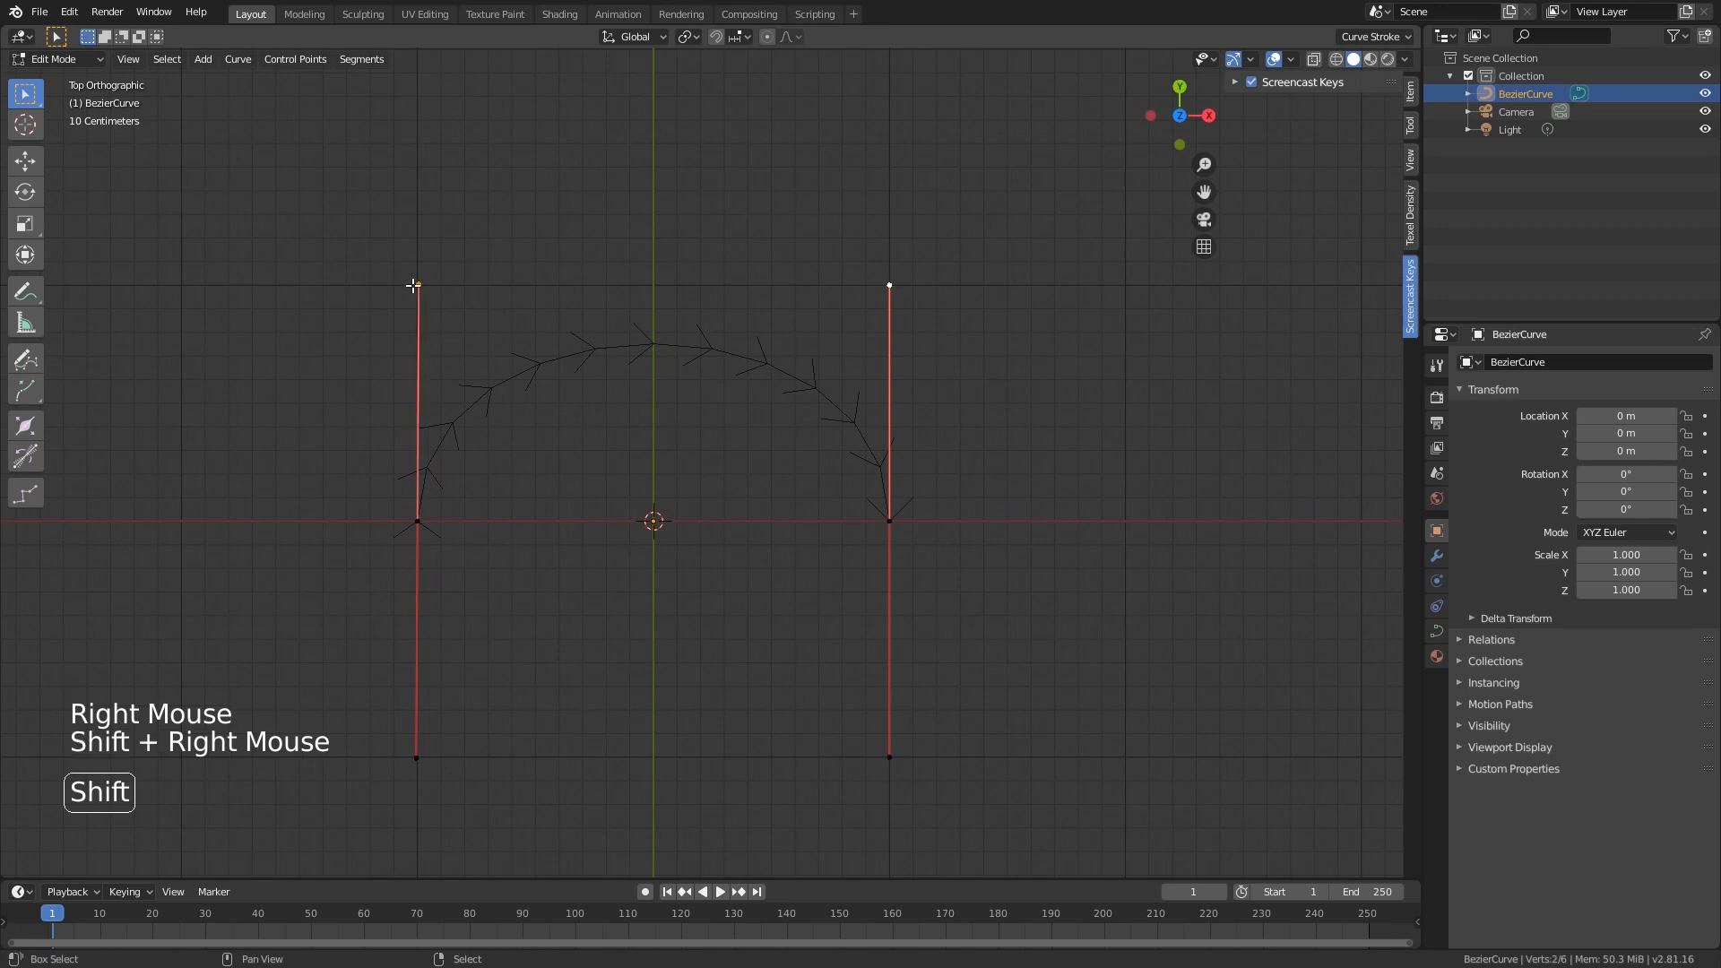
{"action": "scroll", "coordinate": [680, 295], "scroll_direction": "down", "scroll_amount": 2}
{"action": "middle_click_drag", "start_coordinate": [681, 296], "coordinate": [647, 403], "text": "shift"}
{"action": "key", "text": "g"}
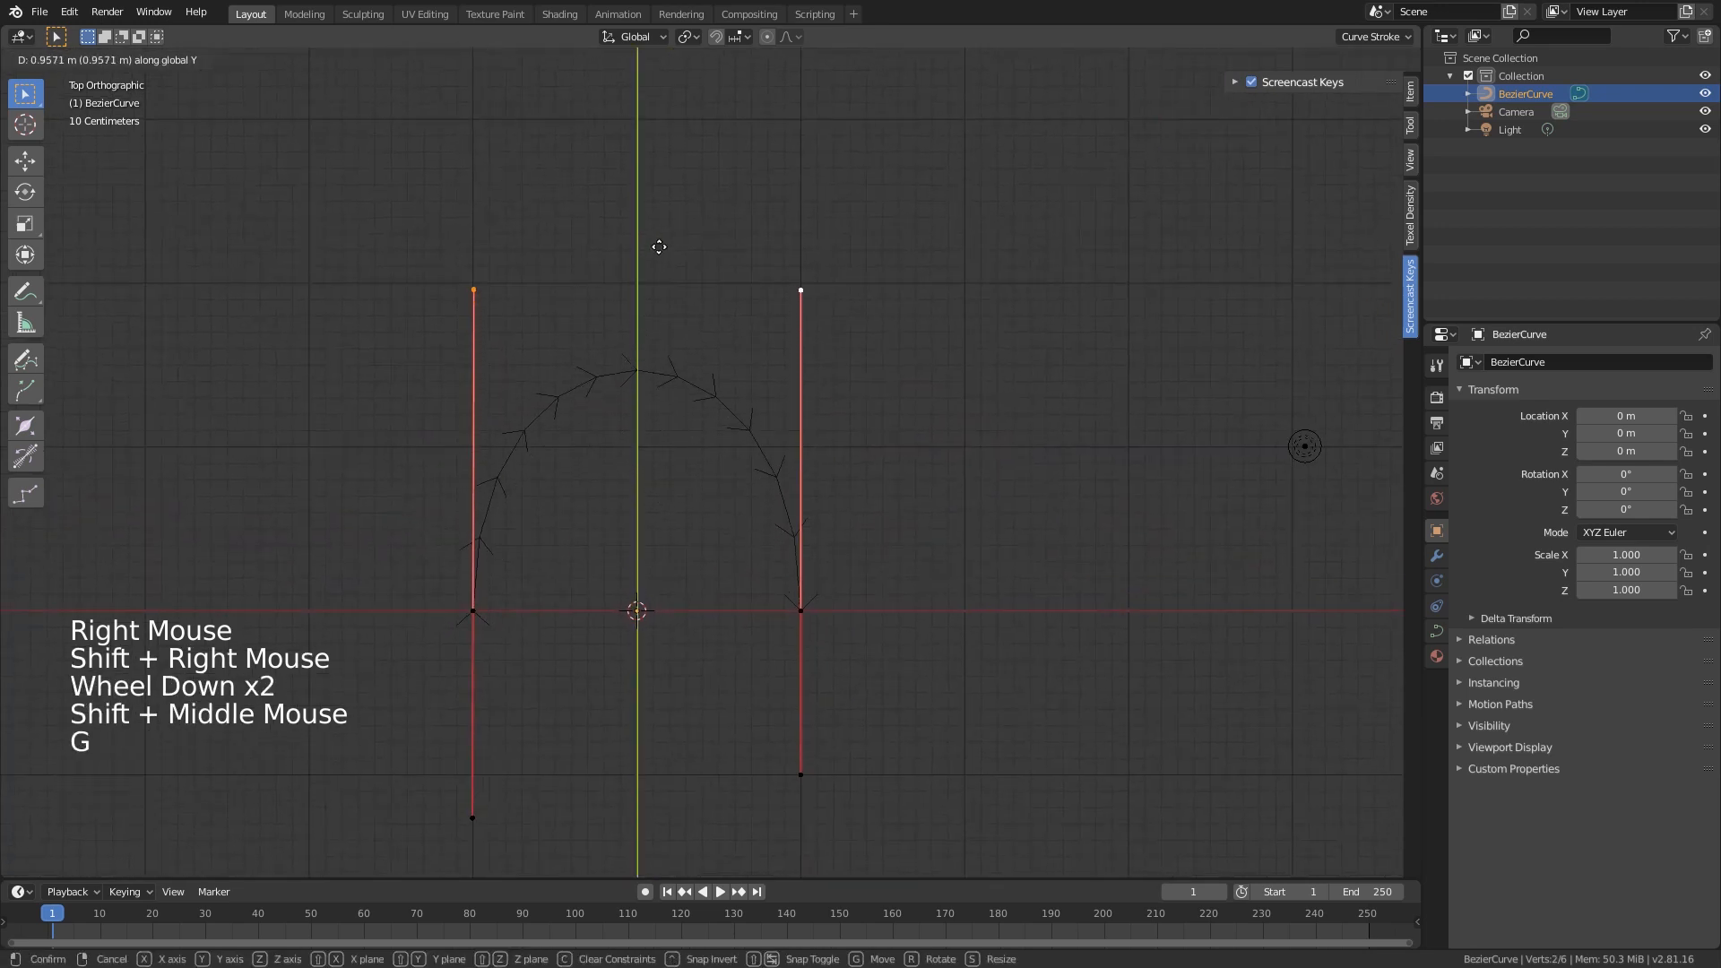
{"action": "left_click", "coordinate": [661, 244]}
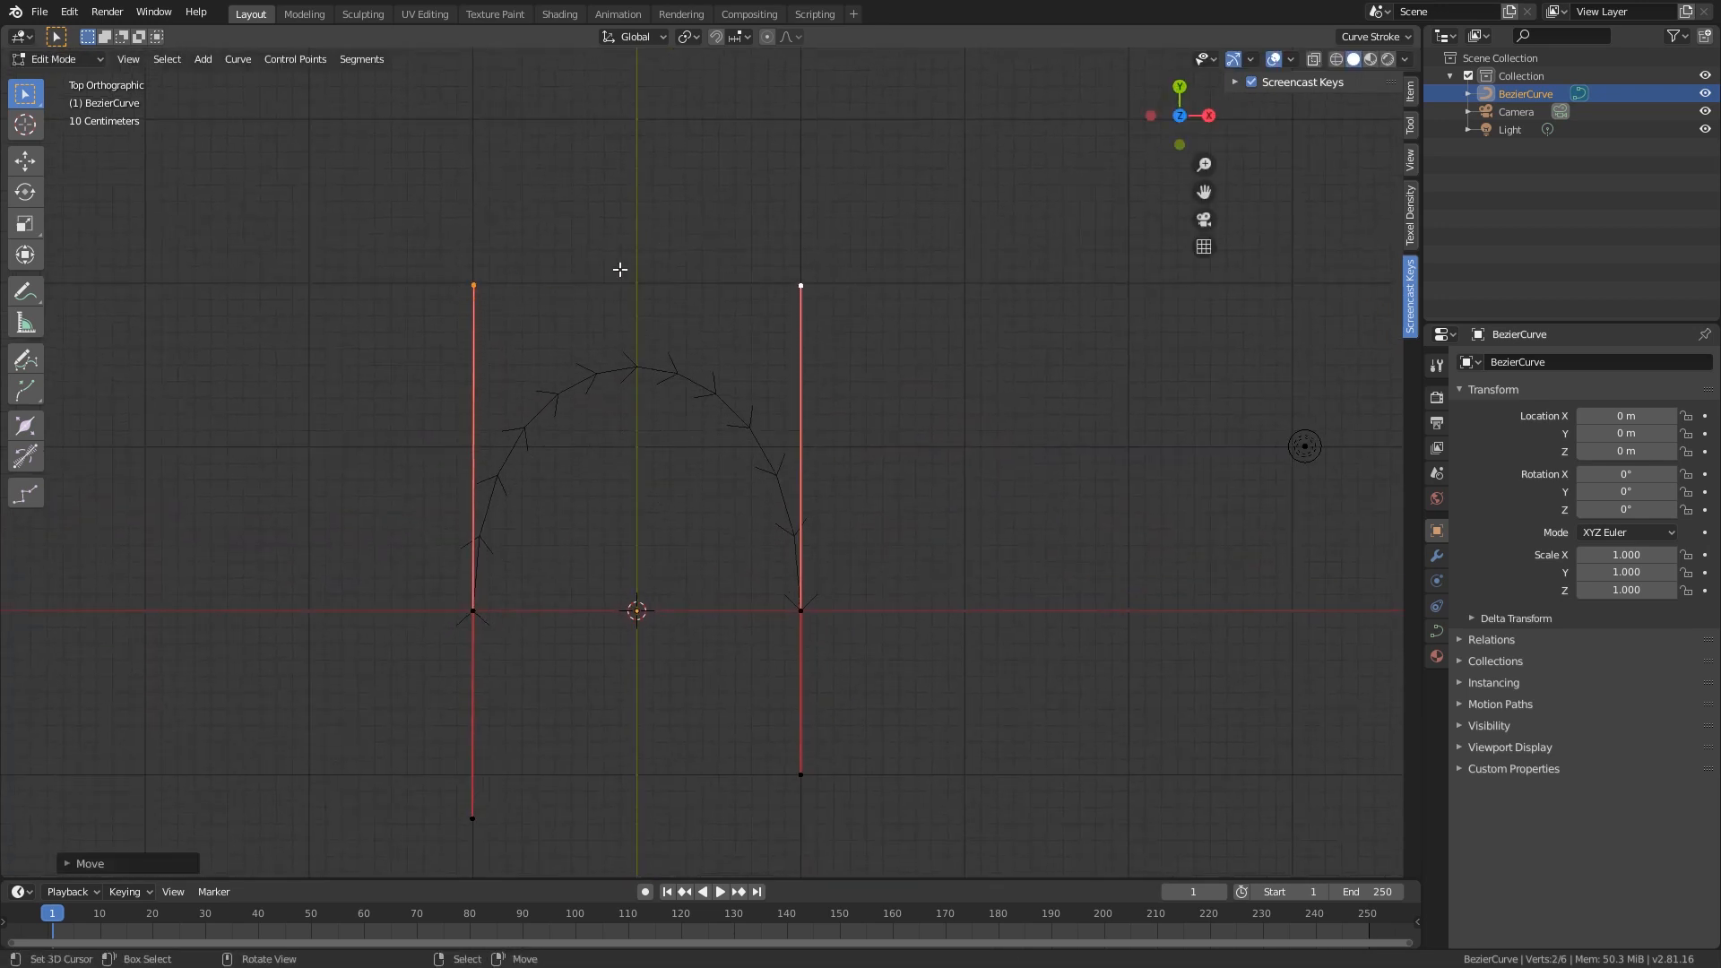
{"action": "key", "text": "Tab"}
{"action": "key", "text": "Tab"}
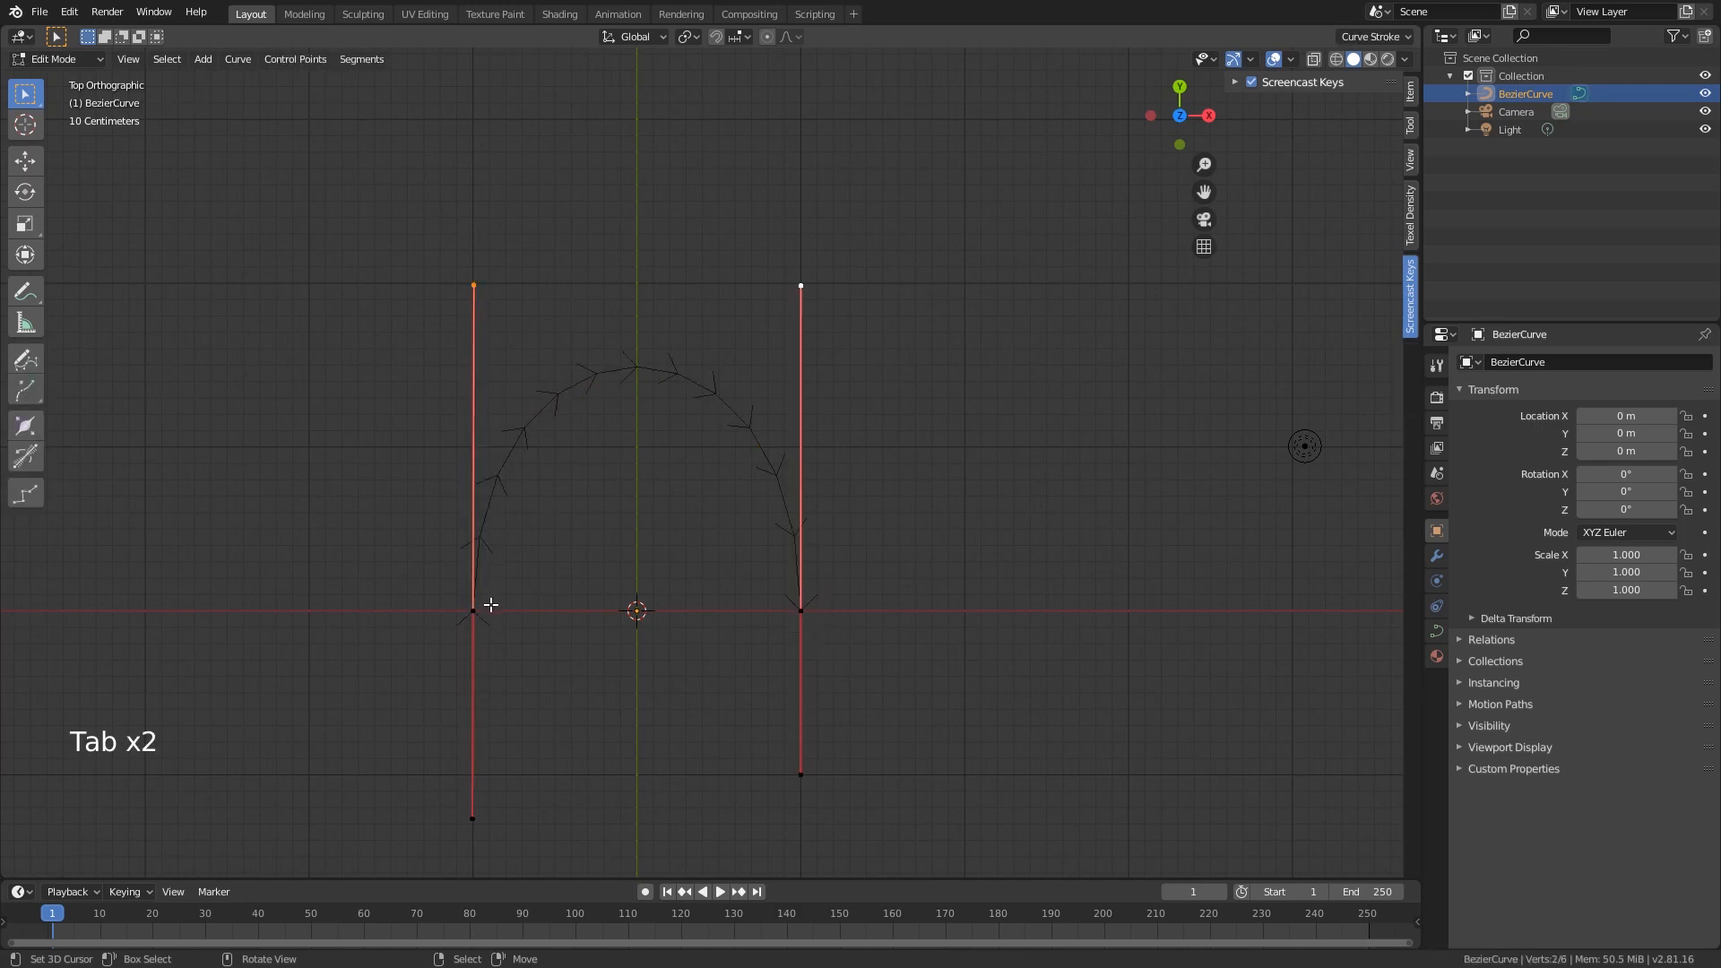
{"action": "key", "text": "Tab"}
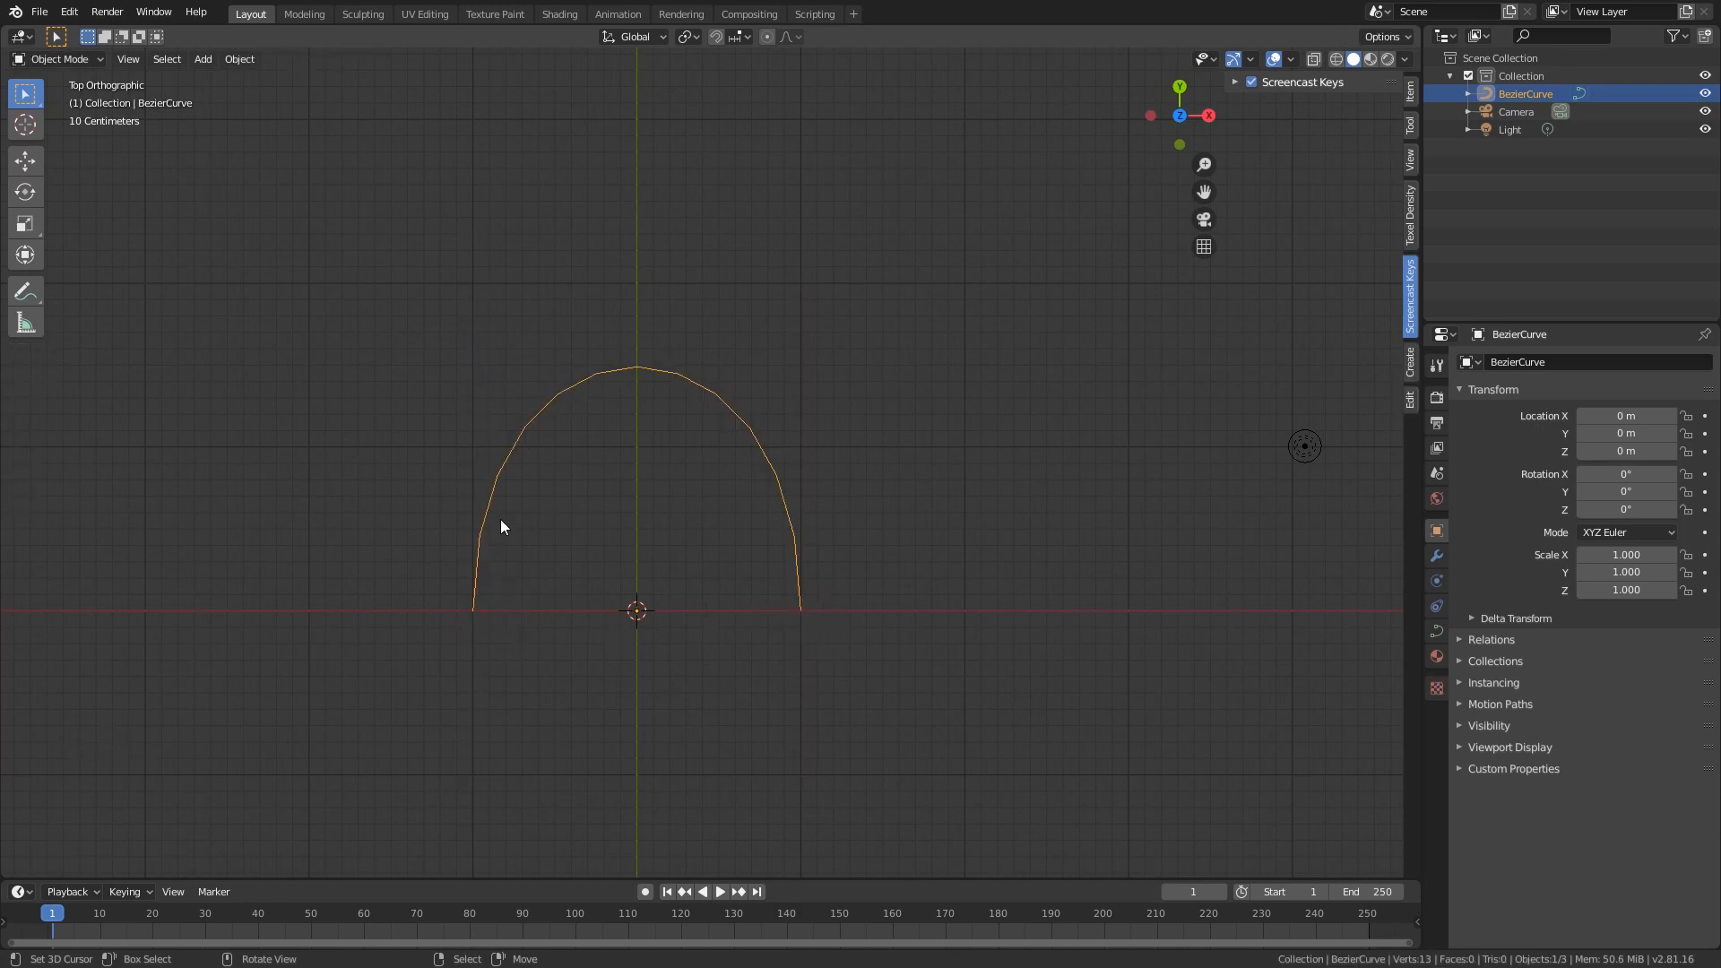
- Flatten the curve by scaling all of its control points to 0 along Z, and return to Object Mode
{"action": "middle_click_drag", "start_coordinate": [803, 523], "coordinate": [708, 356]}
{"action": "scroll", "coordinate": [718, 385], "scroll_direction": "up", "scroll_amount": 1}
{"action": "key", "text": "Tab"}
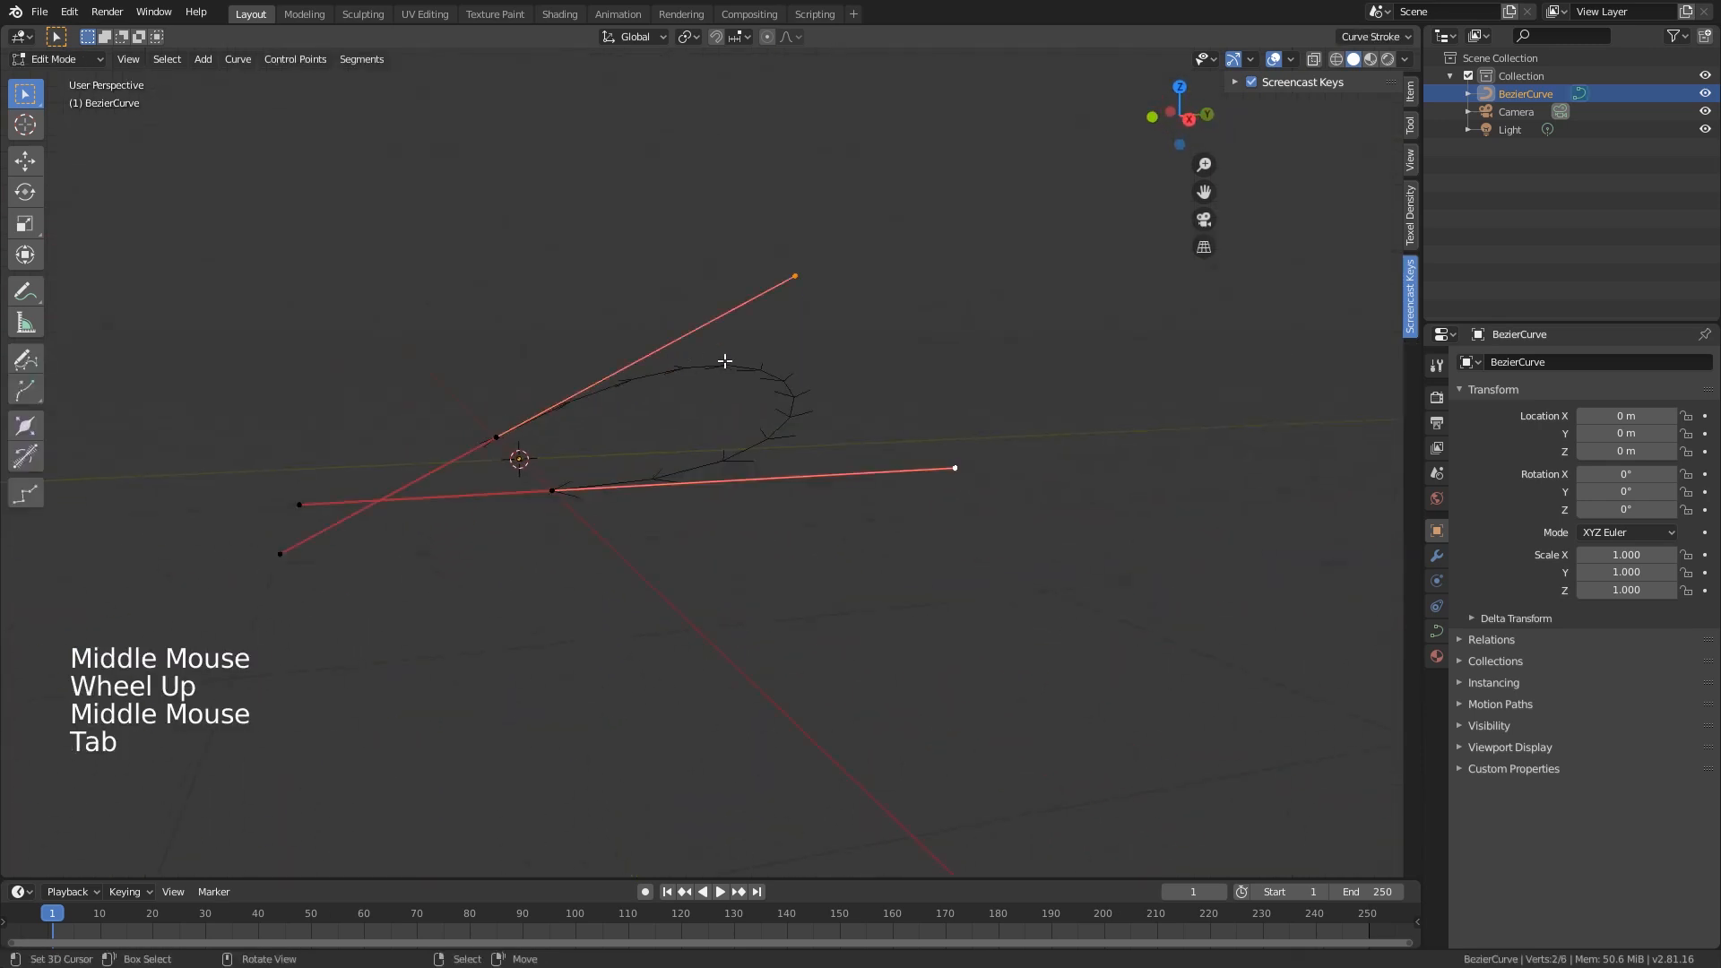
{"action": "key", "text": "a"}
{"action": "right_click", "coordinate": [725, 361]}
{"action": "key", "text": "a"}
{"action": "key", "text": "s"}
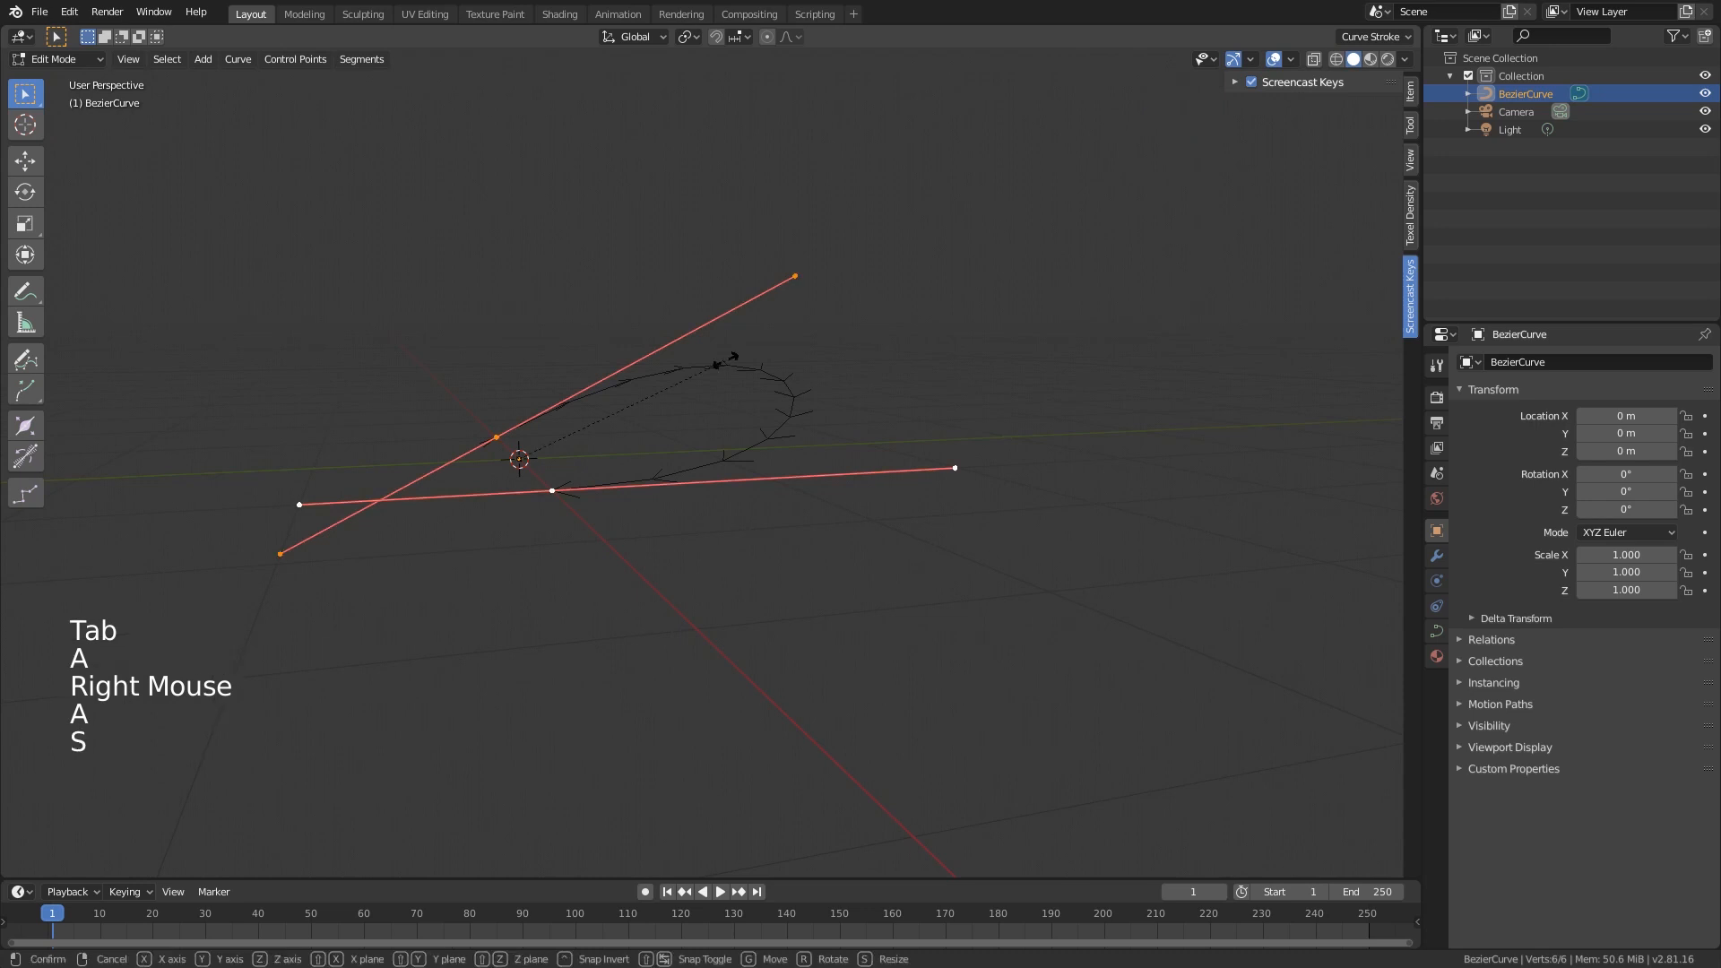
{"action": "key", "text": "z"}
{"action": "key", "text": "0"}
{"action": "key", "text": "Return"}
{"action": "key", "text": "KP_7"}
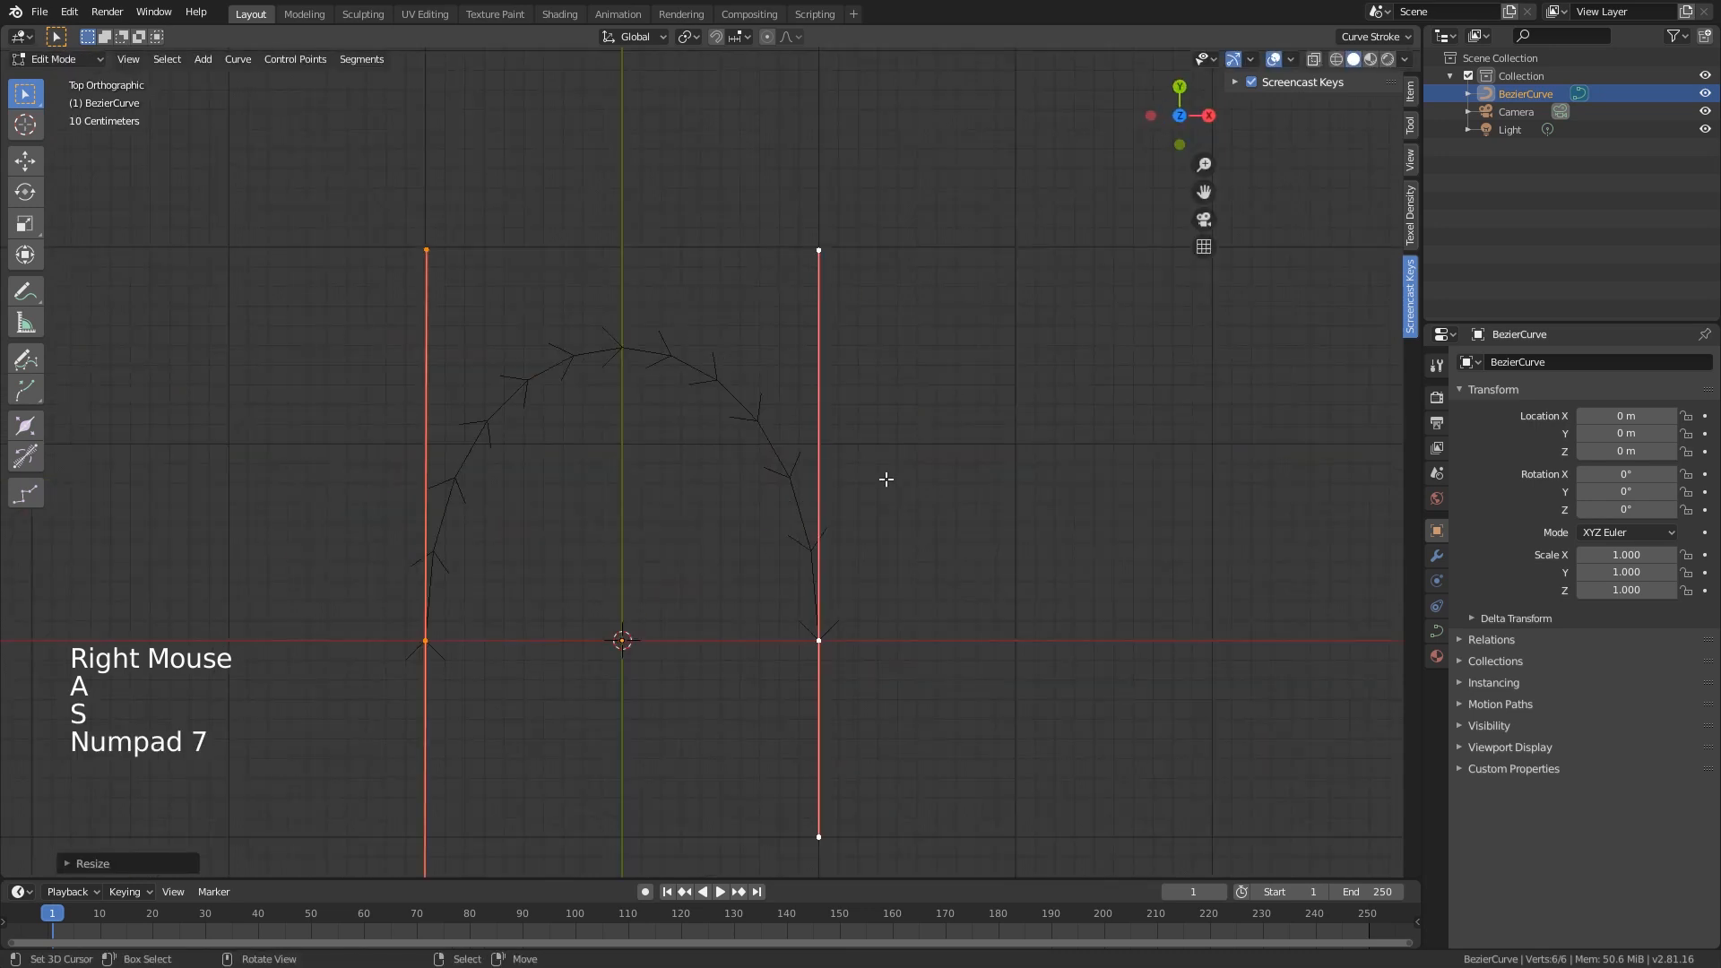
{"action": "middle_click_drag", "start_coordinate": [886, 480], "coordinate": [723, 380]}
{"action": "key", "text": "Tab"}
{"action": "scroll", "coordinate": [739, 398], "scroll_direction": "down", "scroll_amount": 2}
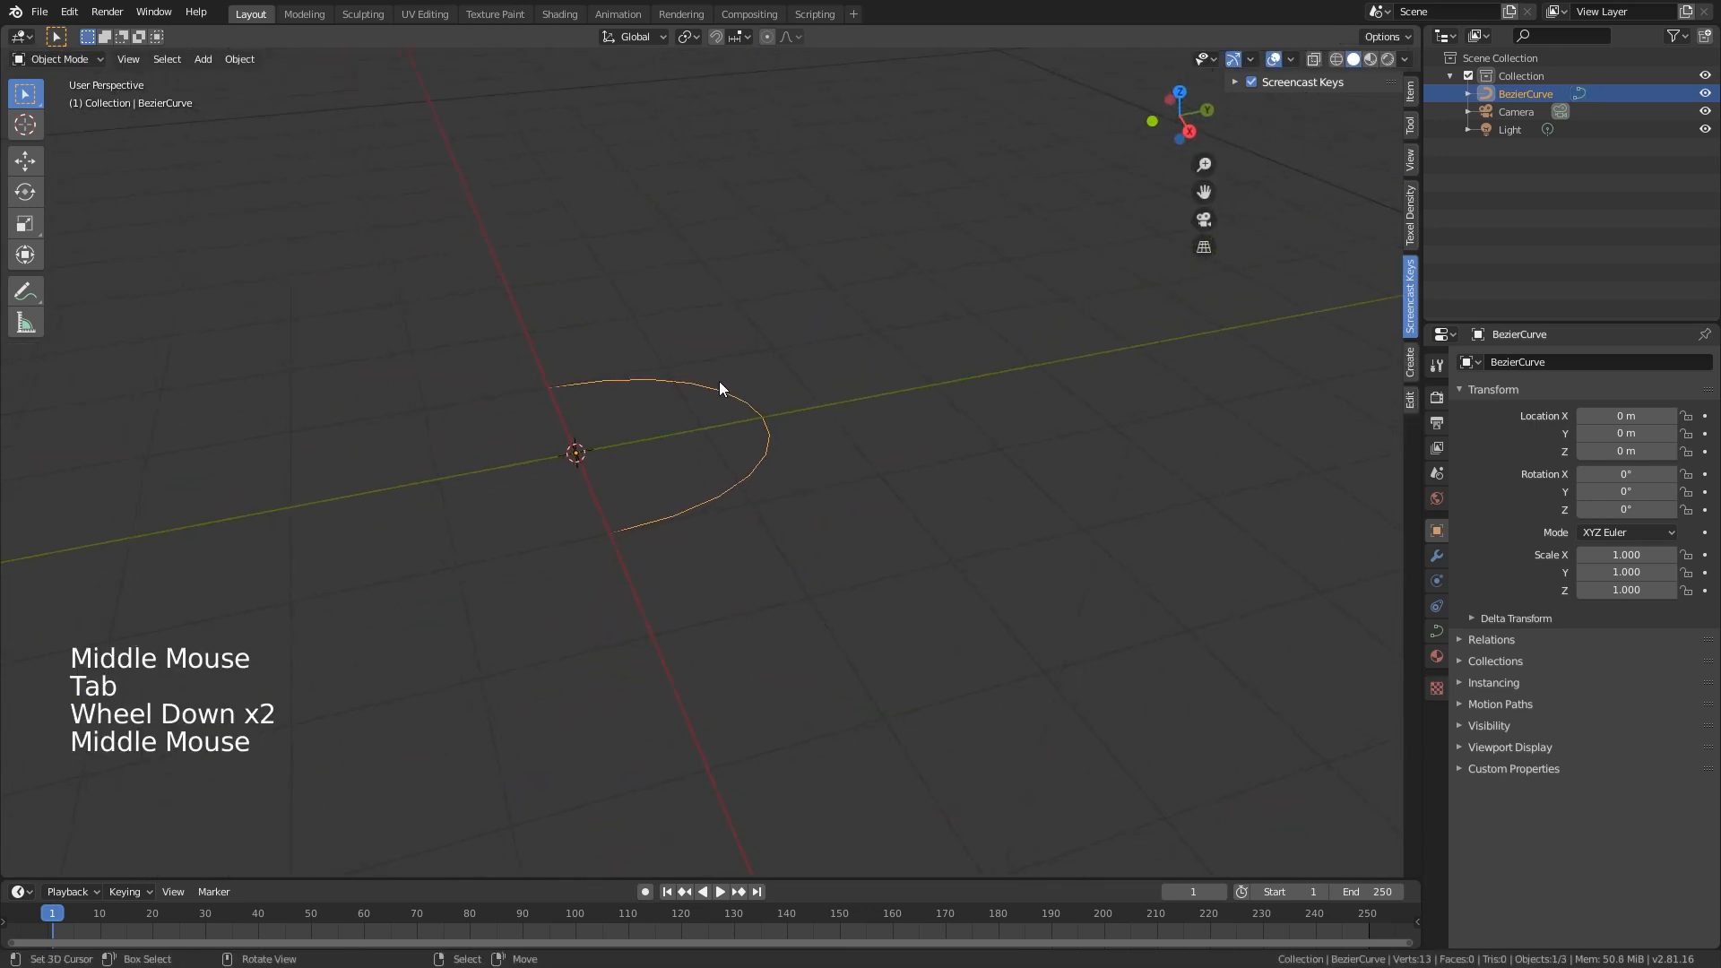
- Repeat the Z scaling on all control points in Edit Mode to make sure the curve is flat, and return to Object Mode
{"action": "scroll", "coordinate": [719, 382], "scroll_direction": "up", "scroll_amount": 1}
{"action": "key", "text": "Tab"}
{"action": "key", "text": "s"}
{"action": "key", "text": "z"}
{"action": "right_click", "coordinate": [722, 385]}
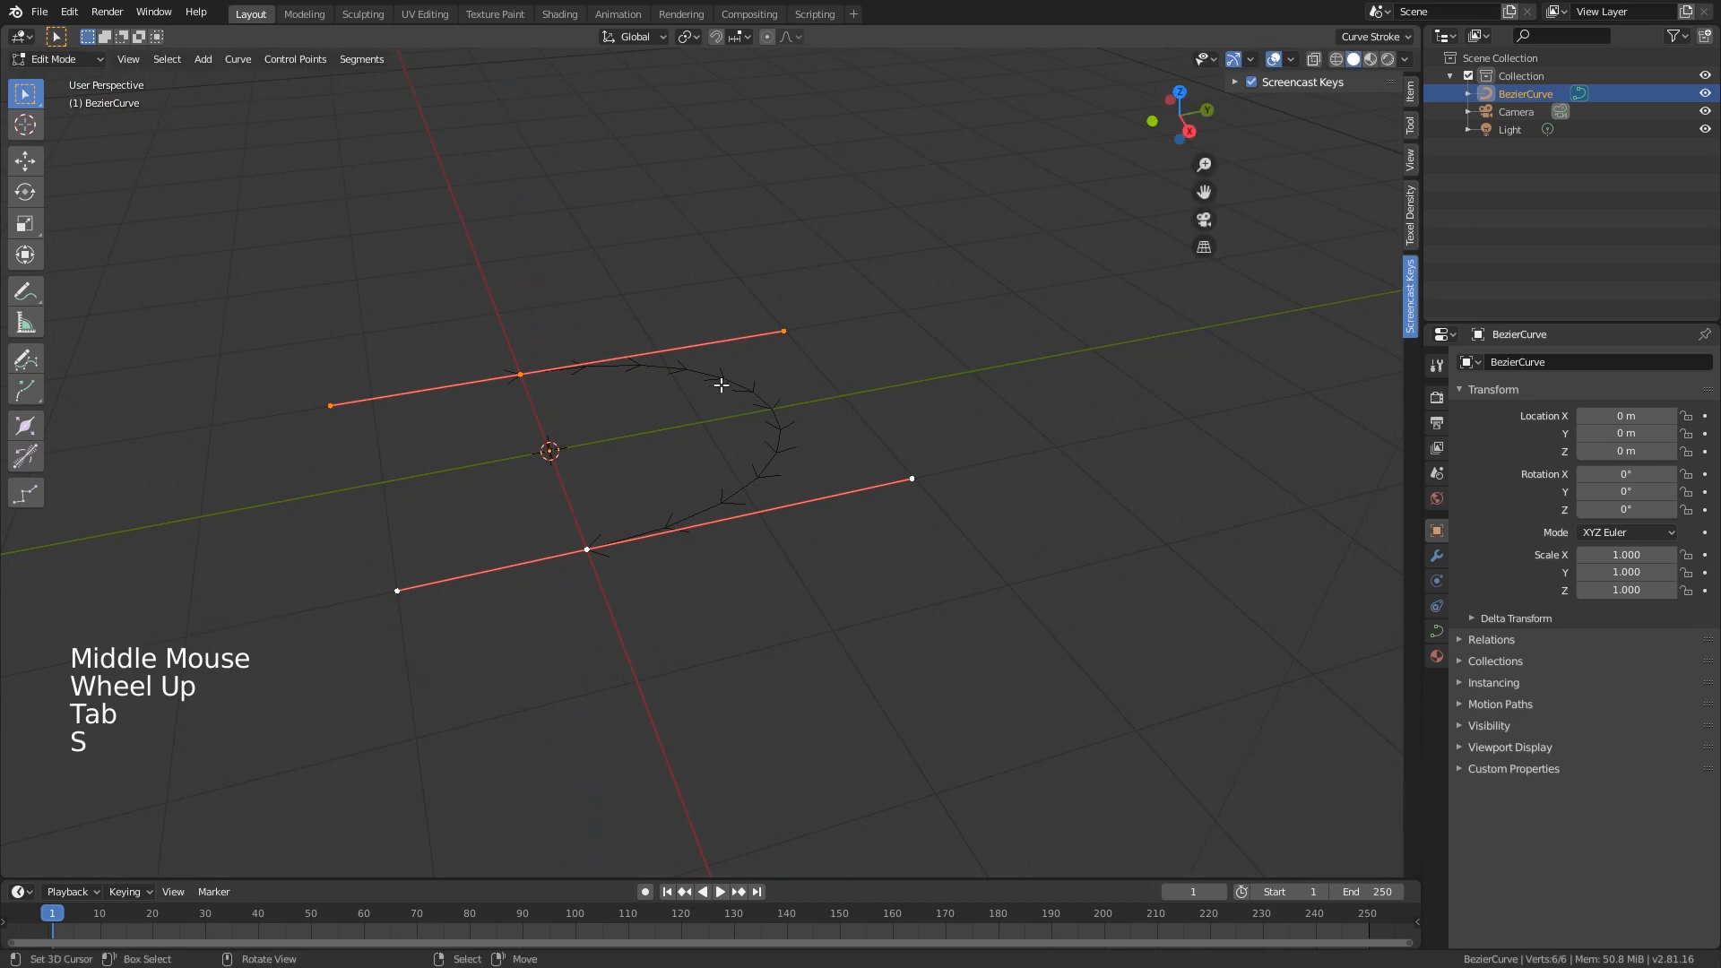
{"action": "key", "text": "a"}
{"action": "key", "text": "s"}
{"action": "key", "text": "z"}
{"action": "key", "text": "Return"}
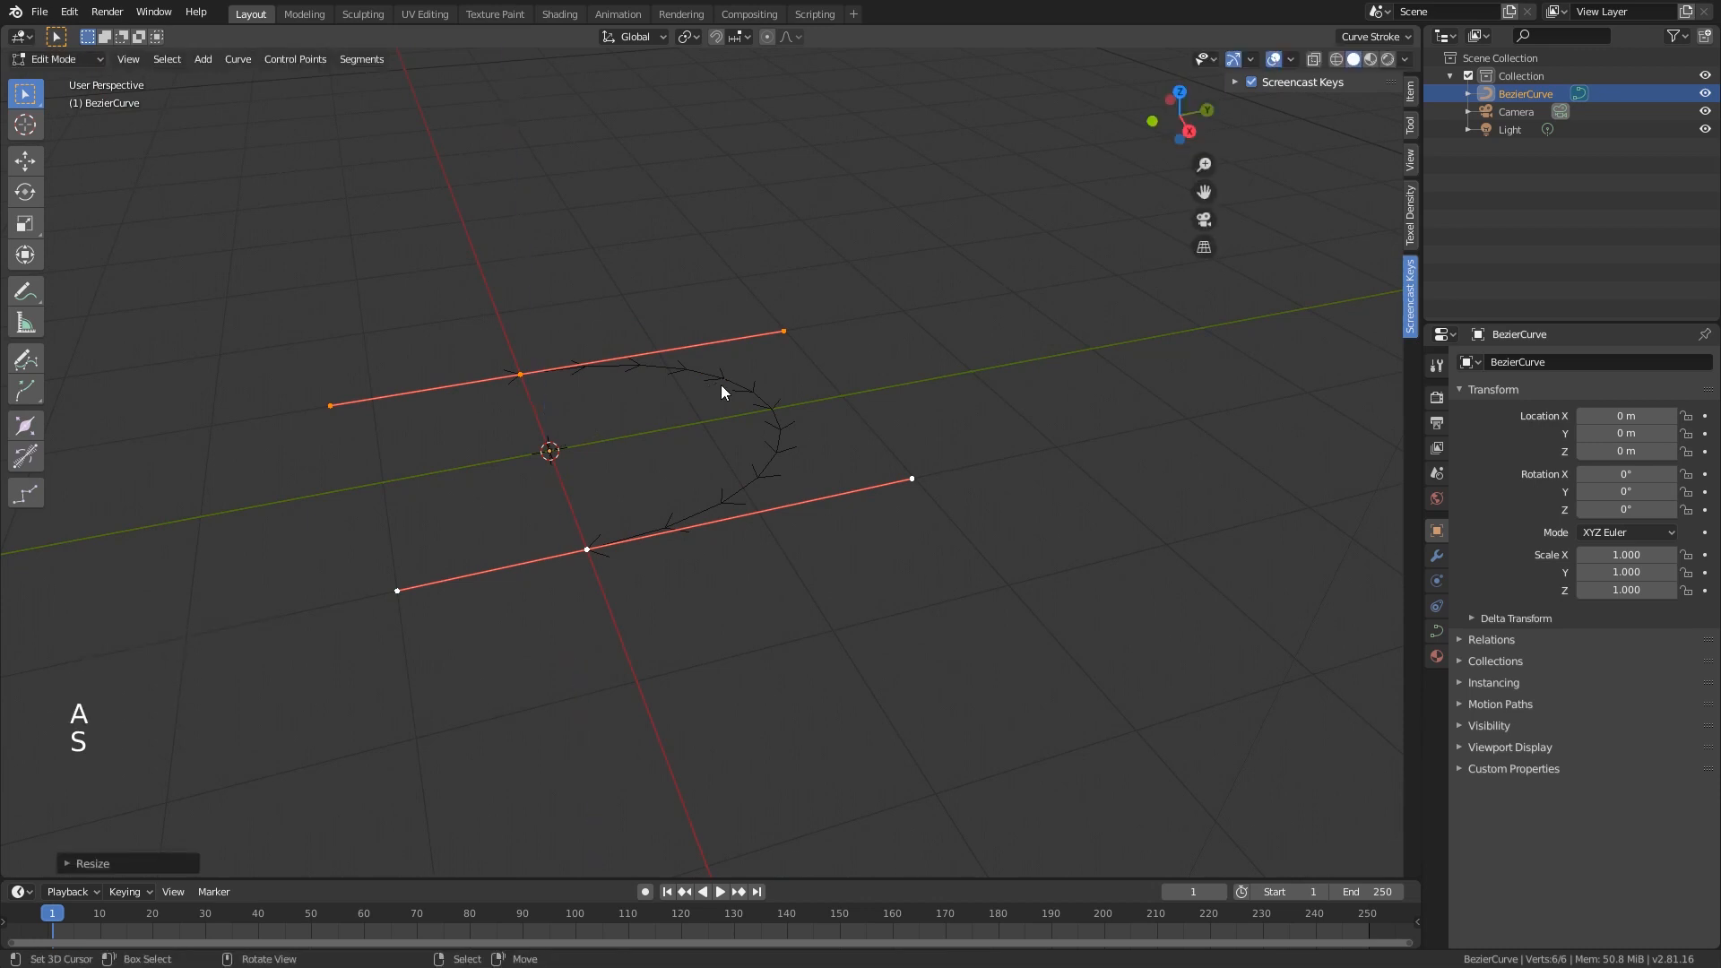
{"action": "key", "text": "Tab"}
{"action": "middle_click_drag", "start_coordinate": [769, 415], "coordinate": [837, 496]}
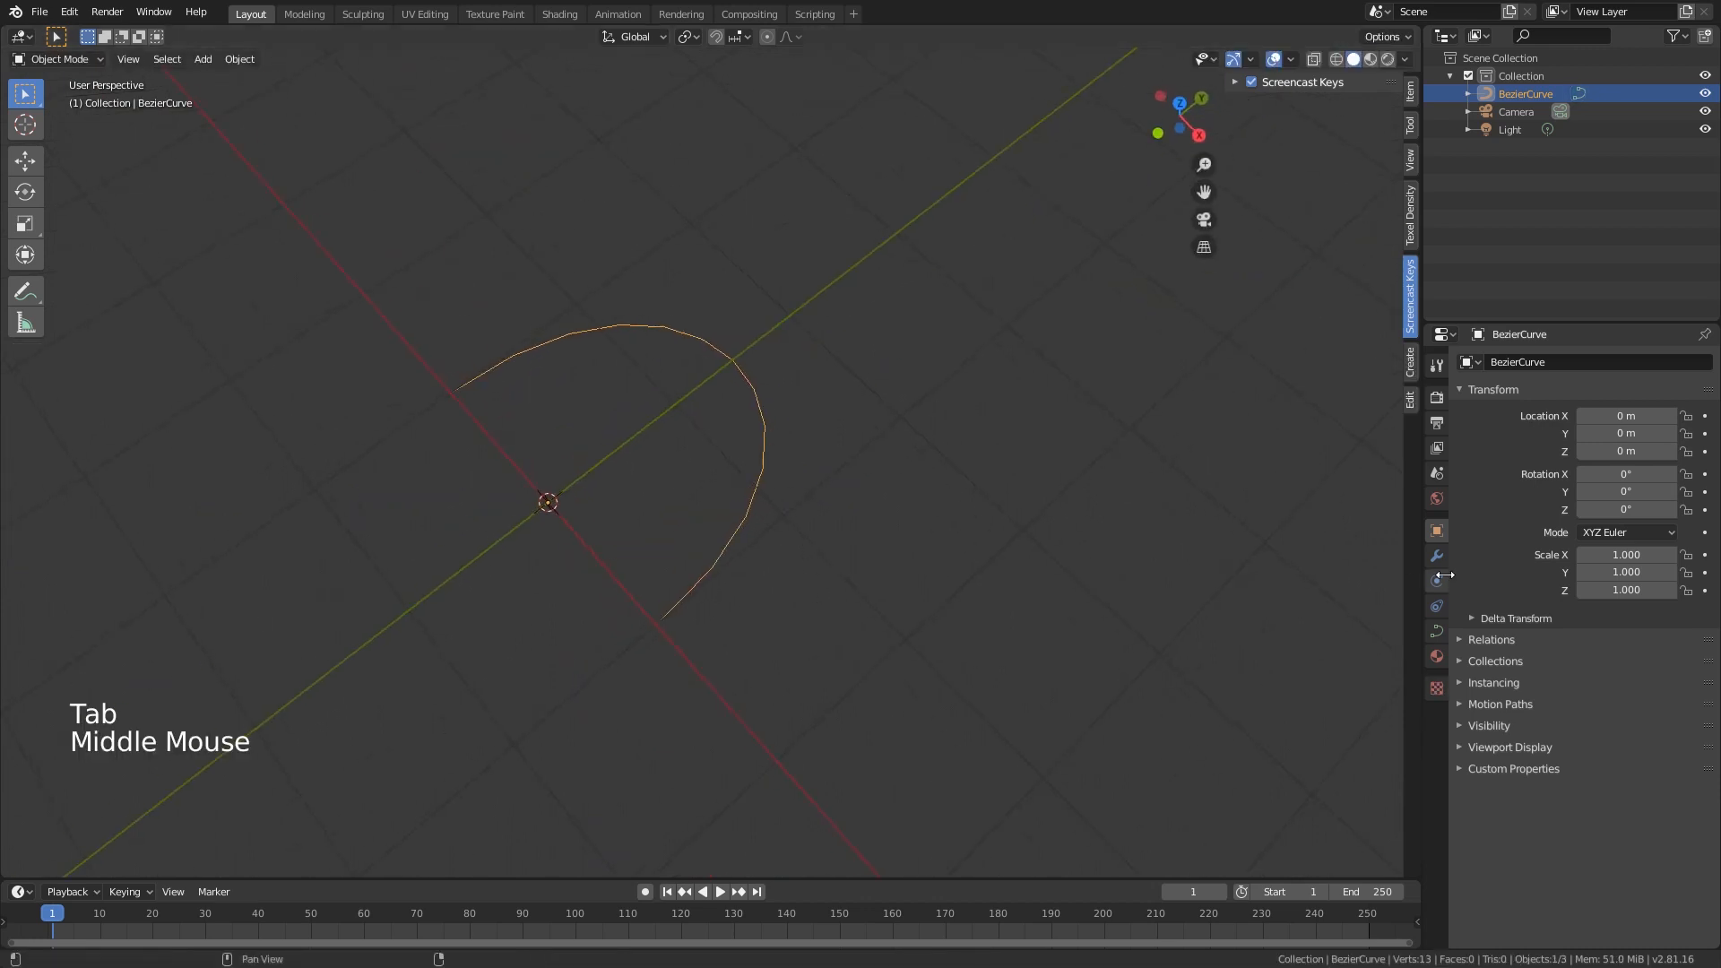
- Give the curve a thin tubular thickness with a bevel depth of 0.01 m
{"action": "left_click", "coordinate": [1437, 631]}
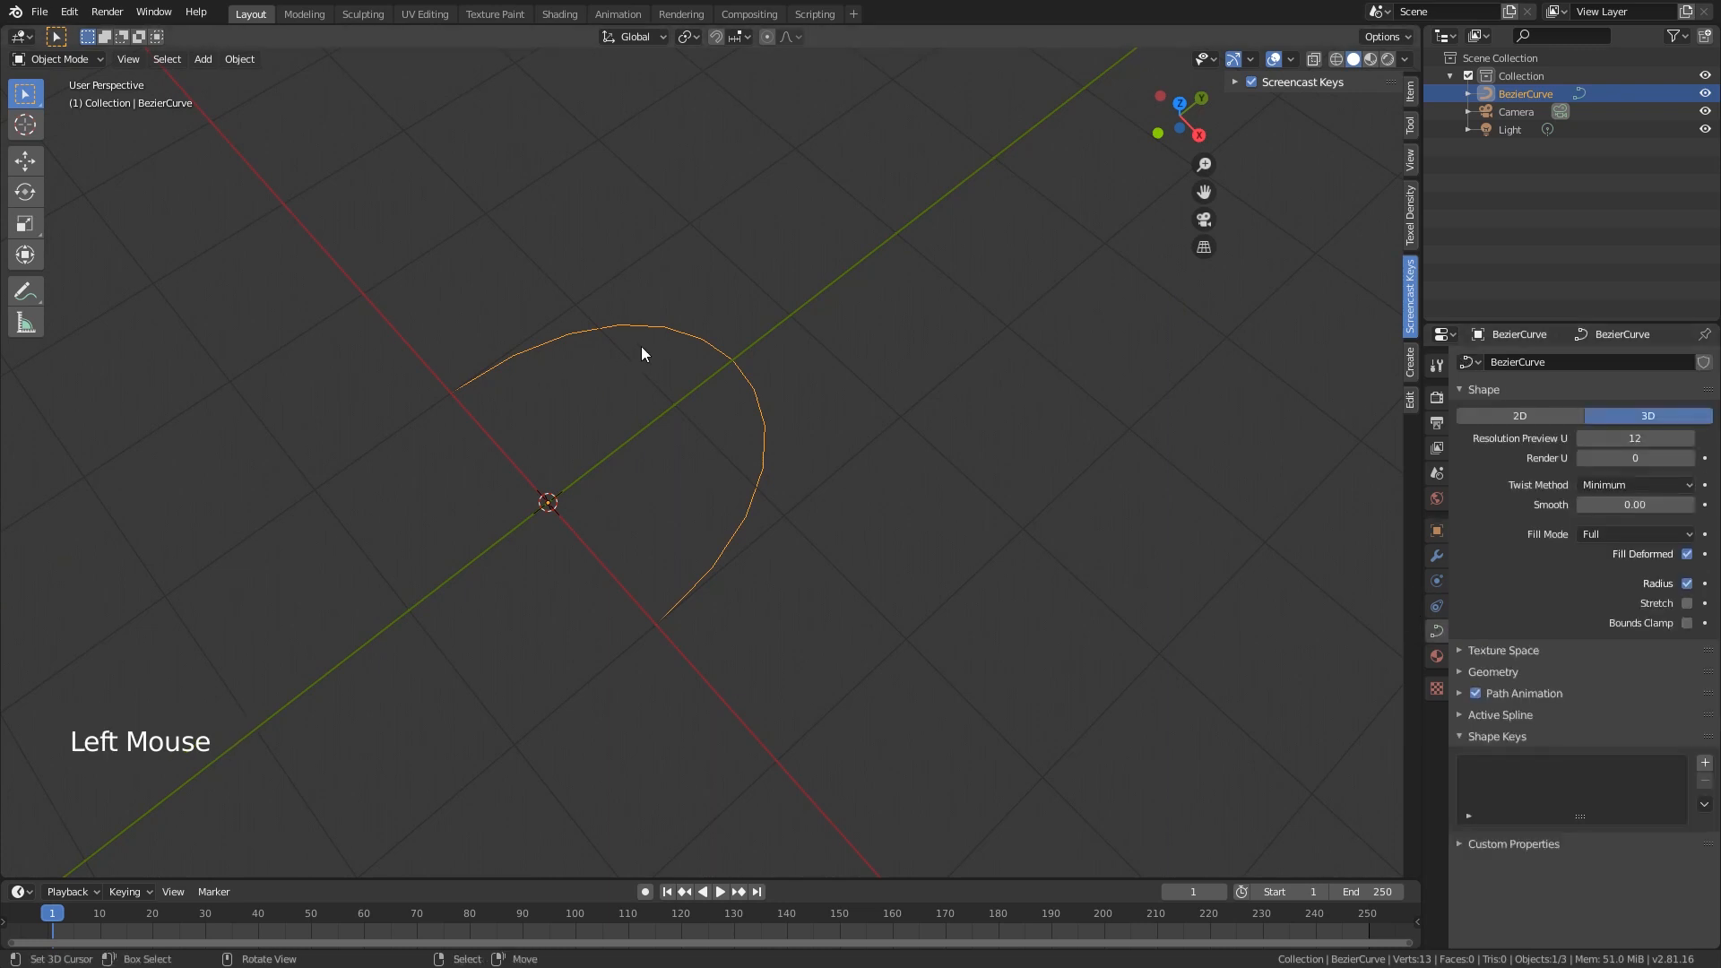
{"action": "scroll", "coordinate": [725, 644], "scroll_direction": "up", "scroll_amount": 9}
{"action": "middle_click_drag", "start_coordinate": [725, 644], "coordinate": [907, 341], "text": "shift"}
{"action": "scroll", "coordinate": [936, 174], "scroll_direction": "down", "scroll_amount": 3}
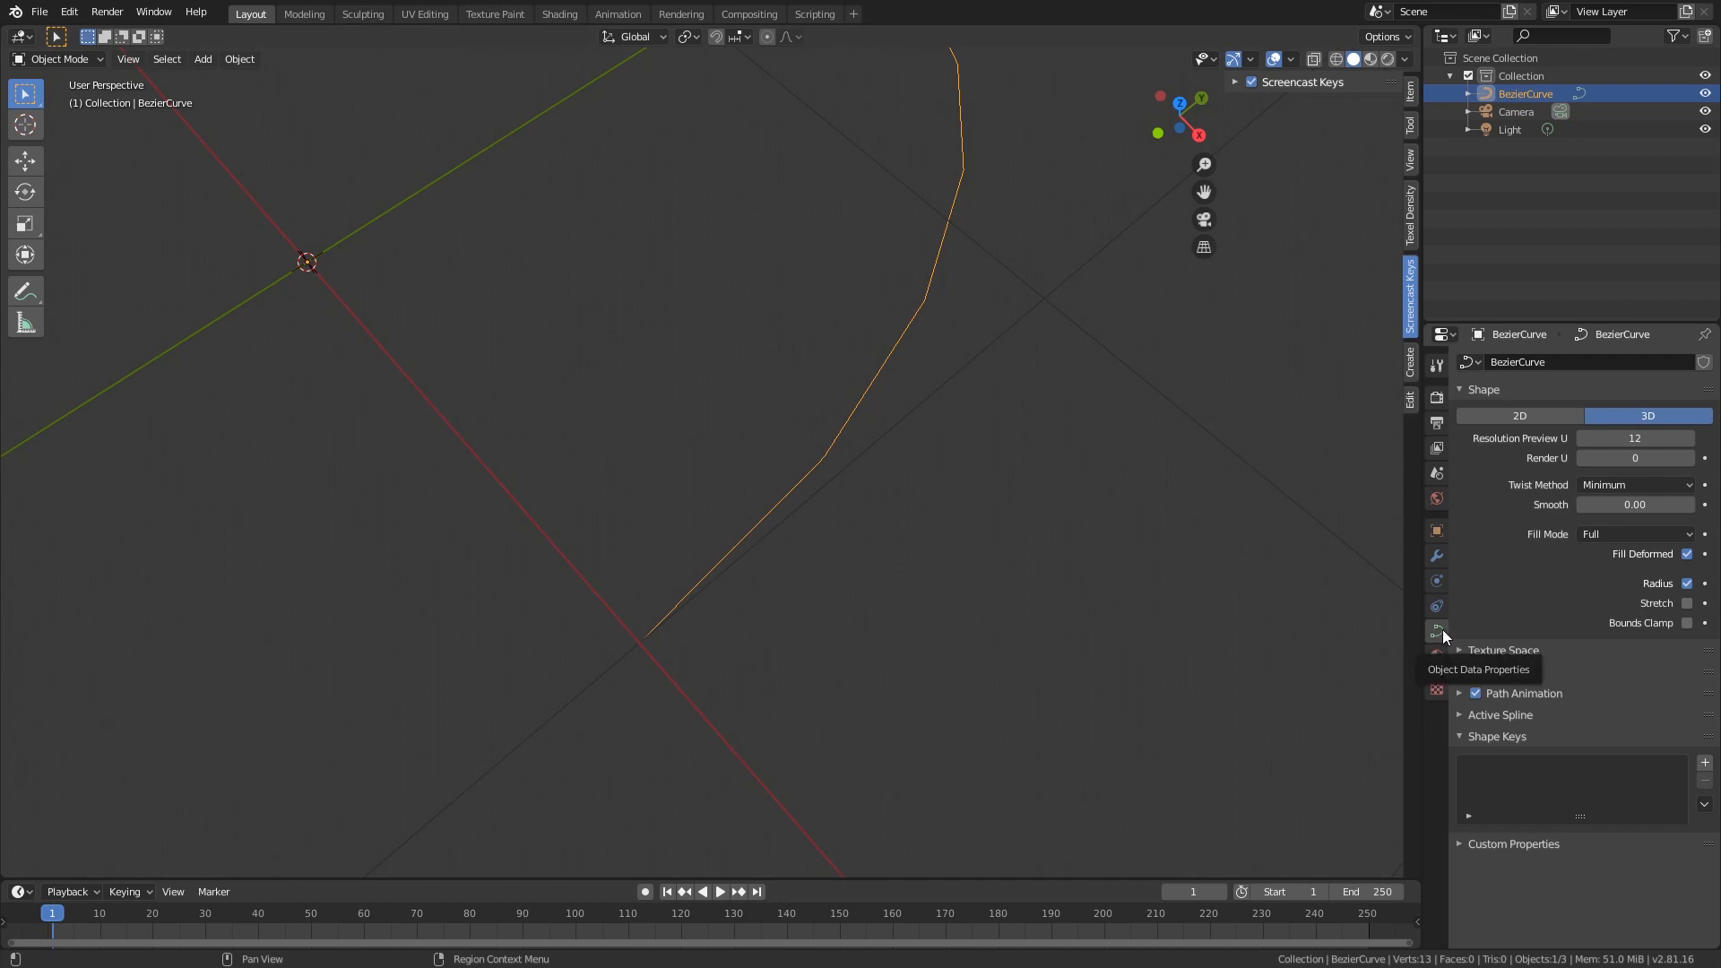
{"action": "left_click", "coordinate": [1505, 674]}
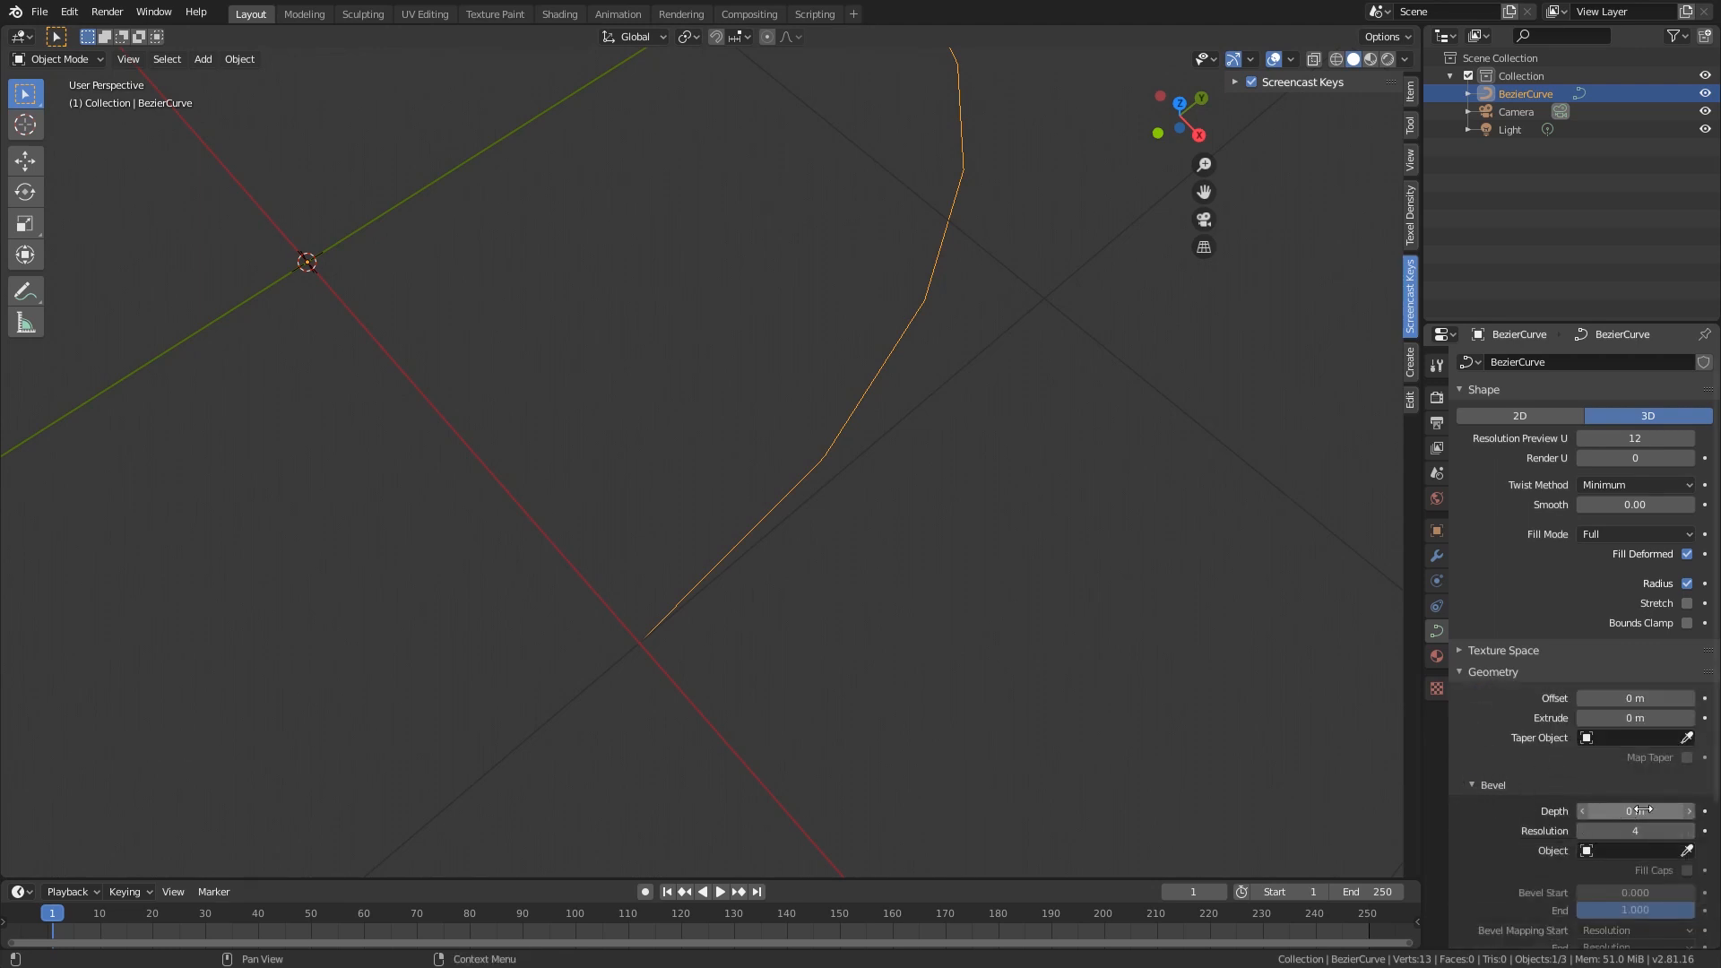
{"action": "left_click_drag", "start_coordinate": [1642, 811], "coordinate": [1689, 811]}
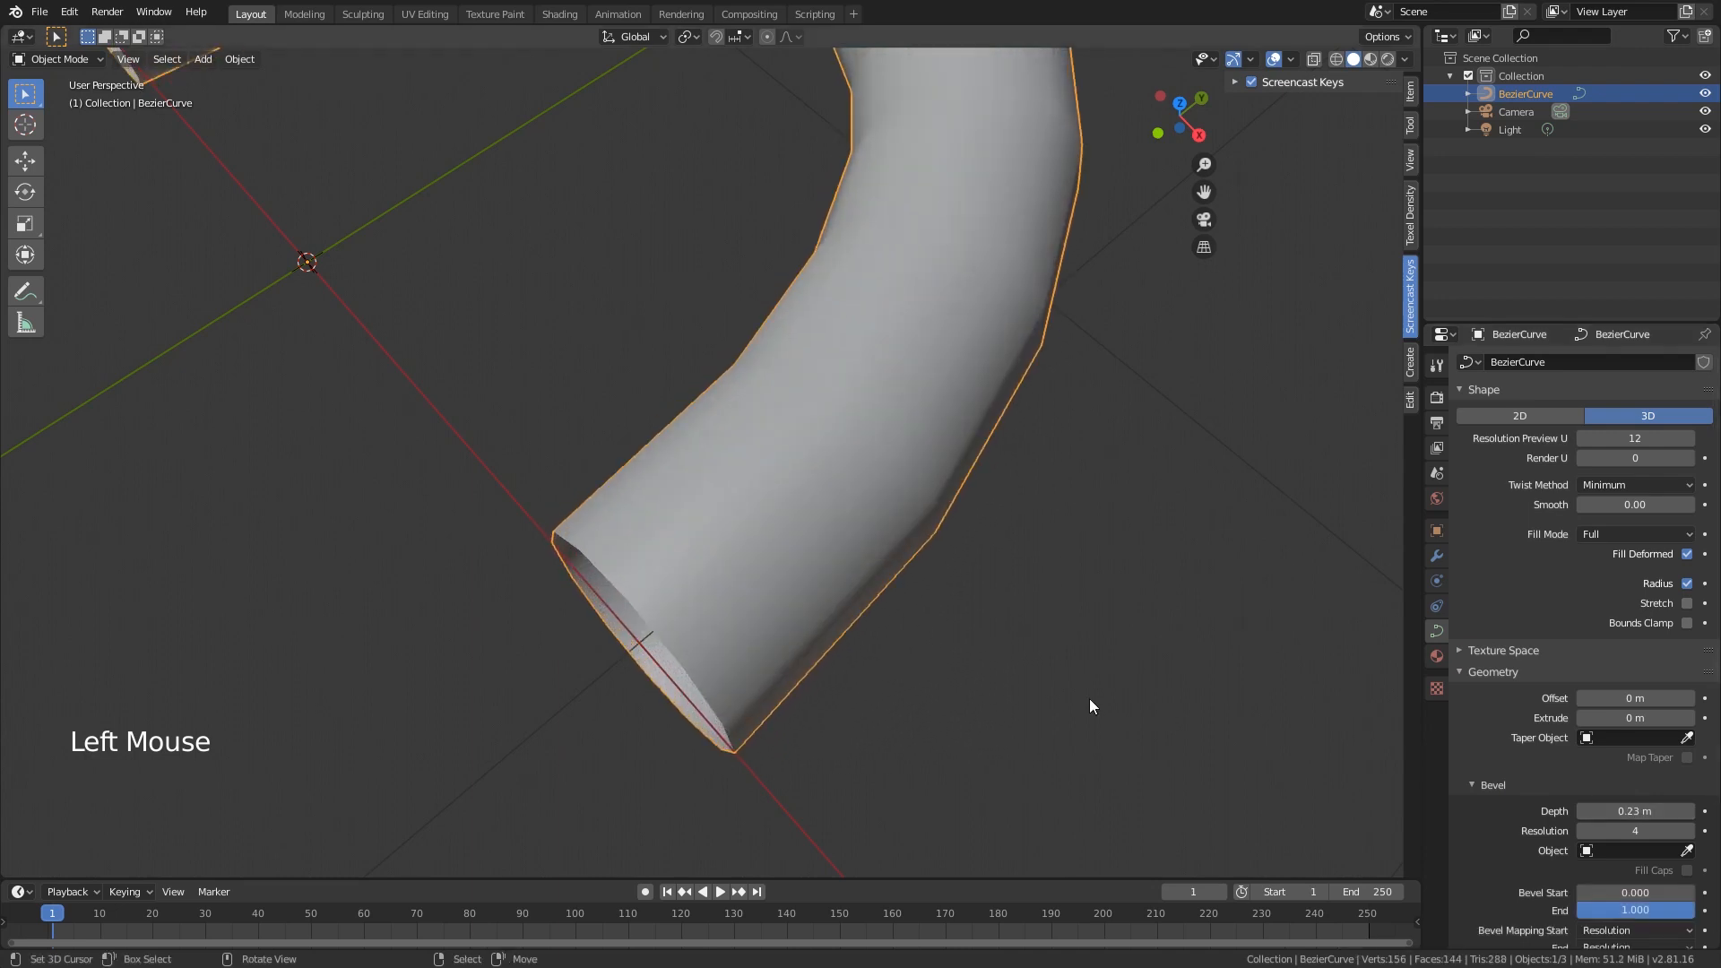
{"action": "middle_click_drag", "start_coordinate": [1091, 706], "coordinate": [981, 417]}
{"action": "middle_click_drag", "start_coordinate": [815, 419], "coordinate": [835, 491]}
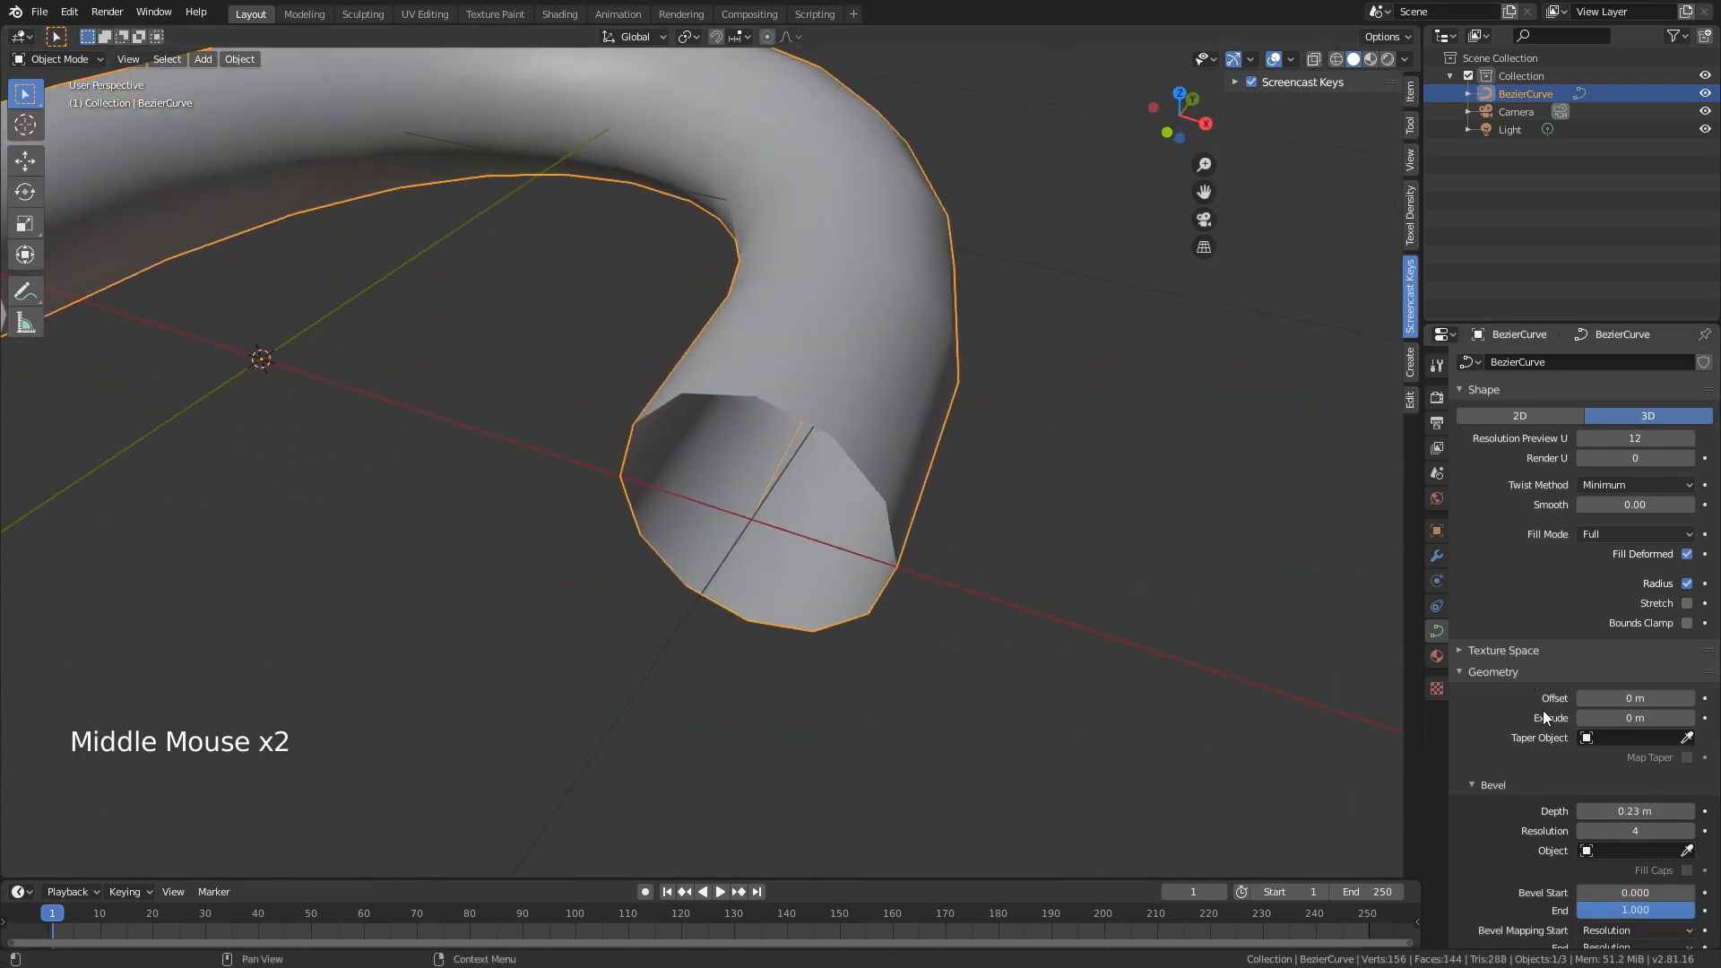
{"action": "left_click_drag", "start_coordinate": [1650, 811], "coordinate": [1636, 810]}
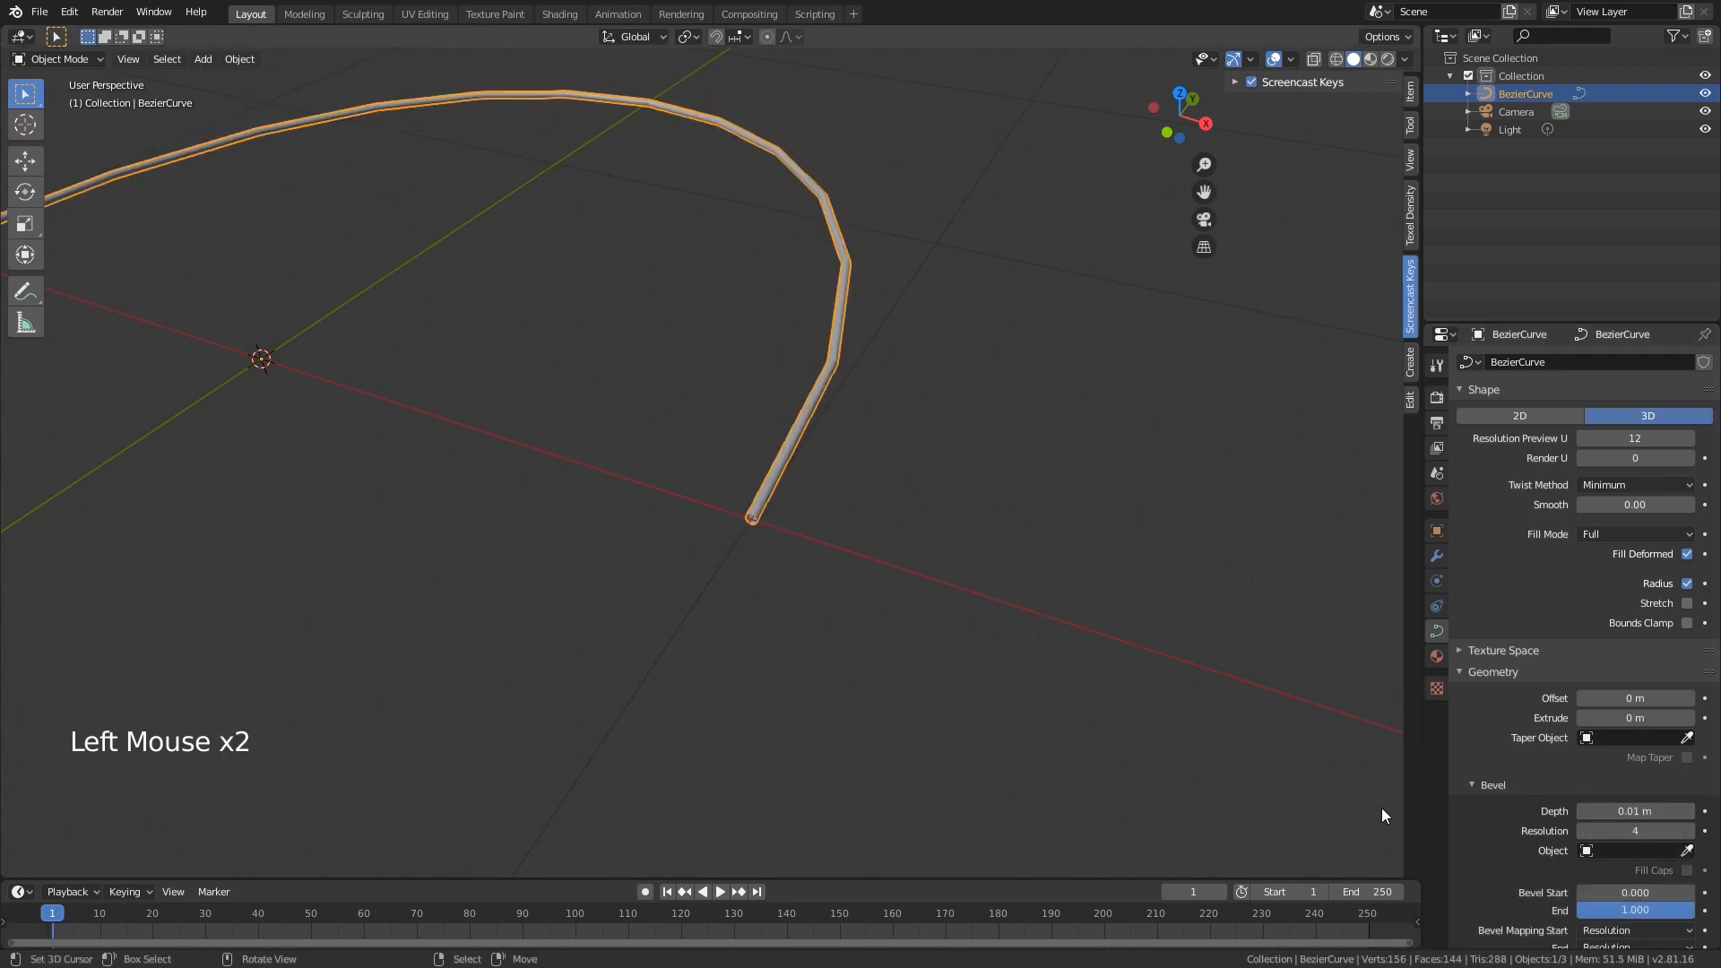
- Triple the curve's preview resolution U to 36 to smooth the arch
{"action": "middle_click_drag", "start_coordinate": [993, 484], "coordinate": [827, 565]}
{"action": "scroll", "coordinate": [827, 565], "scroll_direction": "down", "scroll_amount": 7}
{"action": "scroll", "coordinate": [753, 466], "scroll_direction": "up", "scroll_amount": 7}
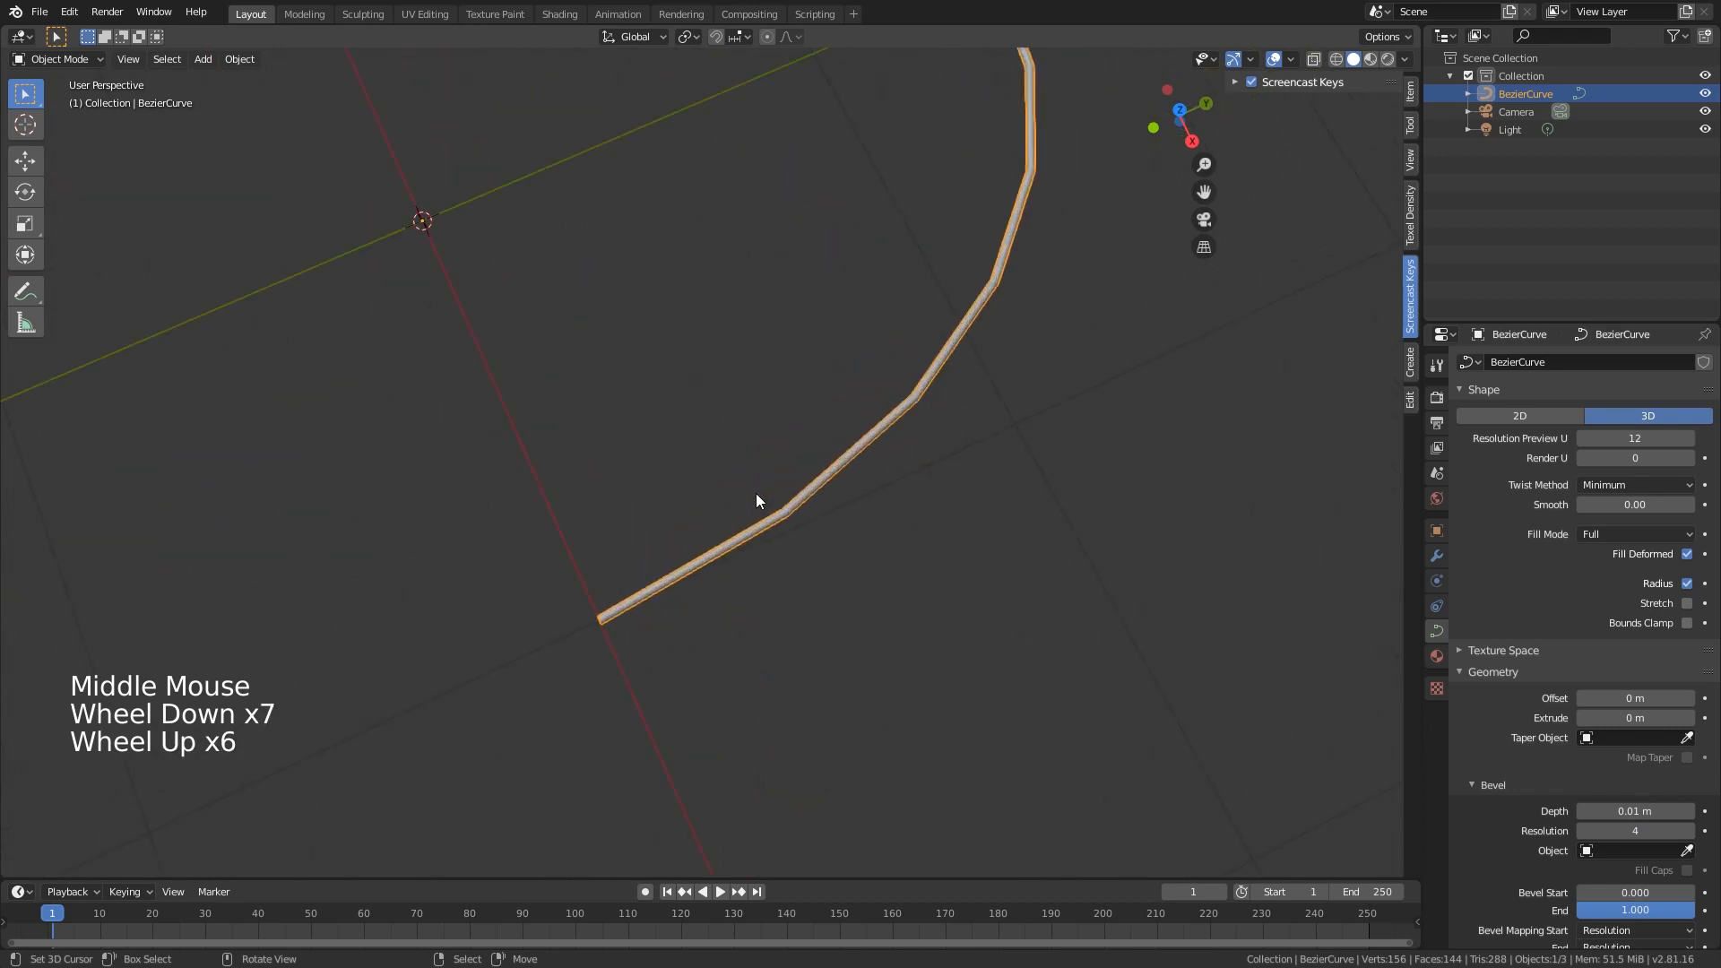
{"action": "scroll", "coordinate": [940, 445], "scroll_direction": "down", "scroll_amount": 5}
{"action": "middle_click_drag", "start_coordinate": [939, 444], "coordinate": [846, 491], "text": "shift"}
{"action": "scroll", "coordinate": [771, 368], "scroll_direction": "up", "scroll_amount": 1, "text": "shift"}
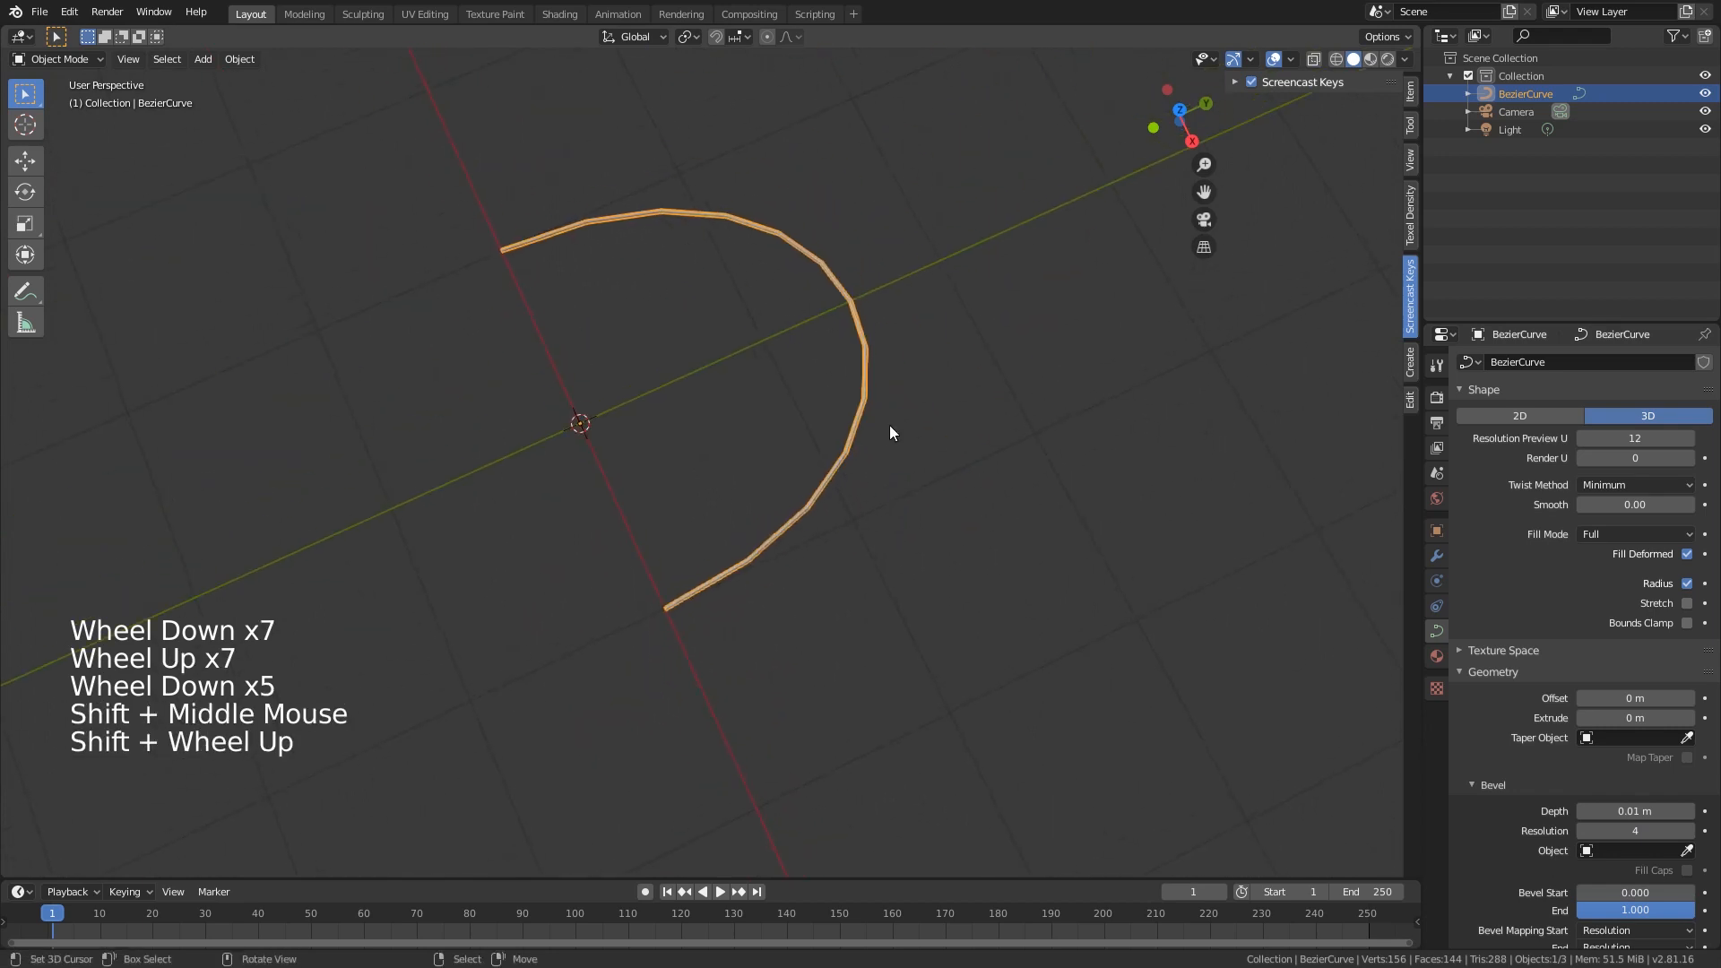
{"action": "middle_click_drag", "start_coordinate": [890, 425], "coordinate": [954, 411]}
{"action": "scroll", "coordinate": [895, 470], "scroll_direction": "up", "scroll_amount": 4}
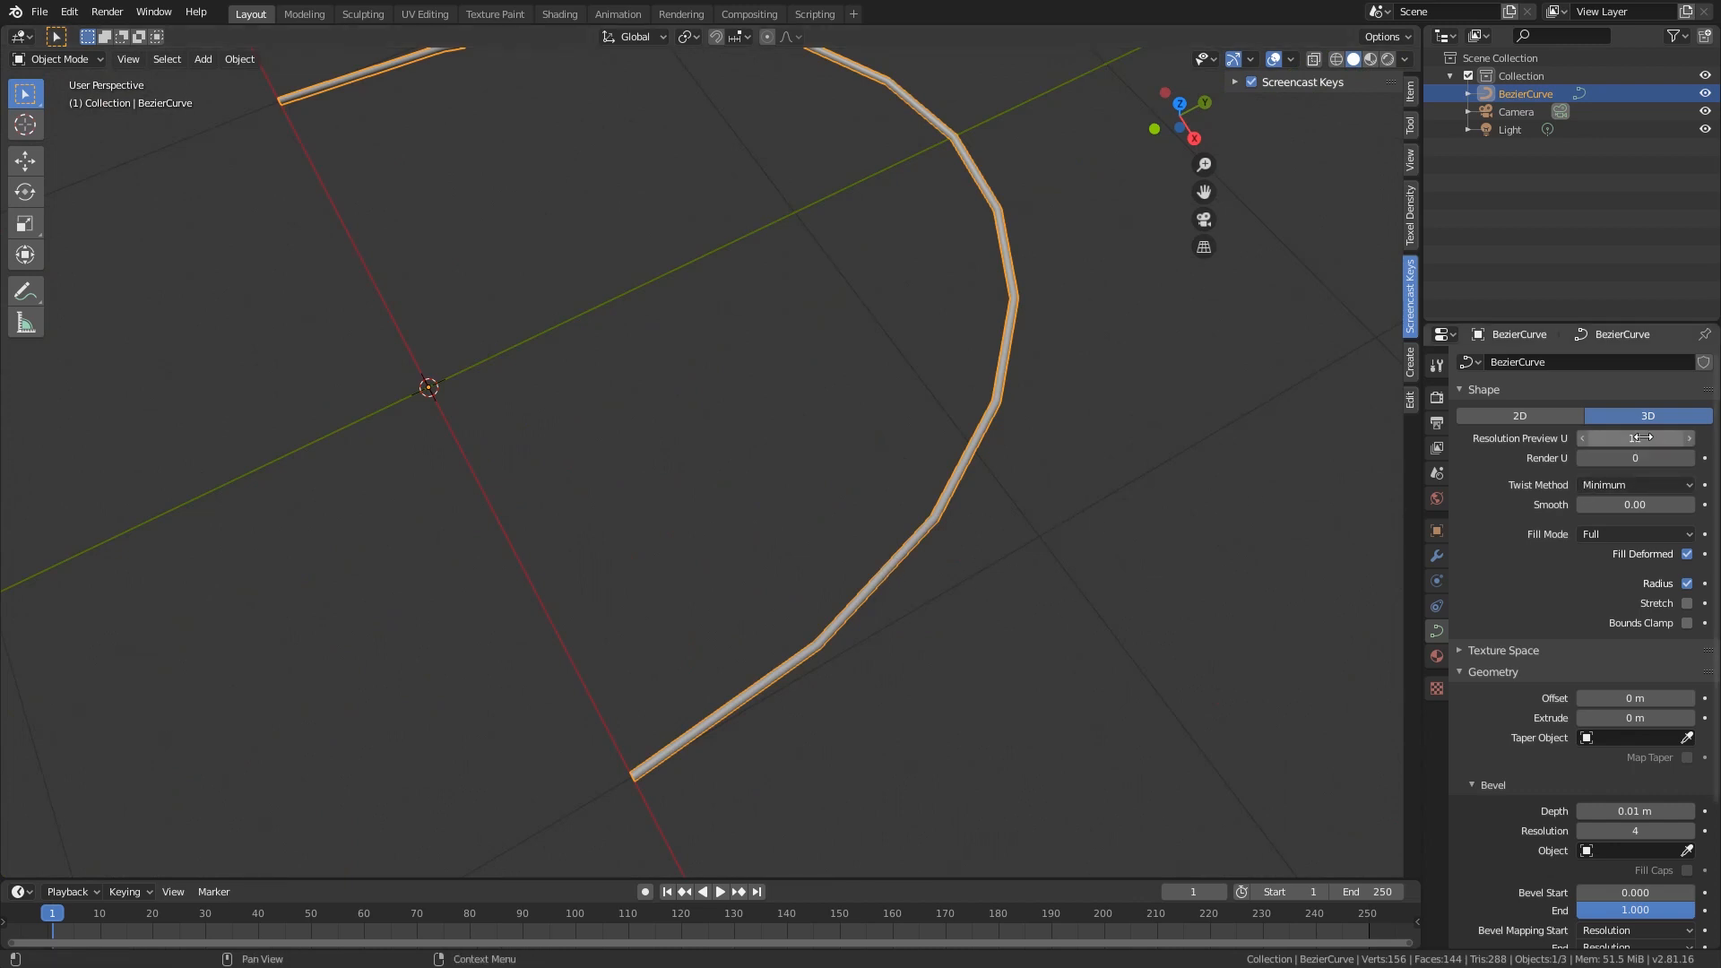
{"action": "mouse_move", "coordinate": [1648, 440]}
{"action": "left_mouse_down"}
{"action": "mouse_move", "coordinate": [1674, 446]}
{"action": "mouse_move", "coordinate": [1596, 446]}
{"action": "mouse_move", "coordinate": [1620, 446]}
{"action": "left_mouse_up"}
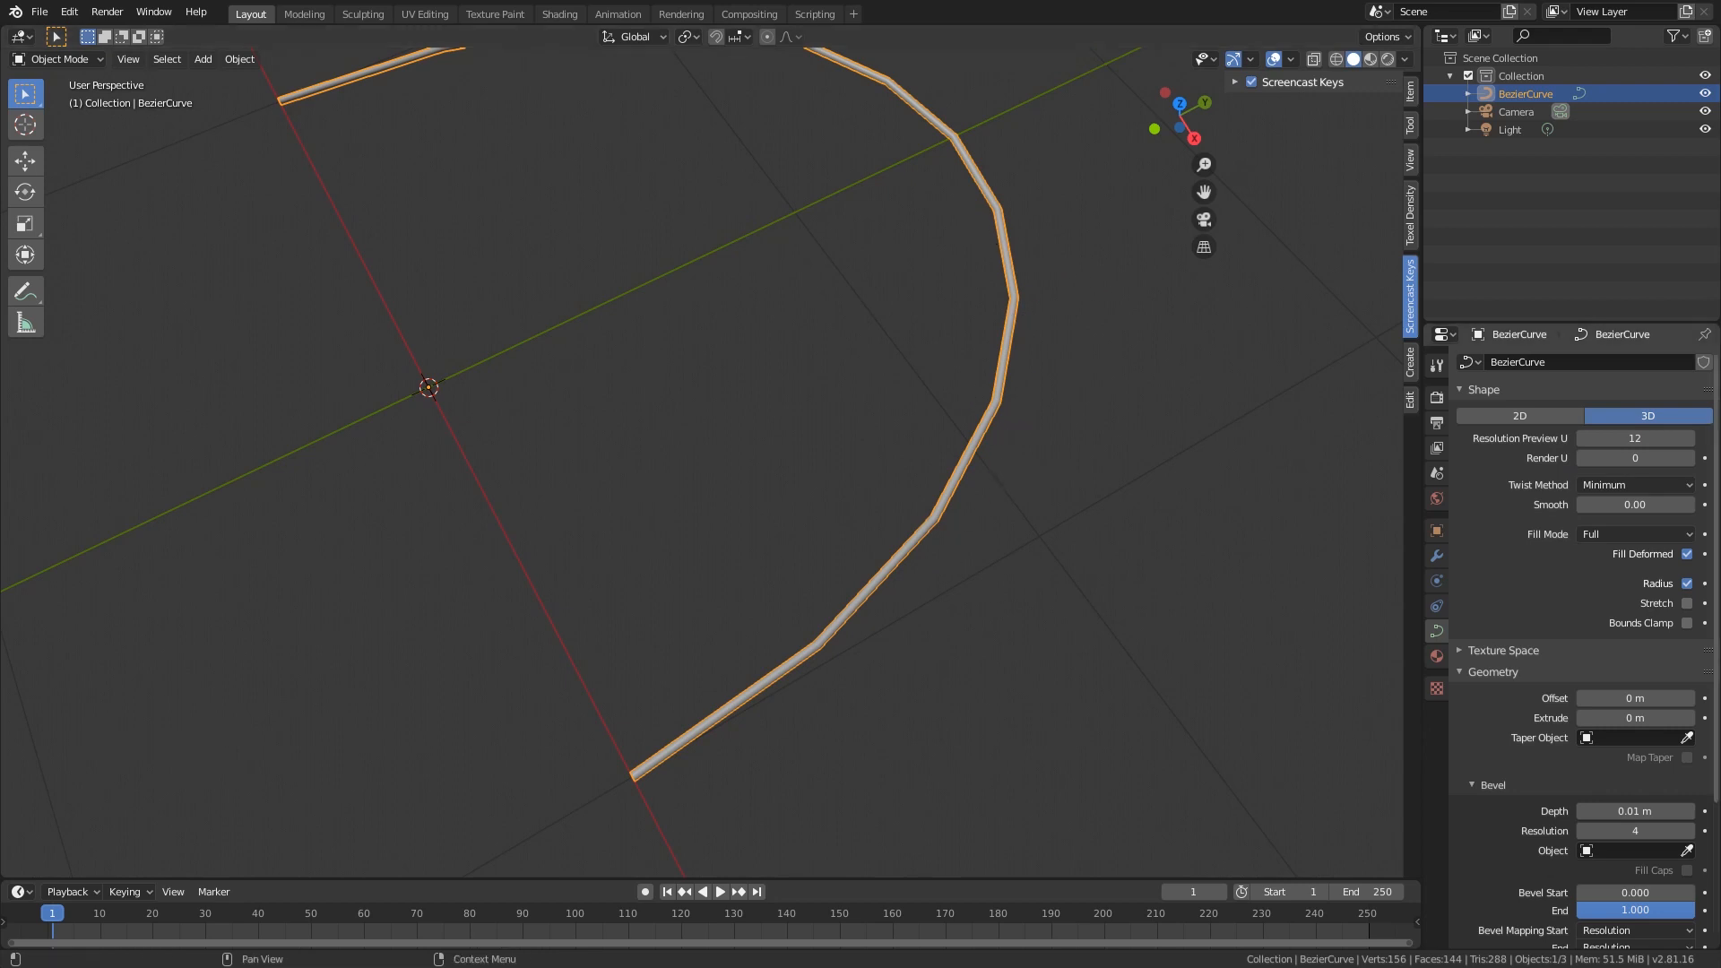
{"action": "left_click", "coordinate": [1663, 439]}
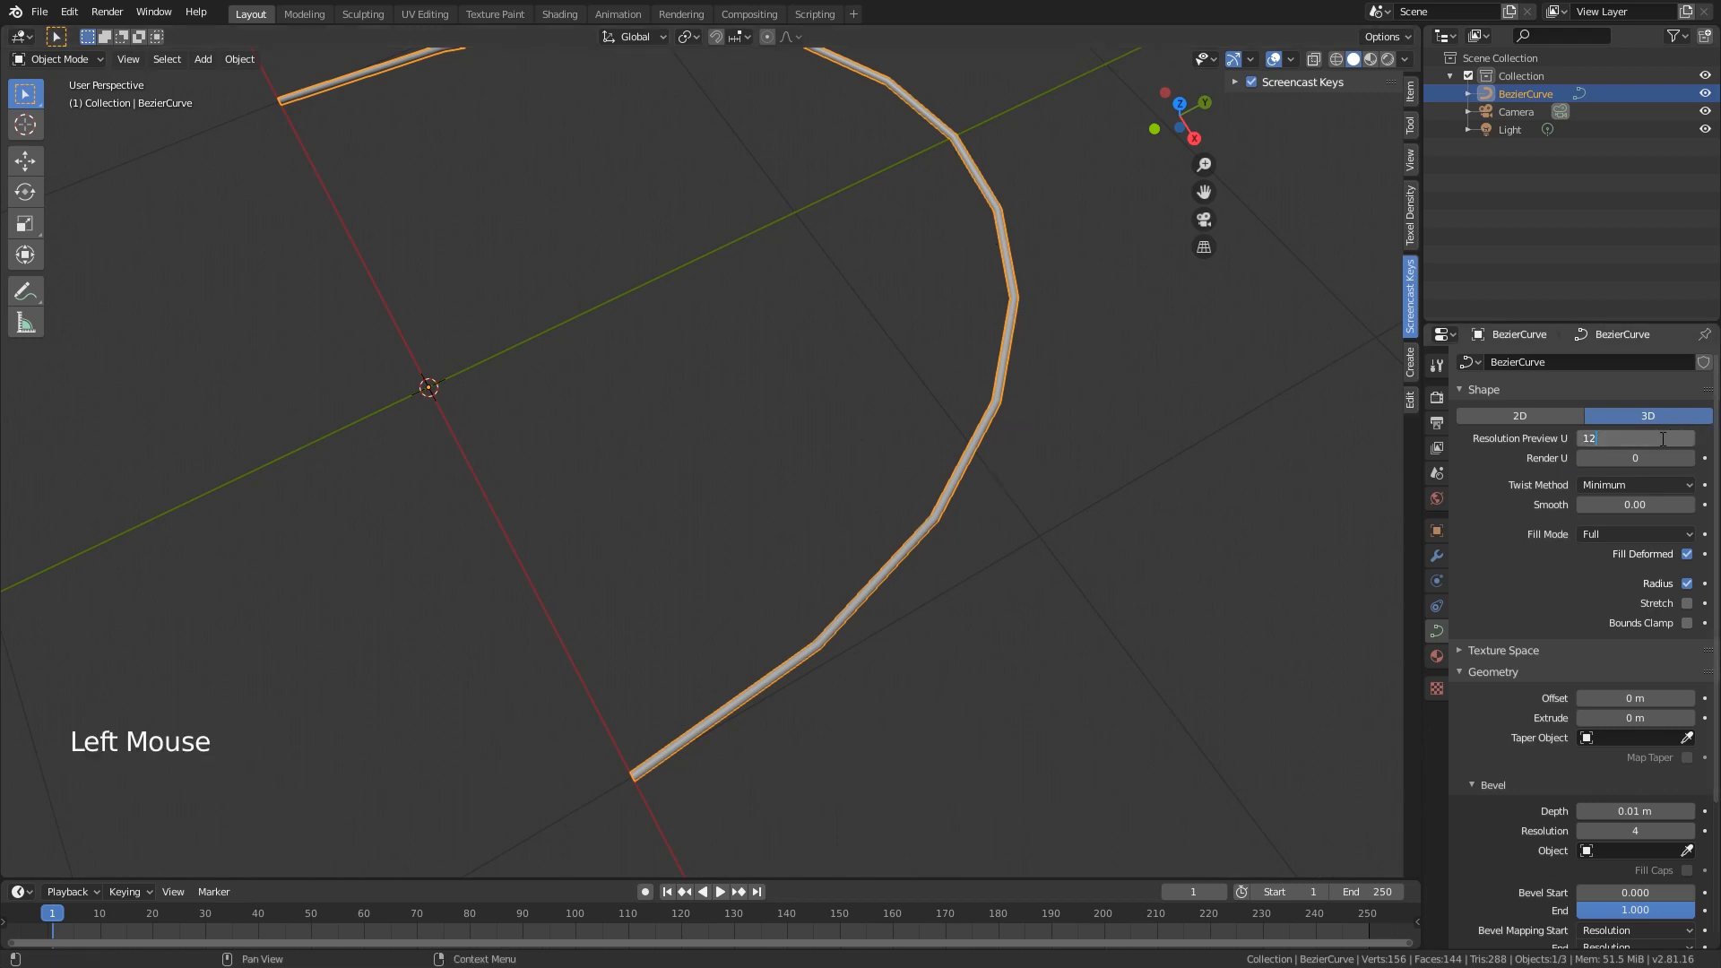
{"action": "type", "text": "*3"}
{"action": "key", "text": "Return"}
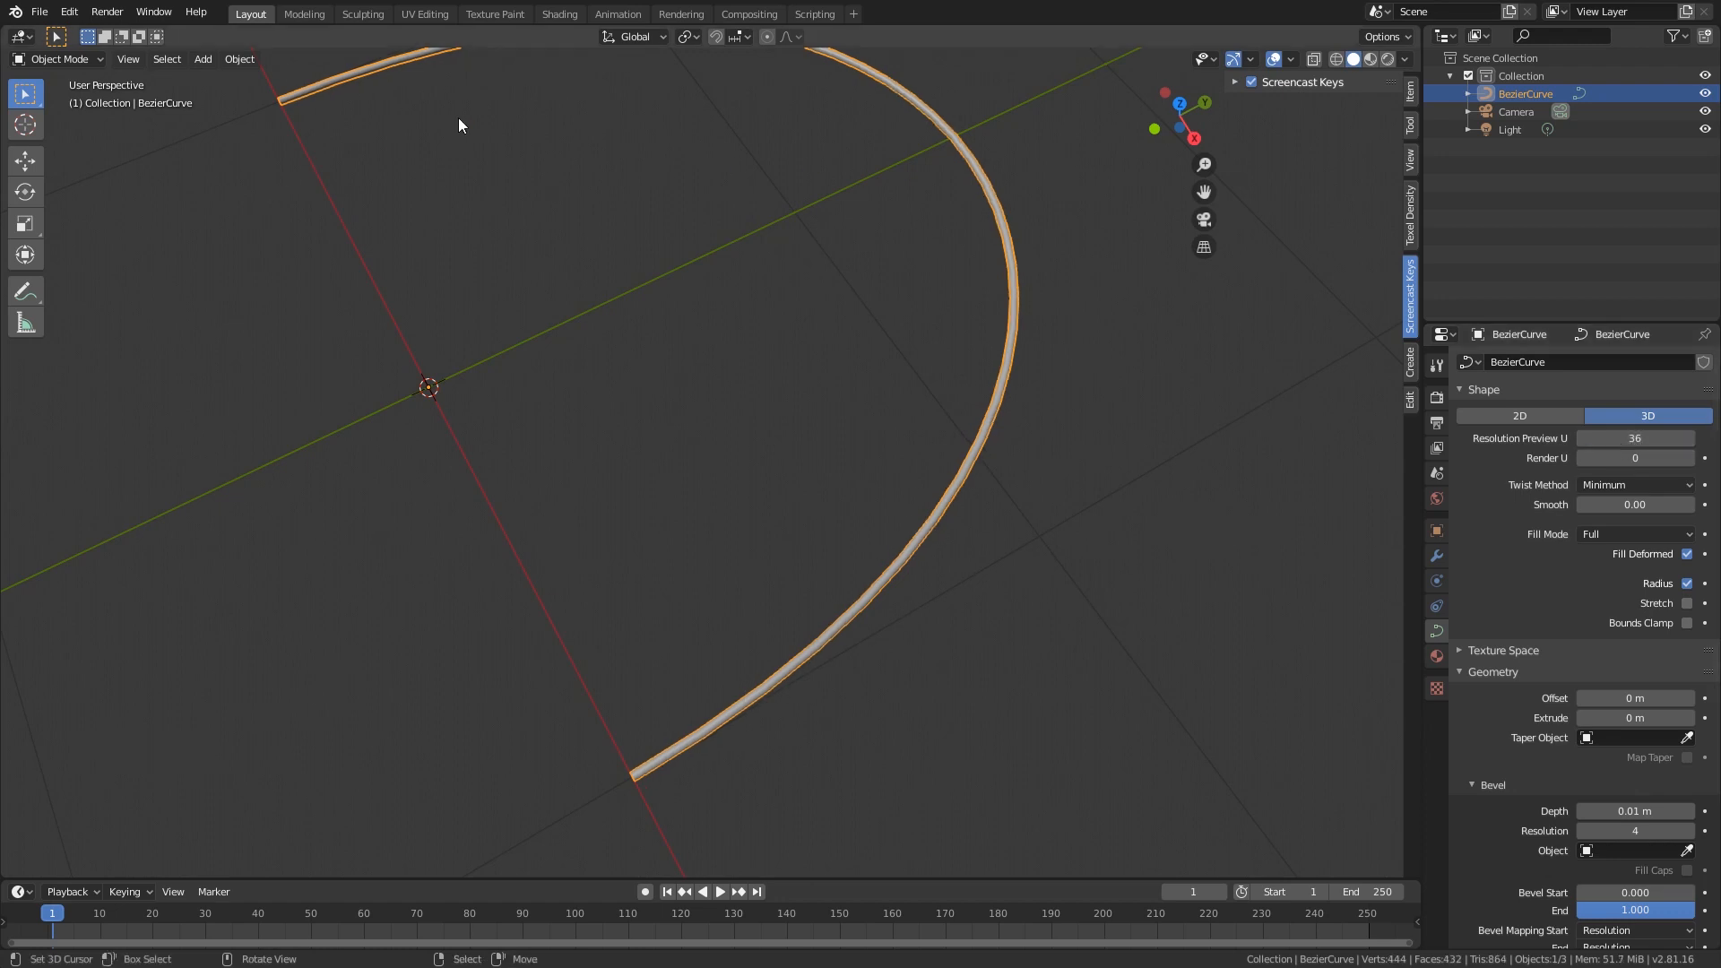
- Convert the beveled curve to a mesh in Object Mode
{"action": "key", "text": "Tab"}
{"action": "key", "text": "Tab"}
{"action": "key", "text": "Tab"}
{"action": "key", "text": "Tab"}
{"action": "key", "text": "Tab"}
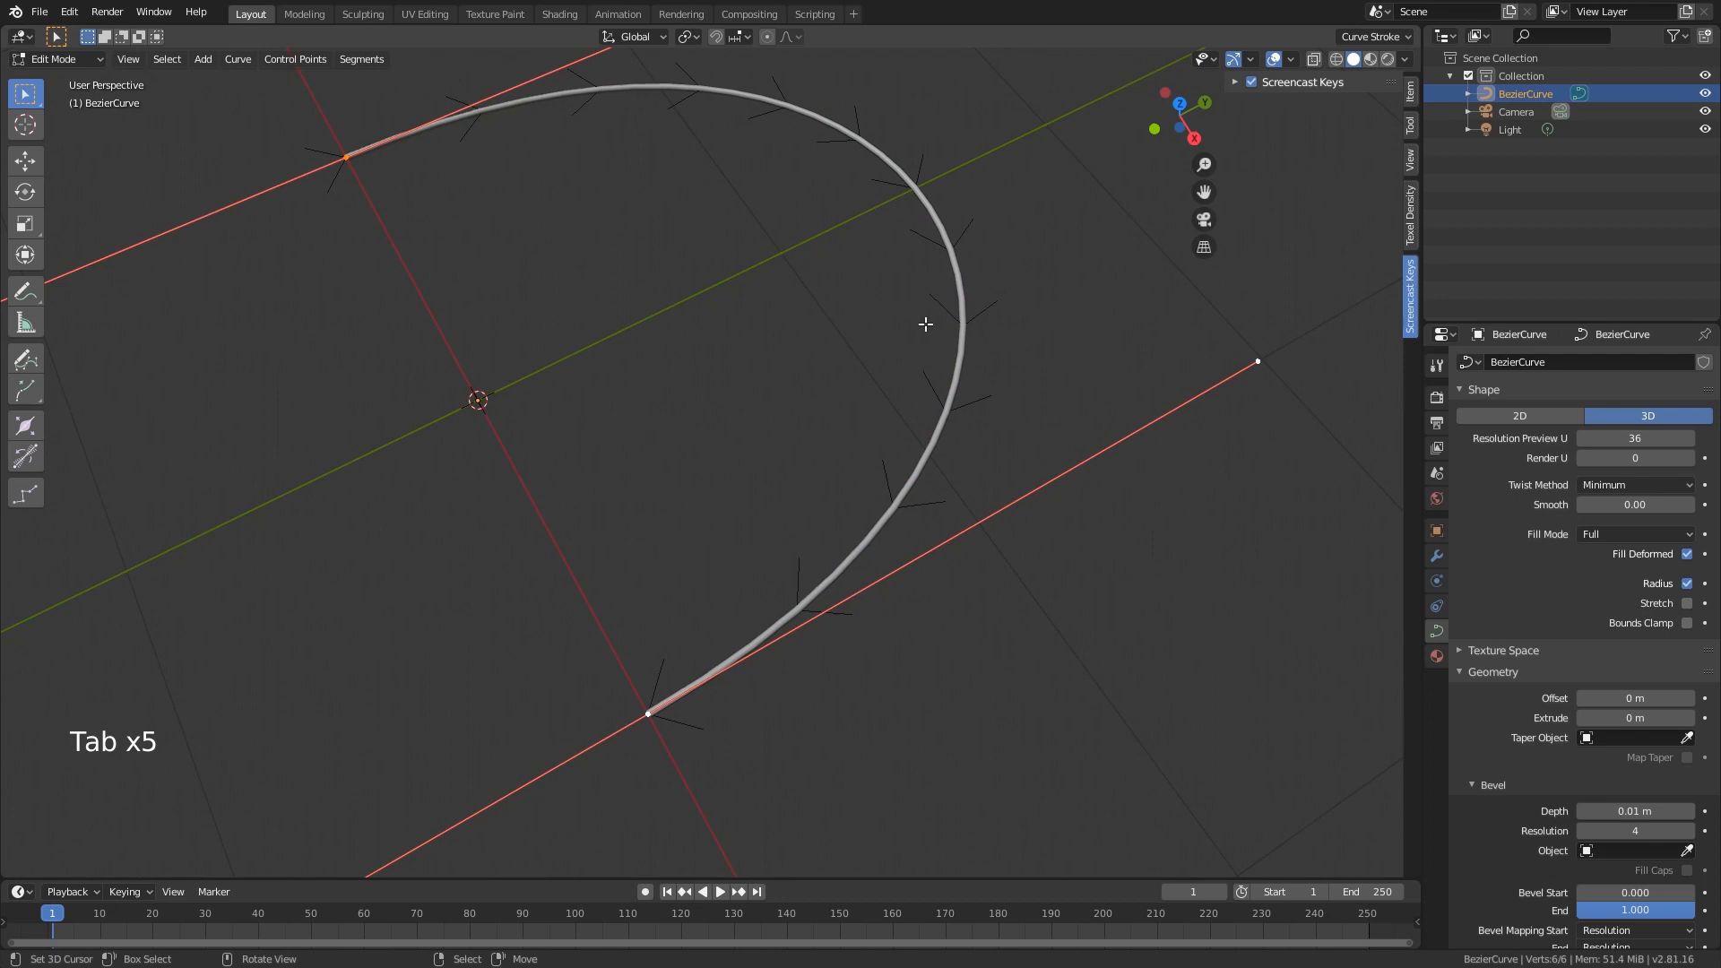
{"action": "key", "text": "Tab"}
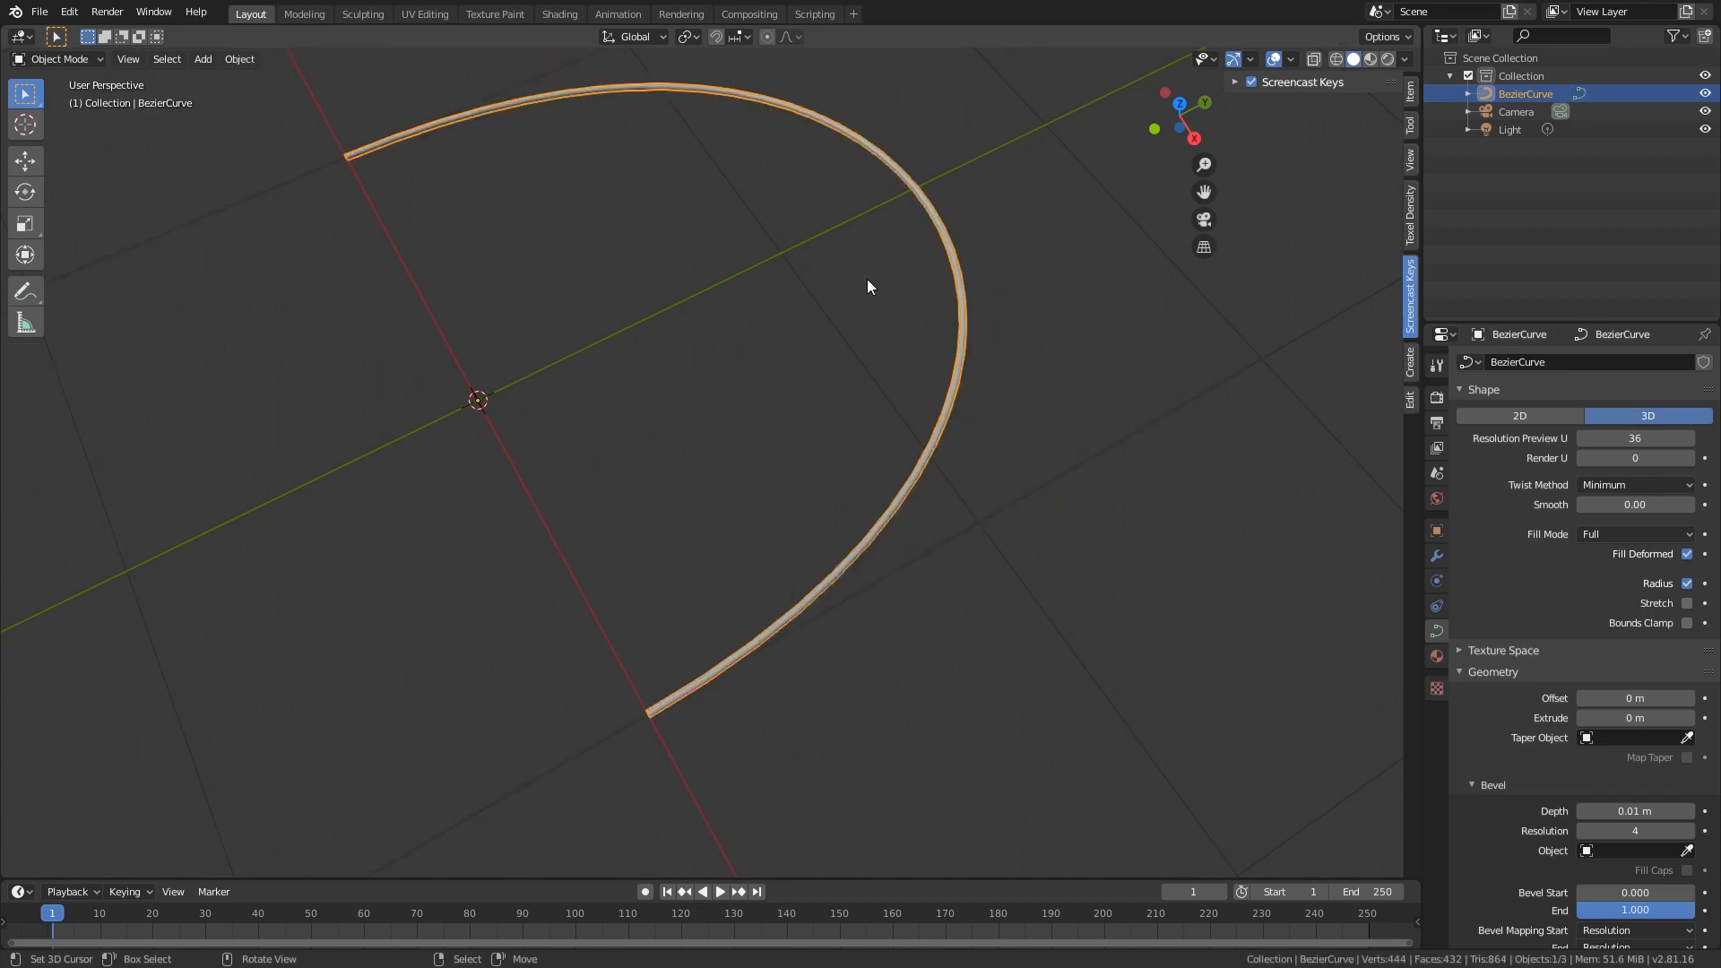
{"action": "left_click", "coordinate": [238, 59]}
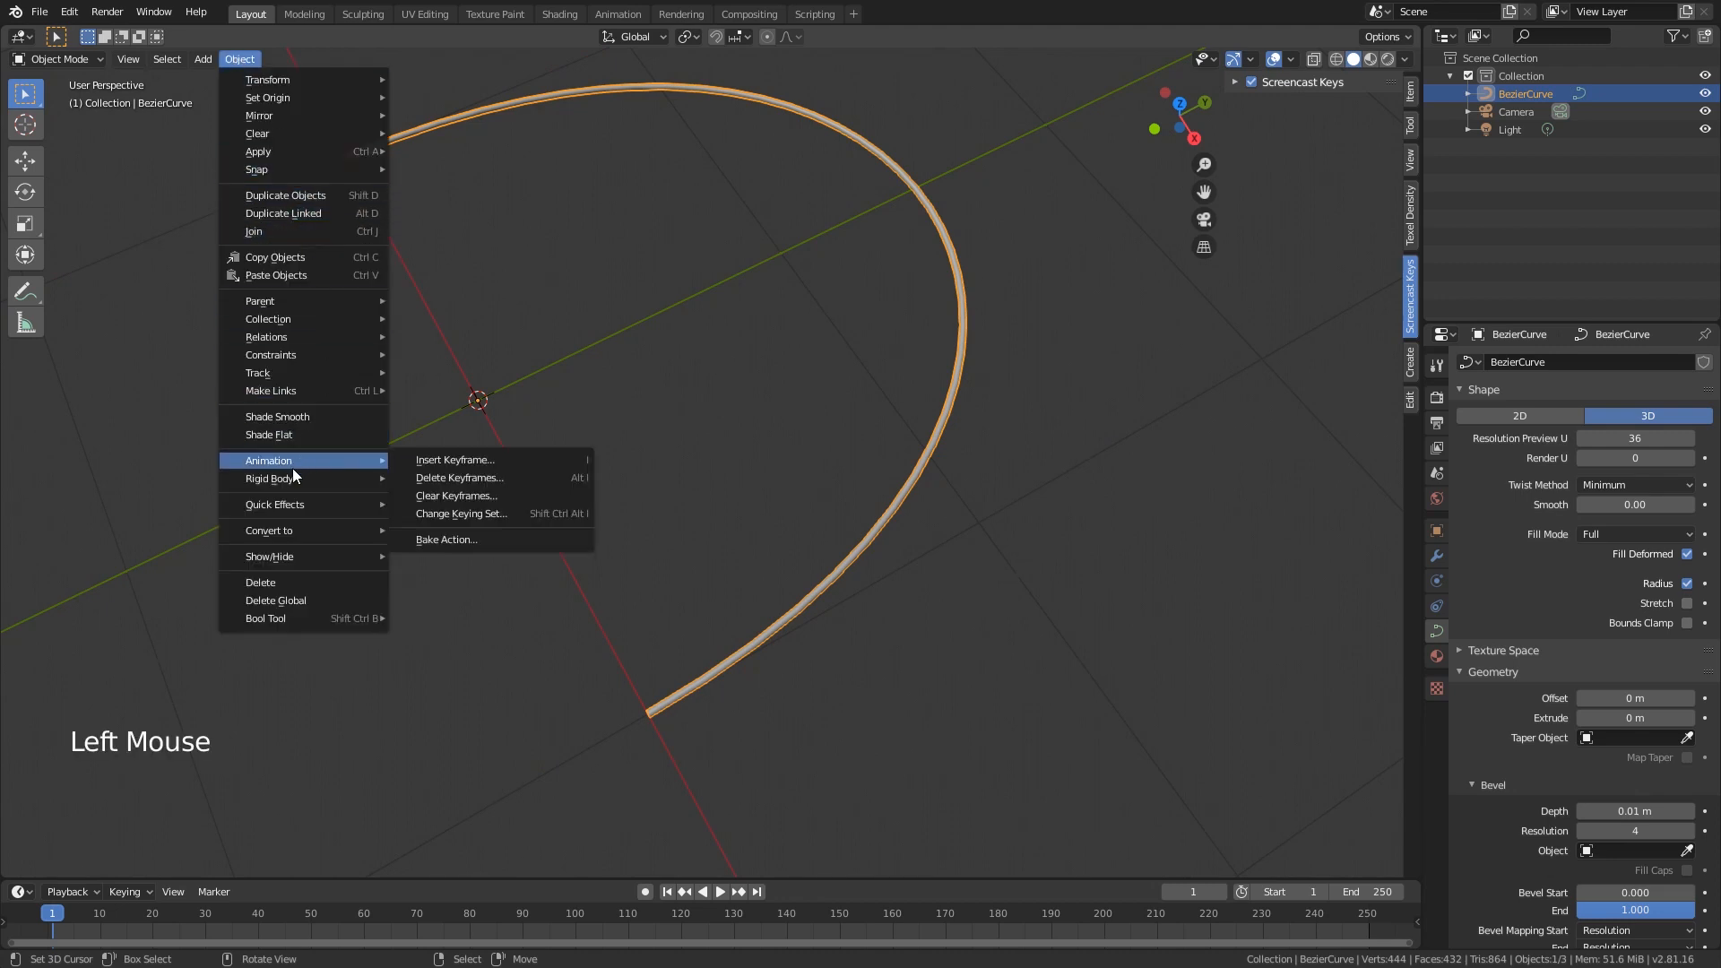
{"action": "mouse_move", "coordinate": [272, 536]}
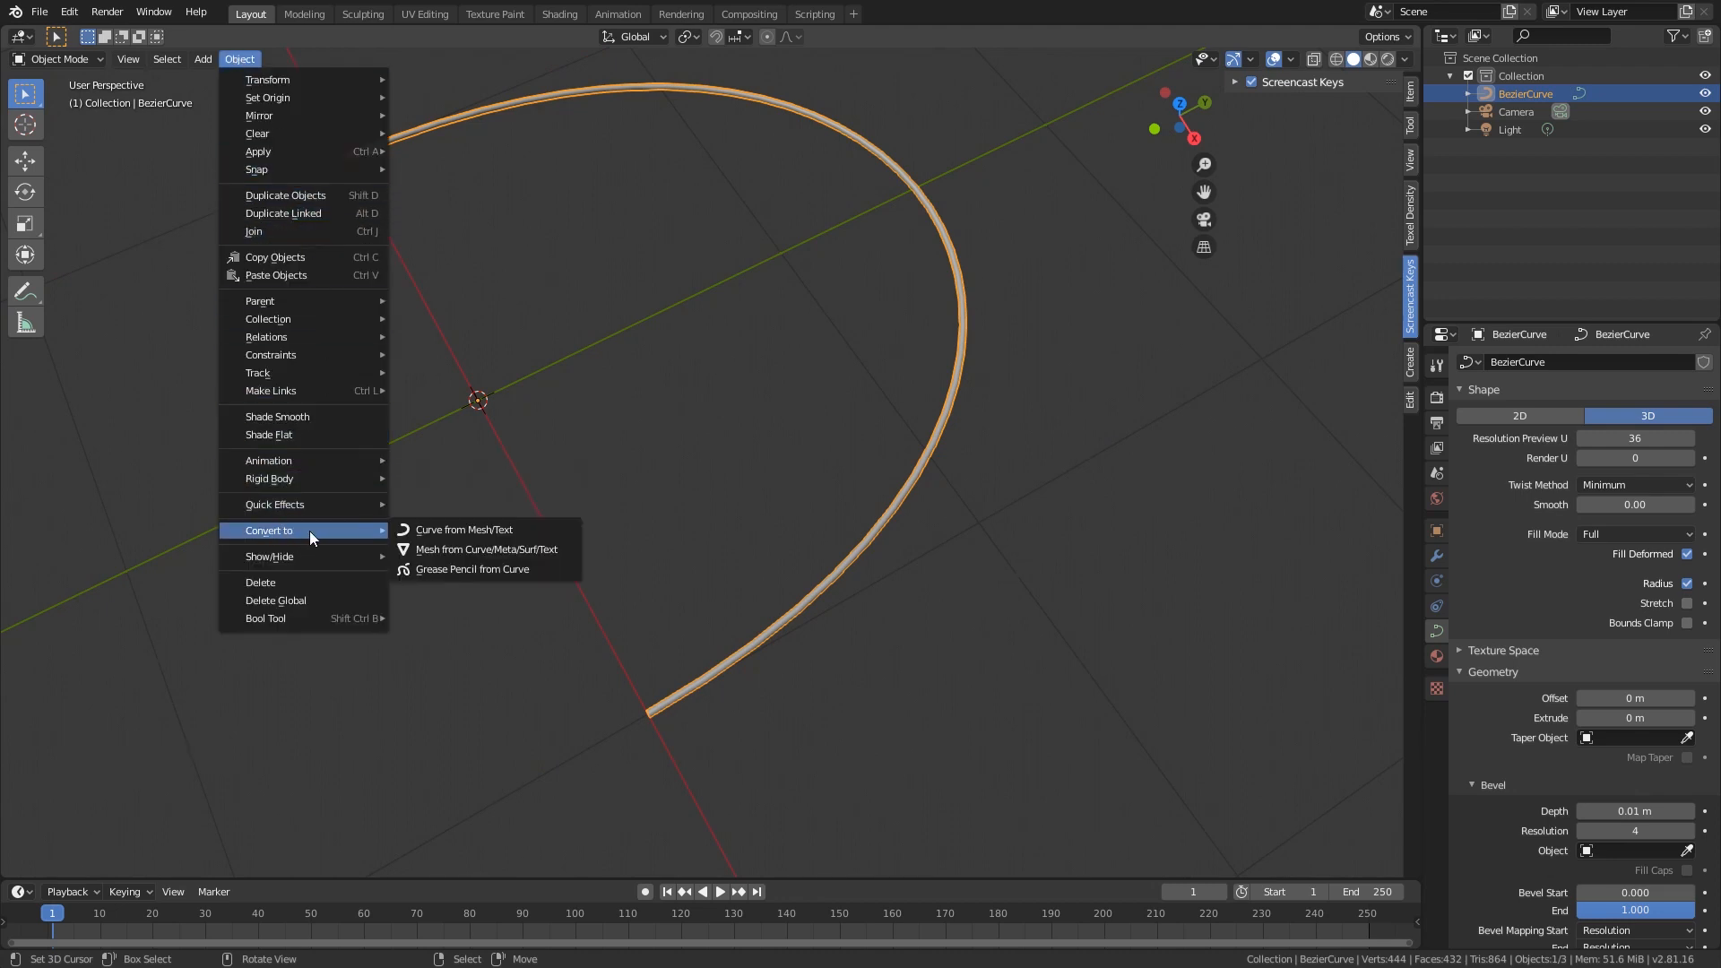
{"action": "left_click", "coordinate": [458, 550]}
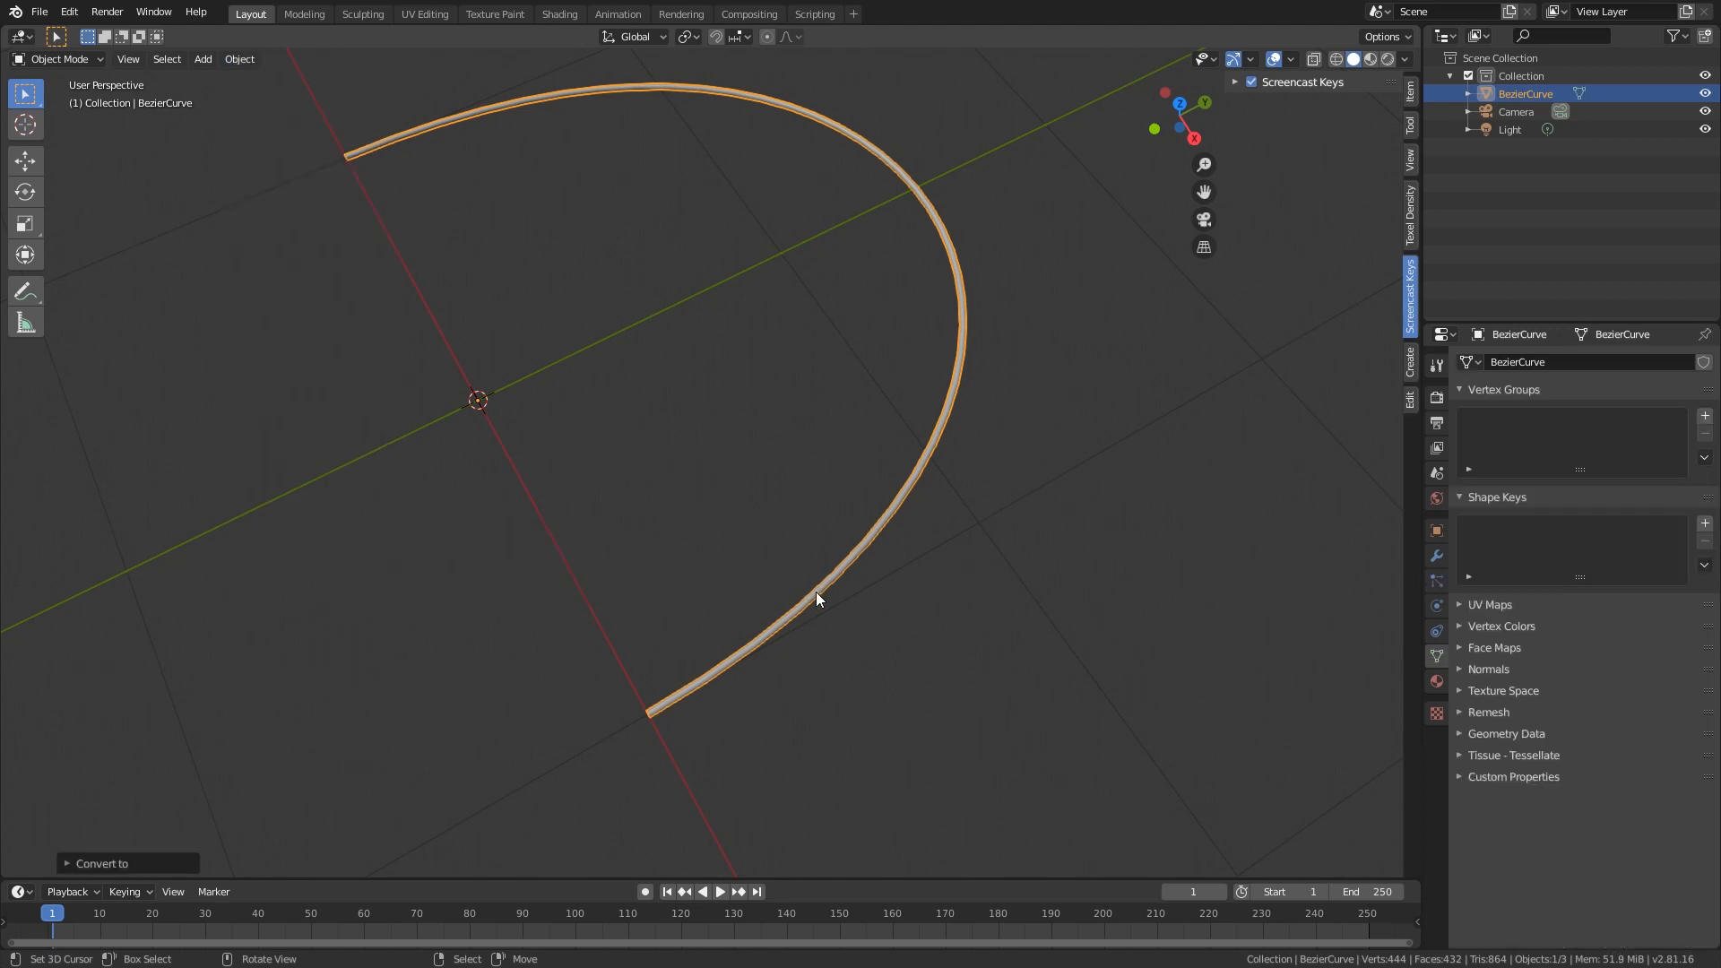
- Examine the vertex rings along the converted tube mesh in Edit Mode, and return to Object Mode
{"action": "key", "text": "Tab"}
{"action": "middle_click_drag", "start_coordinate": [822, 627], "coordinate": [816, 469], "text": "shift"}
{"action": "scroll", "coordinate": [815, 469], "scroll_direction": "up", "scroll_amount": 6}
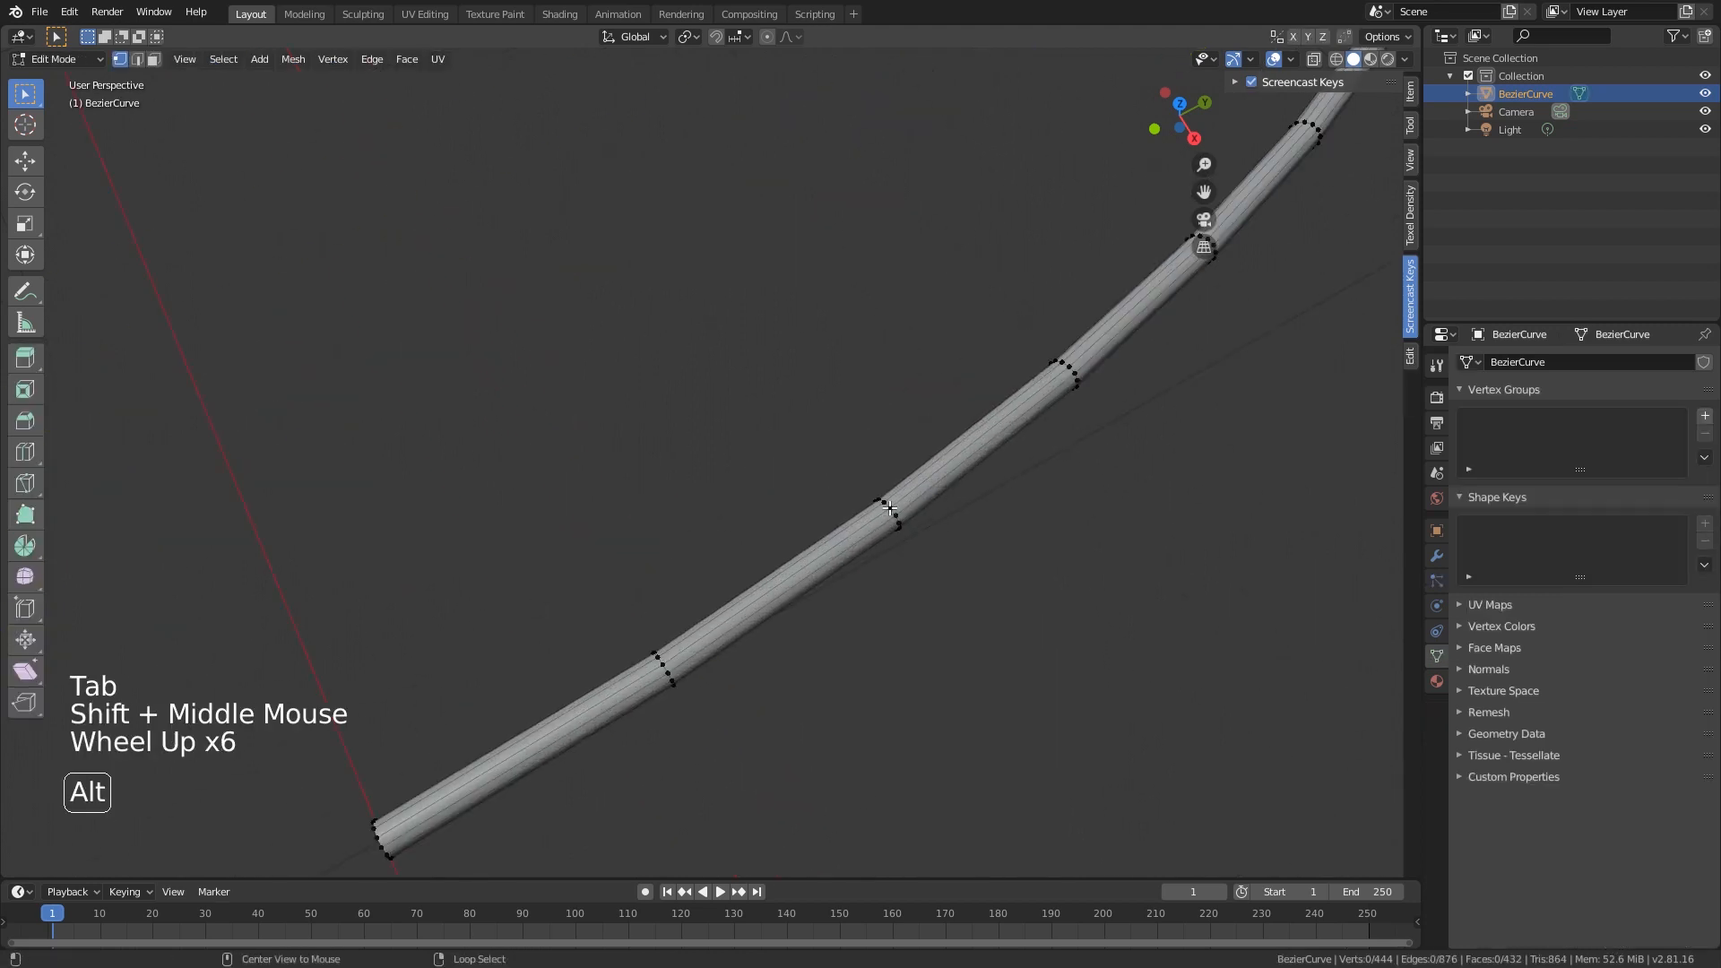
{"action": "right_click", "coordinate": [892, 507], "text": "alt"}
{"action": "right_click", "coordinate": [892, 508], "text": "alt"}
{"action": "right_click", "coordinate": [892, 508], "text": "alt"}
{"action": "key", "text": "Tab"}
{"action": "scroll", "coordinate": [870, 444], "scroll_direction": "down", "scroll_amount": 10}
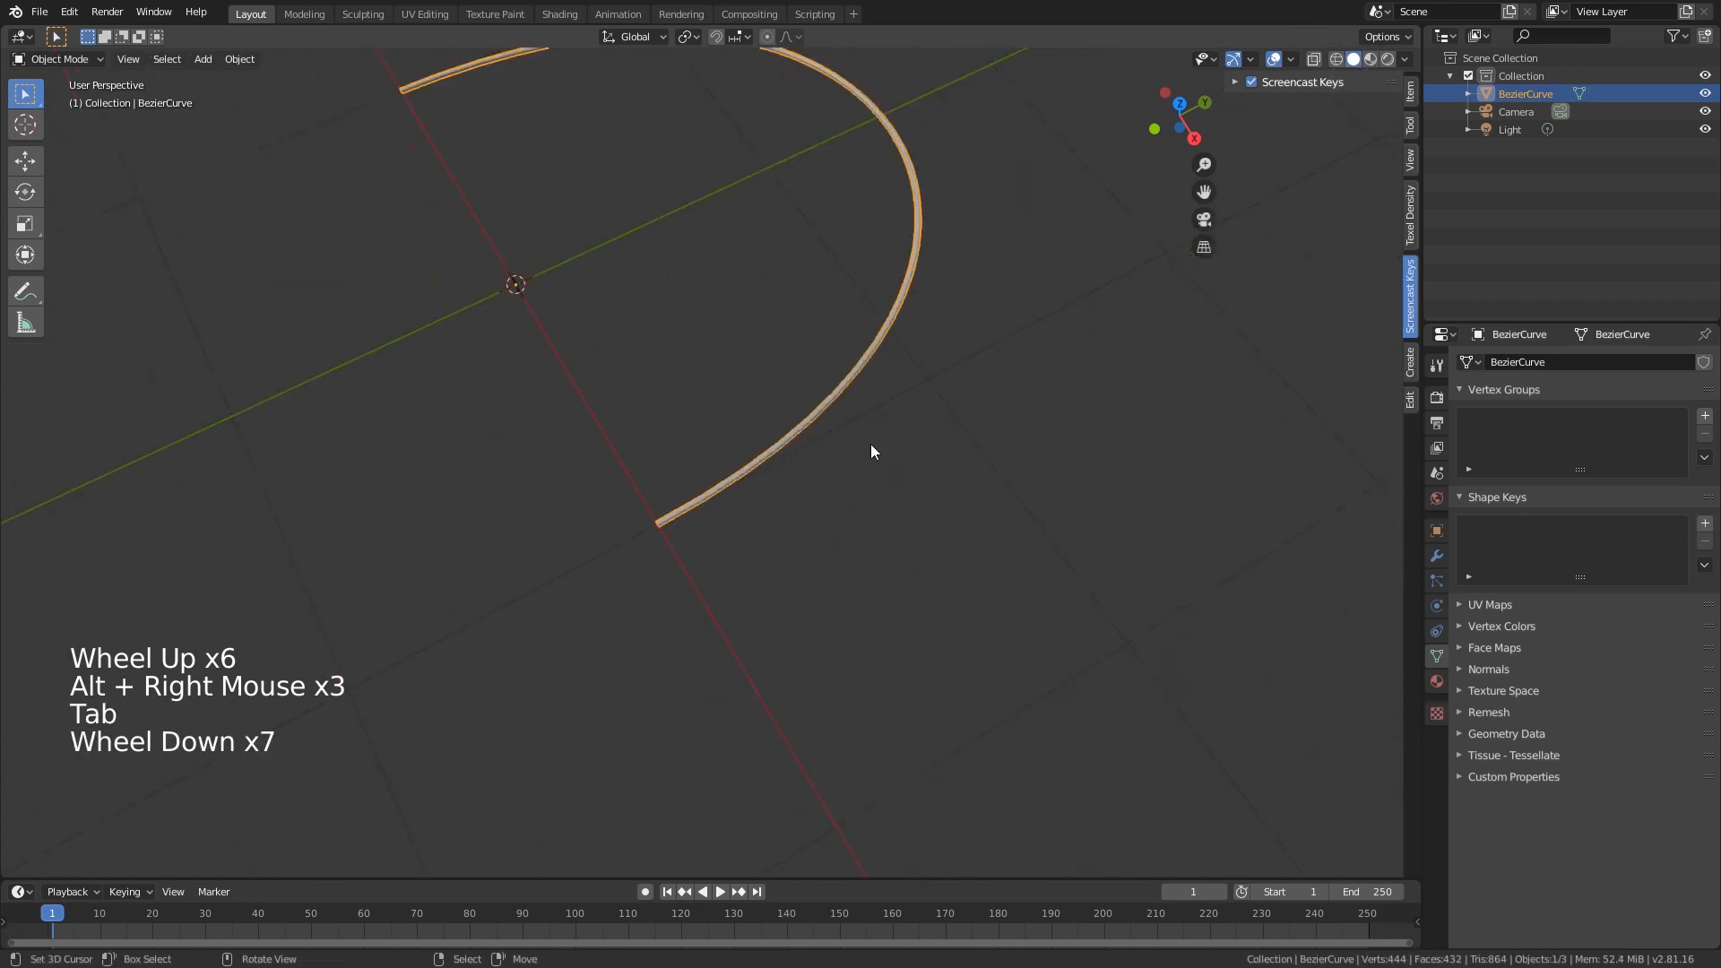
{"action": "middle_click_drag", "start_coordinate": [870, 444], "coordinate": [863, 476], "text": "shift"}
{"action": "scroll", "coordinate": [865, 480], "scroll_direction": "up", "scroll_amount": 3}
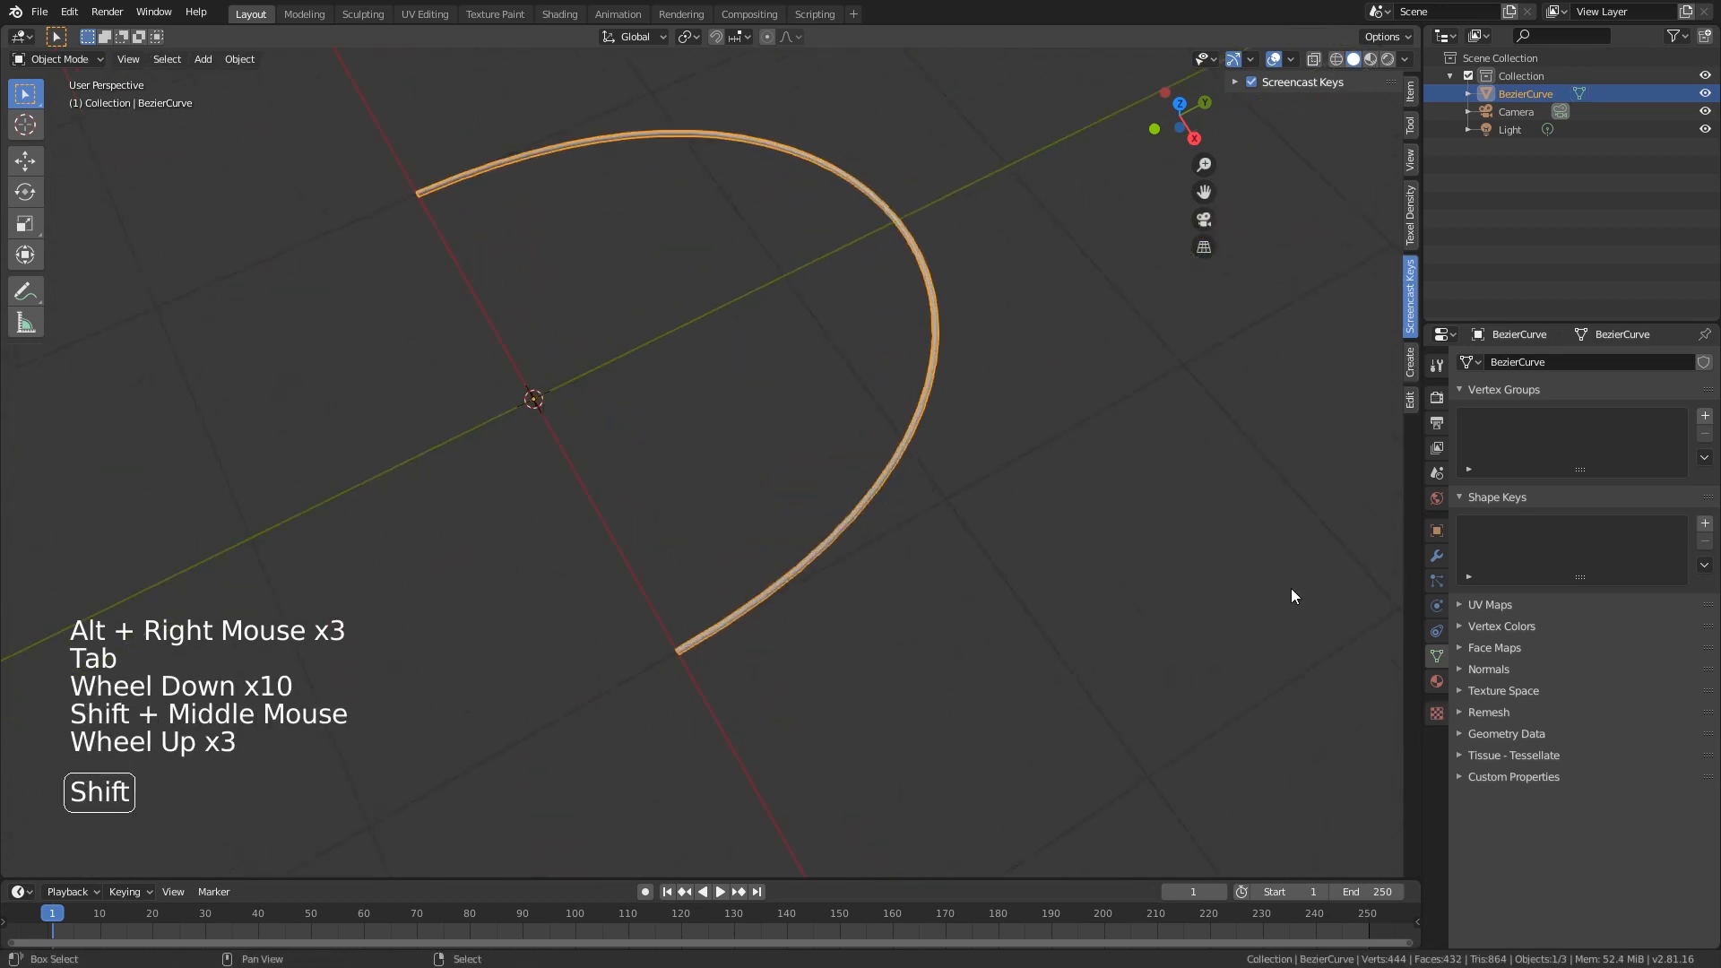
- Enable Soft Body physics on the arch mesh and preview the simulation, rewinding to frame 0
{"action": "left_click", "coordinate": [1440, 613]}
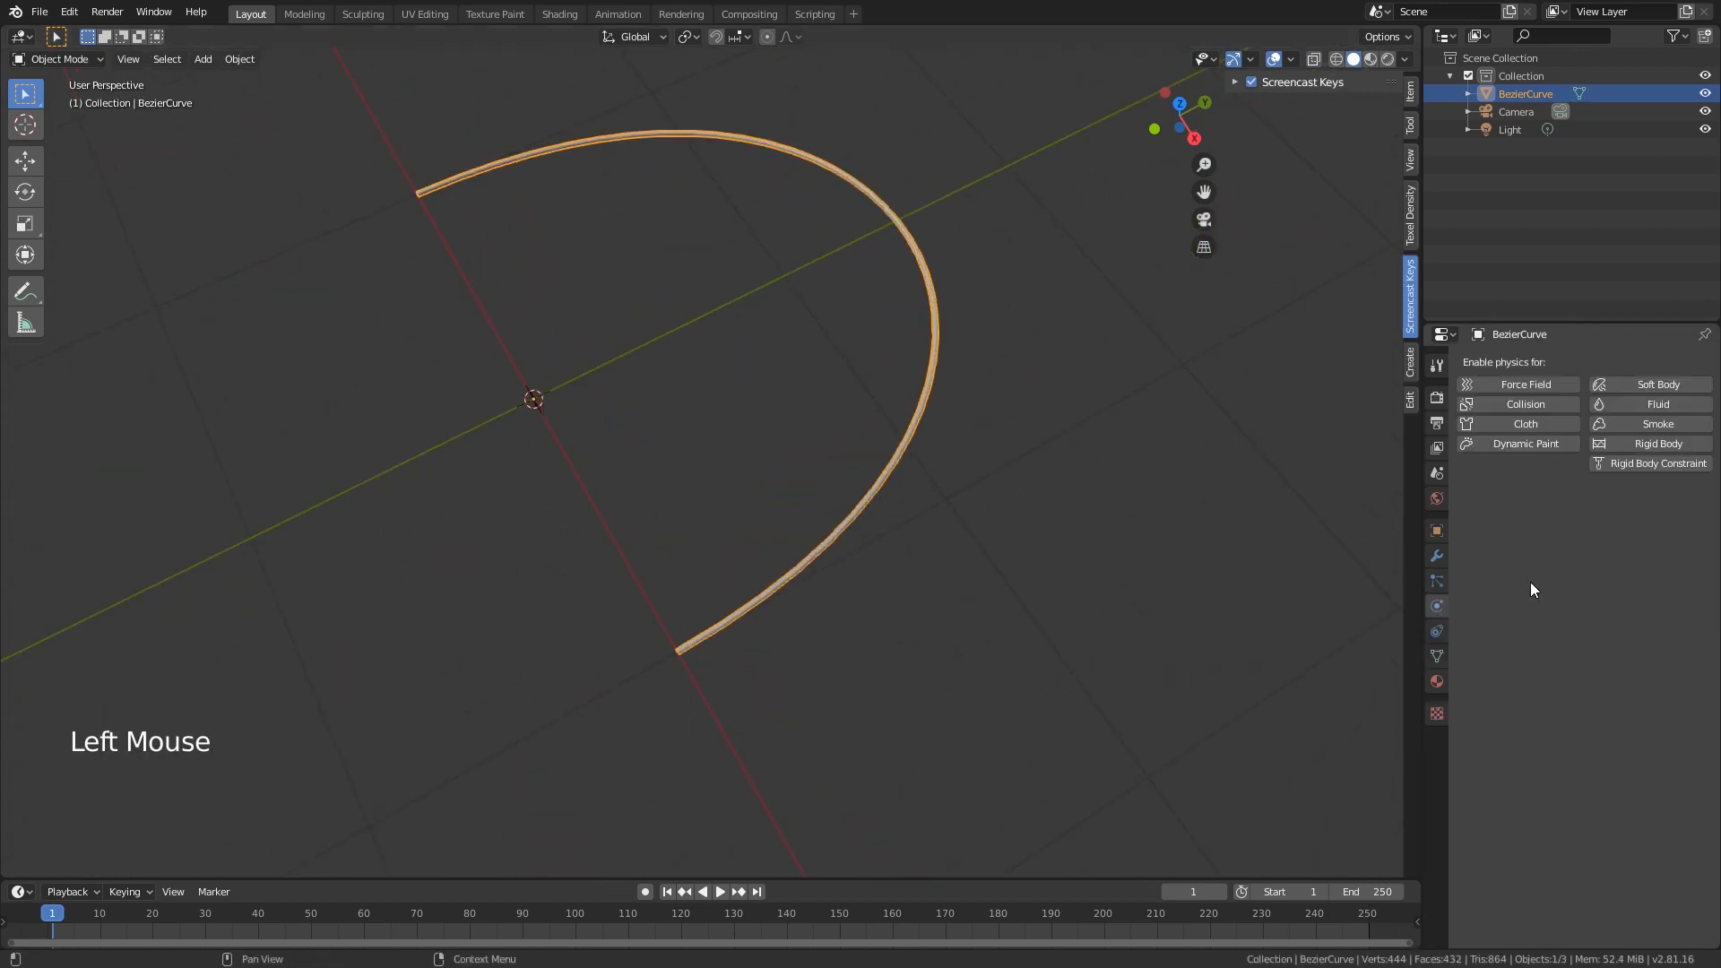
{"action": "left_click", "coordinate": [1692, 390]}
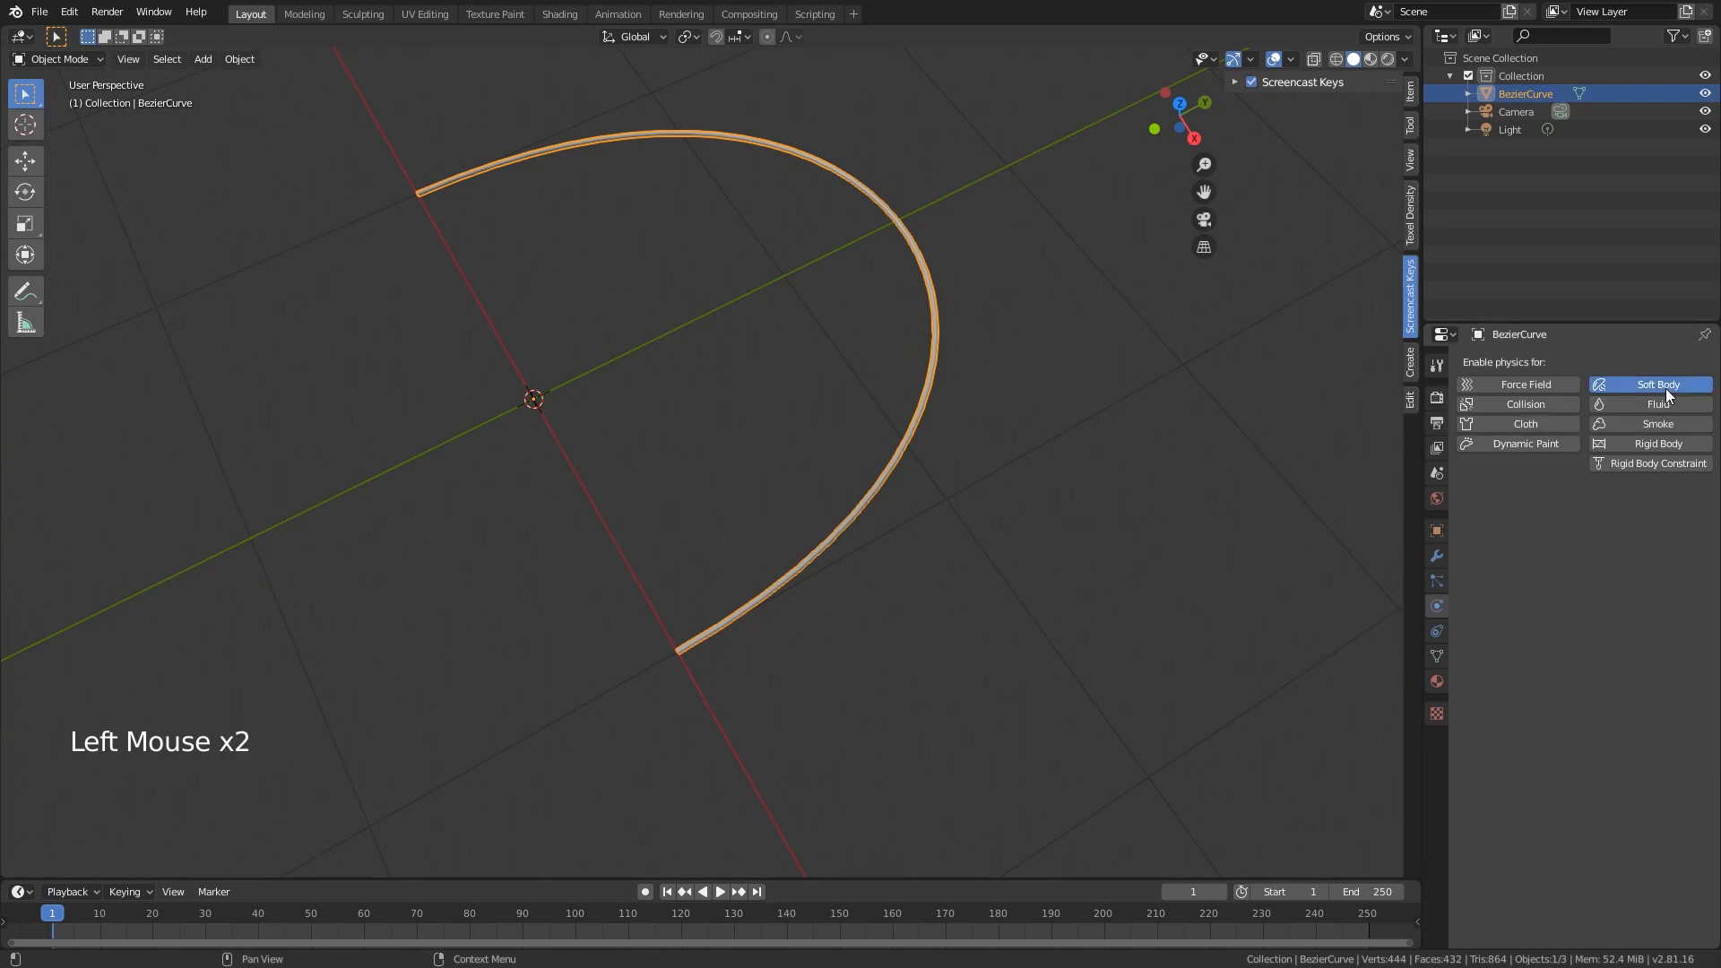
{"action": "left_click", "coordinate": [721, 891]}
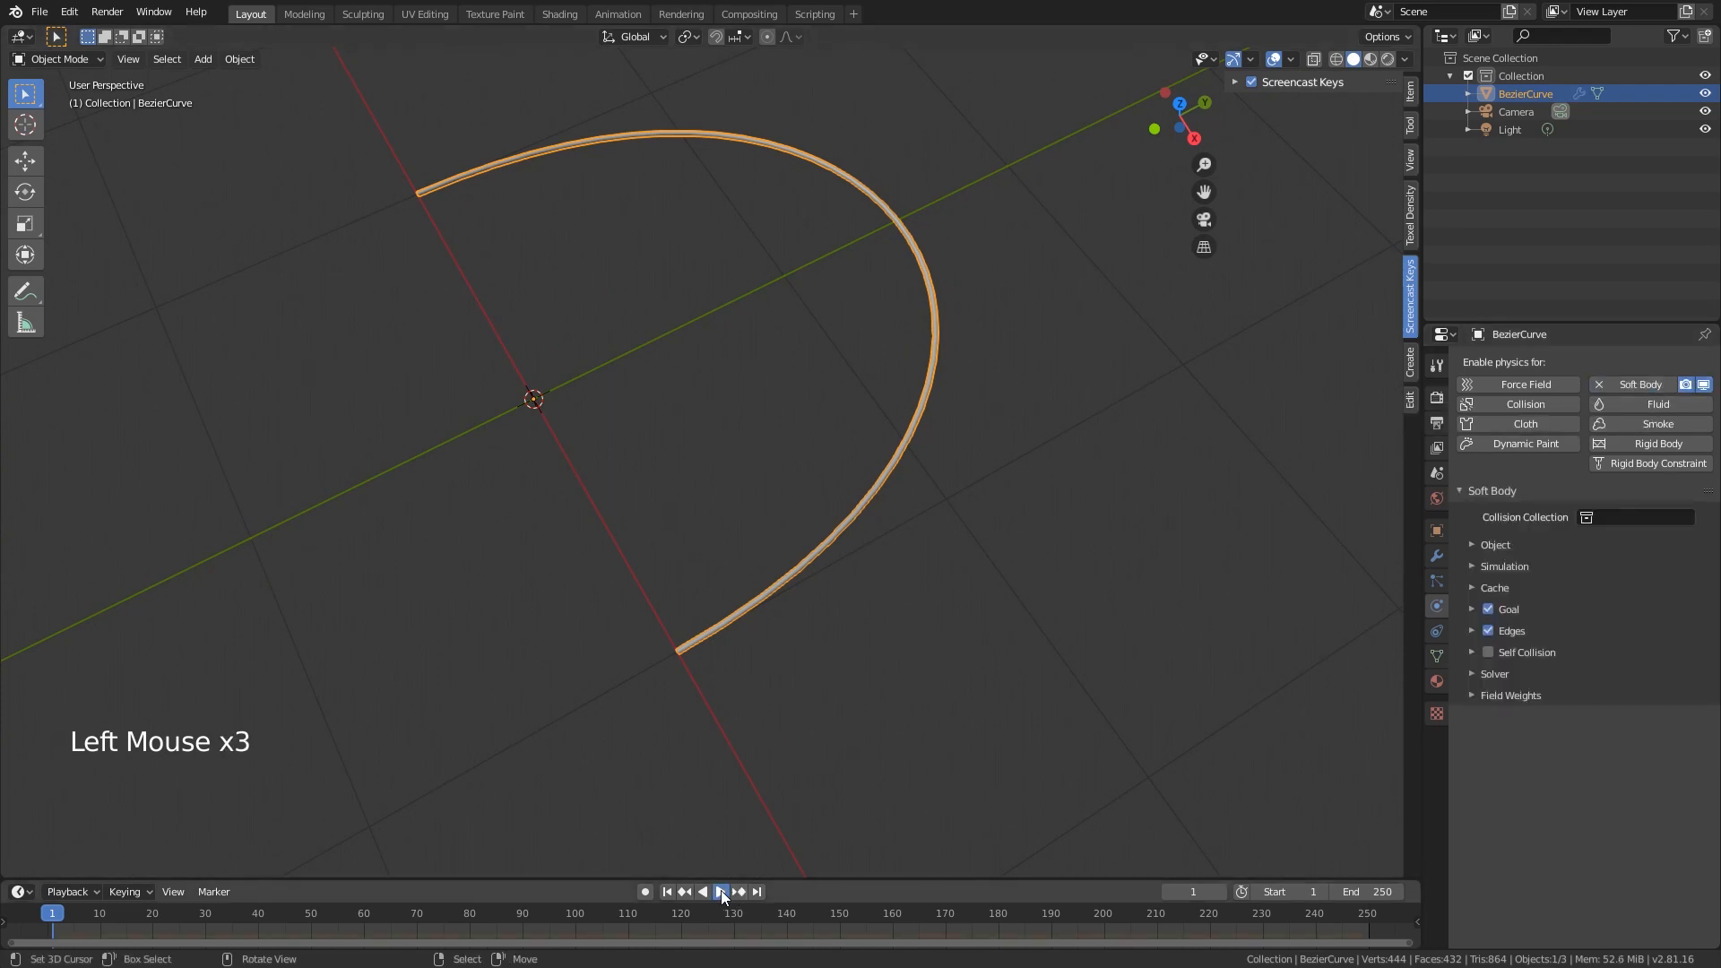
{"action": "middle_click_drag", "start_coordinate": [753, 682], "coordinate": [830, 567]}
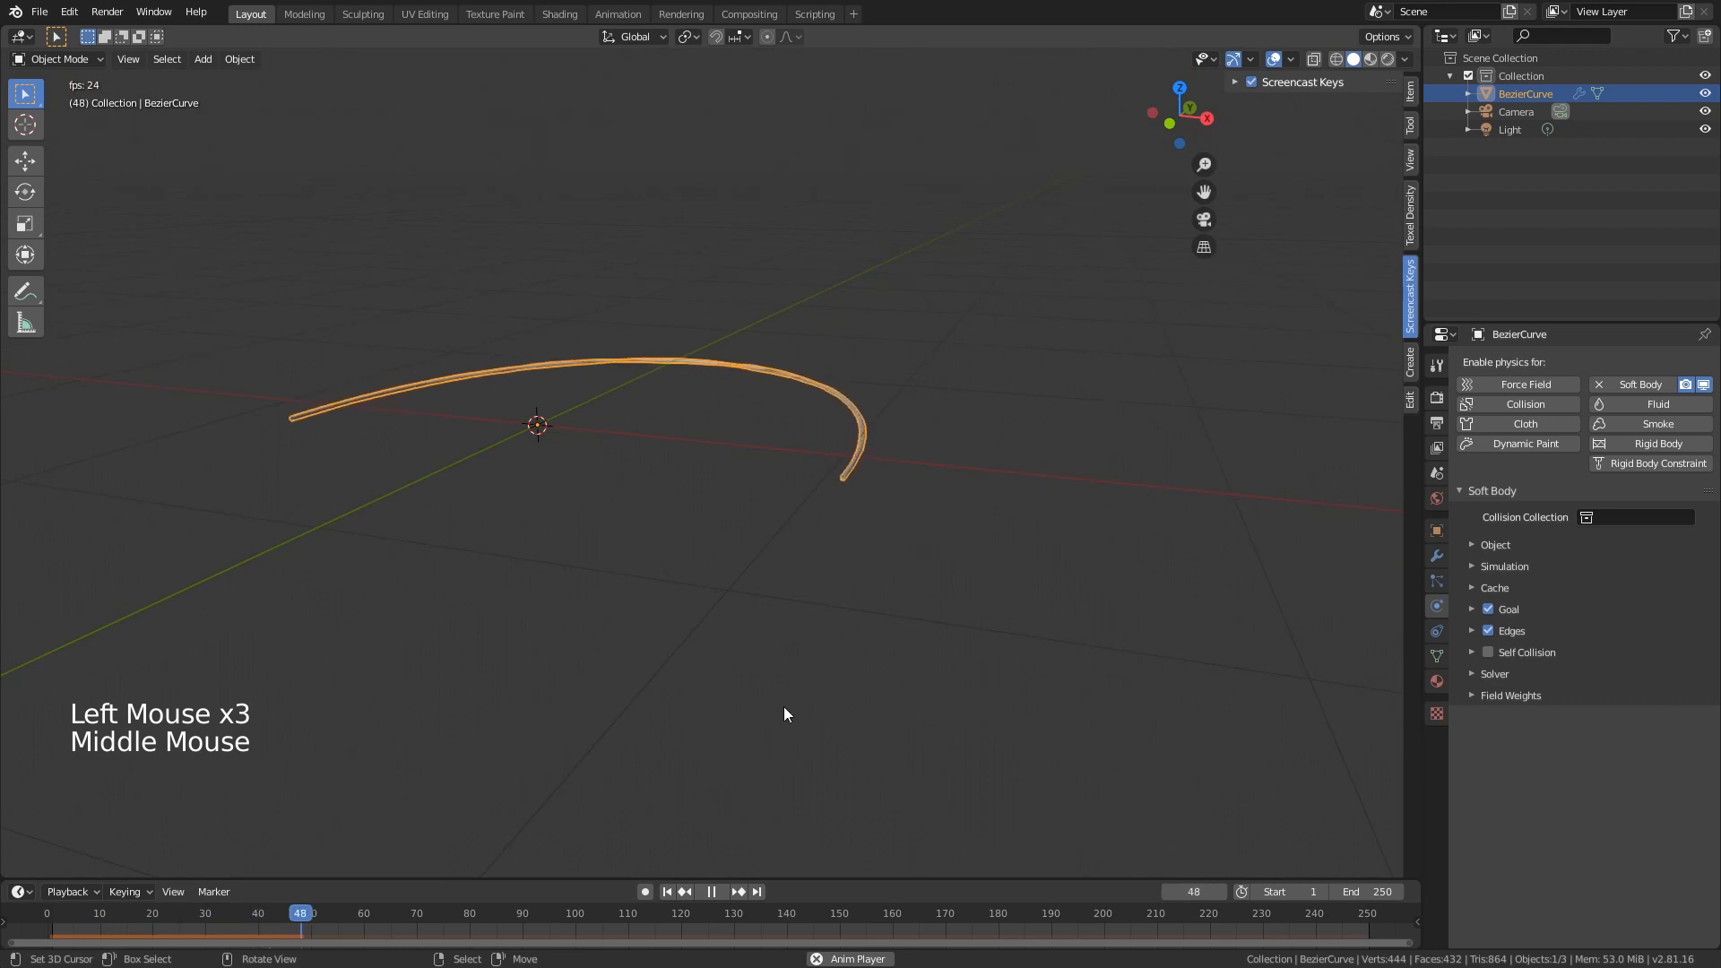
{"action": "left_click", "coordinate": [707, 893]}
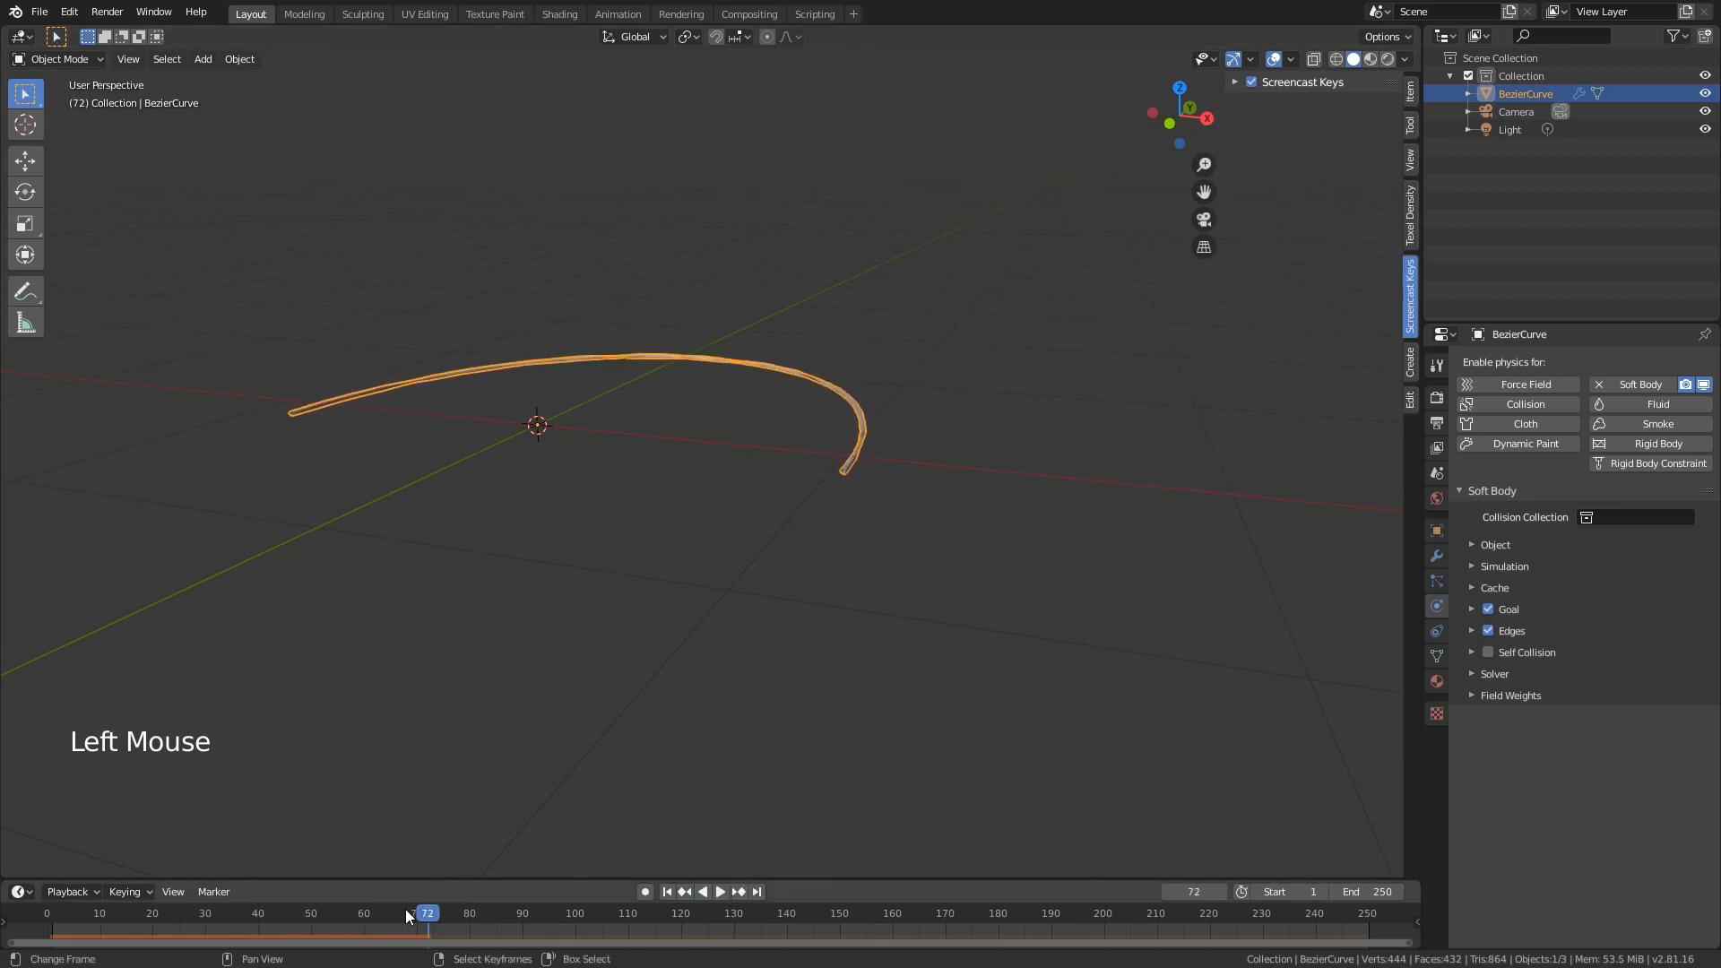
{"action": "left_click_drag", "start_coordinate": [405, 909], "coordinate": [48, 912]}
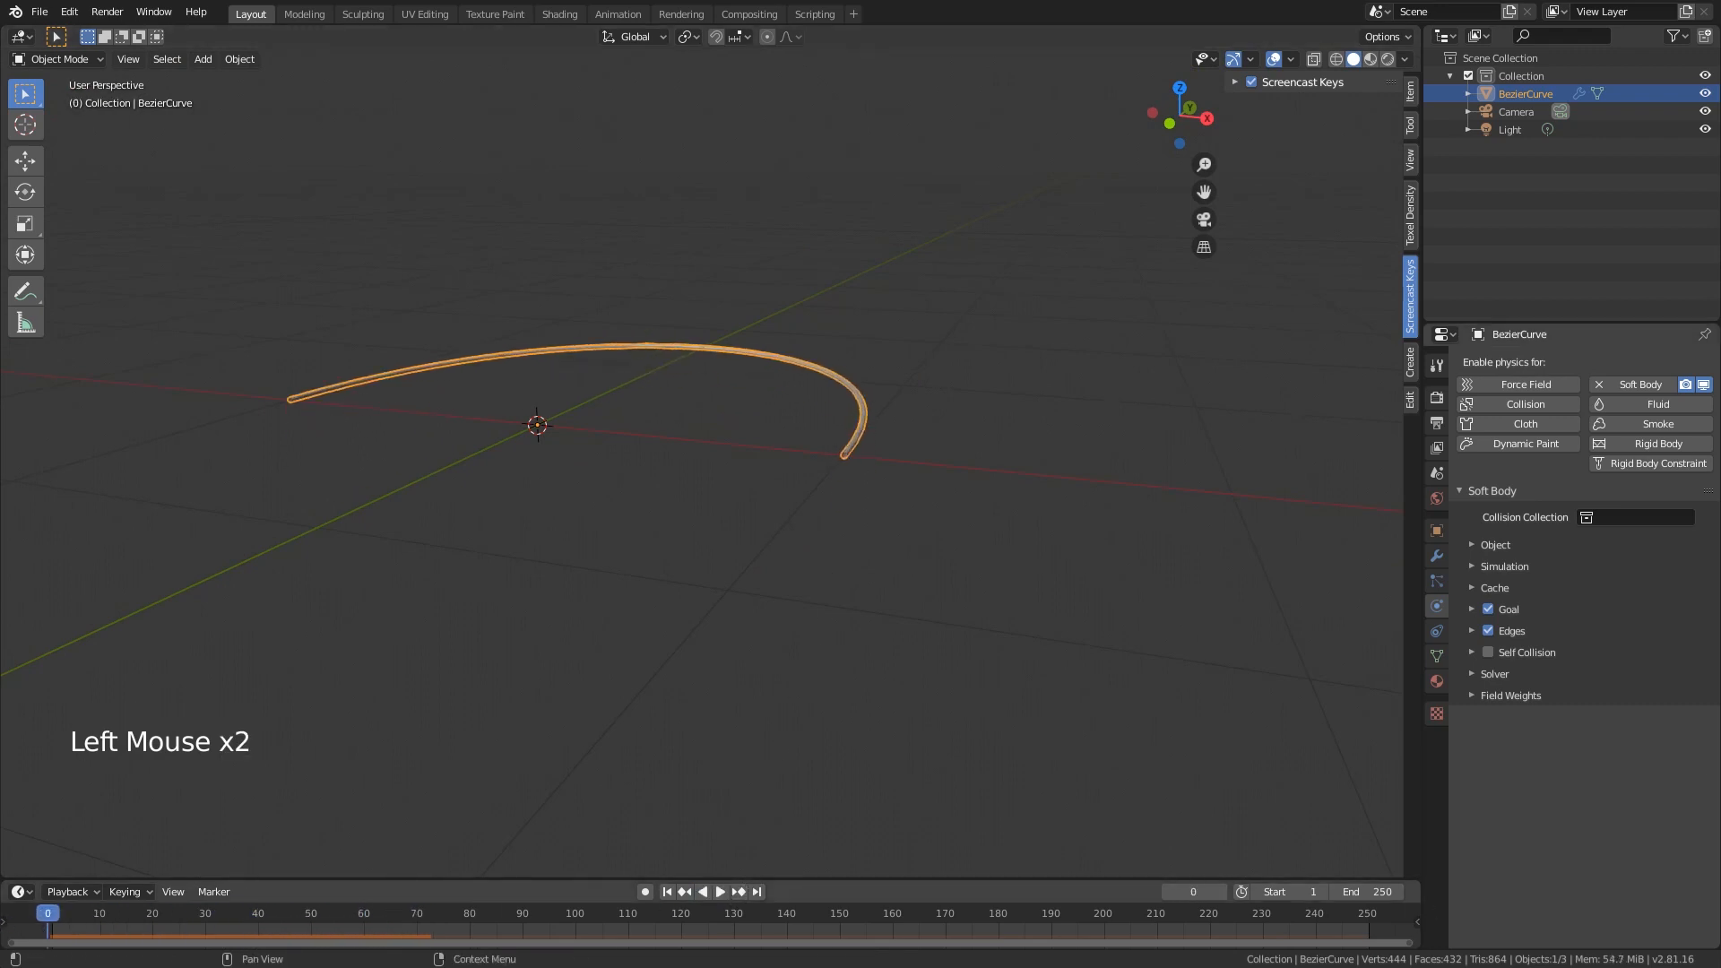
- Disable the Goal option in the arch mesh's soft body settings
{"action": "left_click", "coordinate": [1523, 610]}
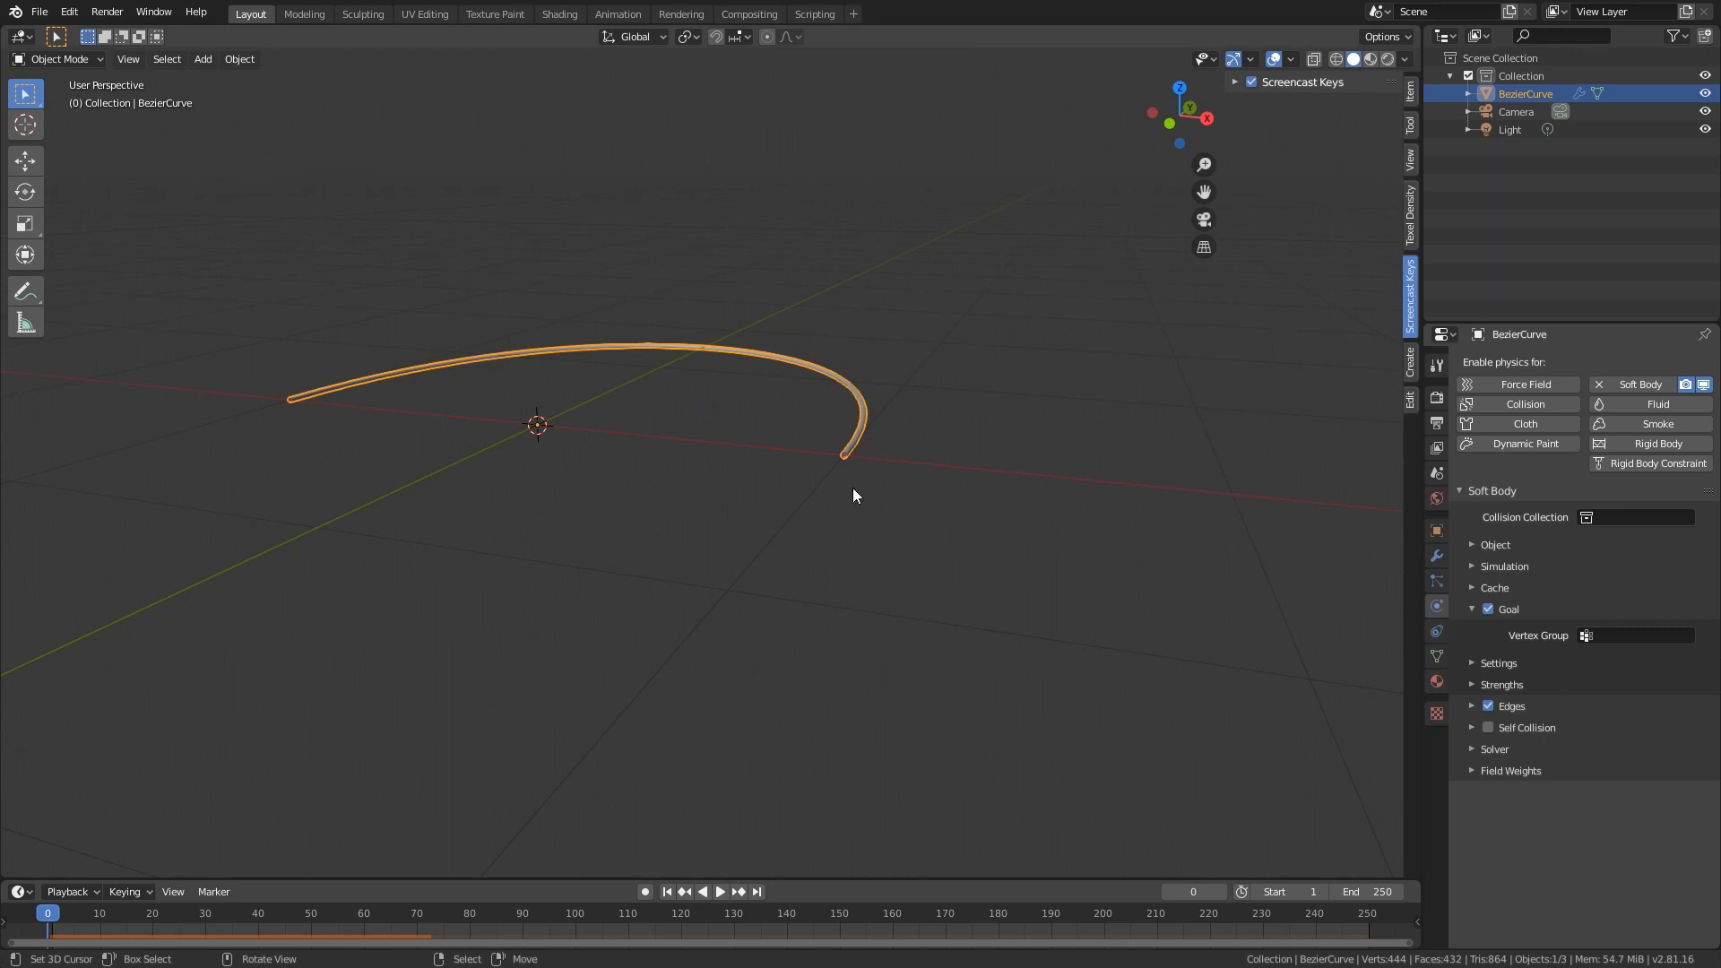
{"action": "left_click", "coordinate": [1484, 612]}
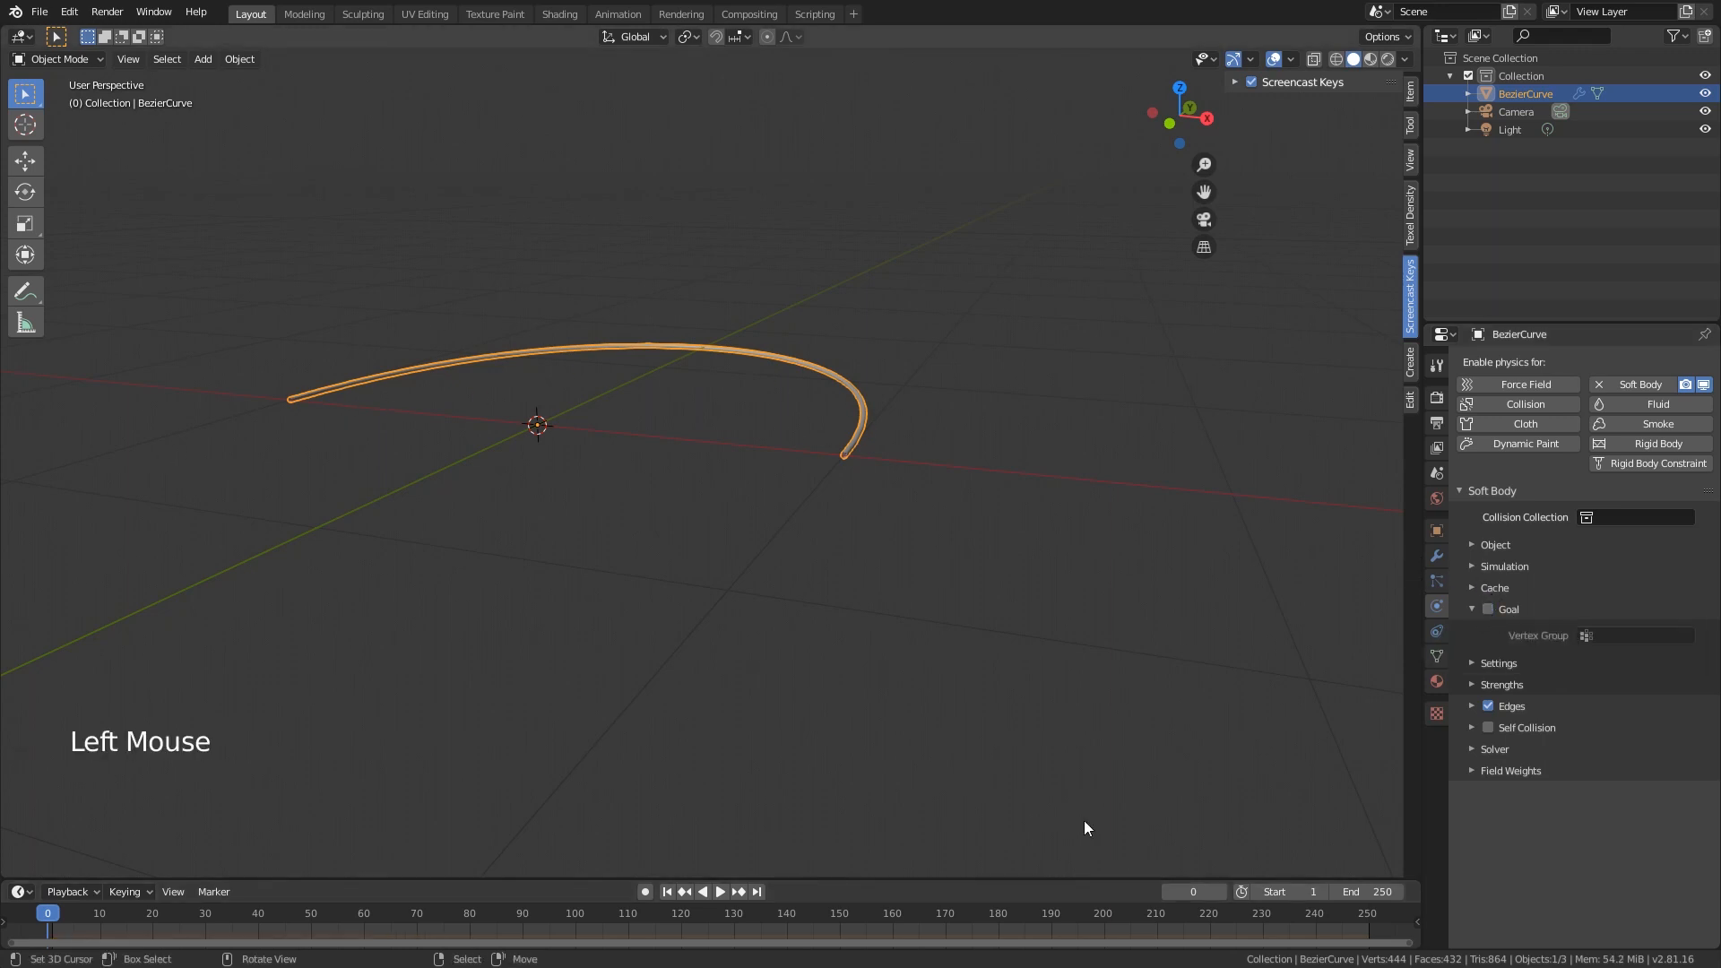
- Preview the soft body simulation of the arch with Goal disabled, and rewind to frame 0
{"action": "left_click", "coordinate": [719, 893]}
{"action": "left_click", "coordinate": [719, 893]}
{"action": "scroll", "coordinate": [826, 686], "scroll_direction": "down", "scroll_amount": 4}
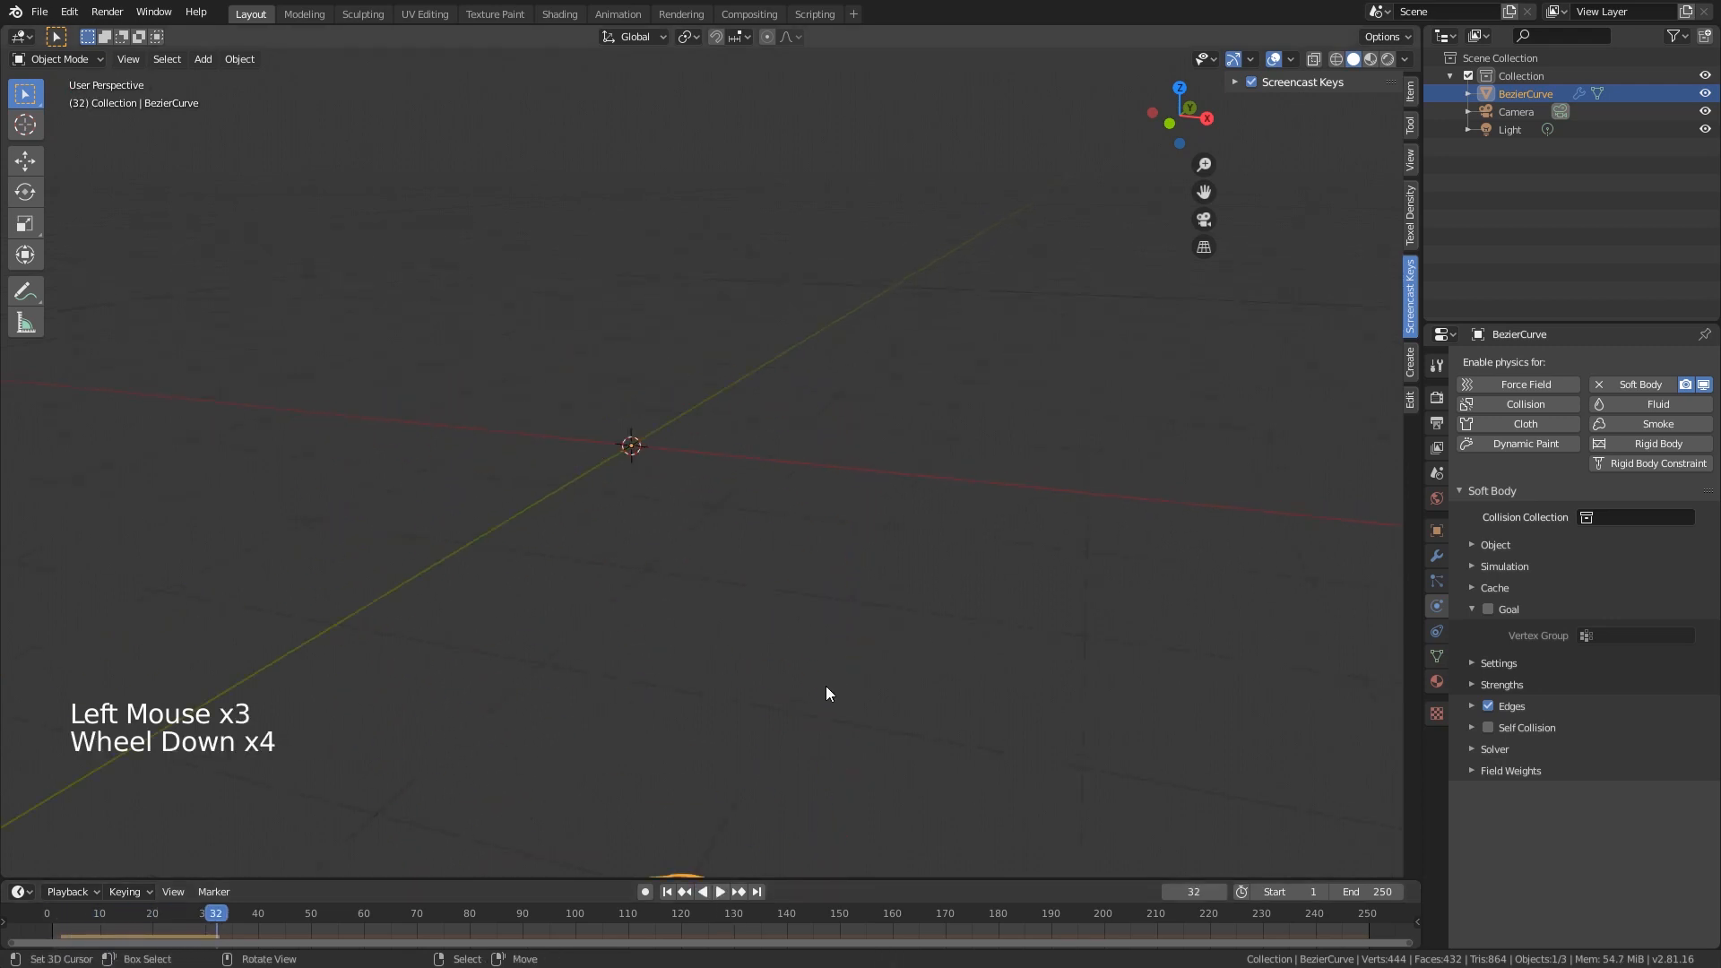
{"action": "middle_click_drag", "start_coordinate": [826, 687], "coordinate": [838, 703]}
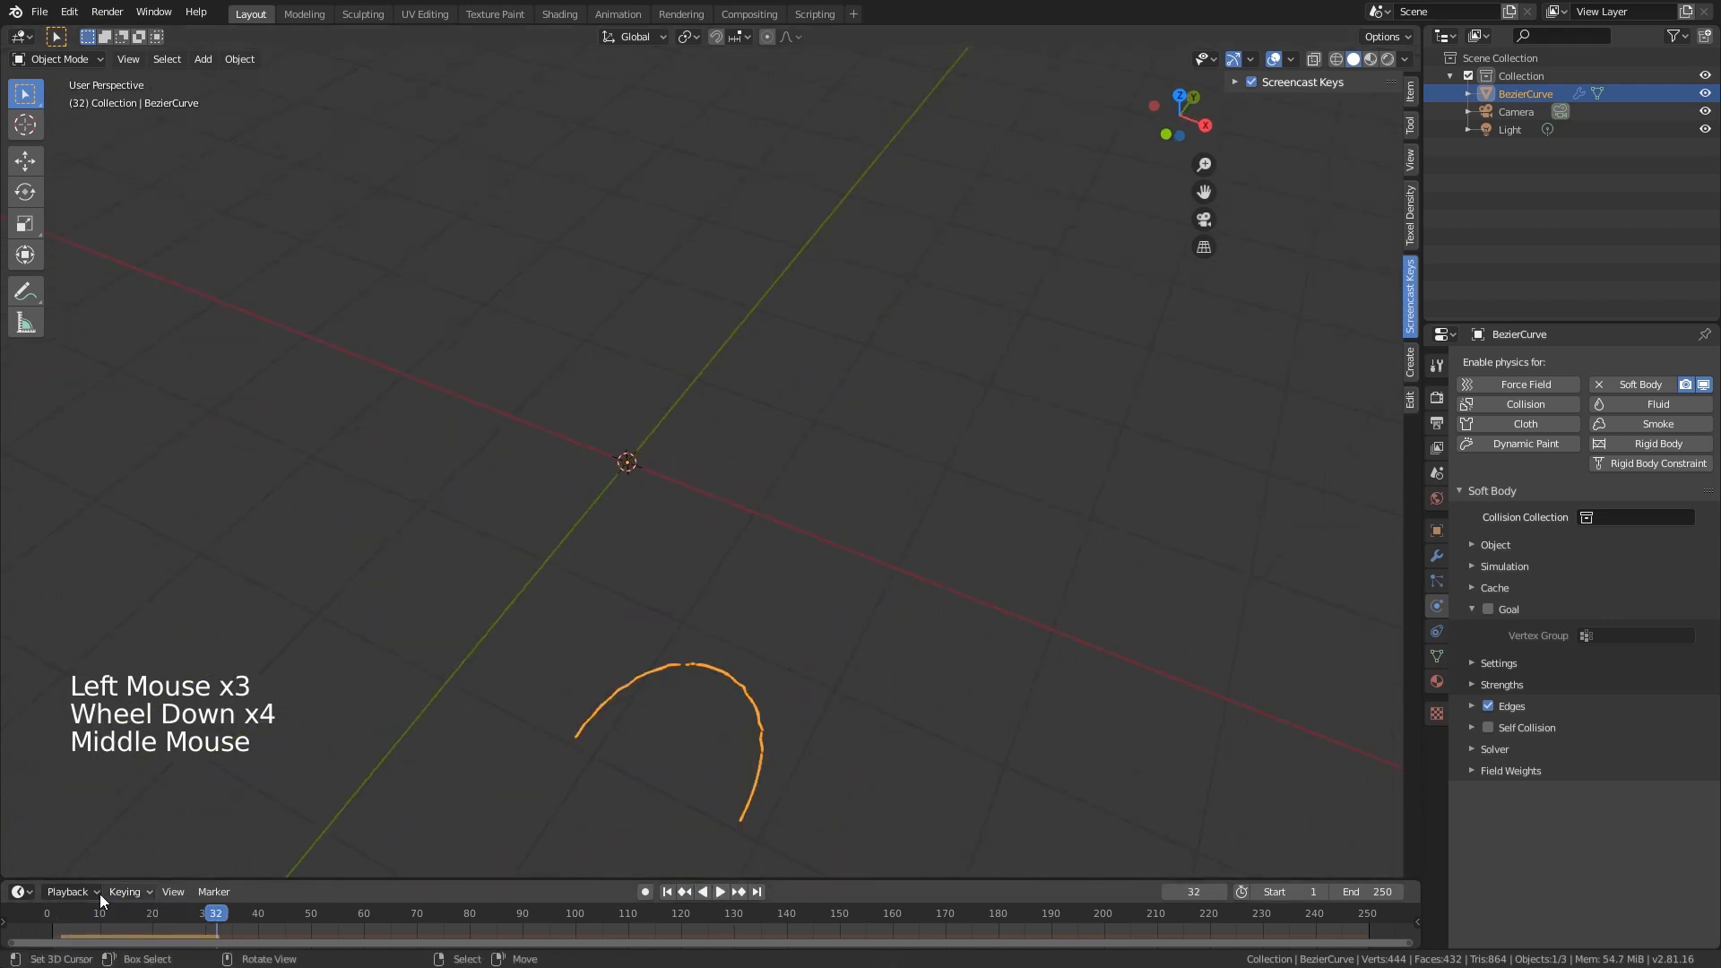
{"action": "left_click", "coordinate": [41, 915]}
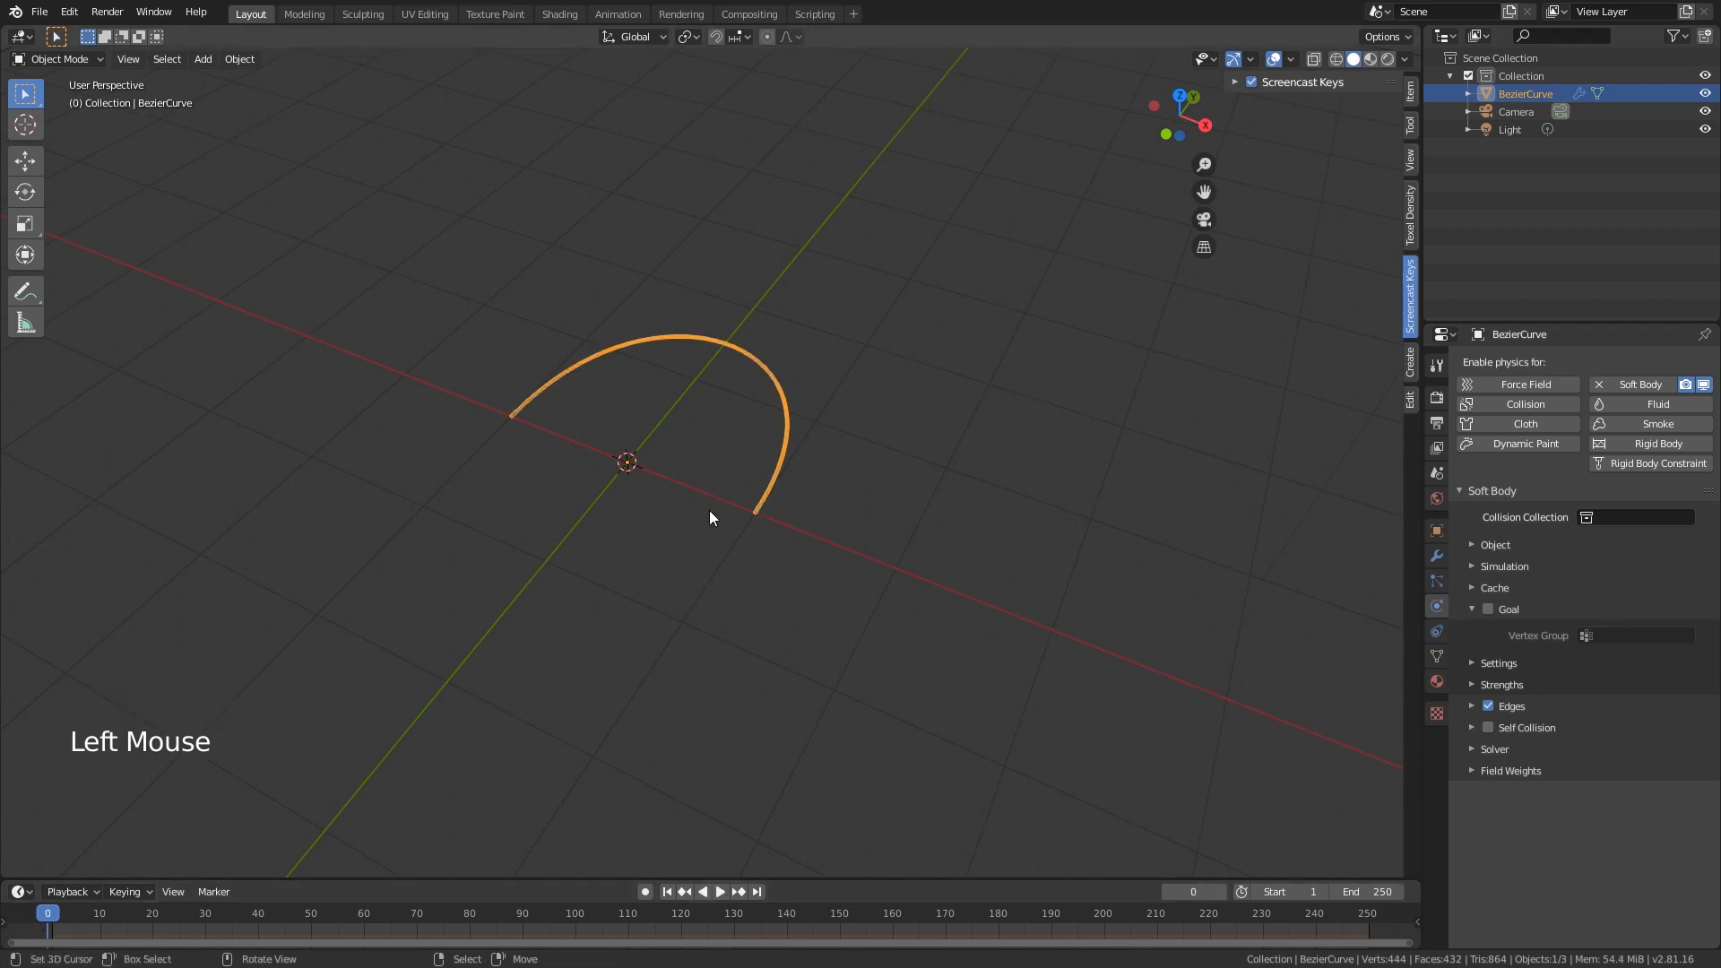
- Re-enable the Goal option in the arch mesh's soft body settings and check its vertex group choices
{"action": "middle_click_drag", "start_coordinate": [784, 551], "coordinate": [873, 552]}
{"action": "scroll", "coordinate": [913, 491], "scroll_direction": "up", "scroll_amount": 5}
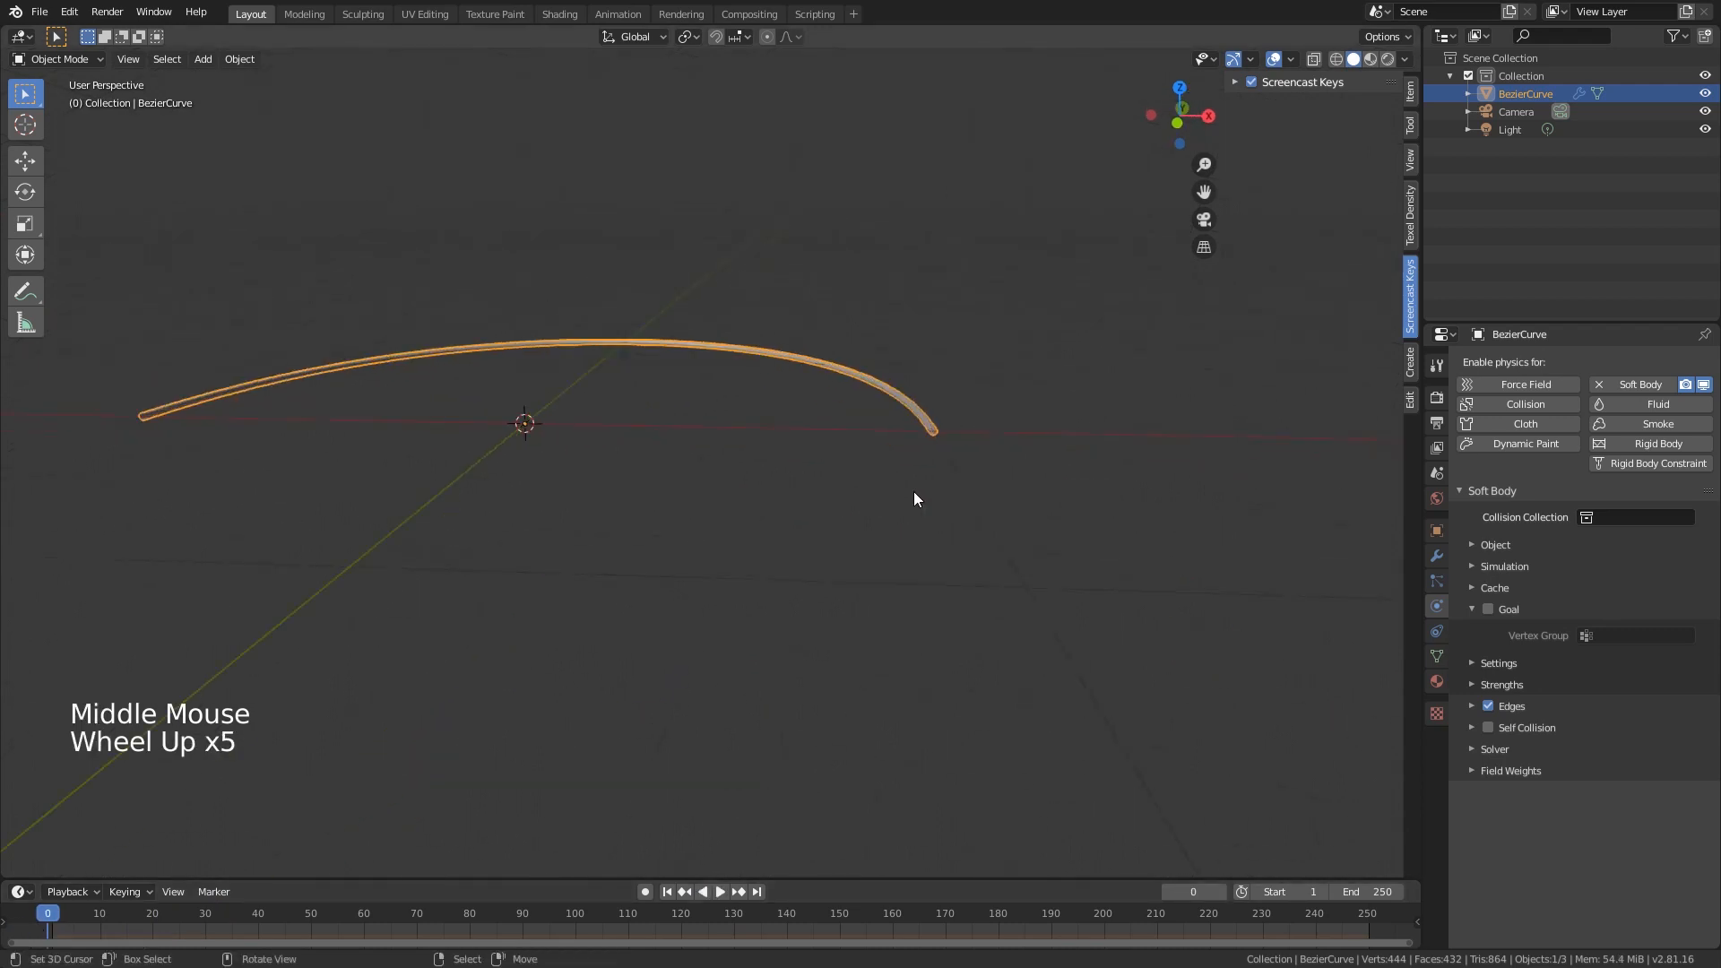
{"action": "middle_click_drag", "start_coordinate": [912, 491], "coordinate": [879, 540]}
{"action": "scroll", "coordinate": [879, 540], "scroll_direction": "up", "scroll_amount": 2}
{"action": "key", "text": "Tab"}
{"action": "key", "text": "Tab"}
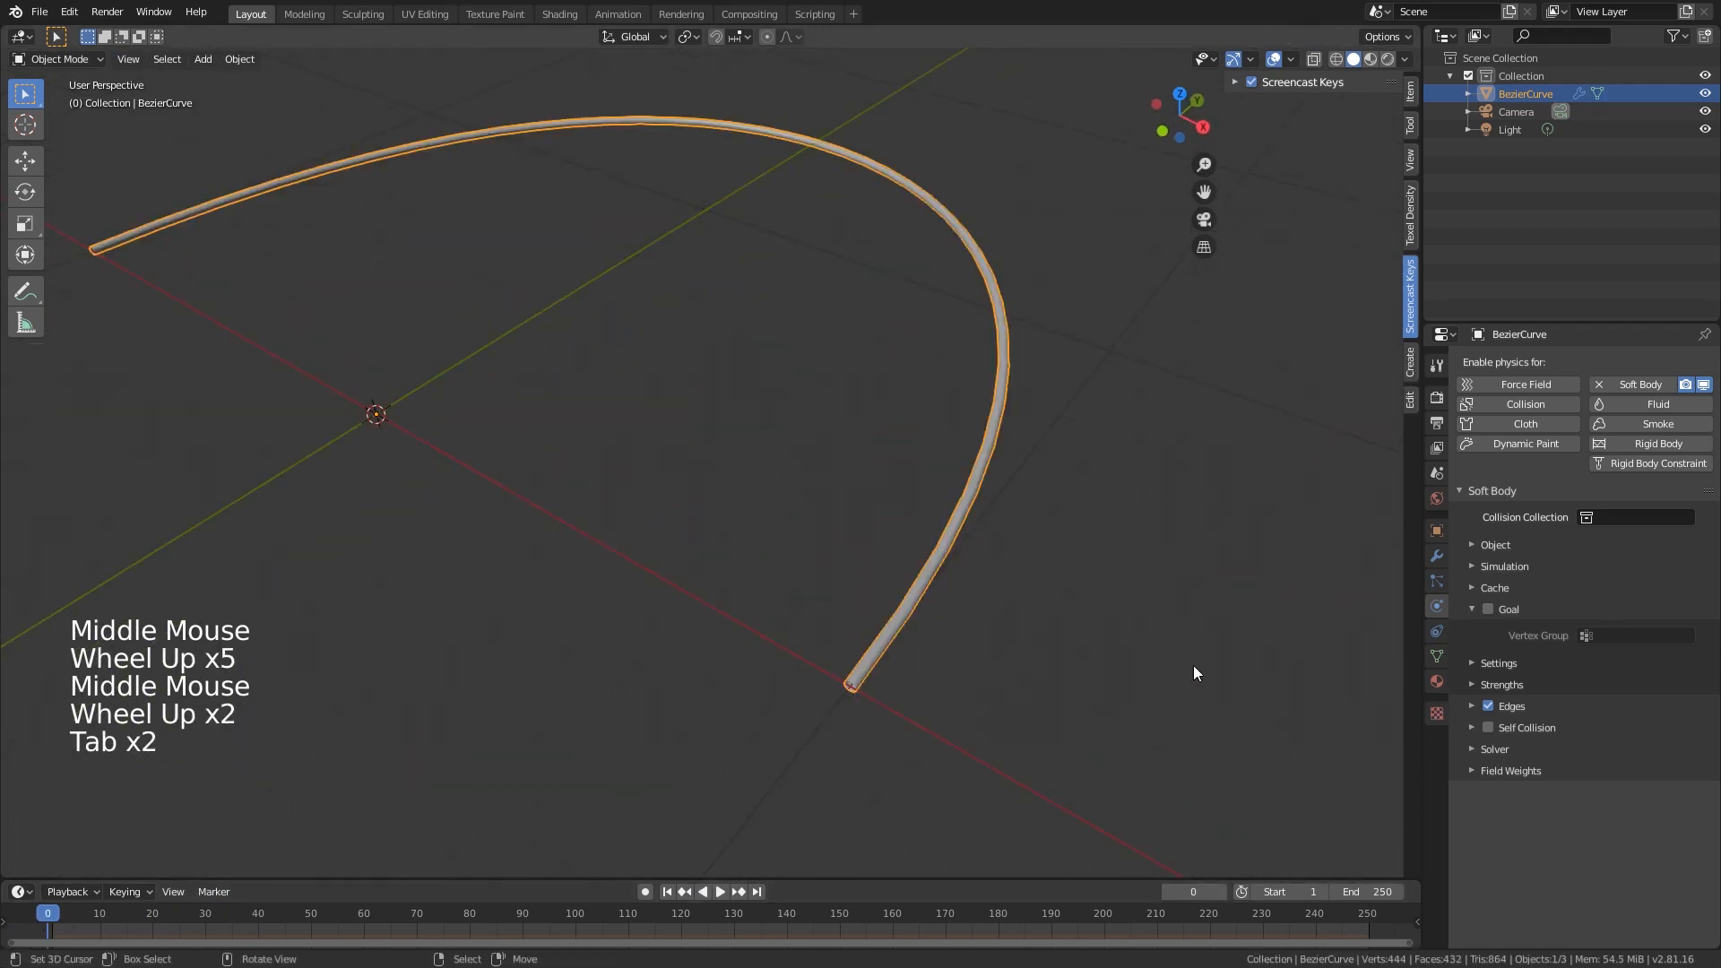
{"action": "left_click", "coordinate": [1490, 610]}
{"action": "left_click", "coordinate": [1645, 635]}
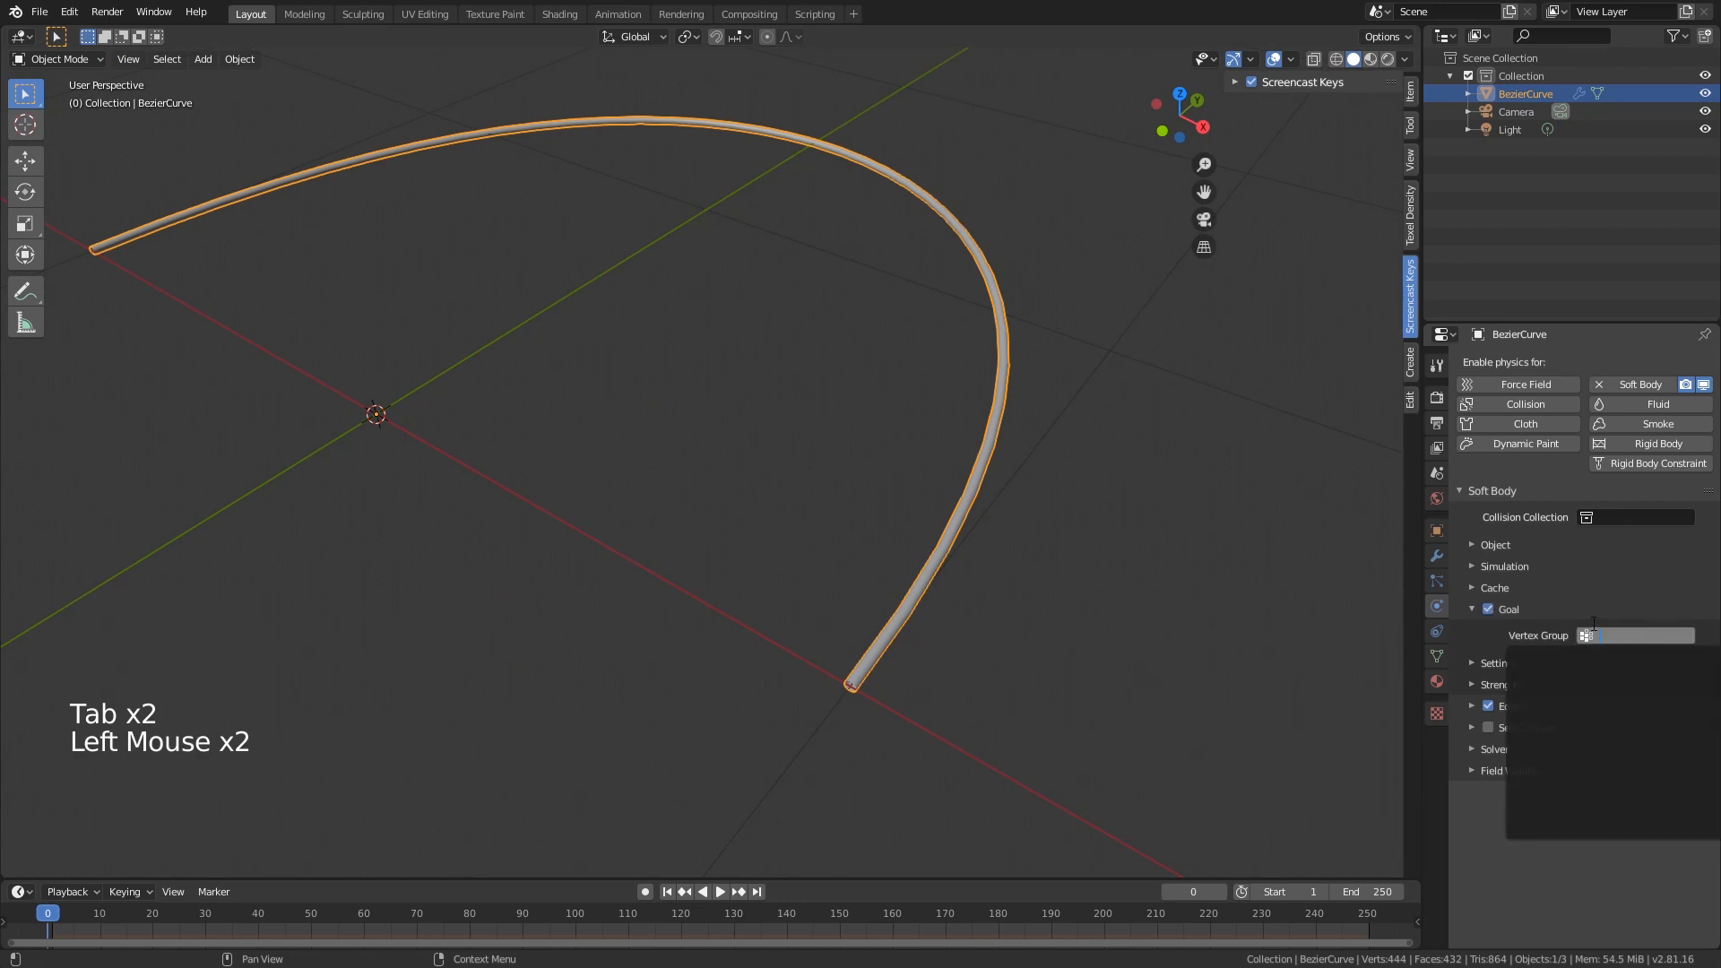
- Select the vertex rings at both open ends of the tube mesh in Edit Mode
{"action": "key", "text": "Tab"}
{"action": "middle_click_drag", "start_coordinate": [872, 696], "coordinate": [834, 661], "text": "shift"}
{"action": "scroll", "coordinate": [837, 660], "scroll_direction": "up", "scroll_amount": 2}
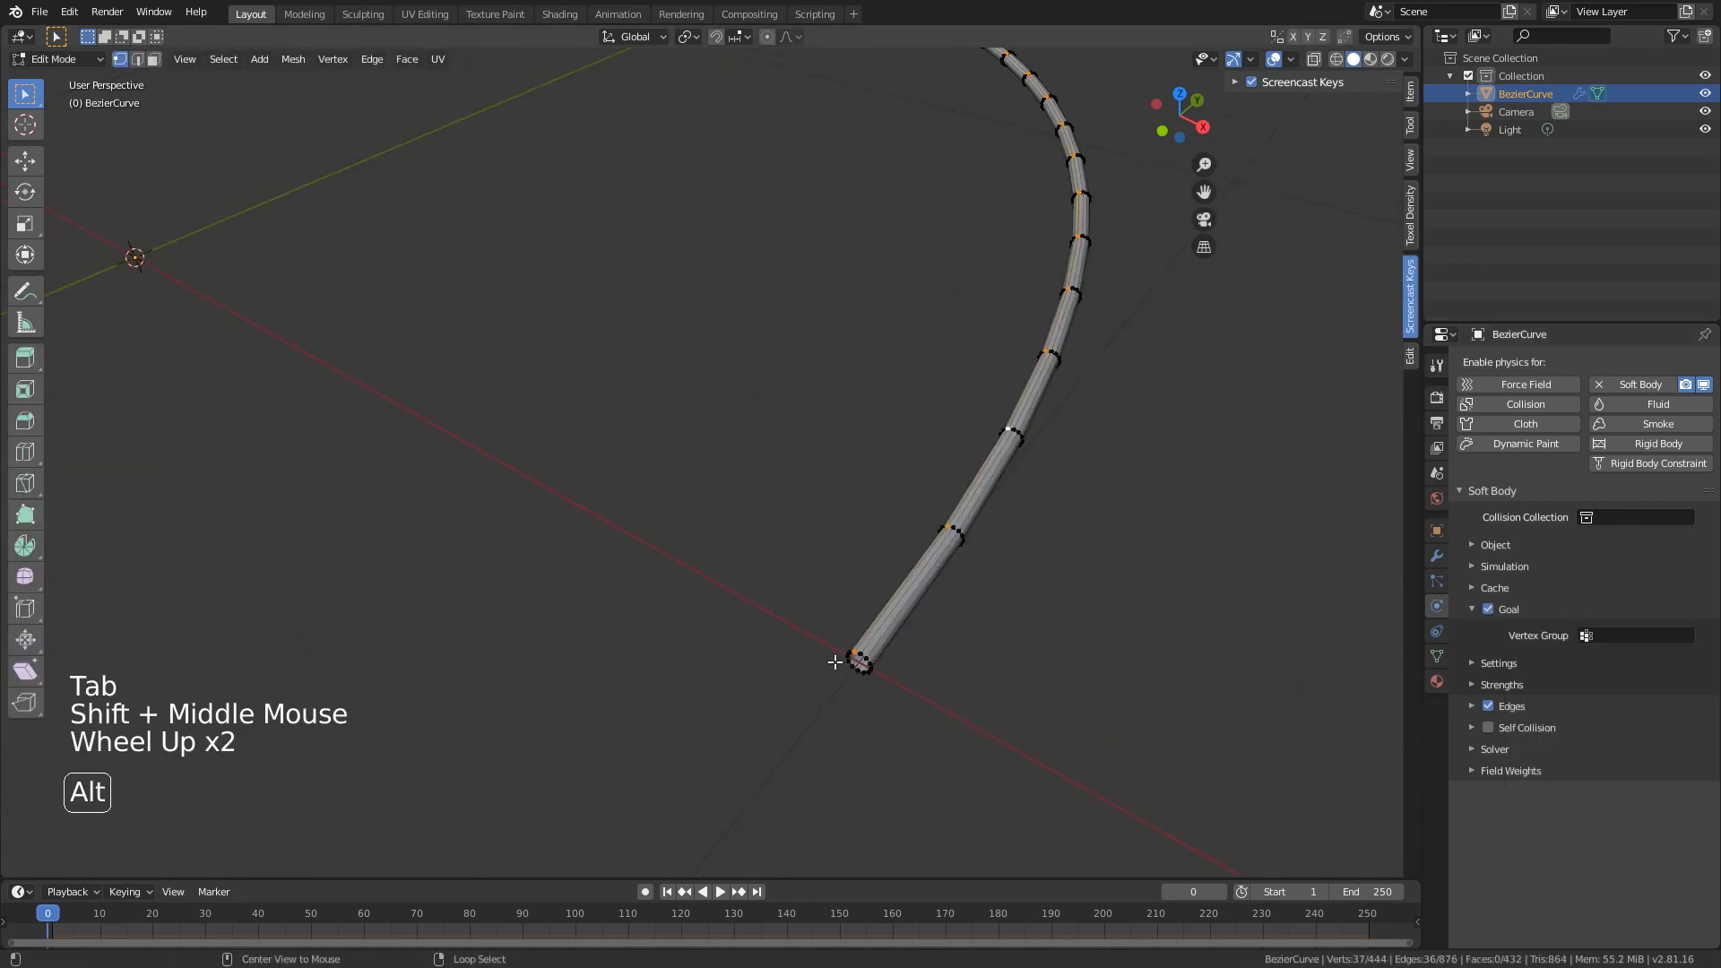
{"action": "right_click", "coordinate": [853, 664], "text": "alt"}
{"action": "scroll", "coordinate": [805, 592], "scroll_direction": "down", "scroll_amount": 3}
{"action": "middle_click_drag", "start_coordinate": [805, 592], "coordinate": [818, 595], "text": "shift"}
{"action": "scroll", "coordinate": [818, 596], "scroll_direction": "up", "scroll_amount": 5}
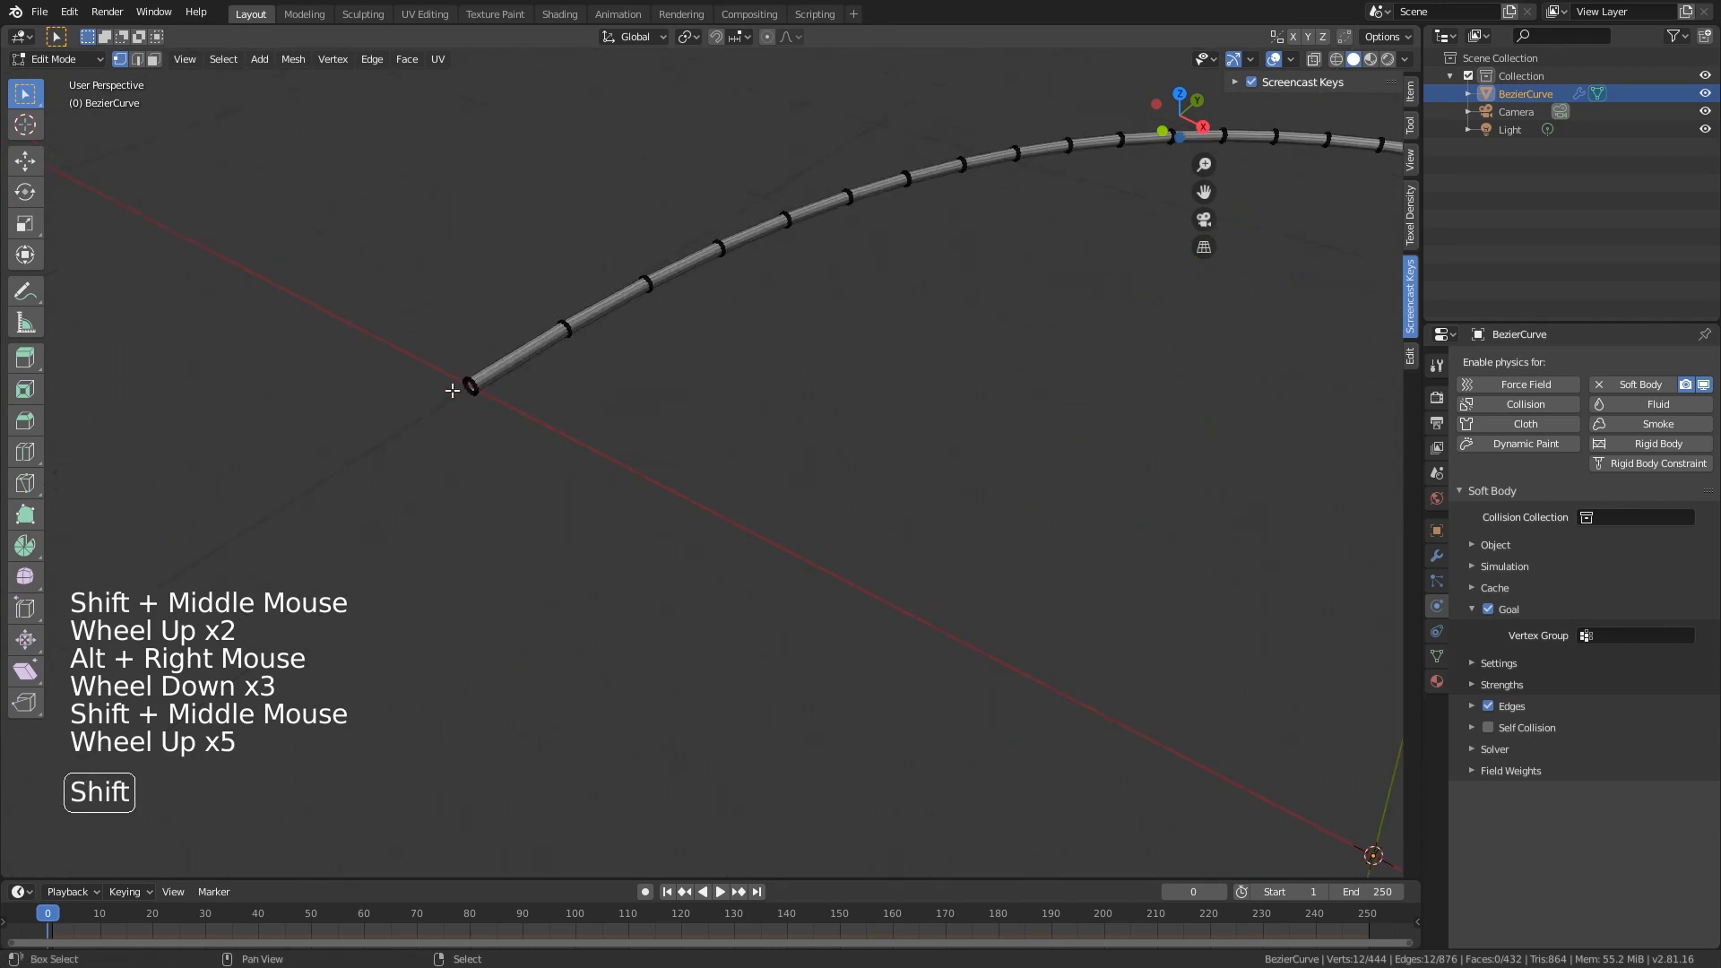
{"action": "right_click", "coordinate": [466, 385], "text": "alt+shift"}
{"action": "scroll", "coordinate": [687, 456], "scroll_direction": "down", "scroll_amount": 3}
{"action": "scroll", "coordinate": [687, 456], "scroll_direction": "down", "scroll_amount": 1}
{"action": "middle_click_drag", "start_coordinate": [941, 437], "coordinate": [549, 351], "text": "shift"}
{"action": "scroll", "coordinate": [549, 352], "scroll_direction": "down", "scroll_amount": 1}
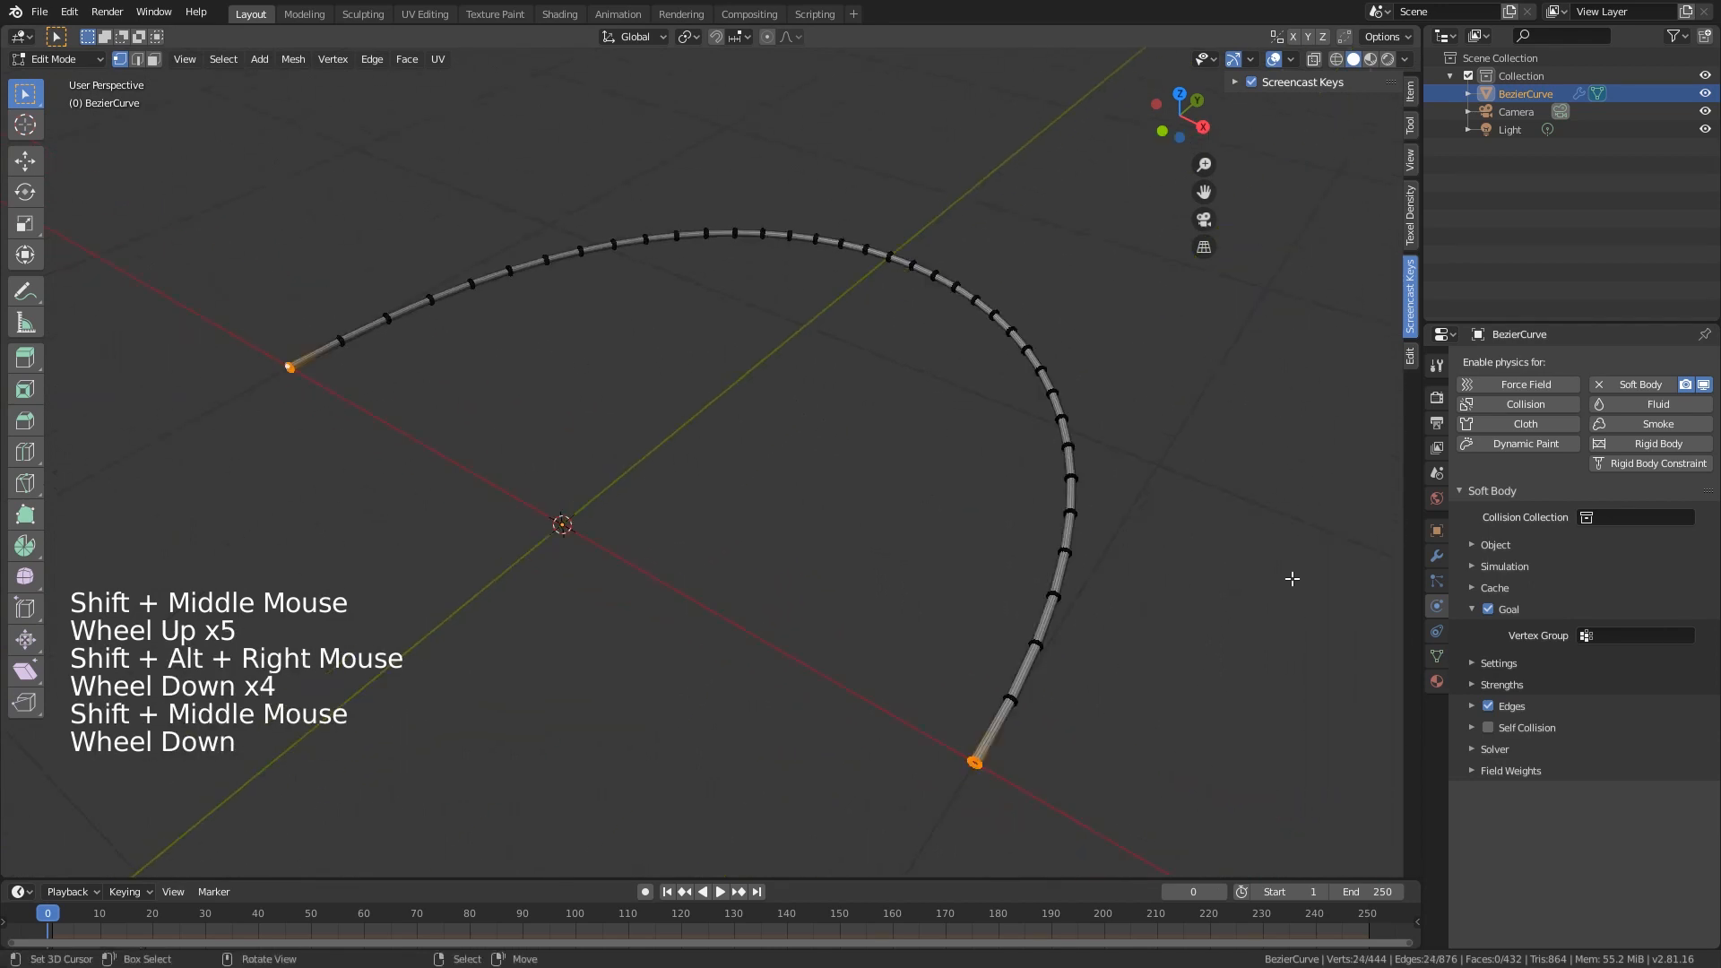
- Assign the selected end rings to a new vertex group with weight 1.000, and return to Object Mode
{"action": "left_click", "coordinate": [1433, 657]}
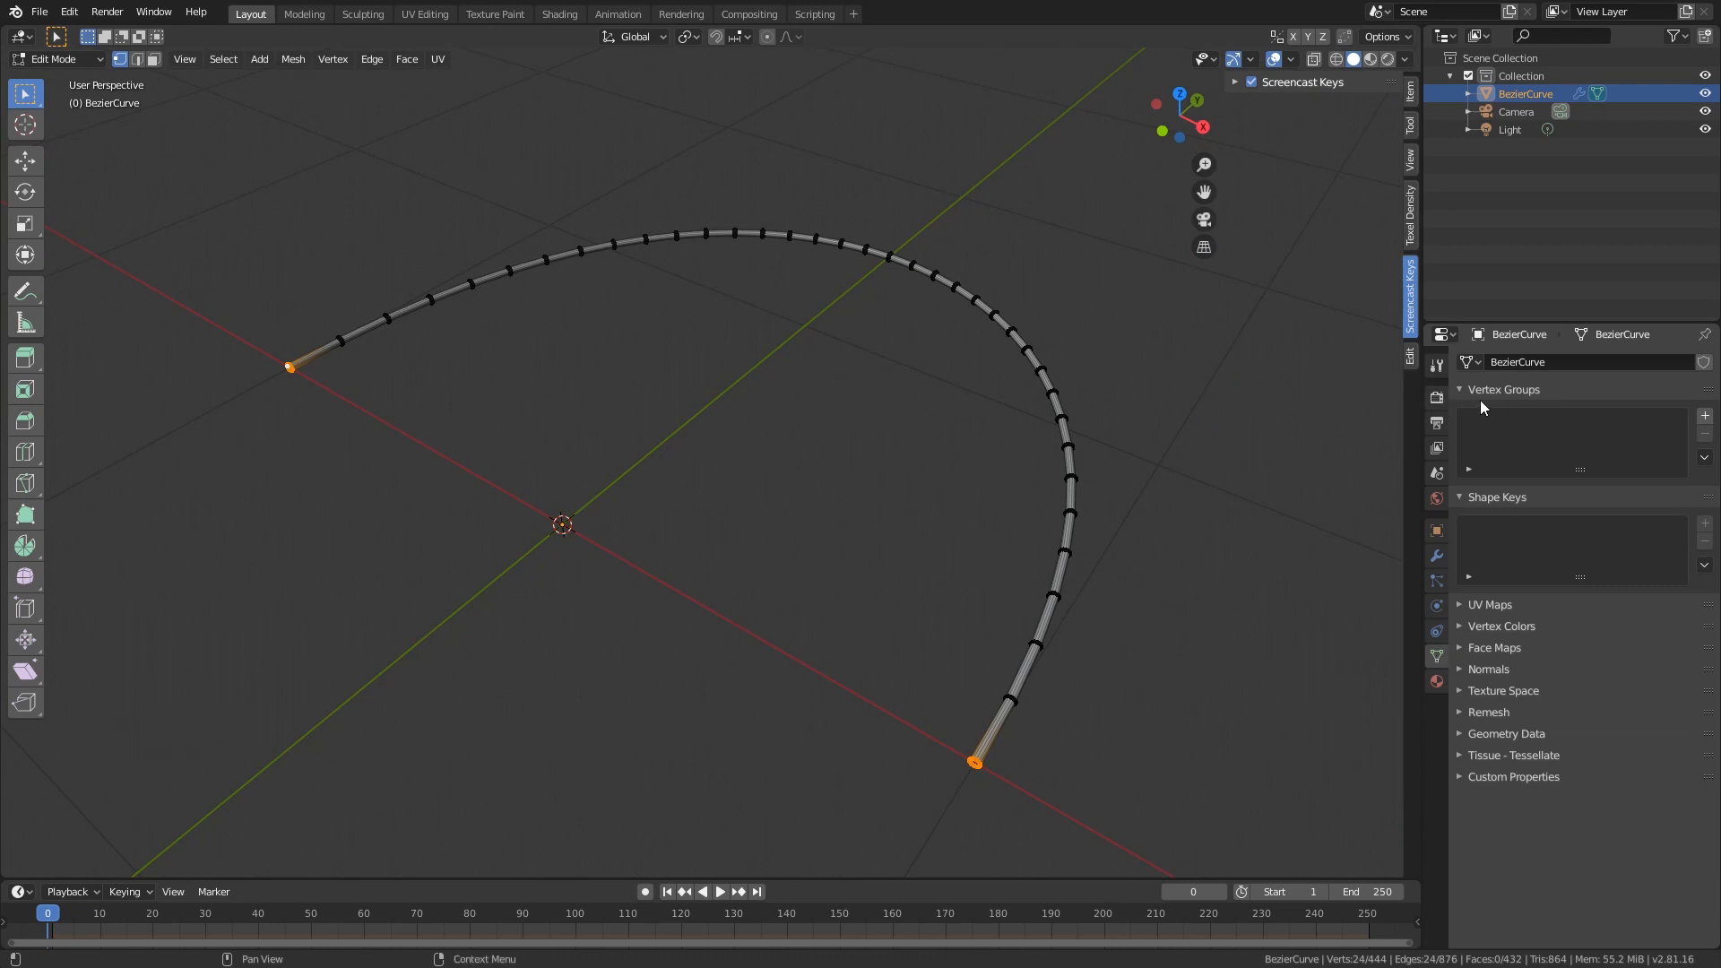
{"action": "left_click", "coordinate": [1704, 417]}
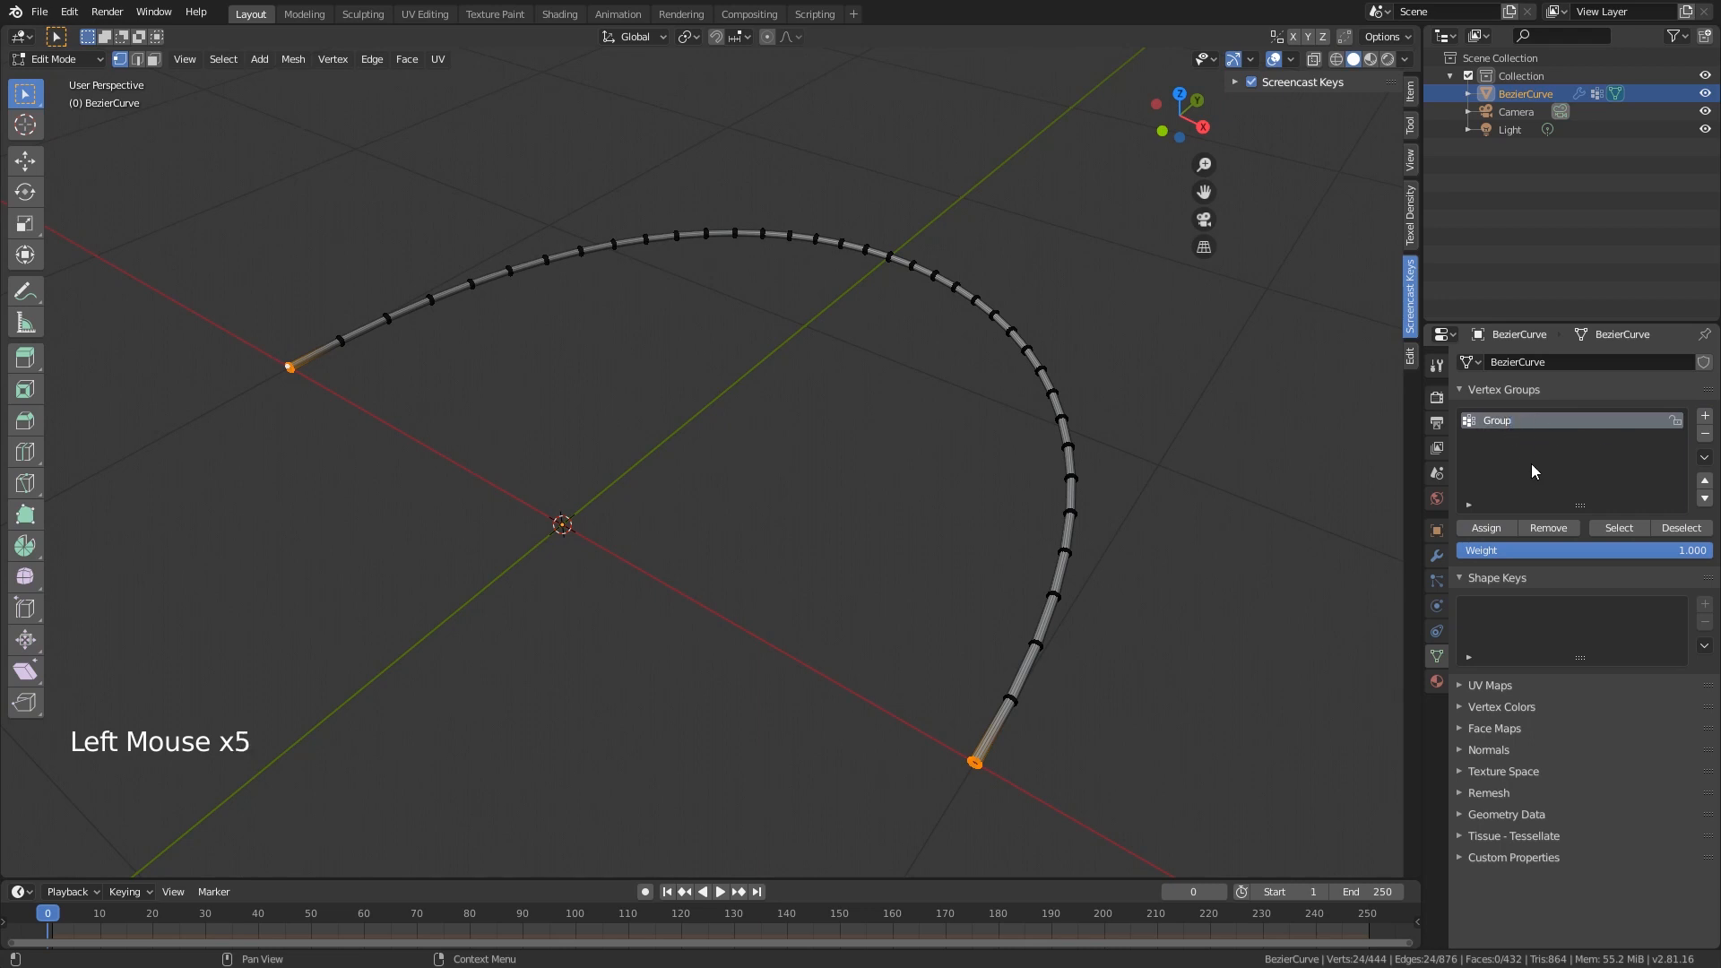
{"action": "key", "text": "Tab"}
{"action": "key", "text": "Tab"}
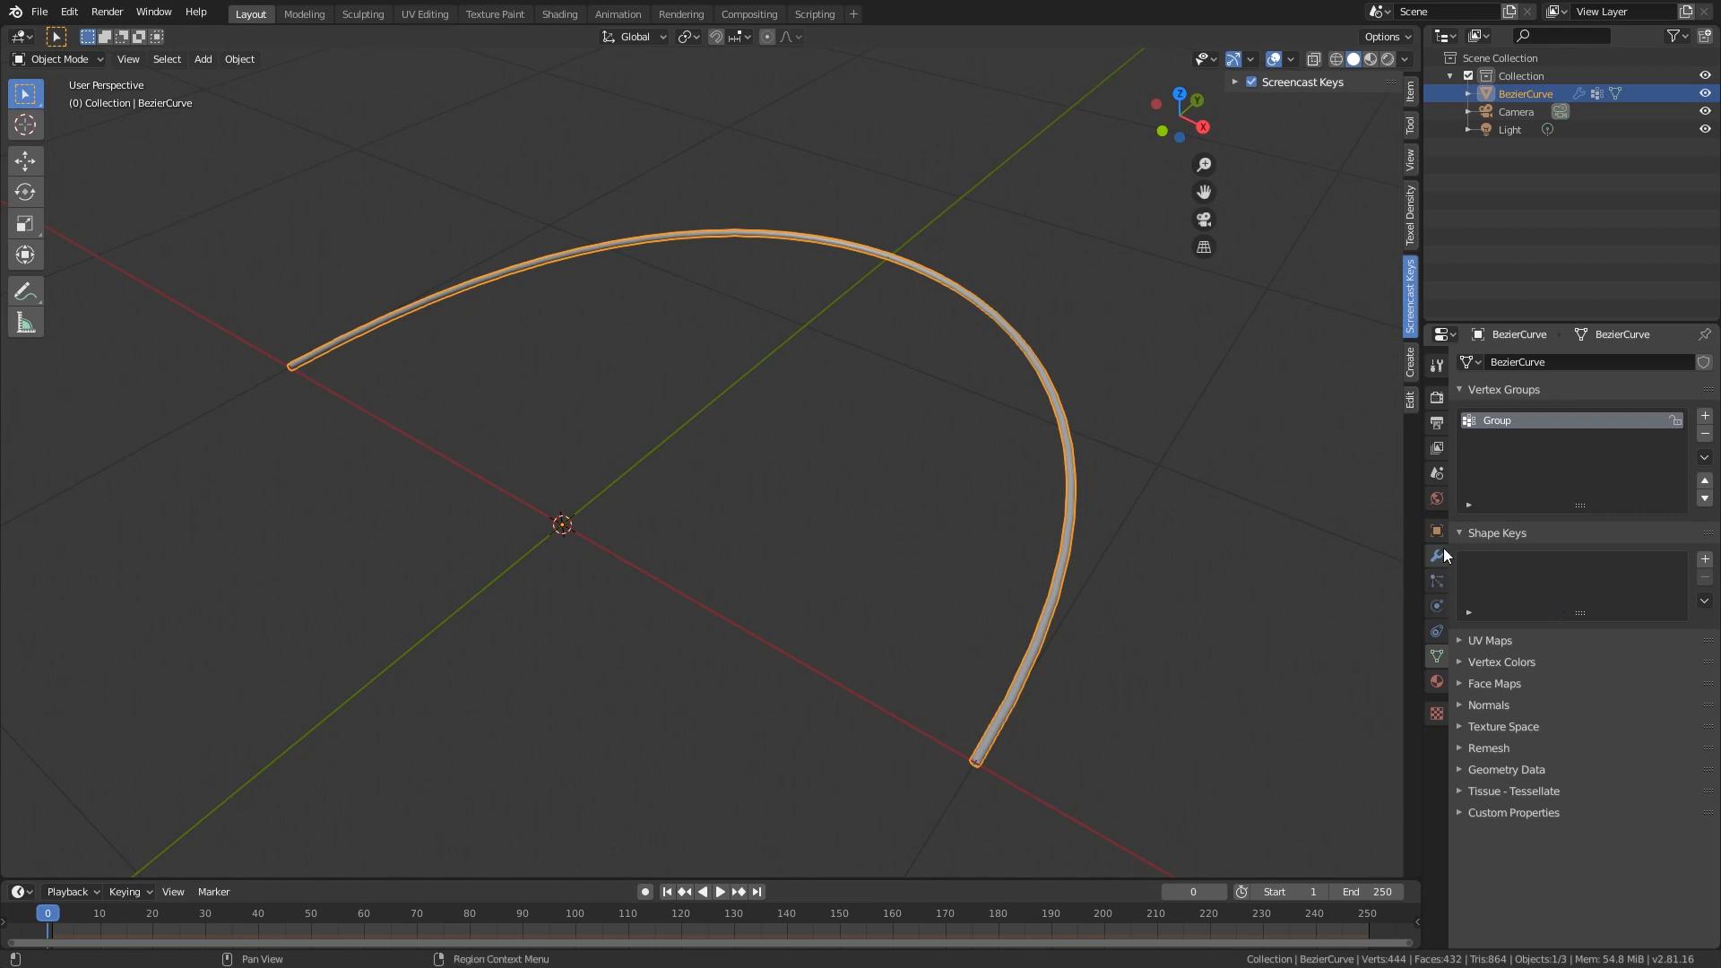
- Set the soft body Goal's vertex group to Group
{"action": "left_click", "coordinate": [1442, 607]}
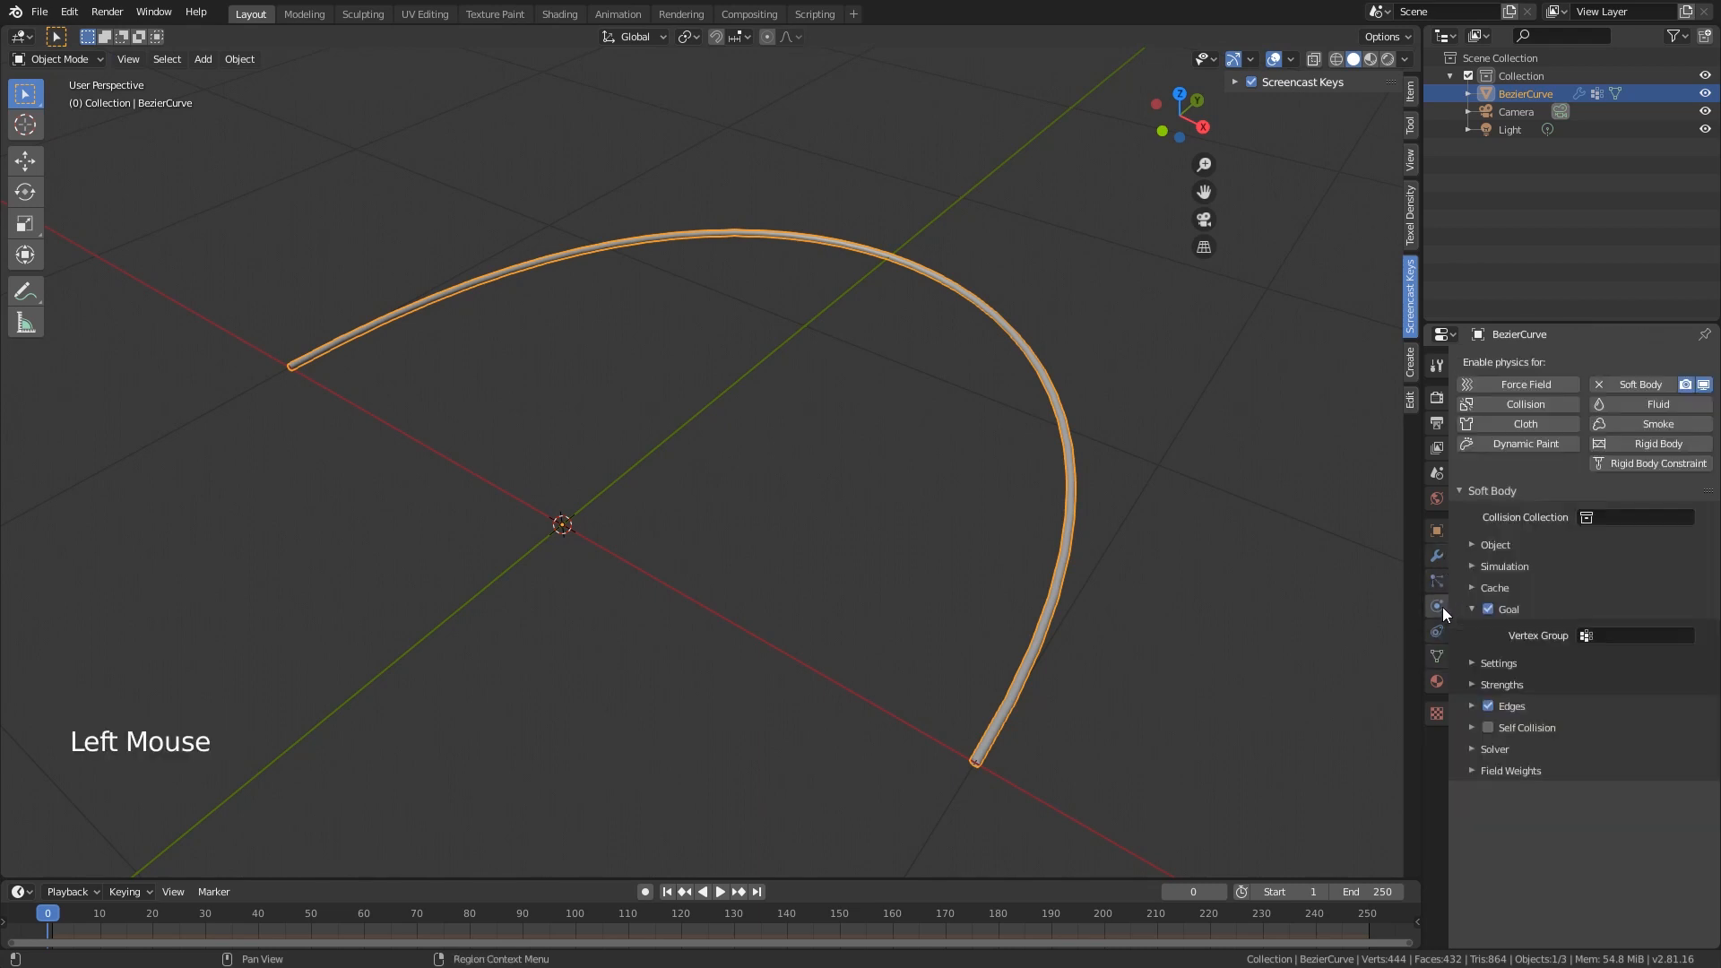
{"action": "left_click", "coordinate": [1592, 636]}
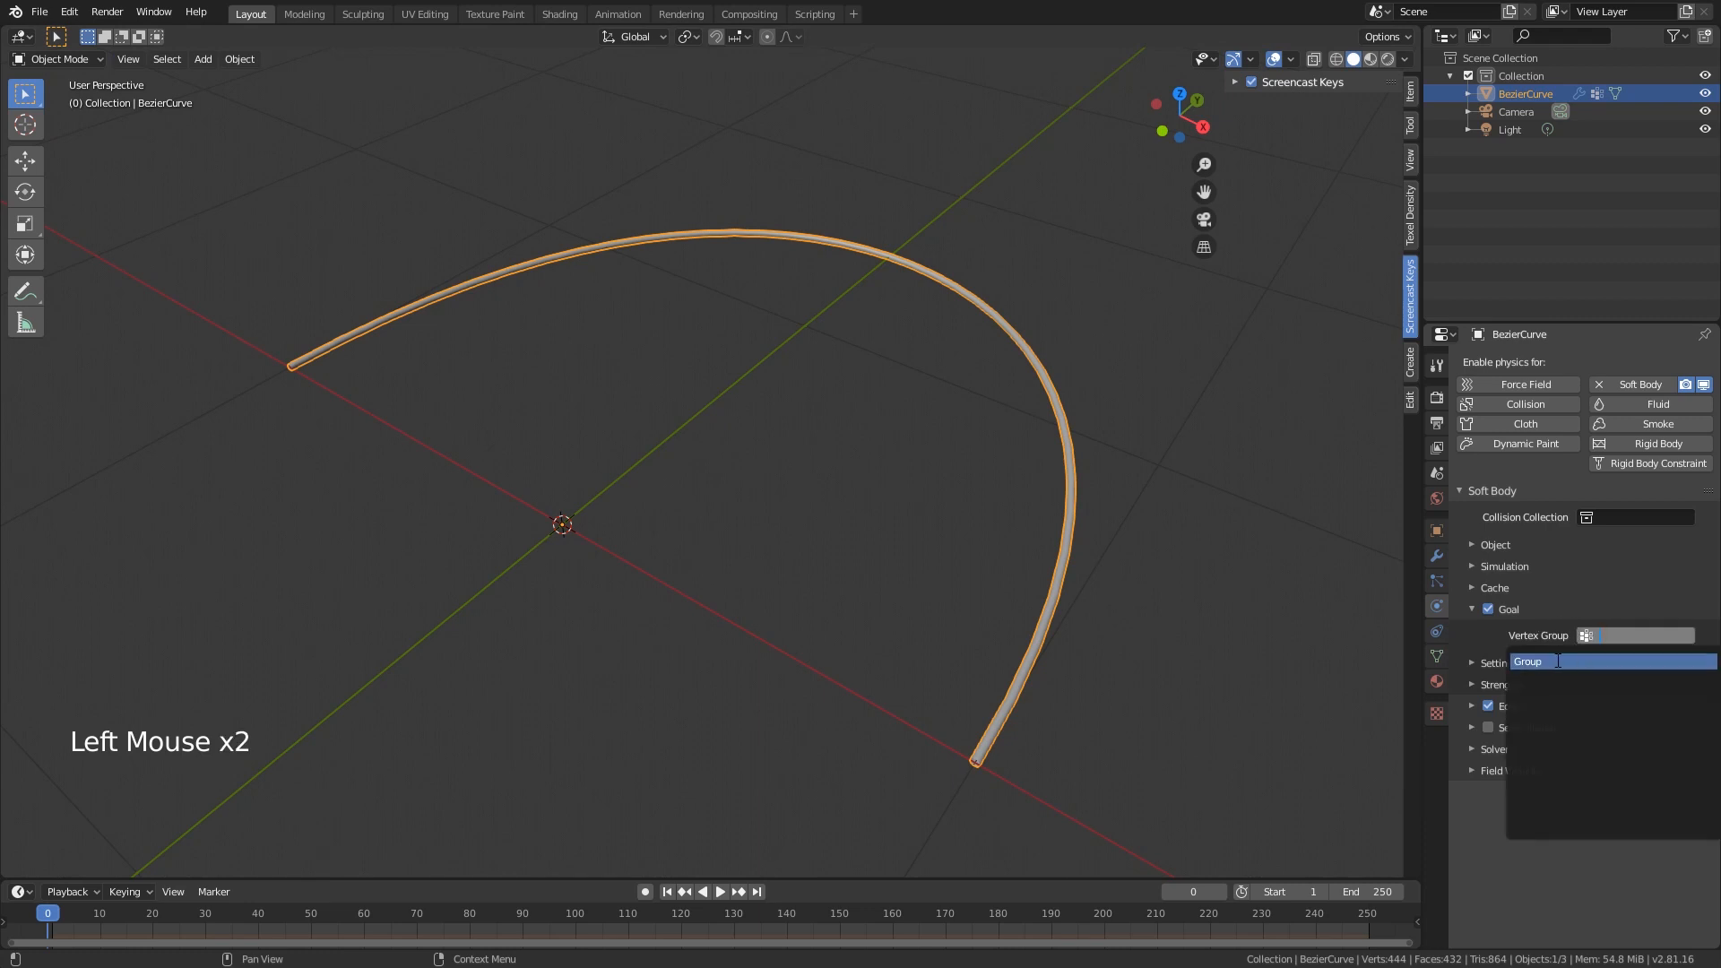
{"action": "left_click", "coordinate": [1597, 660]}
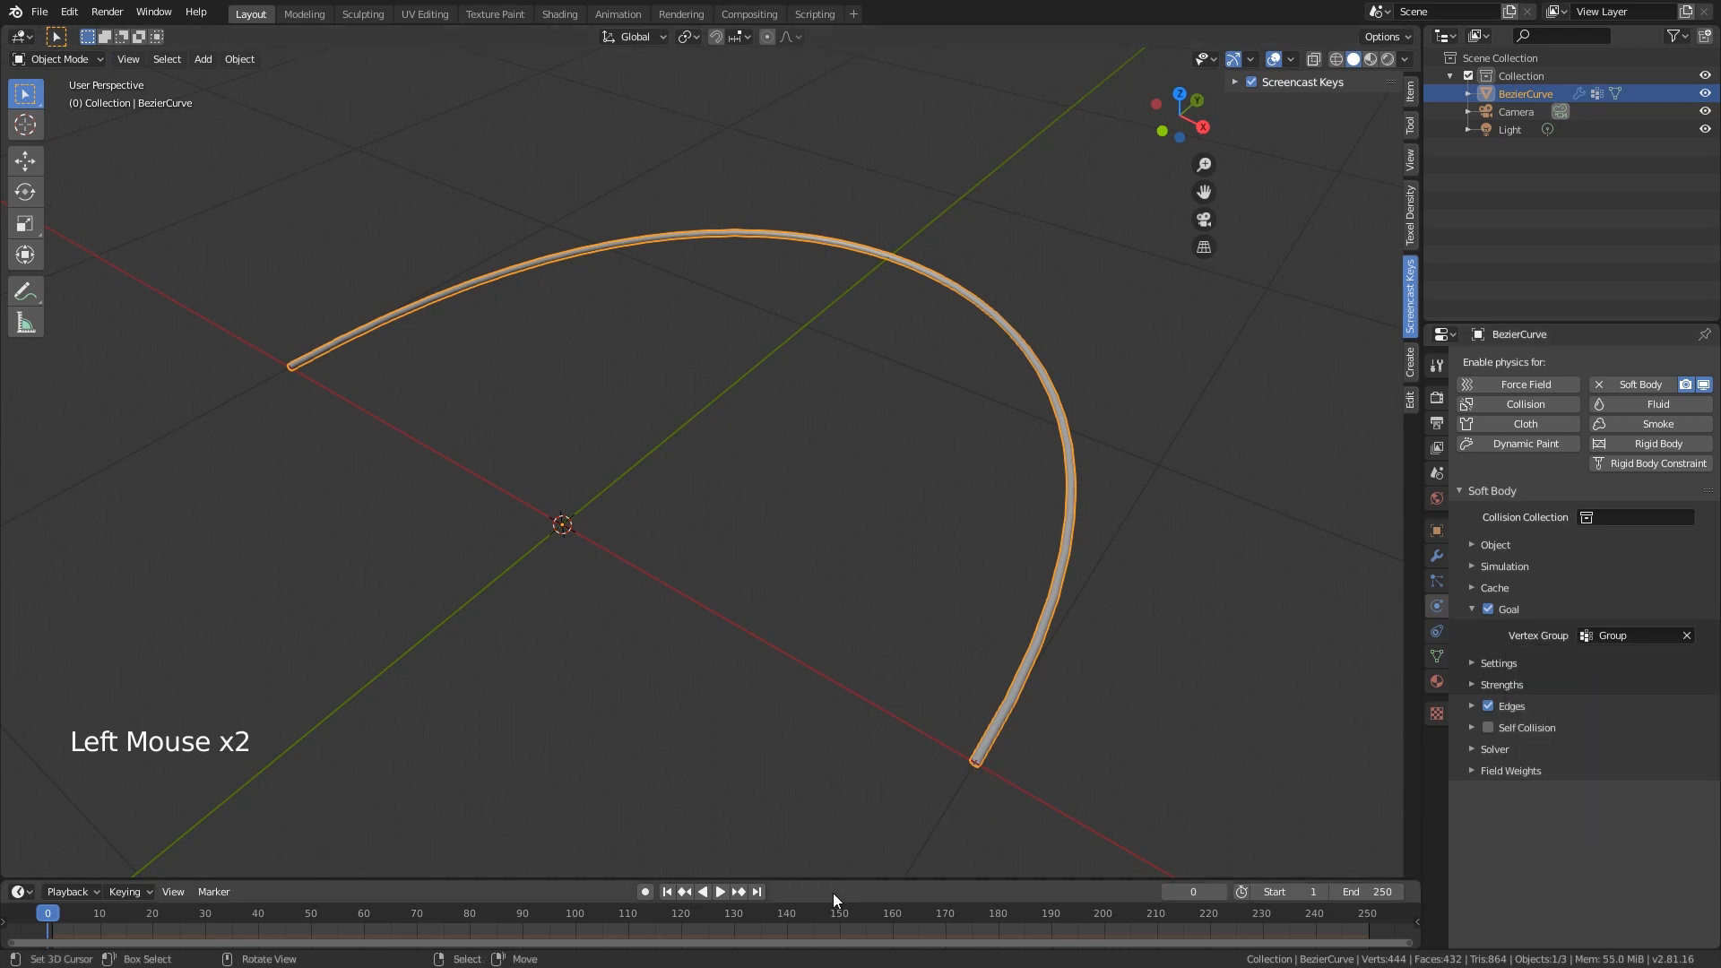
- Play the simulation twice from frame 0 to check how the arch behaves with the goal vertex group
{"action": "left_click", "coordinate": [720, 892]}
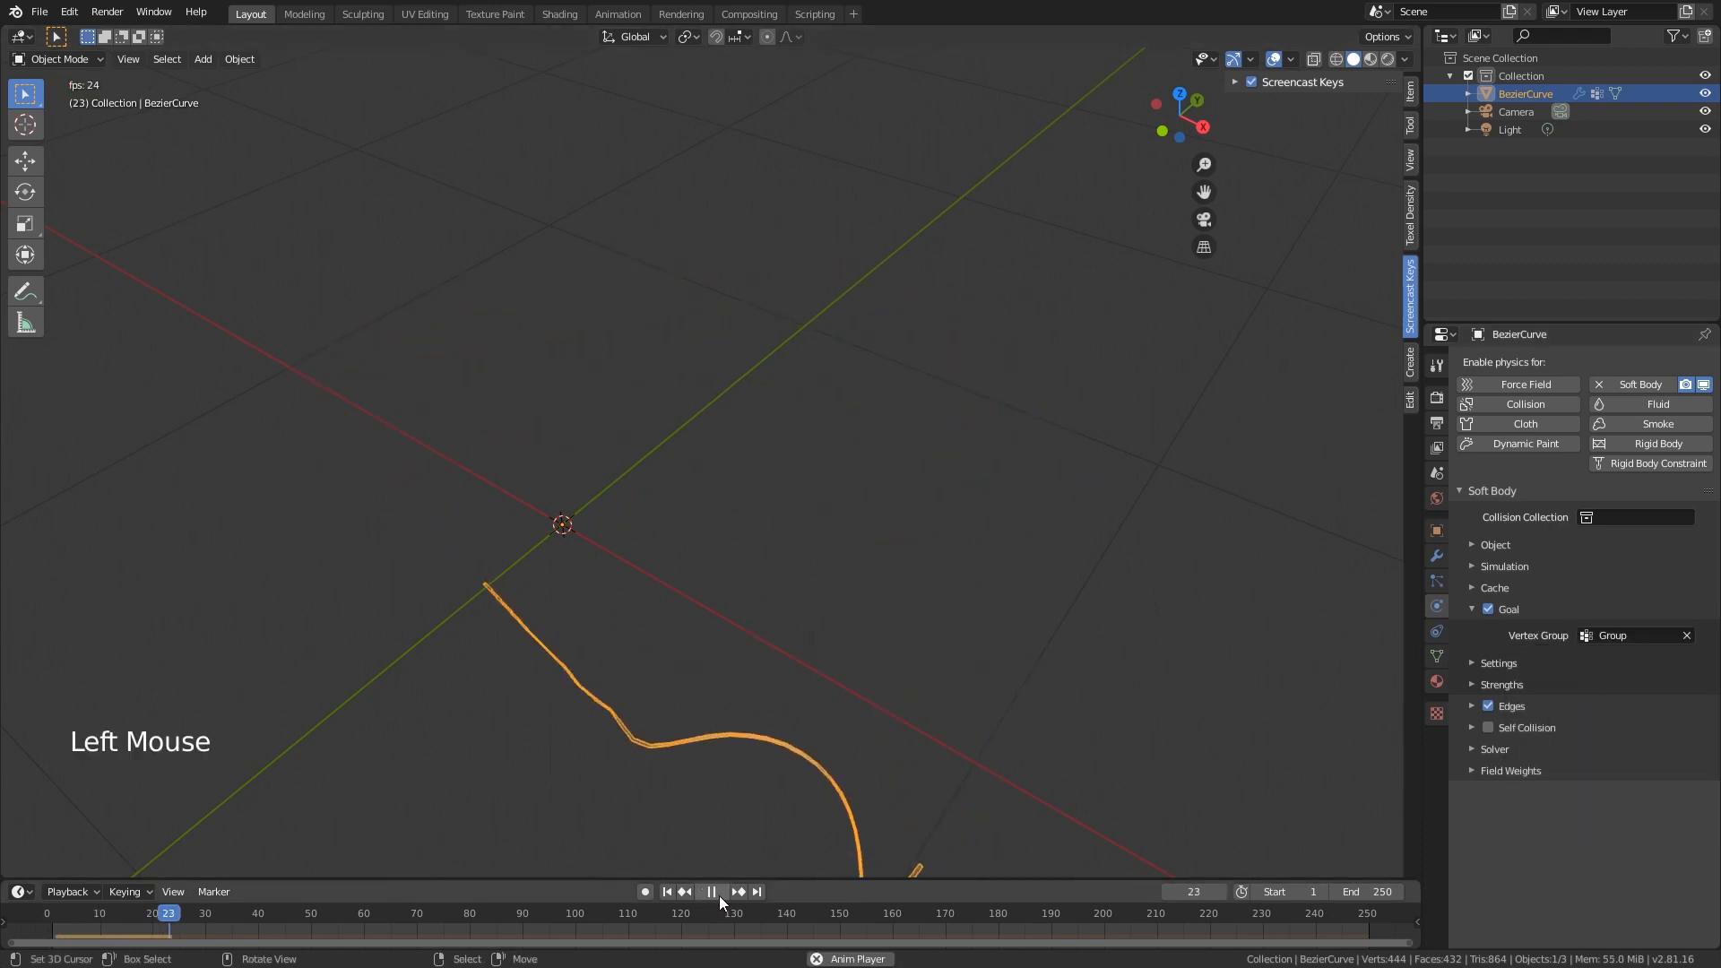
{"action": "left_click", "coordinate": [720, 892]}
{"action": "scroll", "coordinate": [771, 739], "scroll_direction": "down", "scroll_amount": 6}
{"action": "scroll", "coordinate": [770, 665], "scroll_direction": "down", "scroll_amount": 1}
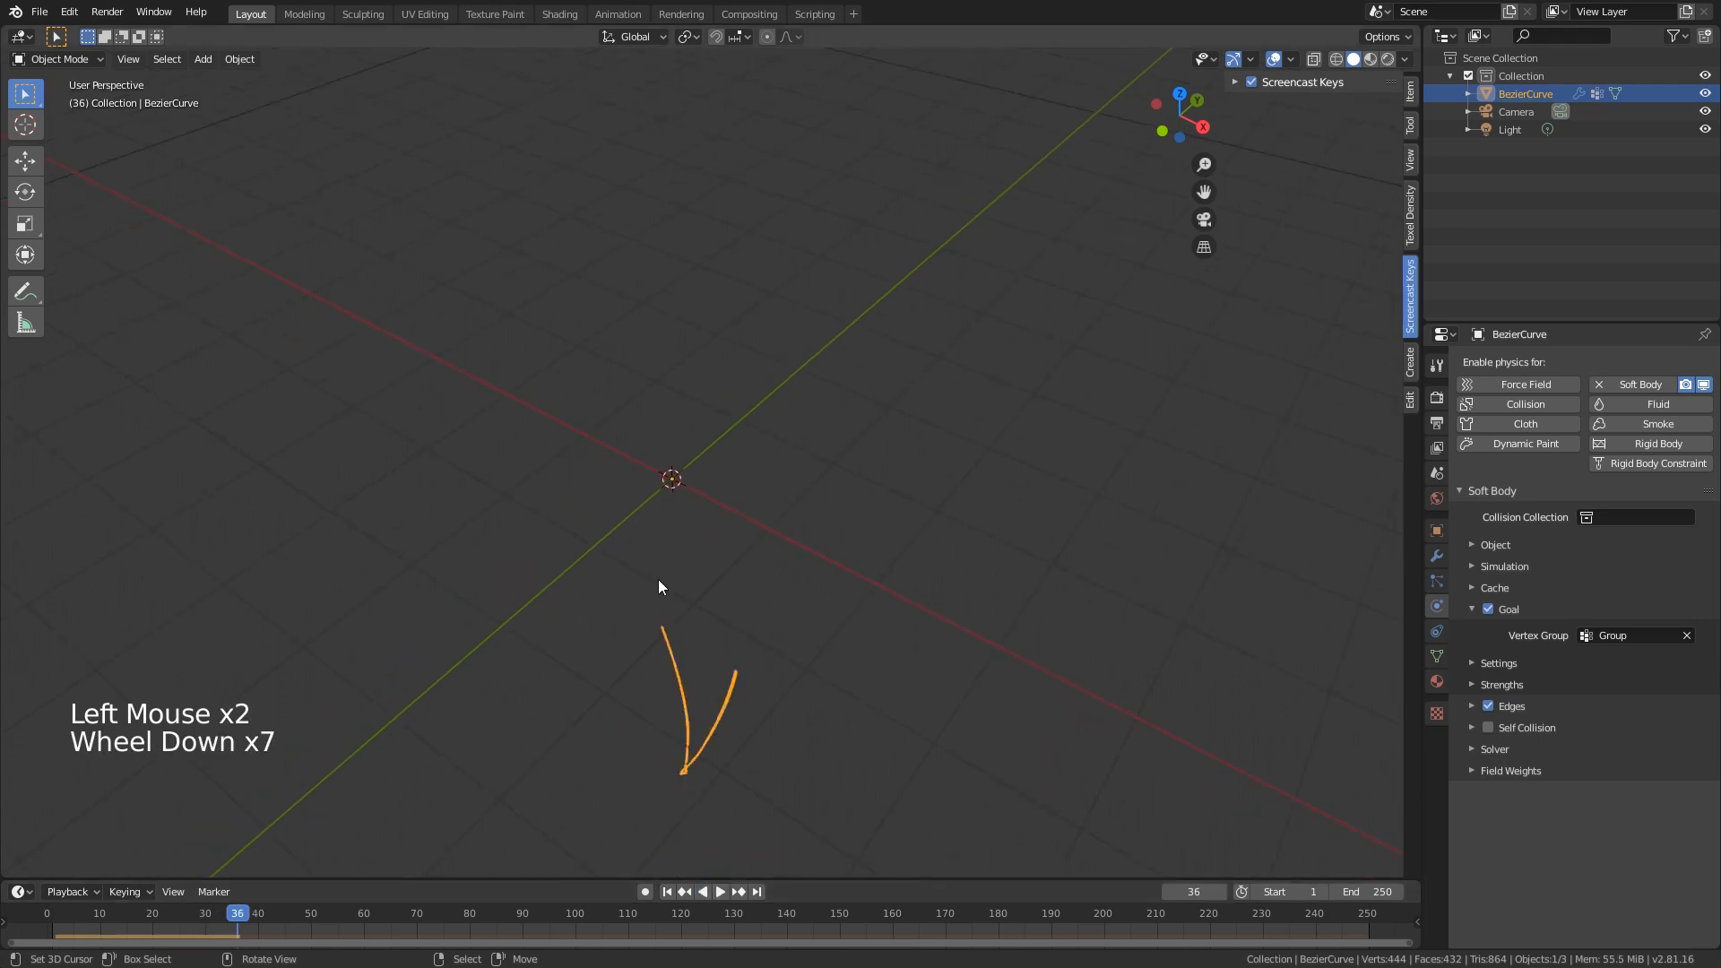
{"action": "left_click", "coordinate": [48, 913]}
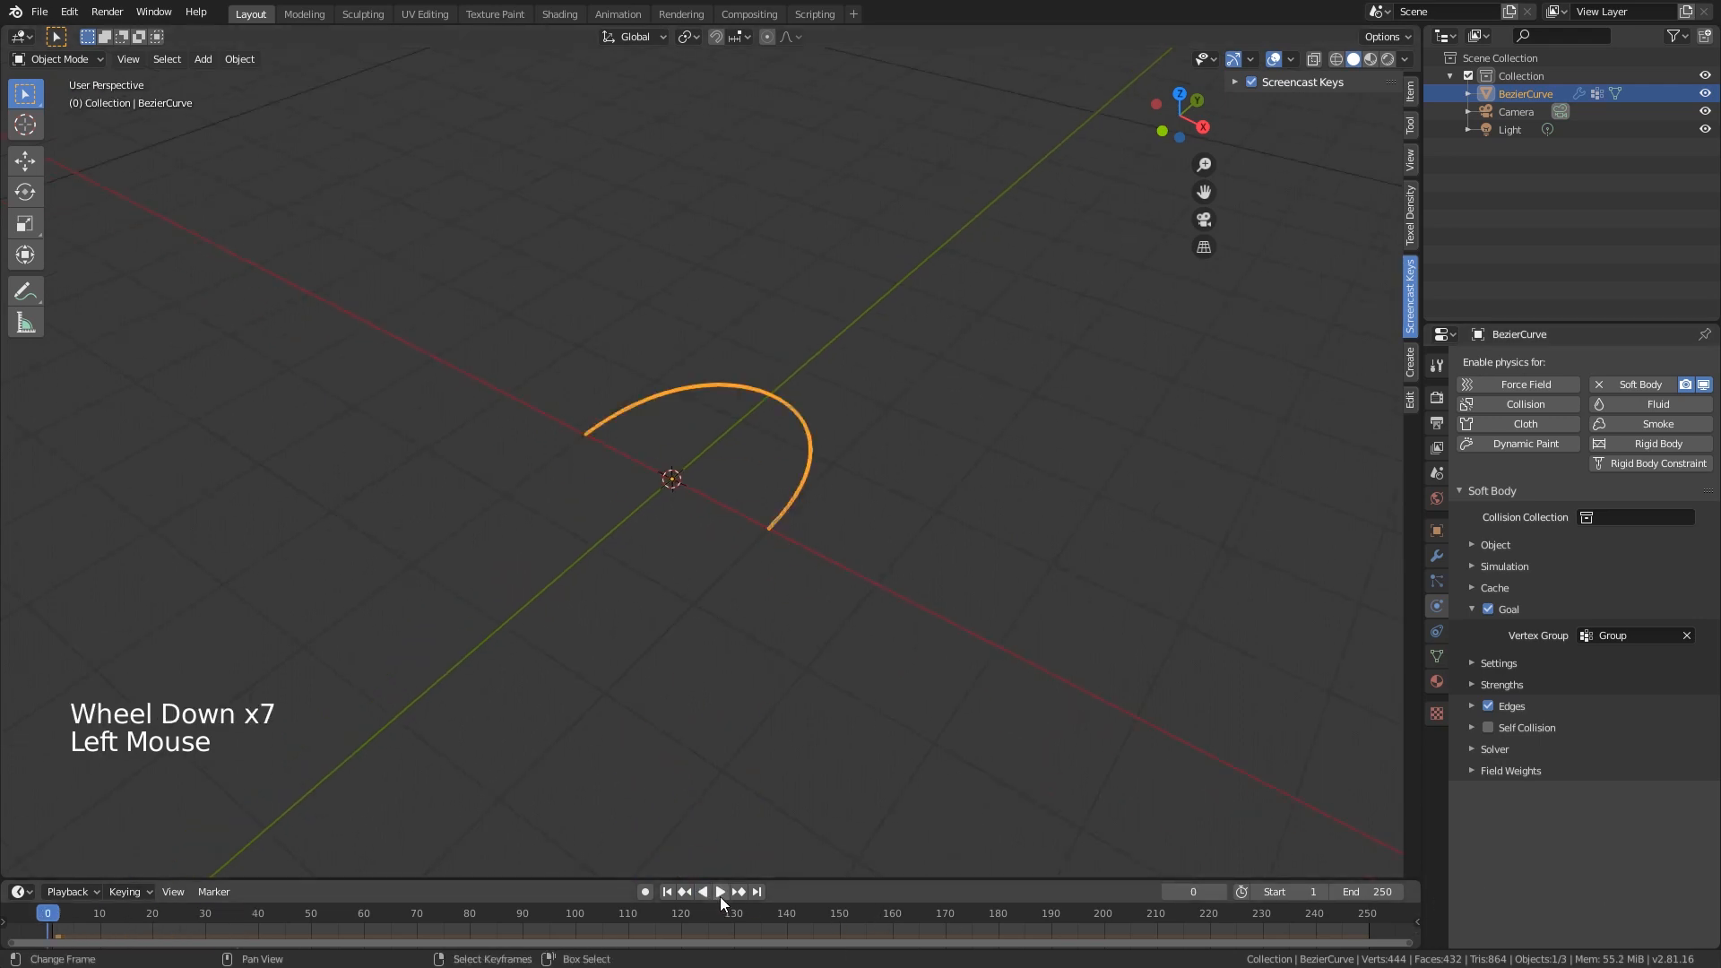
{"action": "left_click", "coordinate": [720, 892]}
{"action": "left_click", "coordinate": [723, 896]}
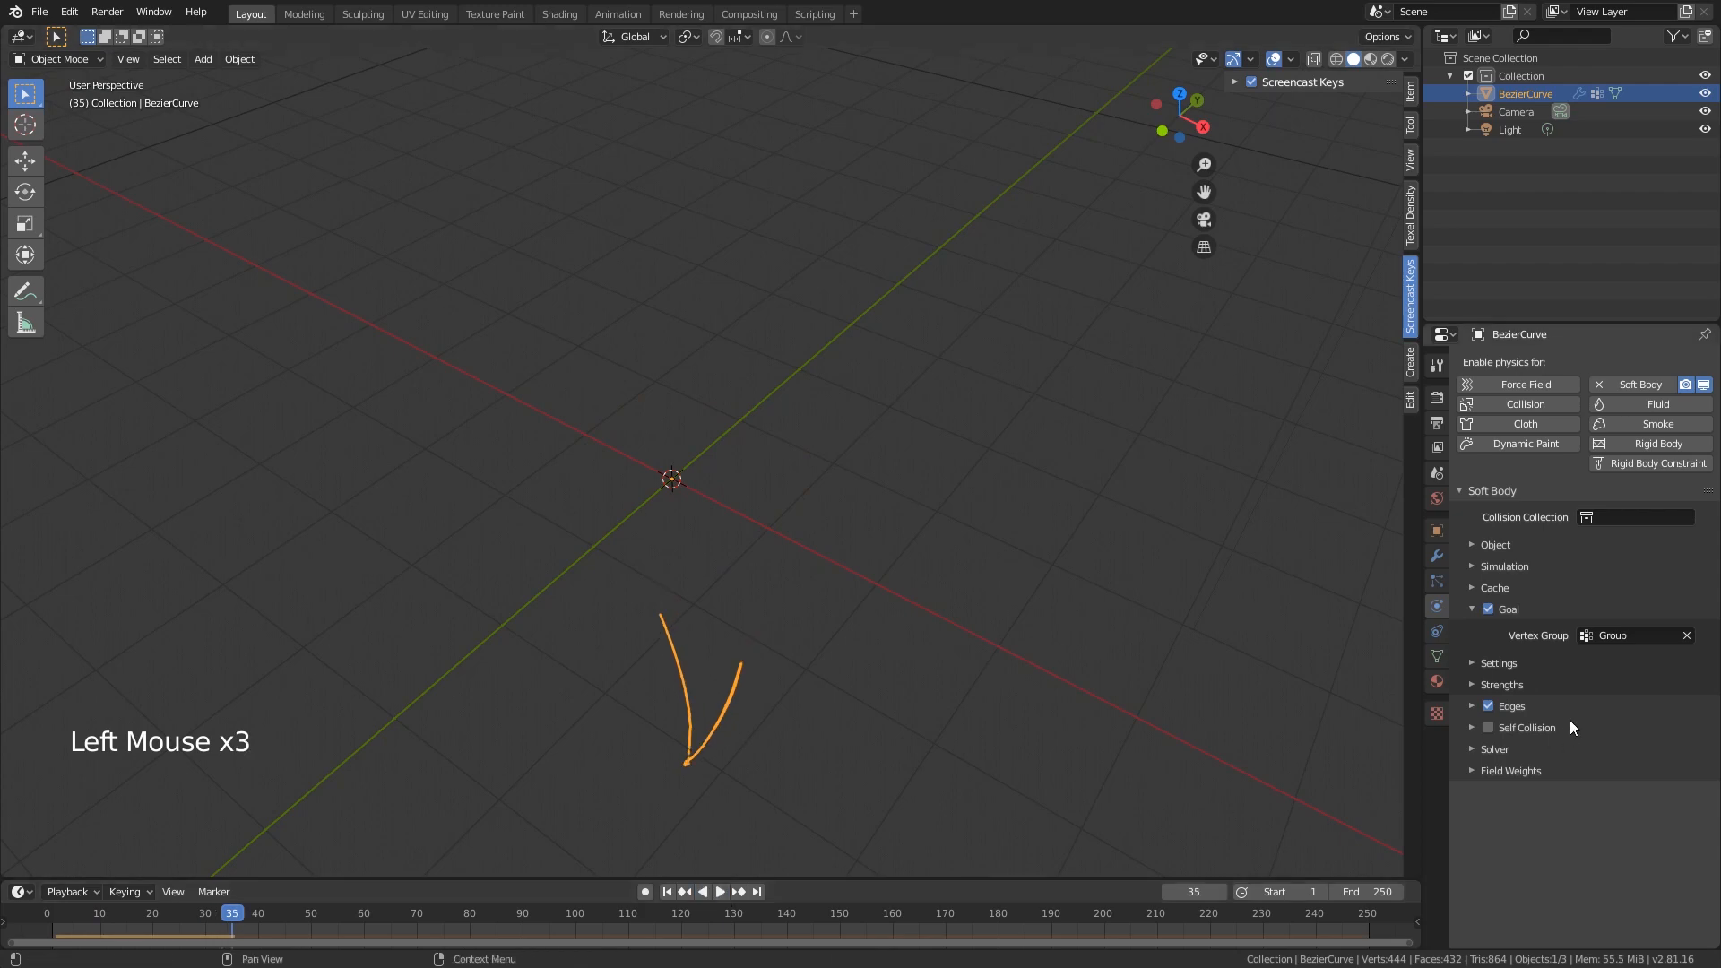
- Set the Default goal strength of the arch's soft body to 1.000
{"action": "left_click", "coordinate": [1524, 665]}
{"action": "left_click", "coordinate": [1521, 668]}
{"action": "left_click", "coordinate": [1515, 684]}
{"action": "left_click", "coordinate": [1515, 684]}
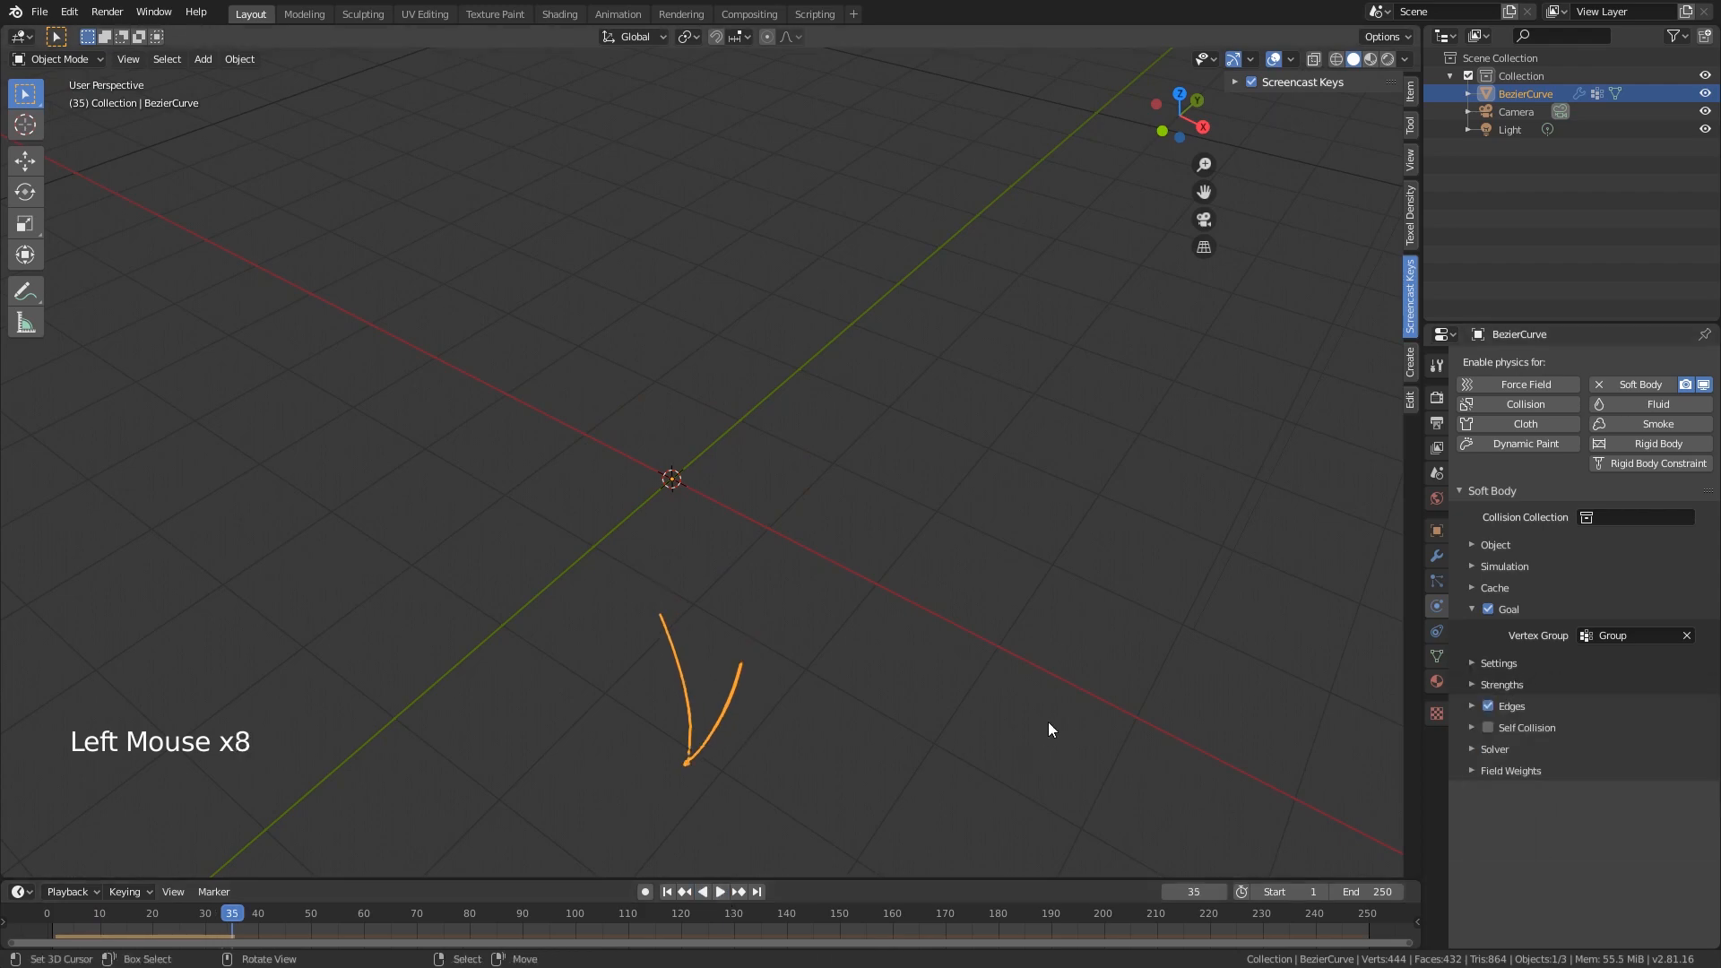
{"action": "left_click", "coordinate": [1514, 684]}
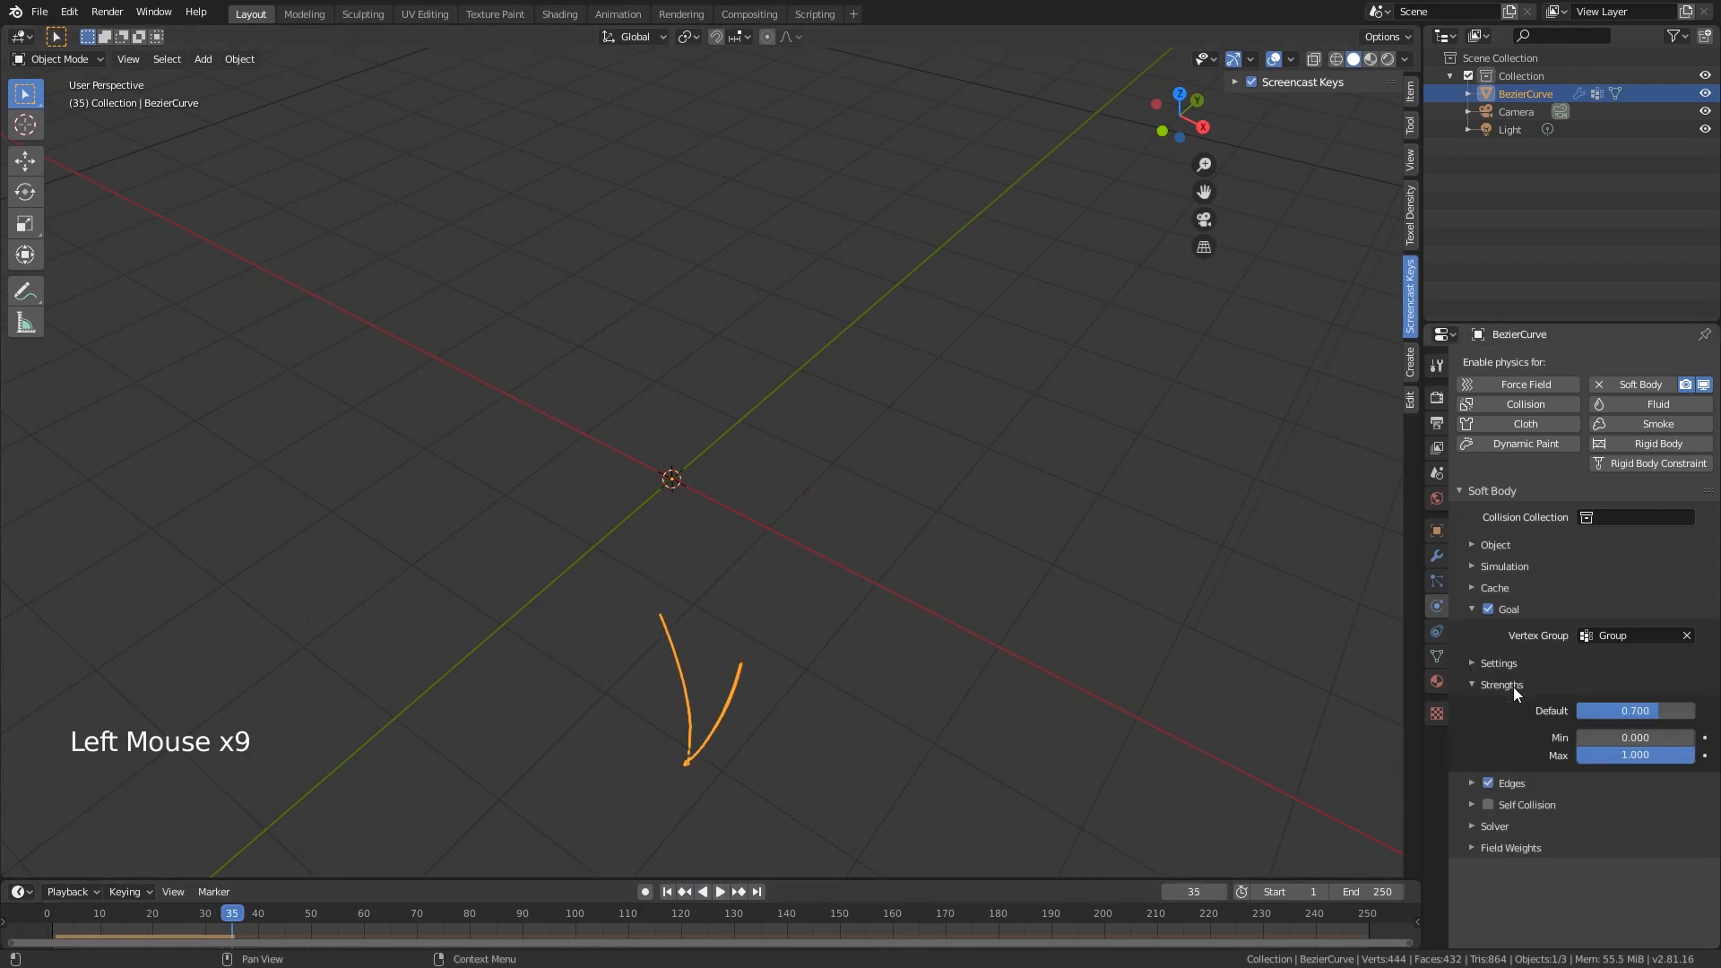
{"action": "left_click", "coordinate": [1631, 708]}
- Replay the simulation from frame 0 to examine how the tube swings between its pinned ends
{"action": "left_click_drag", "start_coordinate": [98, 914], "coordinate": [4, 914]}
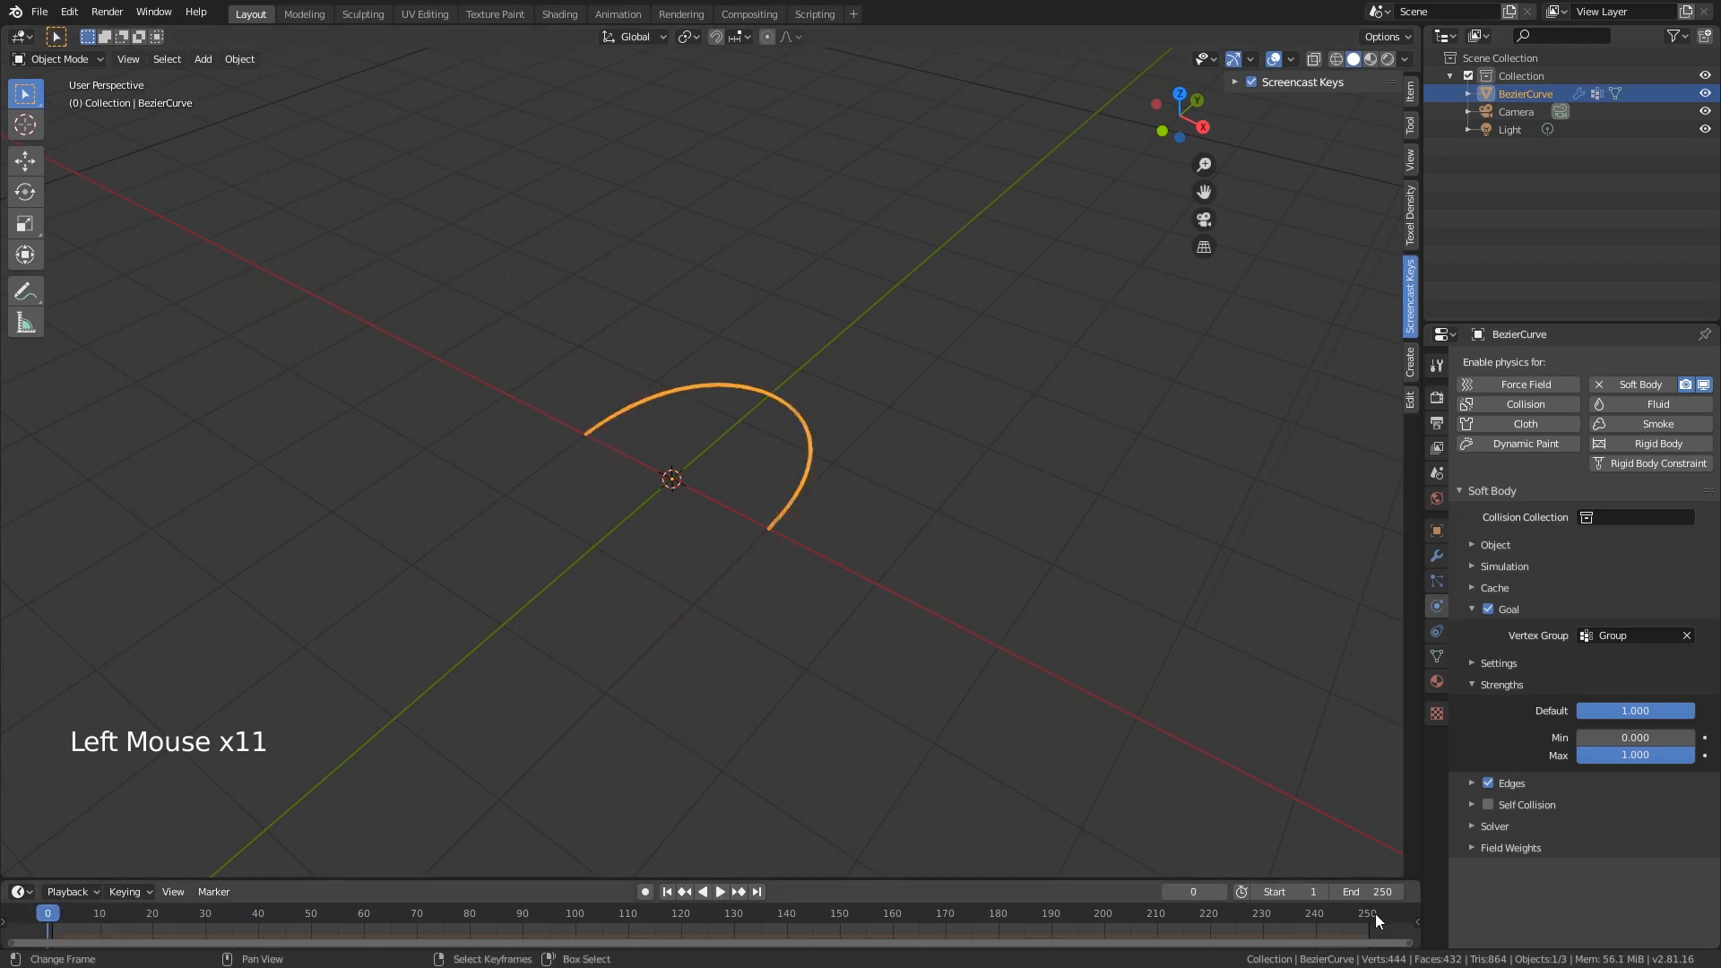
{"action": "left_click", "coordinate": [723, 891]}
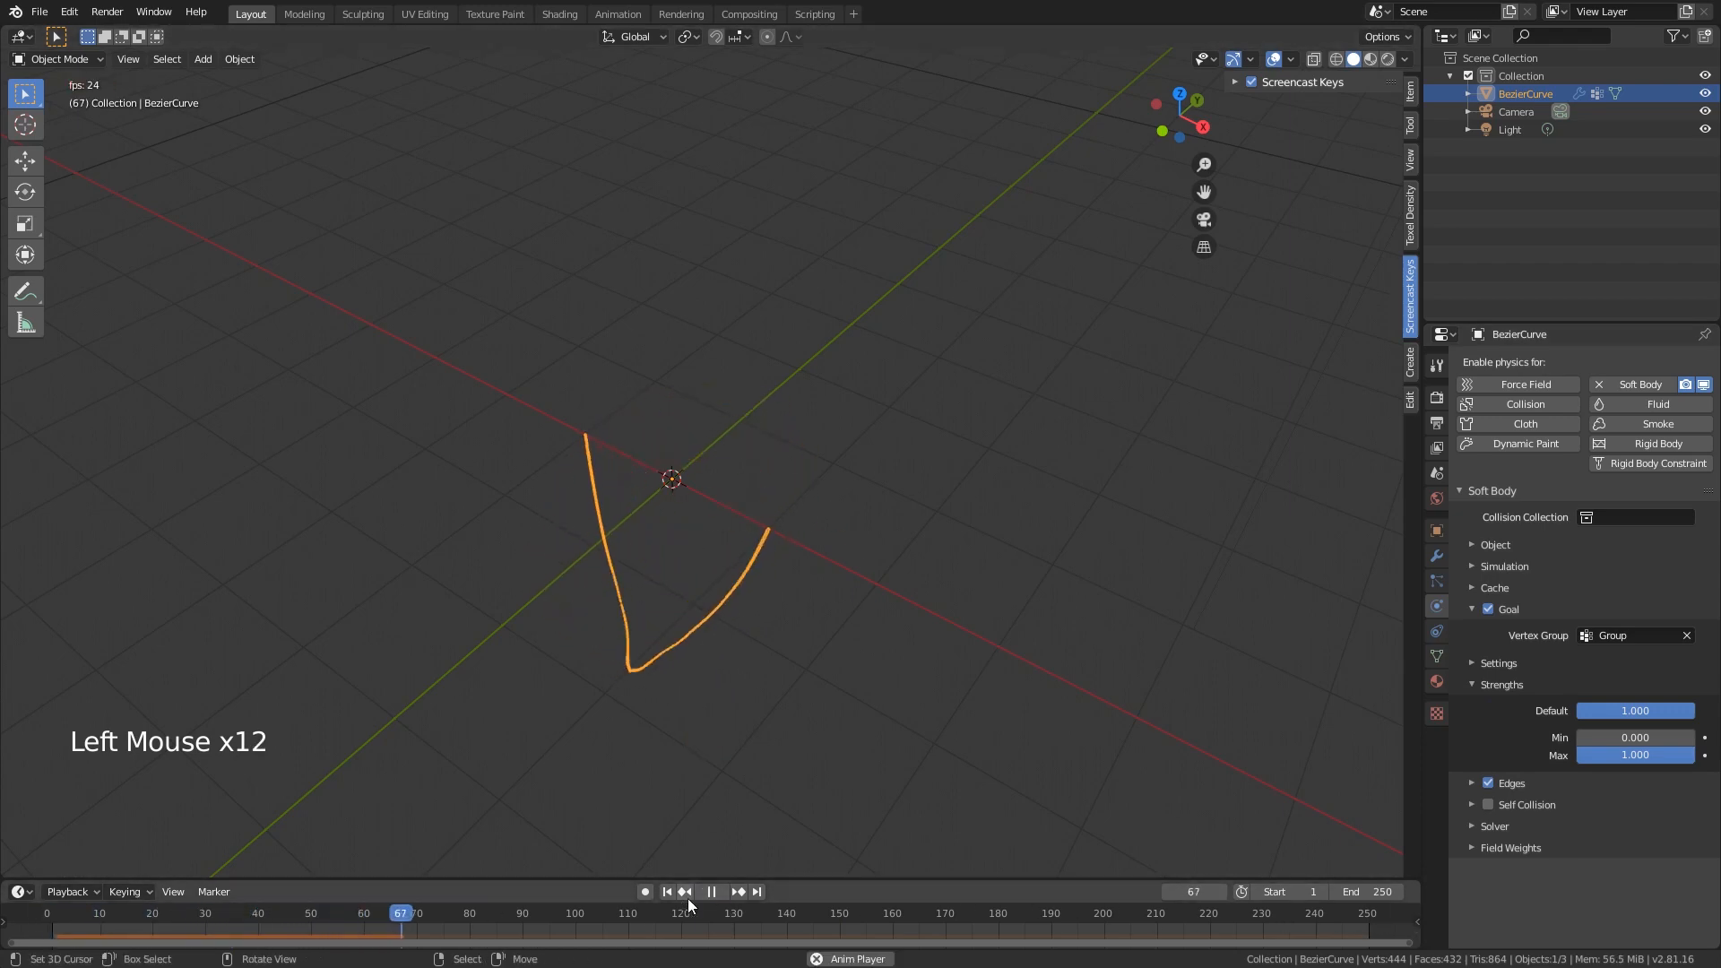
{"action": "left_click", "coordinate": [711, 891]}
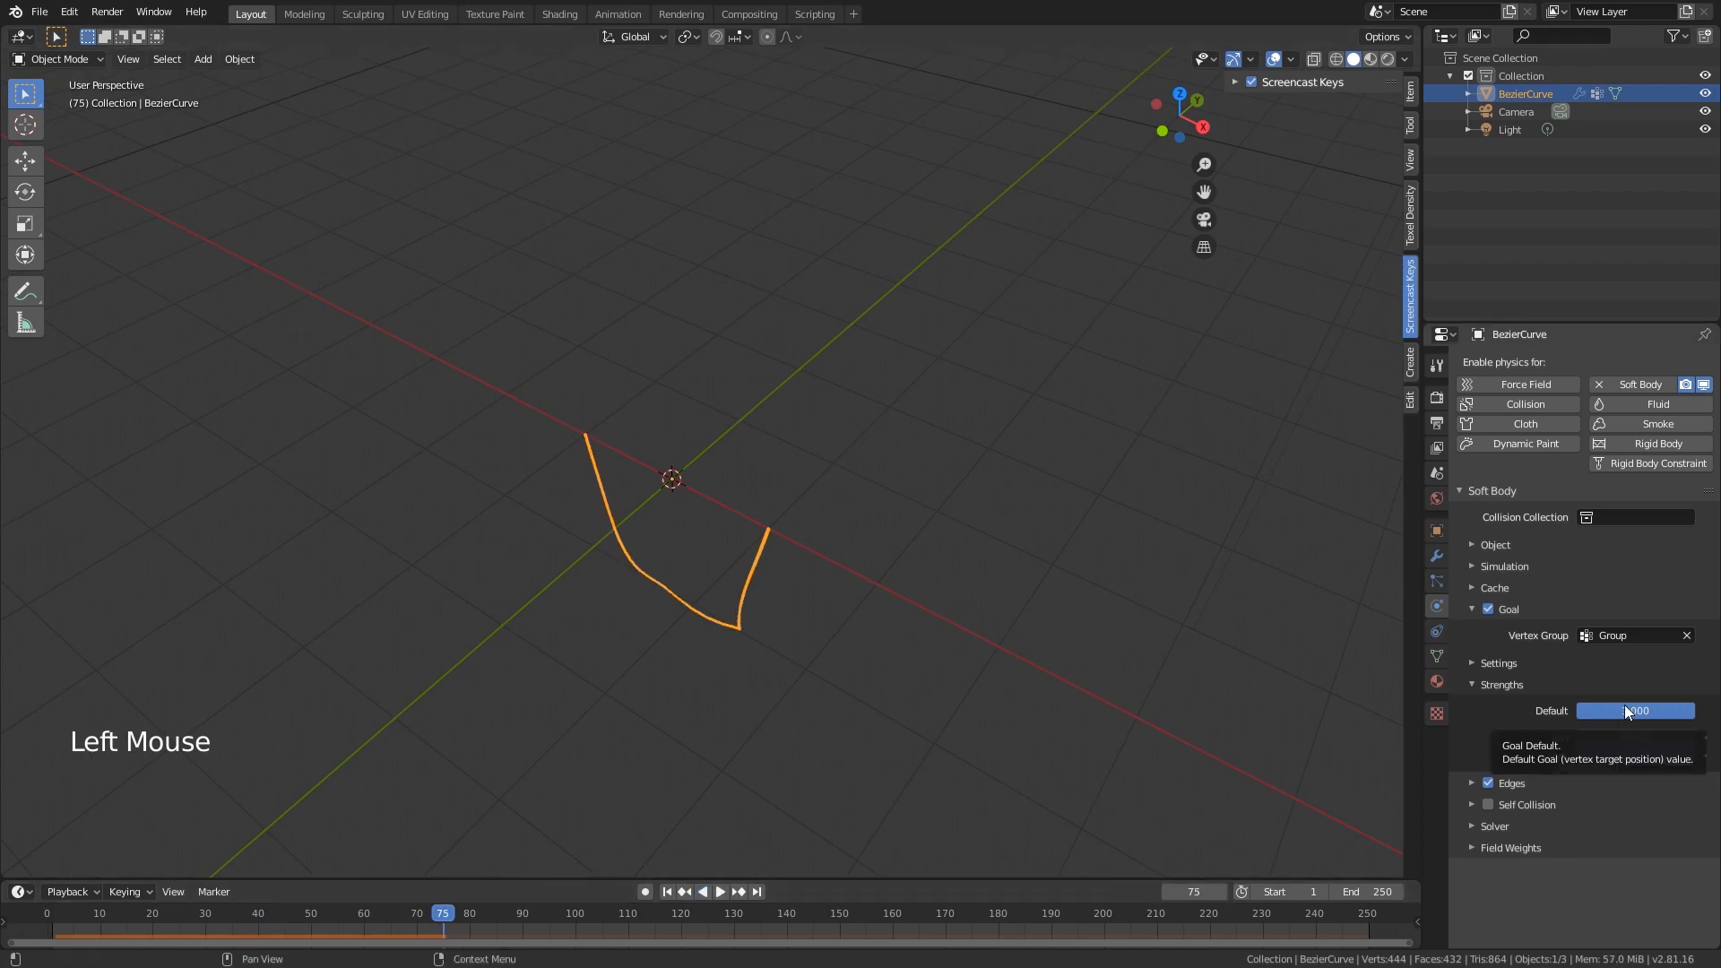
{"action": "middle_click_drag", "start_coordinate": [843, 547], "coordinate": [861, 541]}
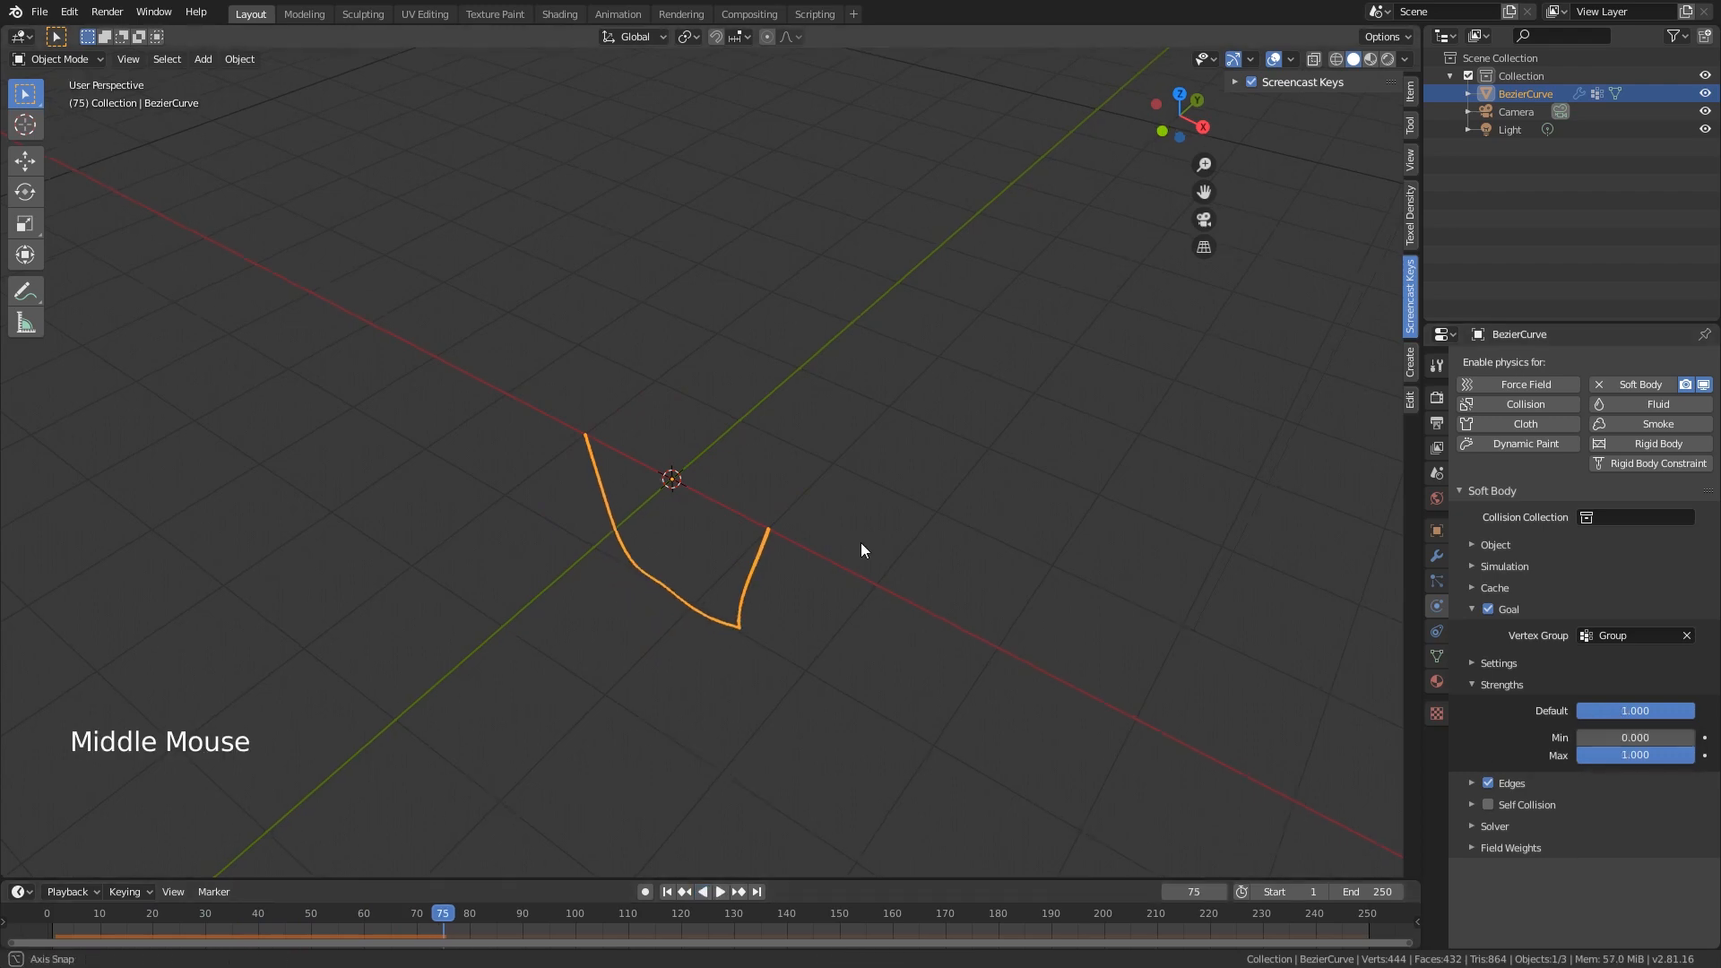
{"action": "scroll", "coordinate": [876, 538], "scroll_direction": "up", "scroll_amount": 4}
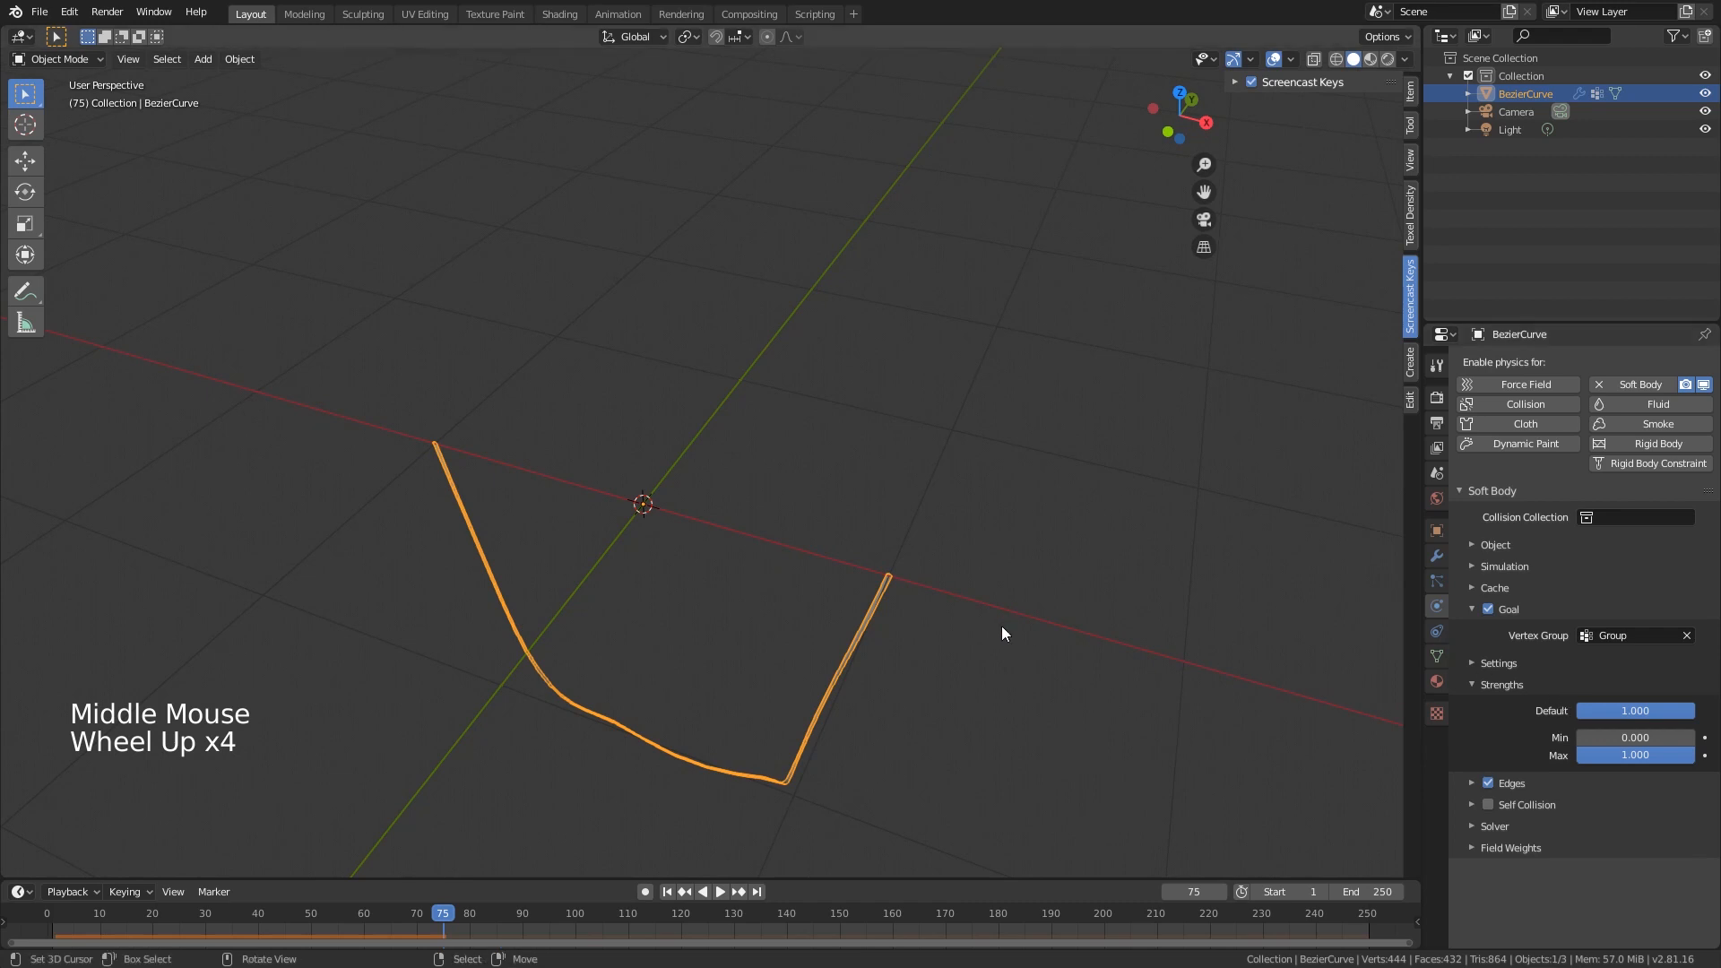
{"action": "left_click", "coordinate": [1524, 609]}
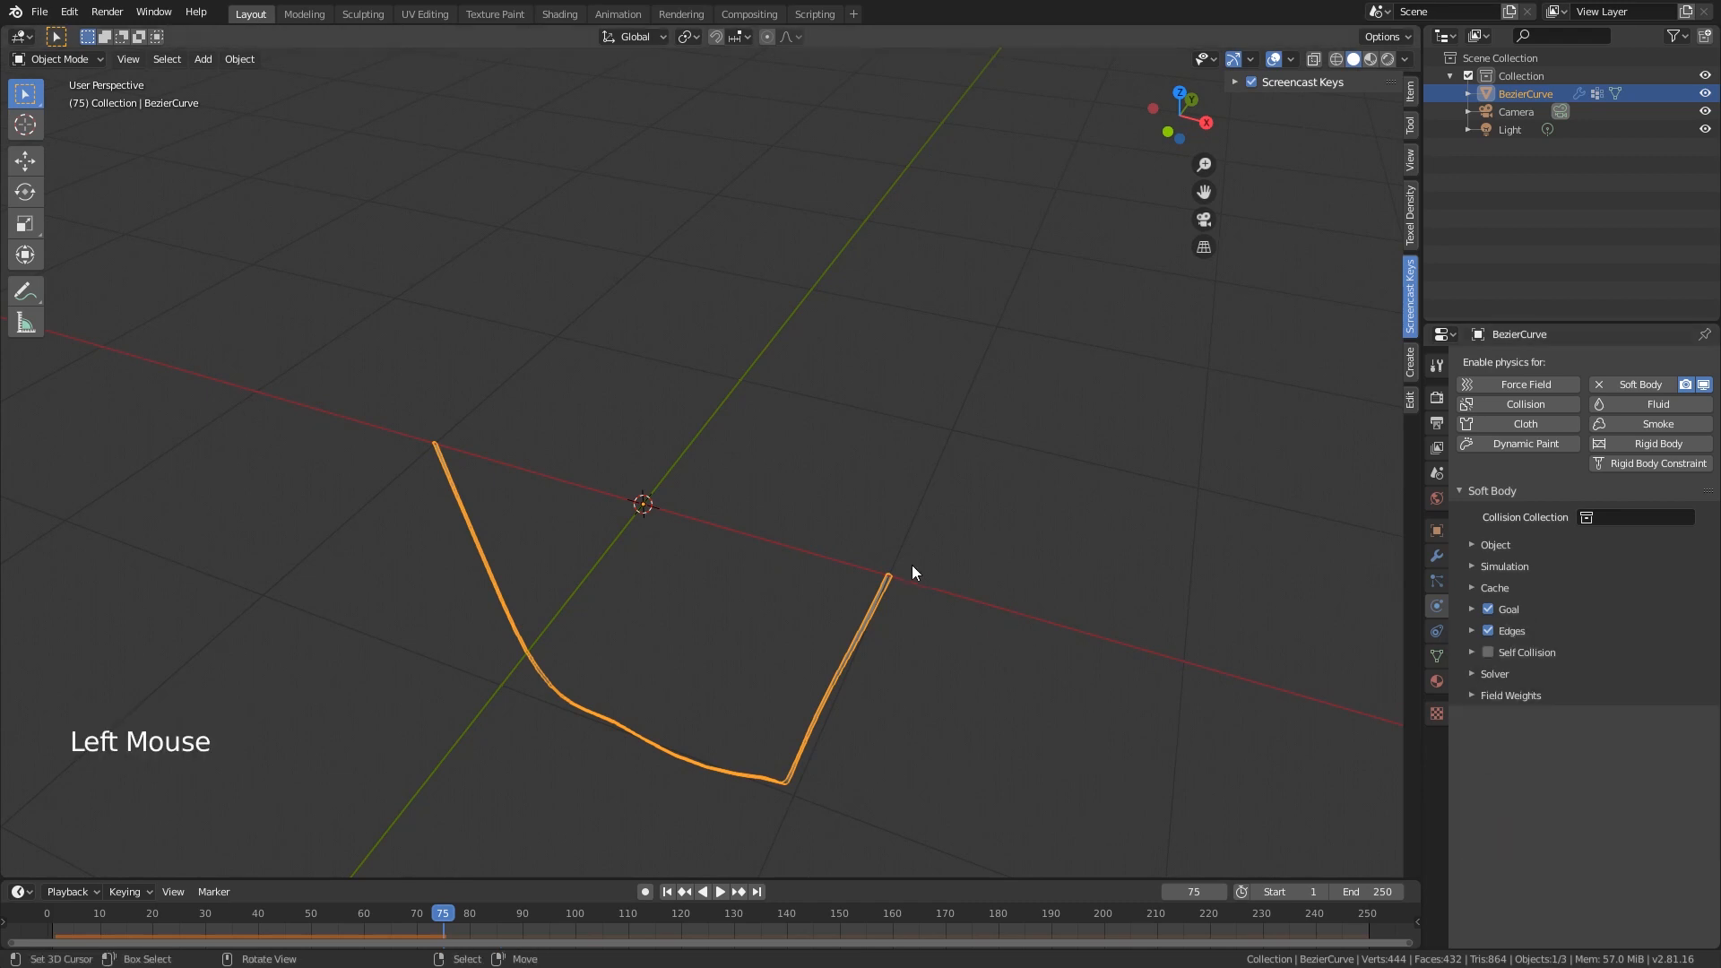
{"action": "left_click", "coordinate": [722, 892]}
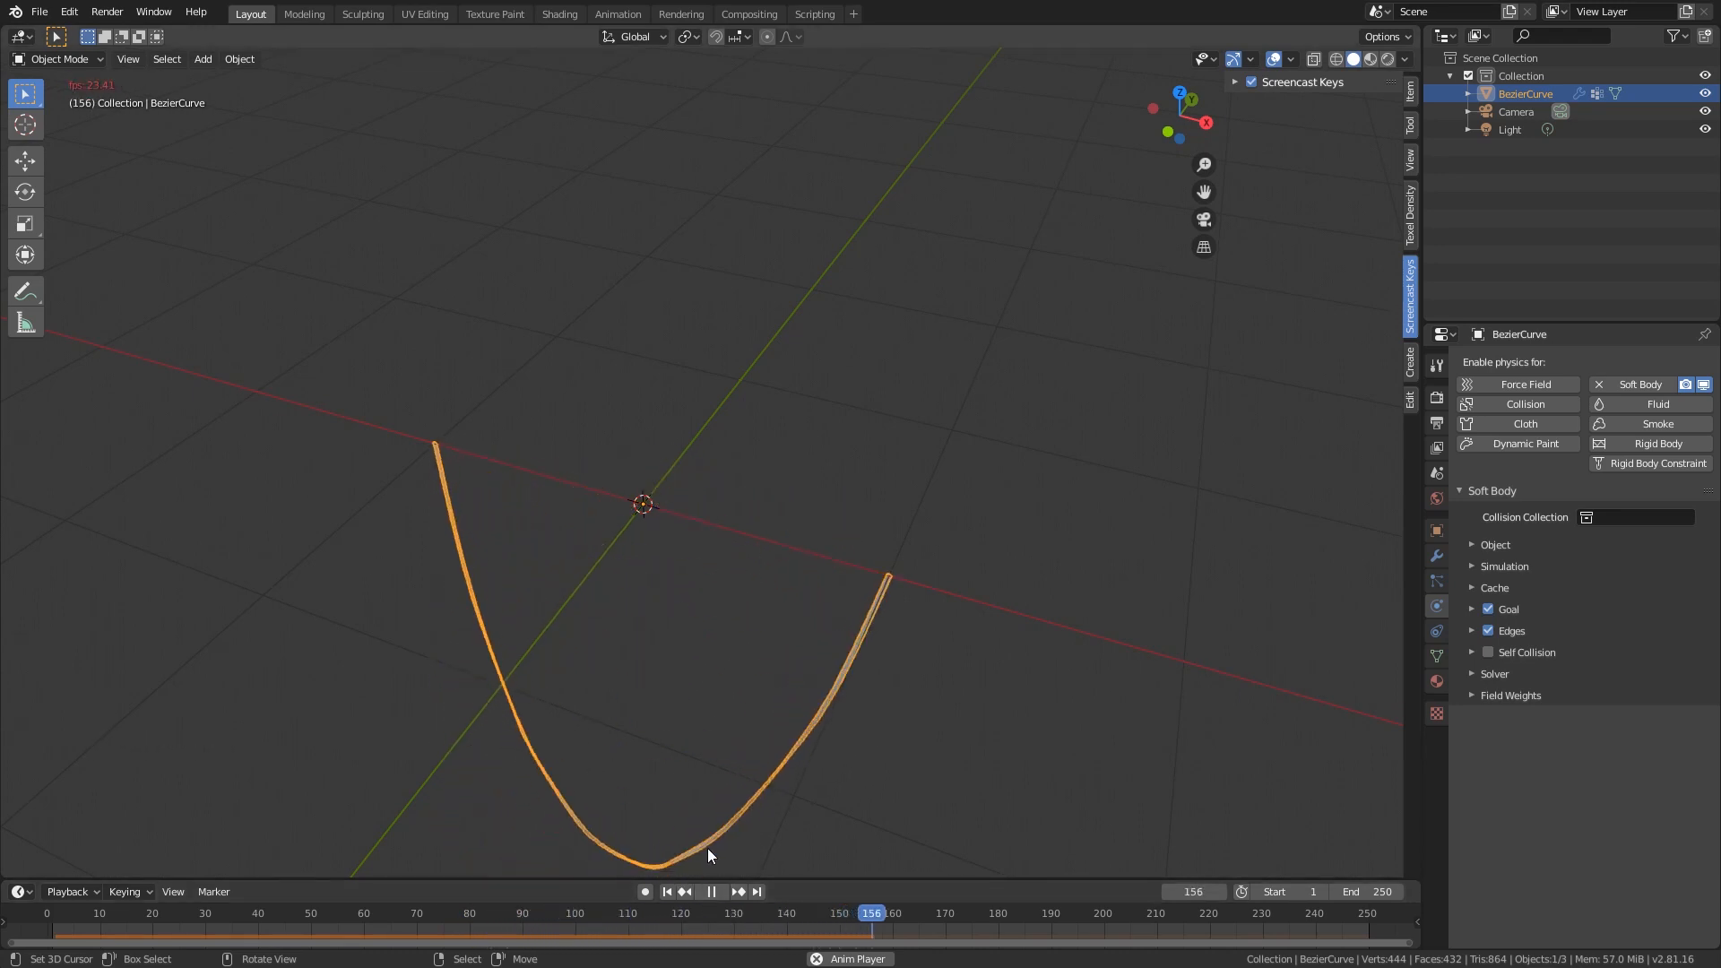
{"action": "left_click", "coordinate": [714, 890]}
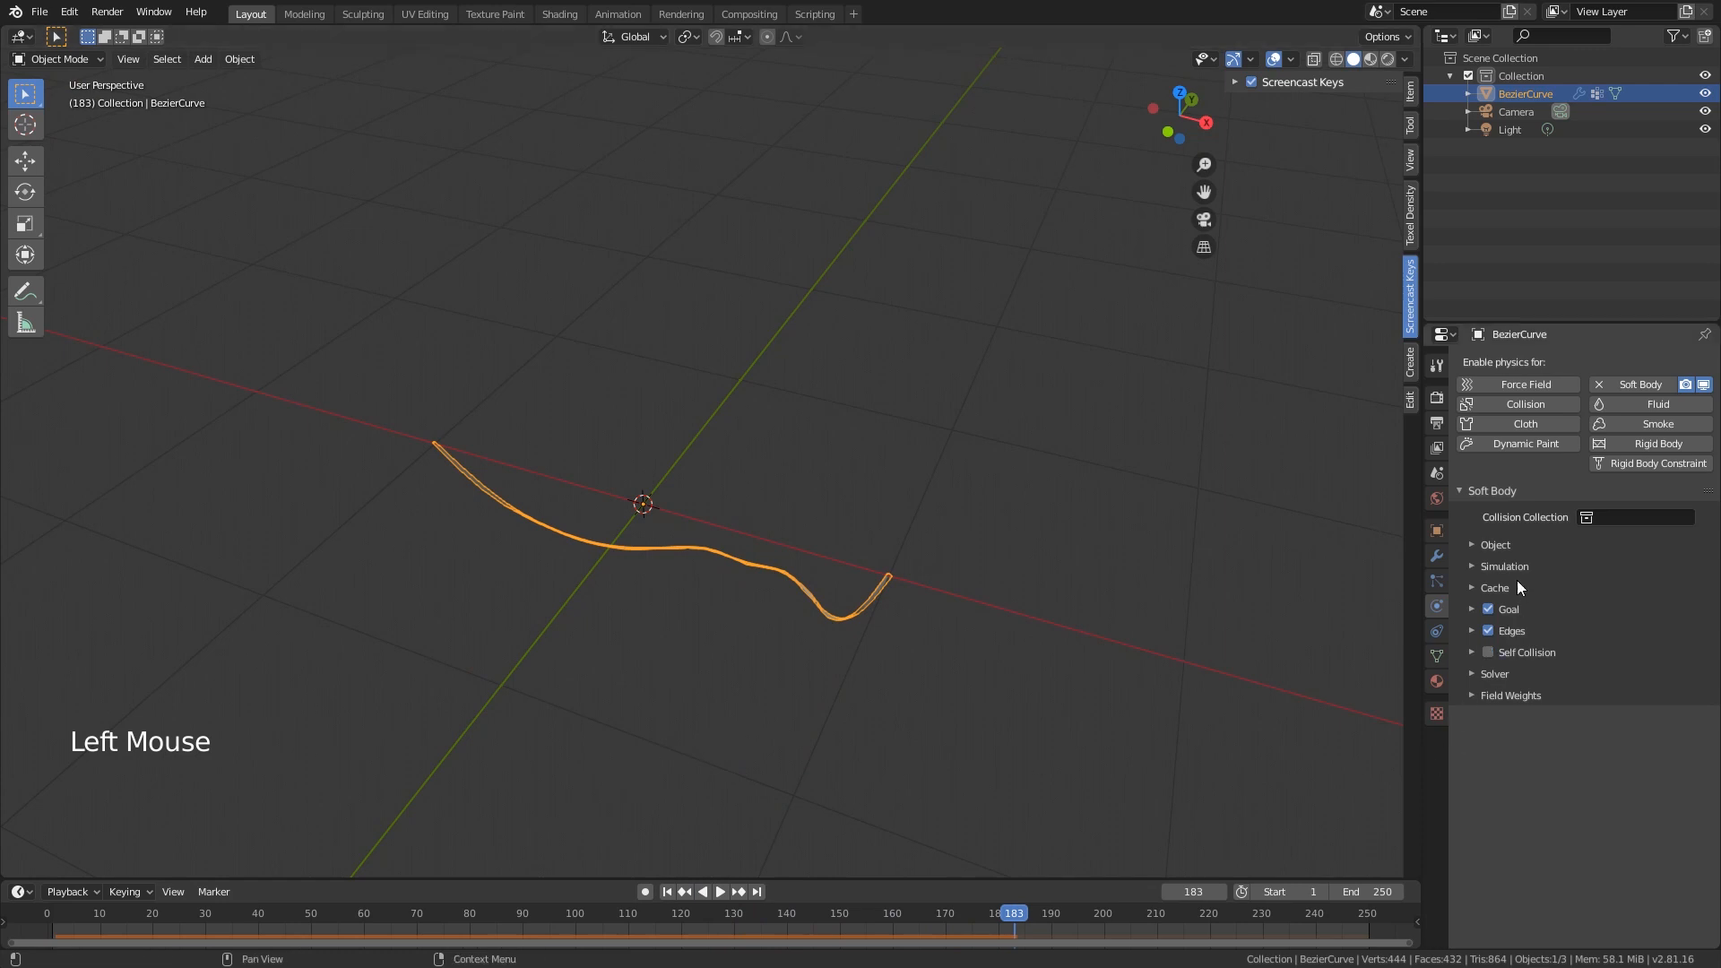
- Set the soft body object's Mass to 0.1 kg
{"action": "left_click", "coordinate": [1510, 546]}
{"action": "left_click", "coordinate": [1510, 546]}
{"action": "double_click", "coordinate": [1510, 546]}
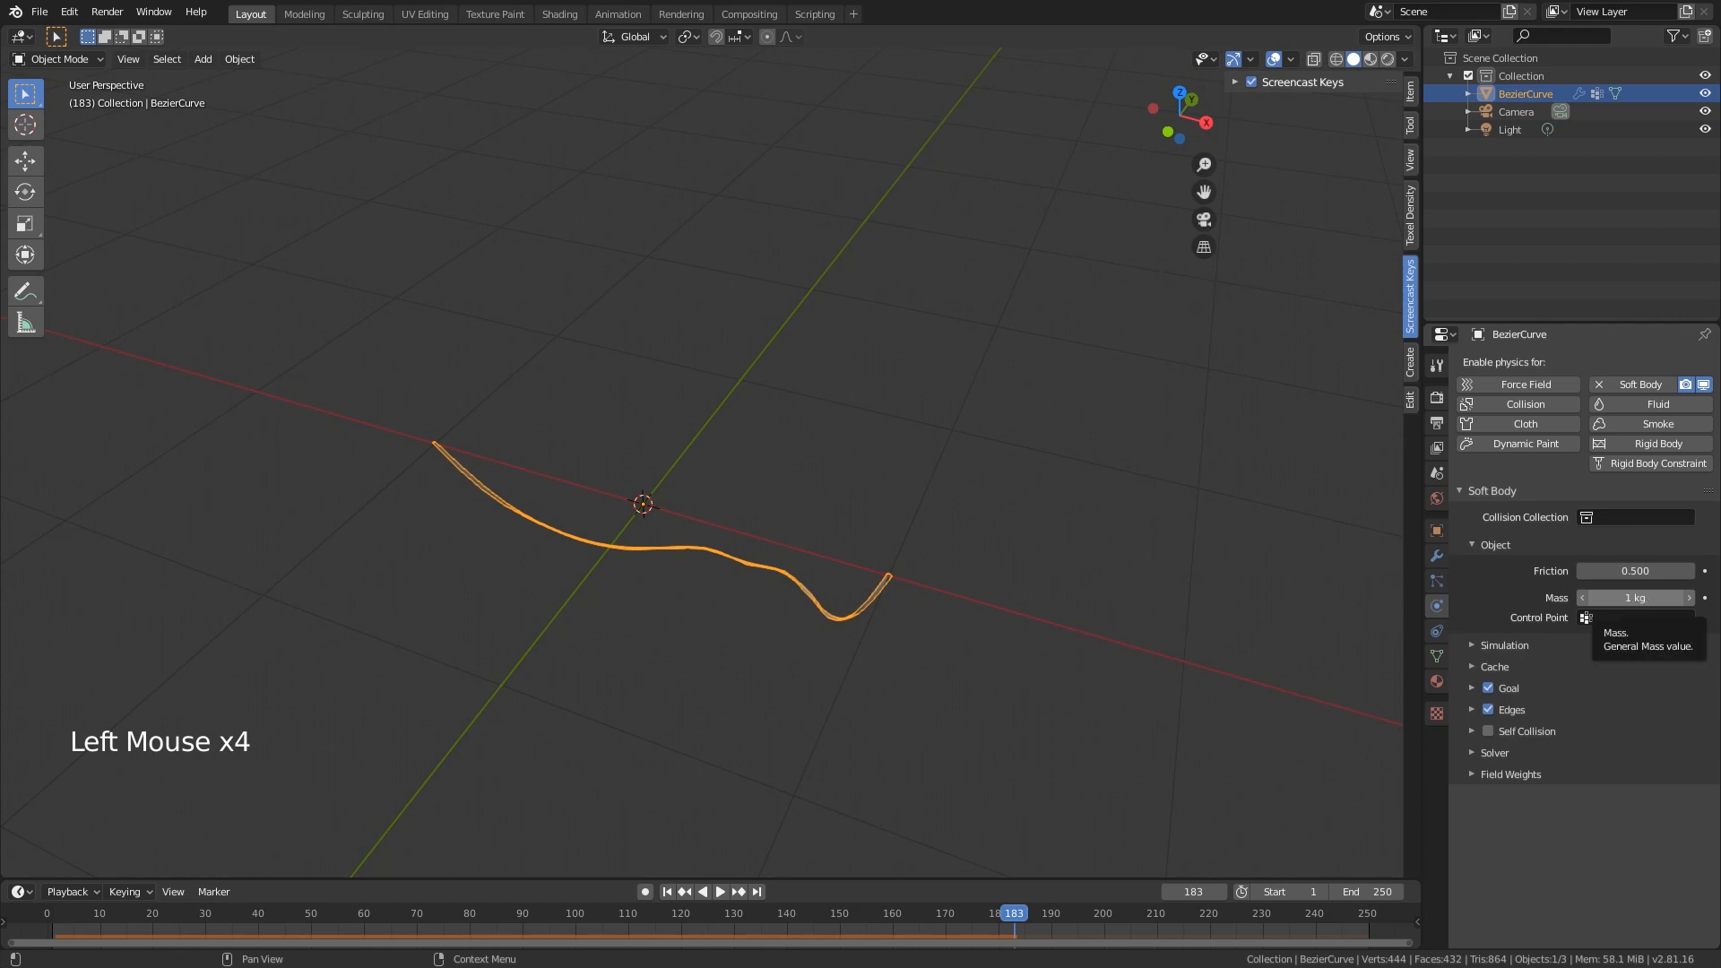
{"action": "left_click", "coordinate": [1644, 599]}
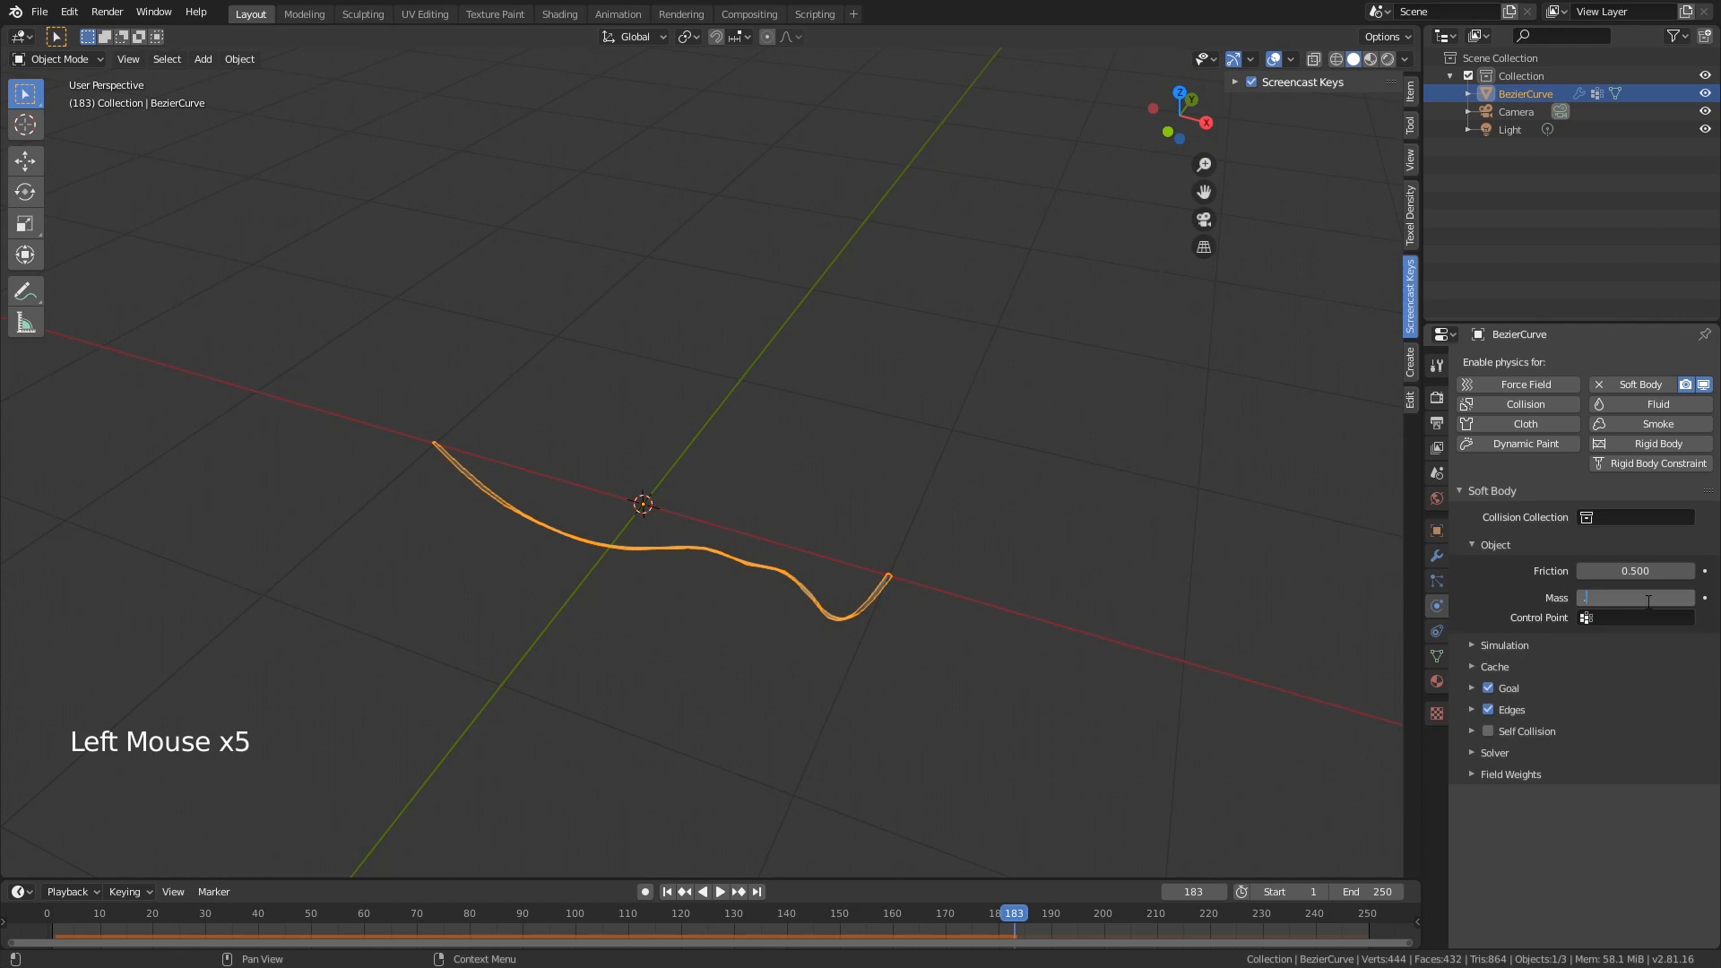
{"action": "type", "text": "0.1"}
{"action": "key", "text": "Return"}
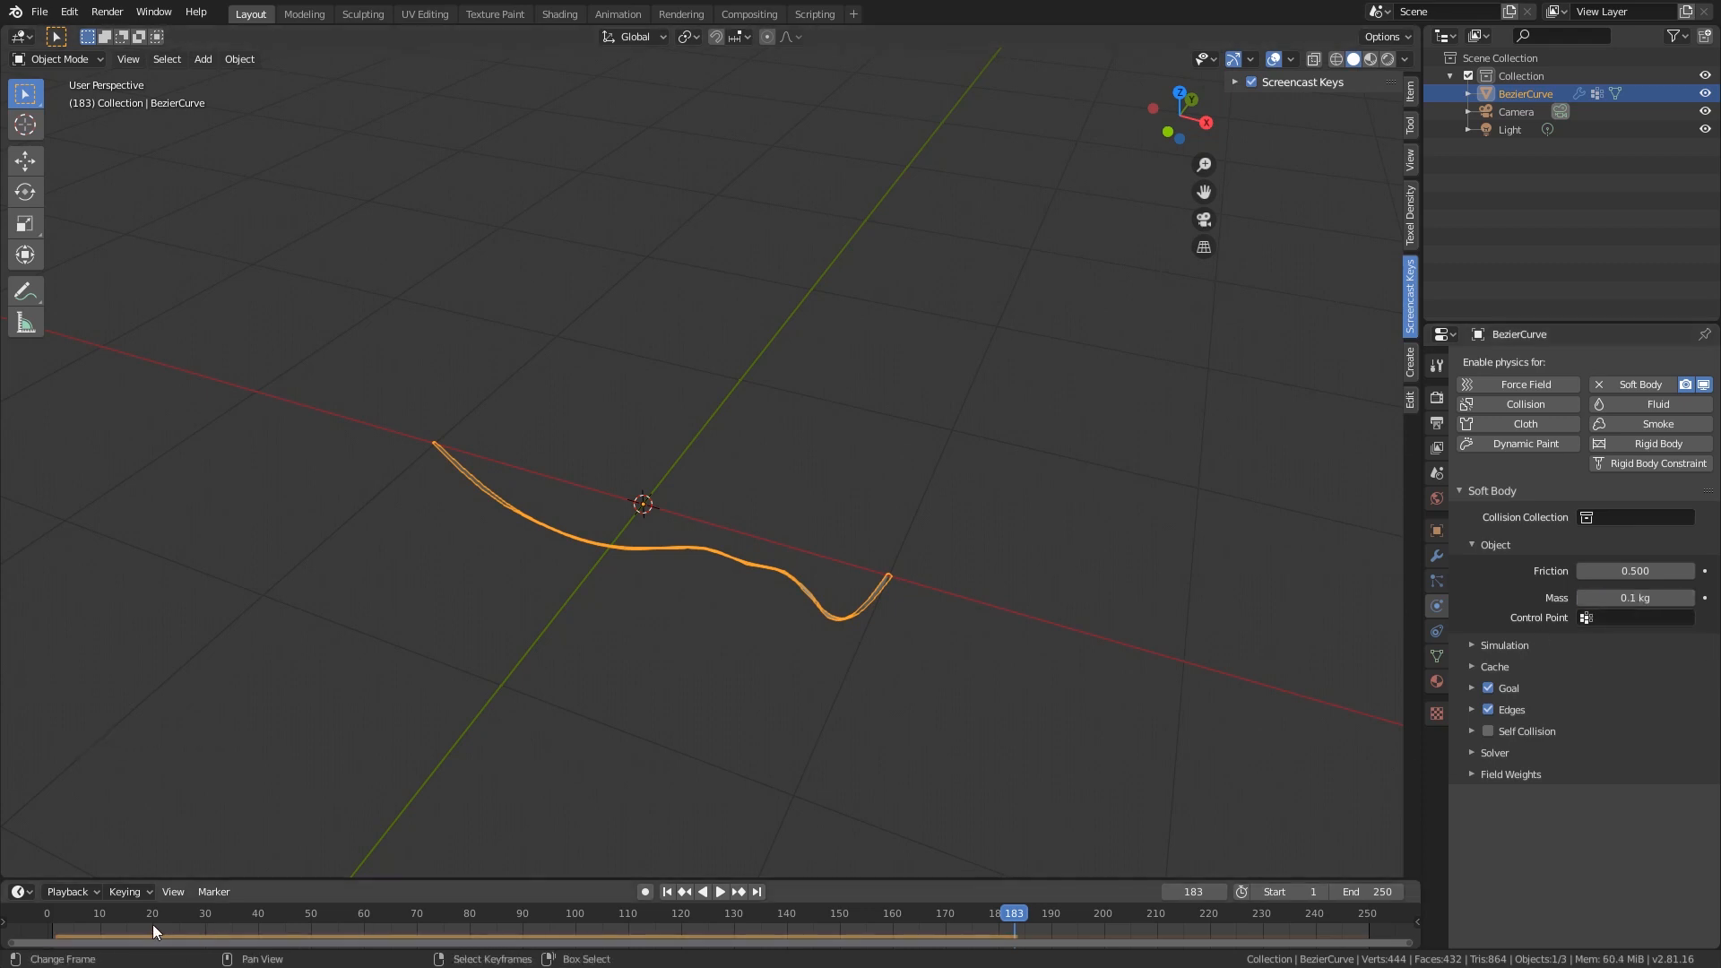
- Play the simulation from frame 0 with the reduced mass, stop at frame 100, and inspect the tube's lowest section up close
{"action": "left_click_drag", "start_coordinate": [152, 927], "coordinate": [1232, 929]}
{"action": "left_click", "coordinate": [719, 891]}
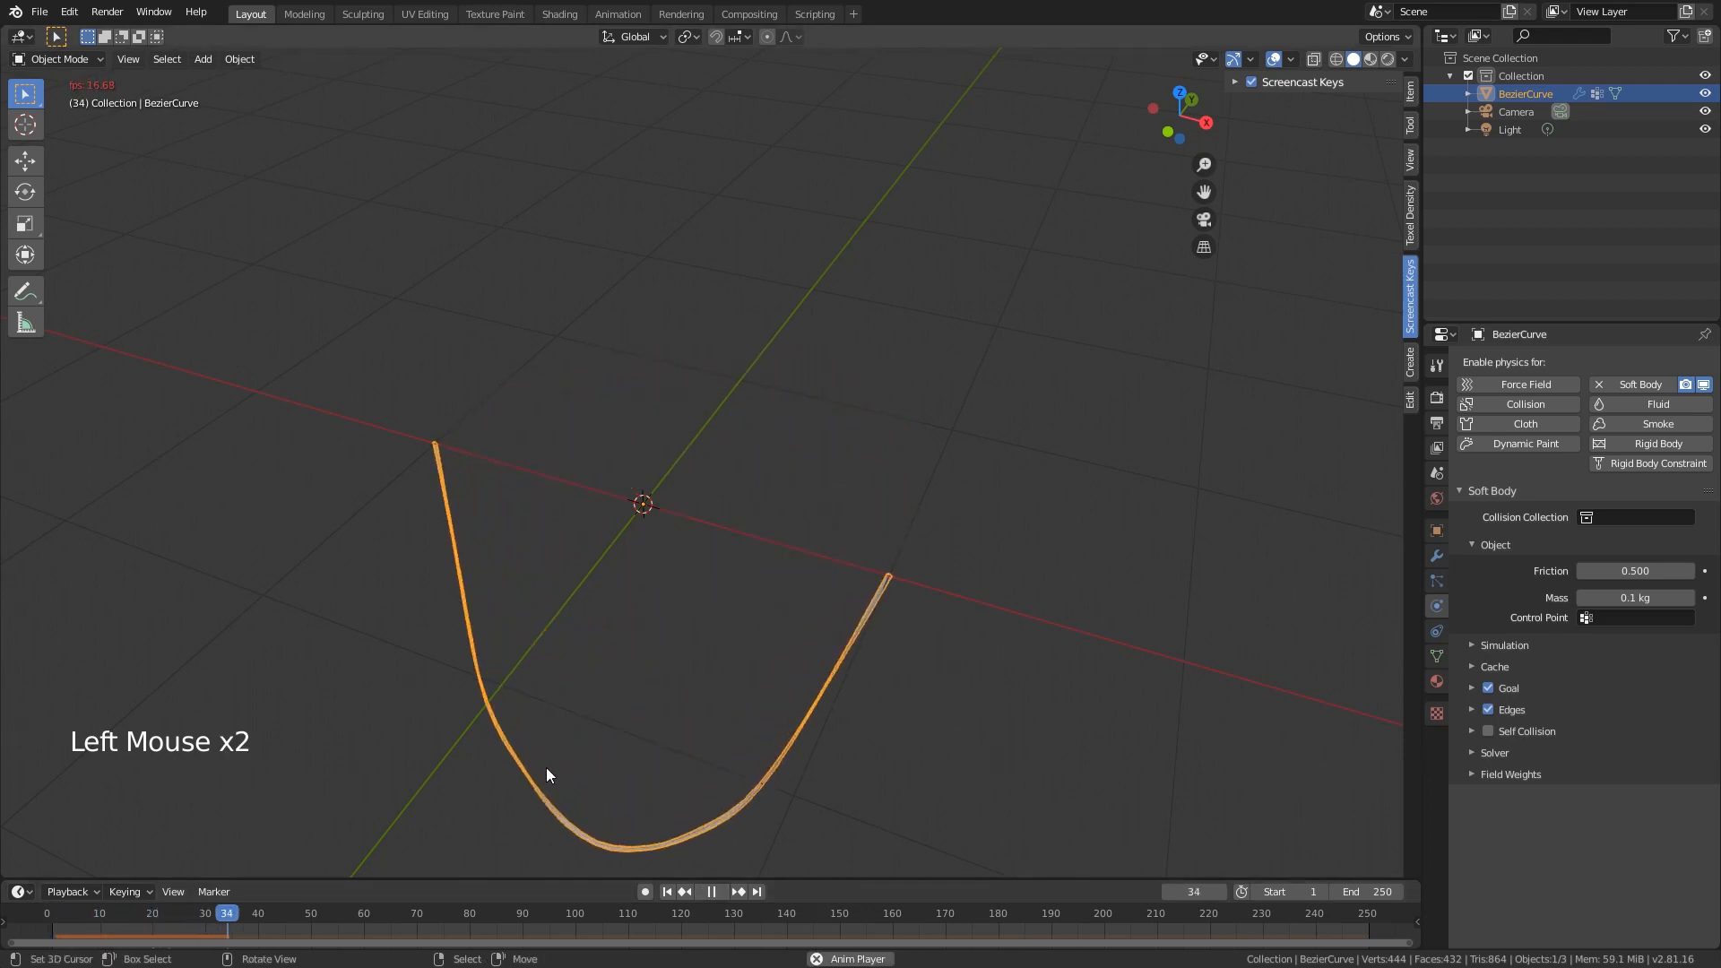
{"action": "left_click", "coordinate": [710, 893]}
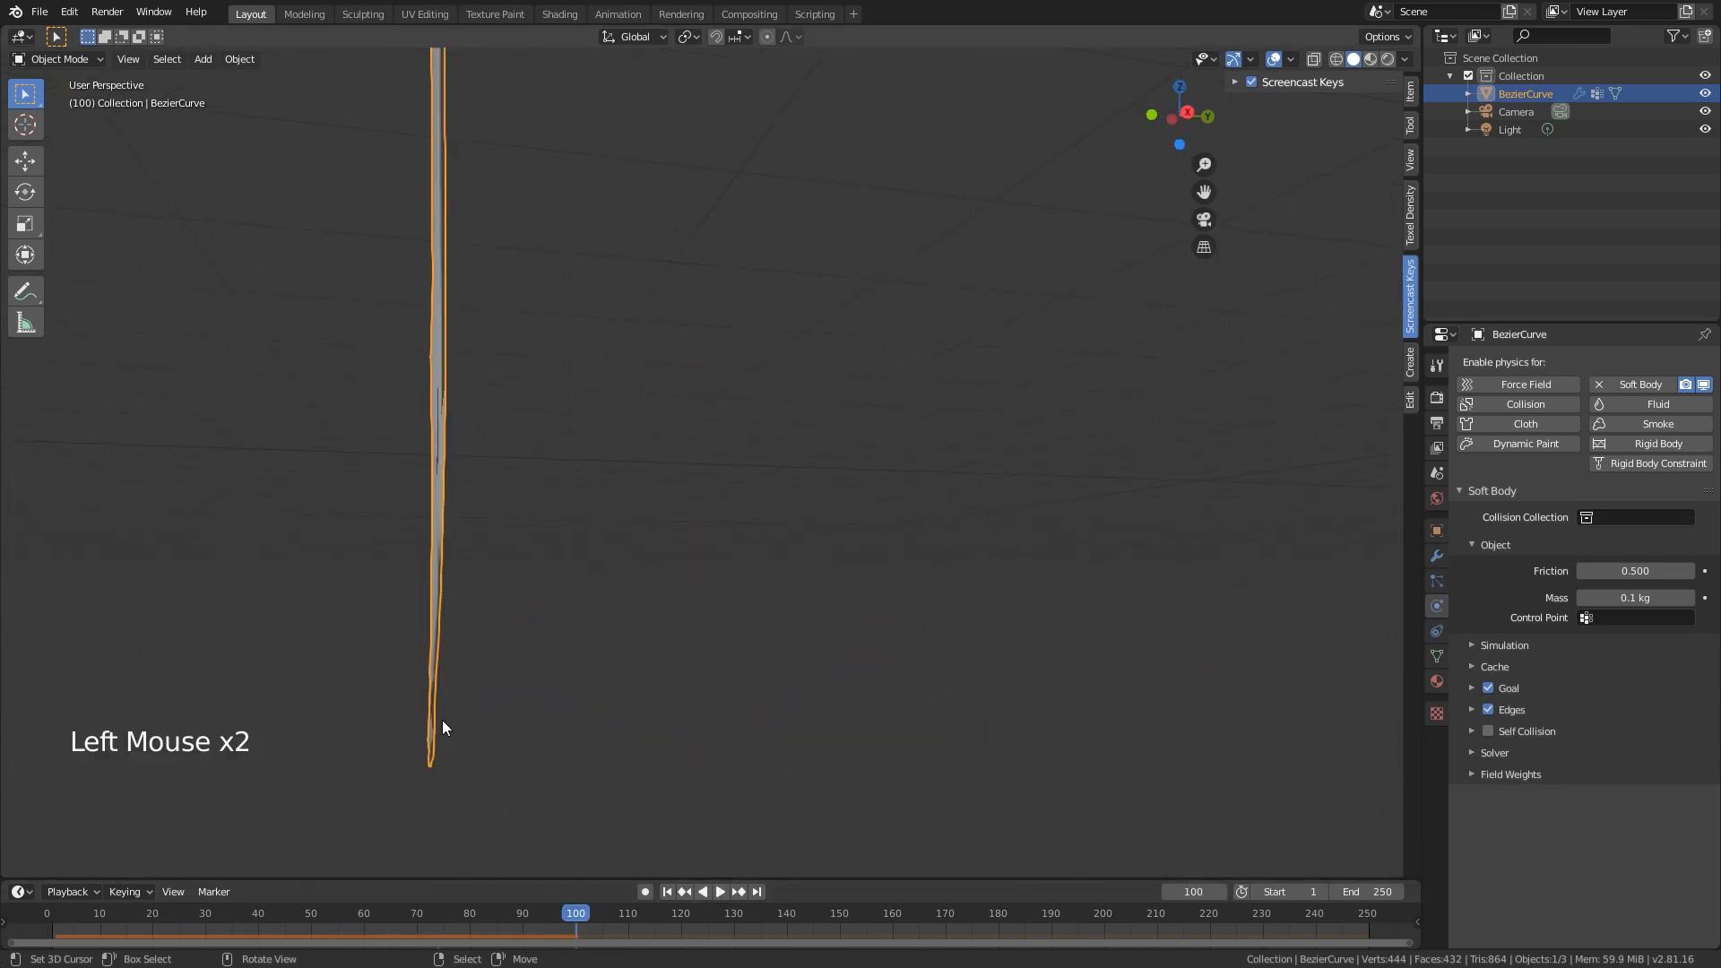
{"action": "middle_click_drag", "start_coordinate": [437, 734], "coordinate": [643, 697]}
{"action": "scroll", "coordinate": [643, 697], "scroll_direction": "up", "scroll_amount": 3}
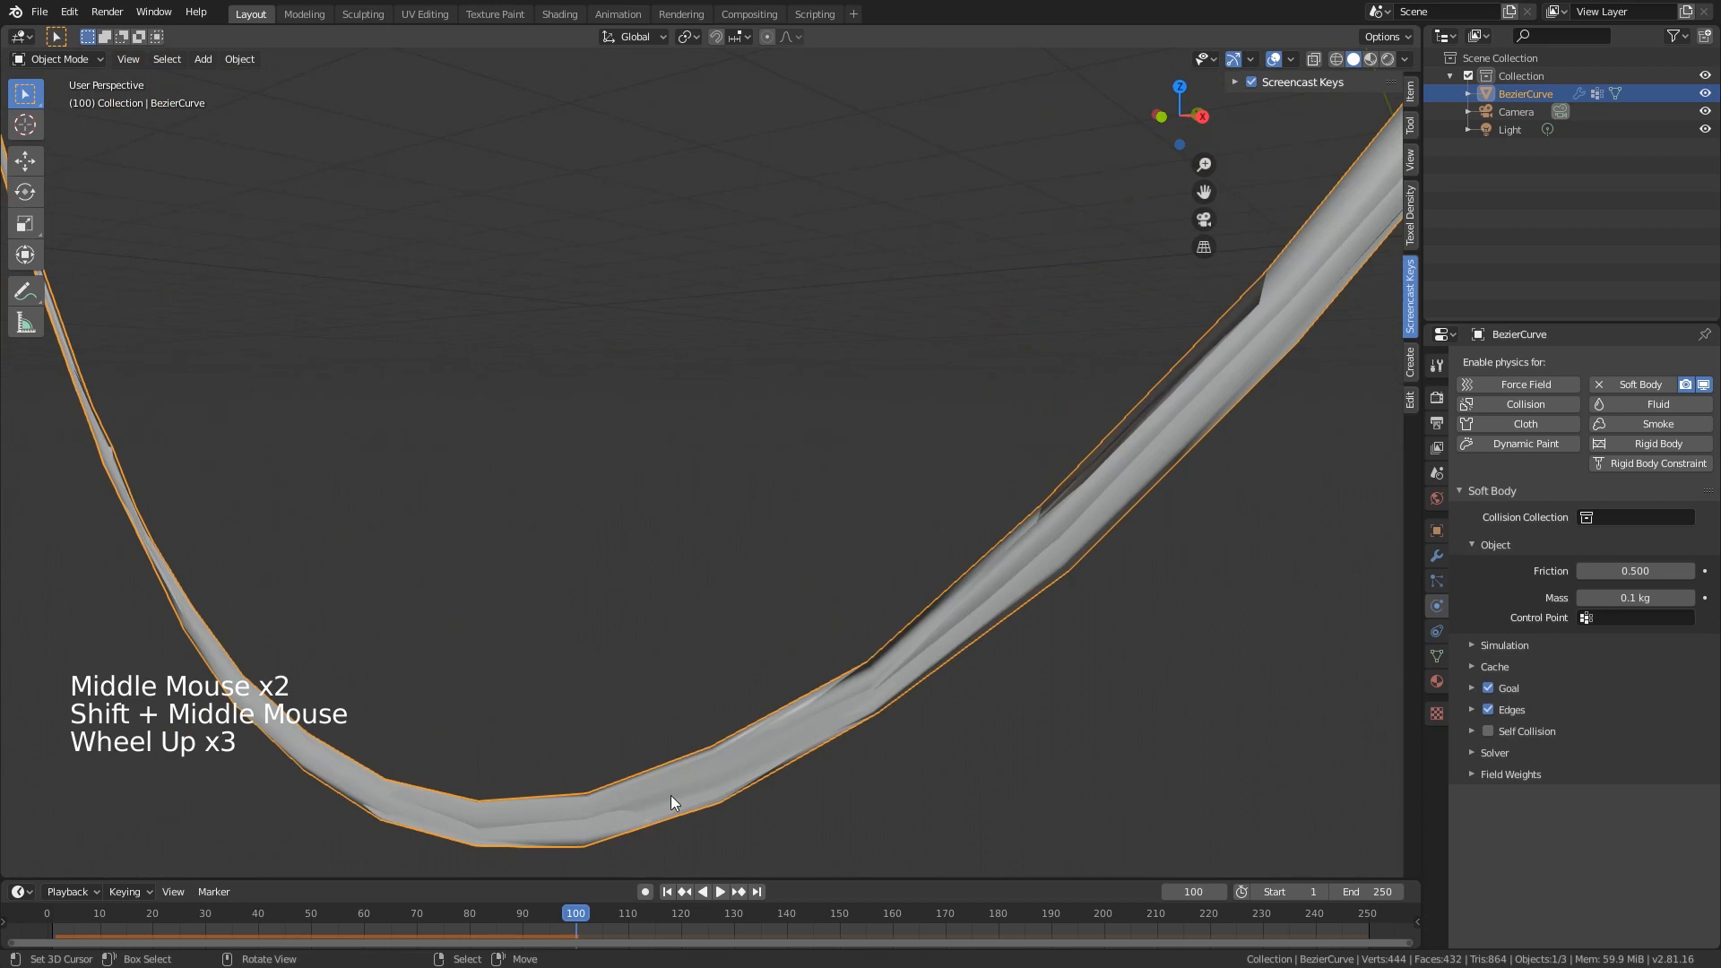
- Enable Self Collision for the tube's soft body and show its settings
{"action": "scroll", "coordinate": [674, 800], "scroll_direction": "down", "scroll_amount": 4}
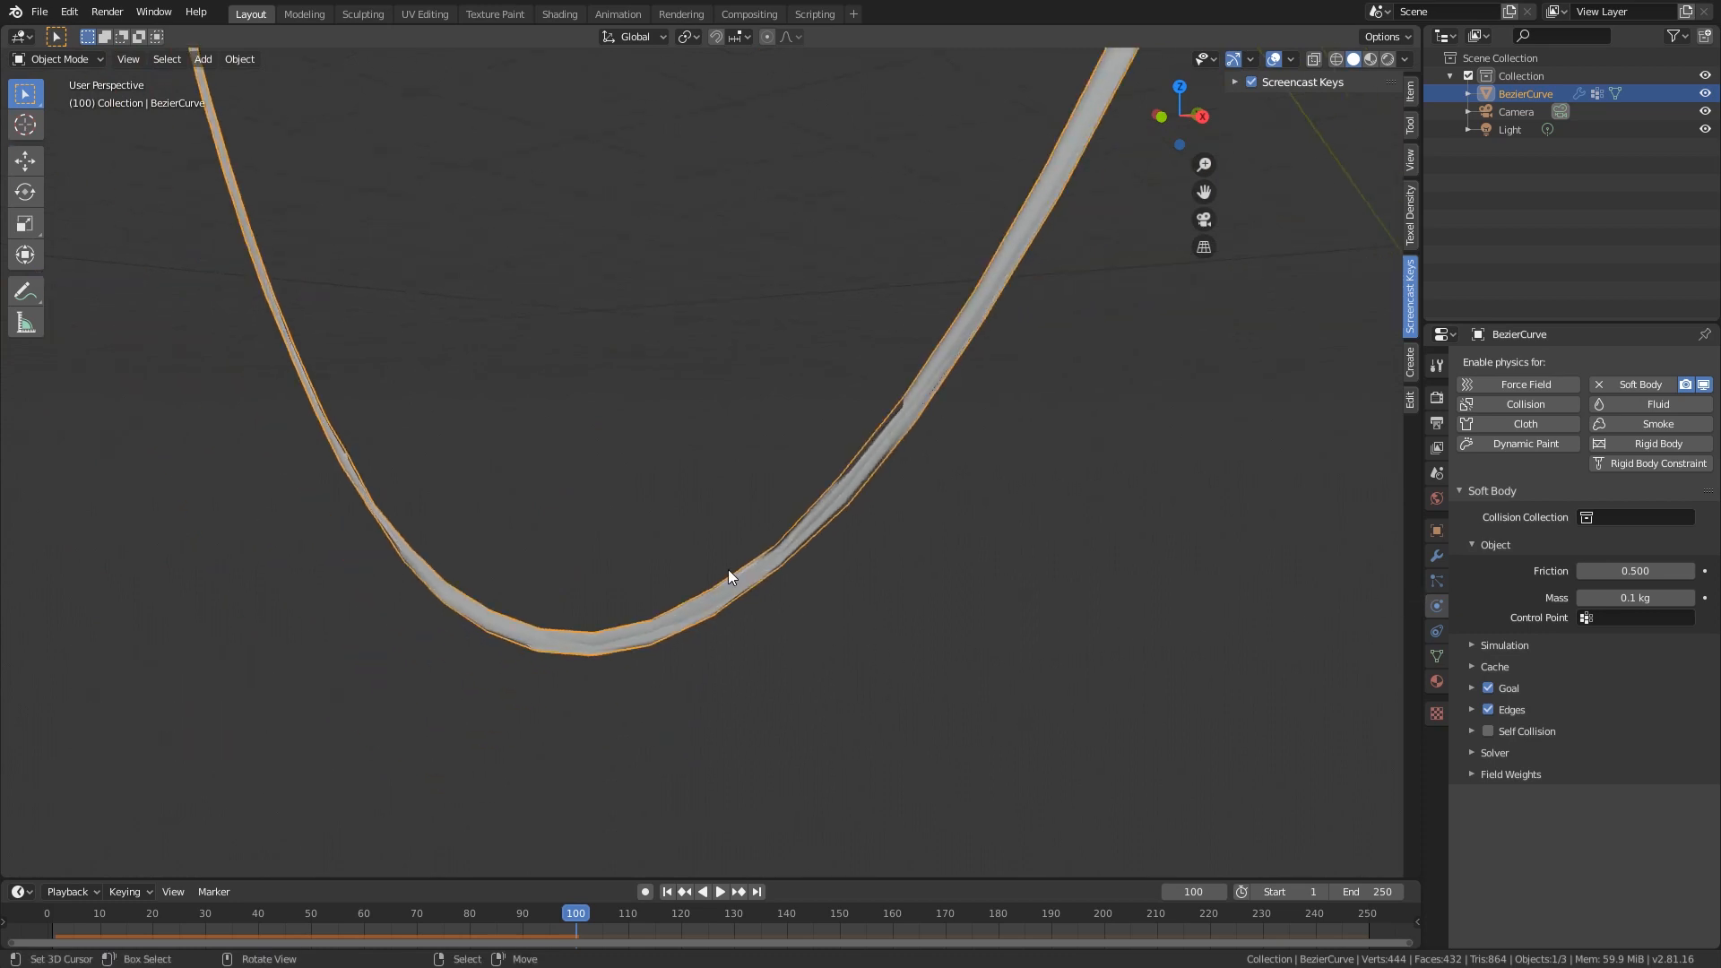
{"action": "left_click", "coordinate": [1489, 730]}
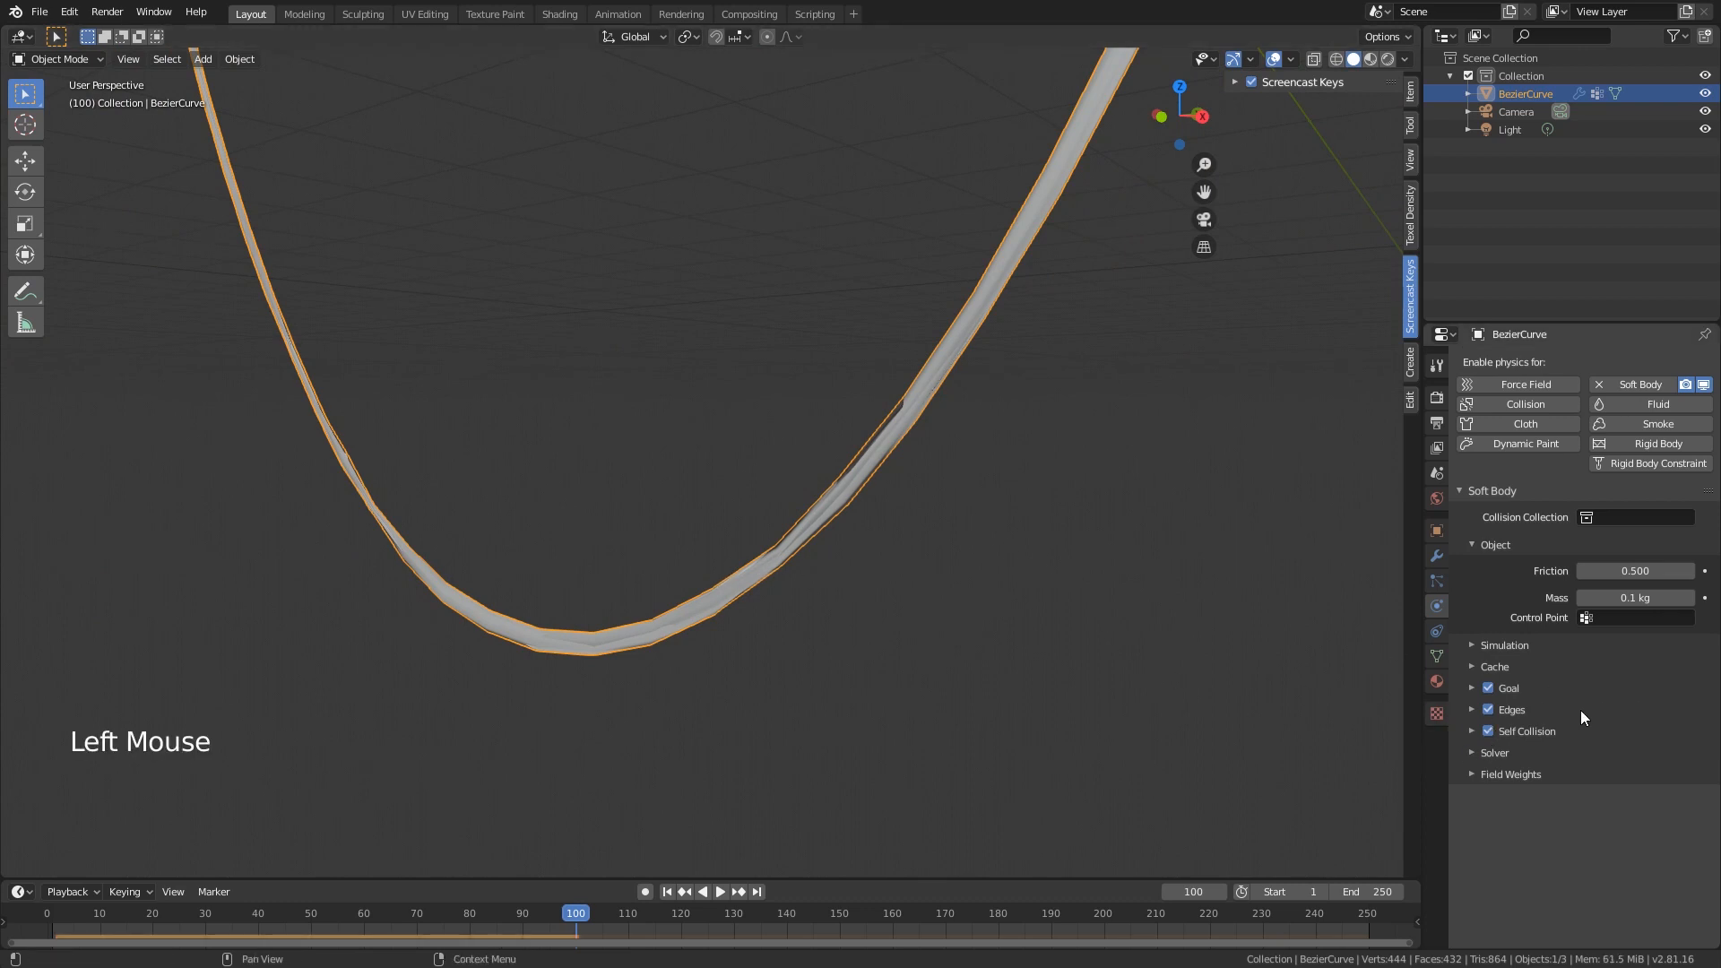
{"action": "left_click", "coordinate": [1558, 730]}
- Replay the simulation from frame 0 with self collision active, stopping at frame 15 with the whole tube in view
{"action": "scroll", "coordinate": [986, 421], "scroll_direction": "down", "scroll_amount": 5}
{"action": "middle_click_drag", "start_coordinate": [949, 351], "coordinate": [954, 632], "text": "shift"}
{"action": "scroll", "coordinate": [952, 636], "scroll_direction": "down", "scroll_amount": 1}
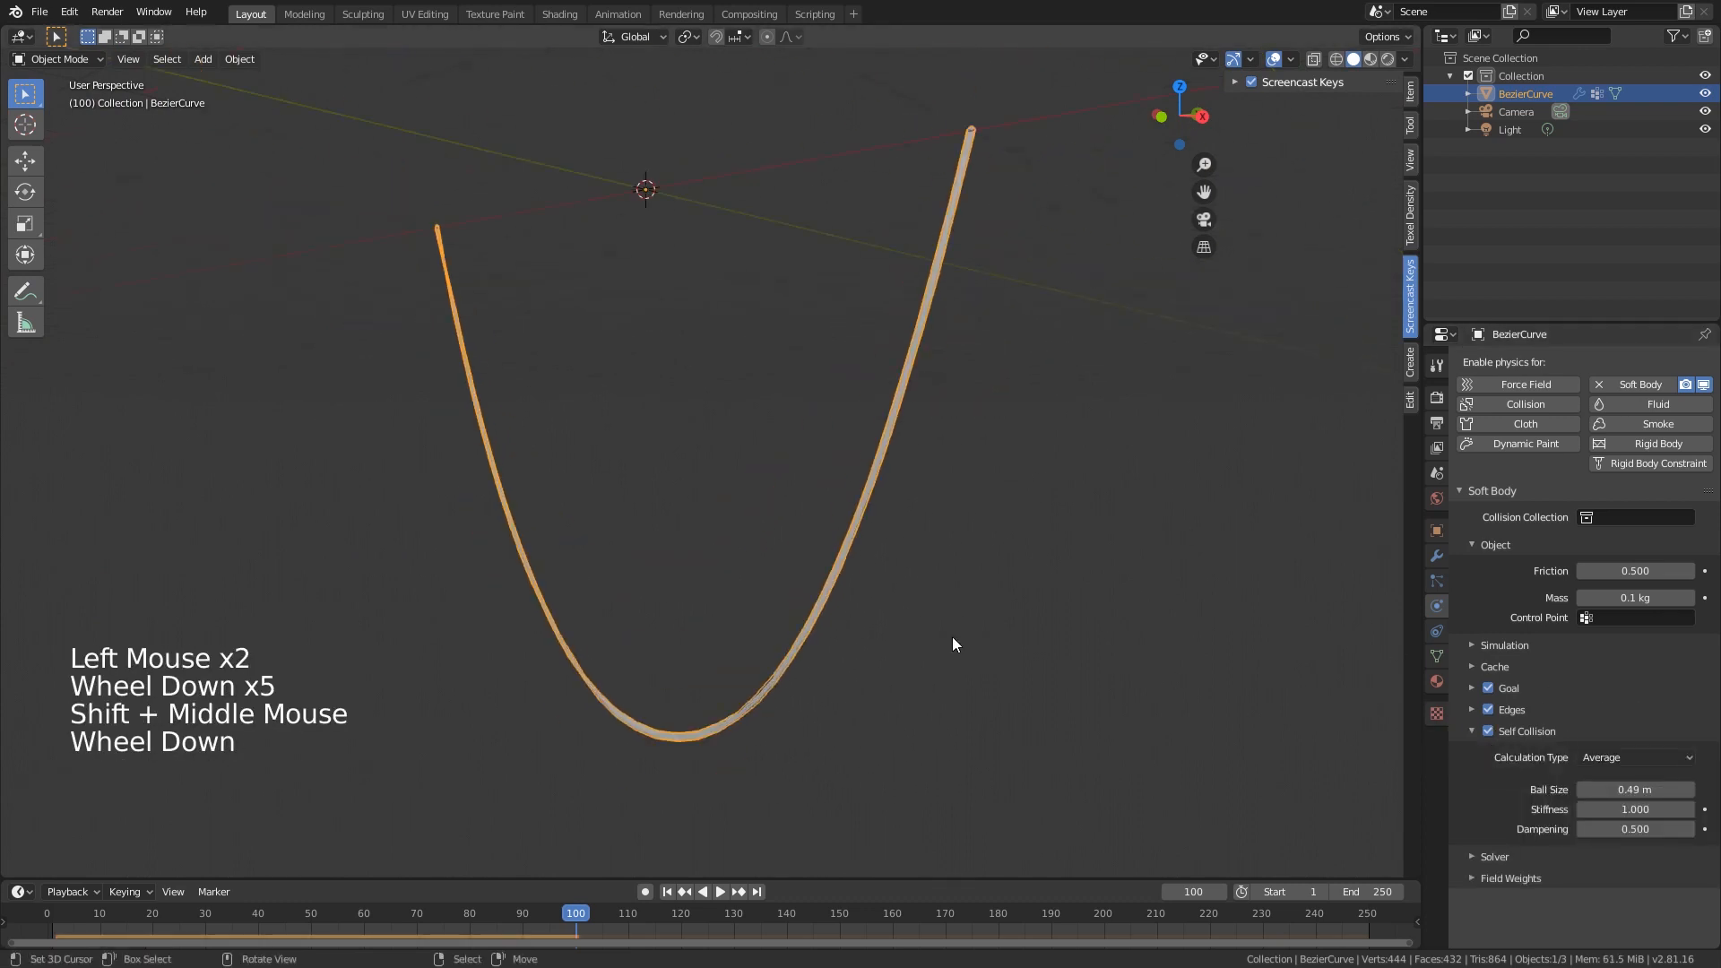
{"action": "left_click_drag", "start_coordinate": [87, 926], "coordinate": [48, 925]}
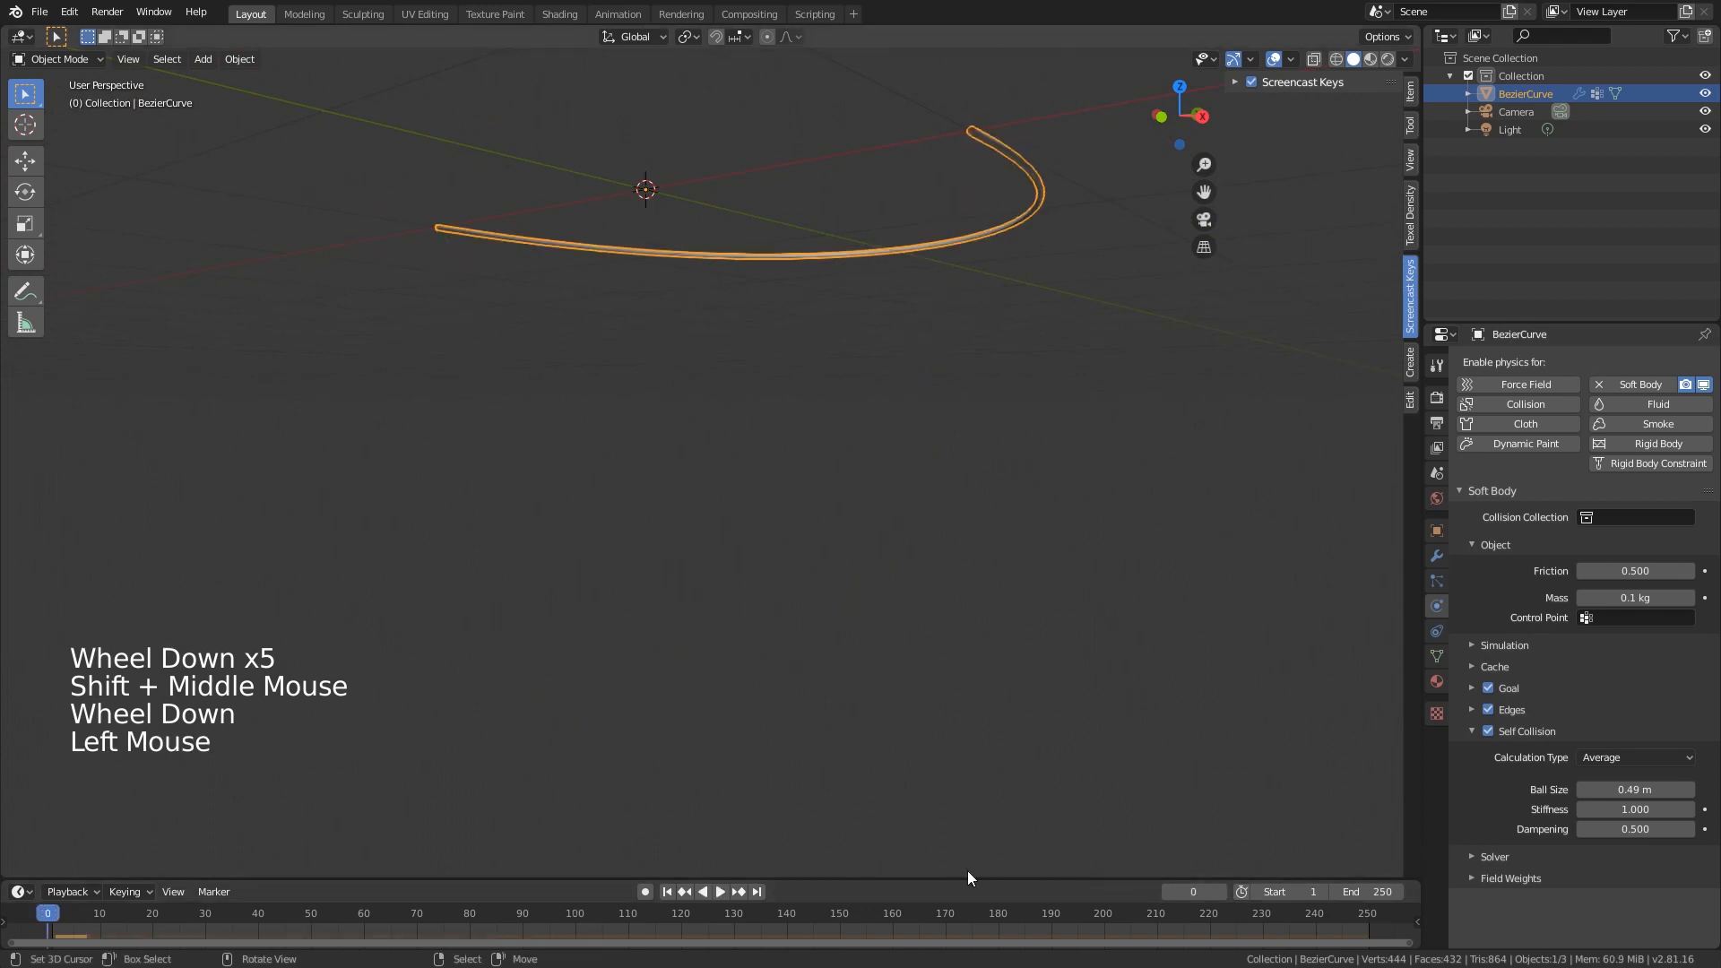
{"action": "left_click", "coordinate": [720, 892]}
{"action": "left_click", "coordinate": [721, 891]}
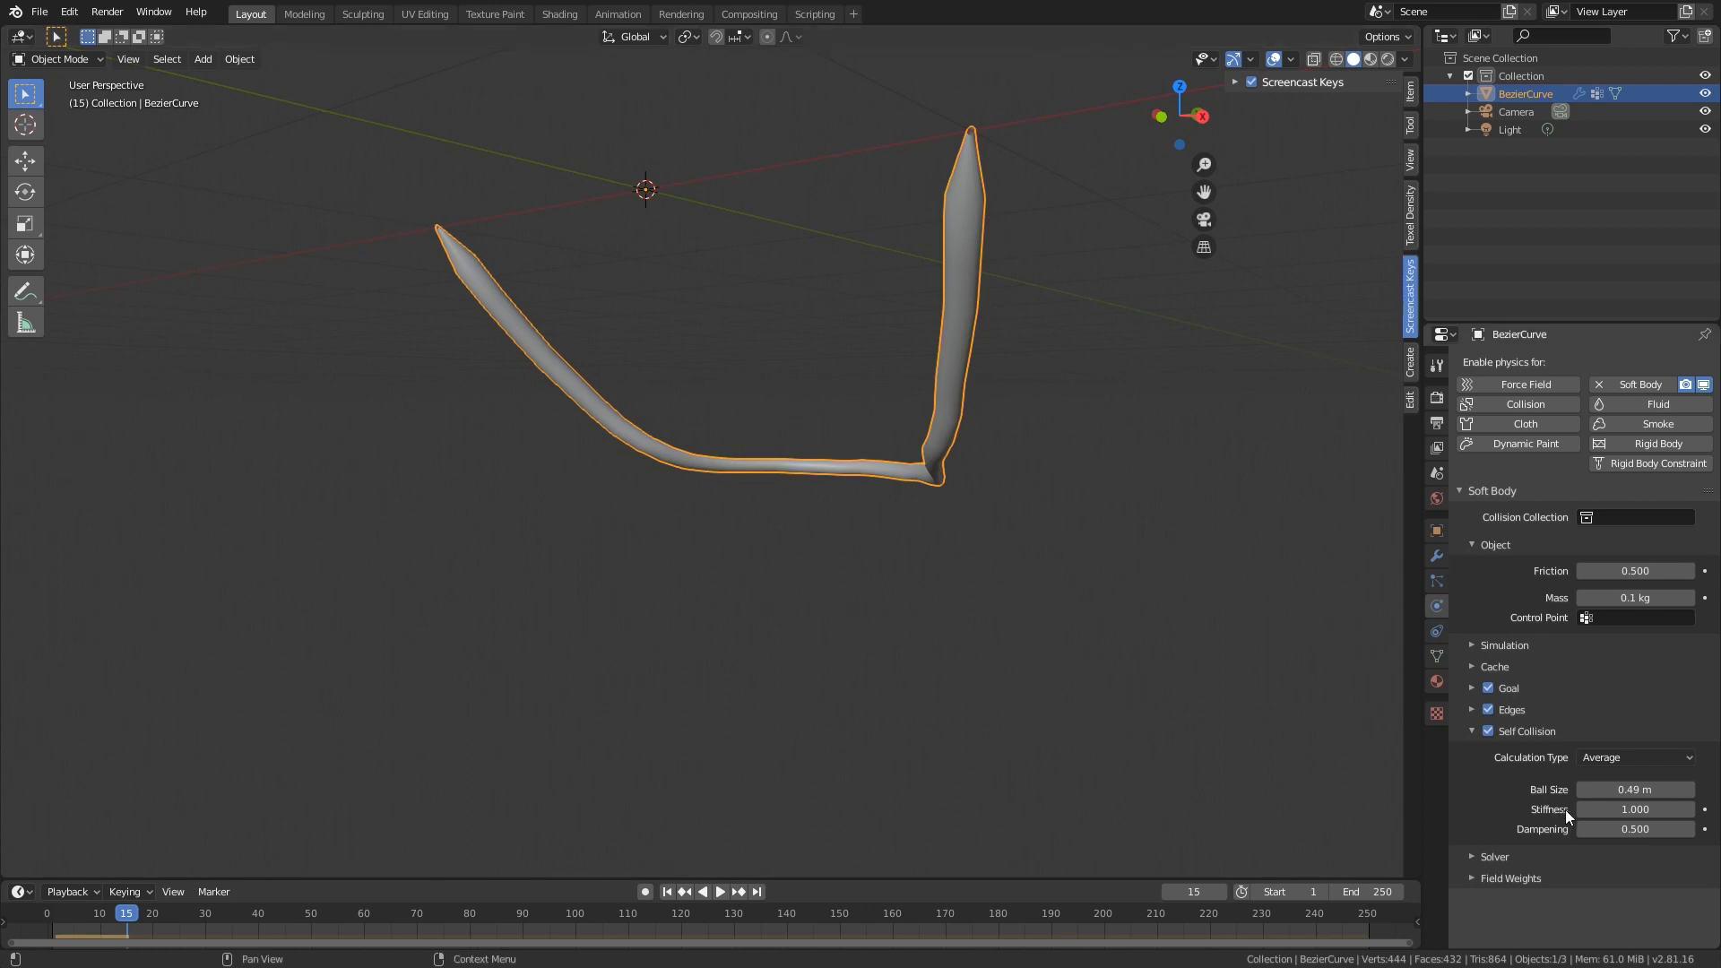
- Set the self collision Ball Size to 0.1 m and its Dampening to 0.100
{"action": "left_click", "coordinate": [1637, 791]}
{"action": "type", "text": "."}
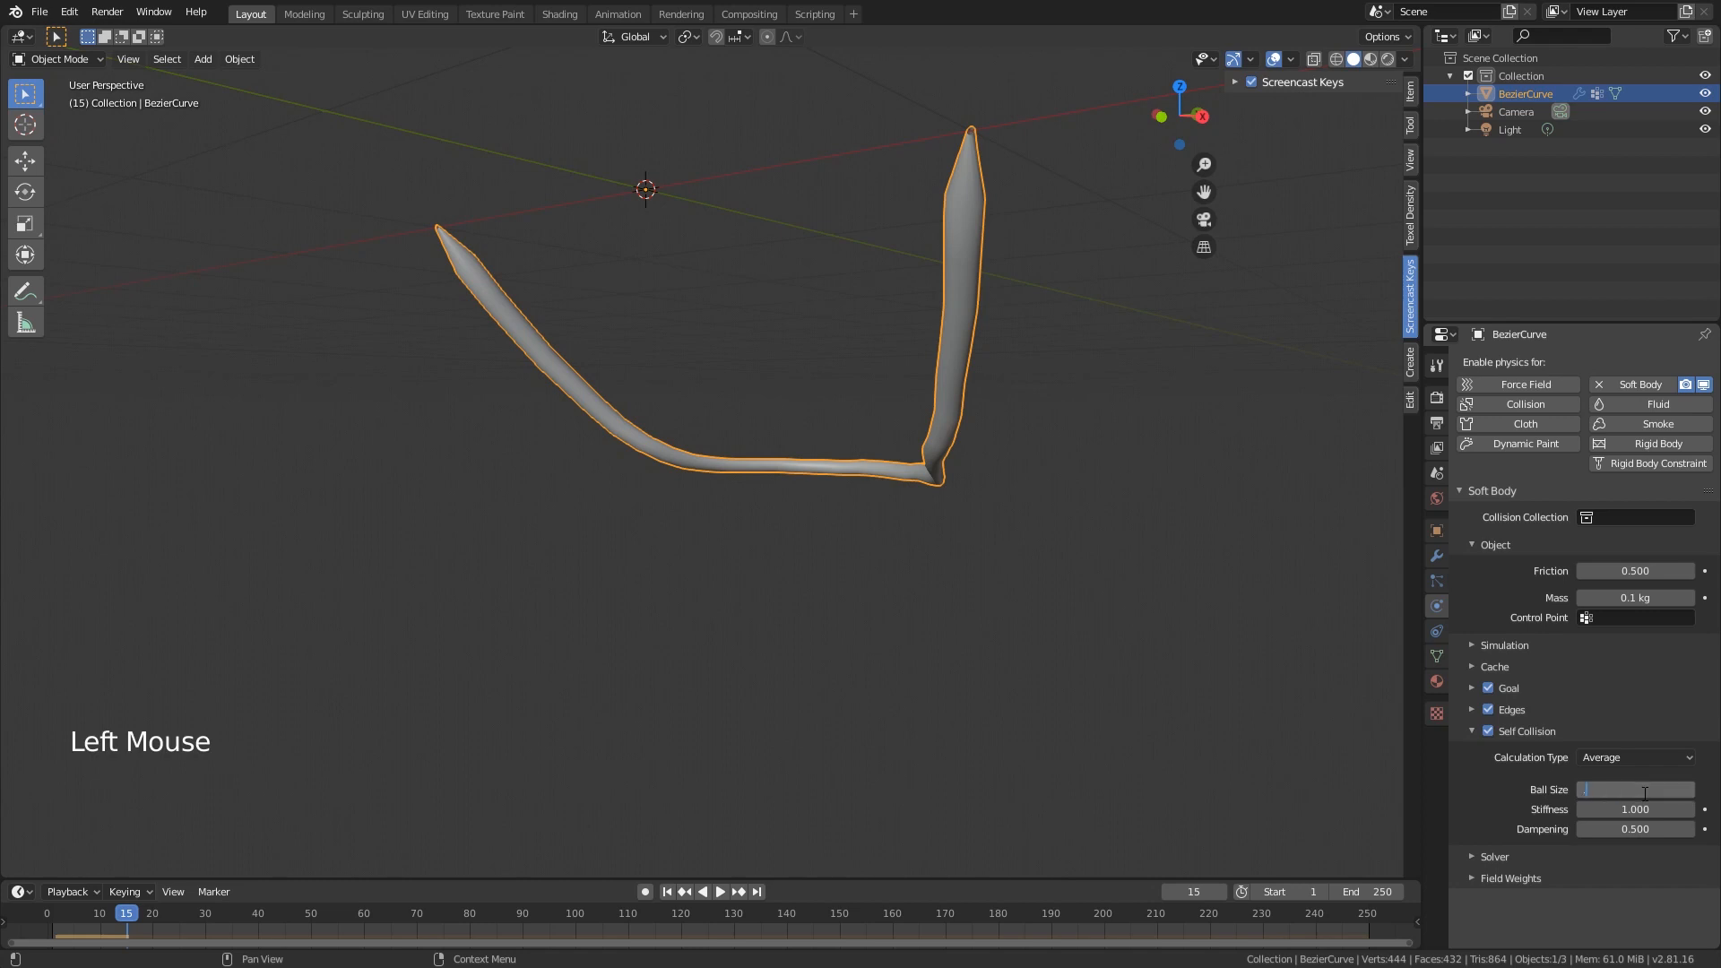
{"action": "type", "text": "1"}
{"action": "left_click", "coordinate": [1662, 827]}
{"action": "type", "text": "."}
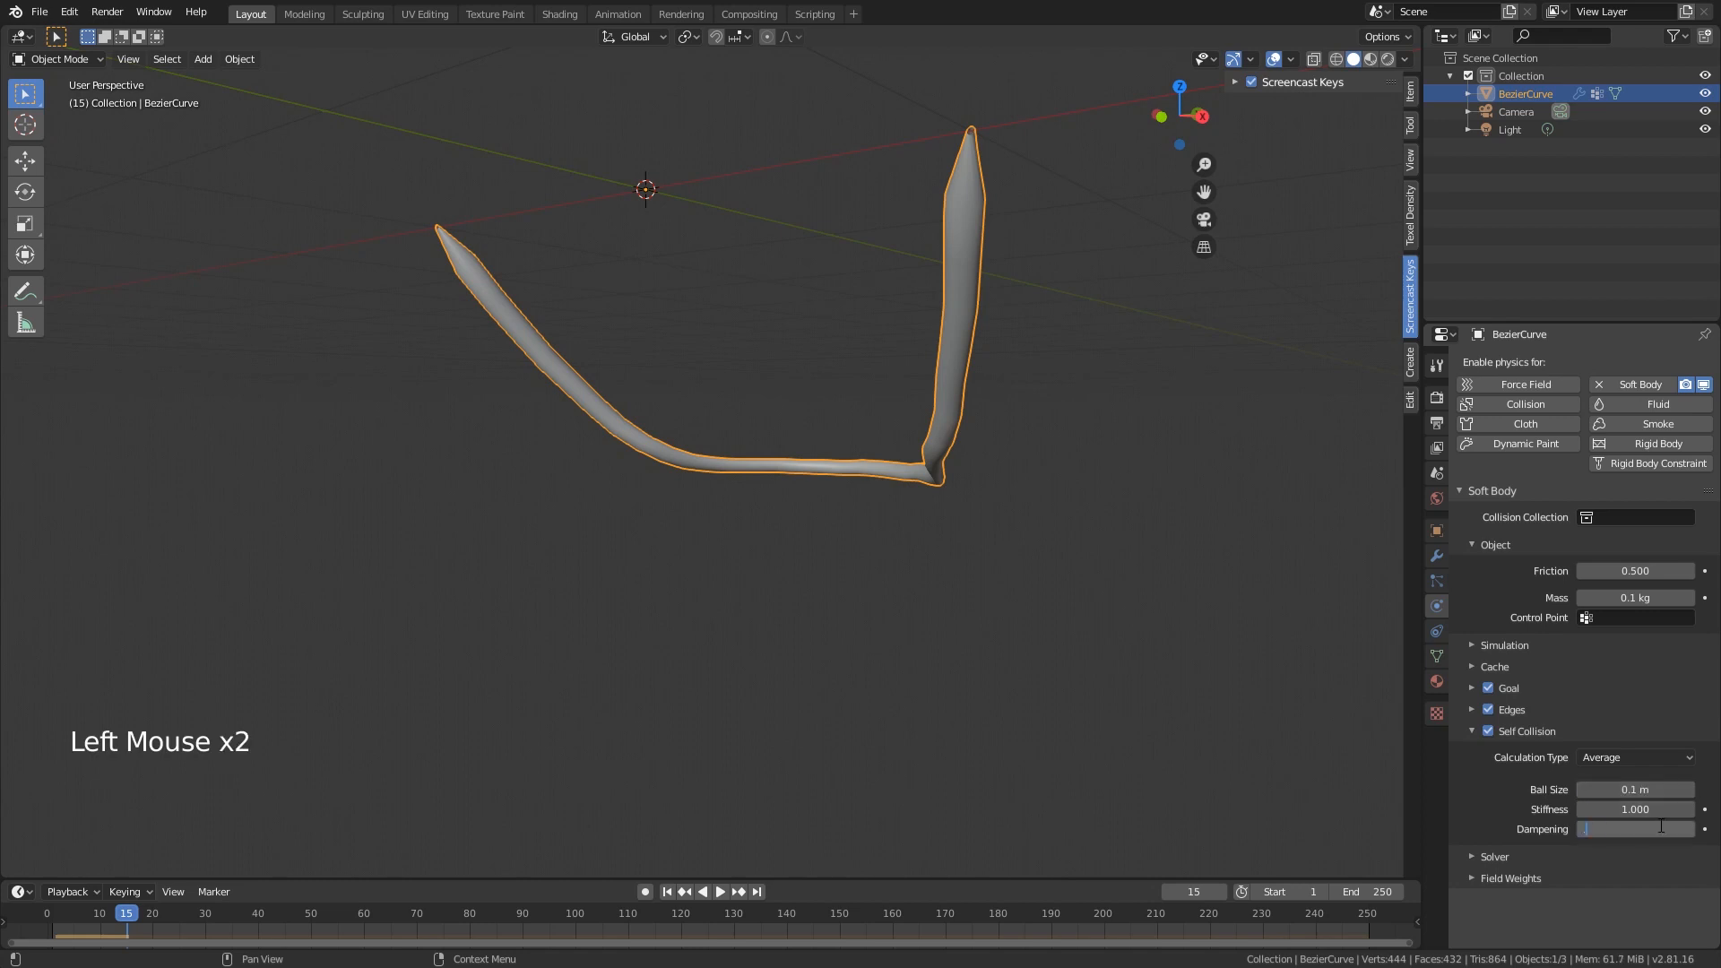
{"action": "type", "text": "100"}
{"action": "key", "text": "Return"}
- Replay the simulation with the new collision settings, stop at frame 34, and inspect the tube's lowest section up close
{"action": "left_click", "coordinate": [1363, 924]}
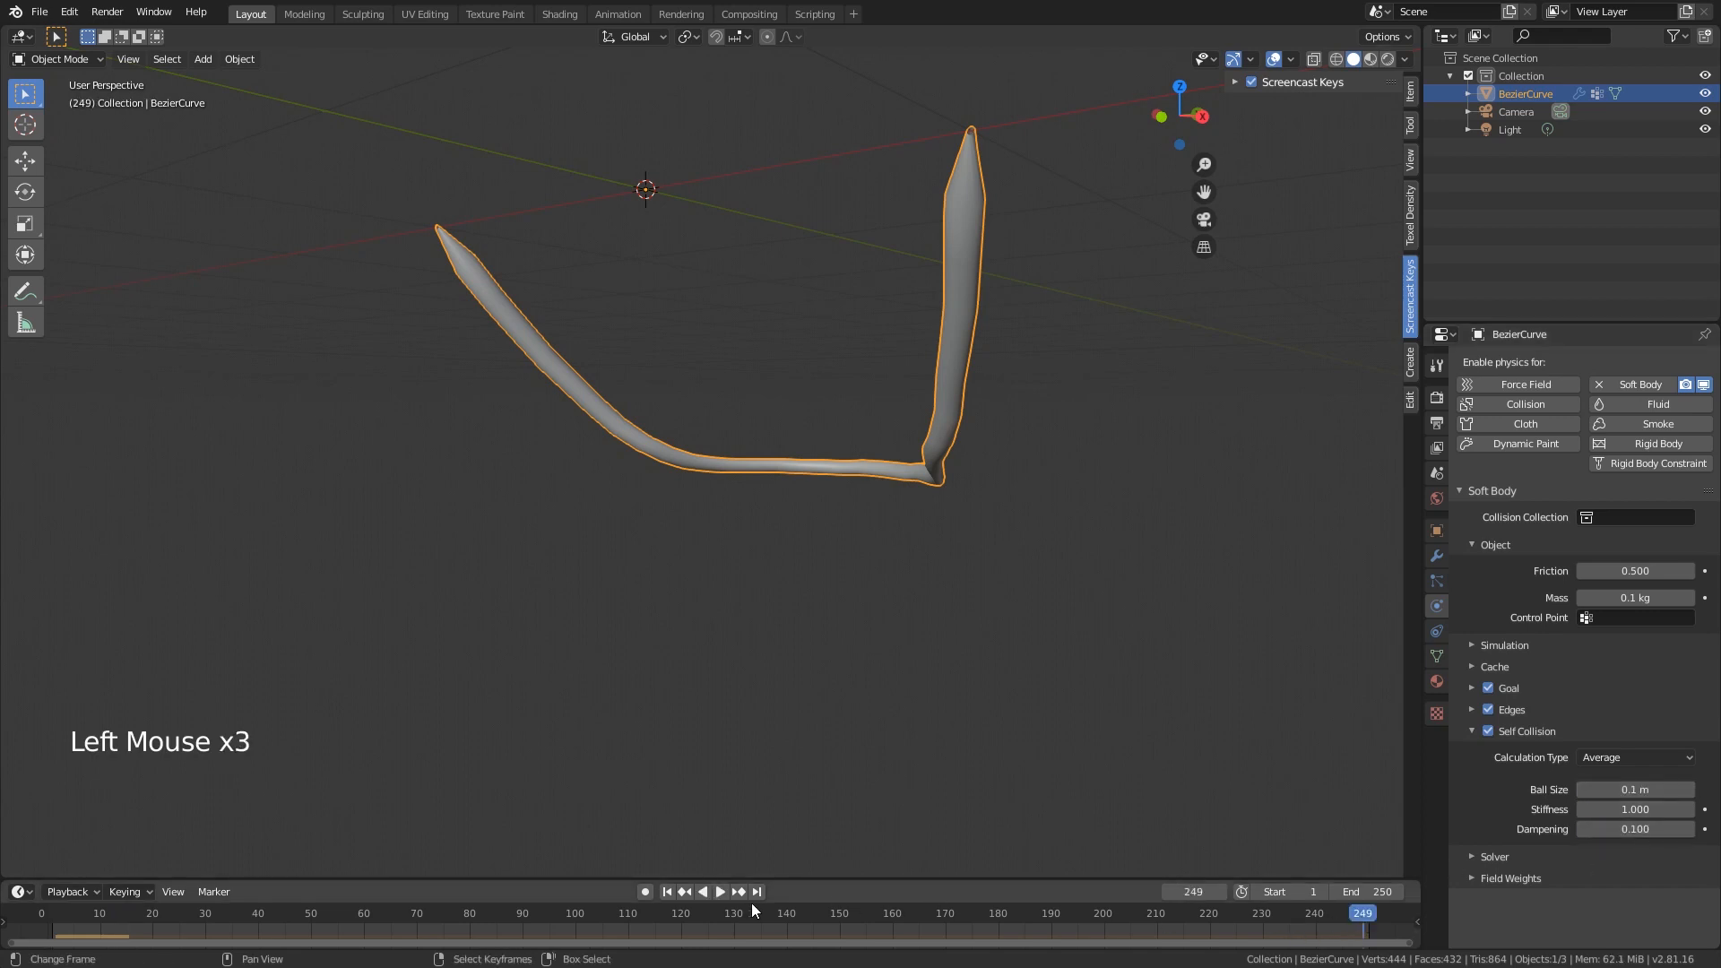
{"action": "left_click", "coordinate": [721, 893]}
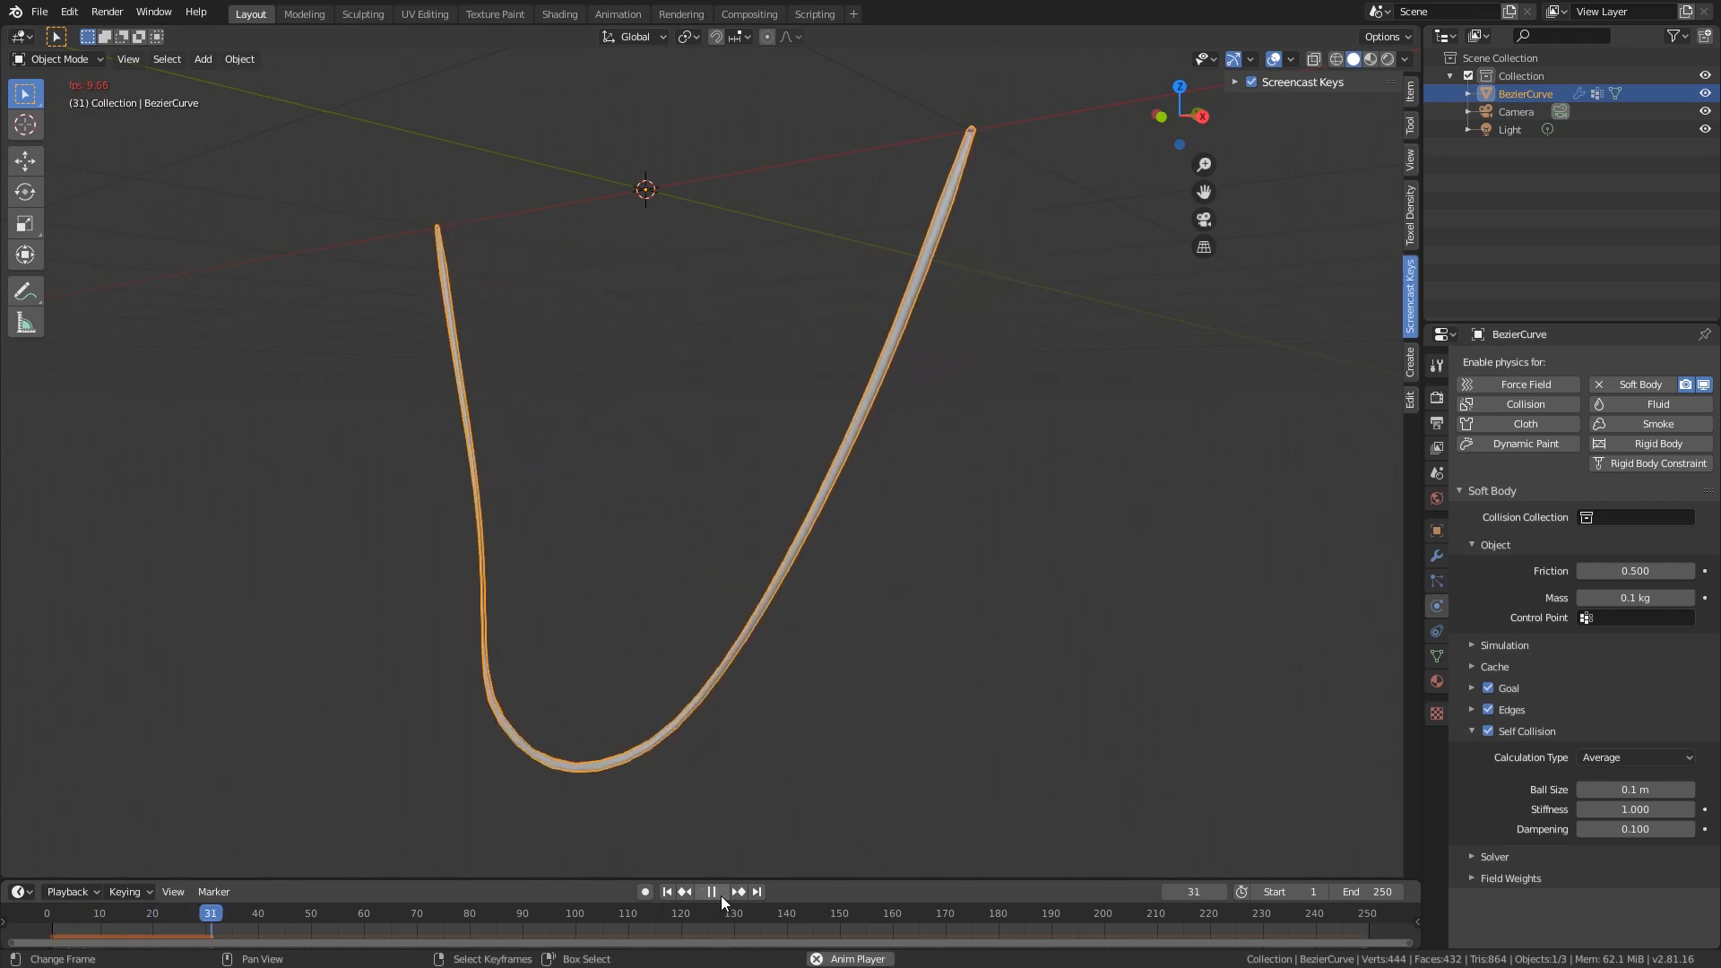
{"action": "left_click", "coordinate": [721, 896]}
{"action": "scroll", "coordinate": [589, 822], "scroll_direction": "up", "scroll_amount": 3}
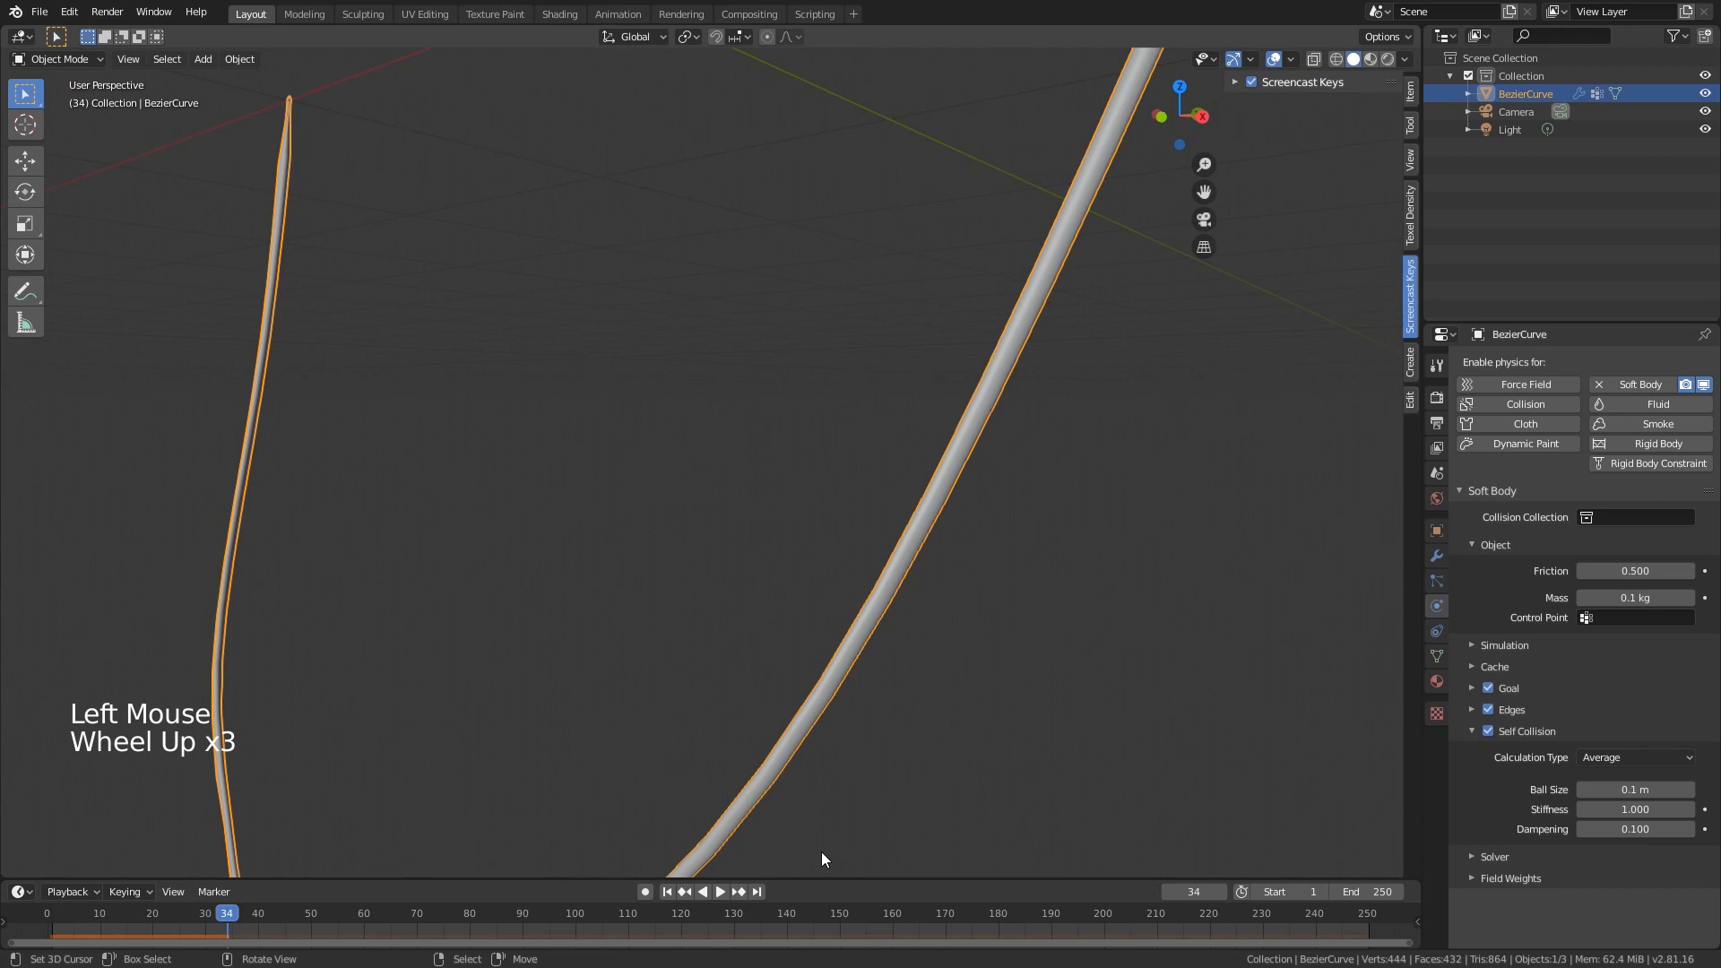
{"action": "middle_click_drag", "start_coordinate": [821, 852], "coordinate": [1046, 397], "text": "shift"}
{"action": "scroll", "coordinate": [913, 497], "scroll_direction": "up", "scroll_amount": 3}
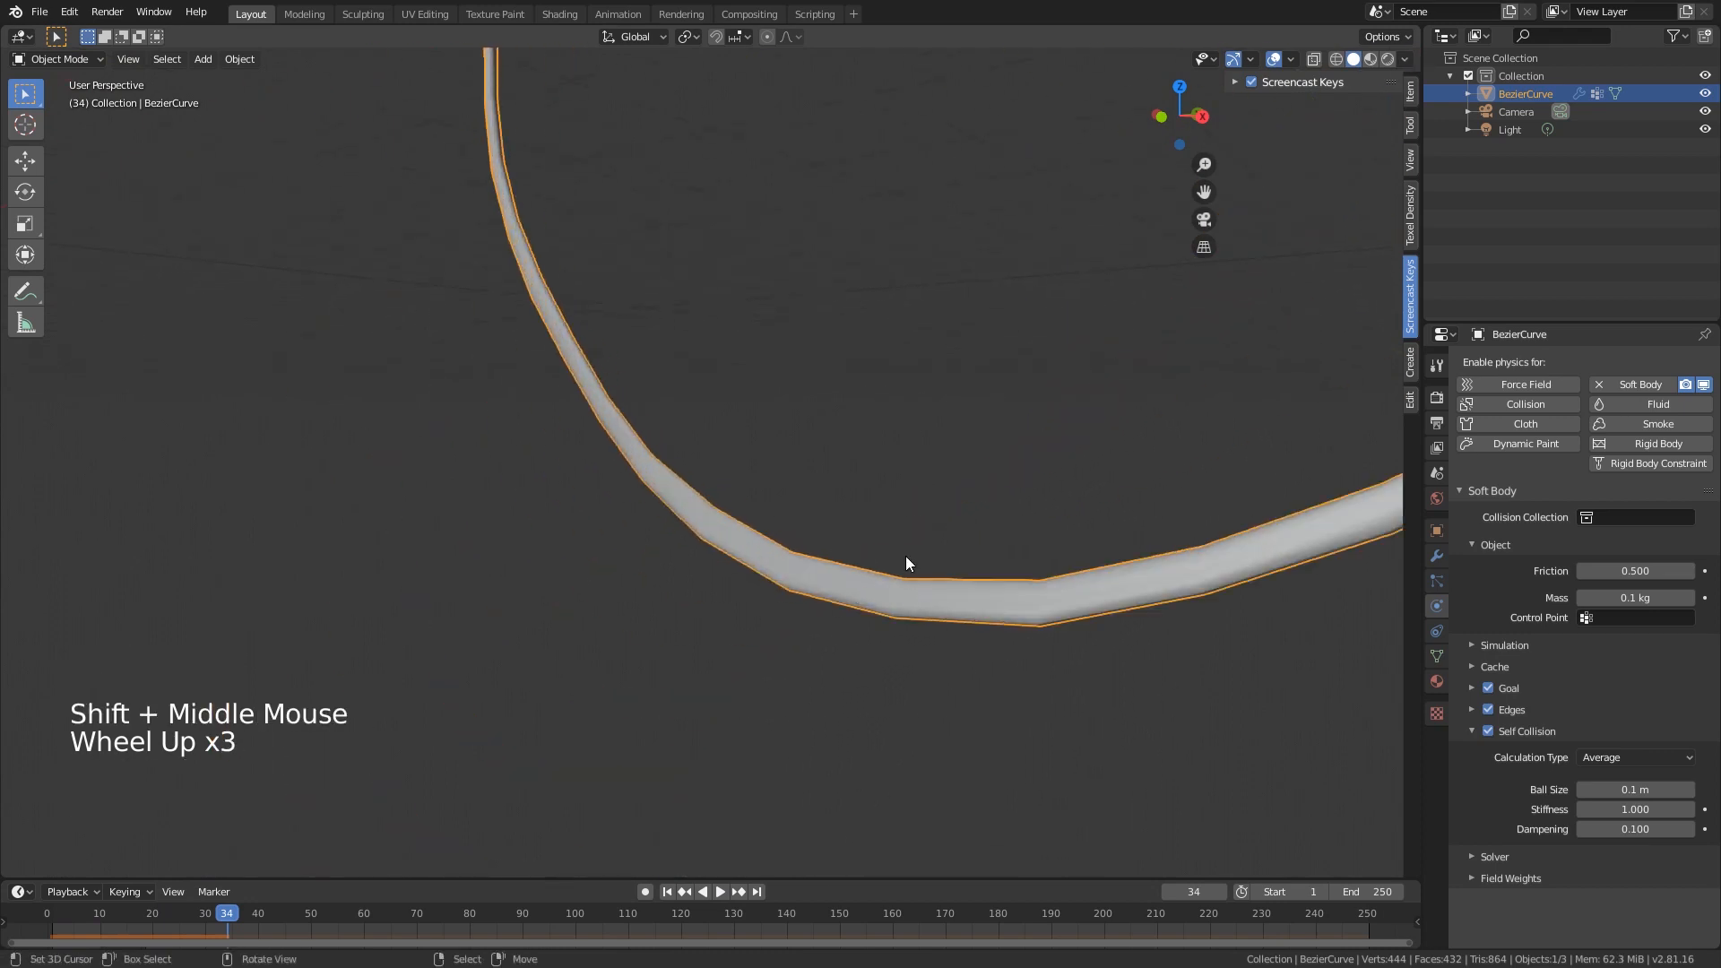
{"action": "middle_click_drag", "start_coordinate": [1046, 590], "coordinate": [457, 518]}
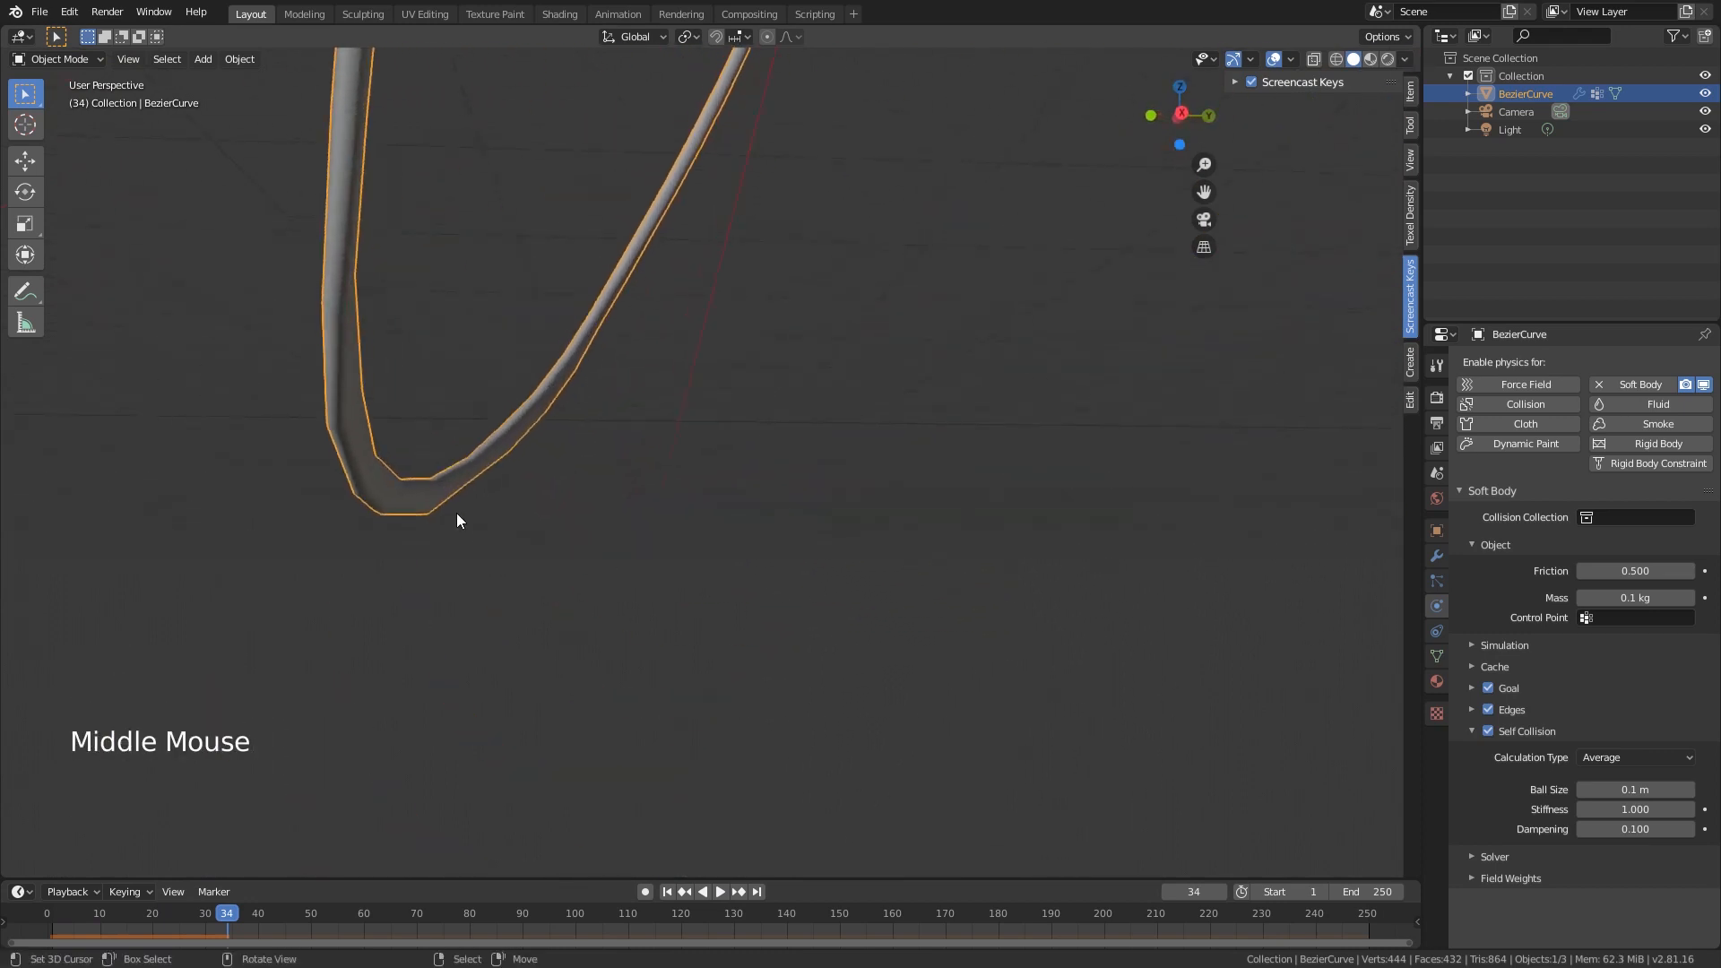
- Examine the whole hanging tube at frame 34 from several angles and distances
{"action": "scroll", "coordinate": [643, 493], "scroll_direction": "down", "scroll_amount": 7}
{"action": "scroll", "coordinate": [872, 545], "scroll_direction": "down", "scroll_amount": 6}
{"action": "middle_click_drag", "start_coordinate": [644, 493], "coordinate": [869, 565]}
{"action": "middle_click_drag", "start_coordinate": [870, 564], "coordinate": [902, 592]}
{"action": "scroll", "coordinate": [879, 568], "scroll_direction": "up", "scroll_amount": 5}
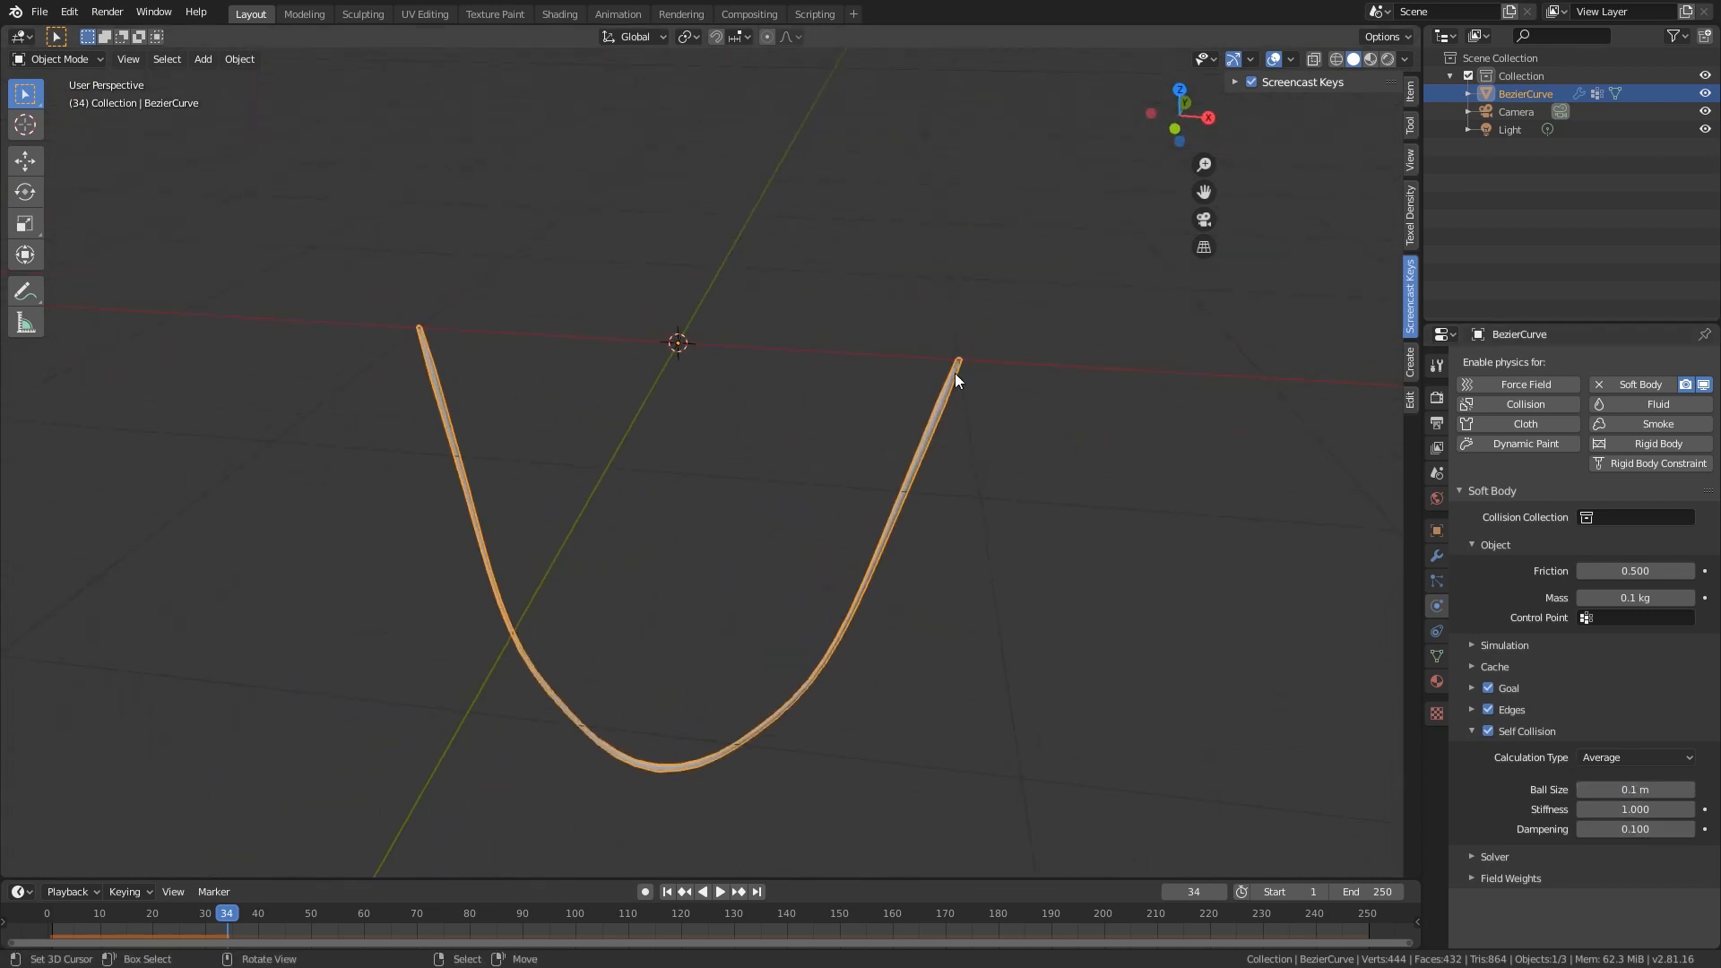
{"action": "middle_click_drag", "start_coordinate": [866, 538], "coordinate": [950, 625]}
{"action": "scroll", "coordinate": [906, 584], "scroll_direction": "down", "scroll_amount": 3}
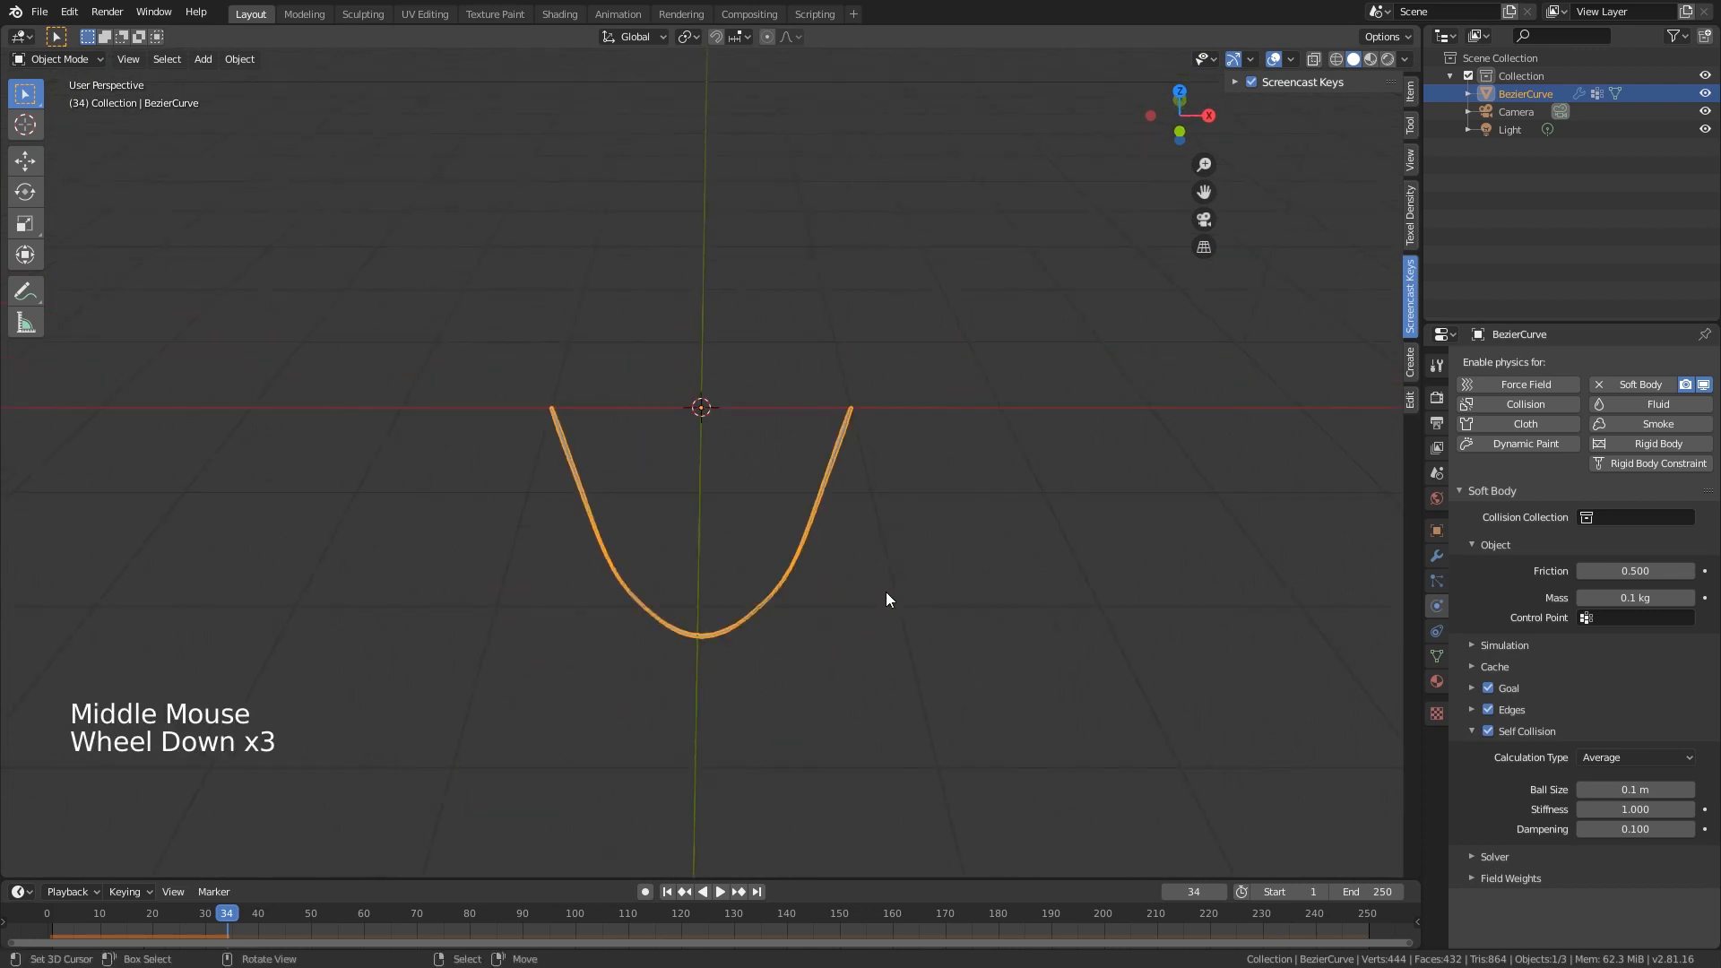
{"action": "scroll", "coordinate": [886, 592], "scroll_direction": "up", "scroll_amount": 3}
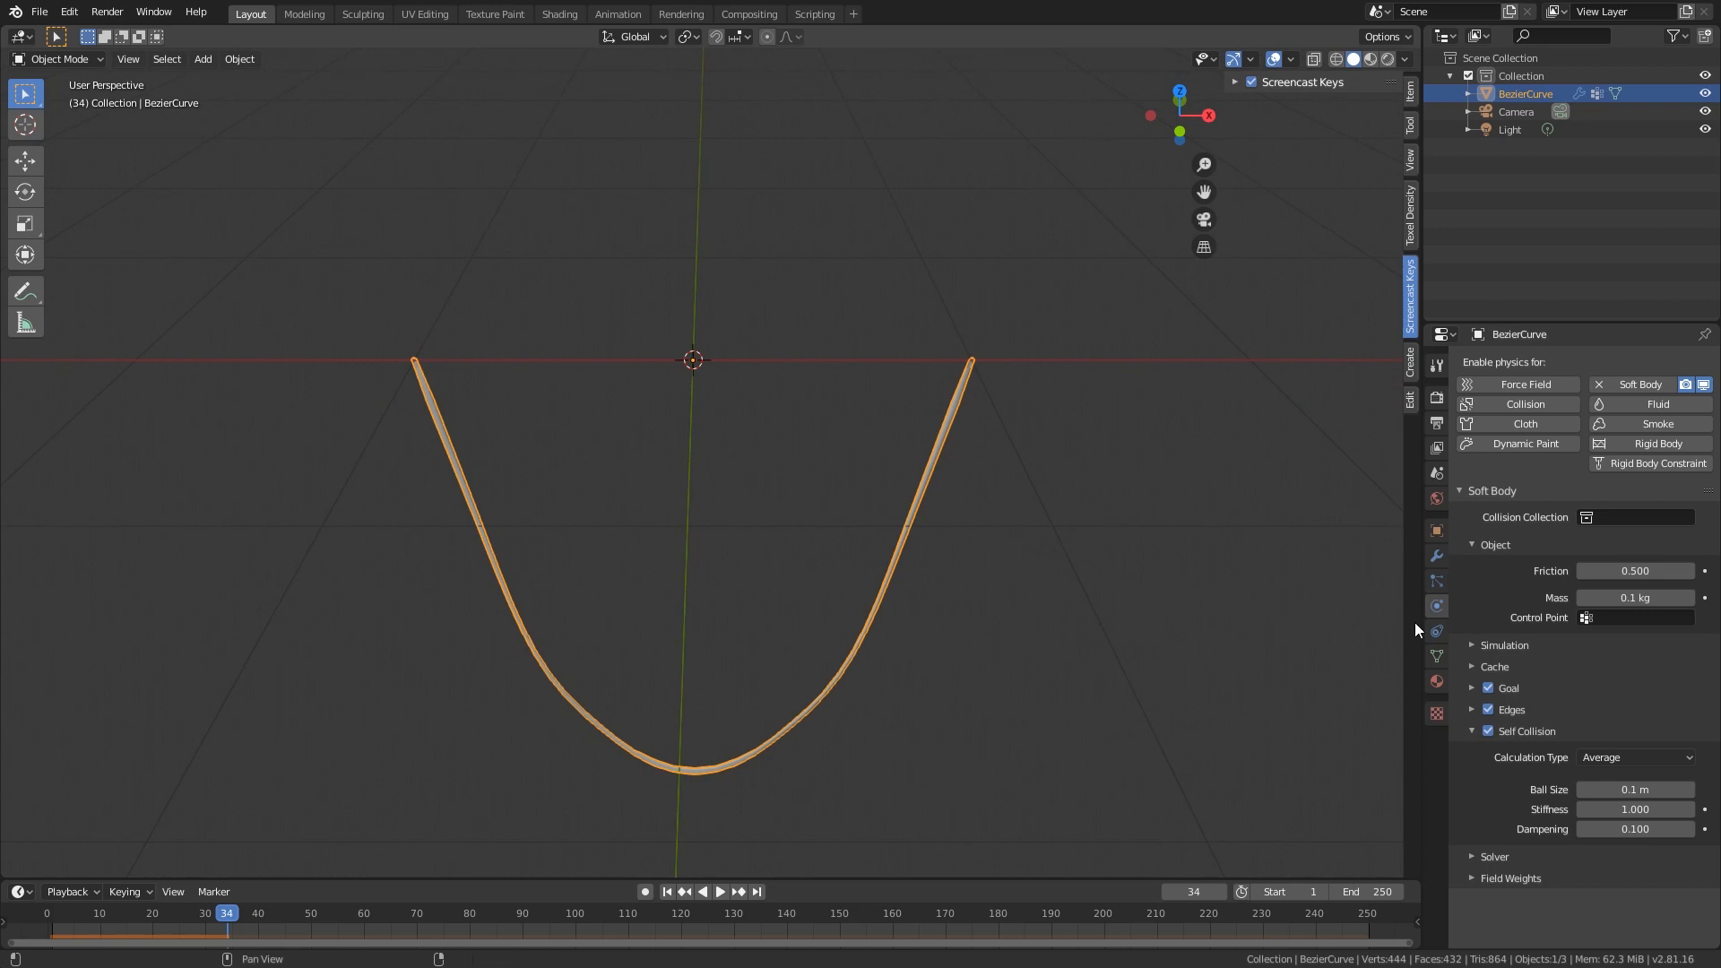
- Show the soft body's cache settings and save the project file
{"action": "left_click", "coordinate": [1495, 668]}
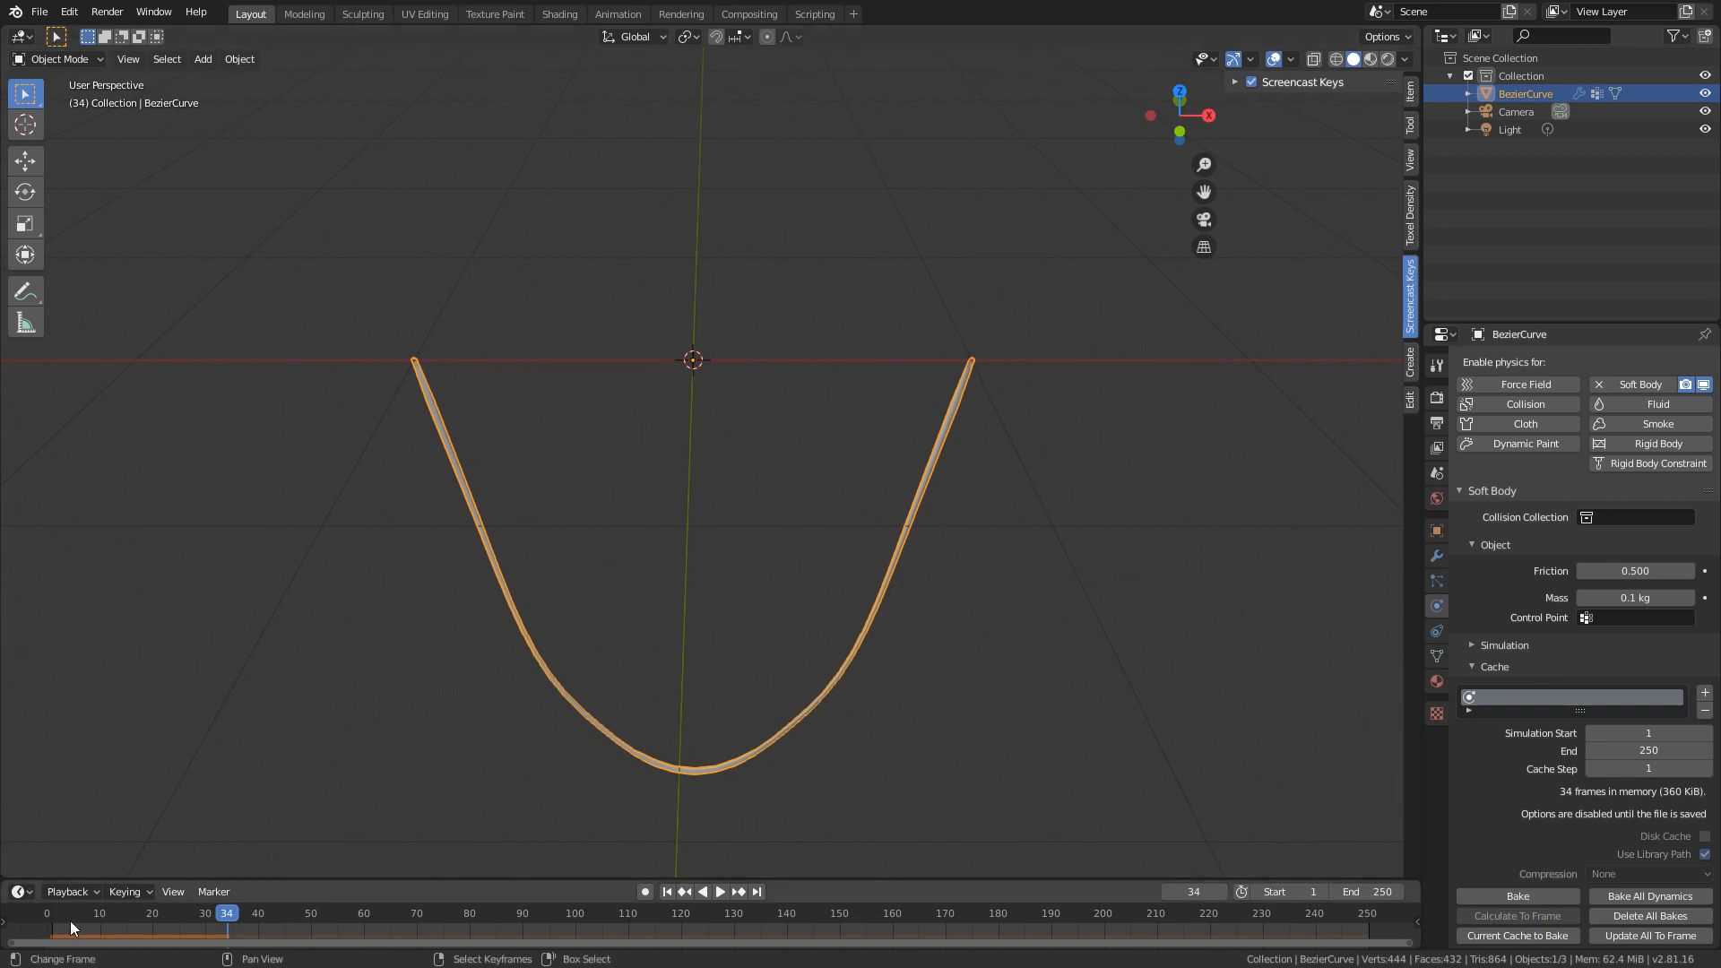
{"action": "left_click", "coordinate": [40, 11]}
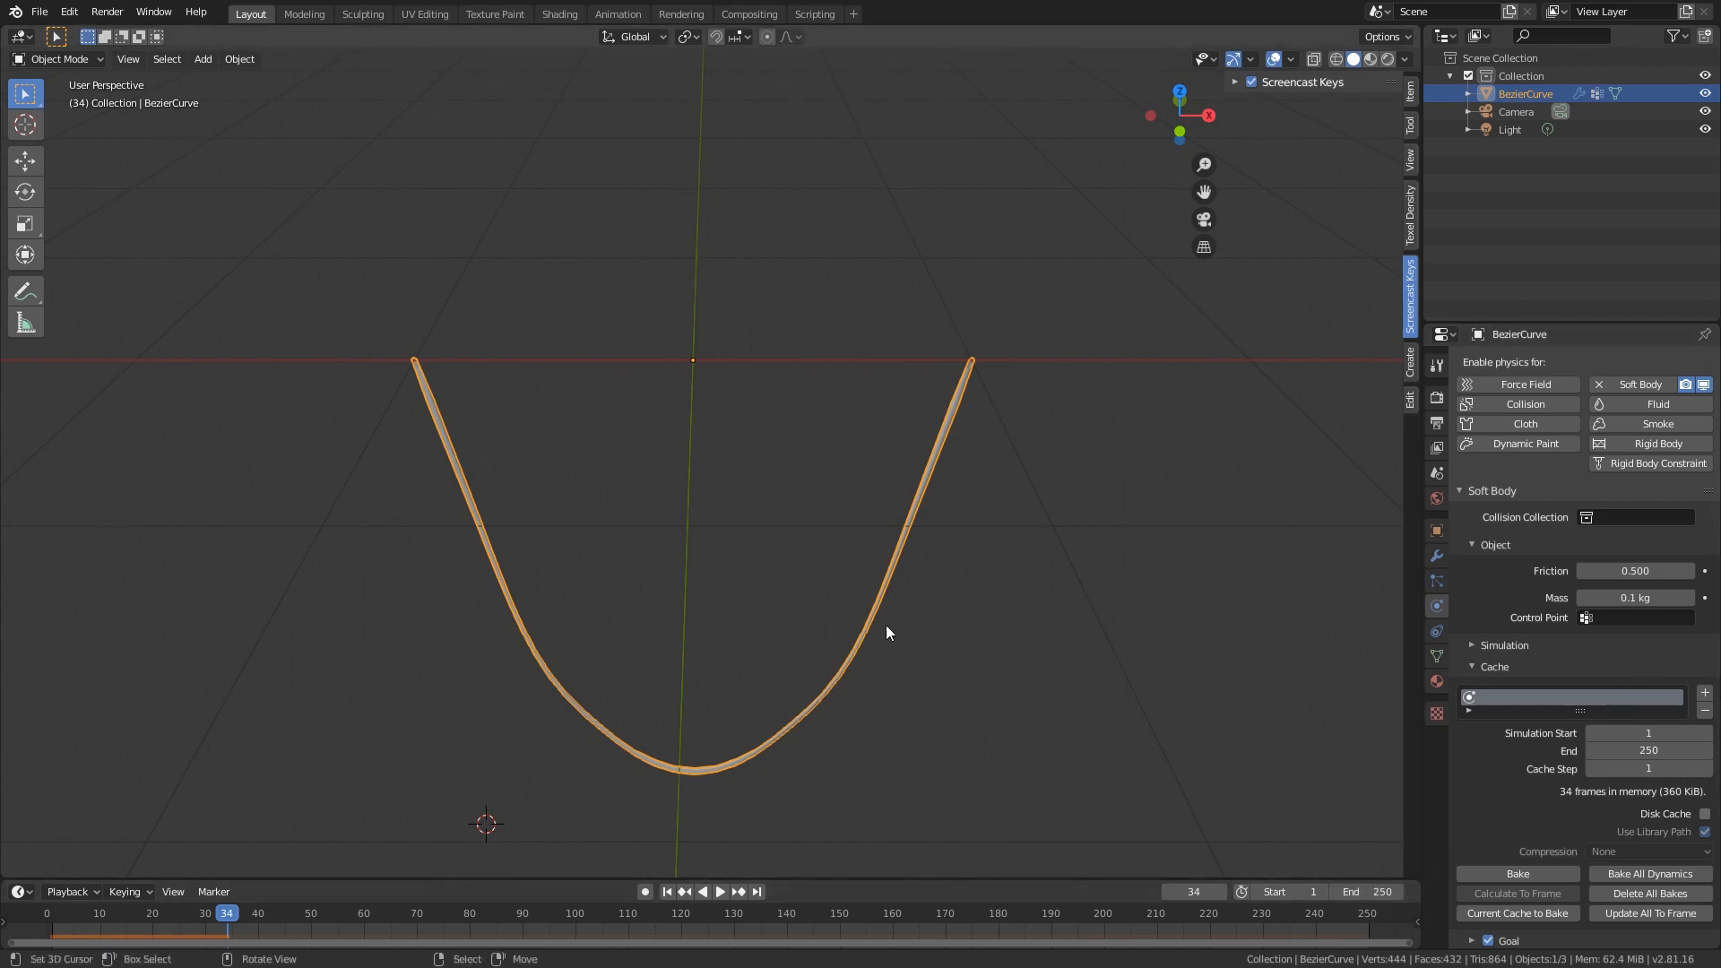
- Play the simulation from frame 0 in the front orthographic view and stop at frame 75
{"action": "middle_click_drag", "start_coordinate": [888, 633], "coordinate": [860, 567], "text": "shift"}
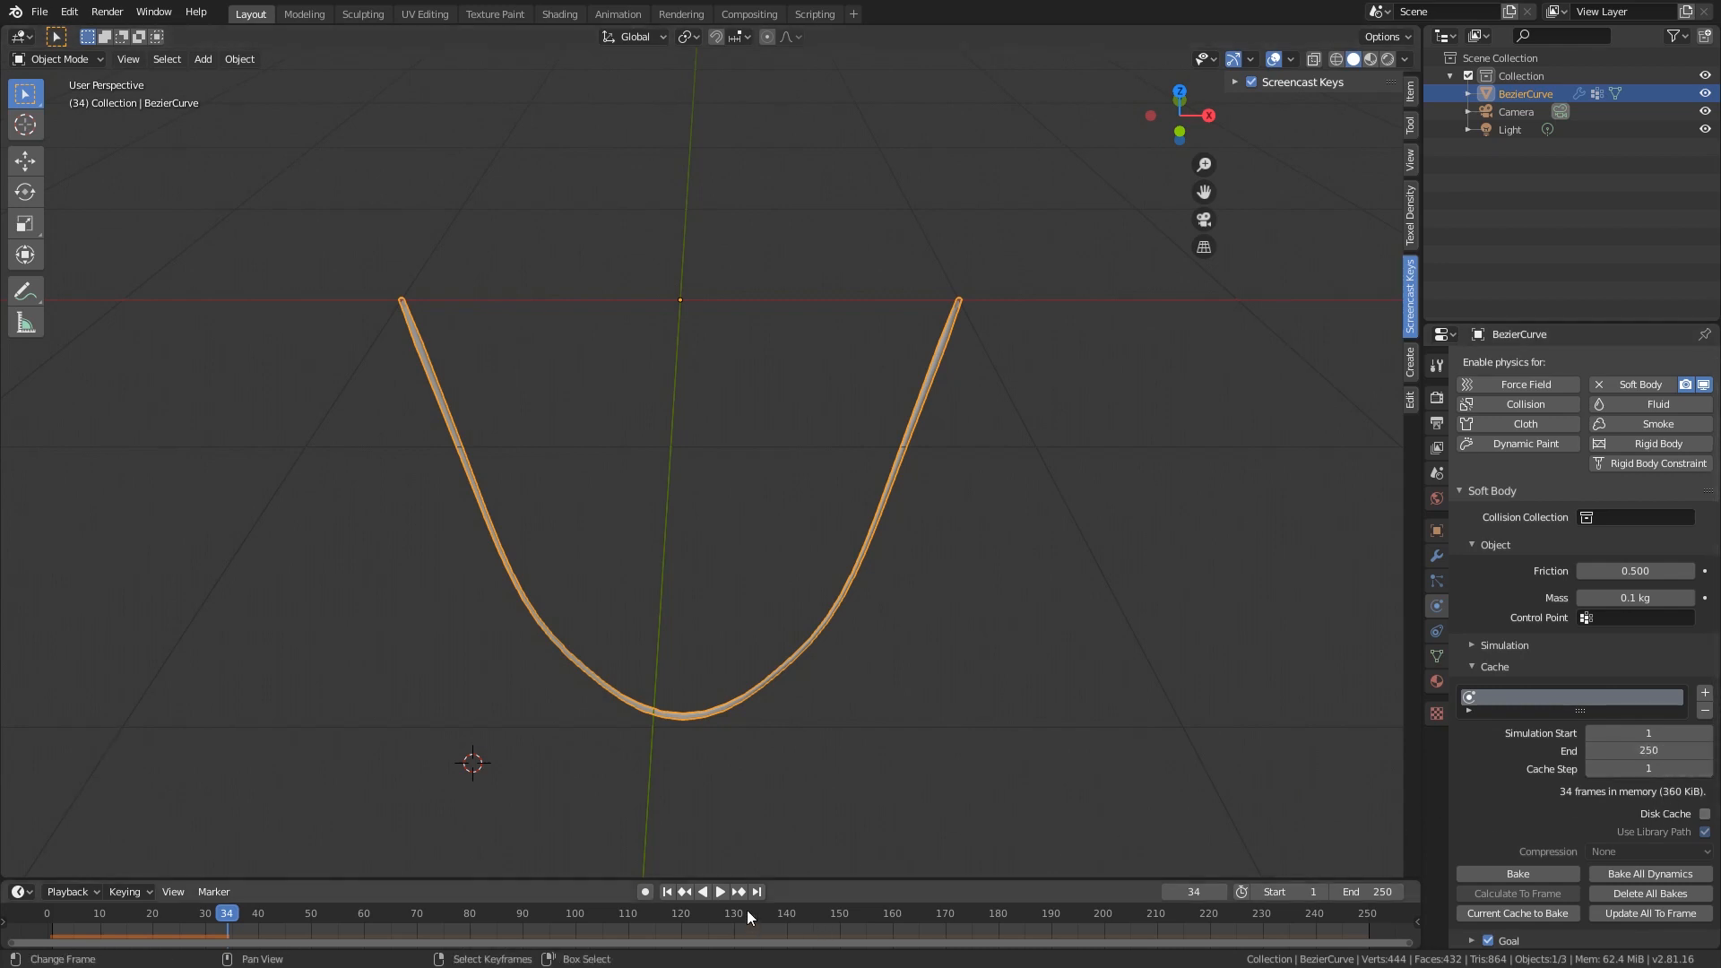
{"action": "left_click_drag", "start_coordinate": [155, 924], "coordinate": [47, 923]}
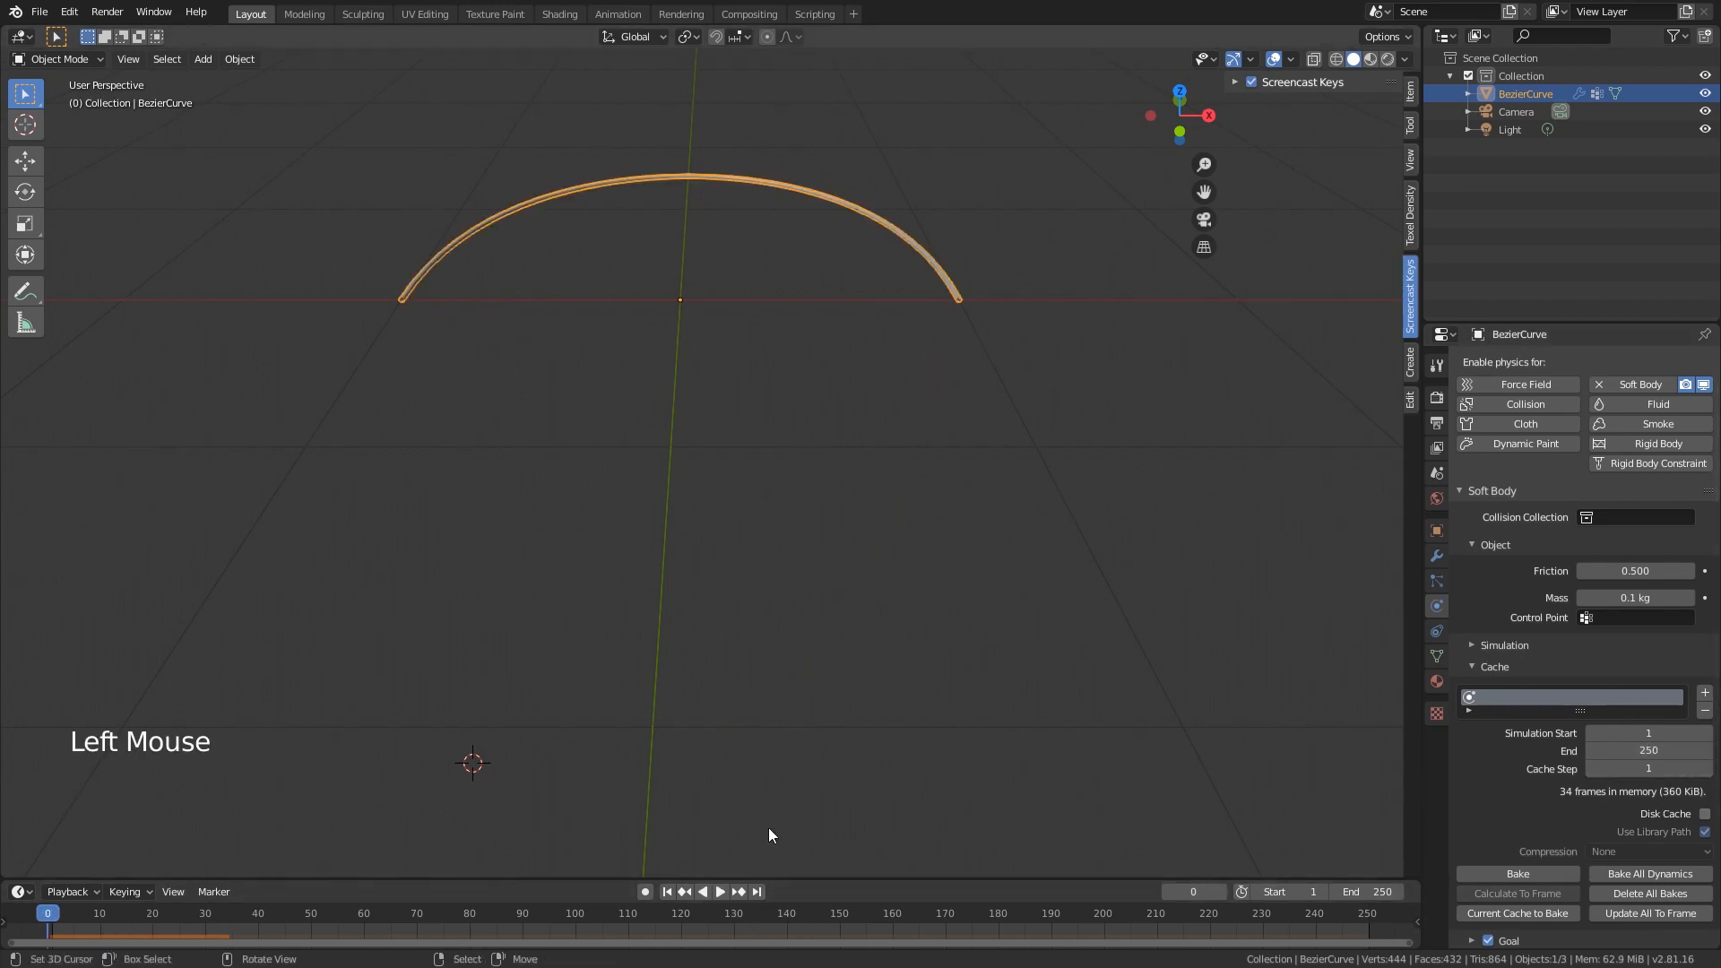
{"action": "key", "text": "KP_1"}
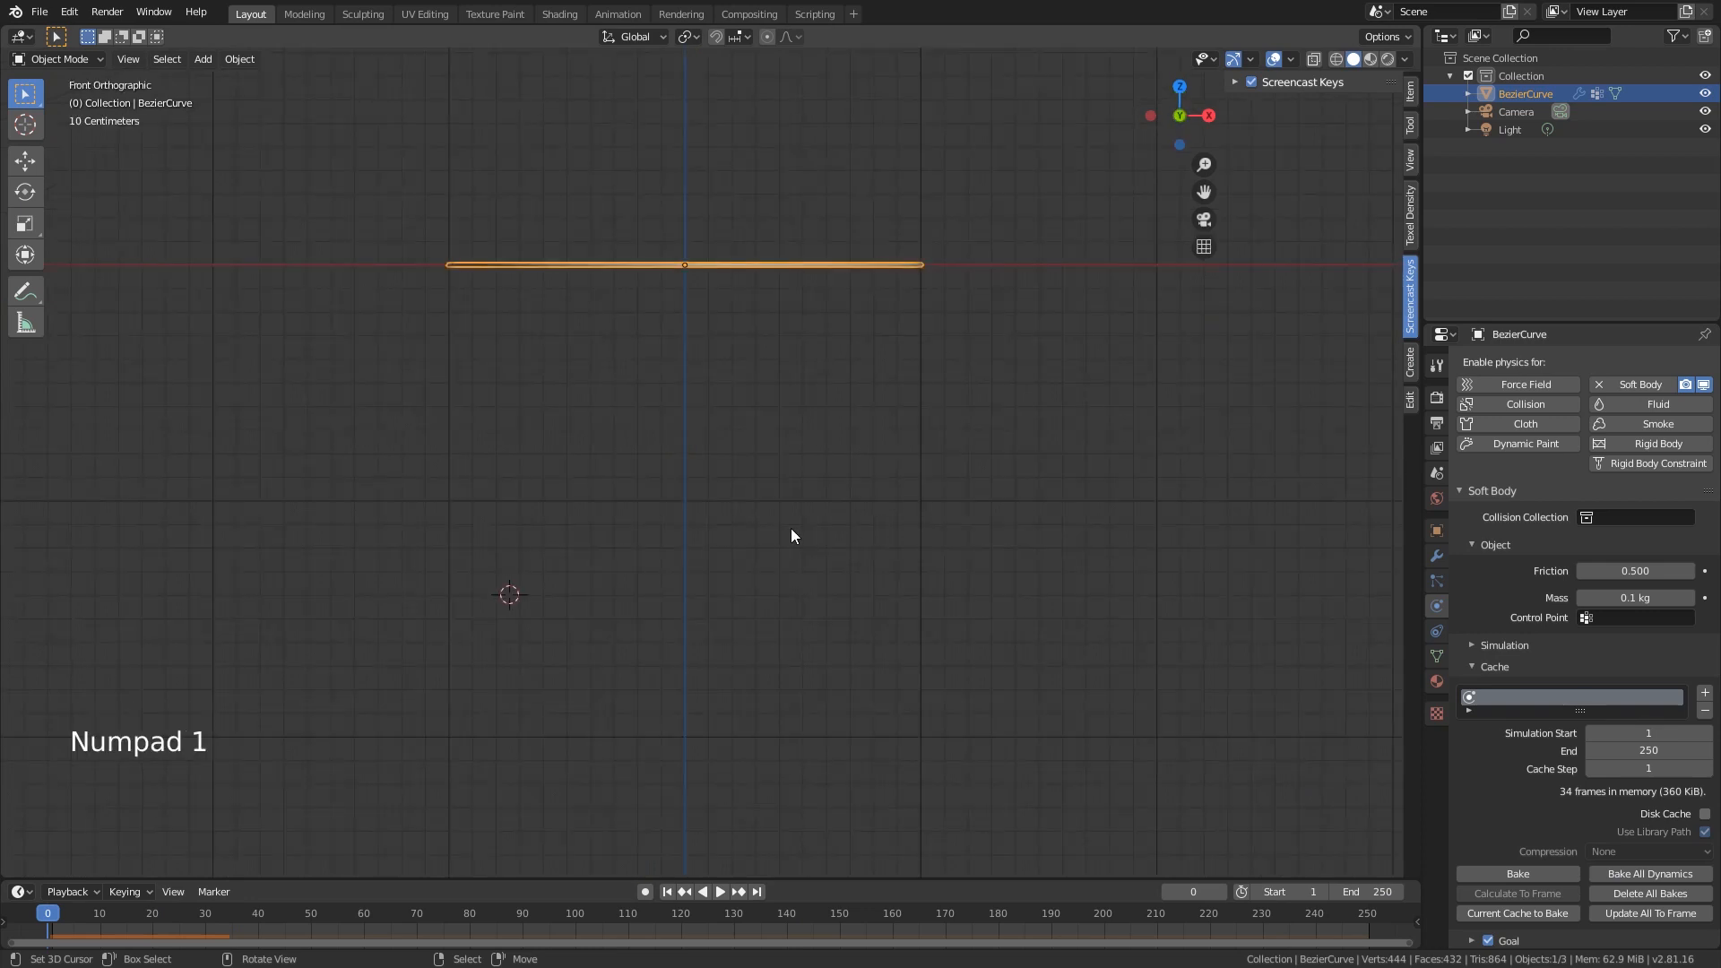
{"action": "left_click", "coordinate": [718, 891]}
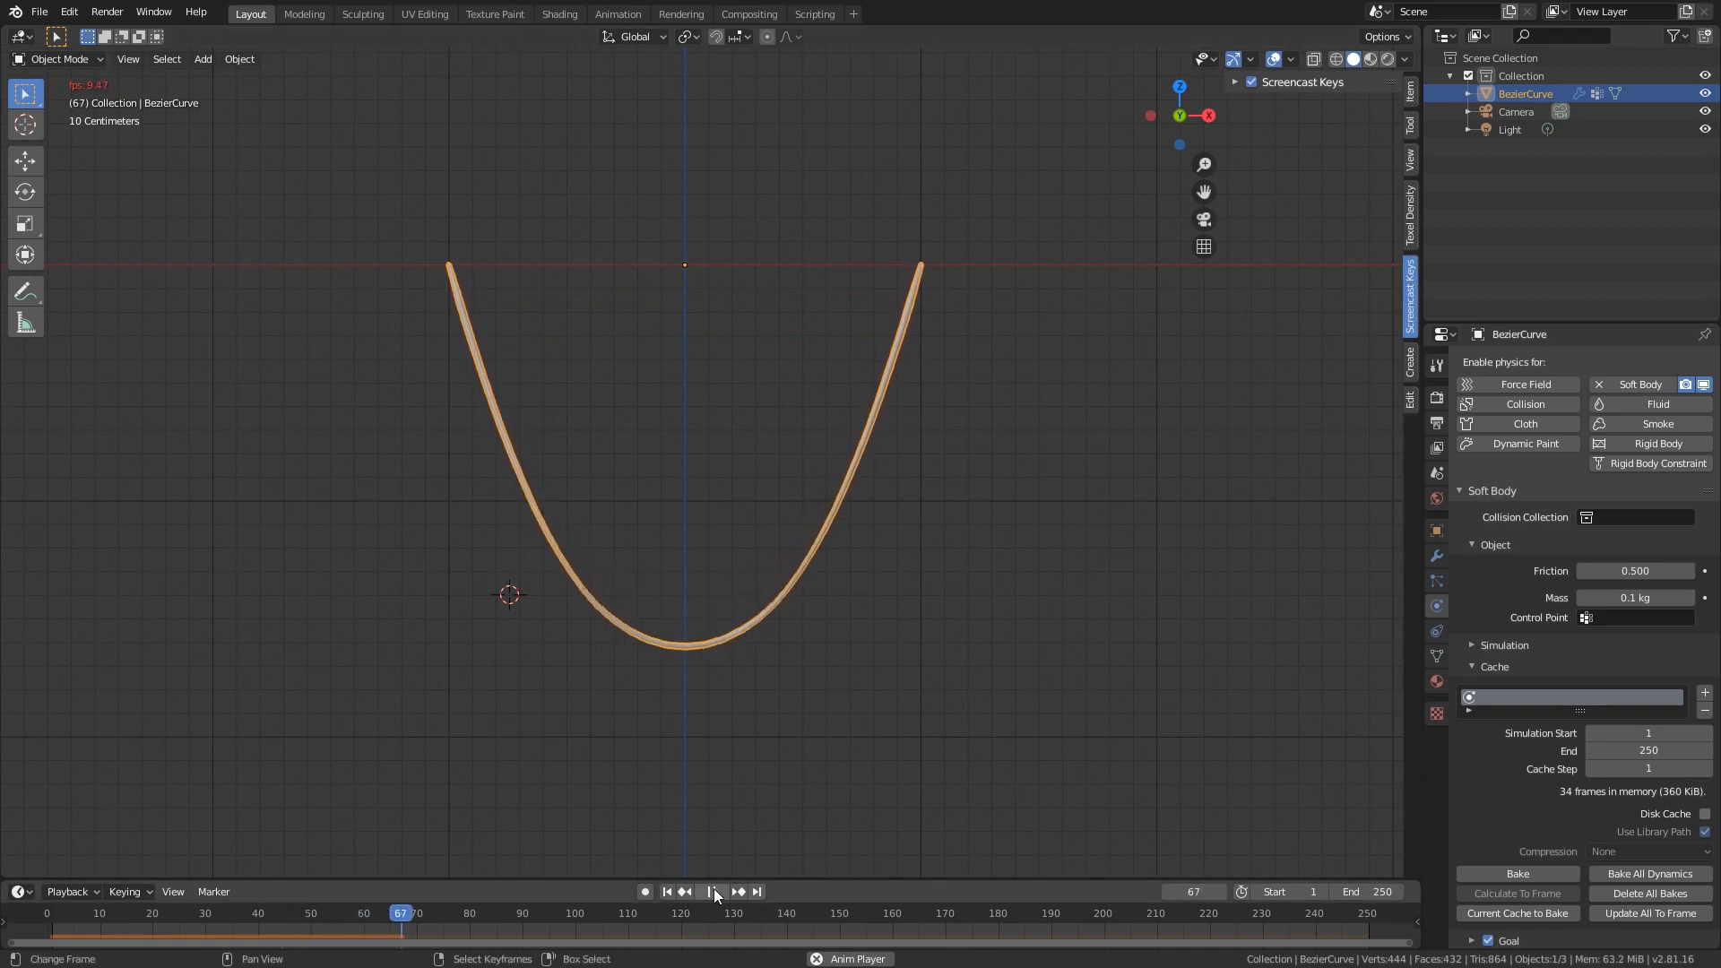
{"action": "left_click", "coordinate": [712, 891]}
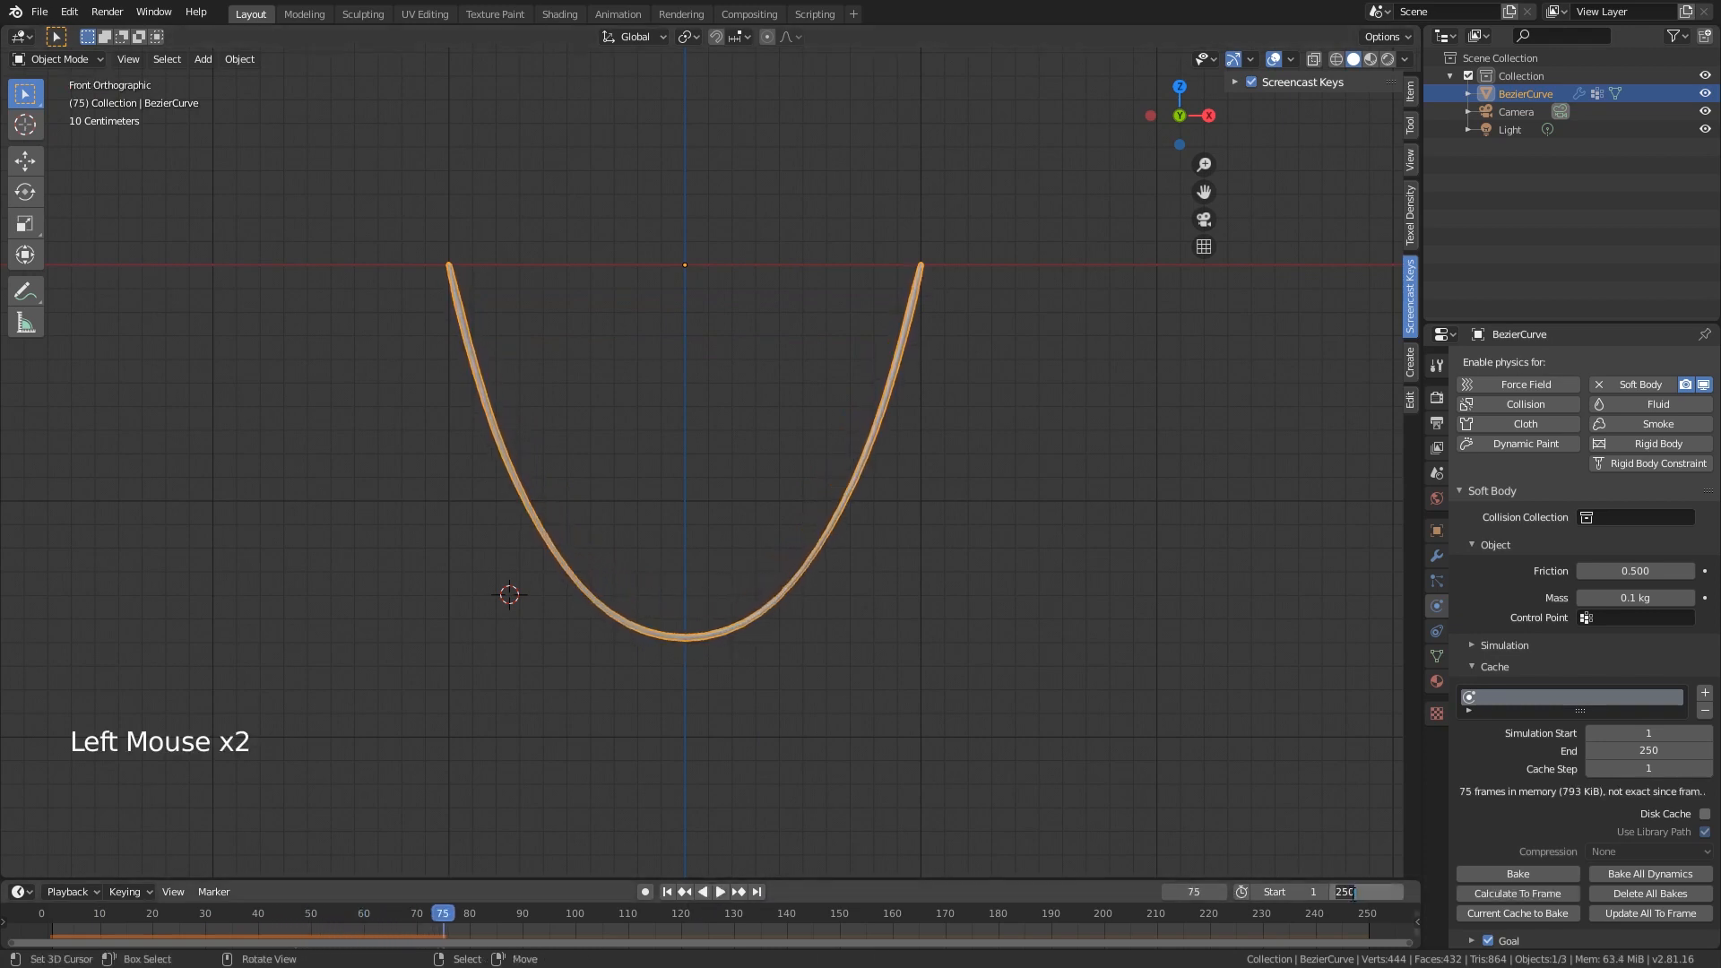
- Set the scene's end frame to 100 and continue playing the simulation to frame 86 from an angled view
{"action": "type", "text": "0"}
{"action": "key", "text": "Return"}
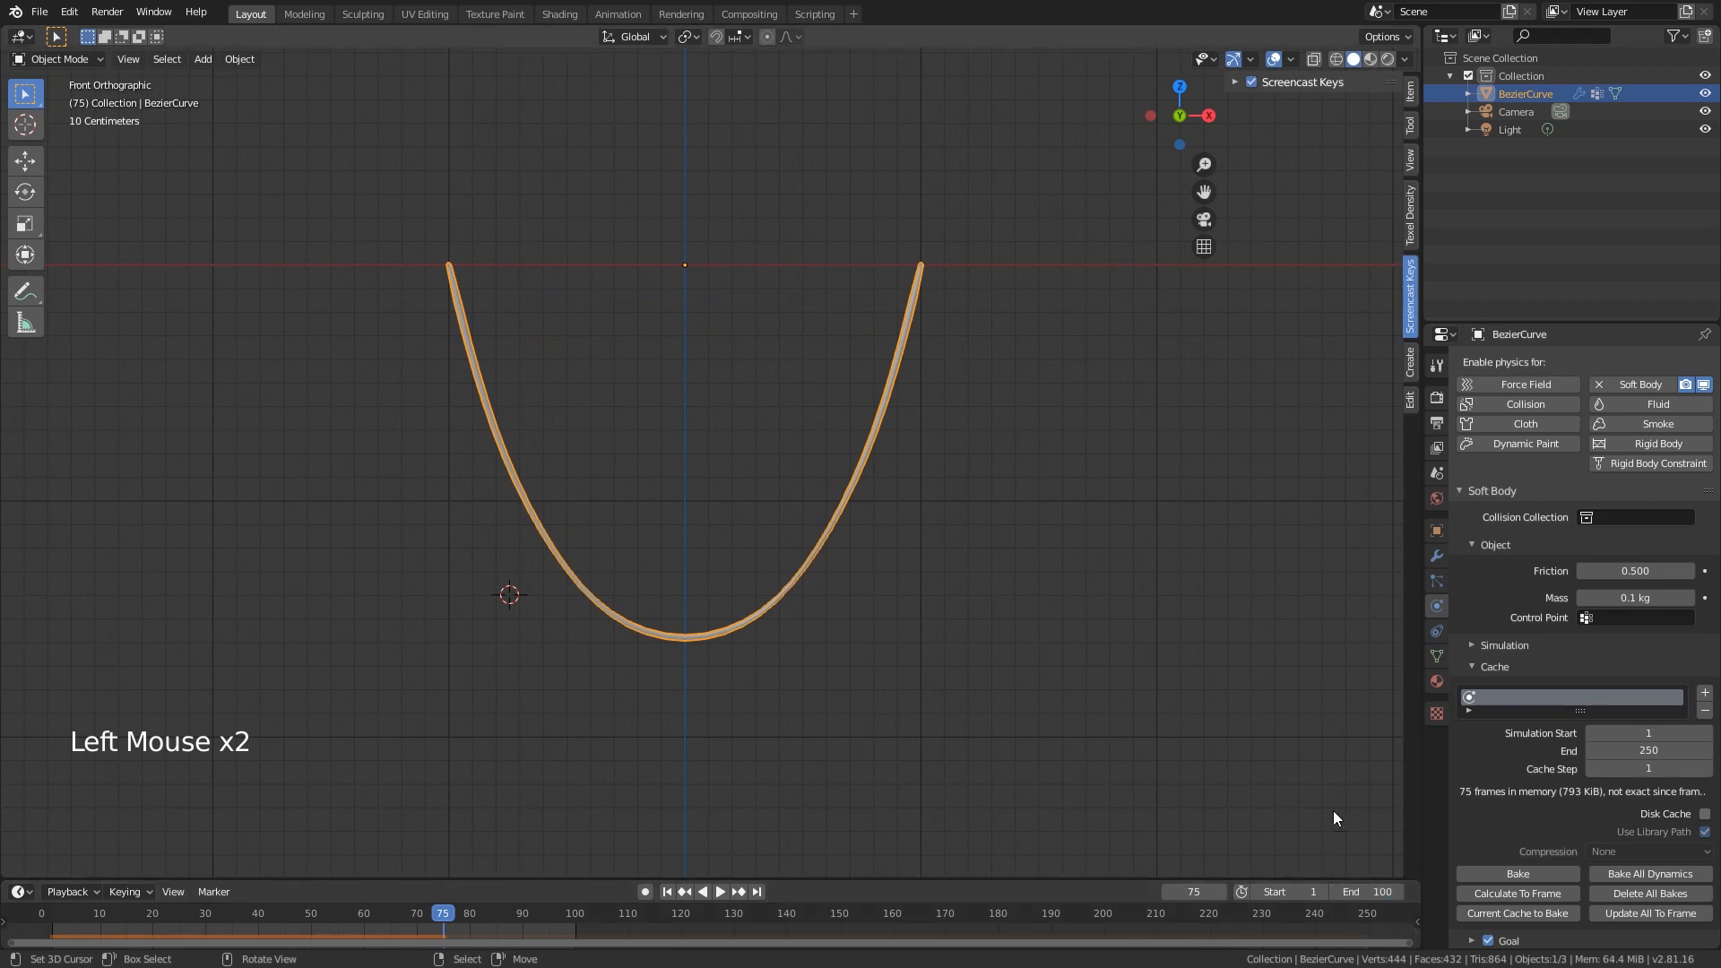
{"action": "middle_click_drag", "start_coordinate": [1333, 810], "coordinate": [739, 841]}
{"action": "left_click", "coordinate": [720, 891]}
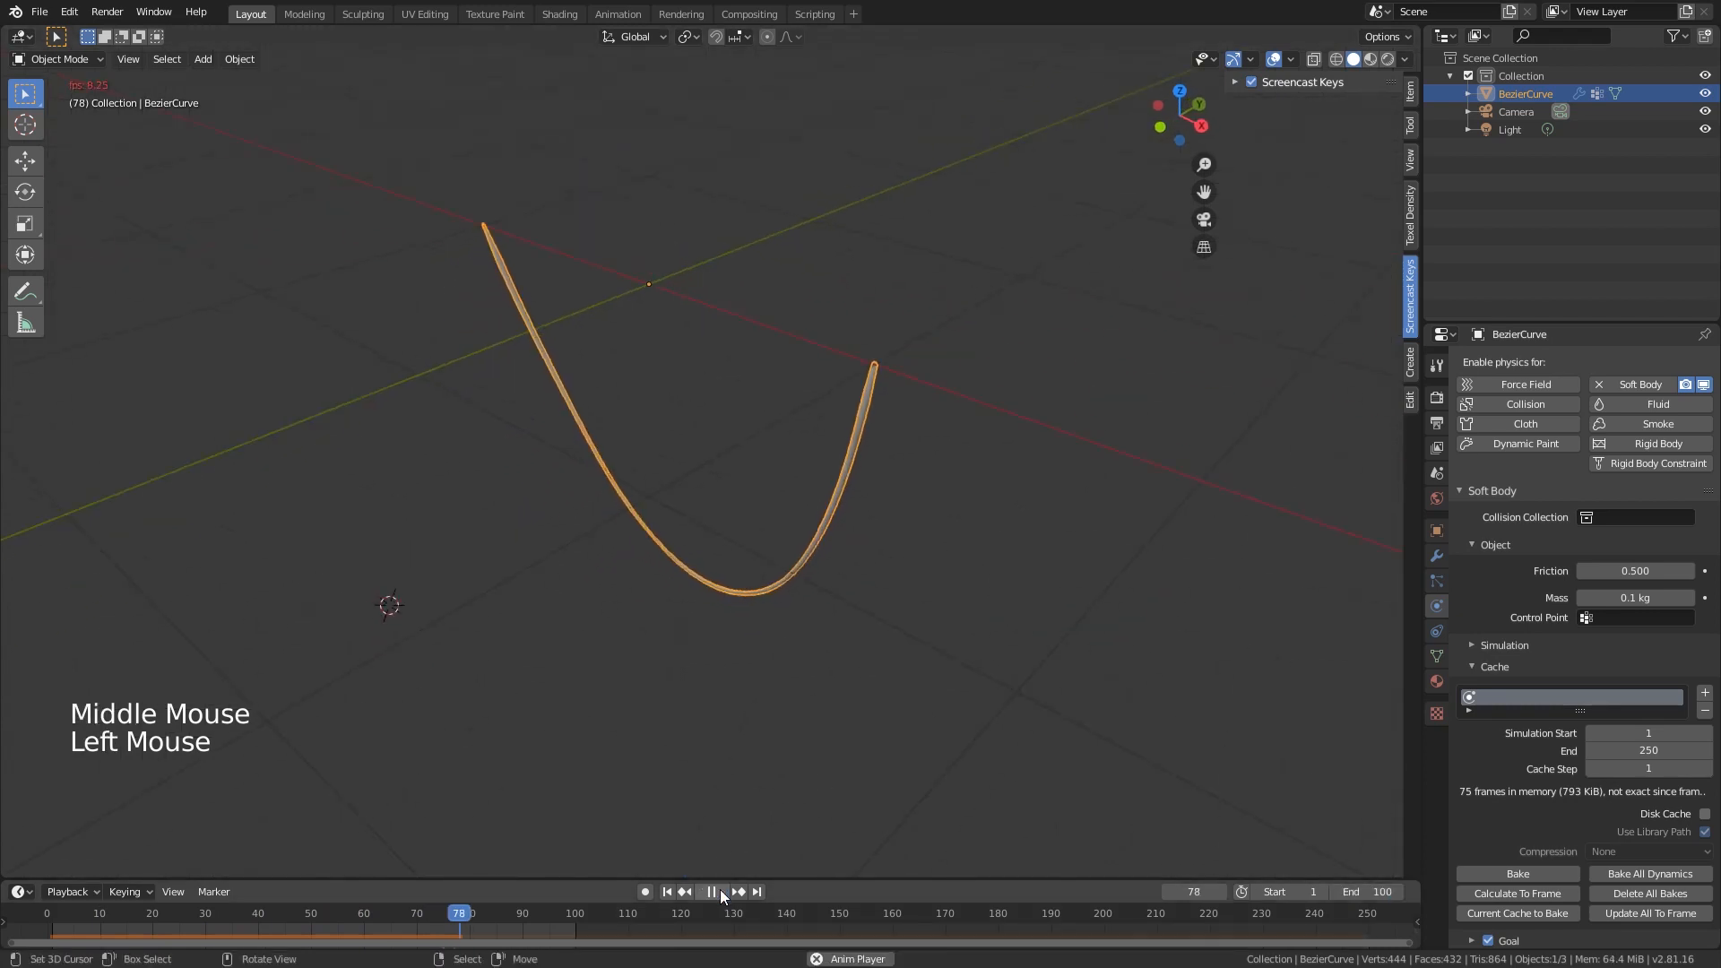
{"action": "left_click", "coordinate": [720, 891]}
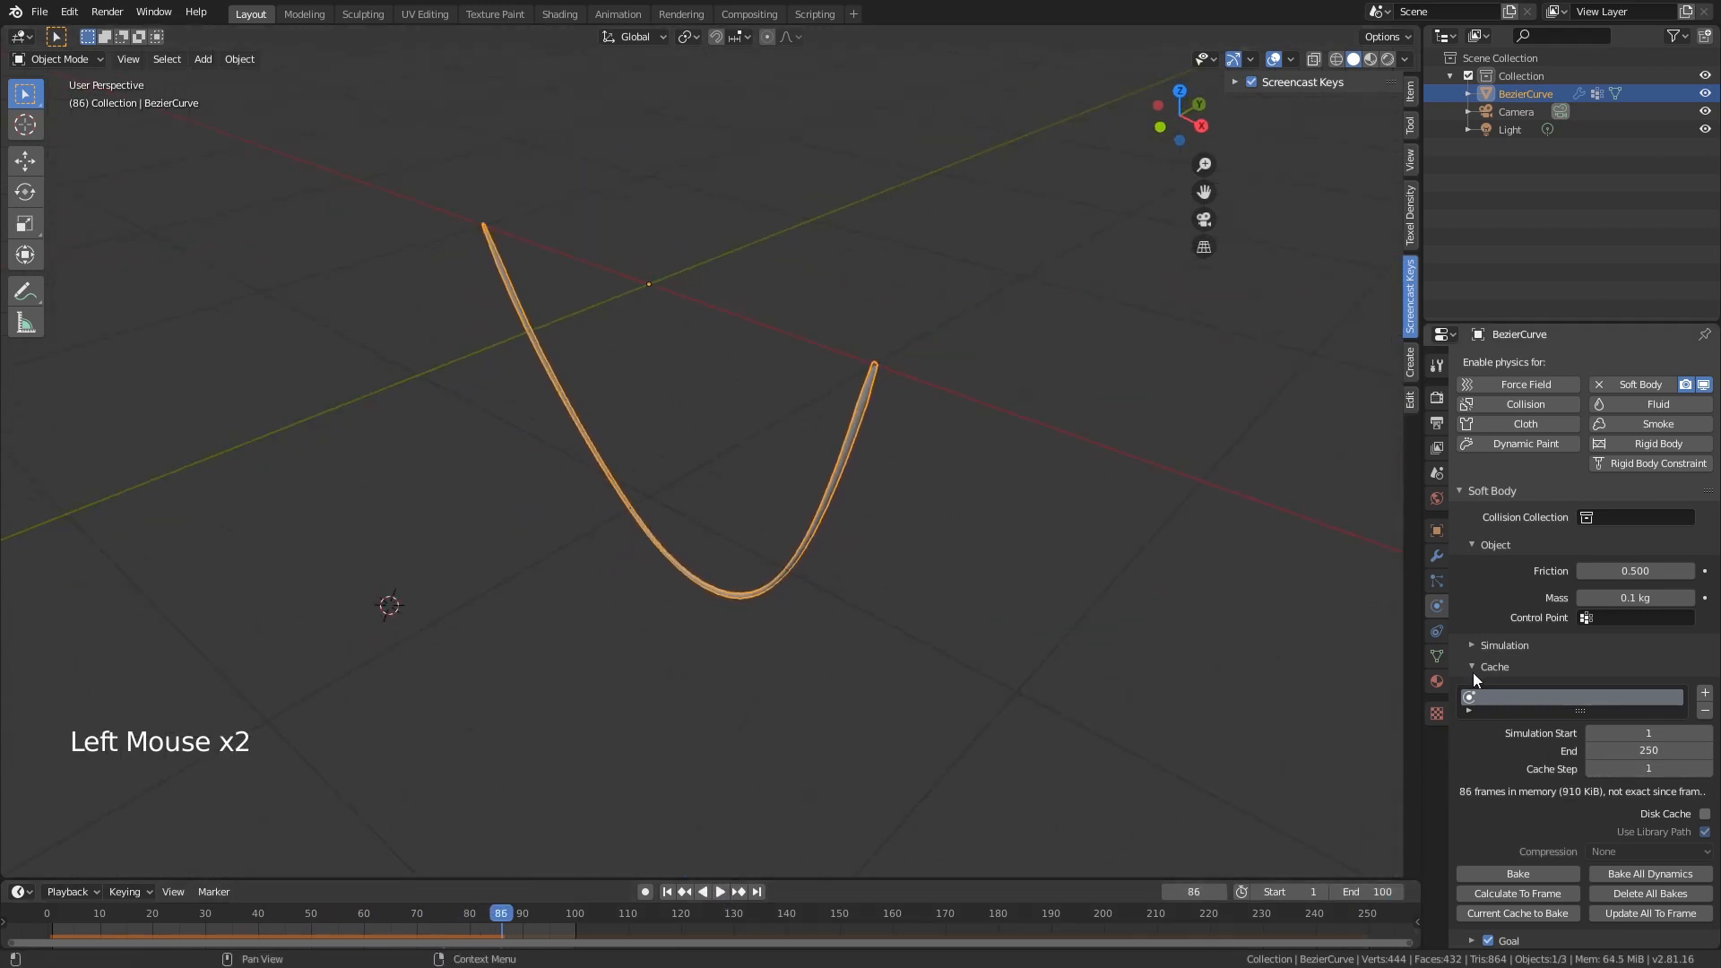
- Set the soft body cache's end frame to 100, bake the simulation, and scrub the timeline to frame 58
{"action": "left_click", "coordinate": [1649, 756]}
{"action": "type", "text": "100"}
{"action": "key", "text": "Return"}
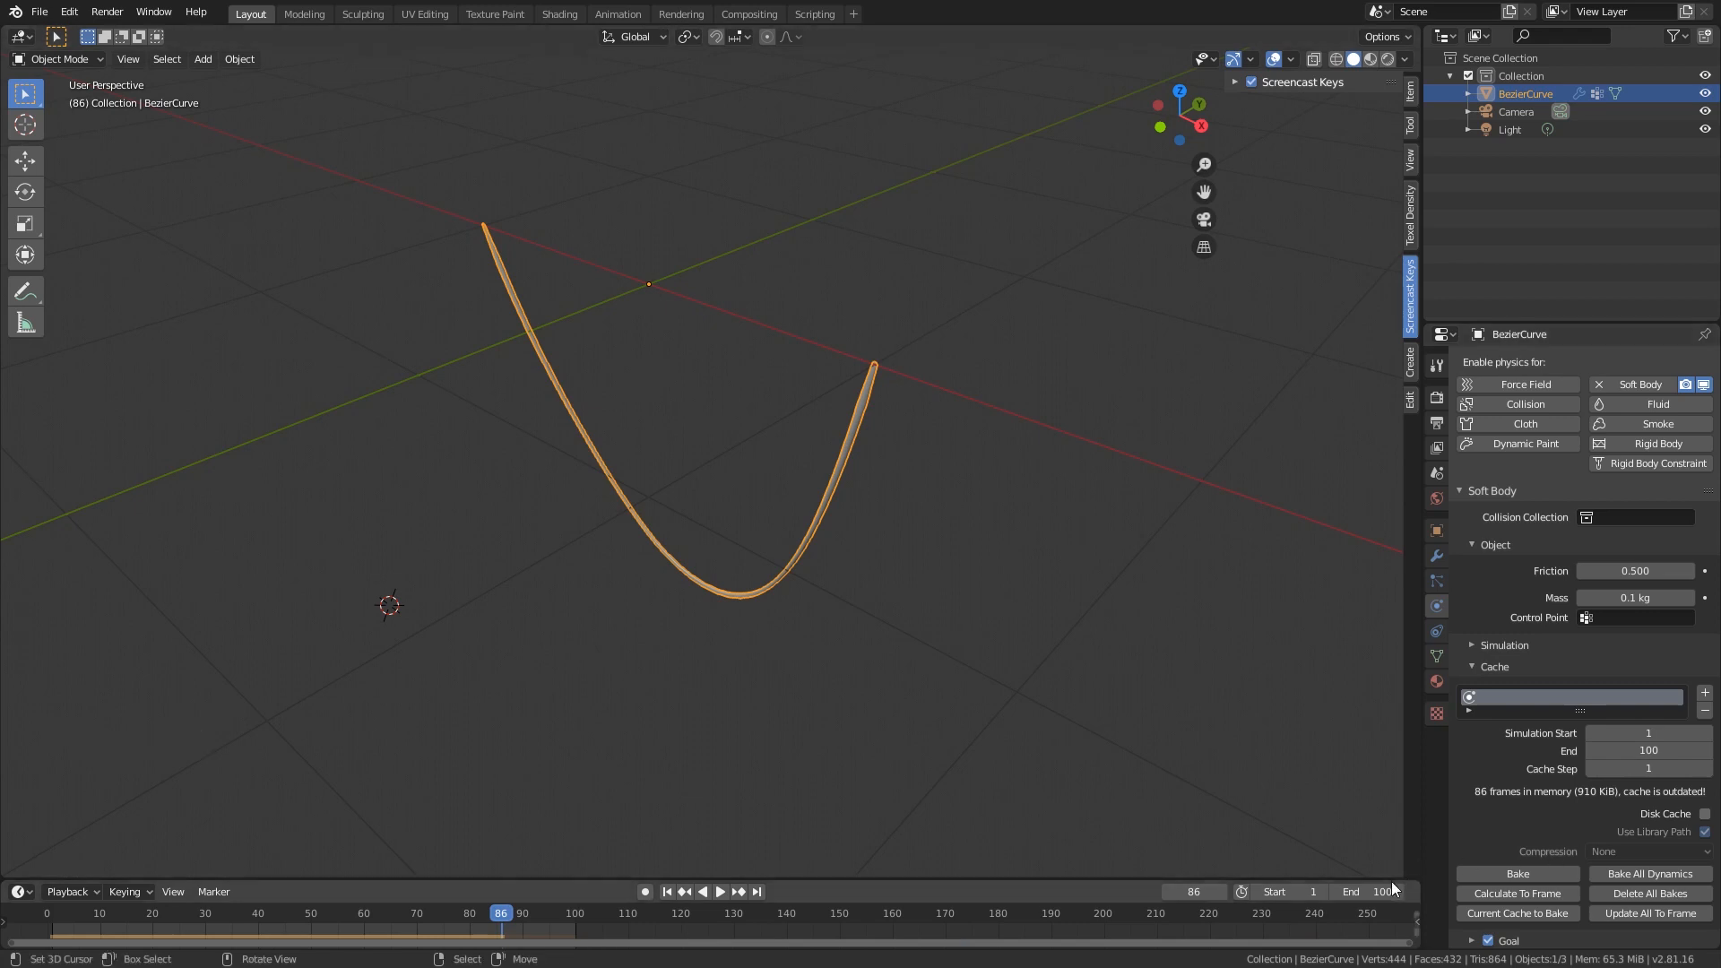
{"action": "left_click", "coordinate": [1541, 873]}
{"action": "left_click_drag", "start_coordinate": [503, 911], "coordinate": [357, 856]}
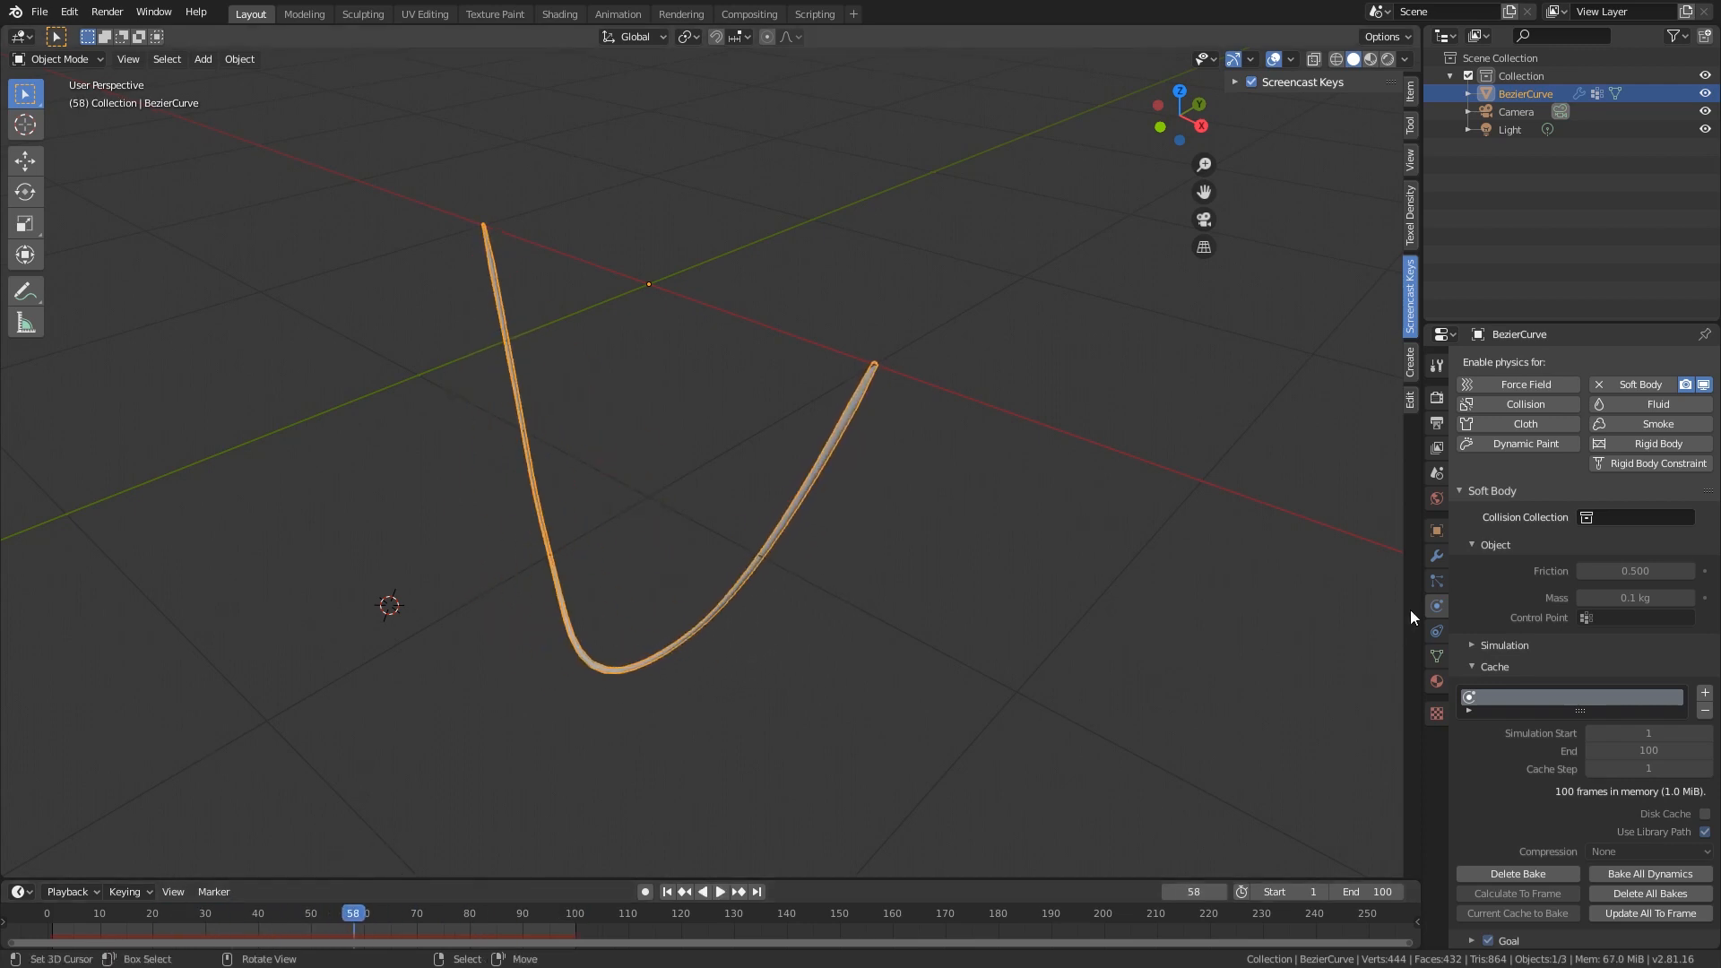
- Add a particle system to the tube and set its type to Hair
{"action": "left_click", "coordinate": [1438, 581]}
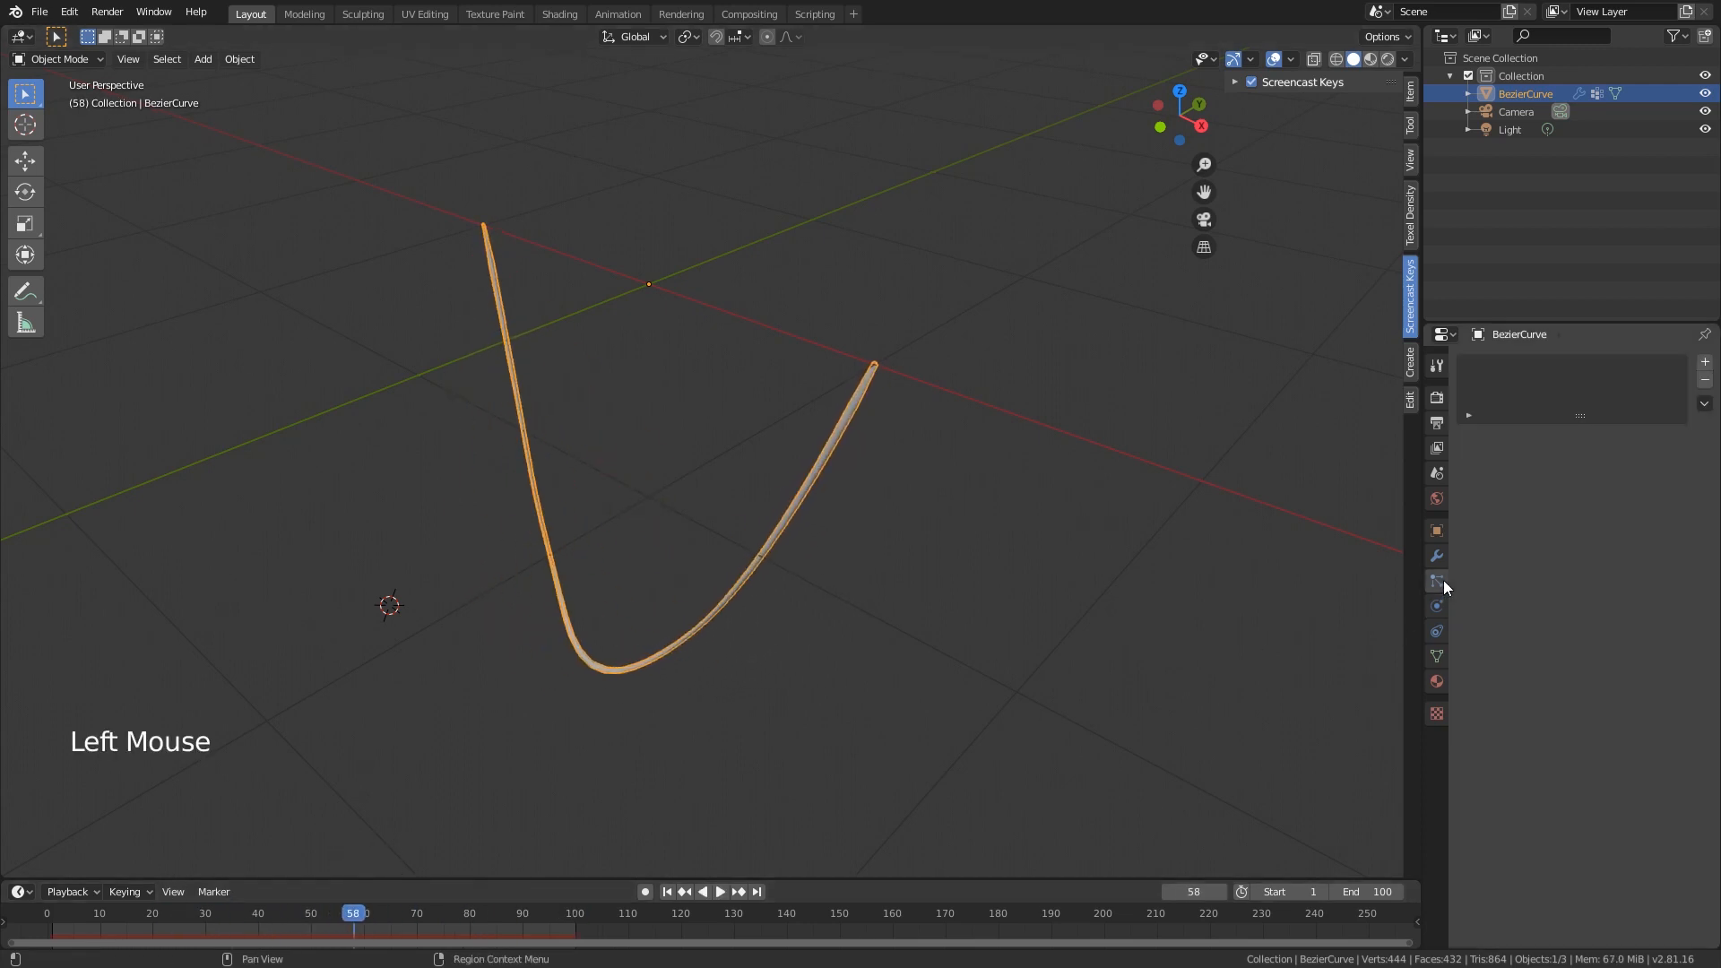
{"action": "left_click", "coordinate": [1704, 365]}
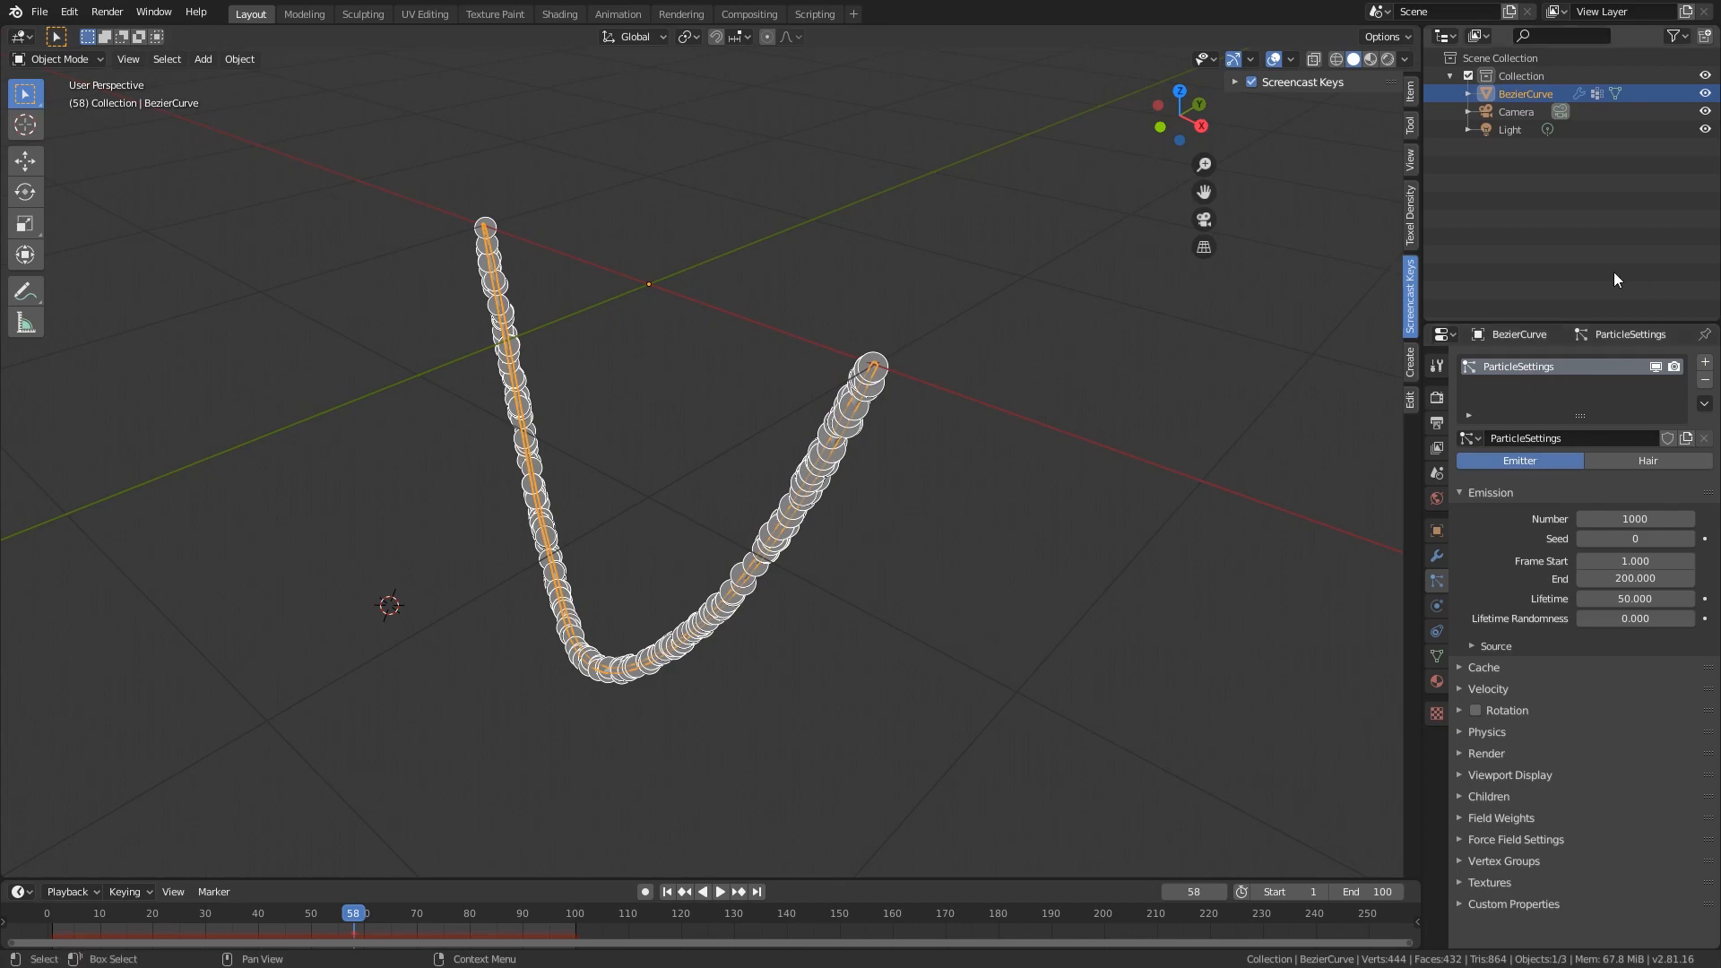
{"action": "middle_click_drag", "start_coordinate": [834, 459], "coordinate": [955, 464]}
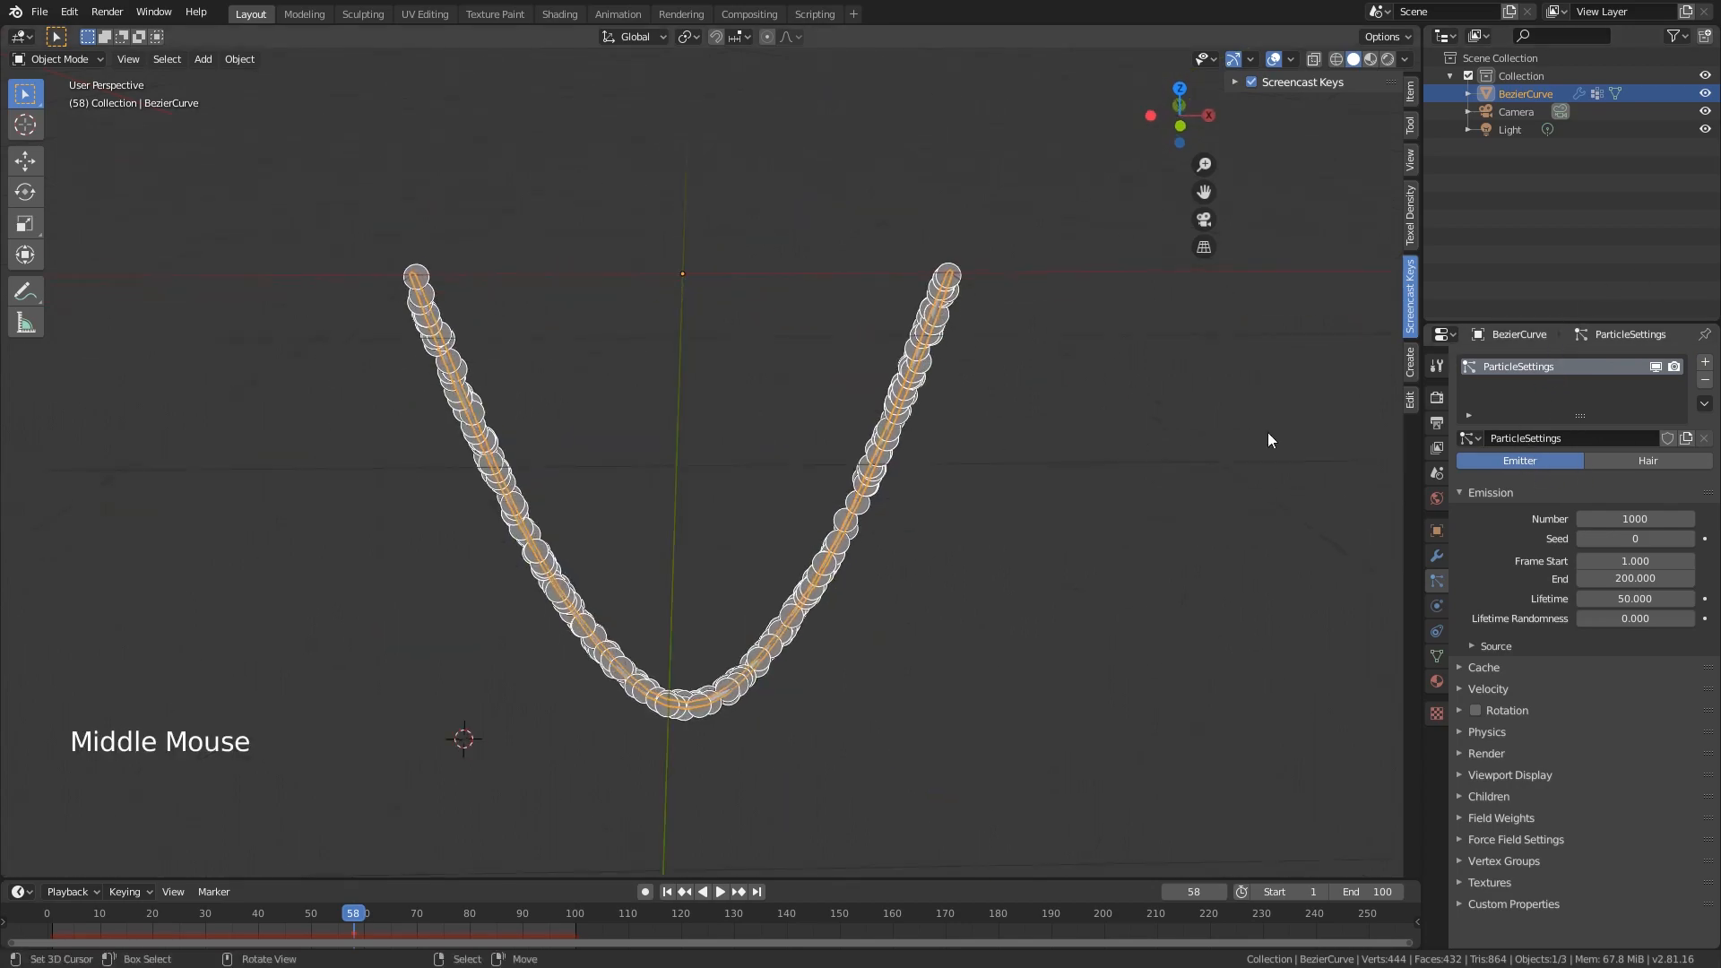
{"action": "left_click", "coordinate": [1641, 460]}
{"action": "scroll", "coordinate": [699, 393], "scroll_direction": "down", "scroll_amount": 6}
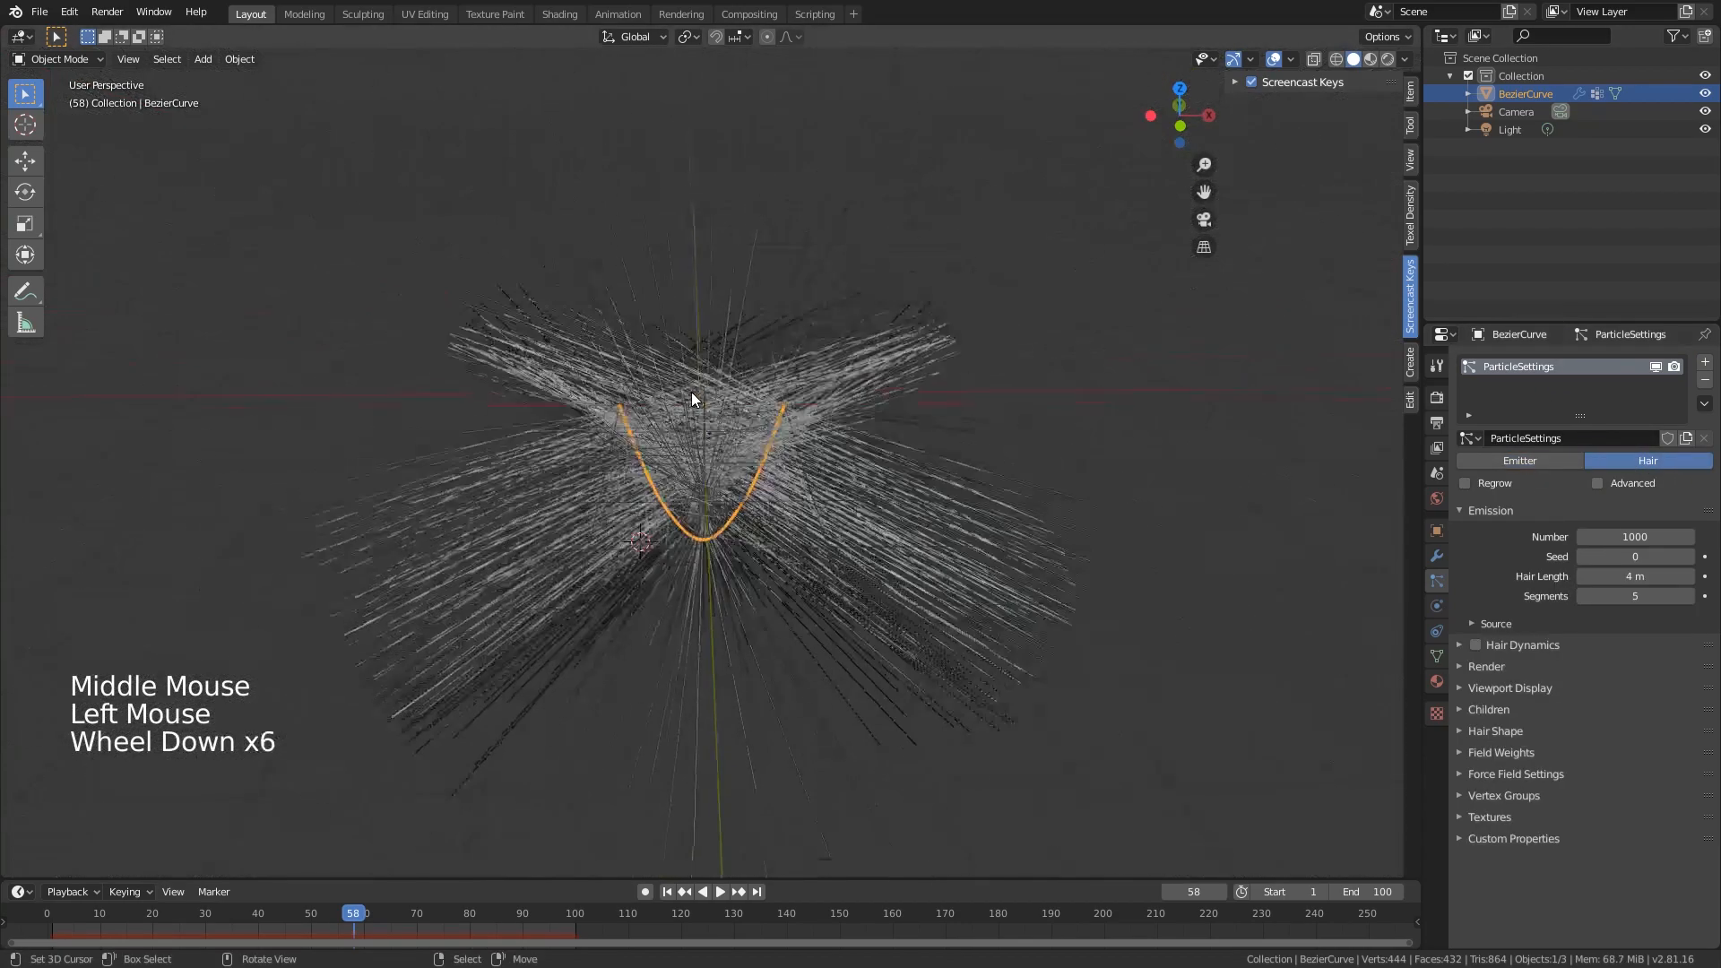
{"action": "scroll", "coordinate": [714, 382], "scroll_direction": "up", "scroll_amount": 6}
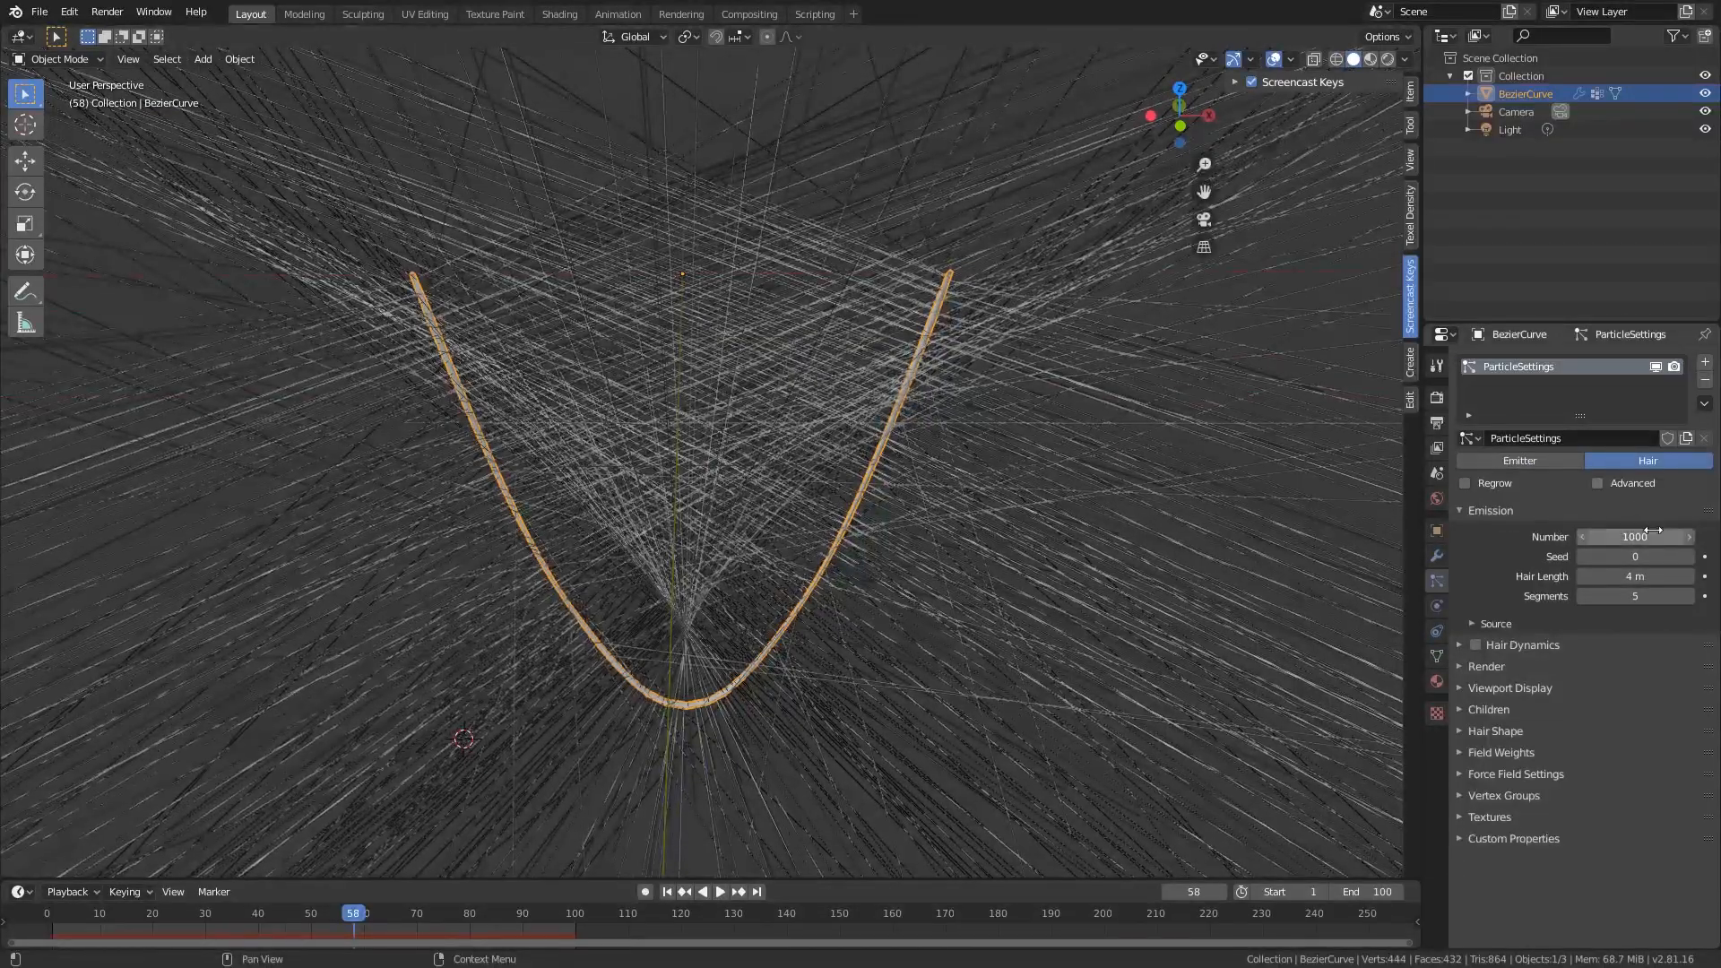
- Set the particle system's Hair Length to 1 m and view the hairs around the whole tube
{"action": "left_click", "coordinate": [1637, 576]}
{"action": "type", "text": "1"}
{"action": "key", "text": "Return"}
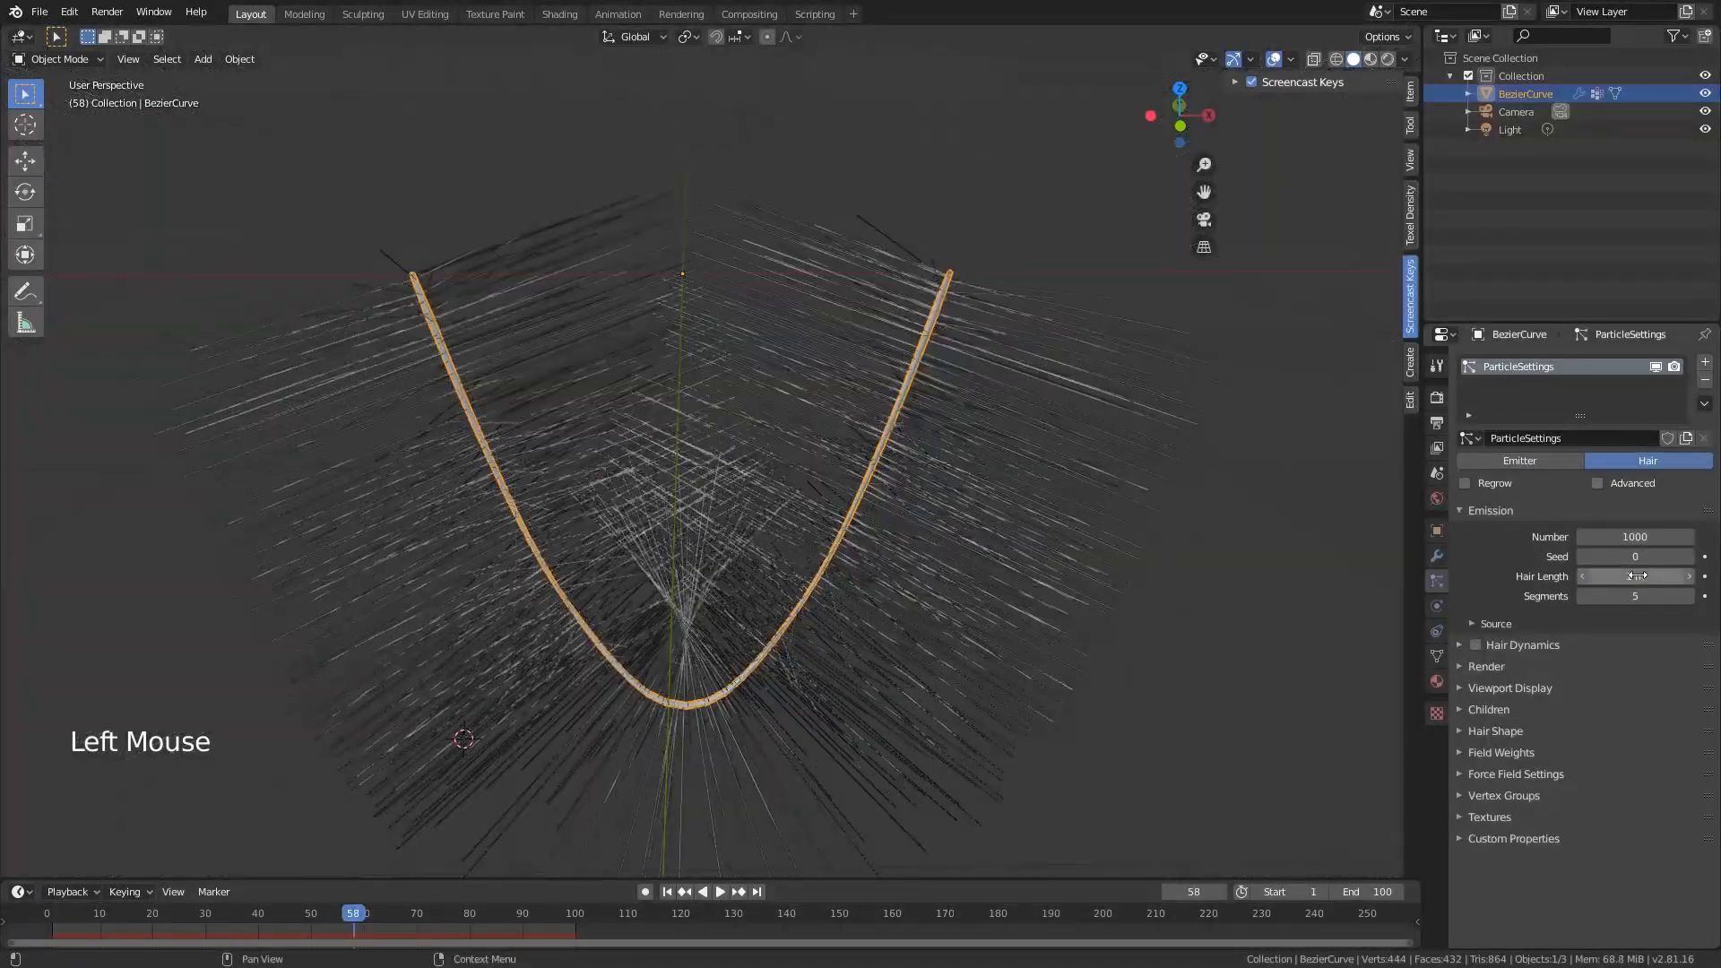
{"action": "scroll", "coordinate": [734, 339], "scroll_direction": "down", "scroll_amount": 2}
{"action": "middle_click_drag", "start_coordinate": [734, 339], "coordinate": [777, 350]}
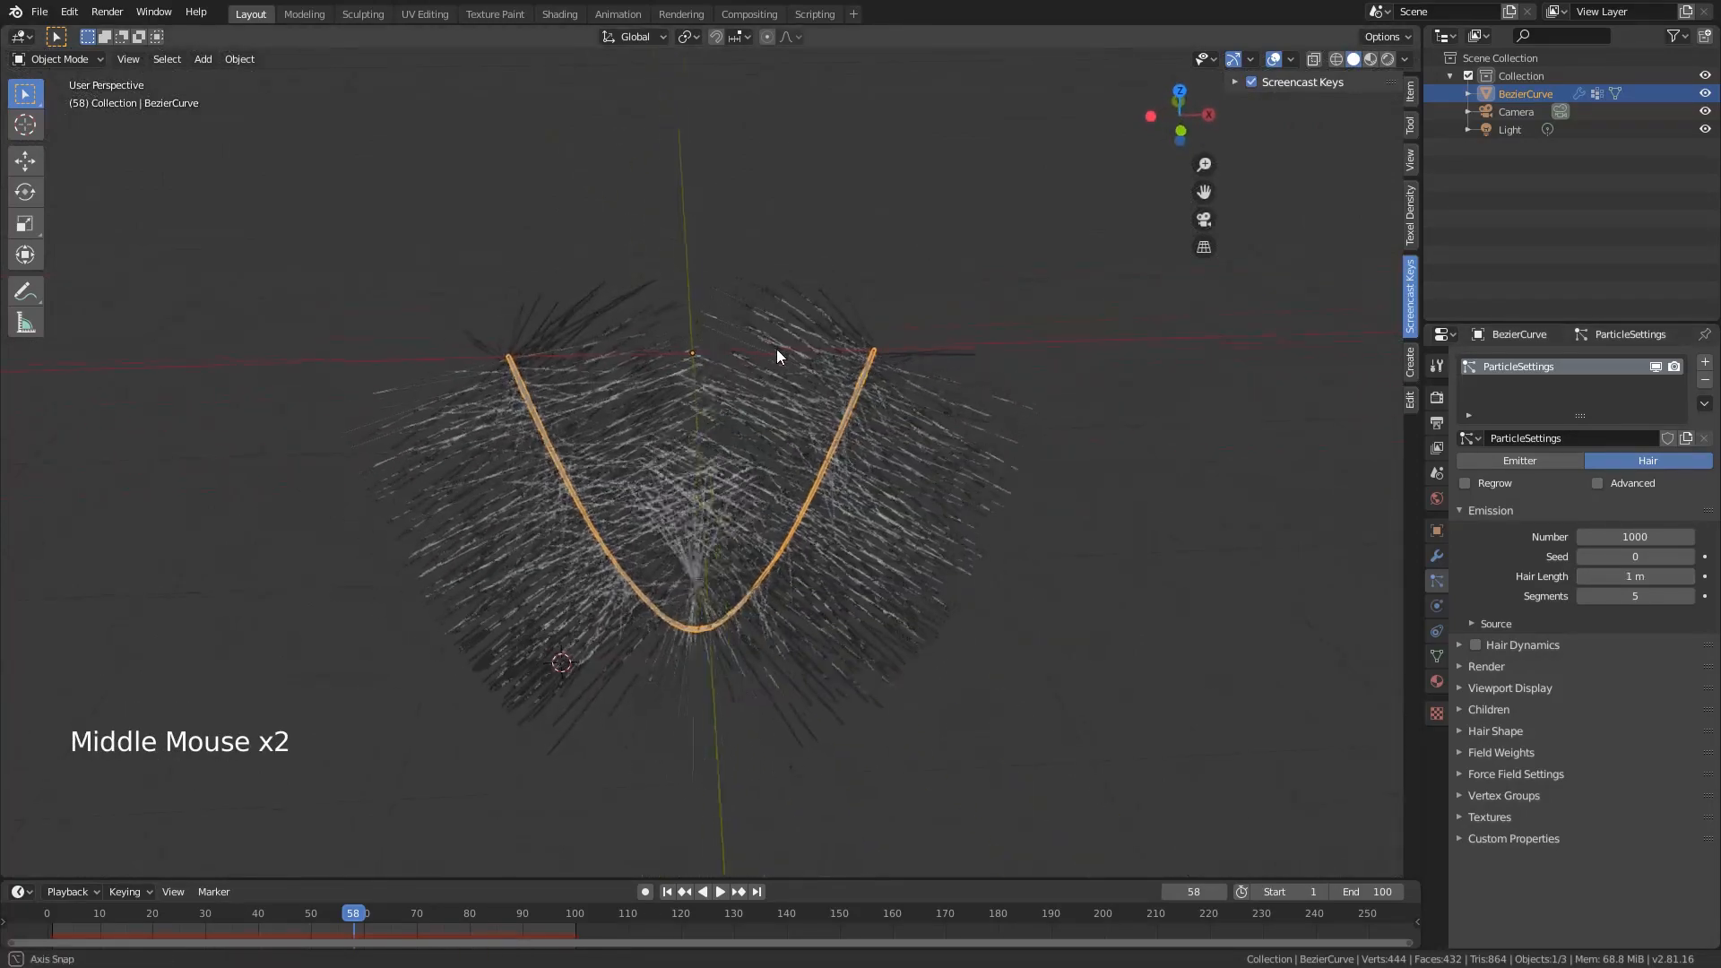
{"action": "key", "text": "shift+a"}
{"action": "mouse_move", "coordinate": [774, 339]}
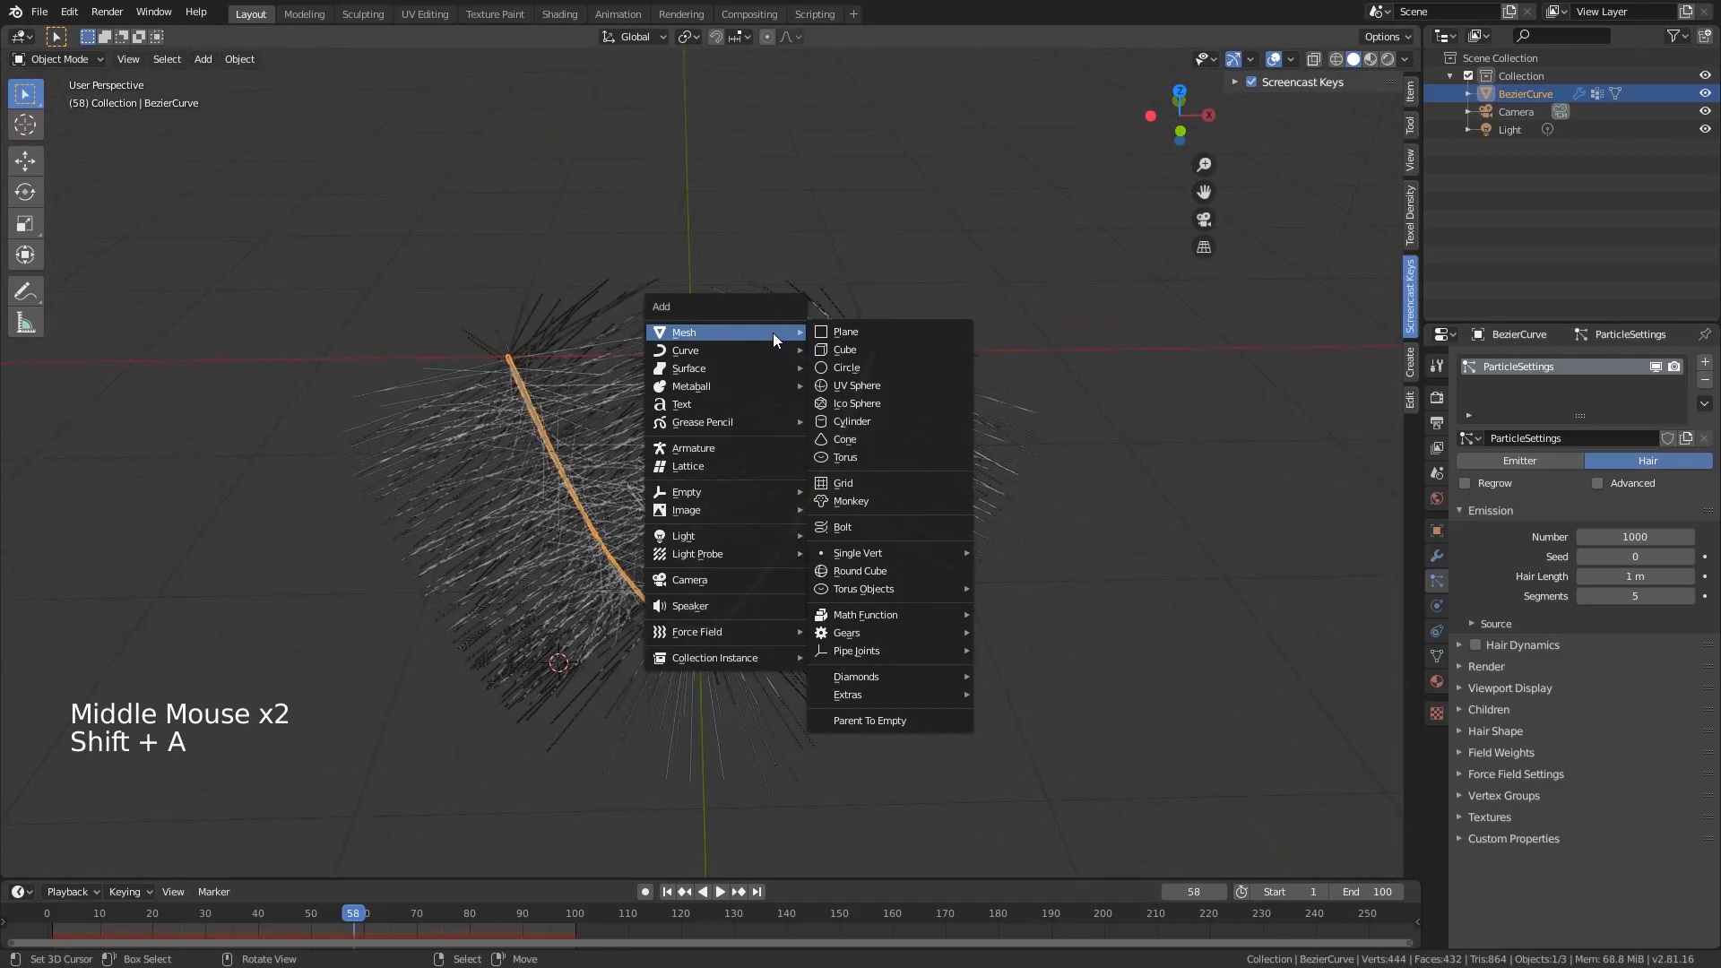
{"action": "left_click", "coordinate": [877, 332]}
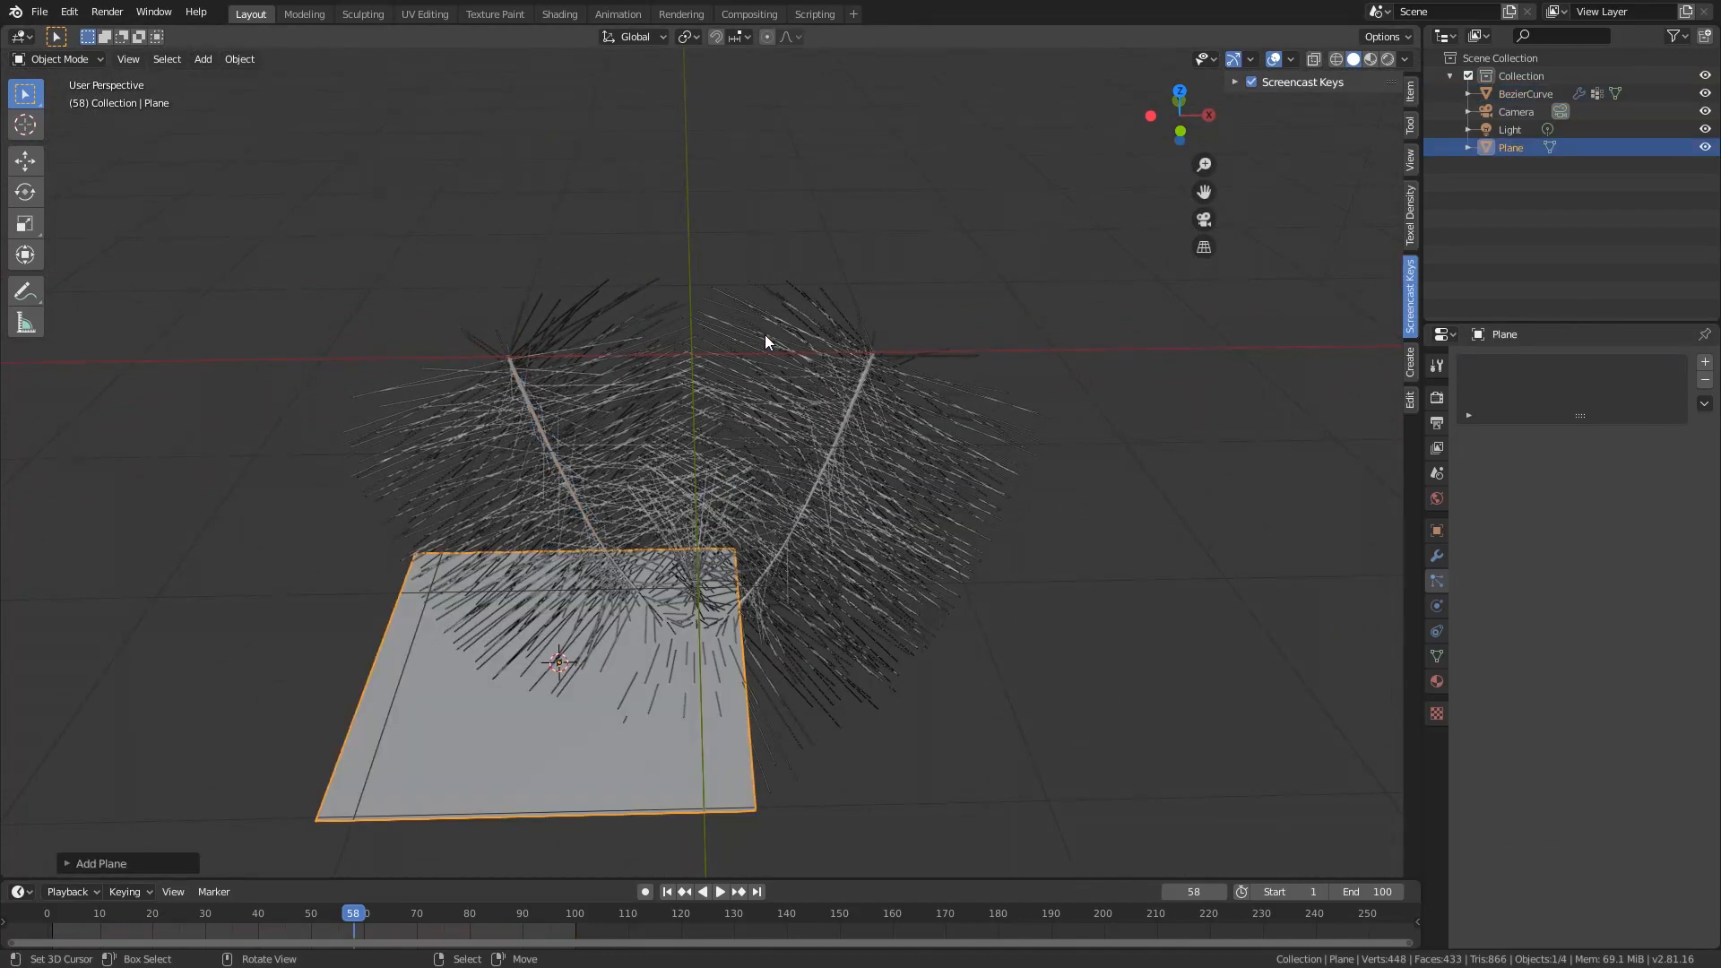
{"action": "key", "text": "x"}
{"action": "left_click", "coordinate": [805, 371]}
- Reset the 3D cursor to the world origin and add a mesh plane there
{"action": "key", "text": "shift+c"}
{"action": "key", "text": "shift+a"}
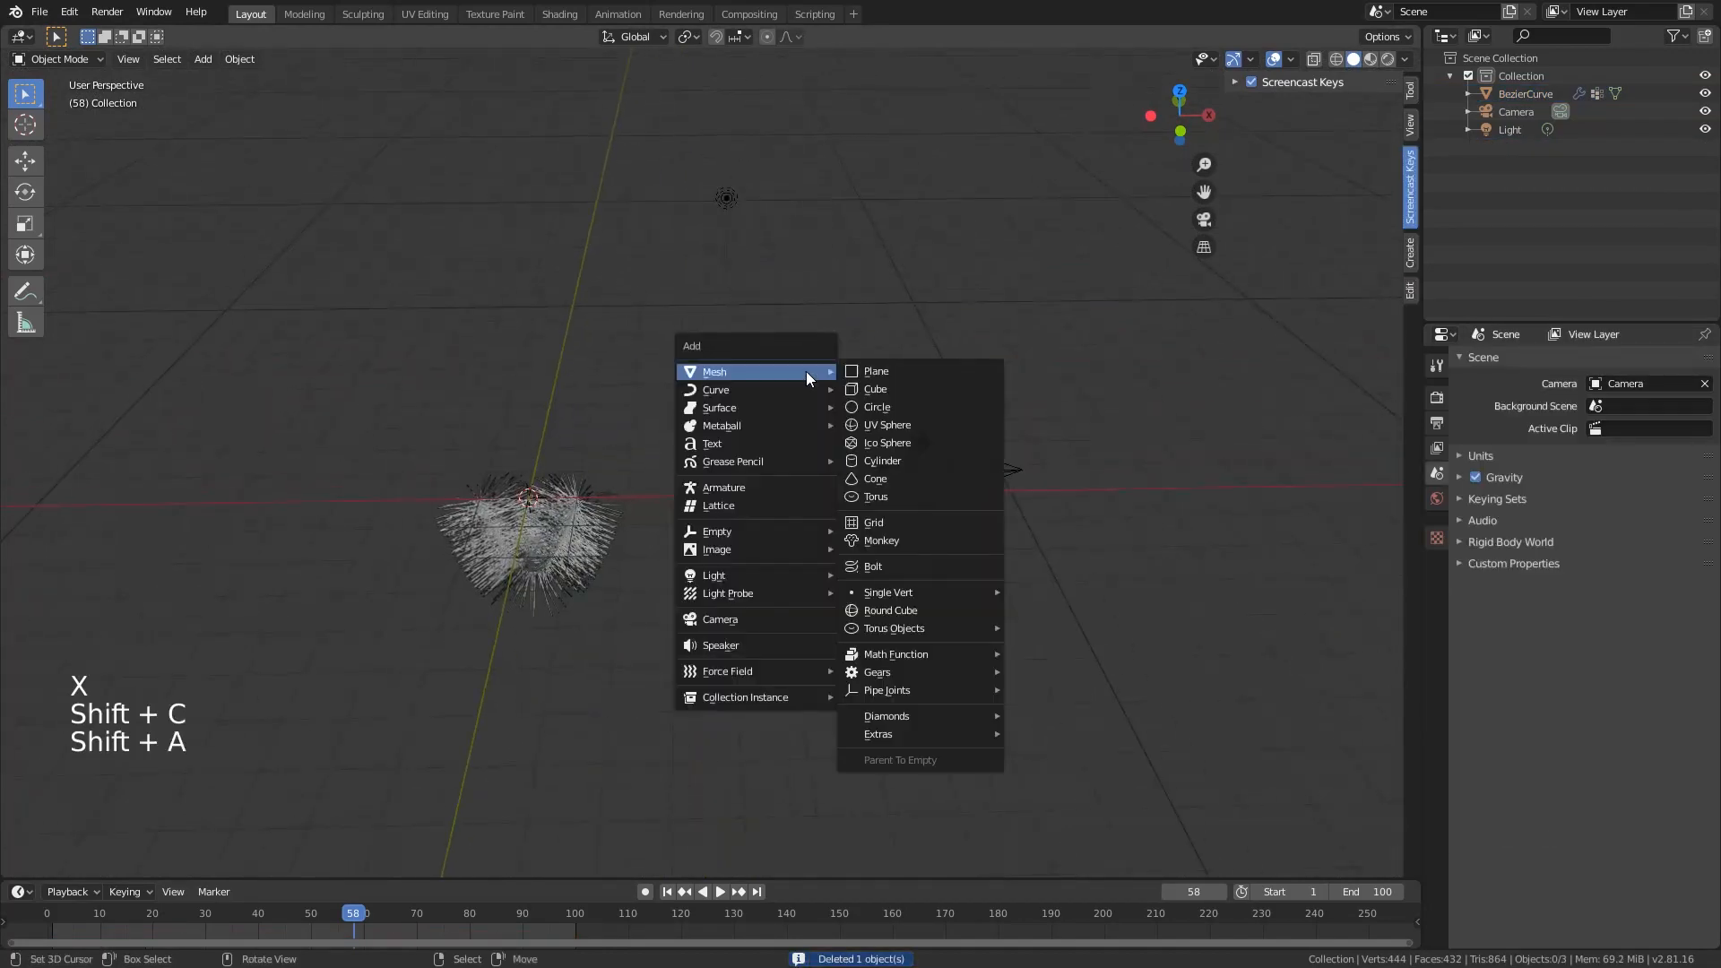
{"action": "scroll", "coordinate": [493, 414], "scroll_direction": "up", "scroll_amount": 5}
{"action": "middle_click_drag", "start_coordinate": [494, 415], "coordinate": [913, 348], "text": "shift"}
{"action": "scroll", "coordinate": [792, 405], "scroll_direction": "up", "scroll_amount": 4}
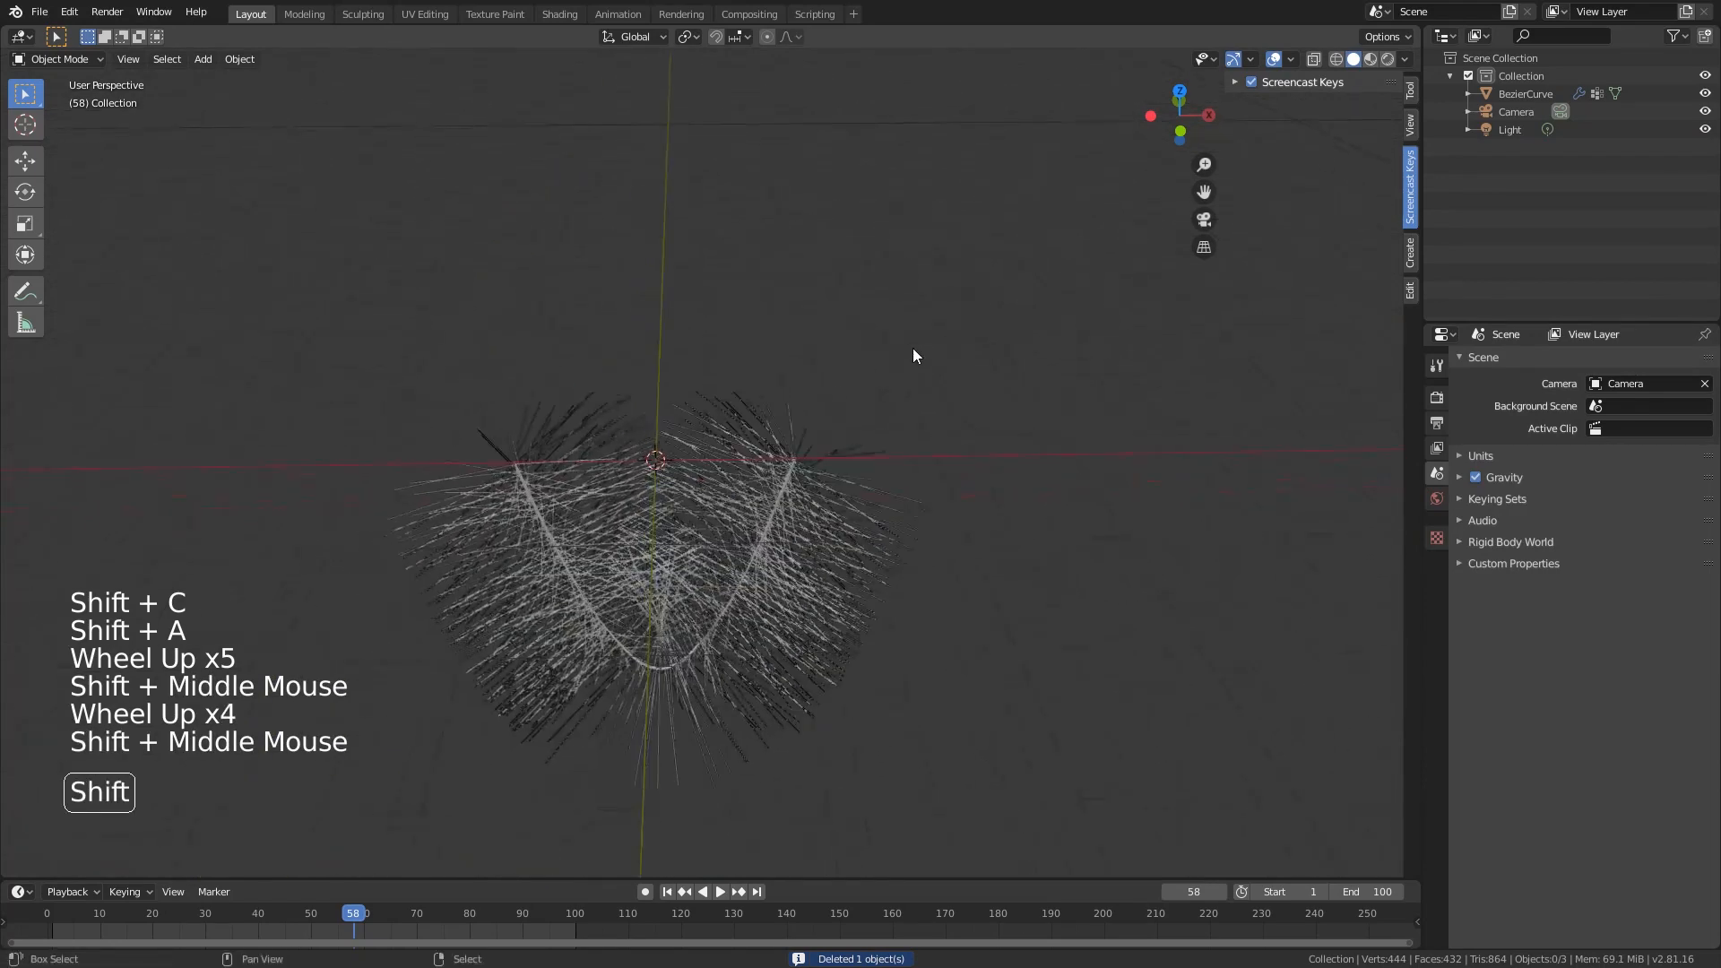
{"action": "key", "text": "shift+a"}
{"action": "left_click", "coordinate": [986, 348]}
- Scale the plane along the X axis into a long, narrow strip
{"action": "scroll", "coordinate": [945, 378], "scroll_direction": "up", "scroll_amount": 1}
{"action": "key", "text": "s"}
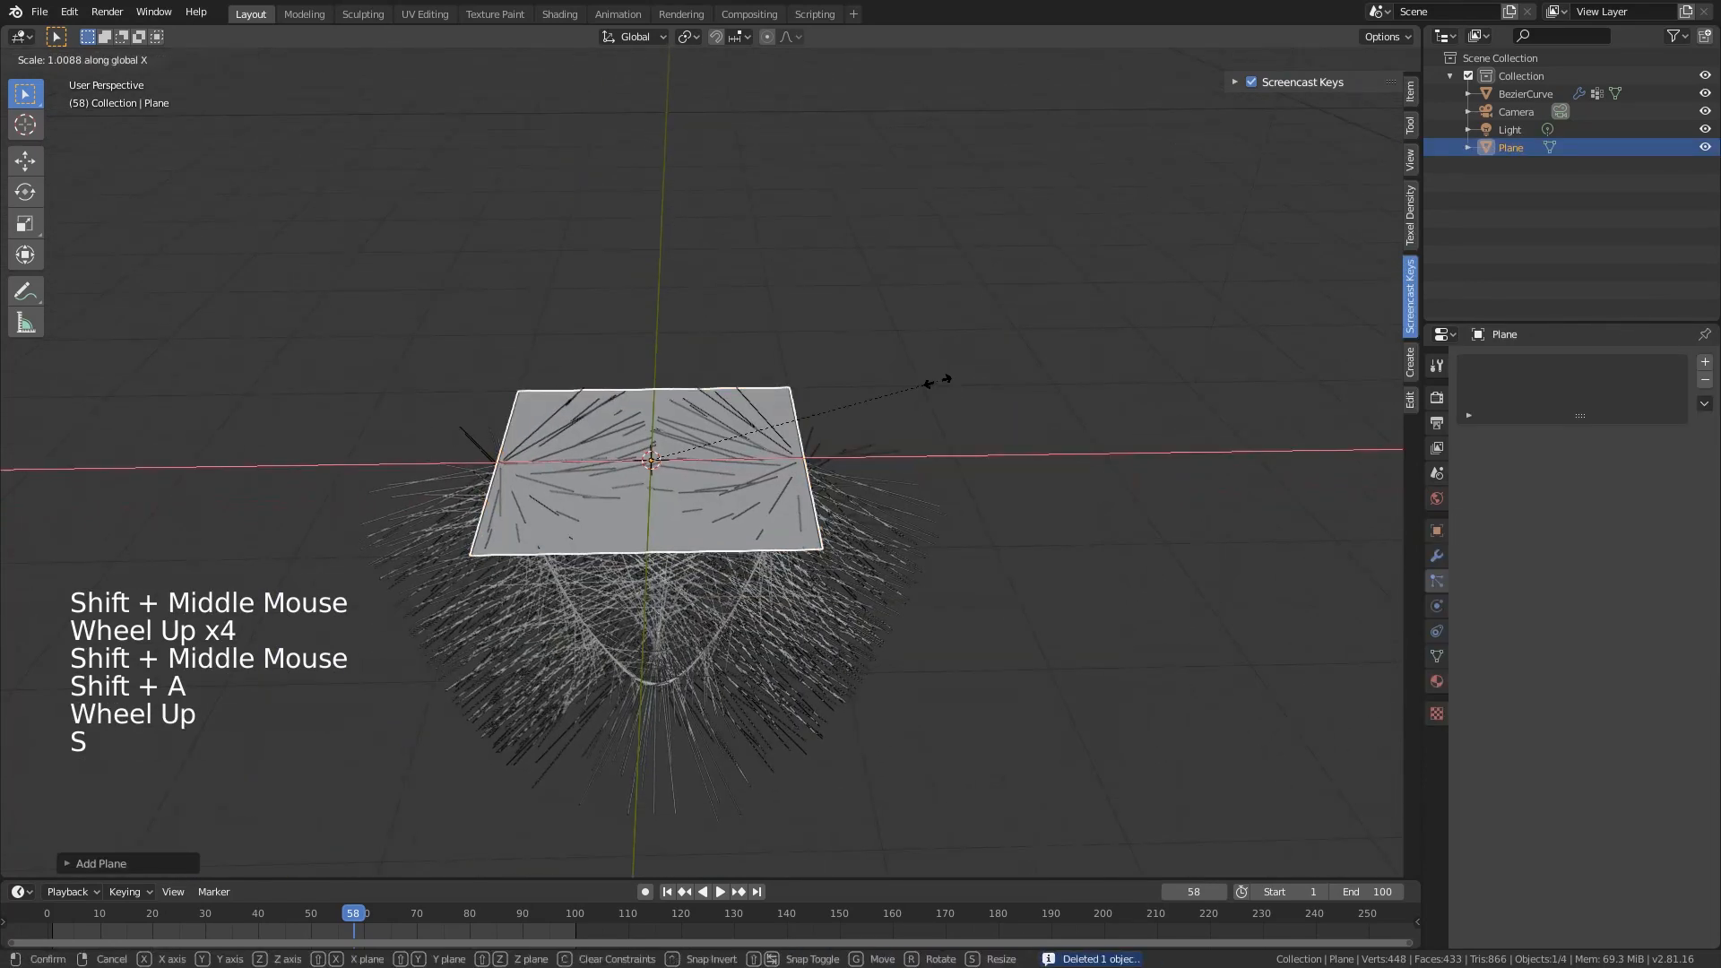
{"action": "key", "text": "x"}
{"action": "left_click", "coordinate": [692, 433]}
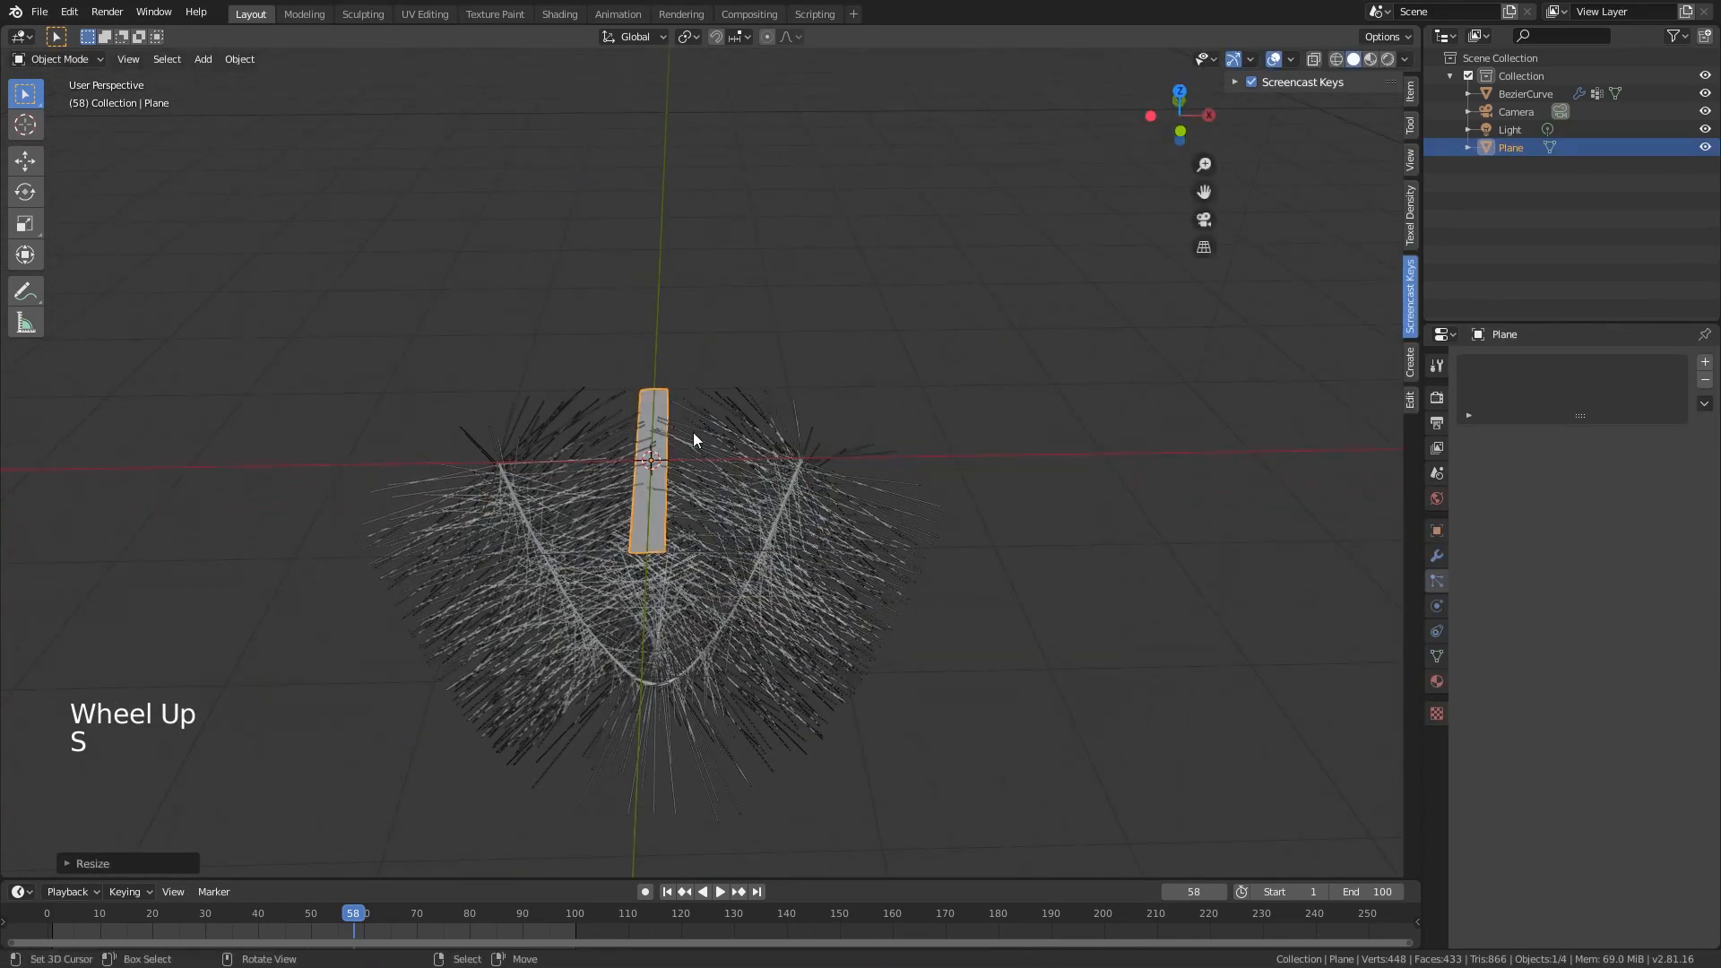
{"action": "middle_click_drag", "start_coordinate": [692, 433], "coordinate": [1034, 626]}
{"action": "key", "text": "s"}
{"action": "left_click", "coordinate": [910, 569]}
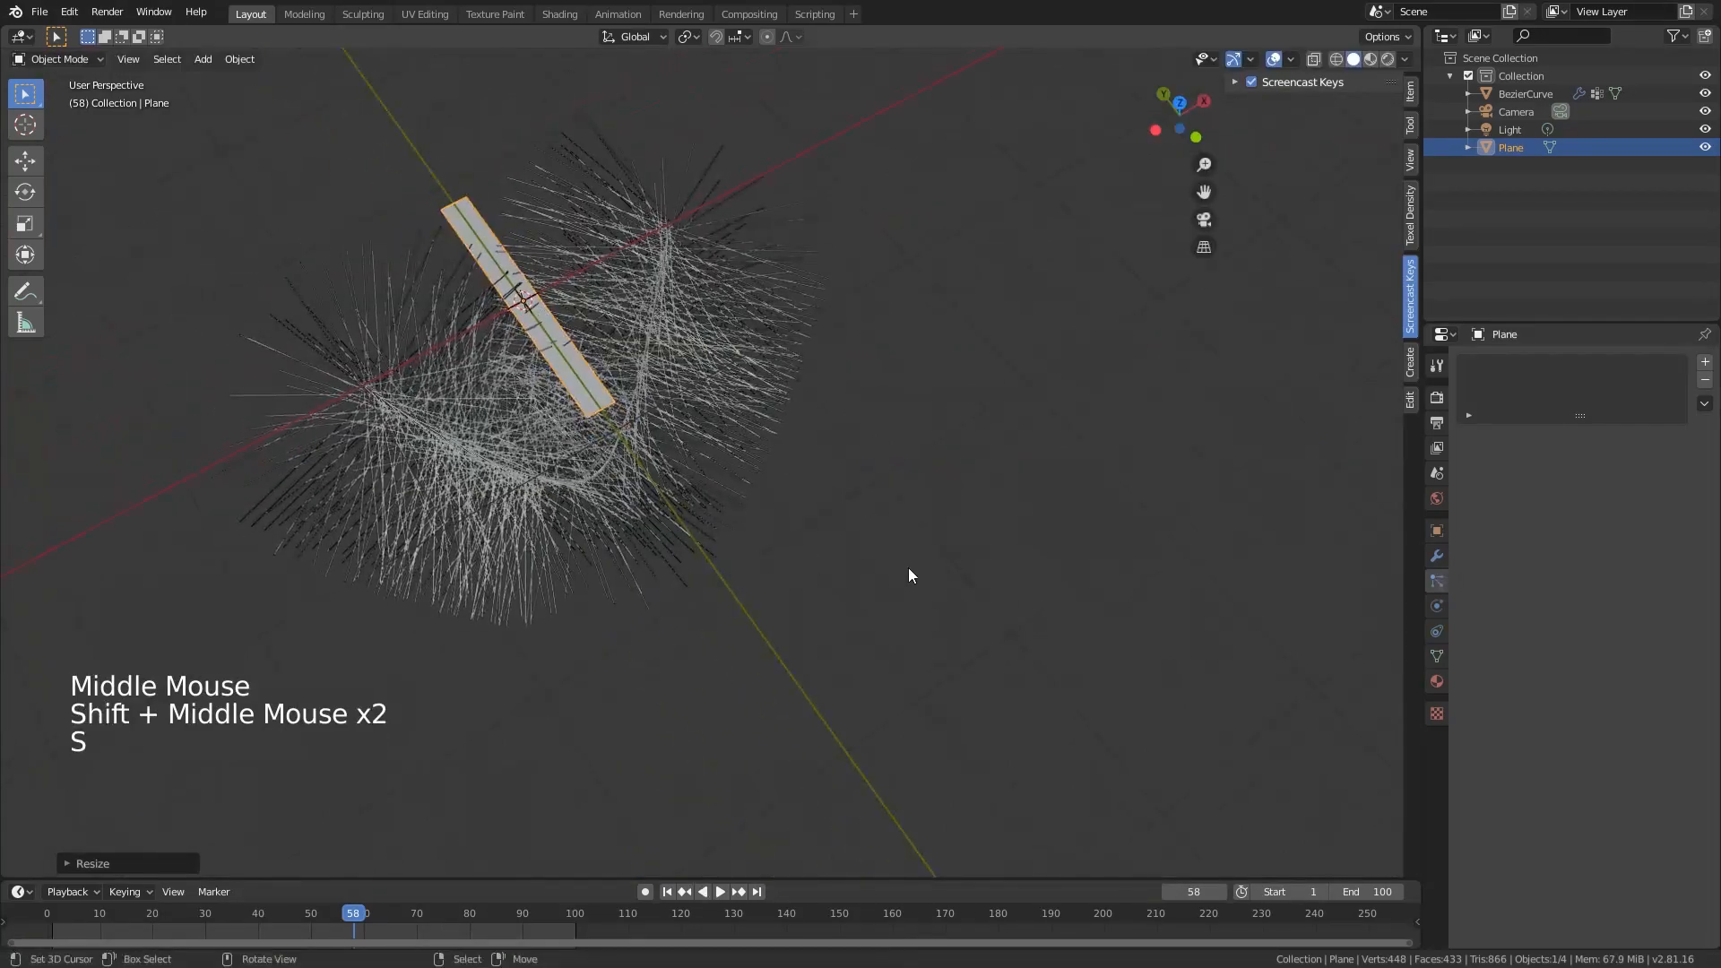
- Move the strip's geometry along Y in Edit Mode so that one short end lies at the object's origin
{"action": "middle_click_drag", "start_coordinate": [908, 567], "coordinate": [741, 545]}
{"action": "scroll", "coordinate": [744, 458], "scroll_direction": "down", "scroll_amount": 1}
{"action": "scroll", "coordinate": [957, 448], "scroll_direction": "up", "scroll_amount": 4}
{"action": "scroll", "coordinate": [707, 527], "scroll_direction": "up", "scroll_amount": 4}
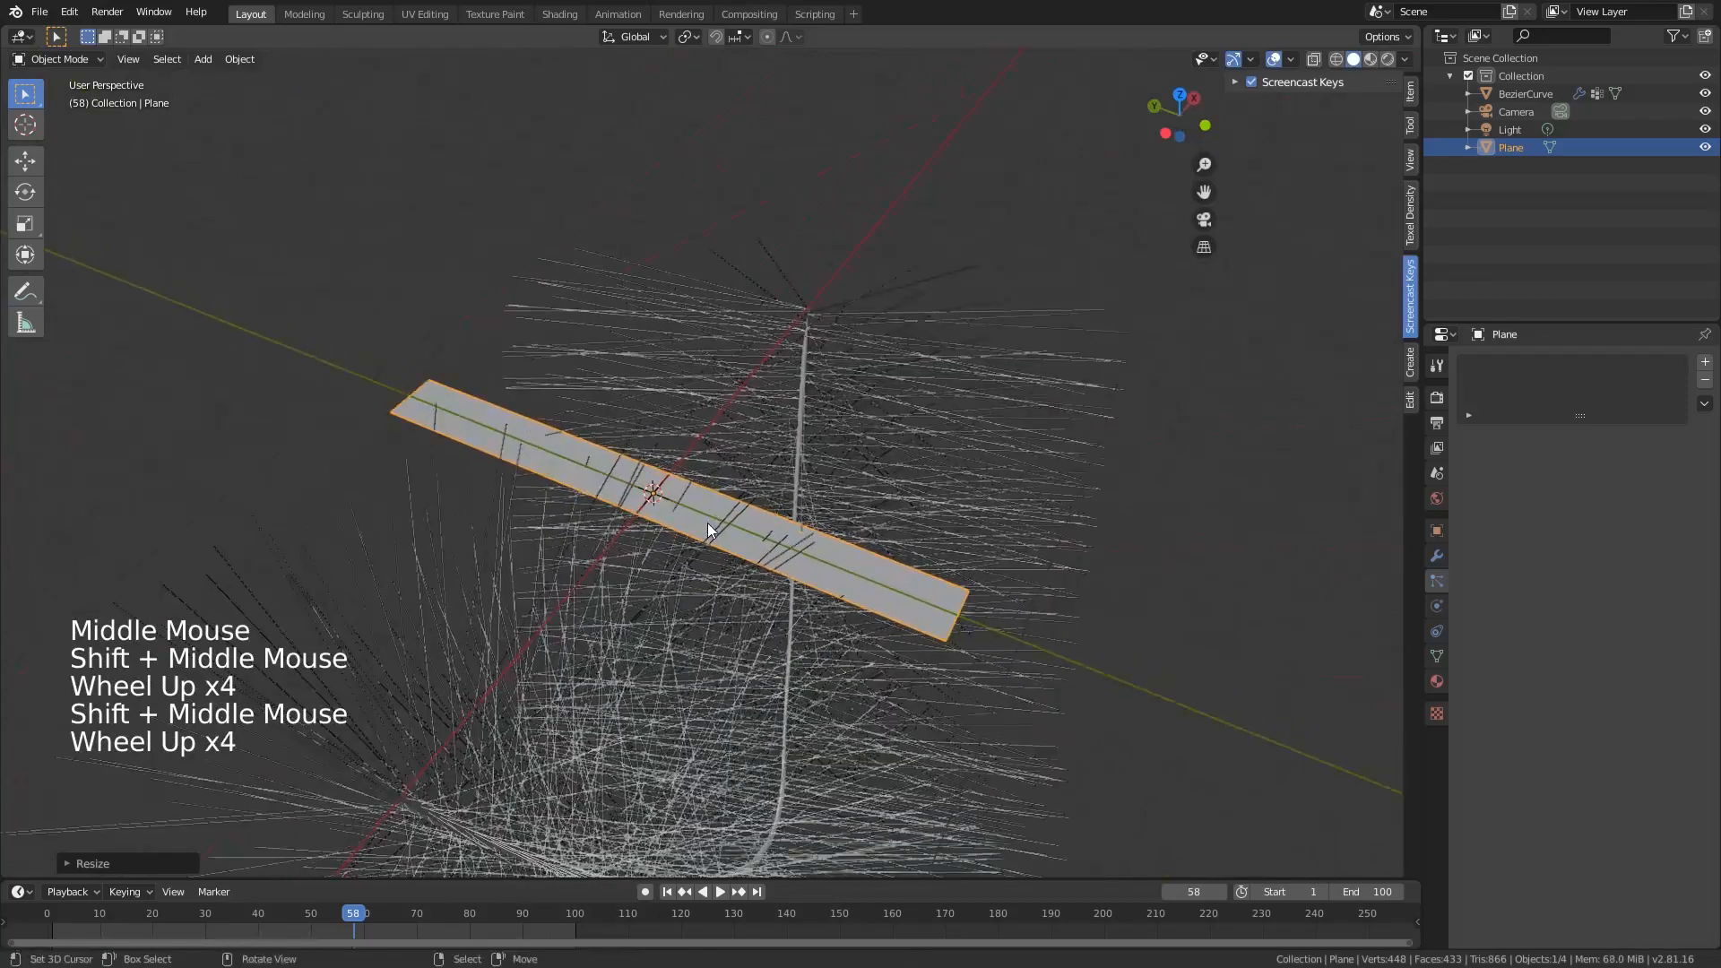
{"action": "left_click", "coordinate": [779, 417]}
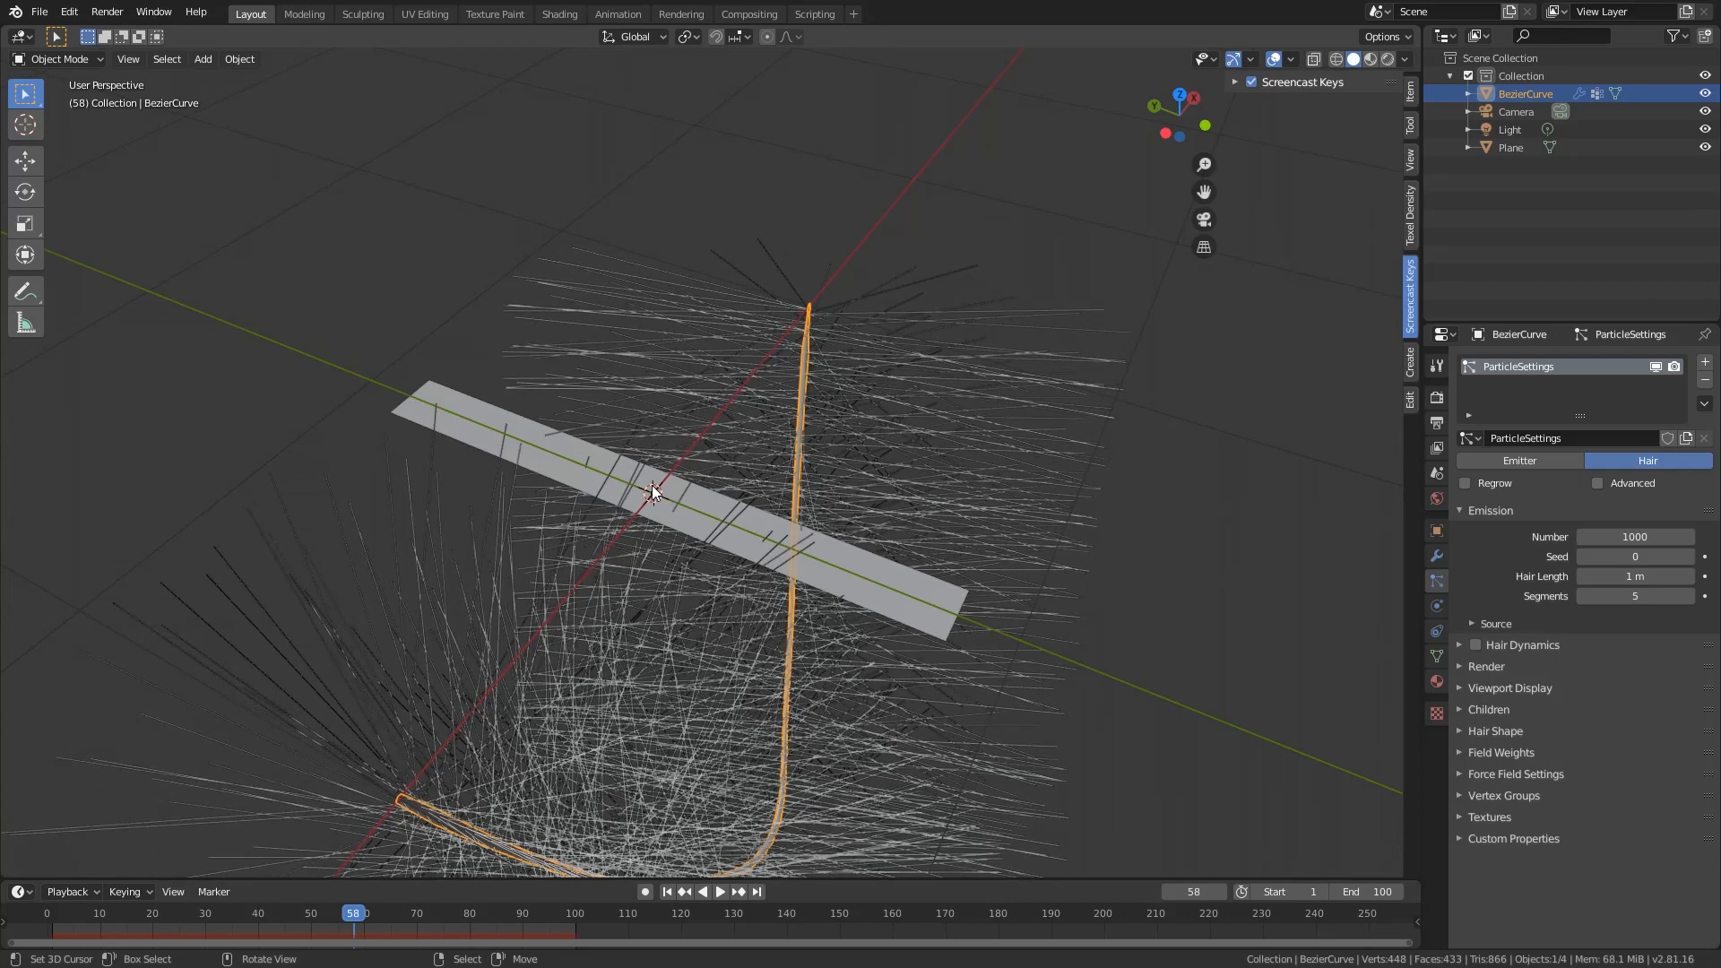
{"action": "scroll", "coordinate": [653, 498], "scroll_direction": "up", "scroll_amount": 5}
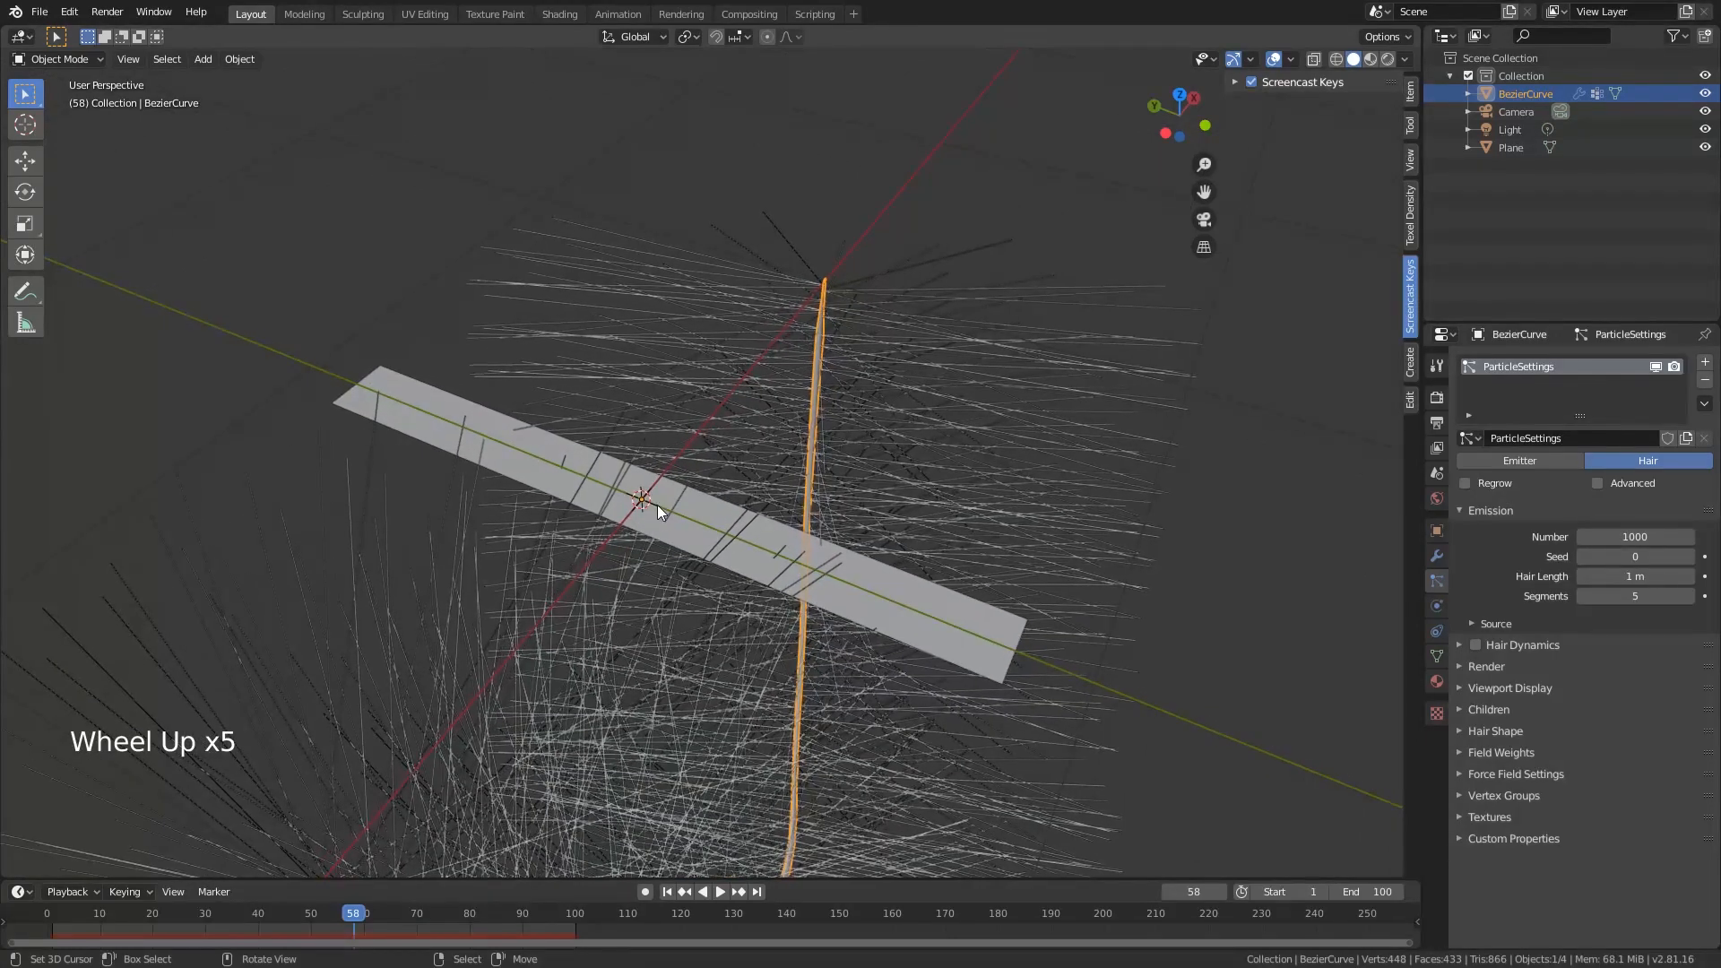
{"action": "right_click", "coordinate": [642, 504]}
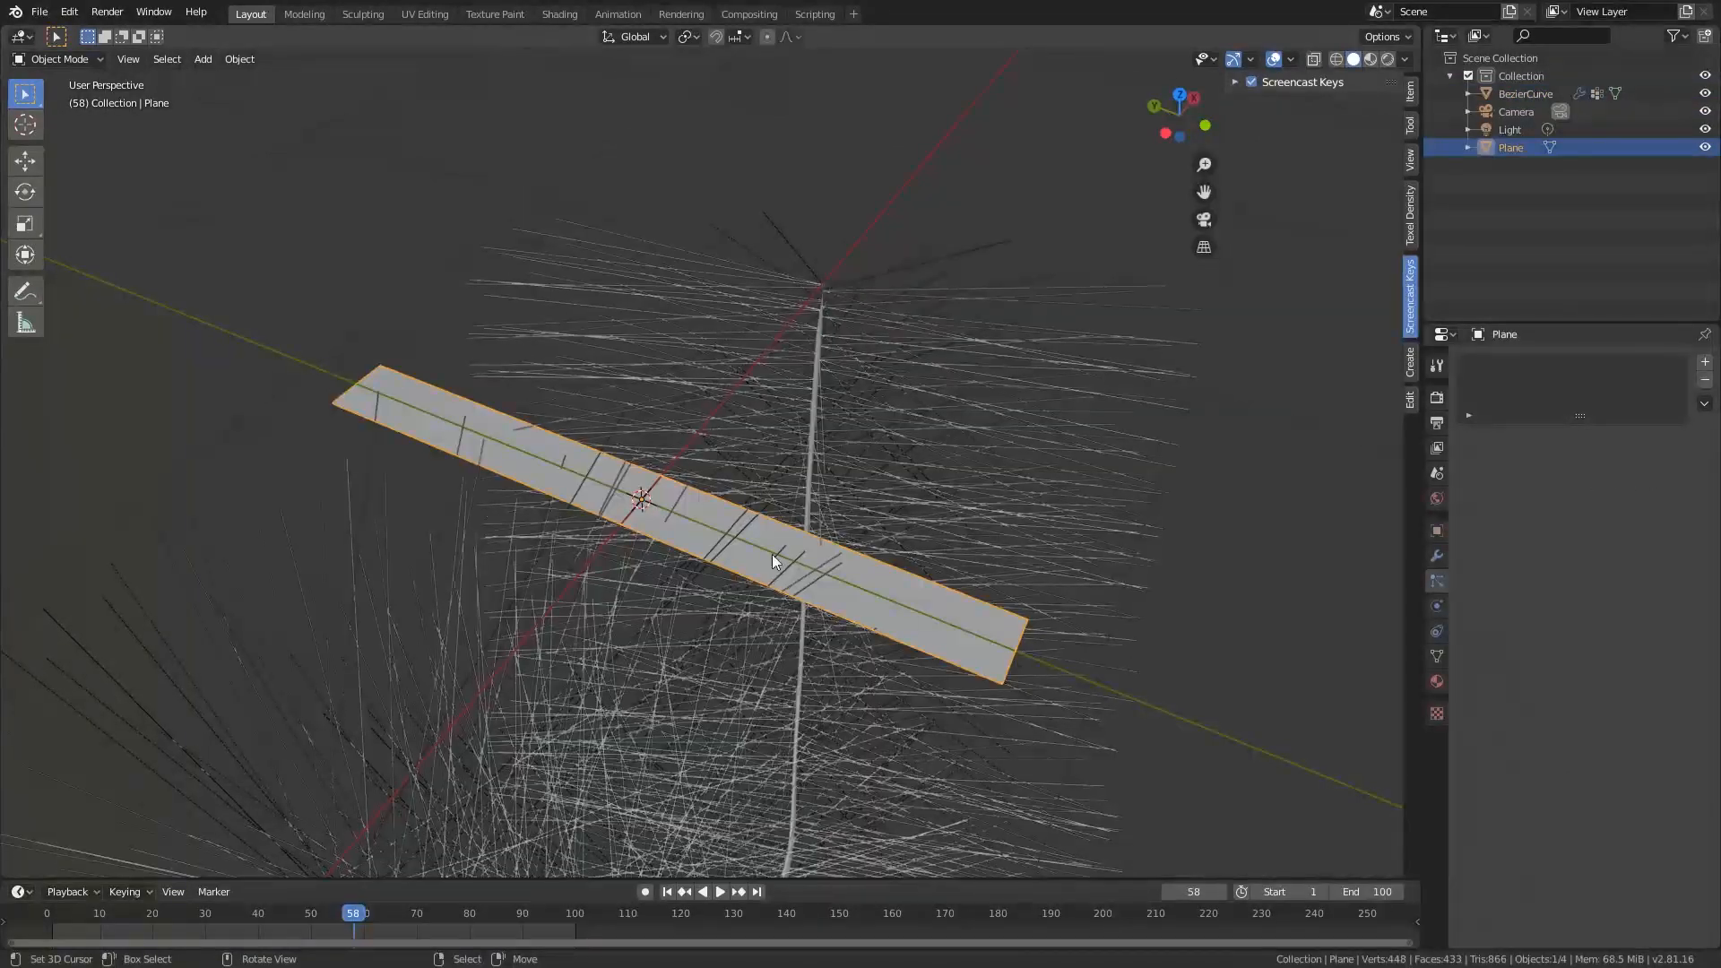
{"action": "key", "text": "Tab"}
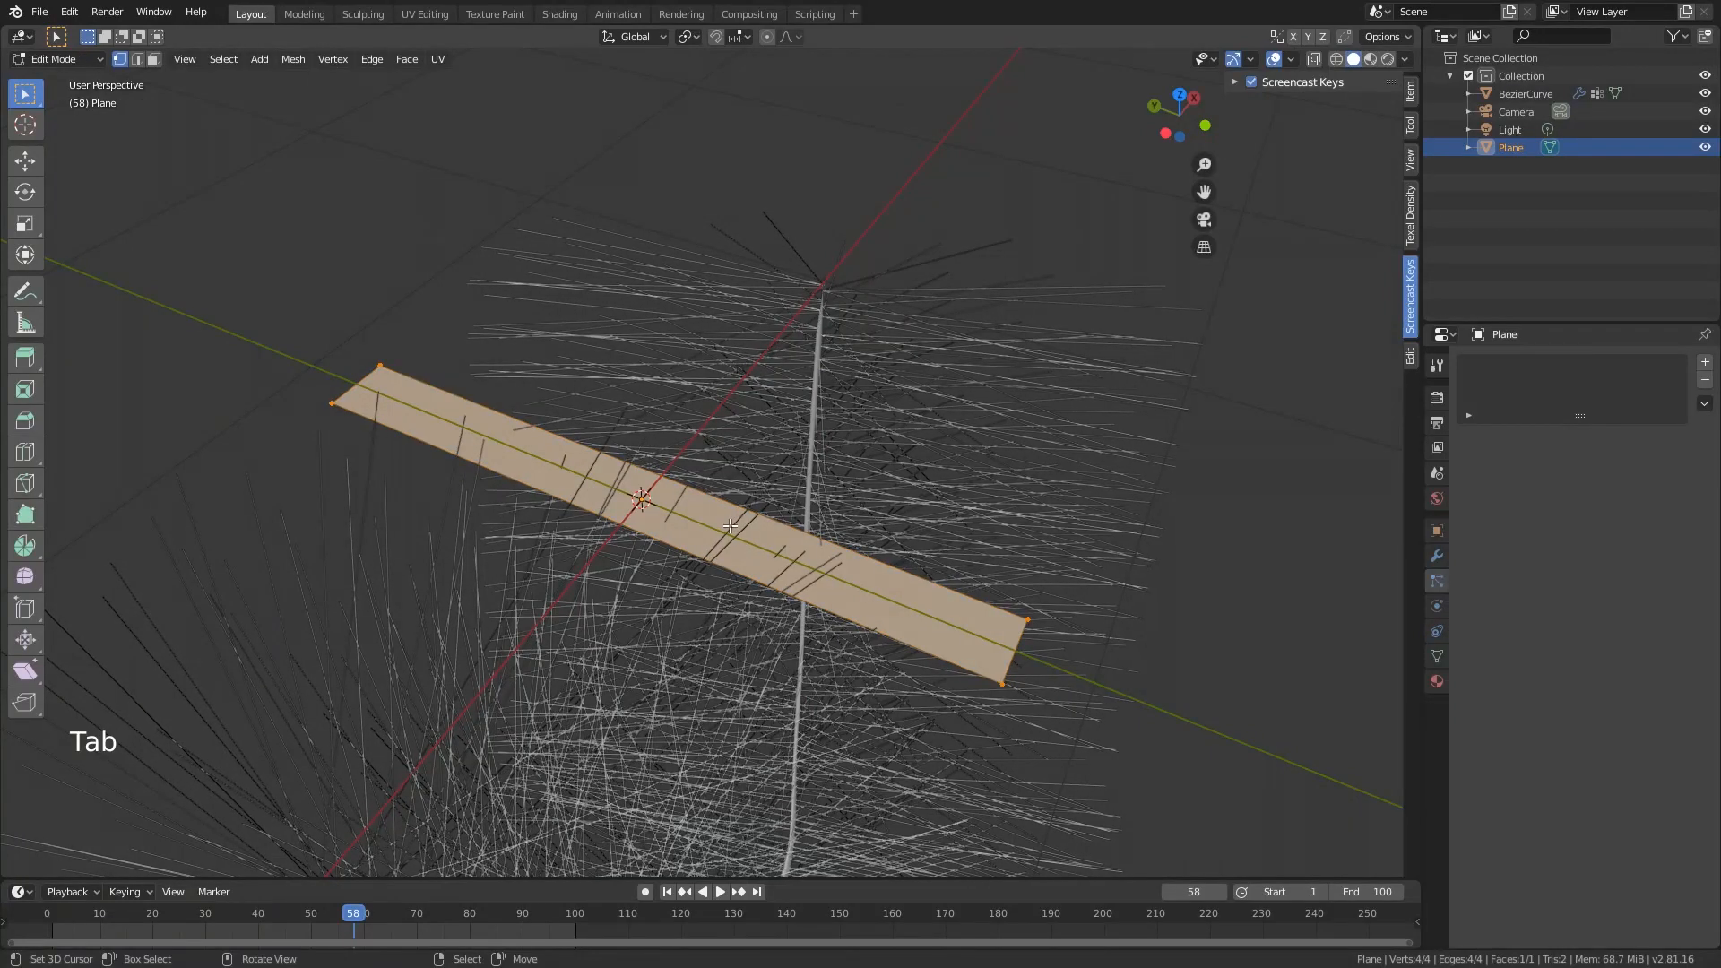
{"action": "key", "text": "g"}
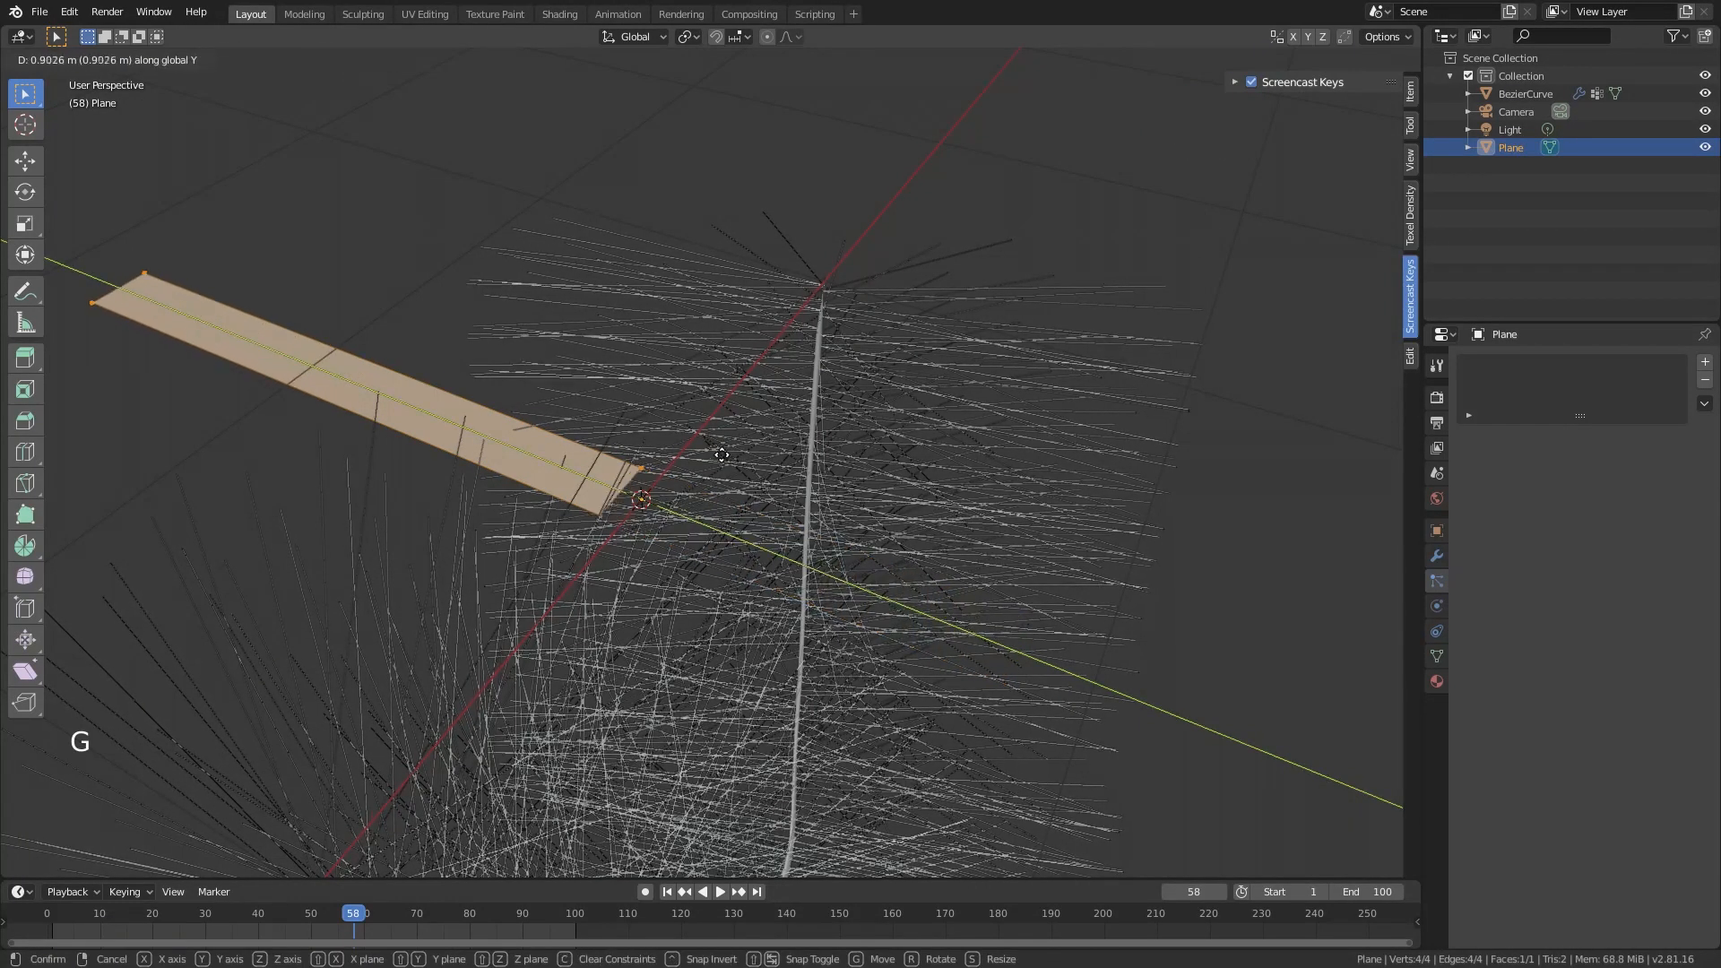
{"action": "left_click", "coordinate": [734, 463]}
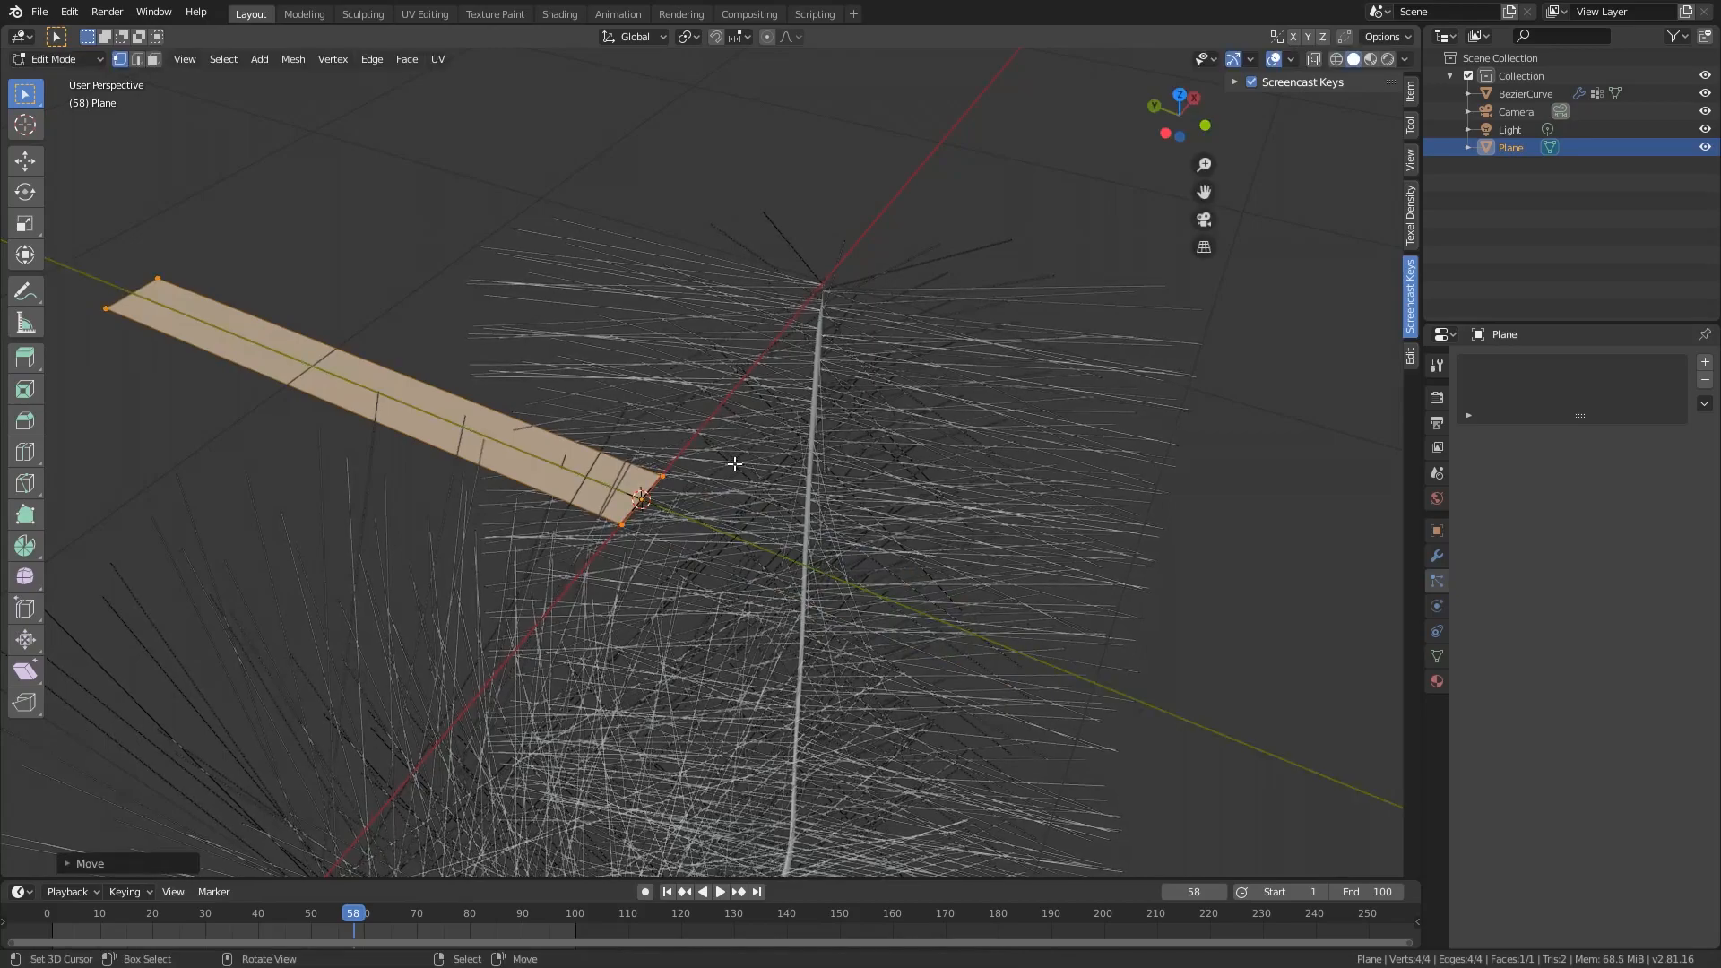
- Fine-tune the strip's end edge against the origin in the top view and return to Object Mode
{"action": "key", "text": "KP_7"}
{"action": "scroll", "coordinate": [741, 446], "scroll_direction": "down", "scroll_amount": 13}
{"action": "middle_click_drag", "start_coordinate": [742, 446], "coordinate": [557, 644], "text": "shift"}
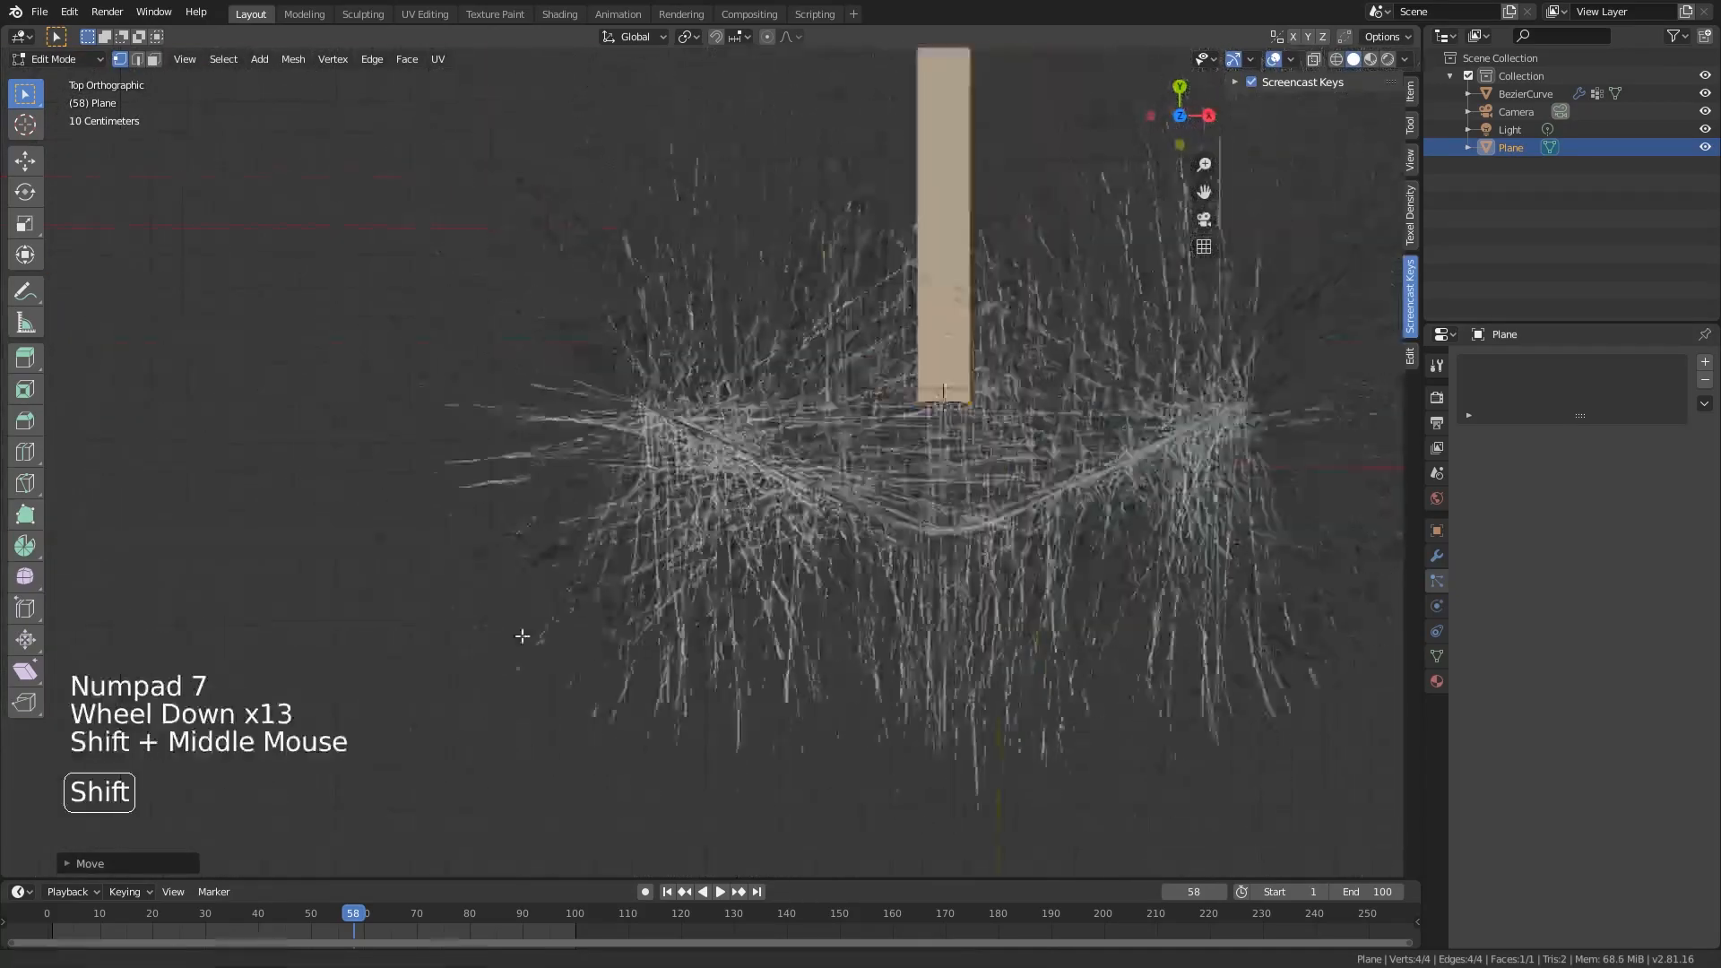
{"action": "scroll", "coordinate": [557, 644], "scroll_direction": "down", "scroll_amount": 2, "text": "shift"}
{"action": "scroll", "coordinate": [887, 501], "scroll_direction": "up", "scroll_amount": 8}
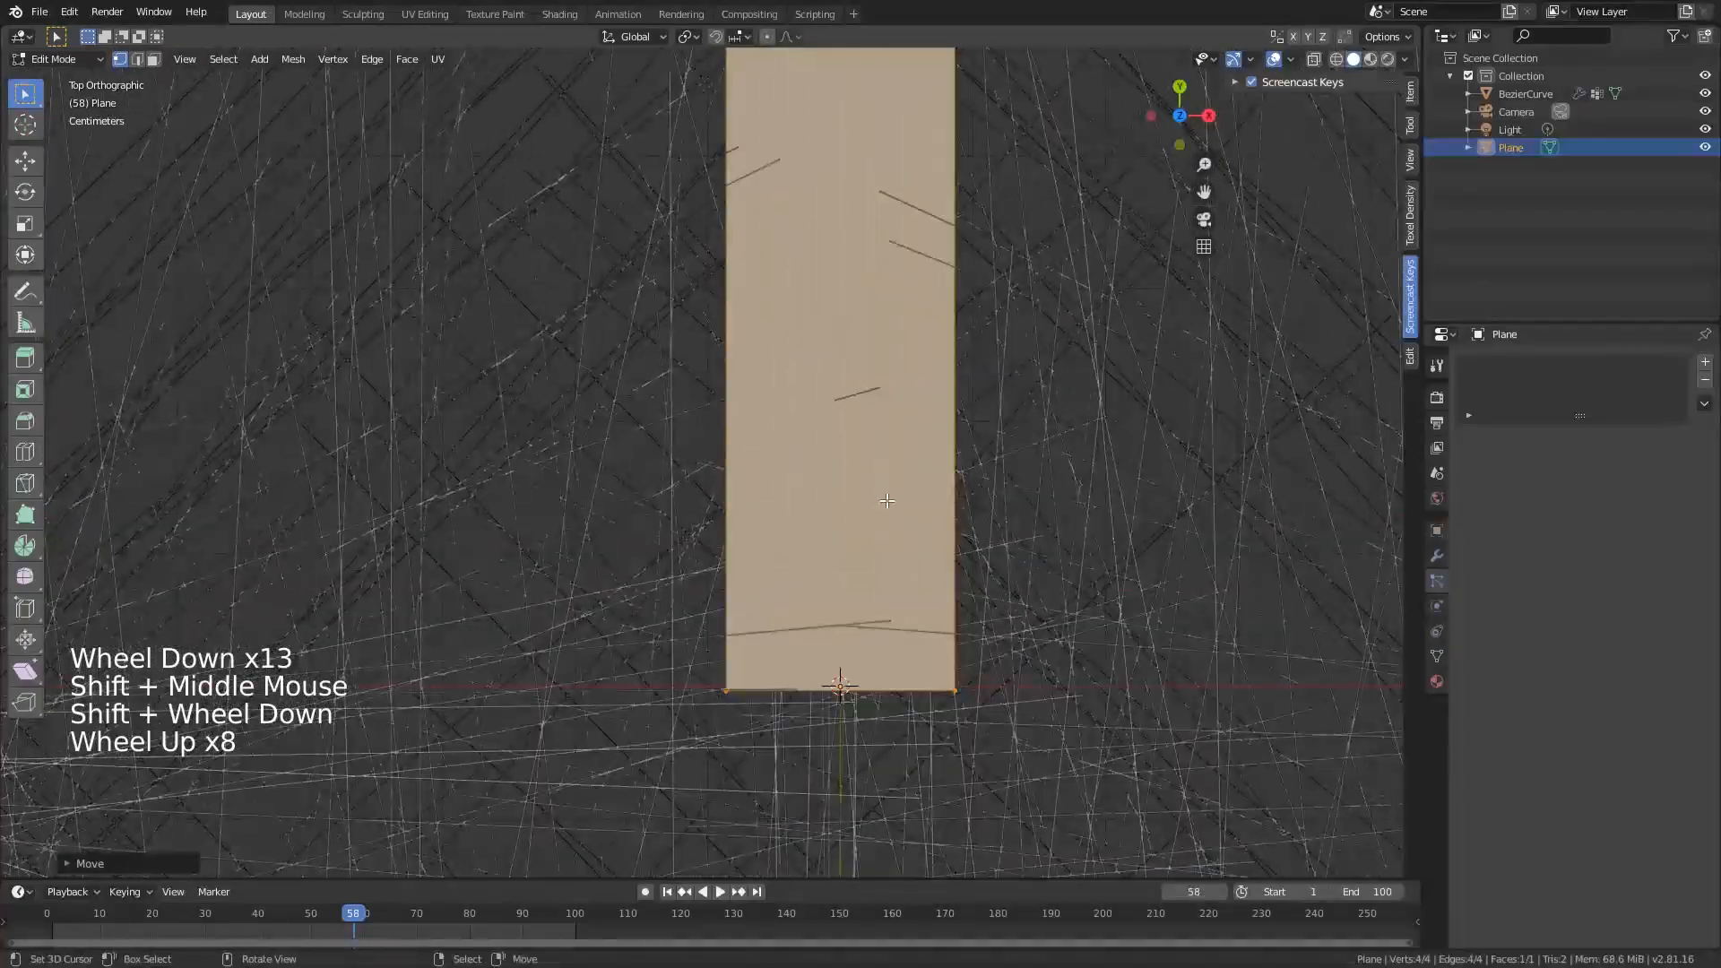
{"action": "key", "text": "g"}
{"action": "key", "text": "Tab"}
{"action": "scroll", "coordinate": [888, 507], "scroll_direction": "down", "scroll_amount": 16}
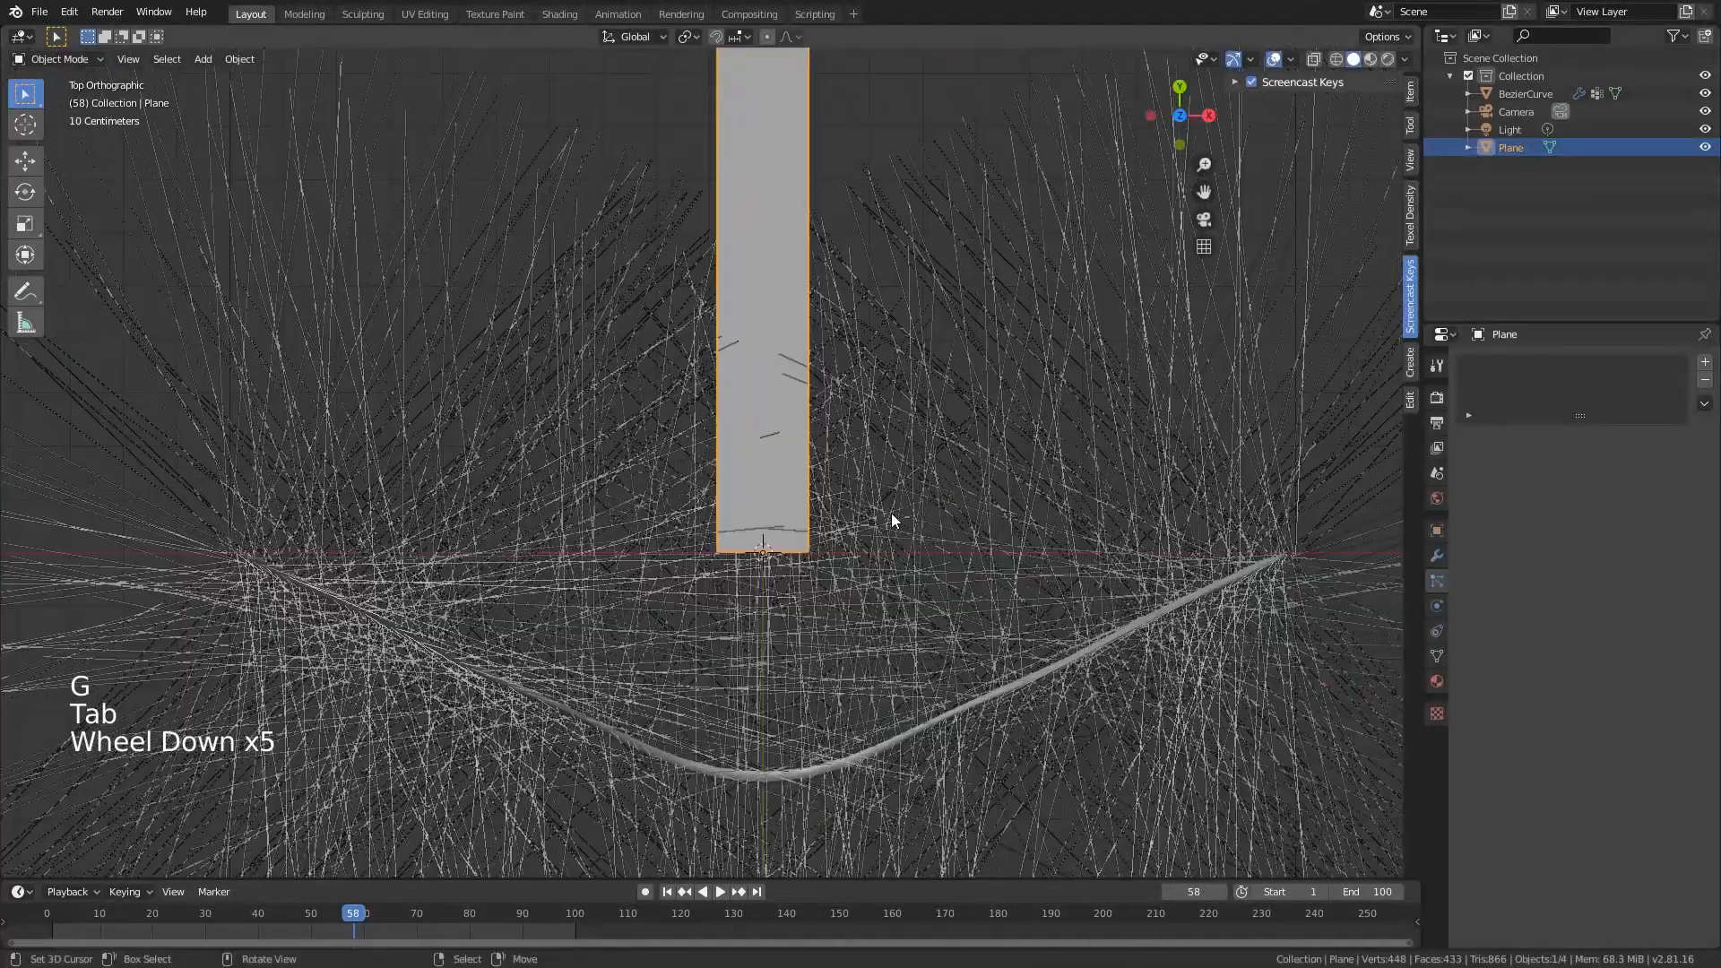
- Set the tube's hair particles to render as Object, using the plane strip as the instance object
{"action": "scroll", "coordinate": [877, 538], "scroll_direction": "up", "scroll_amount": 1}
{"action": "middle_click_drag", "start_coordinate": [877, 538], "coordinate": [887, 423]}
{"action": "scroll", "coordinate": [887, 423], "scroll_direction": "down", "scroll_amount": 1}
{"action": "scroll", "coordinate": [866, 592], "scroll_direction": "up", "scroll_amount": 7}
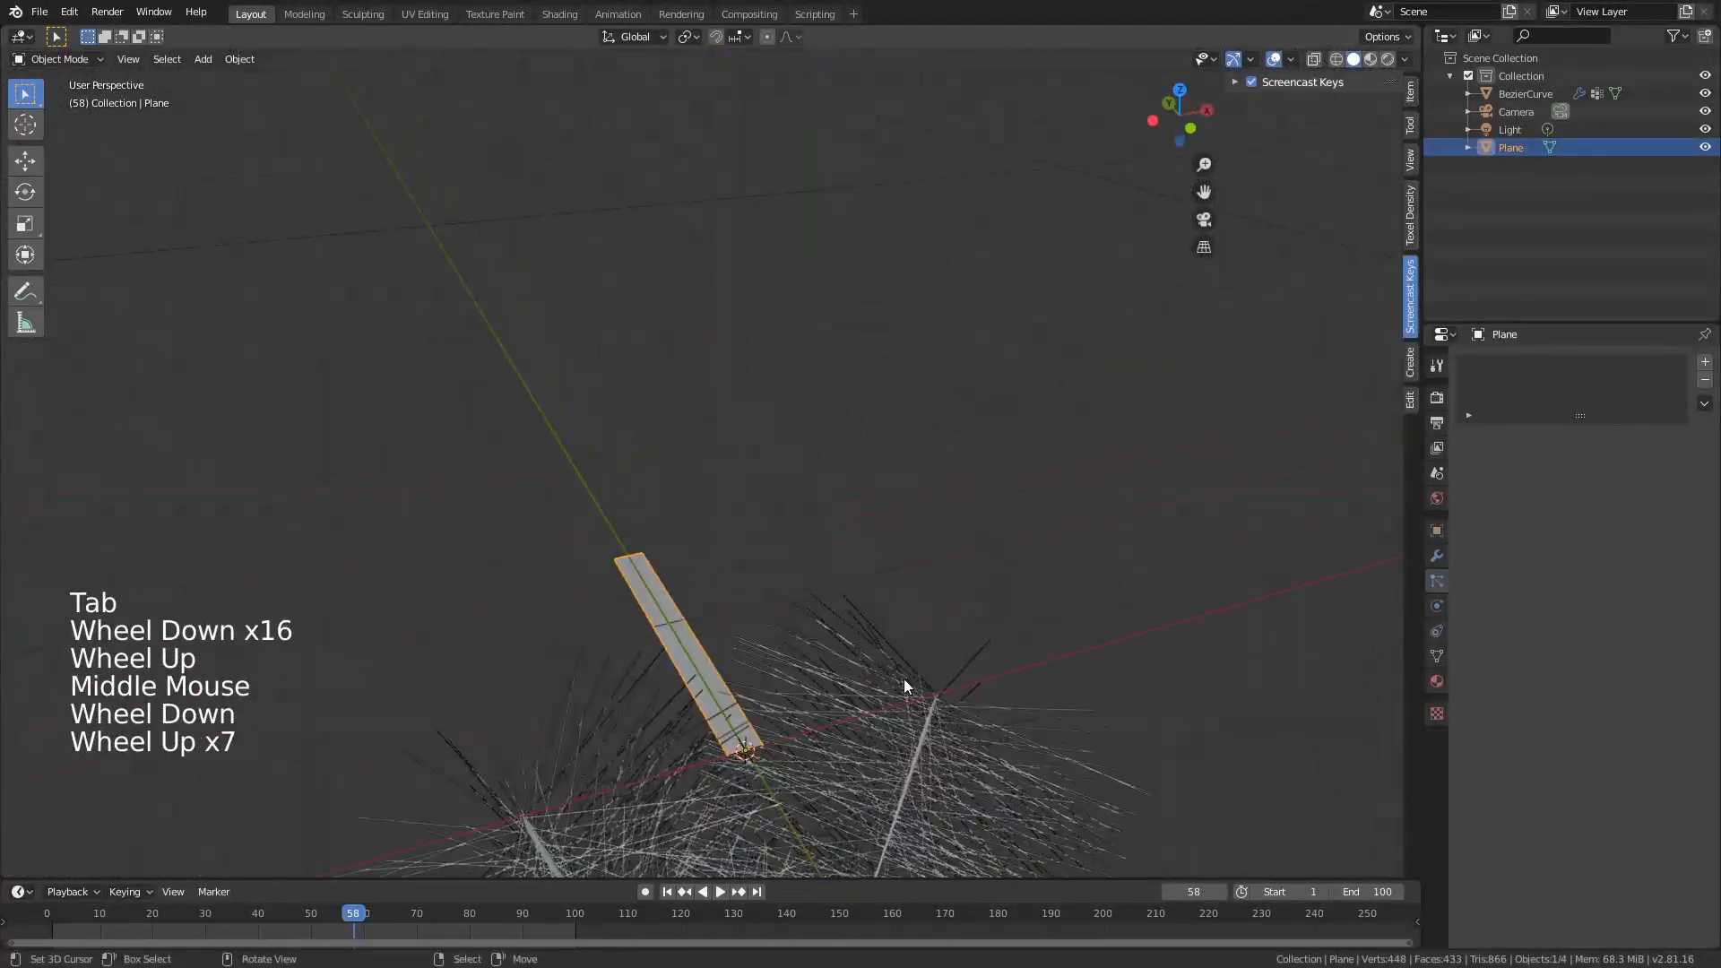
{"action": "right_click", "coordinate": [911, 723]}
{"action": "middle_click_drag", "start_coordinate": [911, 723], "coordinate": [922, 429], "text": "shift"}
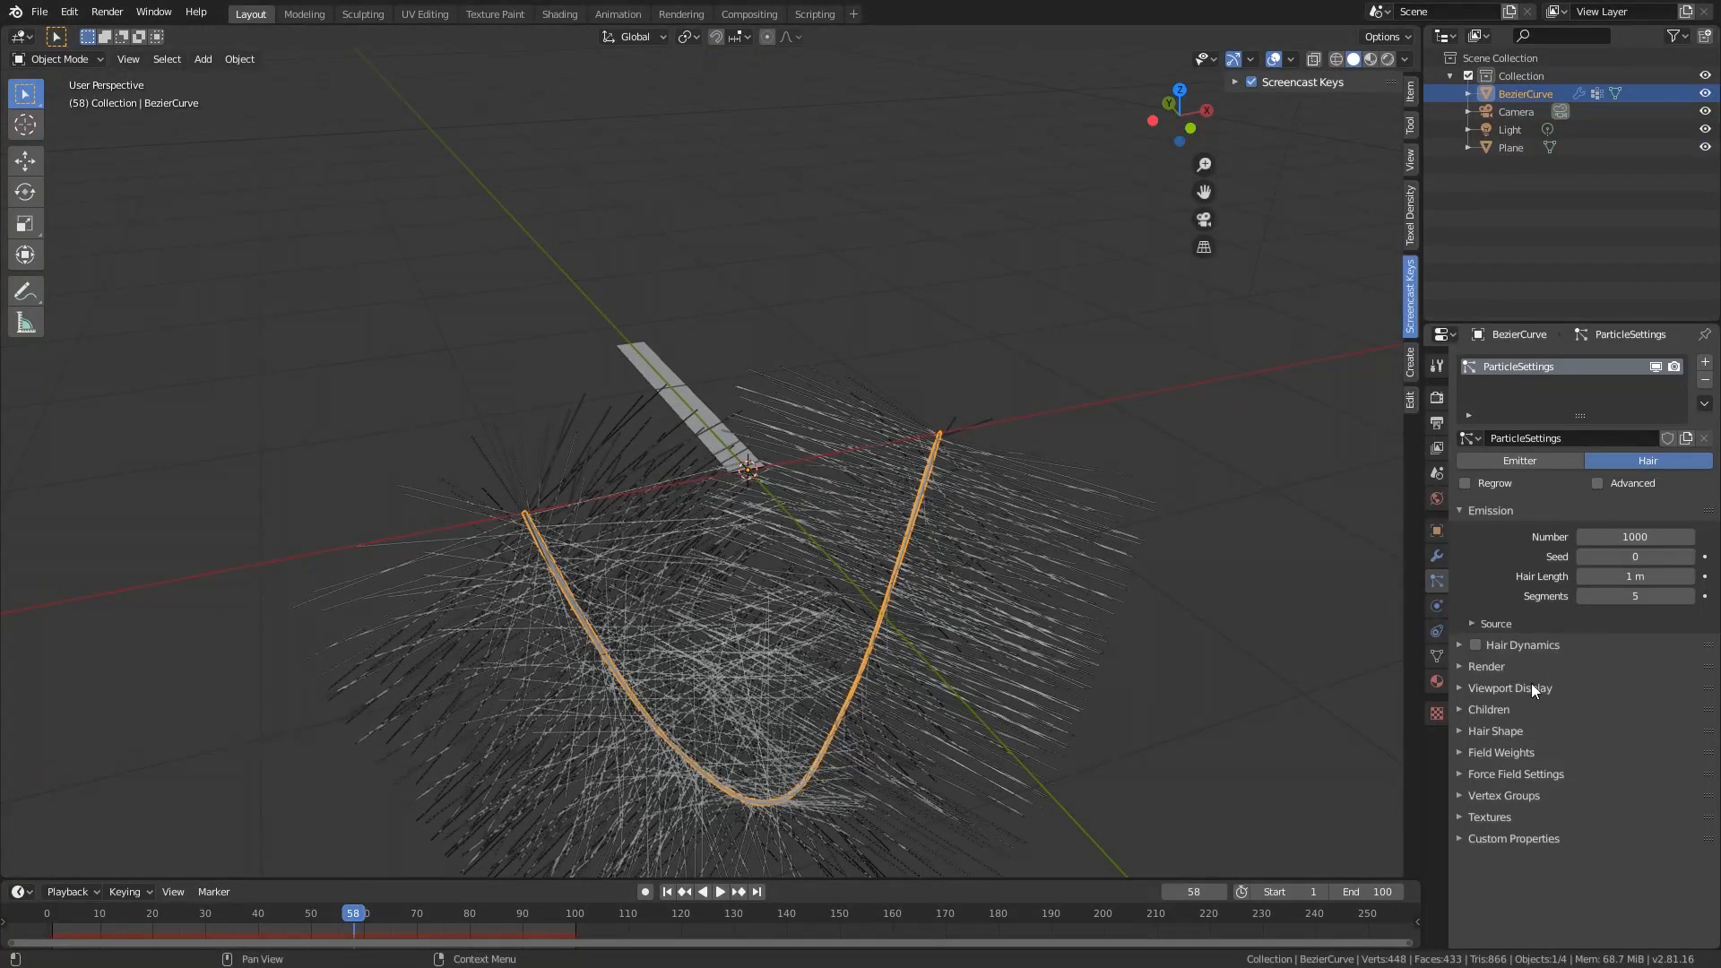
{"action": "left_click", "coordinate": [1498, 665]}
{"action": "left_click", "coordinate": [1608, 690]}
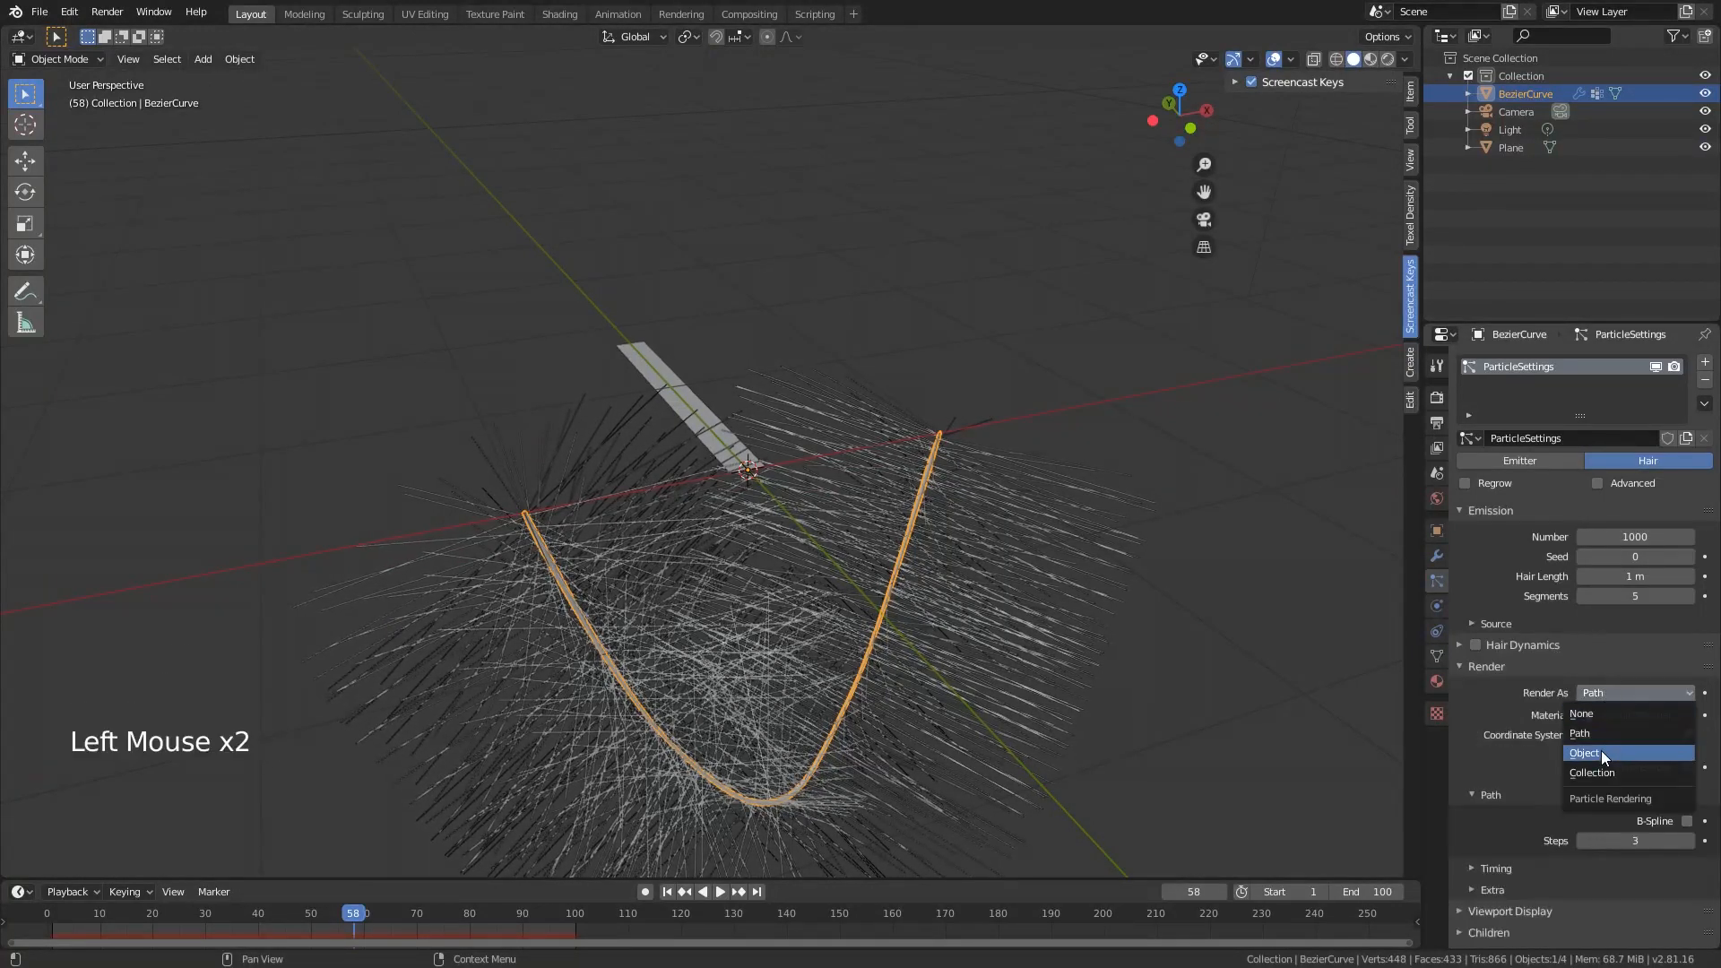
{"action": "left_click", "coordinate": [1602, 754]}
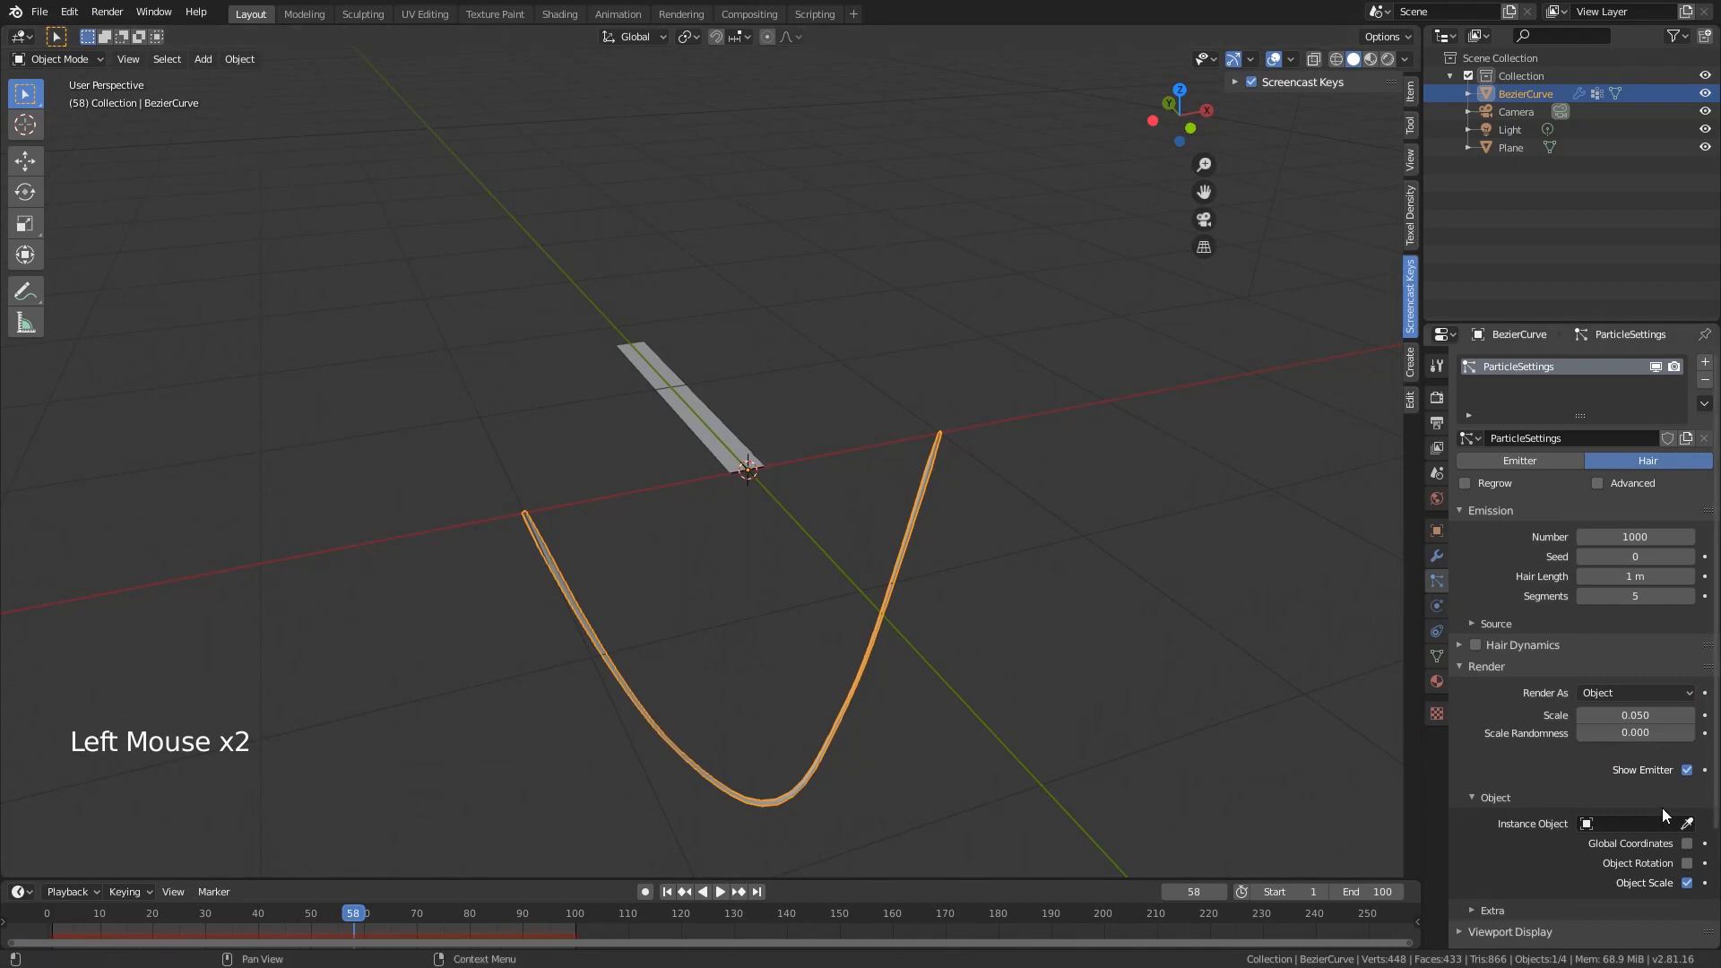
{"action": "left_click", "coordinate": [1687, 823]}
{"action": "left_click", "coordinate": [707, 412]}
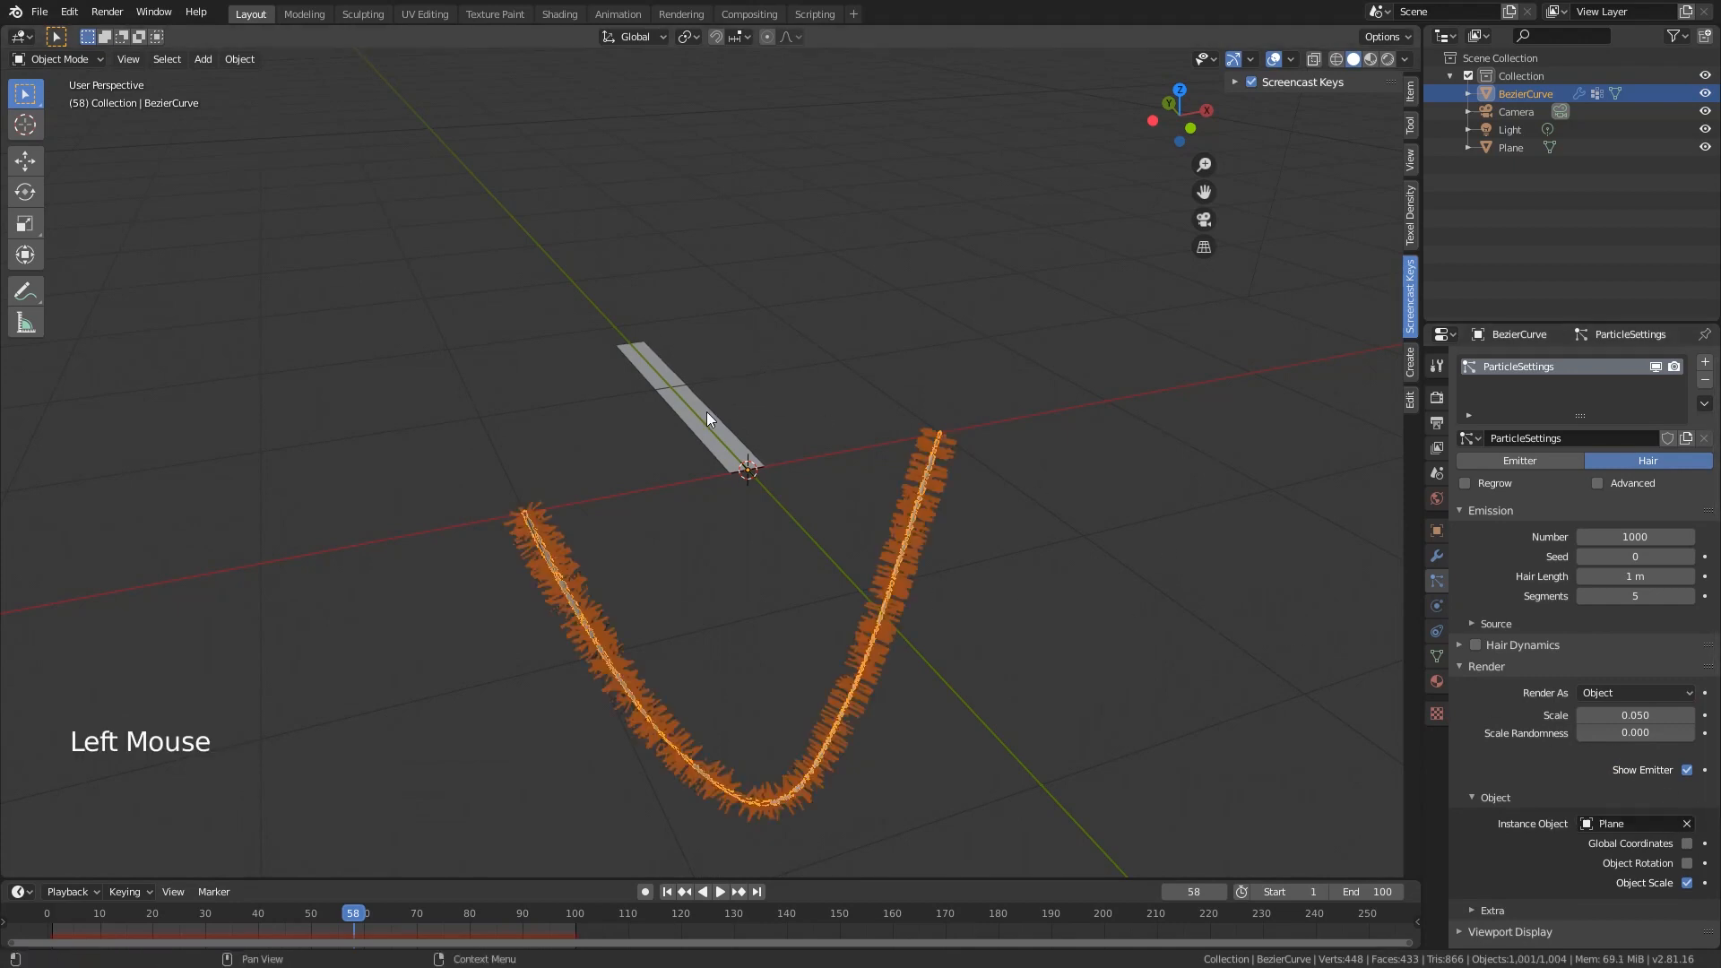
- Set the particles' render scale to 1 and view the strip instances around the tube
{"action": "middle_click_drag", "start_coordinate": [762, 550], "coordinate": [767, 366], "text": "shift"}
{"action": "scroll", "coordinate": [767, 373], "scroll_direction": "up", "scroll_amount": 5}
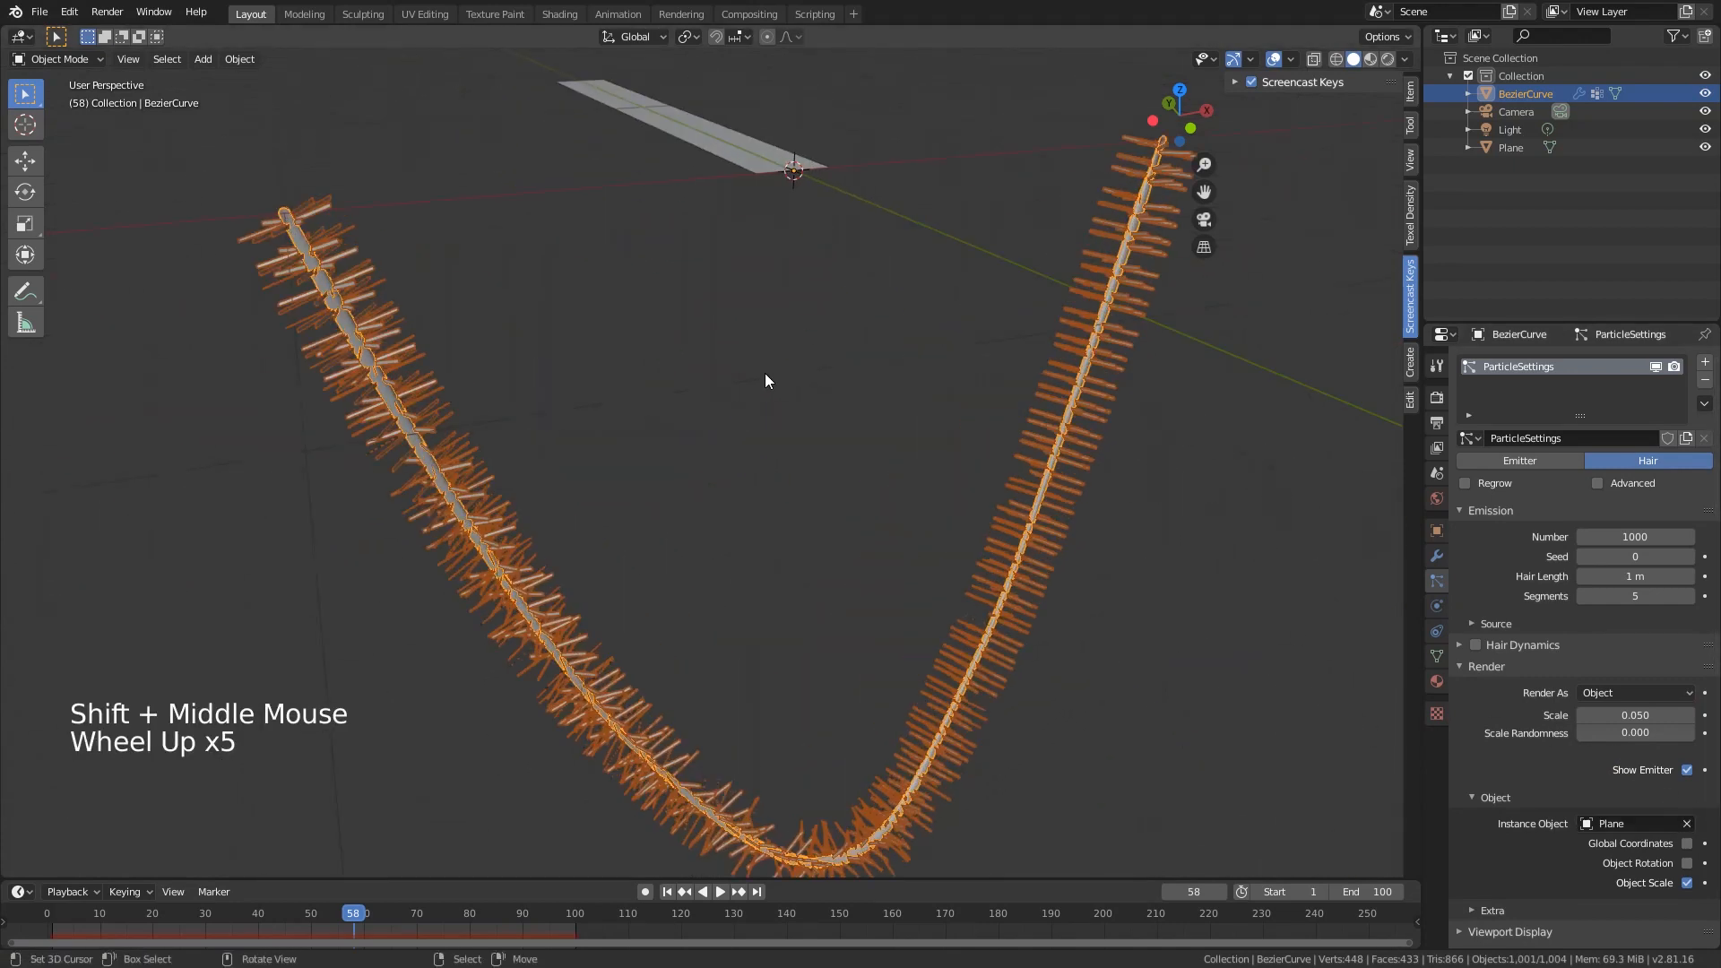
{"action": "scroll", "coordinate": [710, 311], "scroll_direction": "down", "scroll_amount": 3}
{"action": "middle_click_drag", "start_coordinate": [710, 311], "coordinate": [646, 419]}
{"action": "left_click", "coordinate": [1652, 715]}
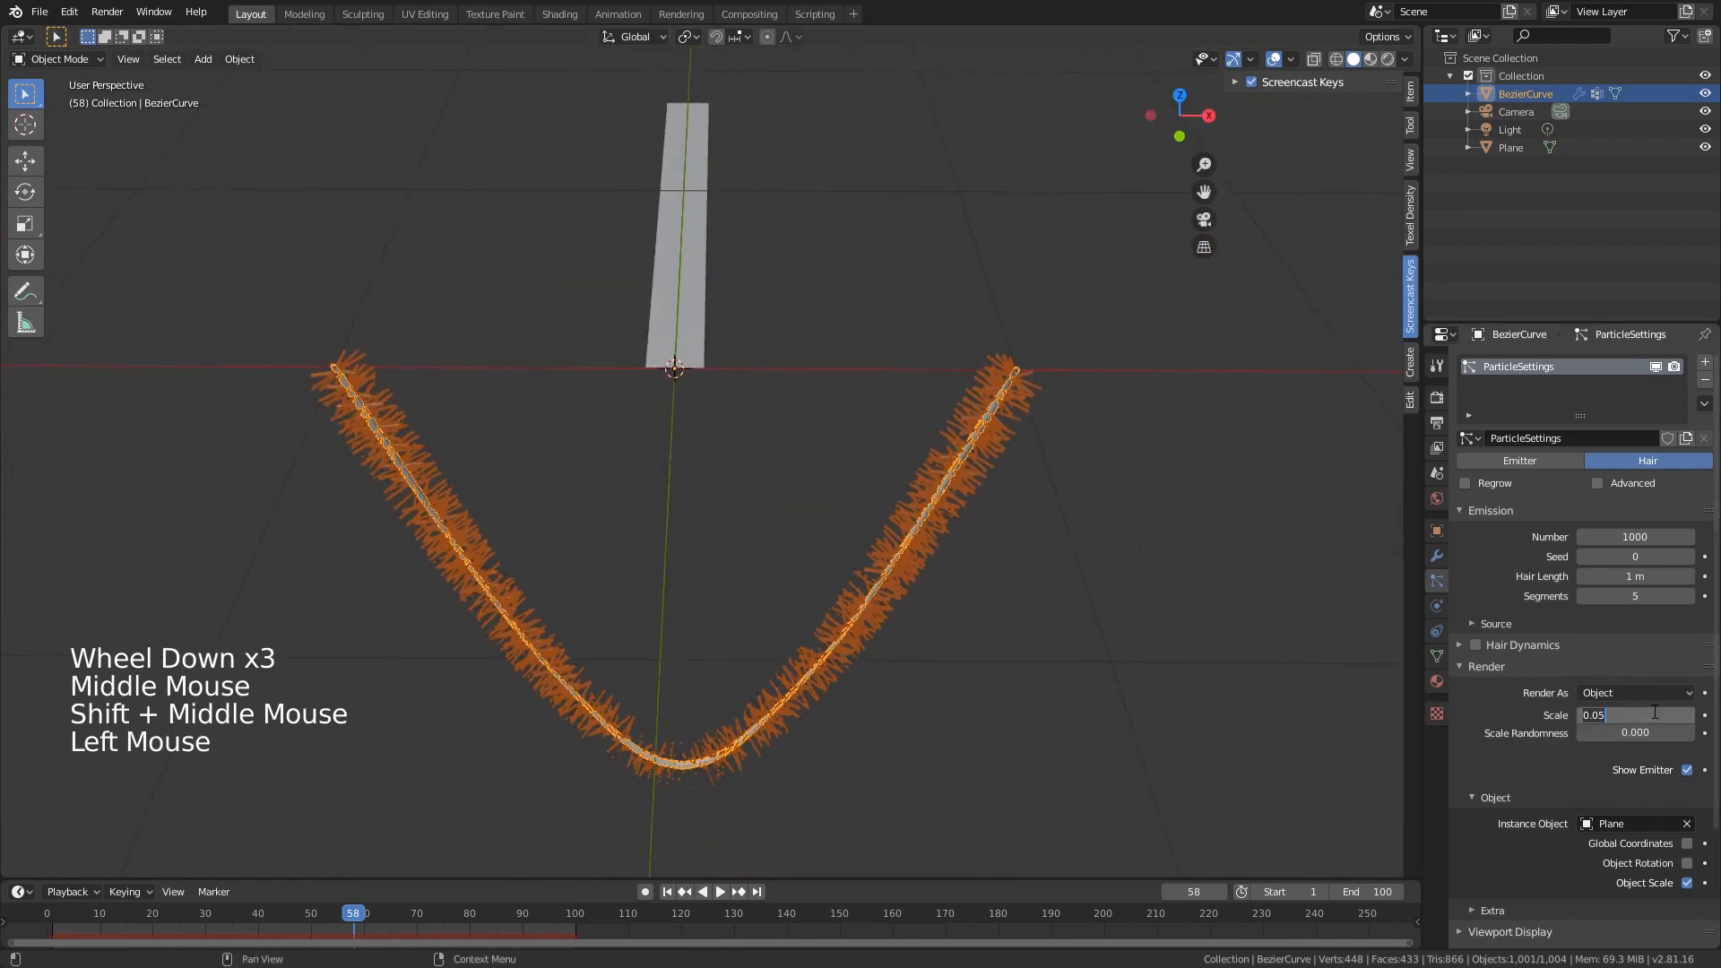
{"action": "type", "text": "1"}
{"action": "key", "text": "Return"}
{"action": "scroll", "coordinate": [823, 278], "scroll_direction": "down", "scroll_amount": 4}
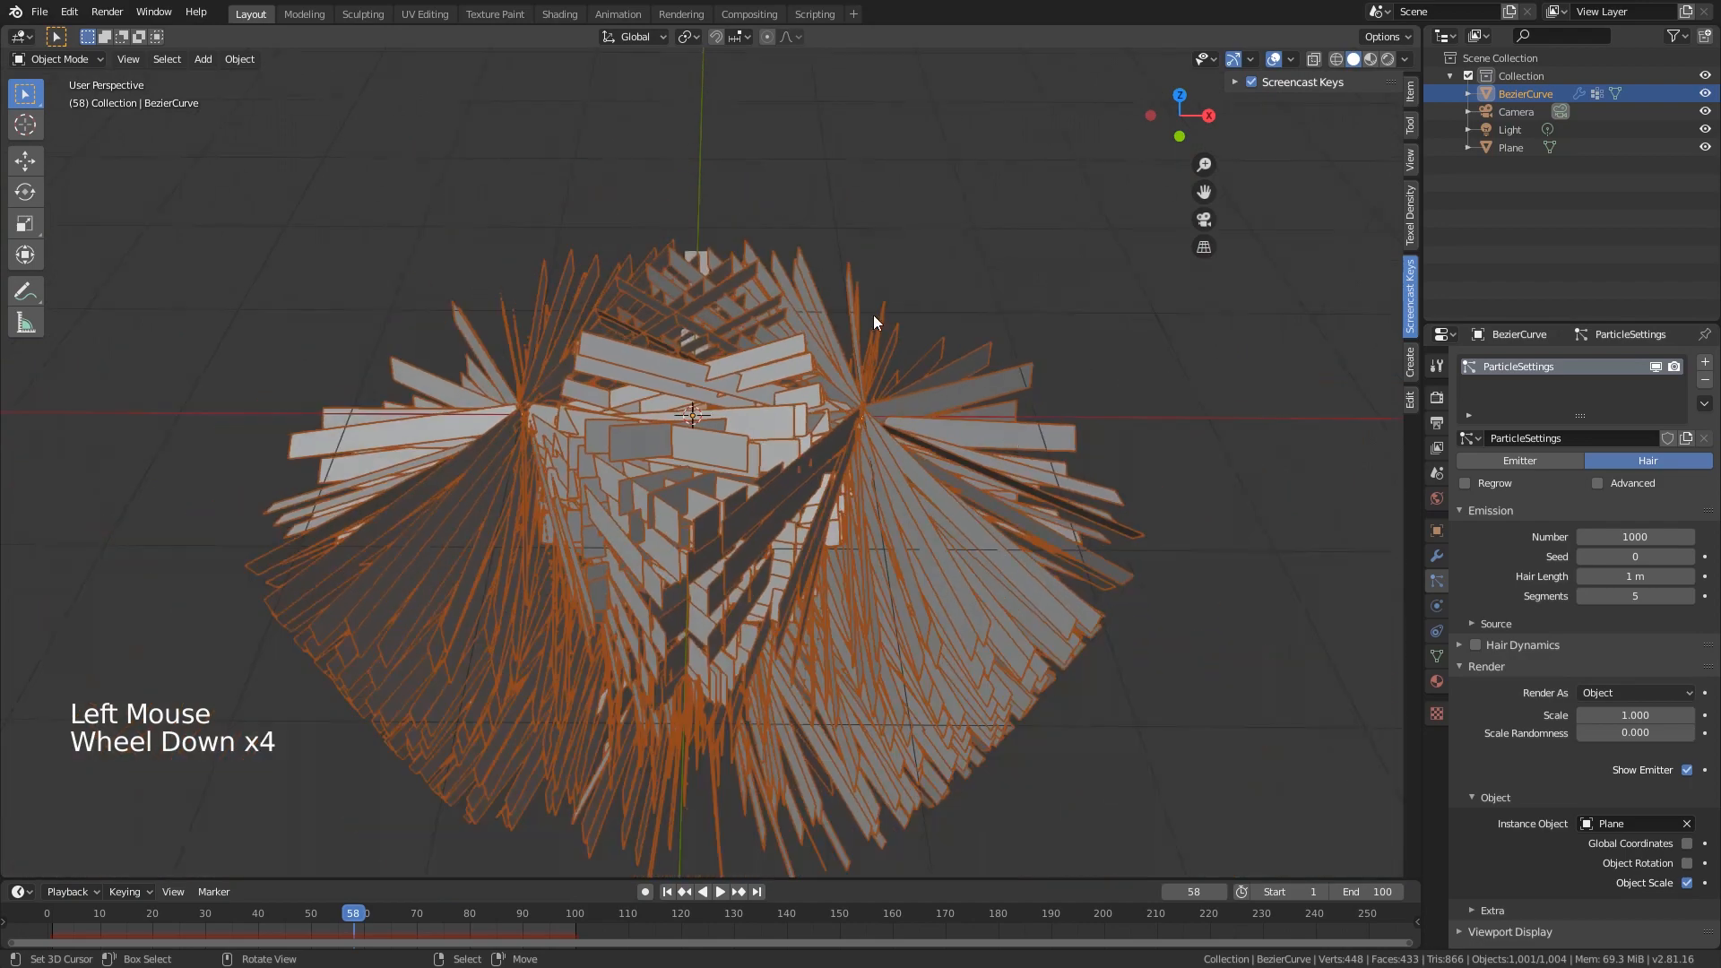
{"action": "middle_click_drag", "start_coordinate": [823, 278], "coordinate": [1406, 495]}
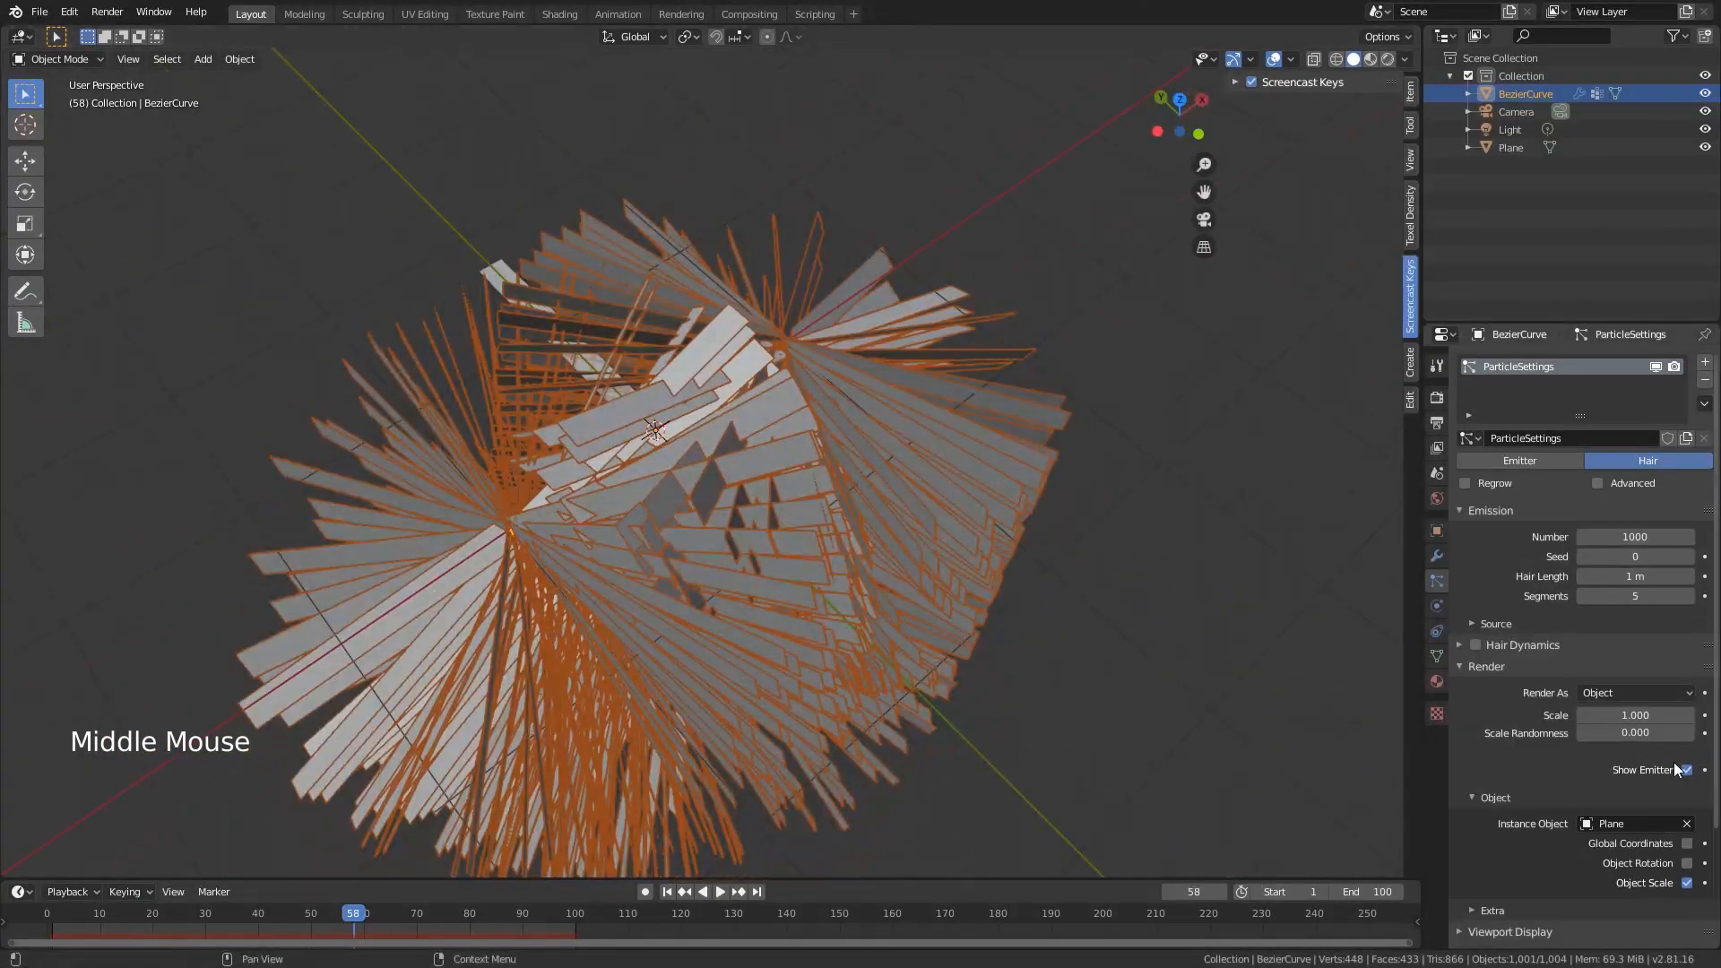
- Move the source strip away from the instanced particles so it stands clear of them
{"action": "right_click", "coordinate": [494, 284]}
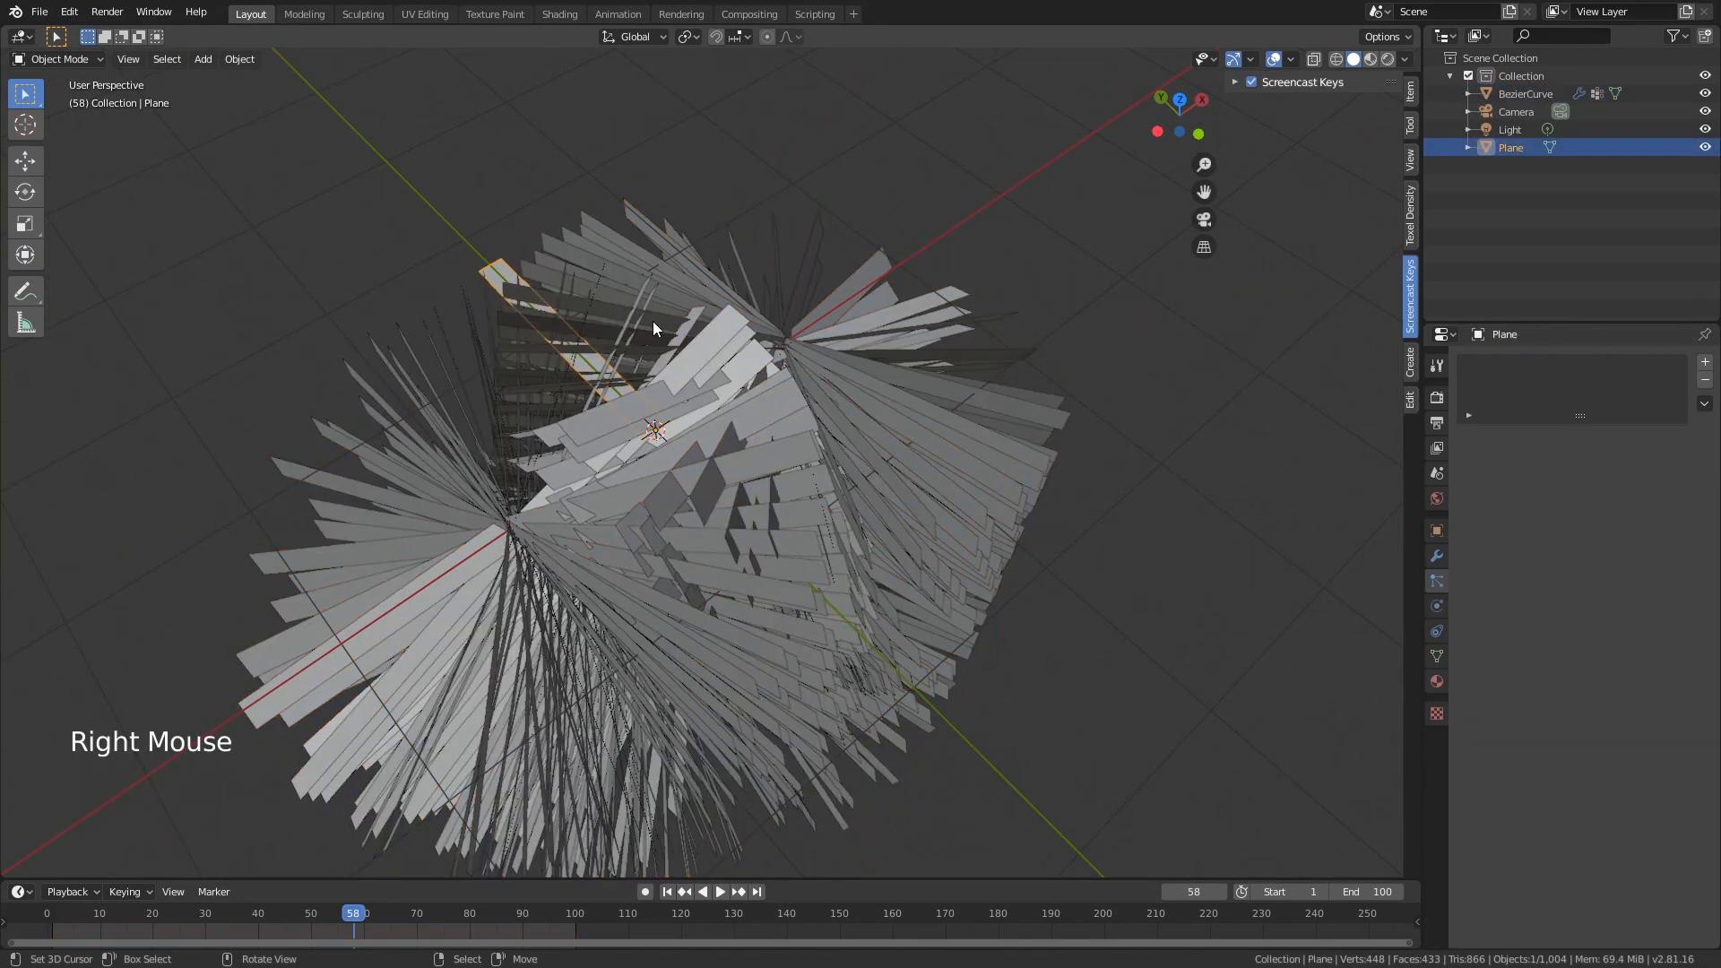
{"action": "key", "text": "g"}
{"action": "left_click", "coordinate": [631, 201]}
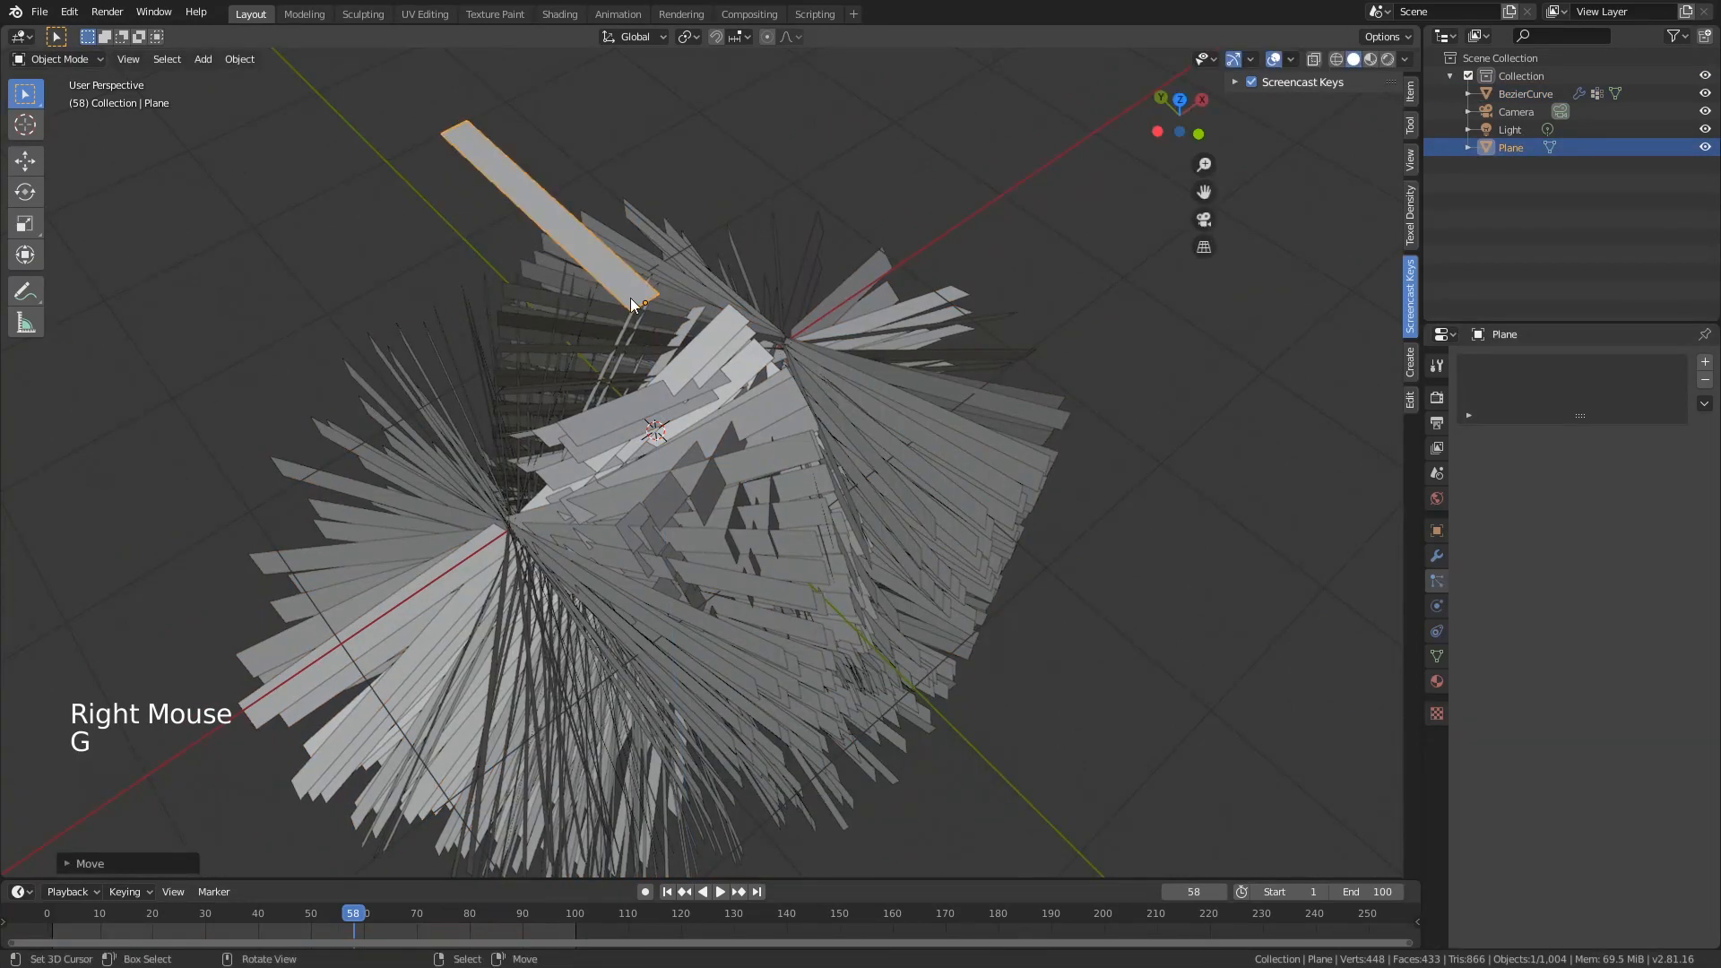
- Scale the source strip down so the instances around the tube become much shorter and narrower
{"action": "key", "text": "s"}
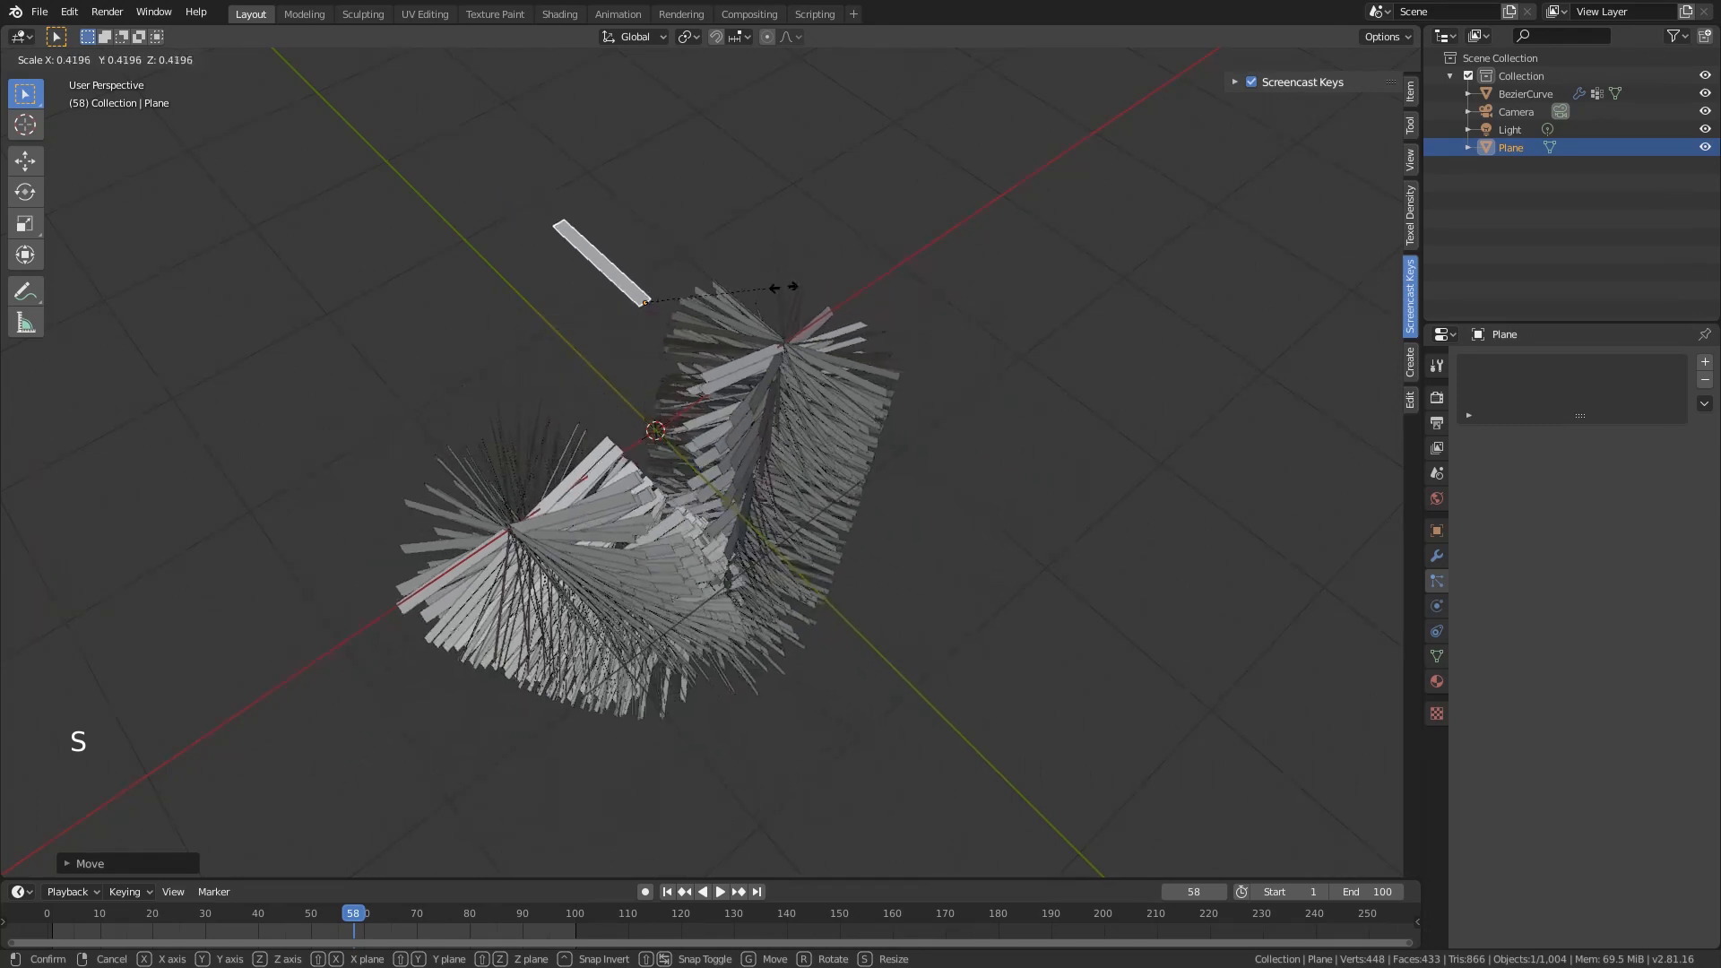
{"action": "left_click", "coordinate": [744, 314]}
{"action": "mouse_move", "coordinate": [739, 314]}
{"action": "middle_mouse_down"}
{"action": "mouse_move", "coordinate": [735, 244]}
{"action": "mouse_move", "coordinate": [852, 239]}
{"action": "mouse_move", "coordinate": [768, 211]}
{"action": "mouse_move", "coordinate": [772, 421]}
{"action": "mouse_move", "coordinate": [754, 416]}
{"action": "mouse_move", "coordinate": [904, 401]}
{"action": "mouse_move", "coordinate": [793, 241]}
{"action": "mouse_move", "coordinate": [703, 328]}
{"action": "middle_mouse_up"}
{"action": "key", "text": "s"}
{"action": "left_click", "coordinate": [818, 255]}
{"action": "key", "text": "s"}
{"action": "left_click", "coordinate": [787, 239]}
- Add five evenly spaced loop cuts across the source strip in Edit Mode, leaving the middle edge selected
{"action": "scroll", "coordinate": [751, 418], "scroll_direction": "up", "scroll_amount": 6}
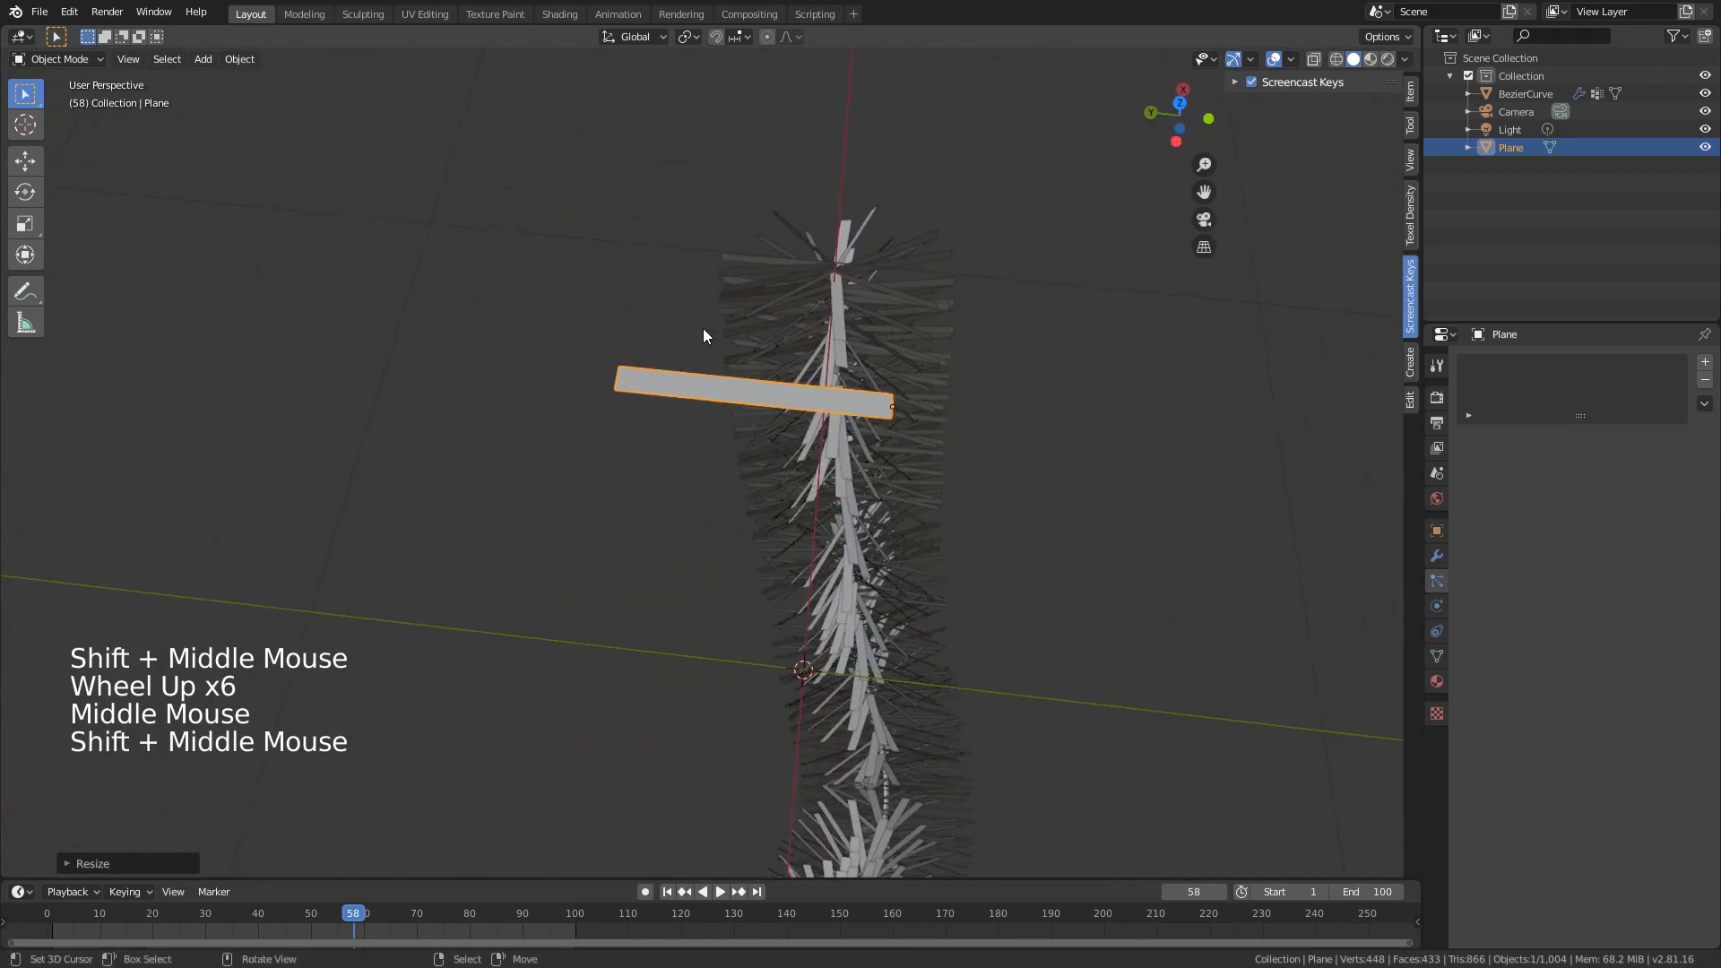
{"action": "key", "text": "Tab"}
{"action": "scroll", "coordinate": [633, 368], "scroll_direction": "up", "scroll_amount": 2}
{"action": "key", "text": "ctrl+r"}
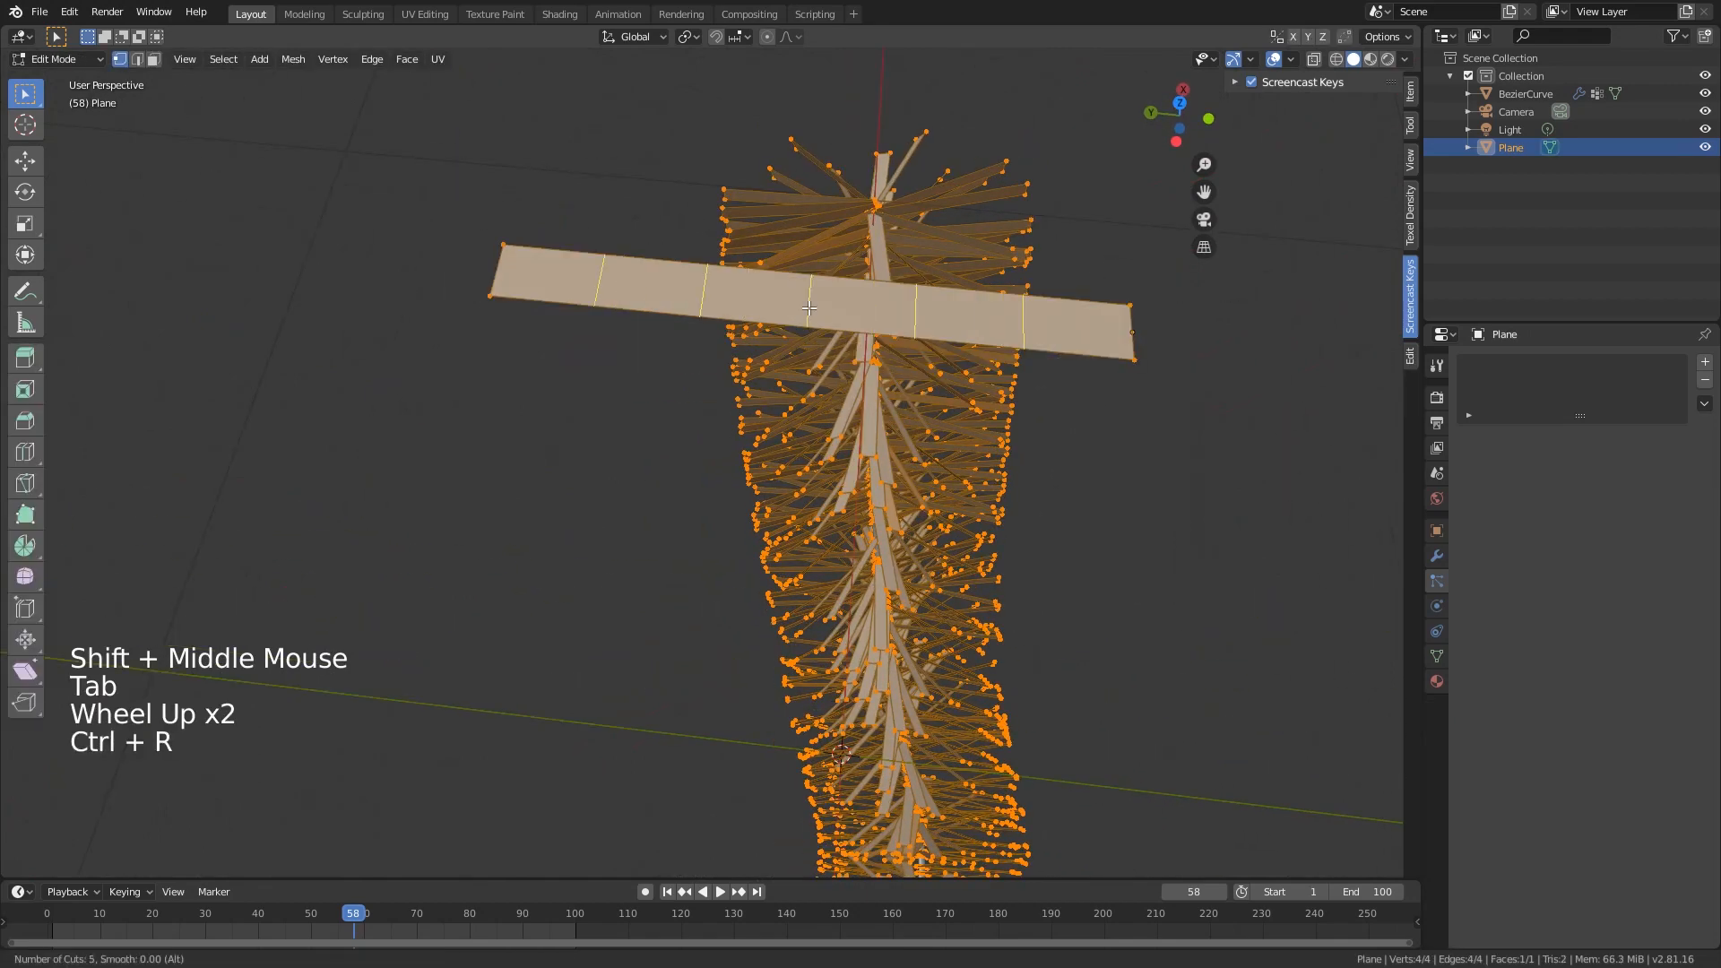
{"action": "left_click", "coordinate": [809, 308]}
{"action": "left_click", "coordinate": [783, 333]}
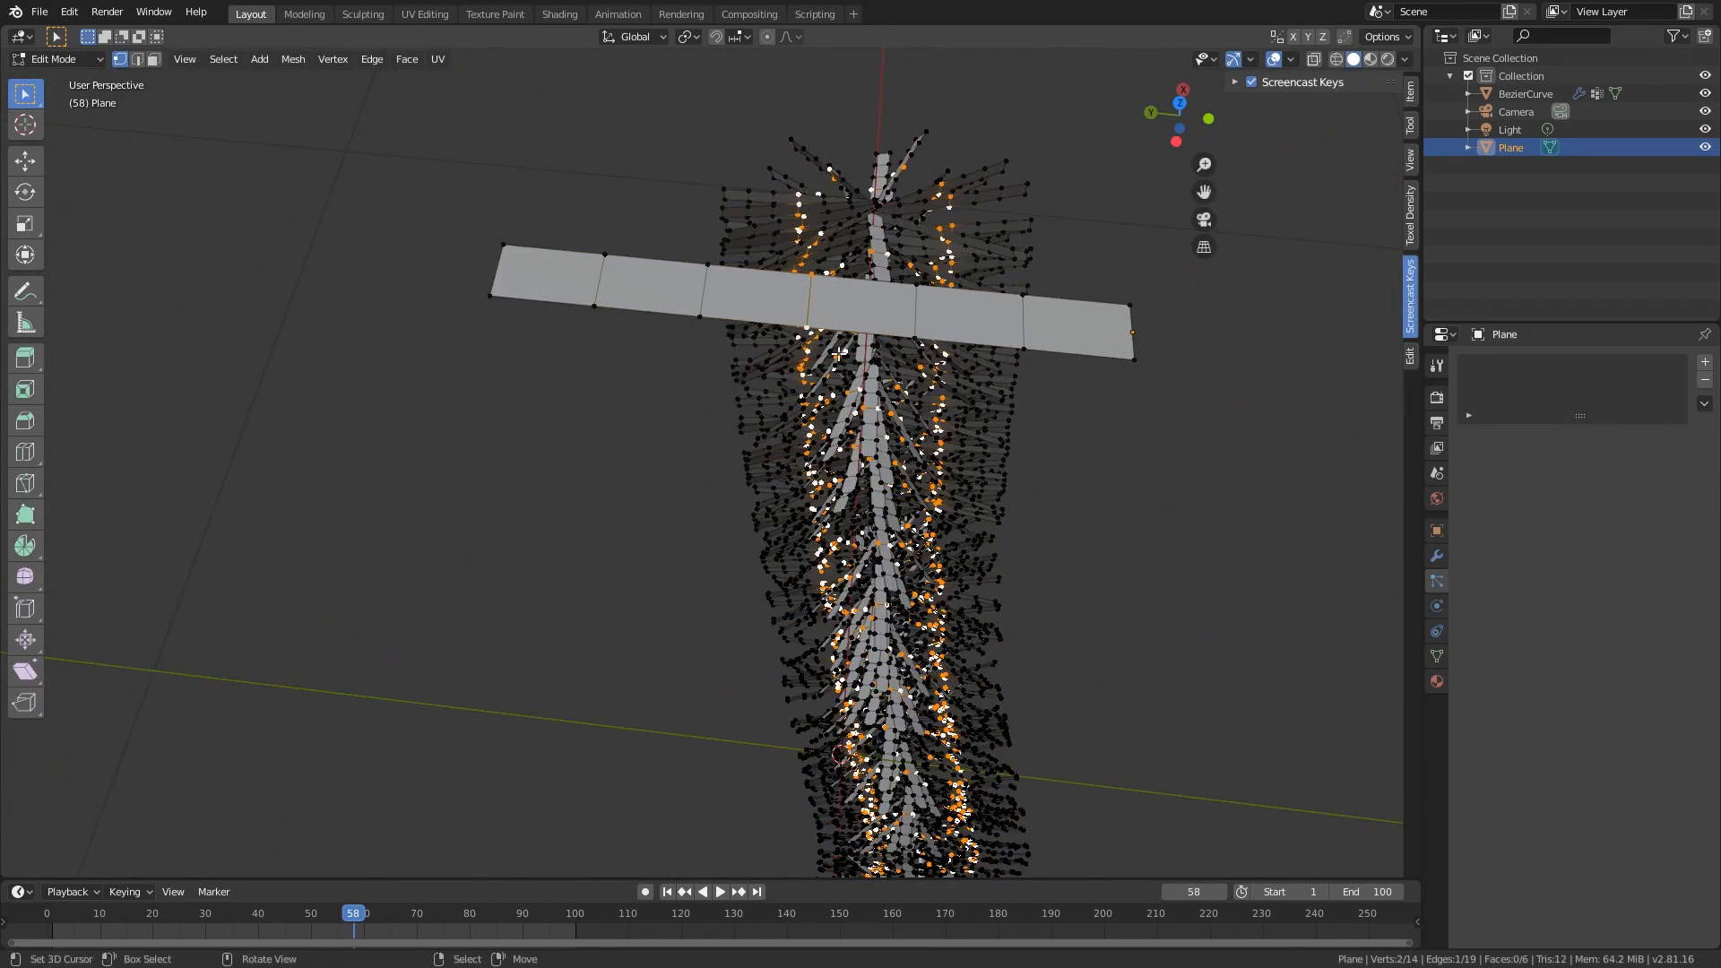
- Enable proportional editing for the strip and bring its edge-on profile into the right orthographic view
{"action": "left_click", "coordinate": [768, 37]}
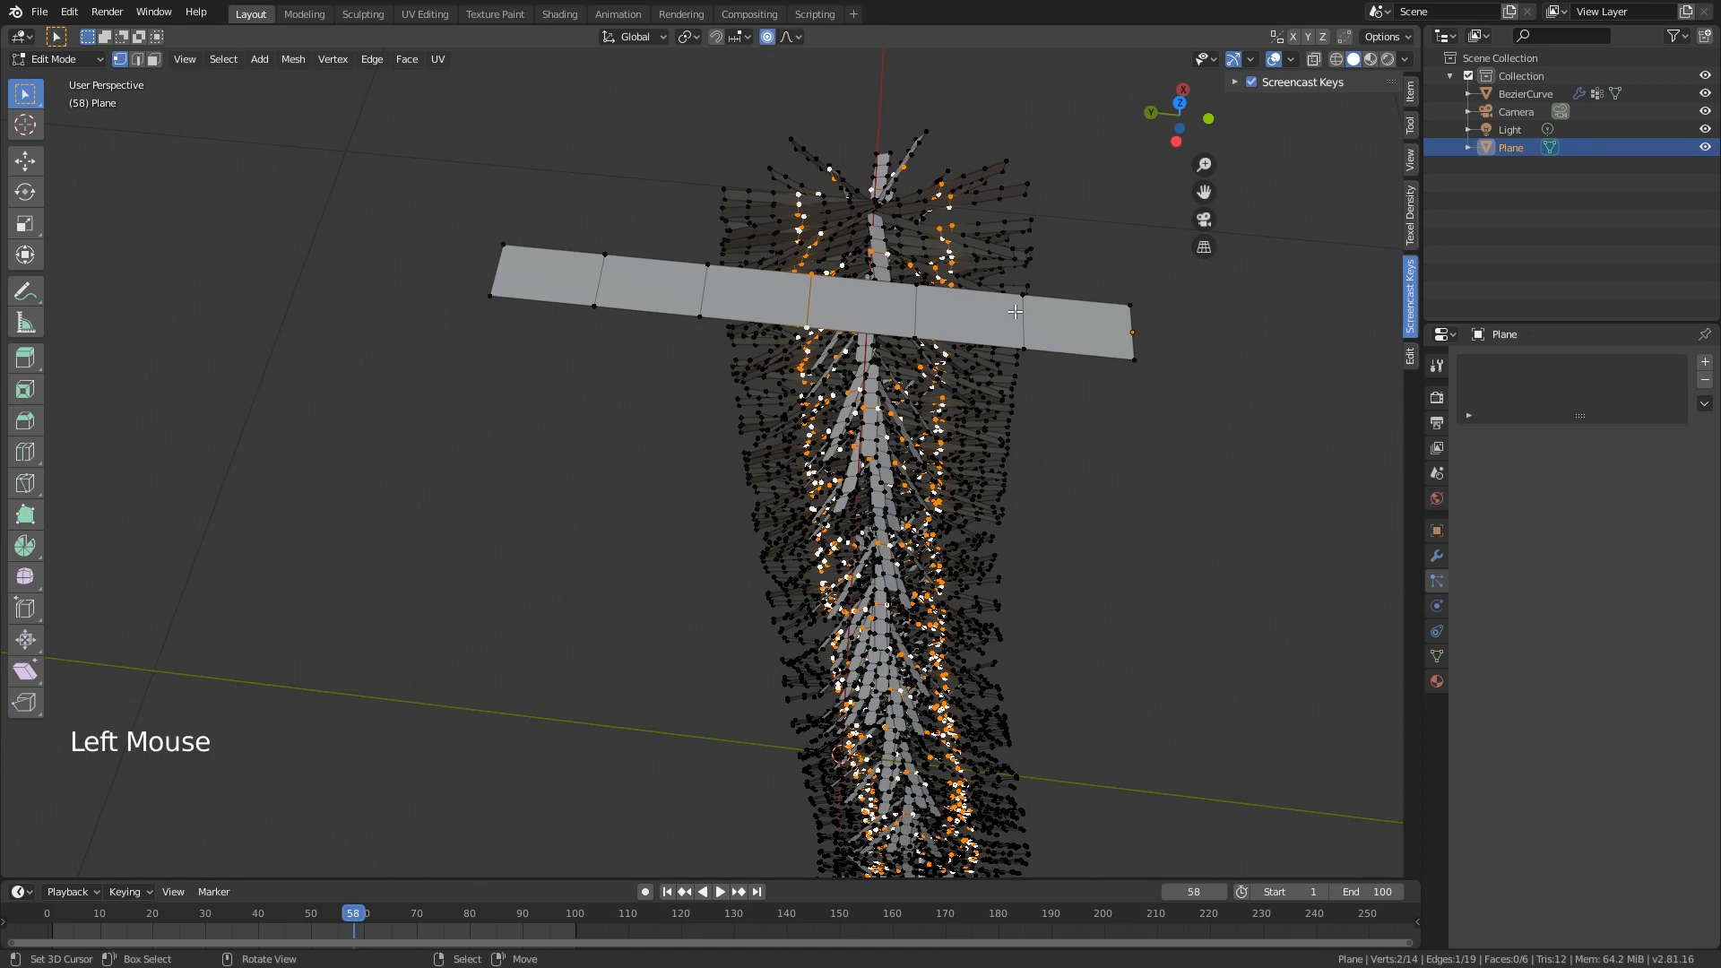
{"action": "scroll", "coordinate": [1085, 224], "scroll_direction": "down", "scroll_amount": 2}
{"action": "middle_click_drag", "start_coordinate": [1095, 216], "coordinate": [884, 593], "text": "shift"}
{"action": "key", "text": "KP_3"}
{"action": "key", "text": "KP_1"}
{"action": "scroll", "coordinate": [965, 323], "scroll_direction": "down", "scroll_amount": 4}
{"action": "key", "text": "KP_3"}
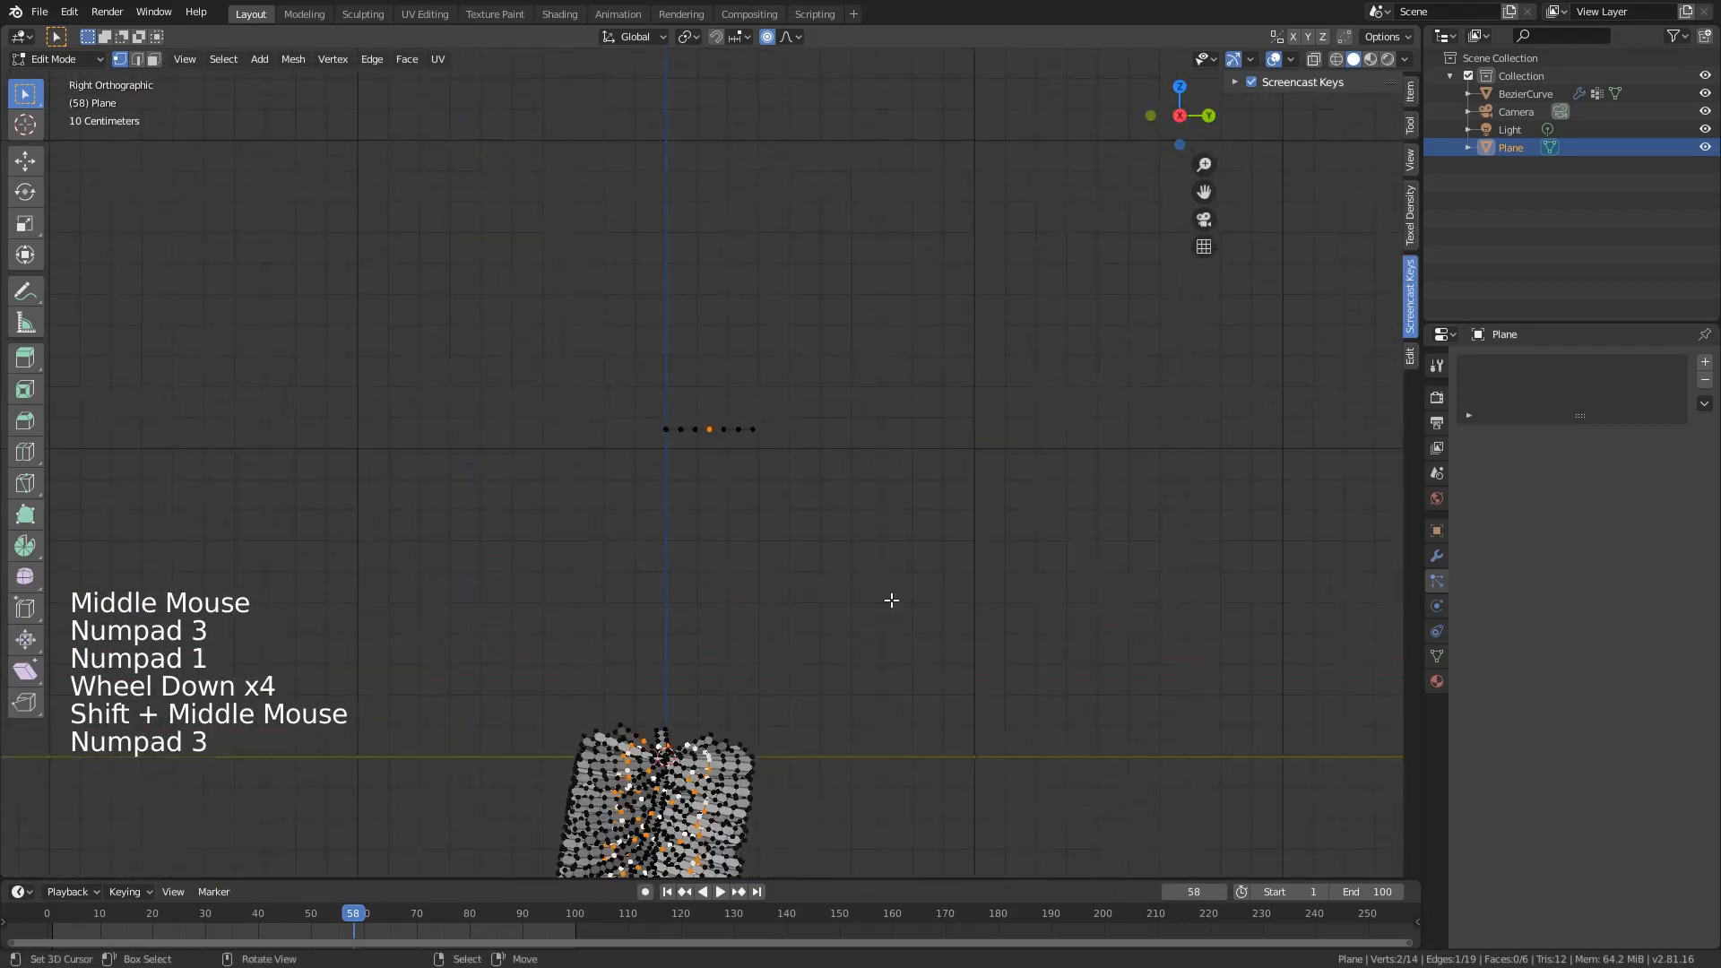
{"action": "scroll", "coordinate": [872, 473], "scroll_direction": "up", "scroll_amount": 10}
{"action": "middle_click_drag", "start_coordinate": [872, 473], "coordinate": [876, 527], "text": "shift"}
{"action": "key", "text": "g"}
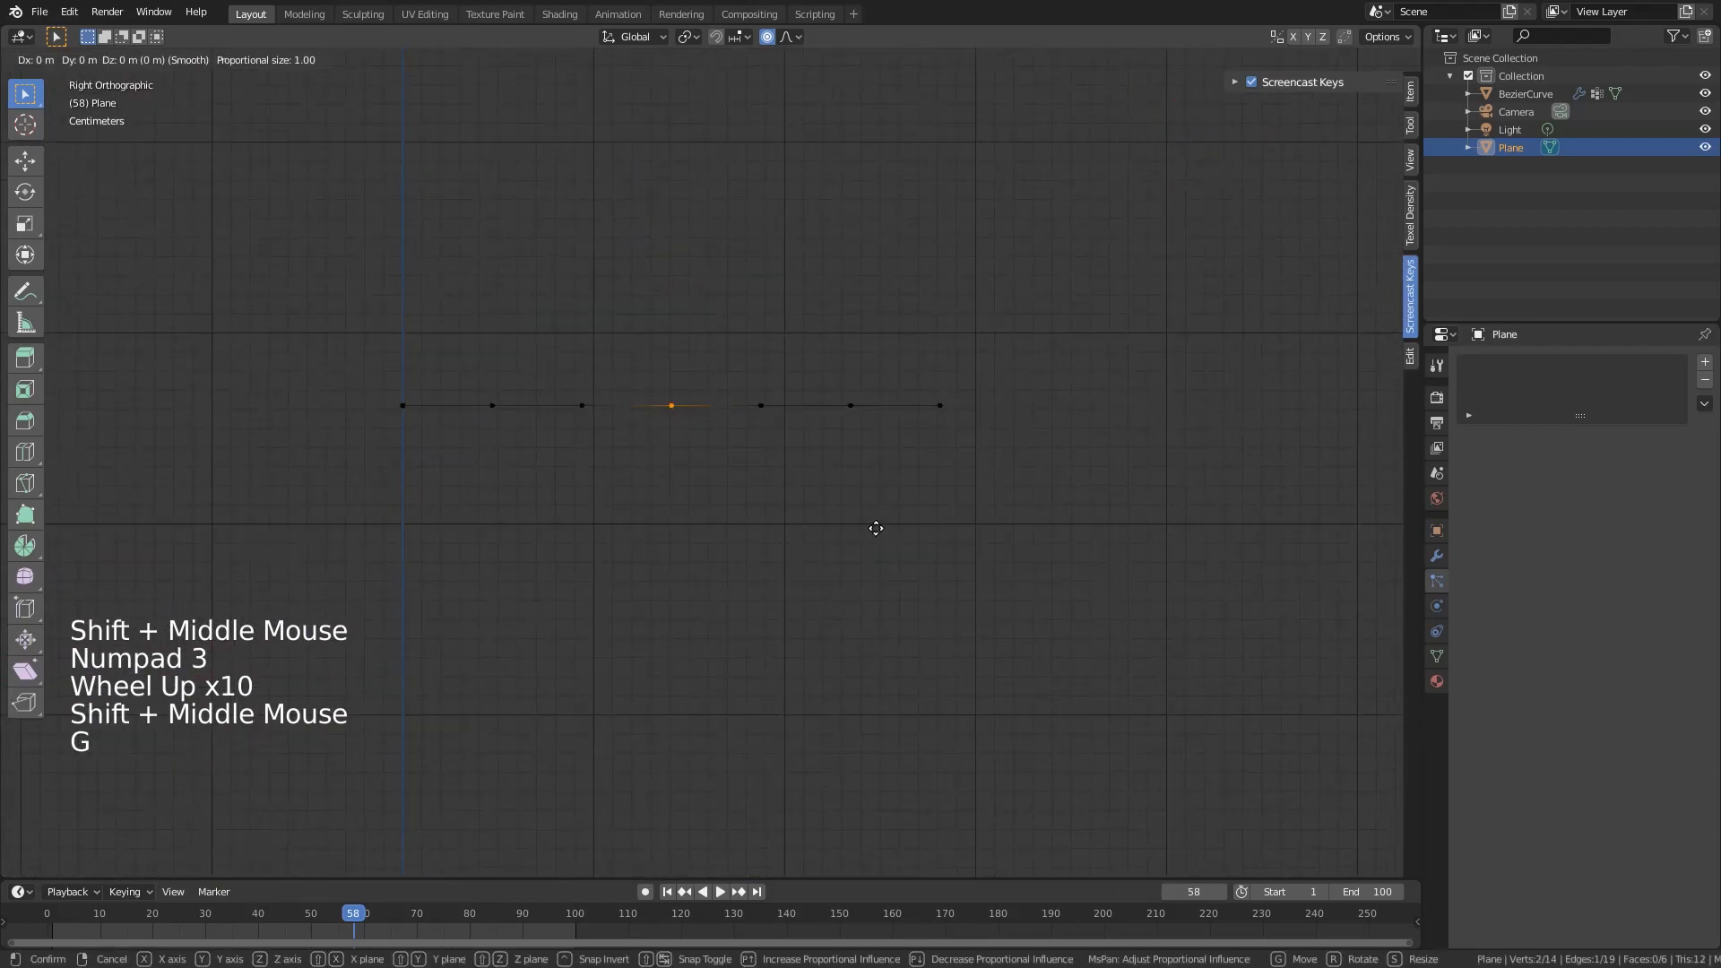
{"action": "key", "text": "z"}
{"action": "scroll", "coordinate": [878, 467], "scroll_direction": "up", "scroll_amount": 20}
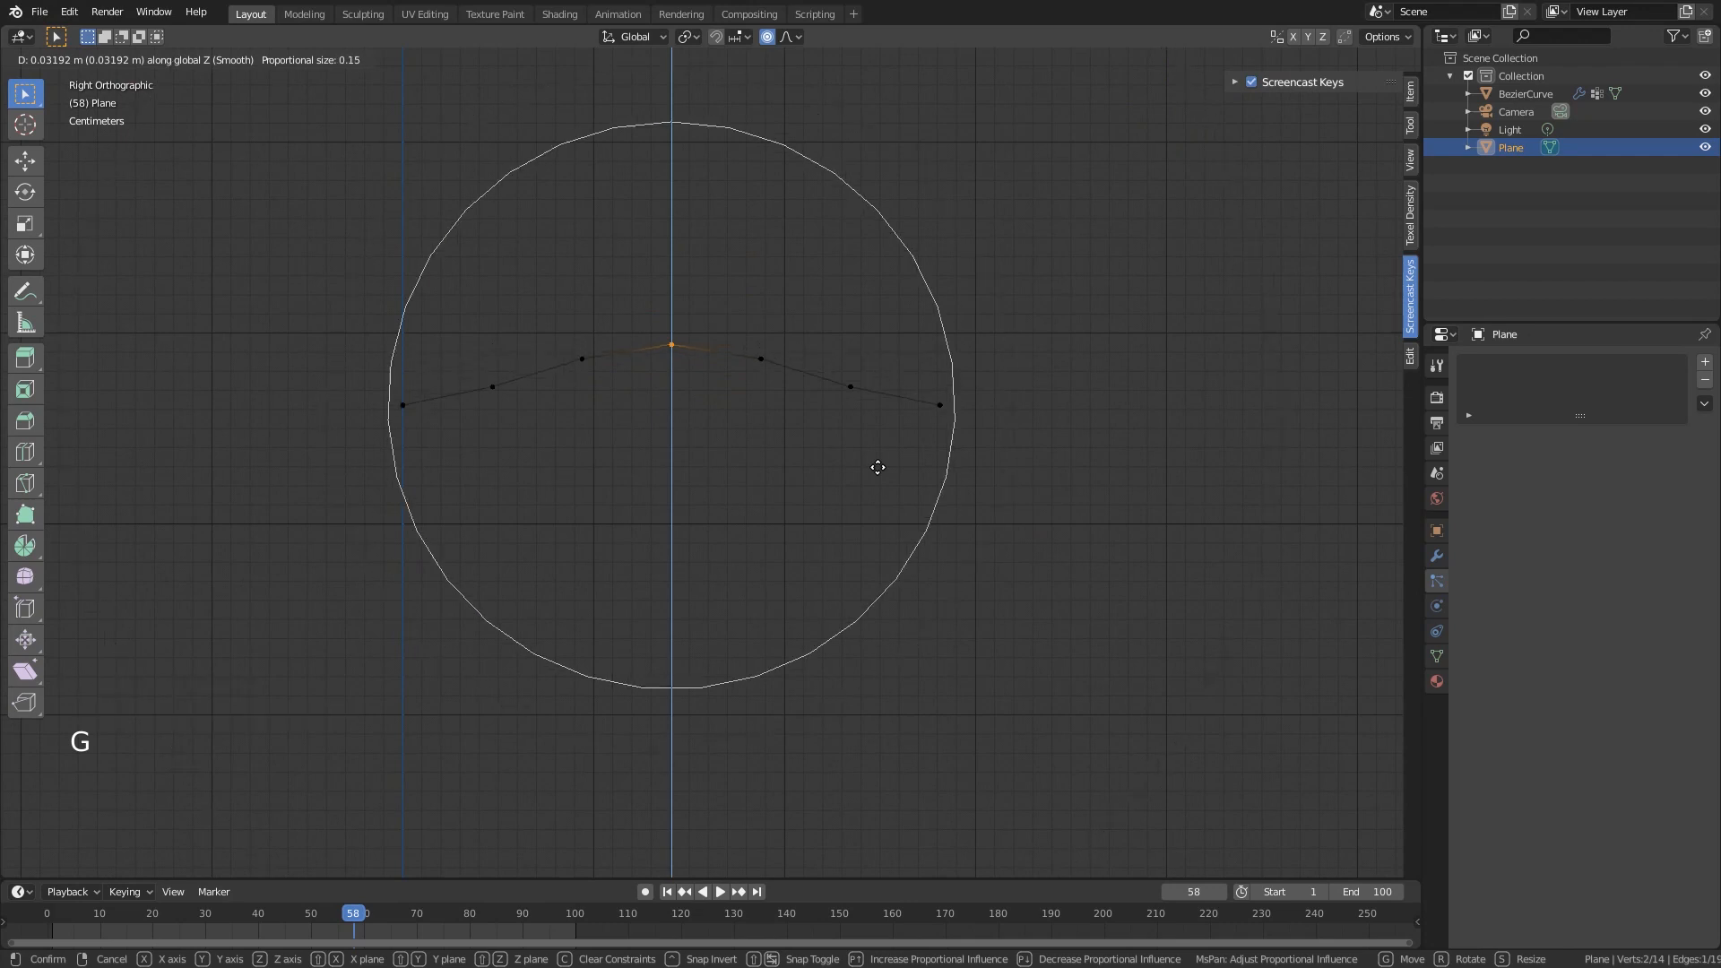
{"action": "scroll", "coordinate": [877, 467], "scroll_direction": "down", "scroll_amount": 10}
{"action": "scroll", "coordinate": [877, 467], "scroll_direction": "up", "scroll_amount": 11}
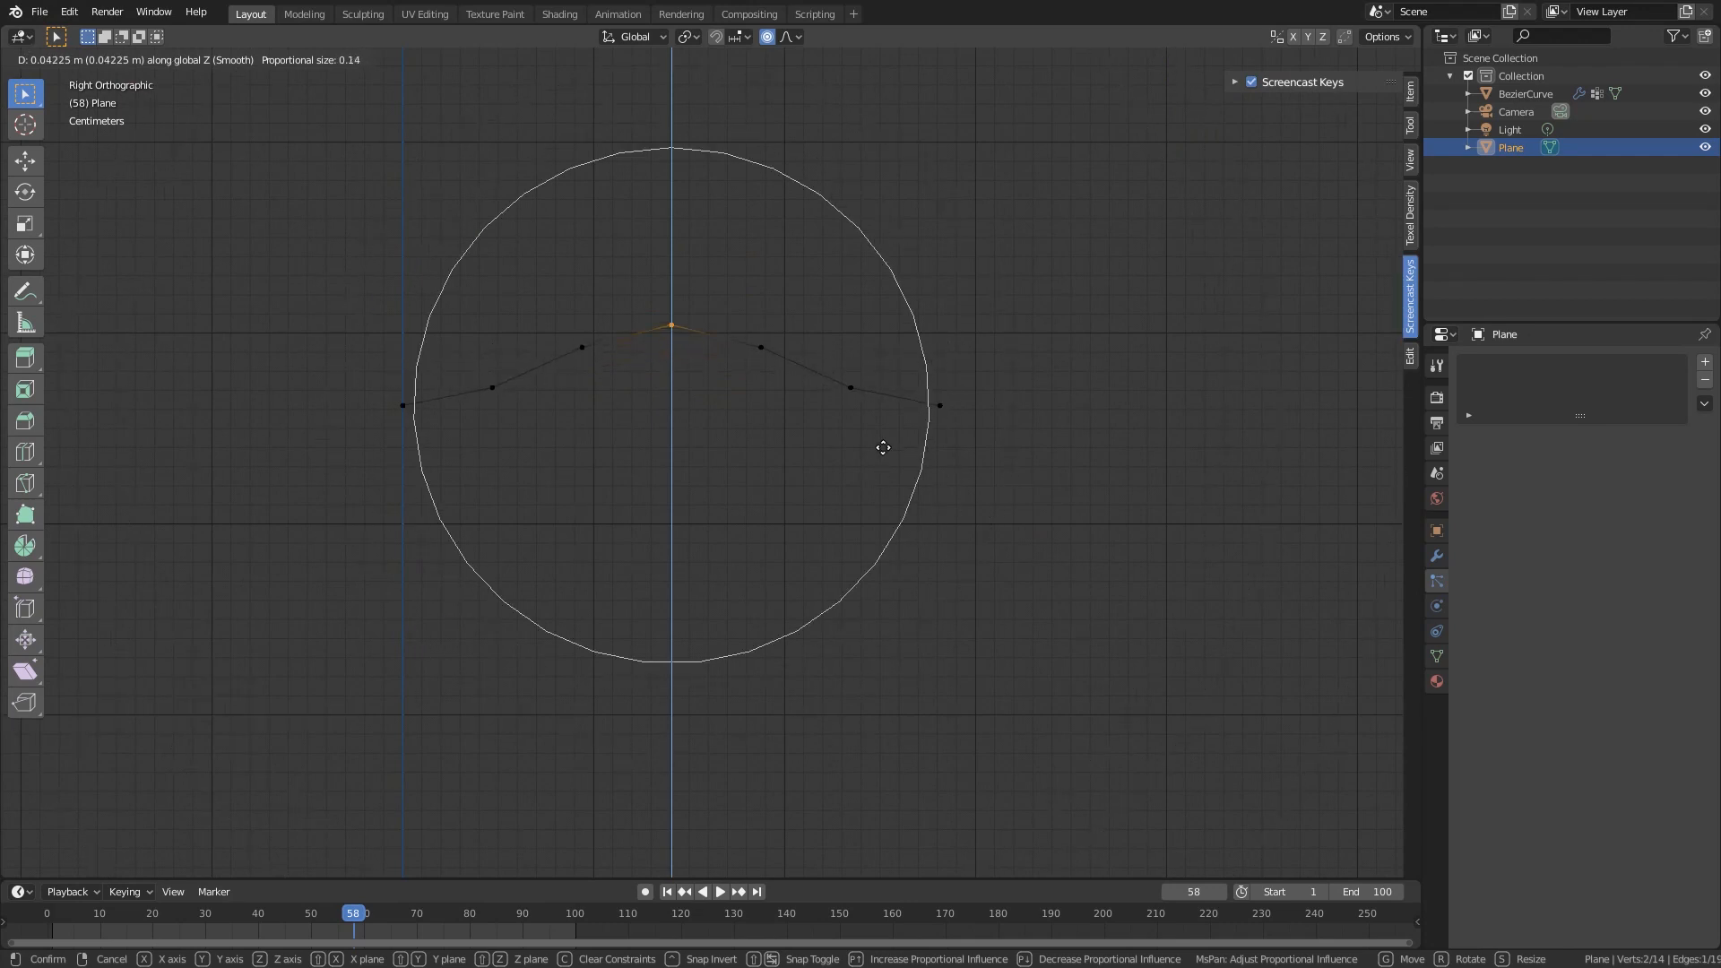
{"action": "right_click", "coordinate": [883, 447]}
- Raise the strip's middle edge about 0.02 m along Z with a proportional size of about 0.35, forming a gentle arch
{"action": "key", "text": "g"}
{"action": "scroll", "coordinate": [883, 447], "scroll_direction": "down", "scroll_amount": 17}
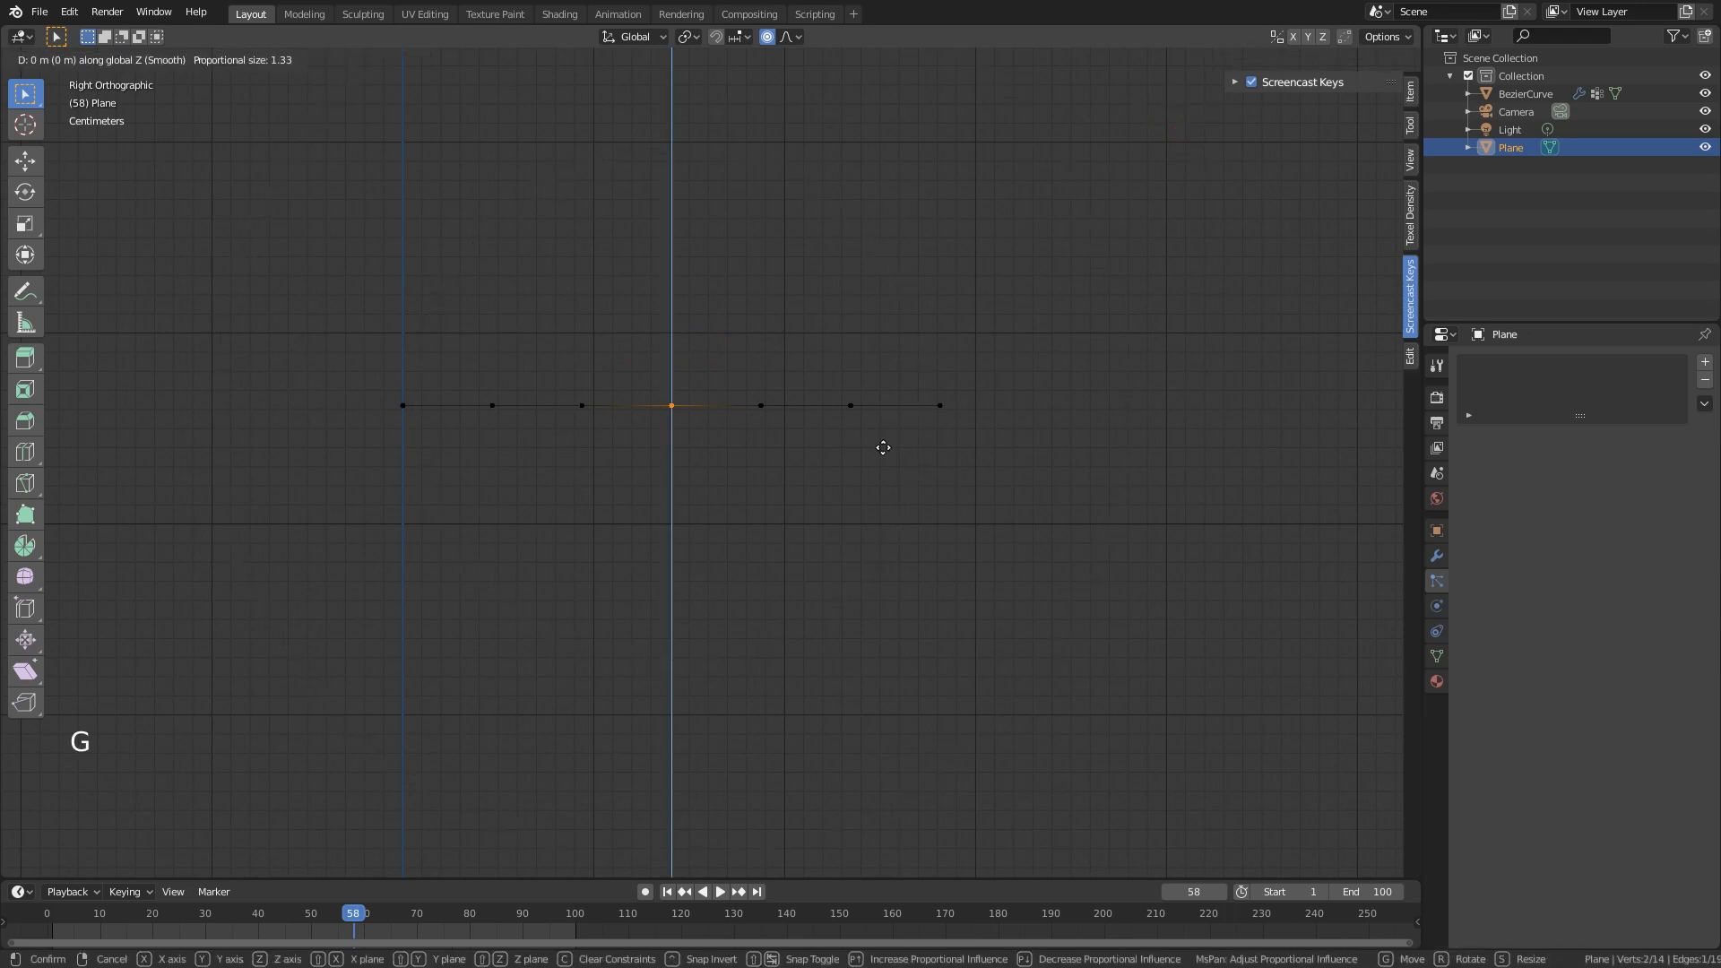
{"action": "scroll", "coordinate": [892, 349], "scroll_direction": "up", "scroll_amount": 7}
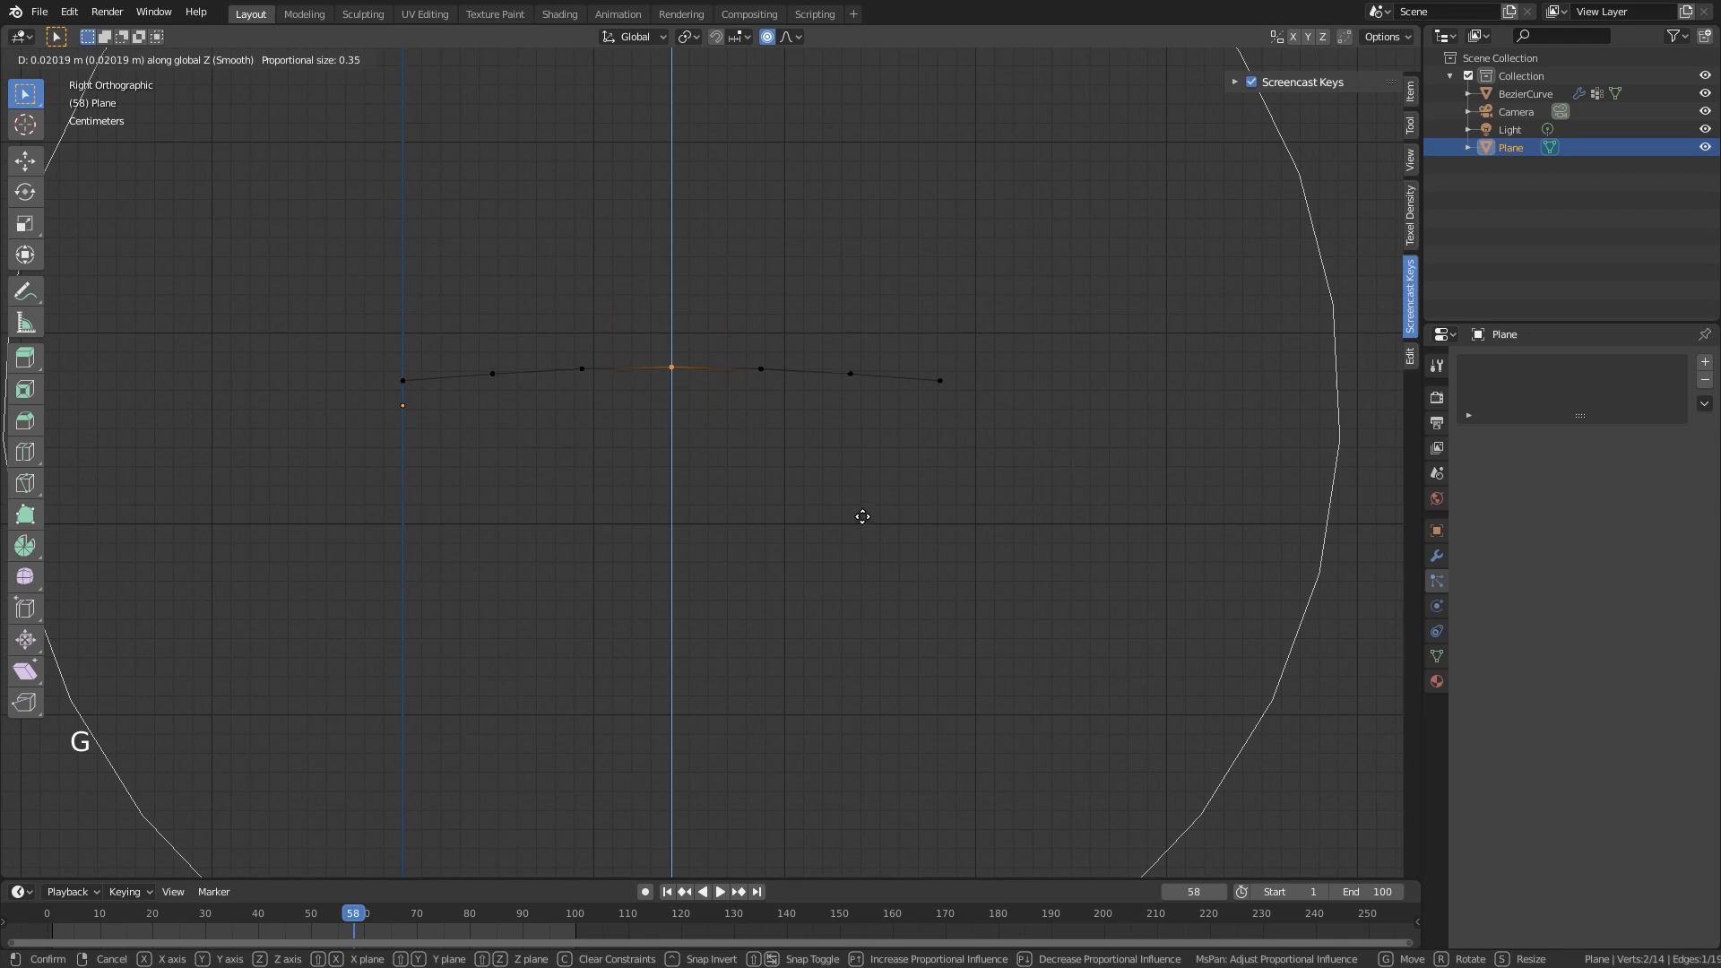
{"action": "left_click", "coordinate": [862, 514]}
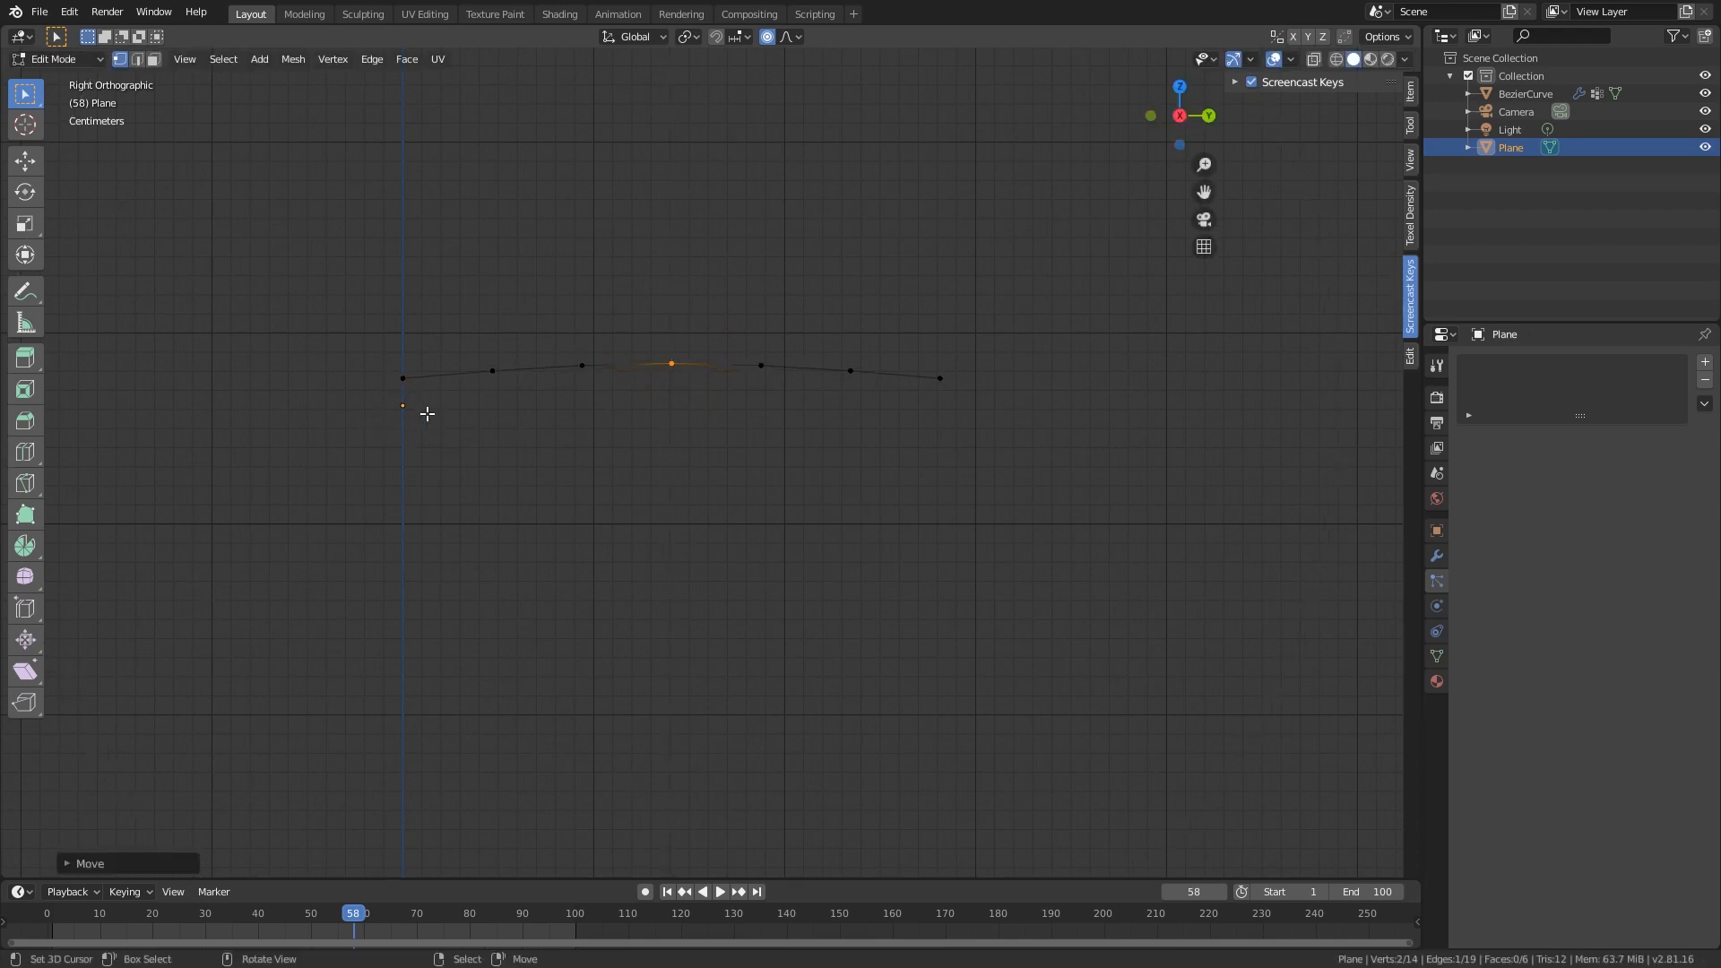
- Lower the strip's entire mesh along Z until its ends line up with the object's origin, and return to Object Mode
{"action": "scroll", "coordinate": [412, 410], "scroll_direction": "up", "scroll_amount": 3}
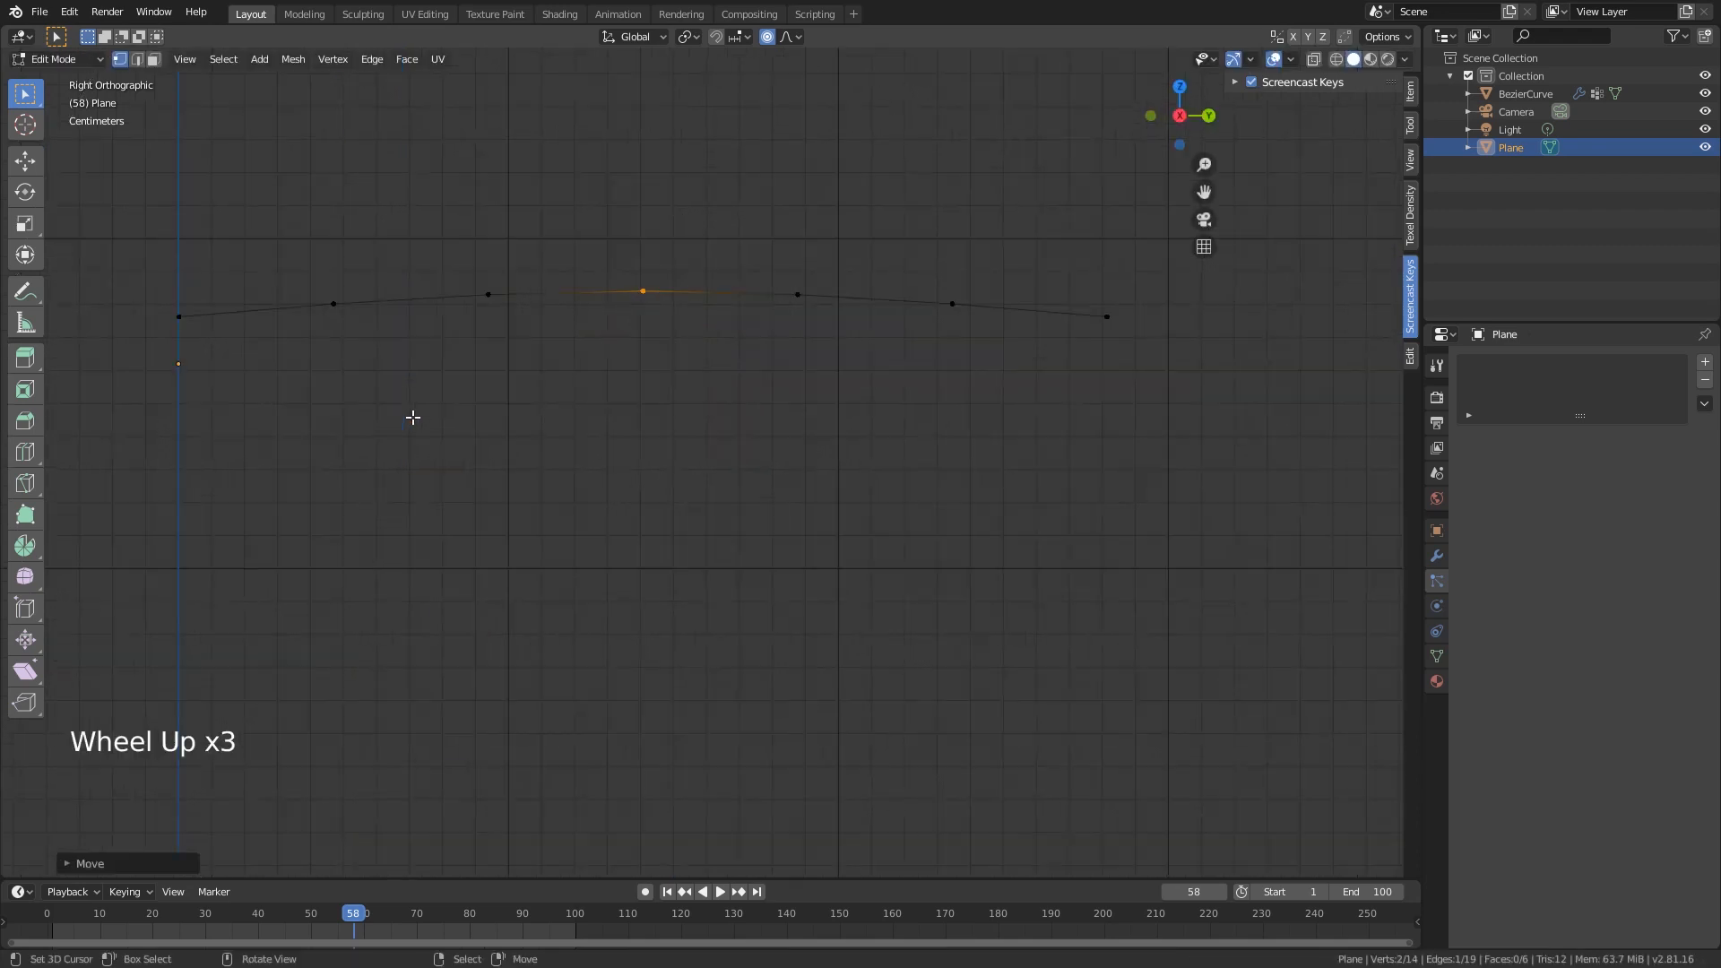
{"action": "key", "text": "a"}
{"action": "key", "text": "g"}
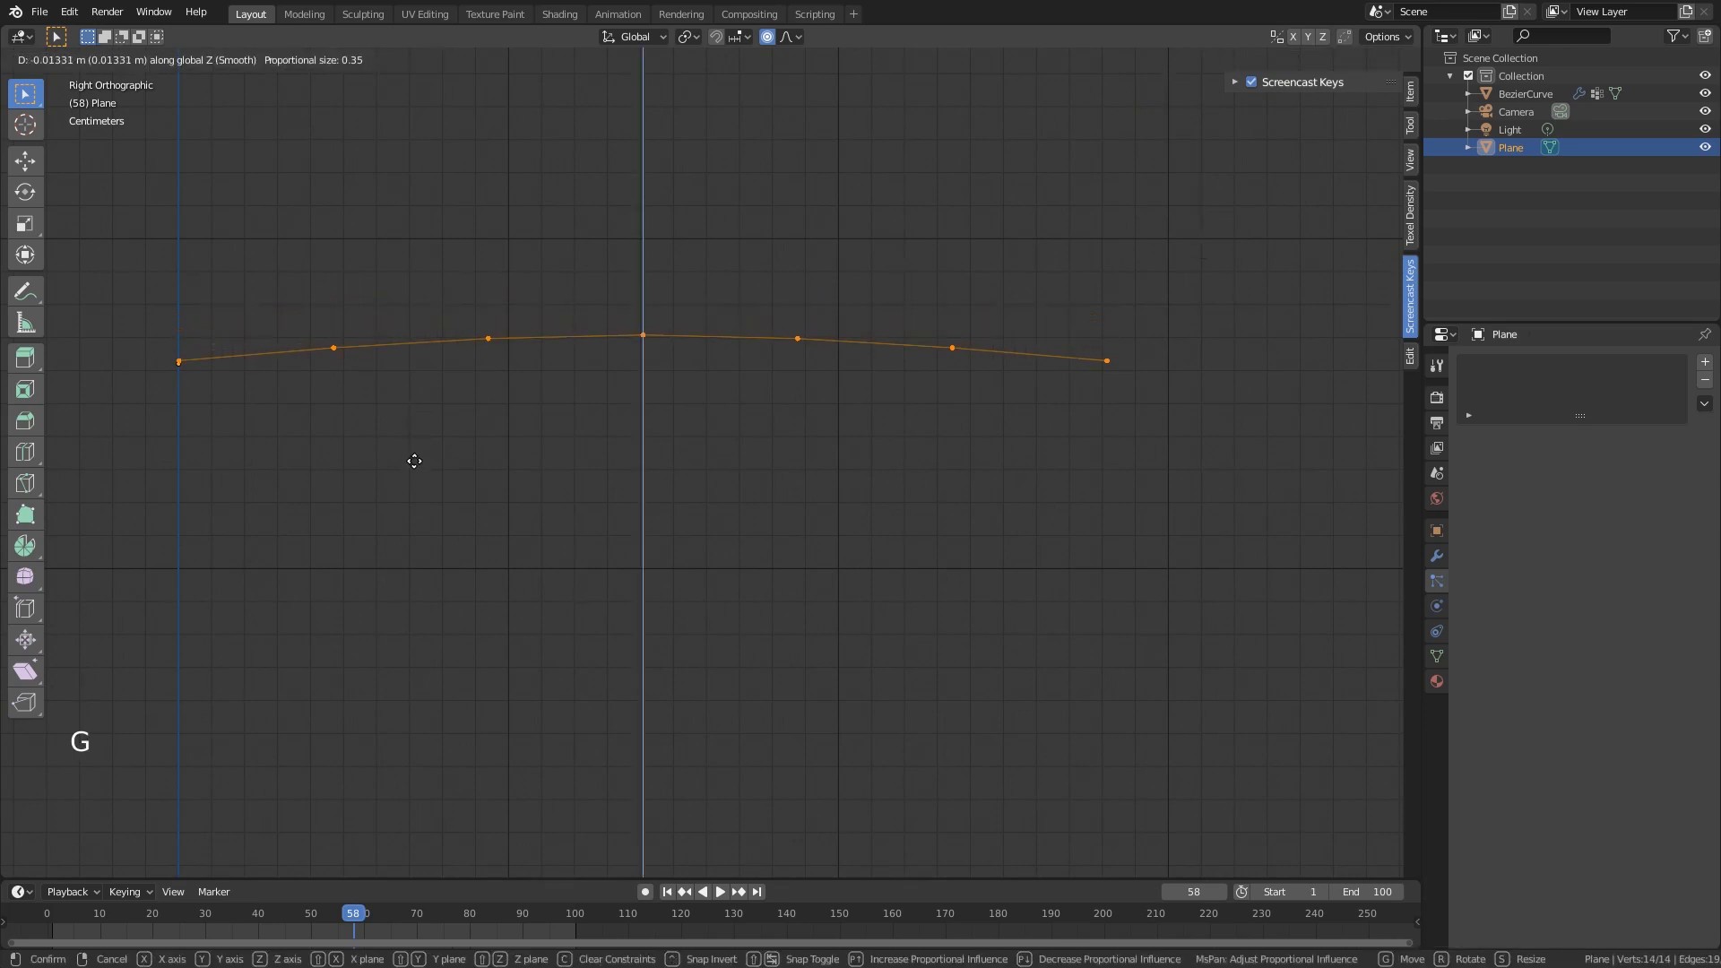
{"action": "left_click", "coordinate": [413, 464]}
{"action": "key", "text": "Tab"}
- Examine how the bent strip instances look around the hanging garland
{"action": "scroll", "coordinate": [473, 395], "scroll_direction": "down", "scroll_amount": 3}
{"action": "scroll", "coordinate": [730, 338], "scroll_direction": "down", "scroll_amount": 6}
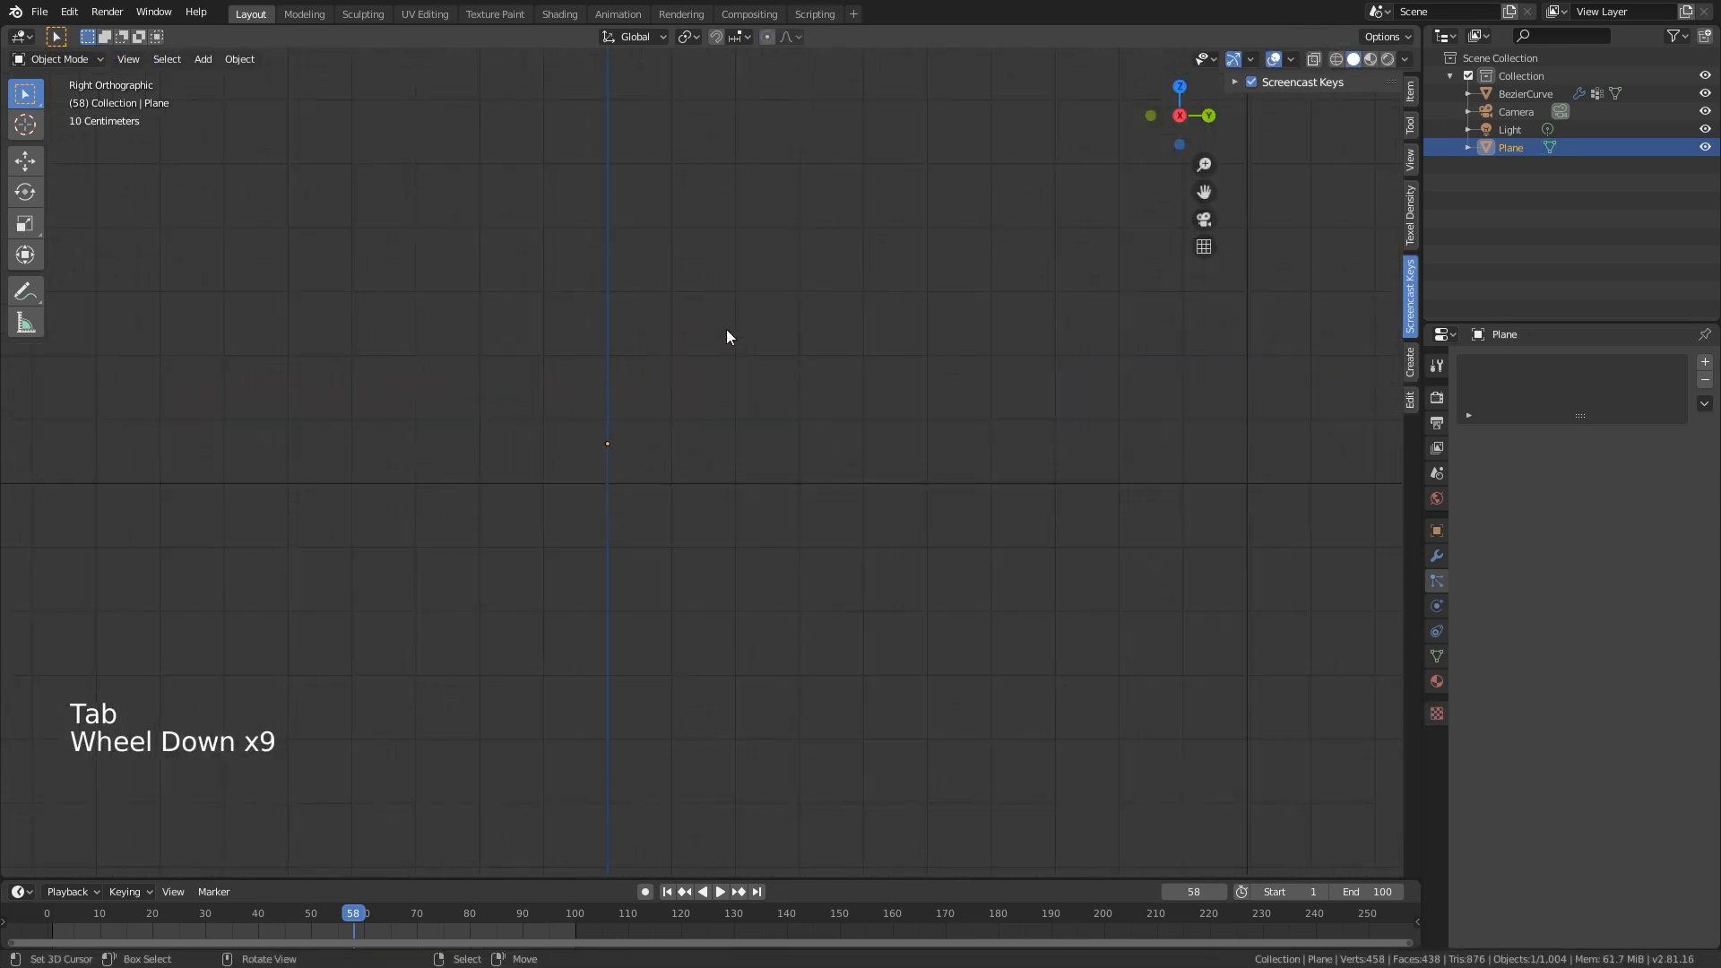
{"action": "middle_click_drag", "start_coordinate": [730, 338], "coordinate": [642, 382]}
{"action": "key", "text": "z"}
{"action": "key", "text": "Tab"}
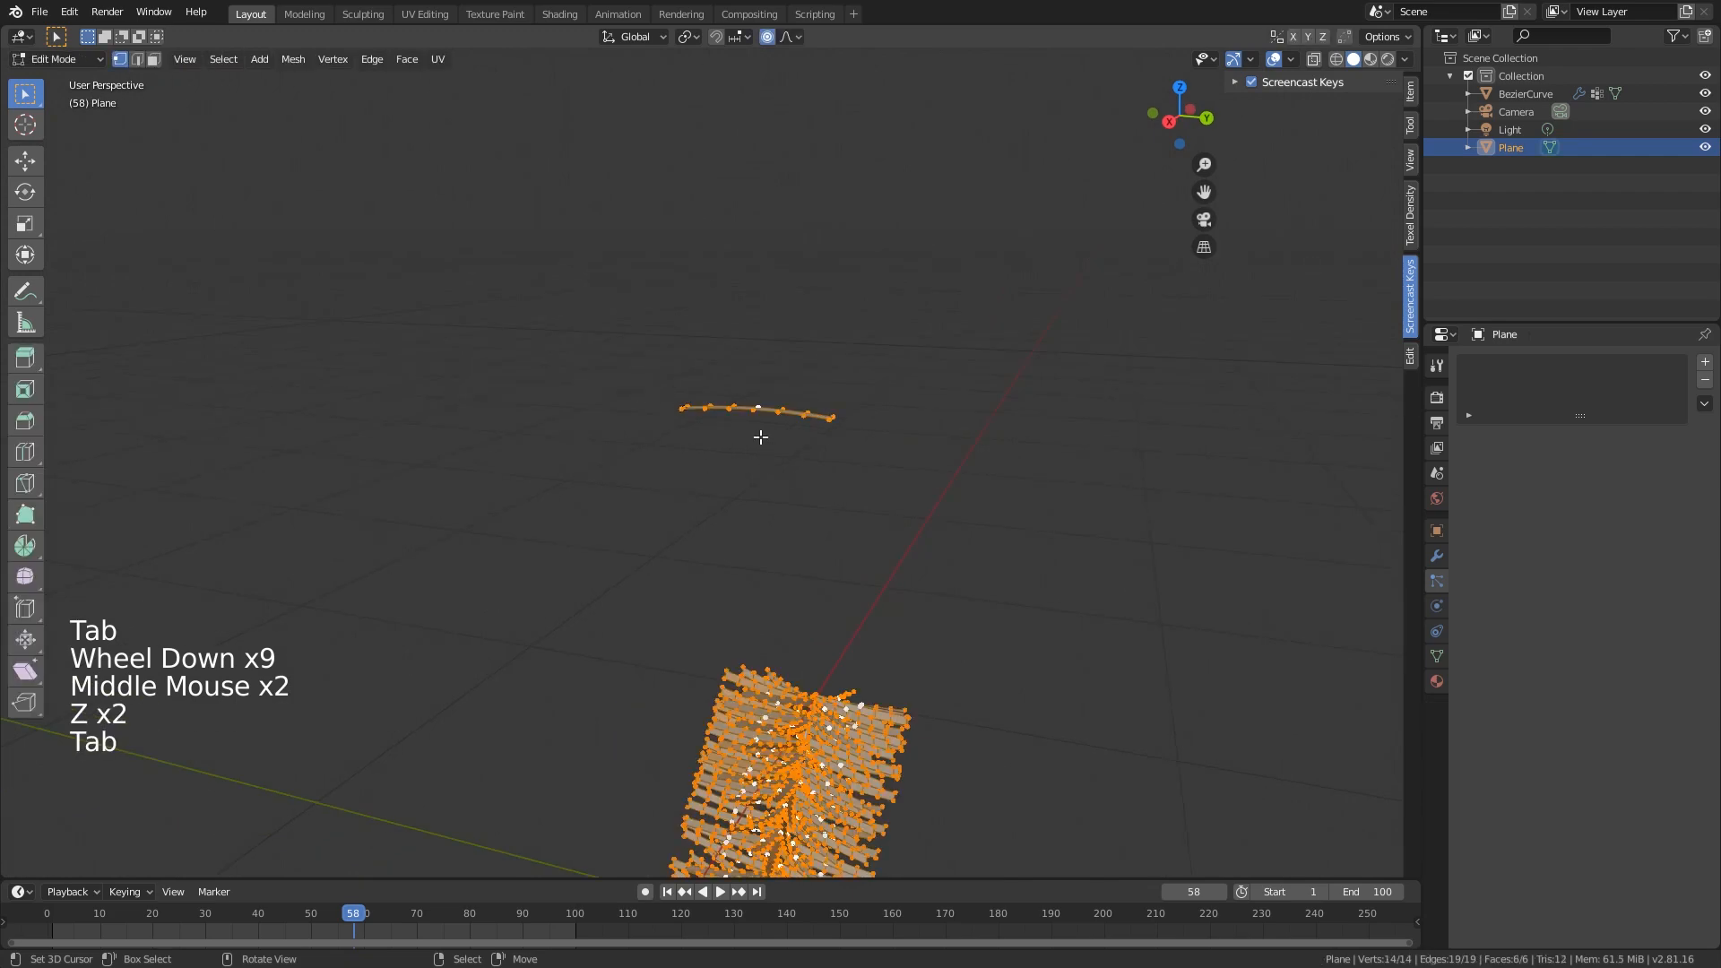
{"action": "key", "text": "Tab"}
{"action": "scroll", "coordinate": [843, 537], "scroll_direction": "down", "scroll_amount": 3}
{"action": "mouse_move", "coordinate": [853, 429]}
{"action": "middle_mouse_down"}
{"action": "mouse_move", "coordinate": [843, 536]}
{"action": "mouse_move", "coordinate": [876, 421]}
{"action": "mouse_move", "coordinate": [975, 583]}
{"action": "mouse_move", "coordinate": [841, 260]}
{"action": "mouse_move", "coordinate": [732, 522]}
{"action": "middle_mouse_up"}
{"action": "scroll", "coordinate": [841, 260], "scroll_direction": "up", "scroll_amount": 1}
{"action": "scroll", "coordinate": [732, 525], "scroll_direction": "up", "scroll_amount": 2}
{"action": "middle_click_drag", "start_coordinate": [671, 461], "coordinate": [782, 569], "text": "shift"}
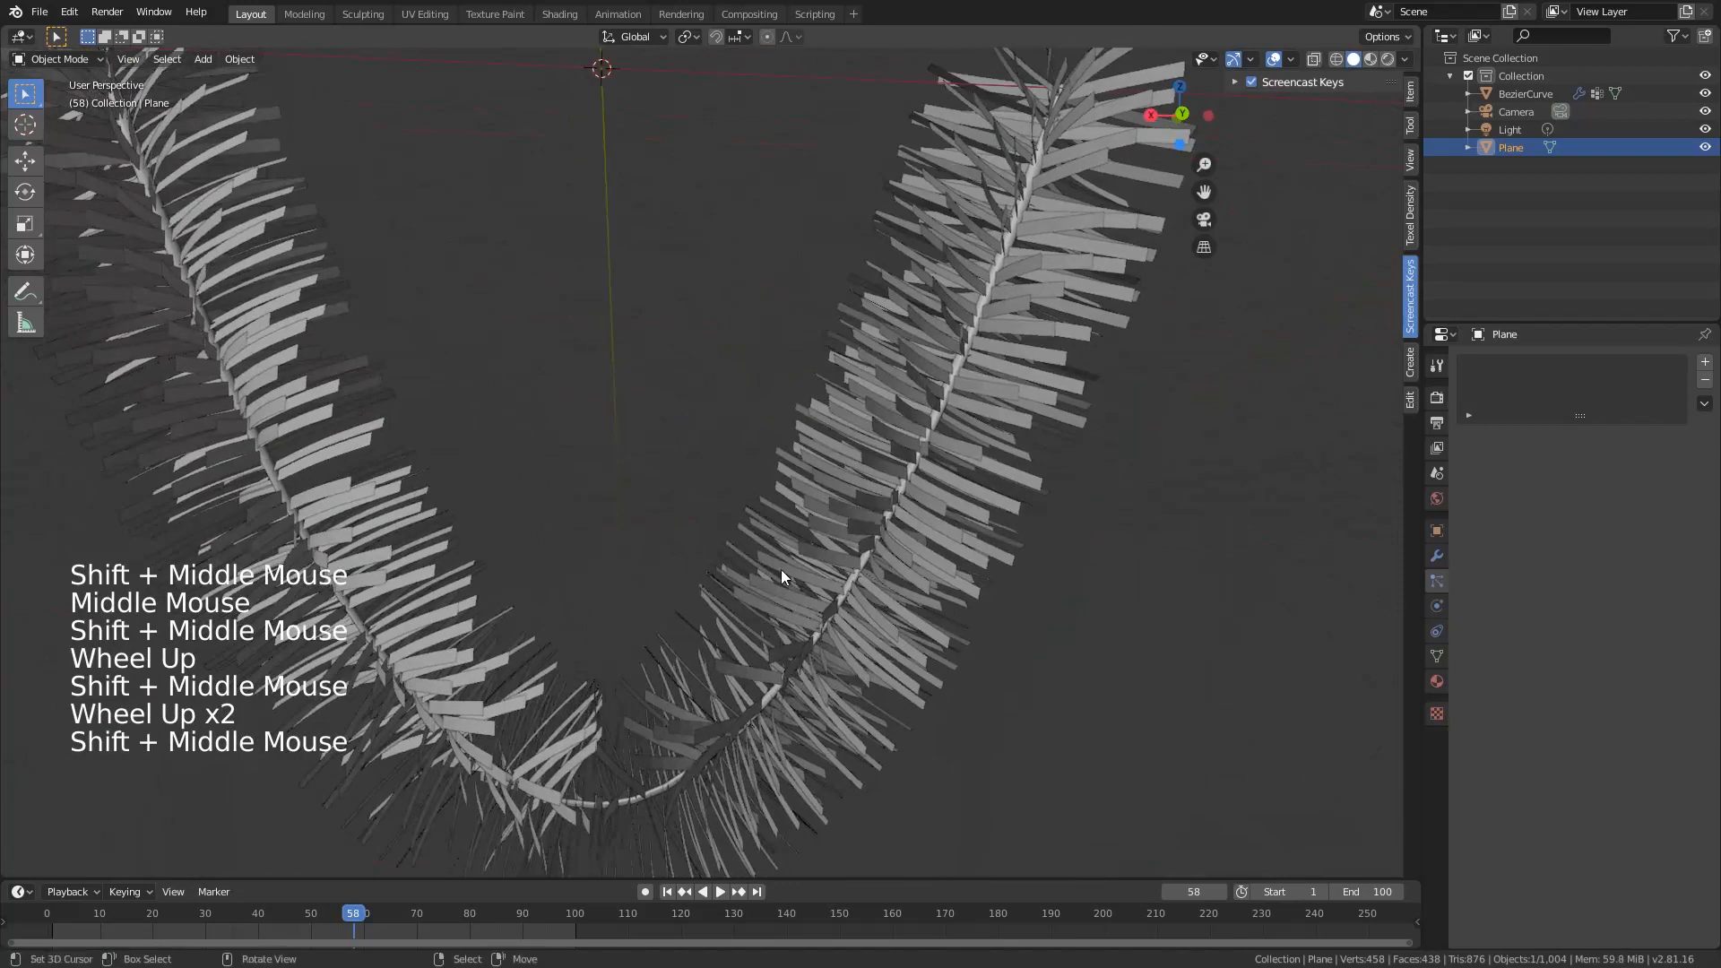
- Select the tube and enable the Advanced and Rotation options of its hair particle system
{"action": "scroll", "coordinate": [782, 568], "scroll_direction": "down", "scroll_amount": 3}
{"action": "right_click", "coordinate": [841, 498]}
{"action": "middle_click_drag", "start_coordinate": [841, 498], "coordinate": [893, 581], "text": "shift"}
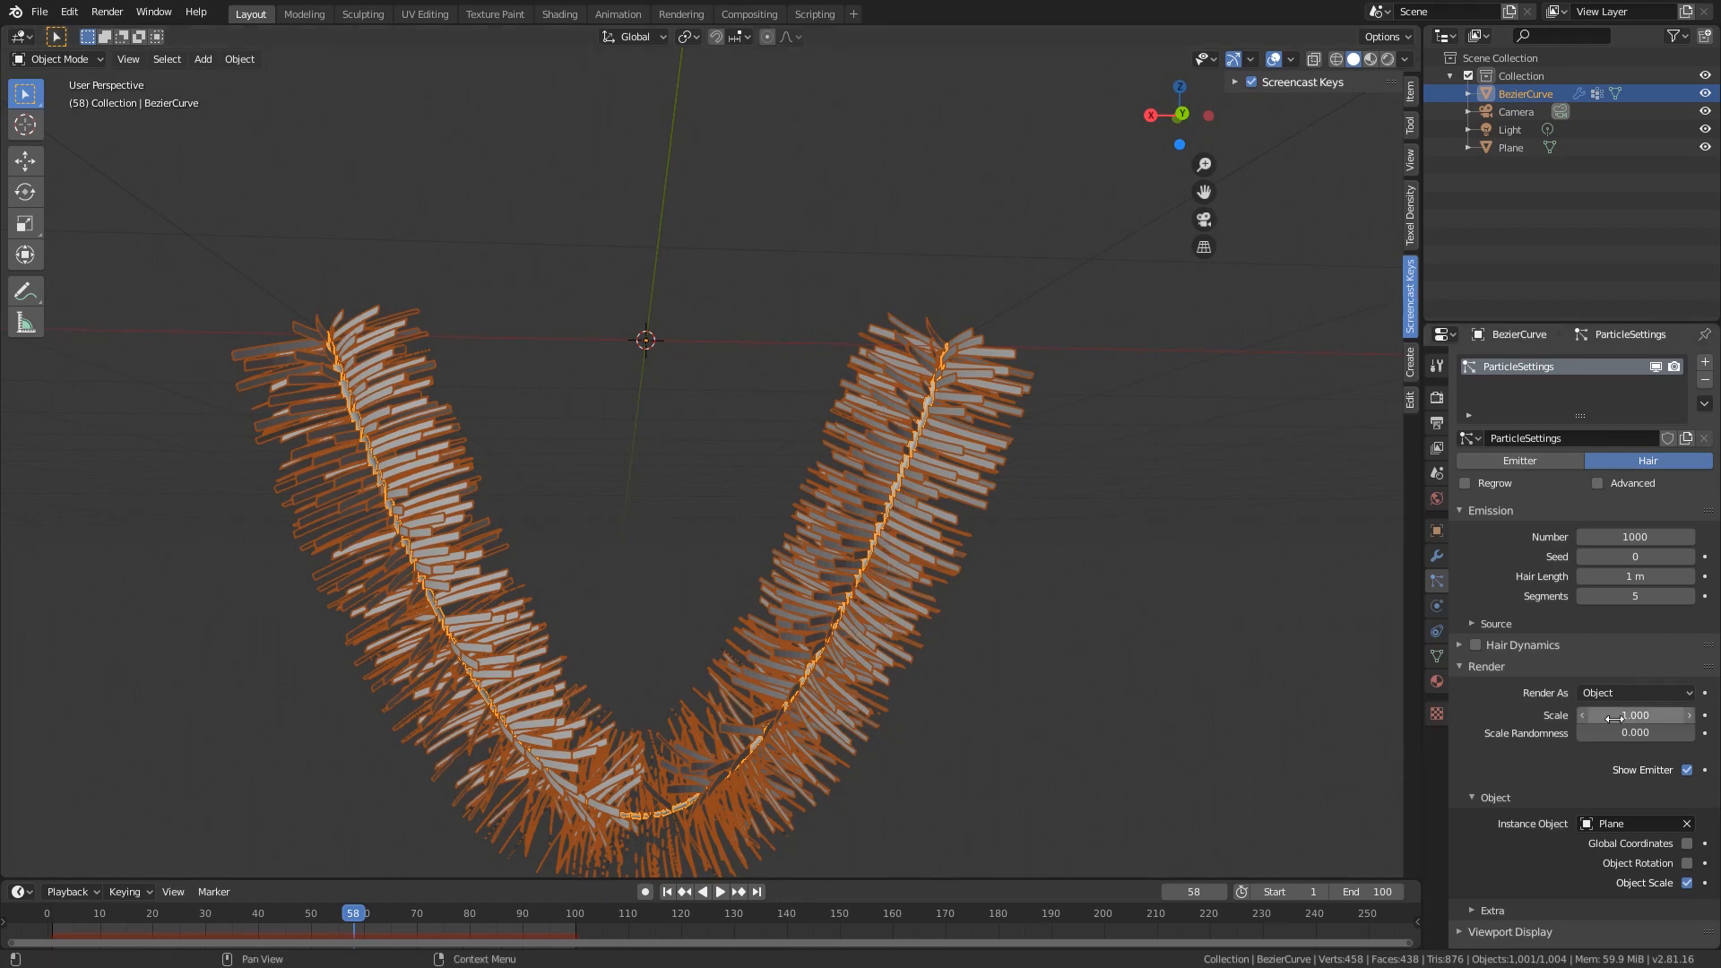
{"action": "scroll", "coordinate": [1537, 669], "scroll_direction": "down", "scroll_amount": 1}
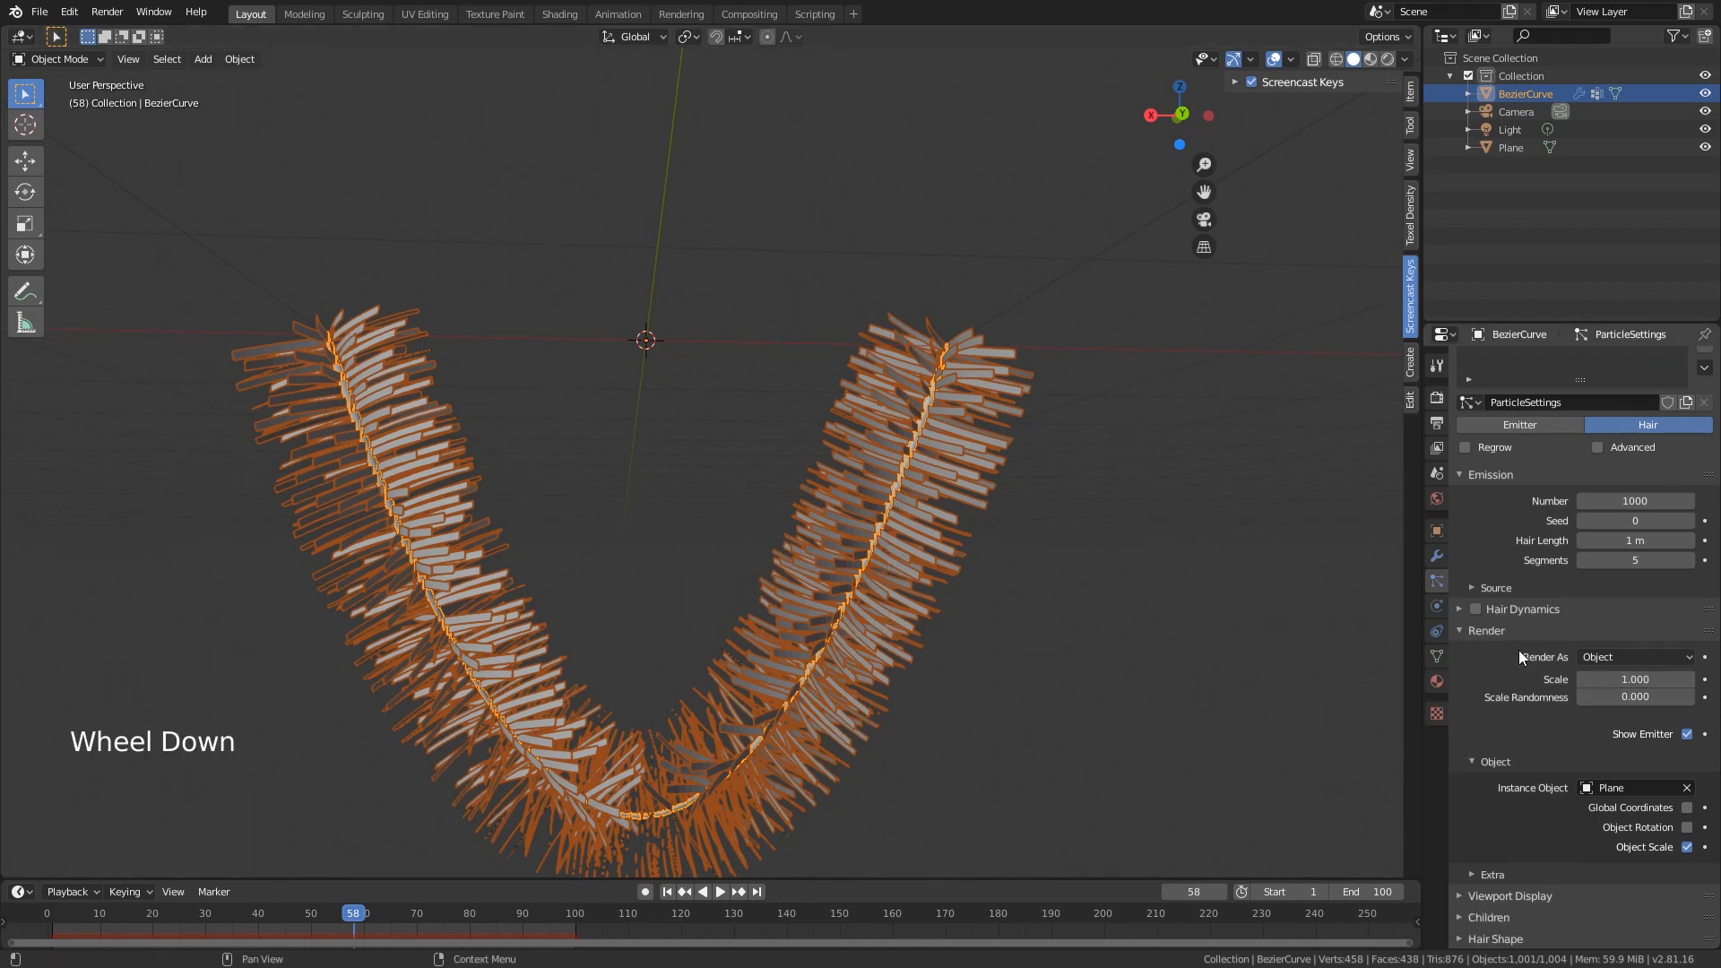
{"action": "scroll", "coordinate": [1520, 653], "scroll_direction": "down", "scroll_amount": 3}
{"action": "scroll", "coordinate": [1520, 653], "scroll_direction": "up", "scroll_amount": 6}
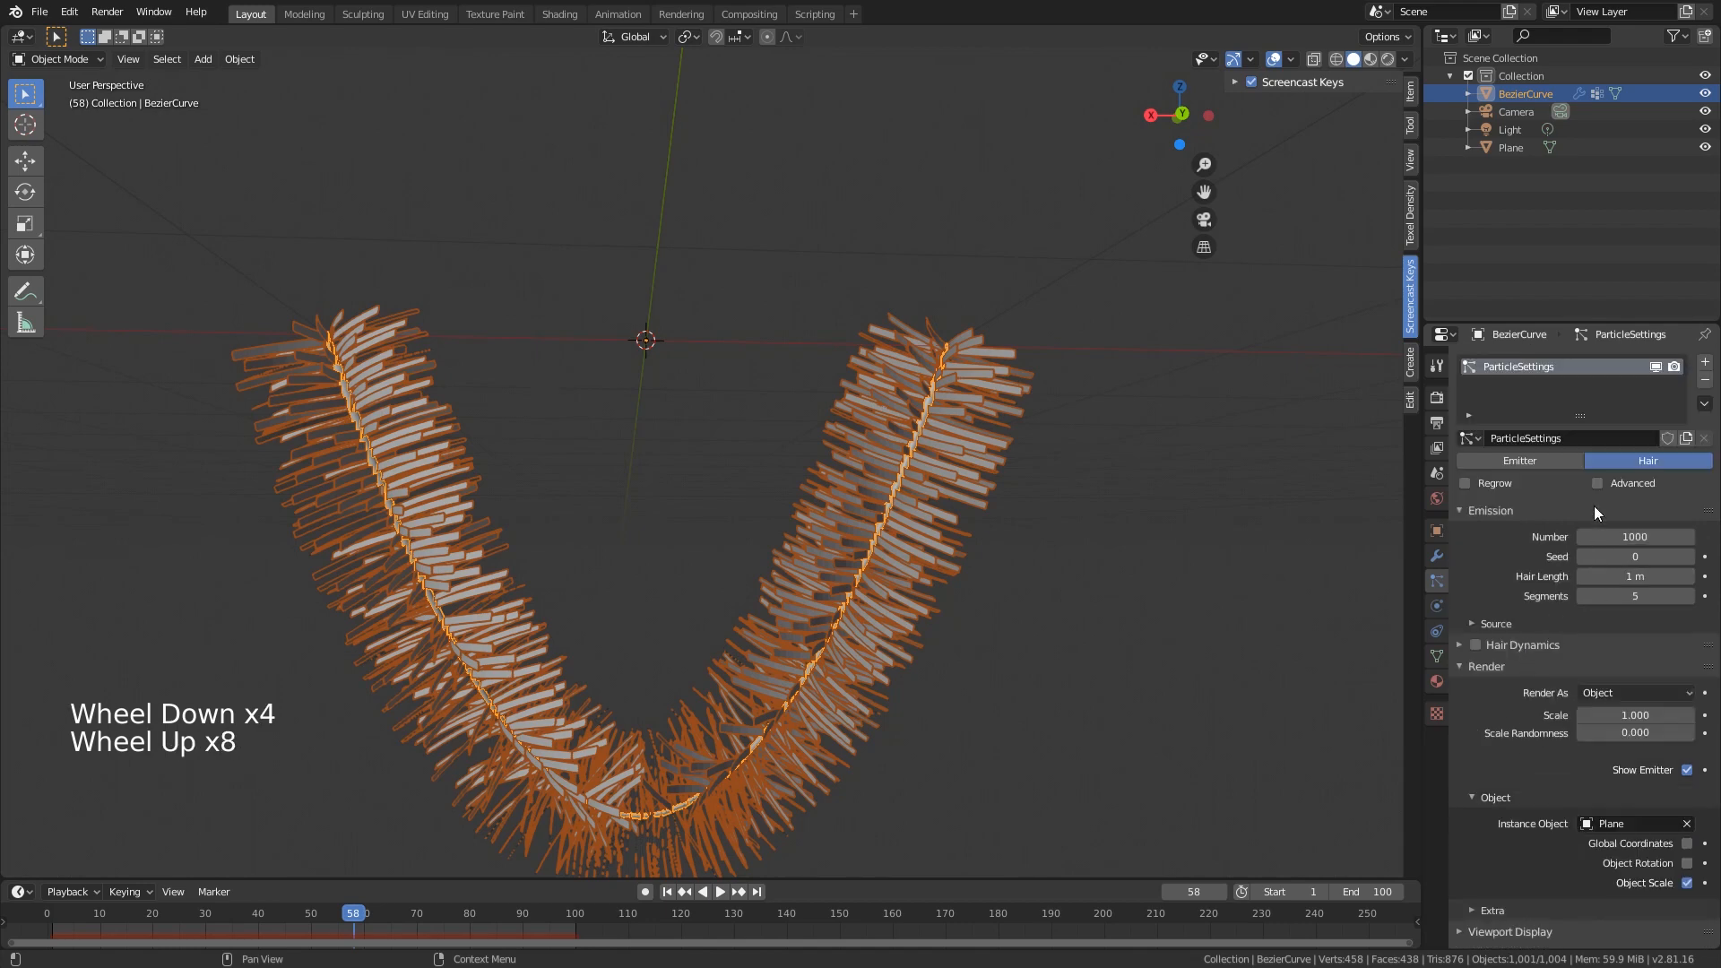
{"action": "left_click", "coordinate": [1596, 483]}
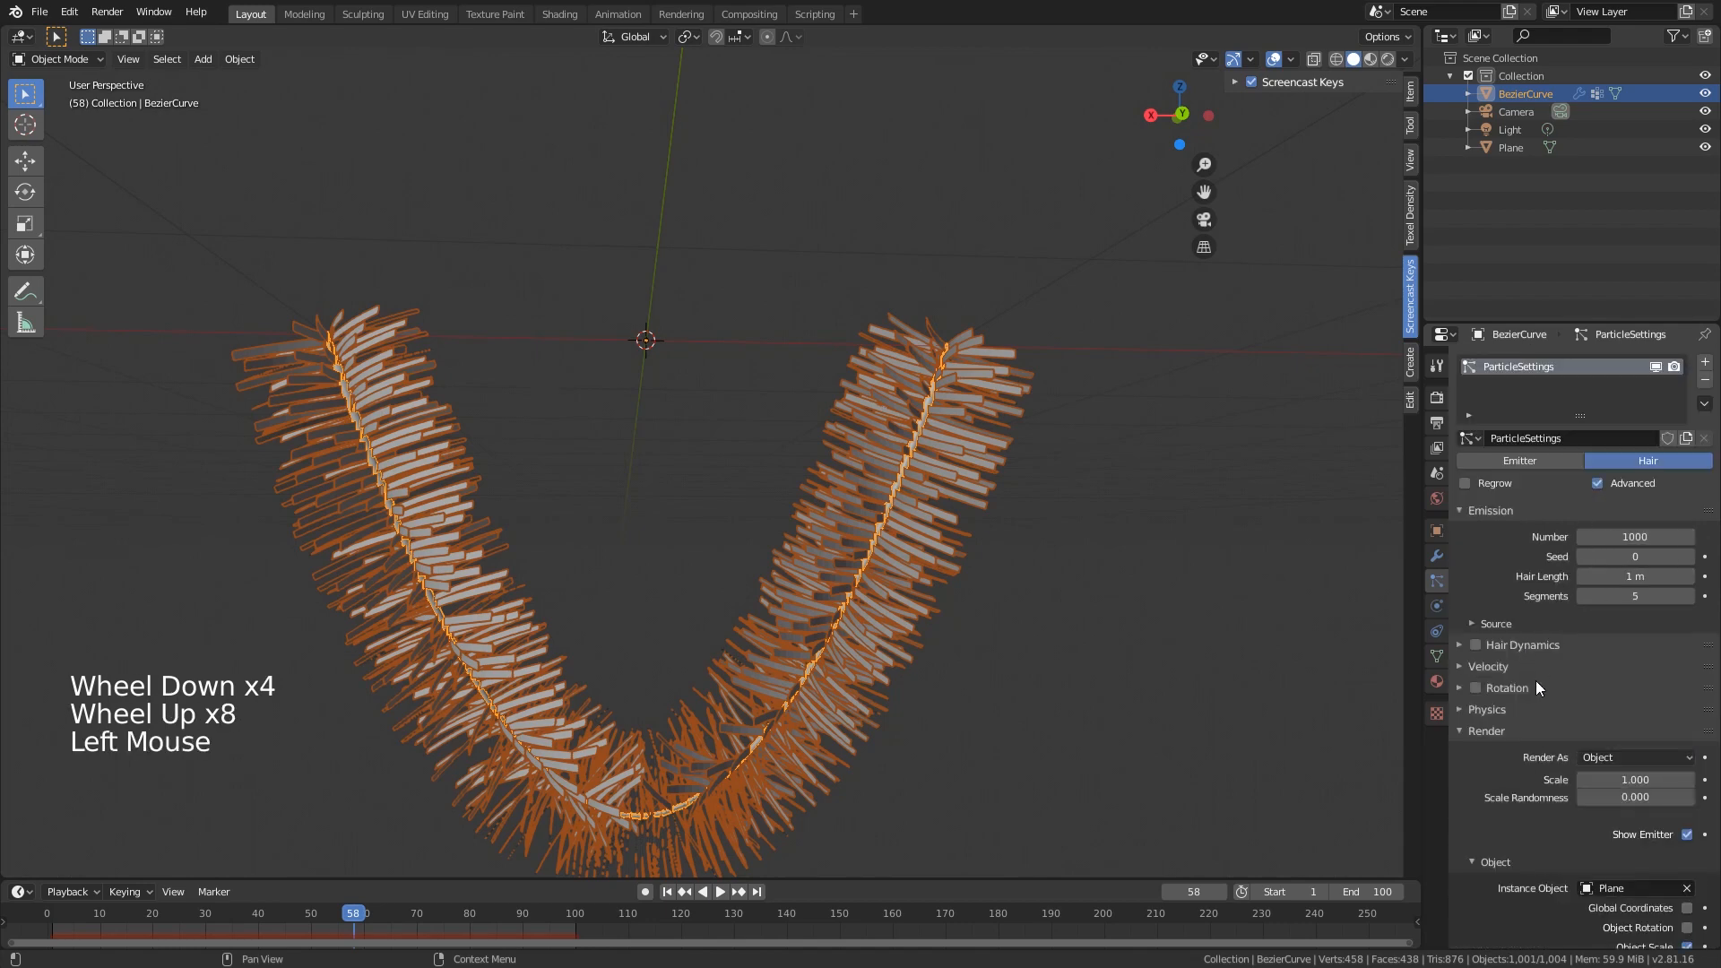
{"action": "left_click", "coordinate": [1476, 689]}
{"action": "left_click", "coordinate": [1492, 688]}
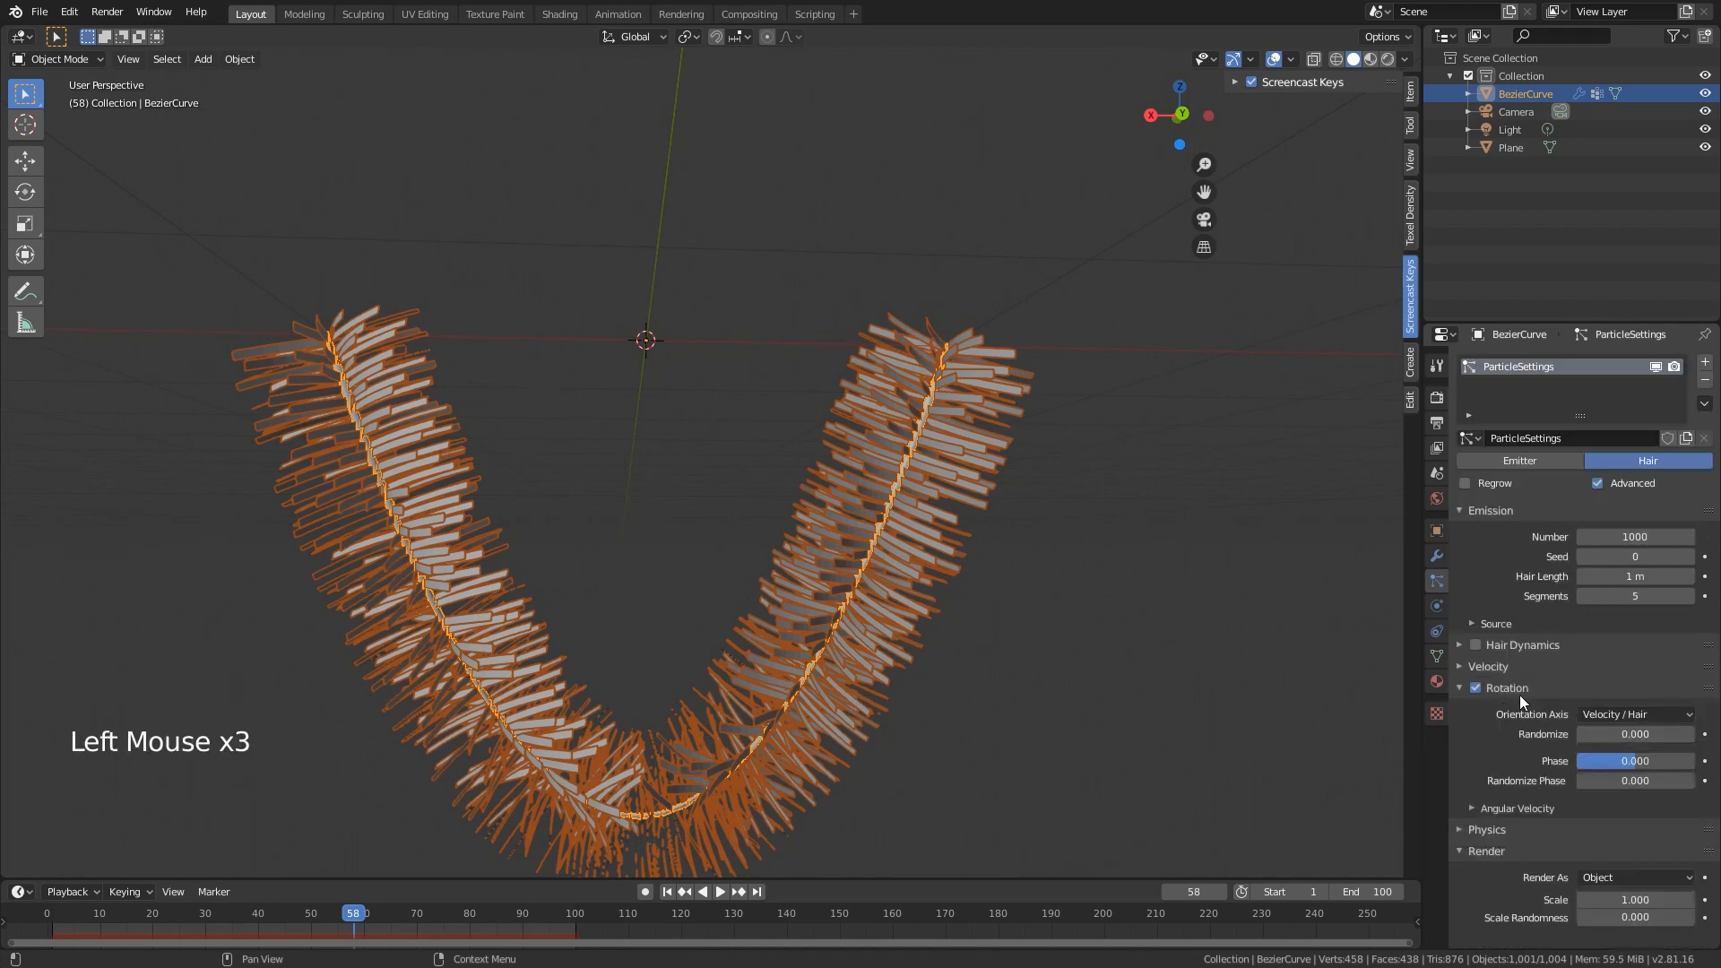
- Set the particle rotation Phase to 0.7 and check how the strips turn around the tube
{"action": "scroll", "coordinate": [1520, 696], "scroll_direction": "down", "scroll_amount": 1}
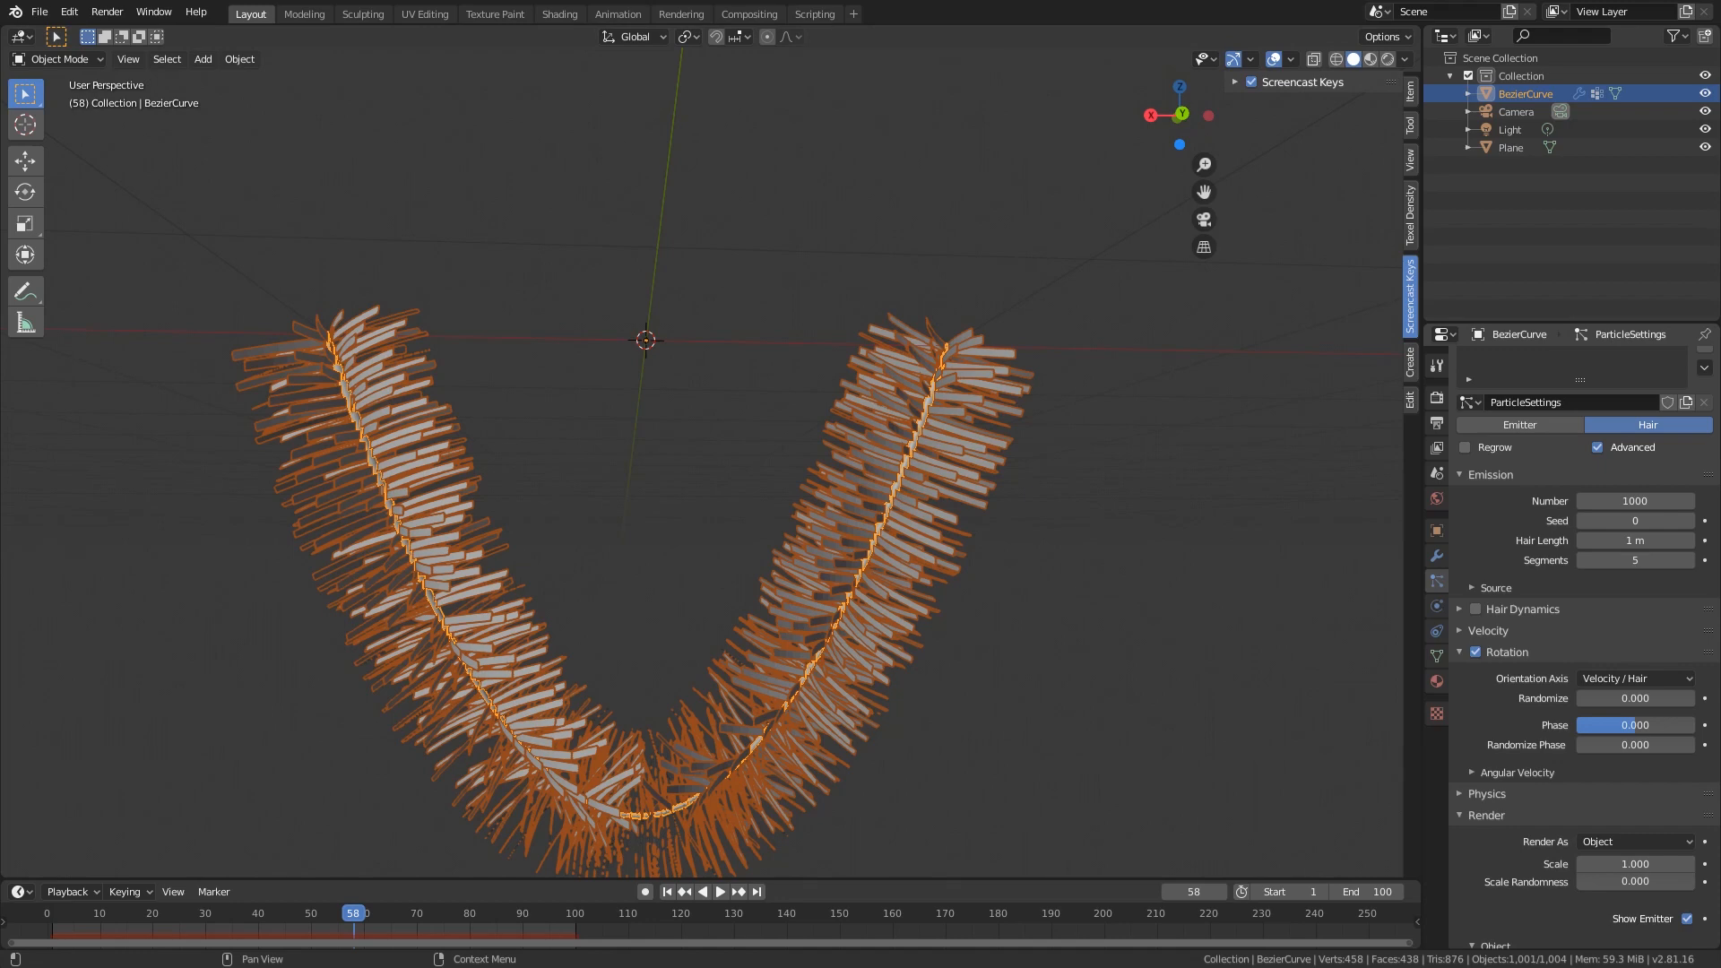
{"action": "left_click", "coordinate": [1607, 728]}
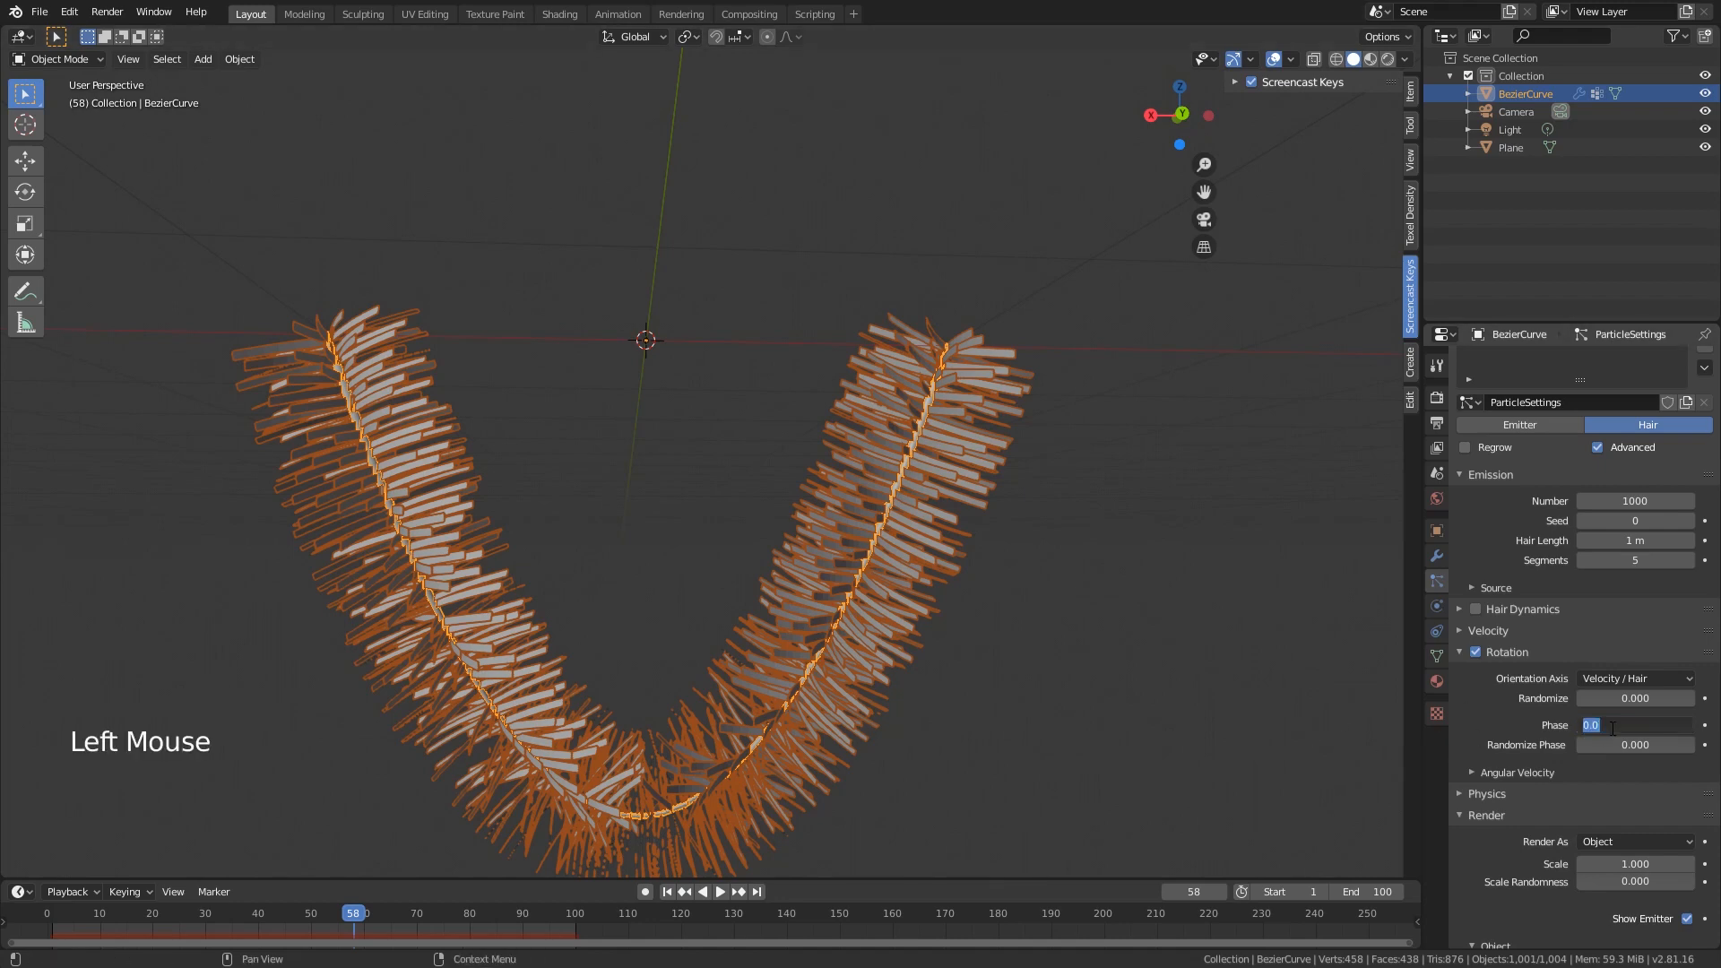
{"action": "type", "text": "0.7"}
{"action": "key", "text": "Return"}
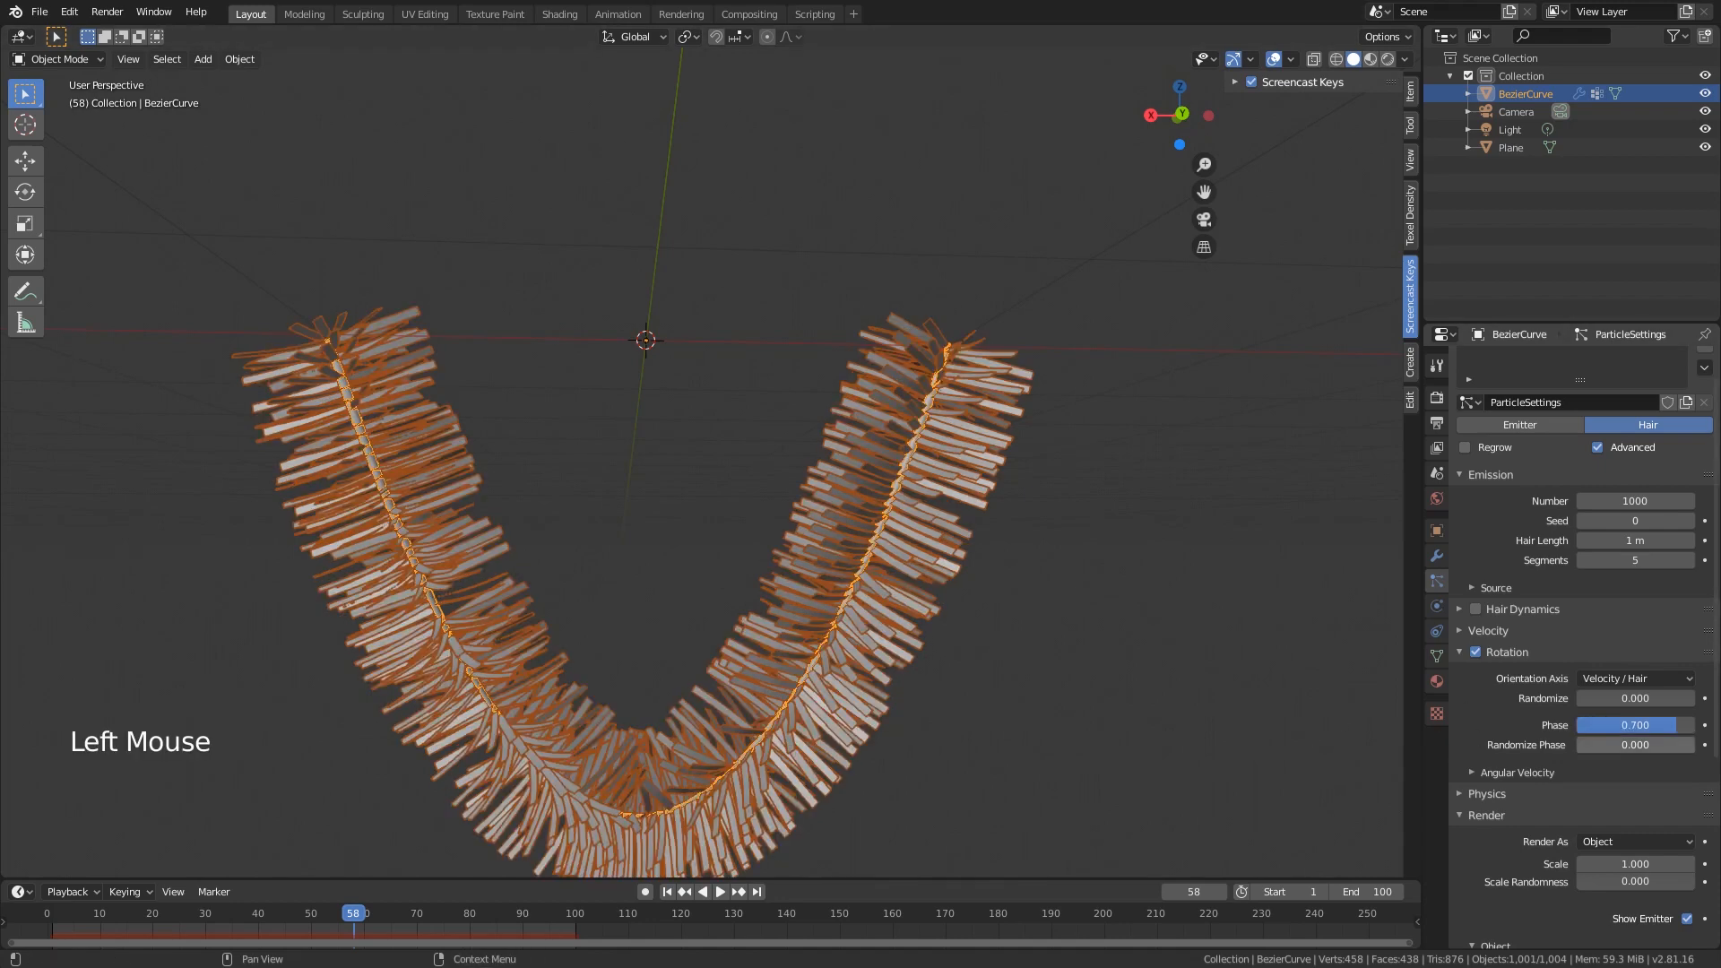
{"action": "scroll", "coordinate": [945, 626], "scroll_direction": "down", "scroll_amount": 1}
{"action": "middle_click_drag", "start_coordinate": [945, 626], "coordinate": [900, 573], "text": "shift"}
{"action": "scroll", "coordinate": [901, 574], "scroll_direction": "up", "scroll_amount": 3}
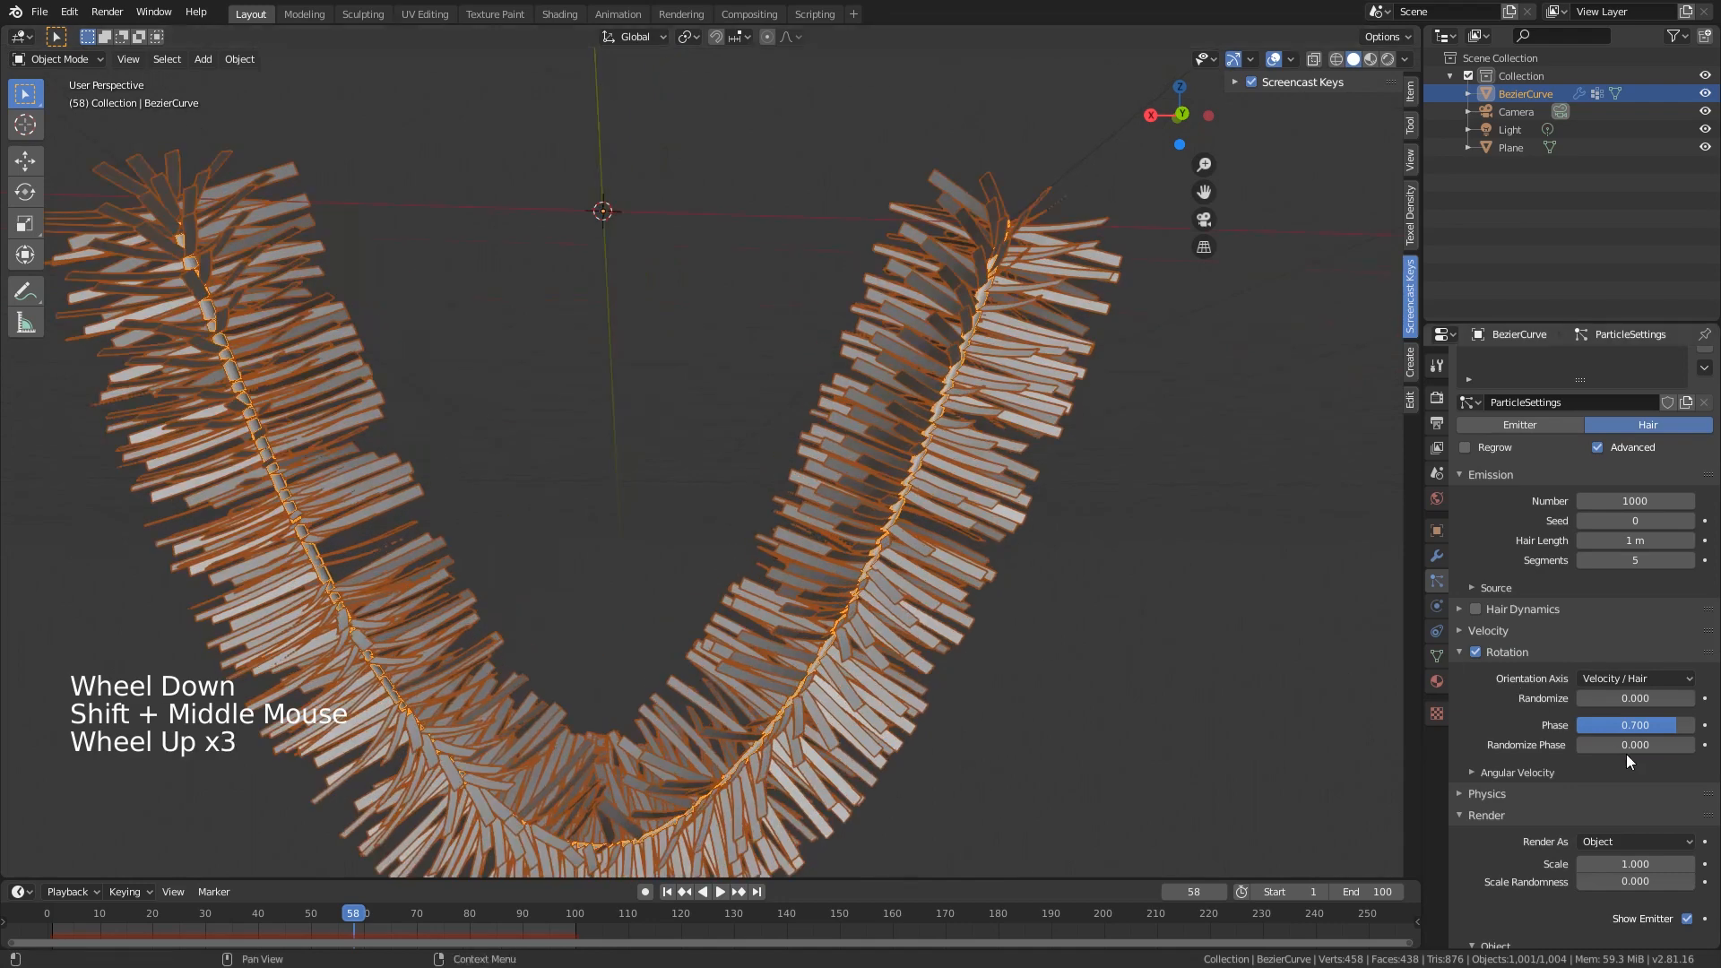
- Set the particle rotation's Randomize Phase to 1.4
{"action": "left_click", "coordinate": [1641, 752]}
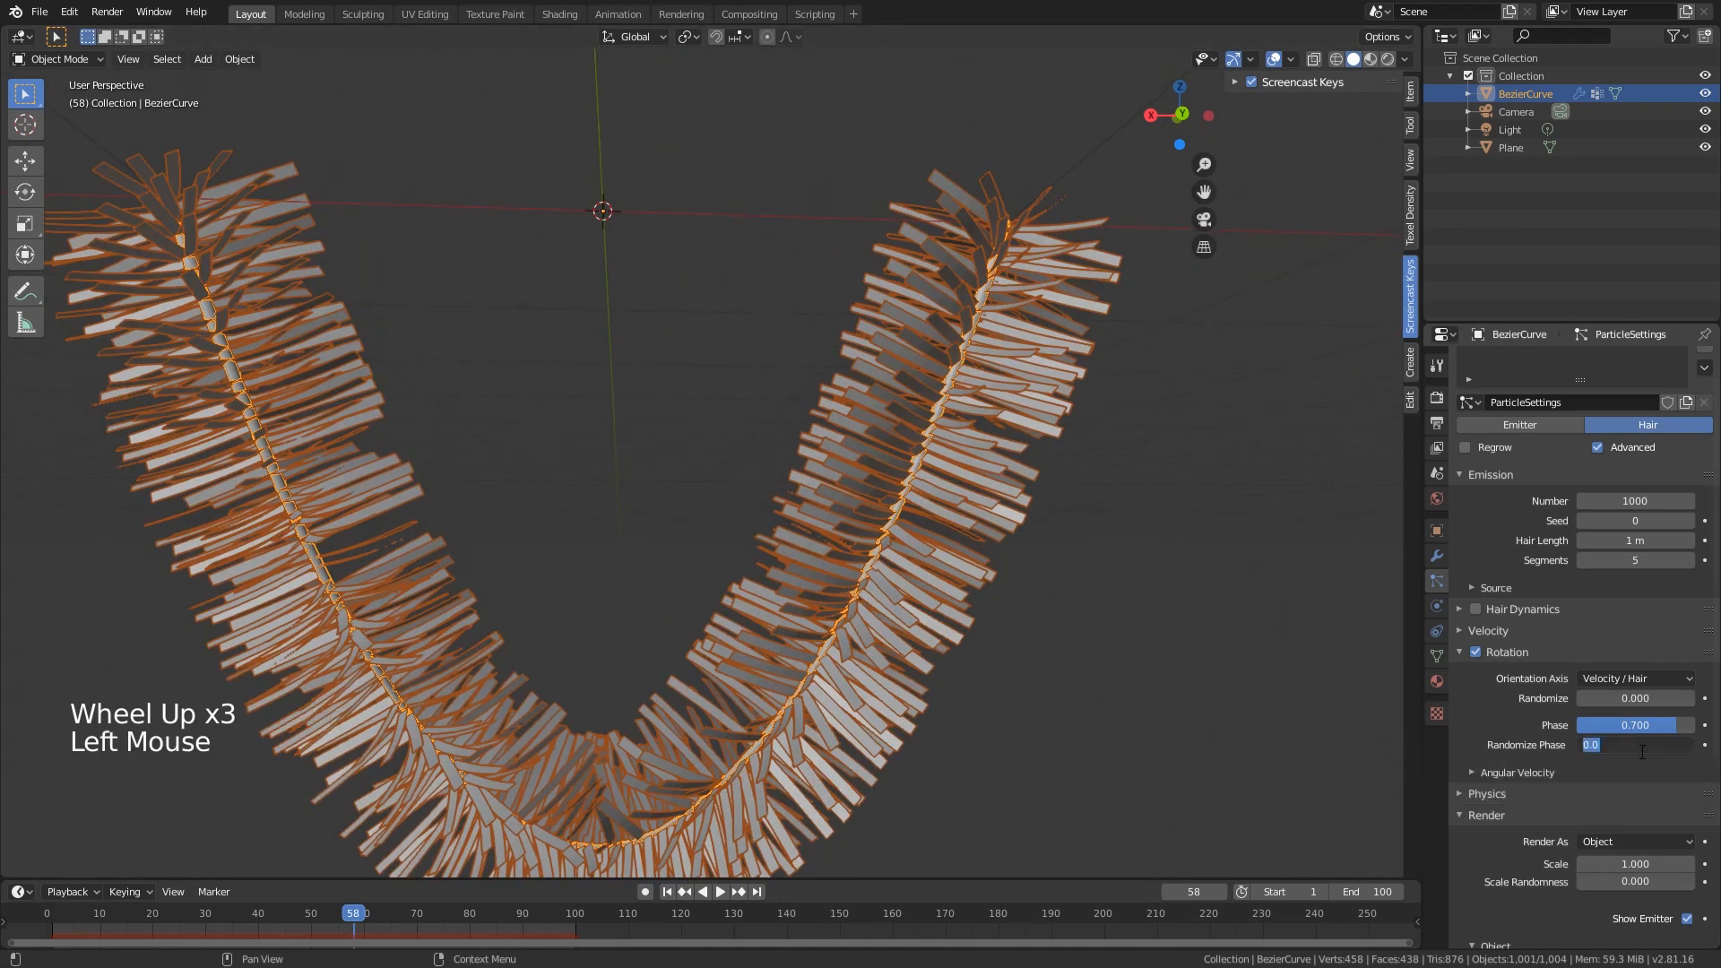
{"action": "type", "text": "1."}
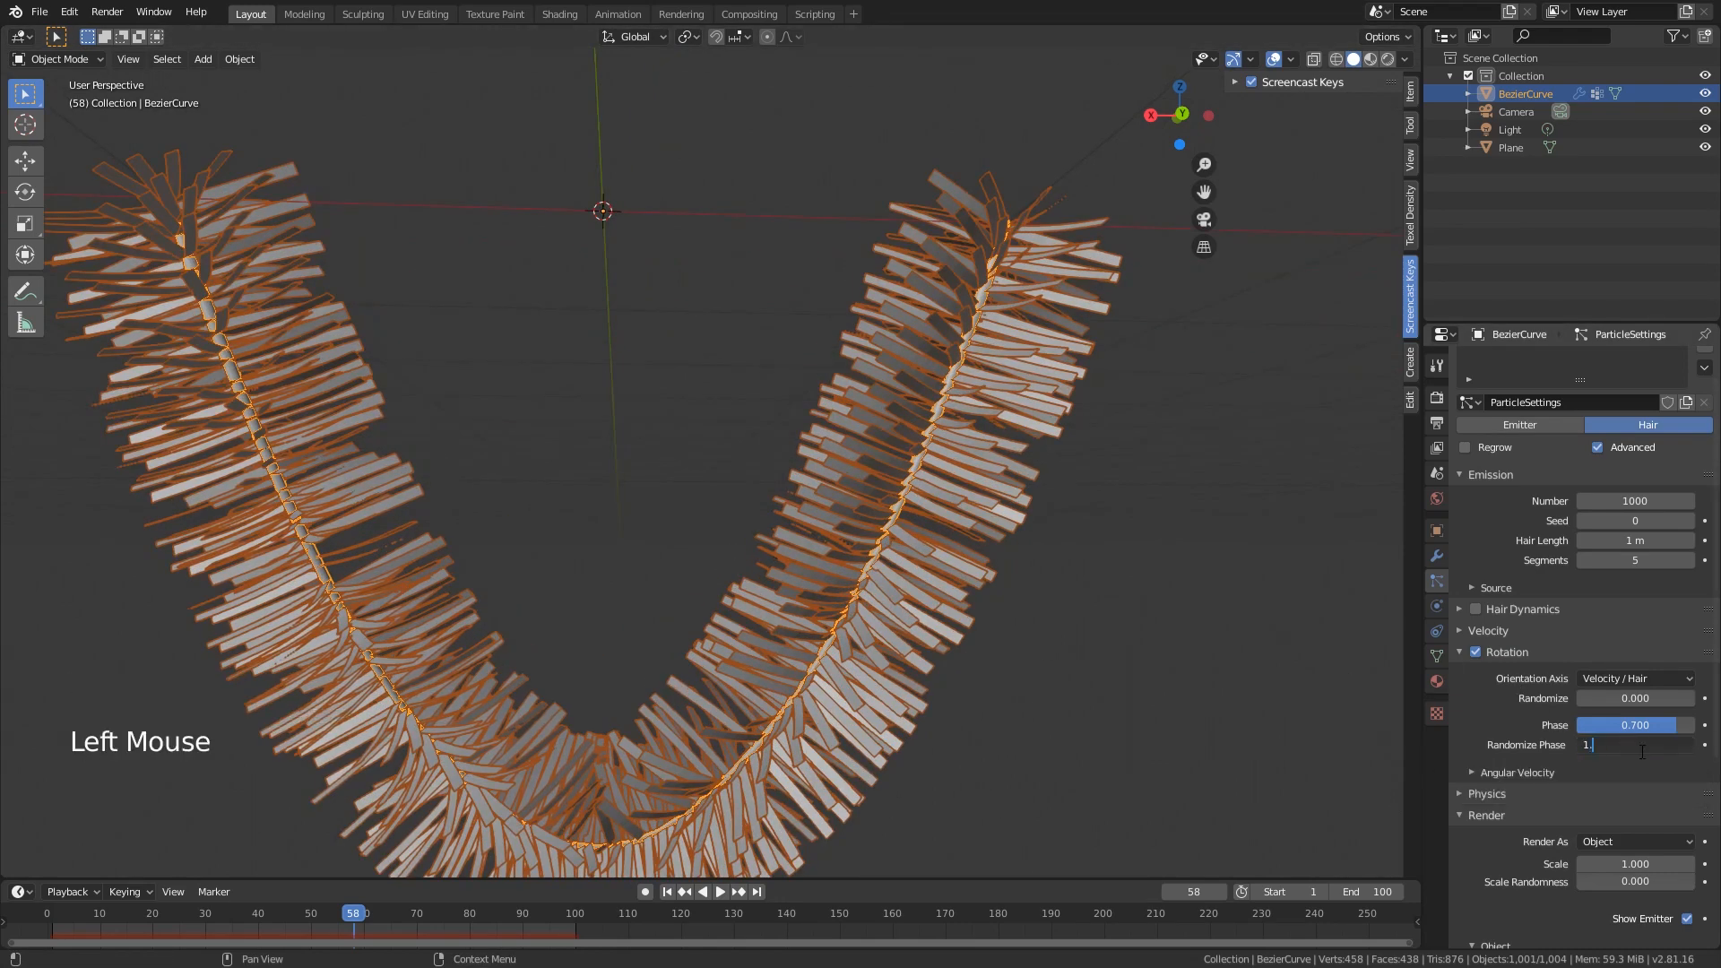
{"action": "type", "text": "4"}
{"action": "key", "text": "Return"}
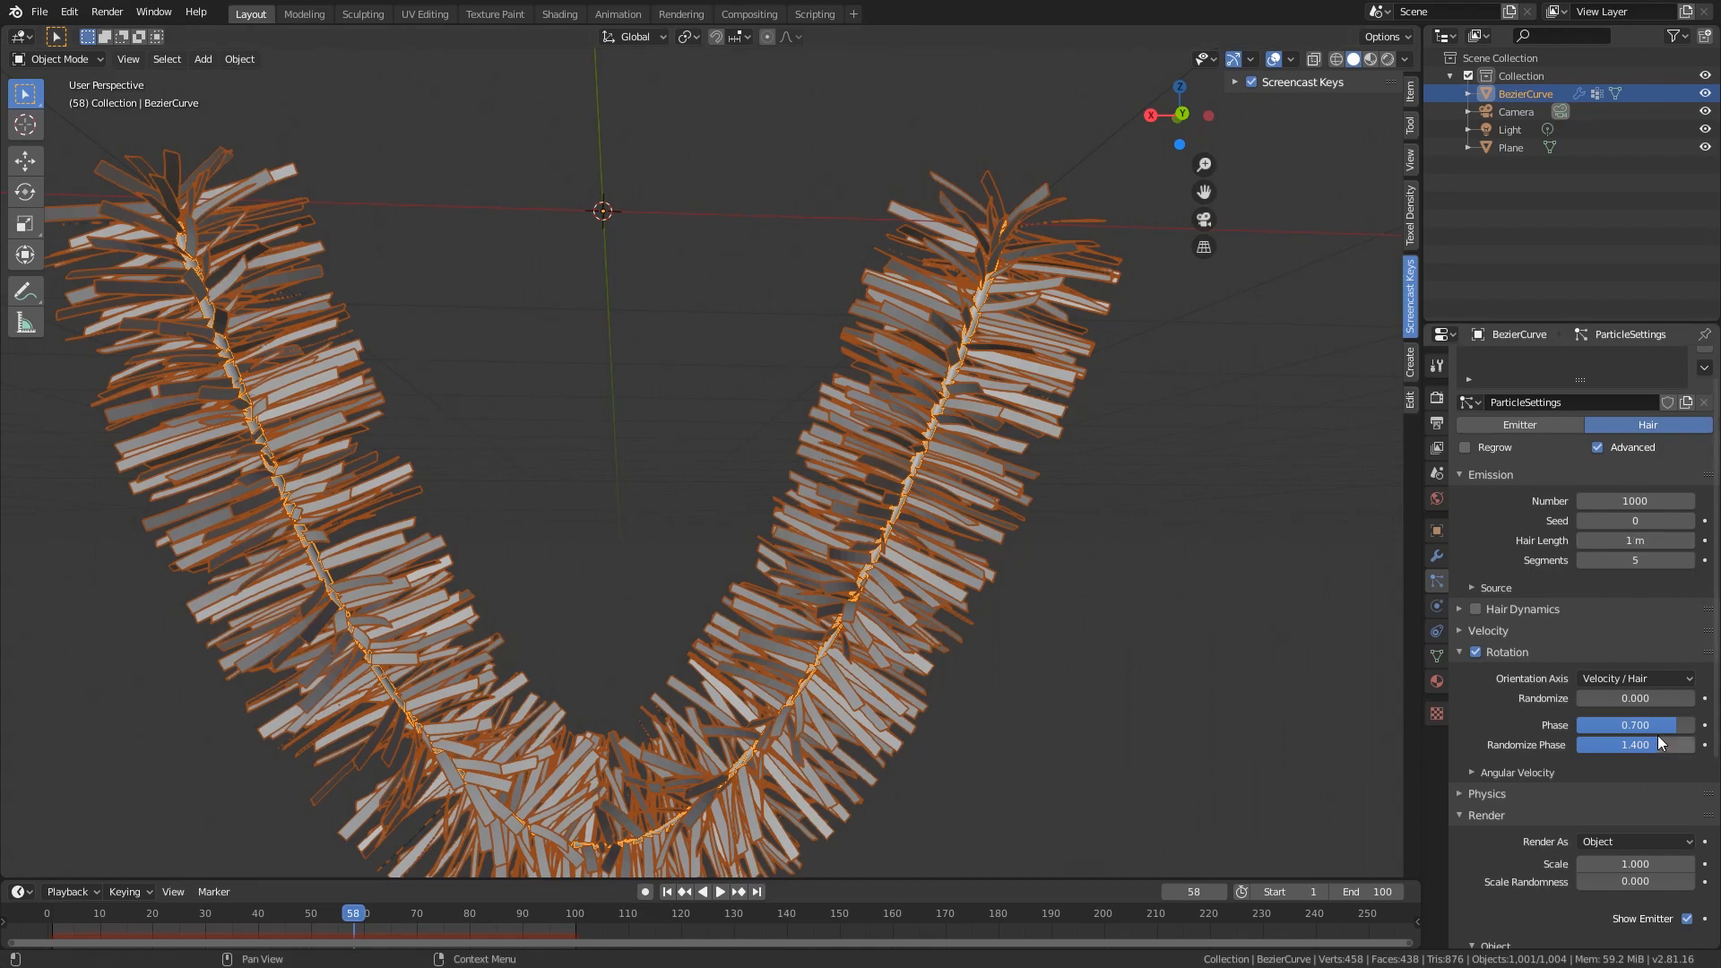
{"action": "mouse_move", "coordinate": [1634, 726]}
{"action": "left_mouse_down"}
{"action": "mouse_move", "coordinate": [1605, 726]}
{"action": "mouse_move", "coordinate": [1641, 724]}
{"action": "left_mouse_up"}
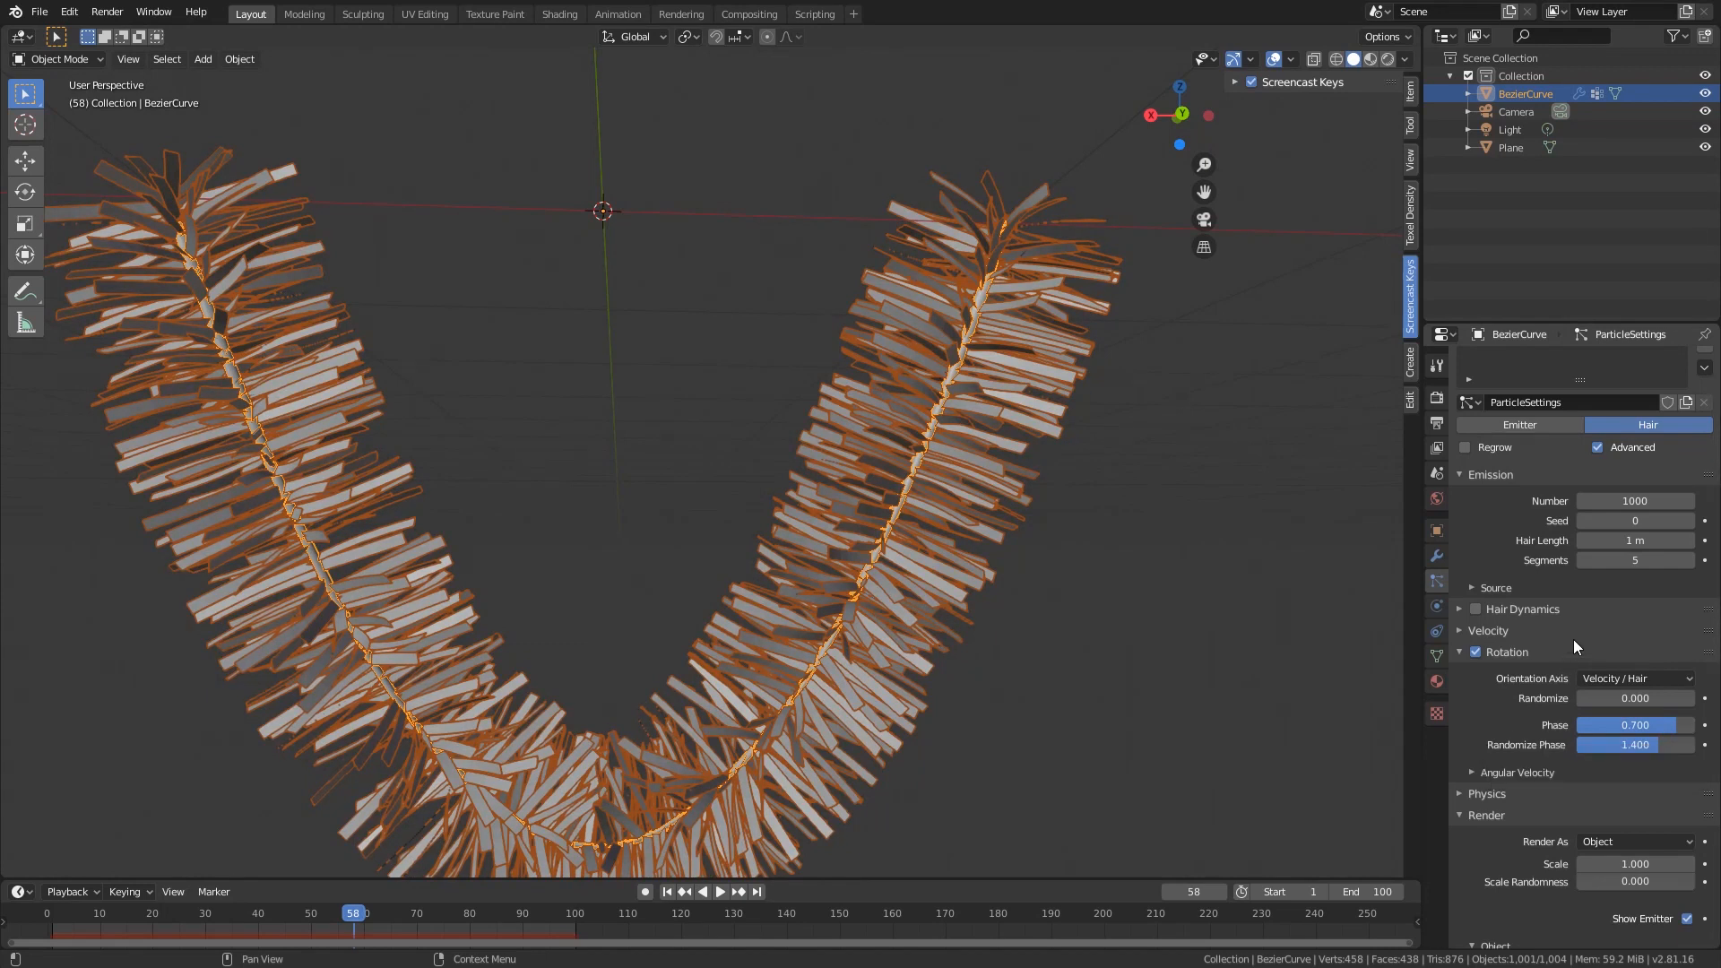
- Set the particles' Scale Randomness to about 0.082 and raise the emission Number to 5000
{"action": "scroll", "coordinate": [1575, 641], "scroll_direction": "down", "scroll_amount": 5}
{"action": "left_click_drag", "start_coordinate": [1637, 703], "coordinate": [1648, 703]}
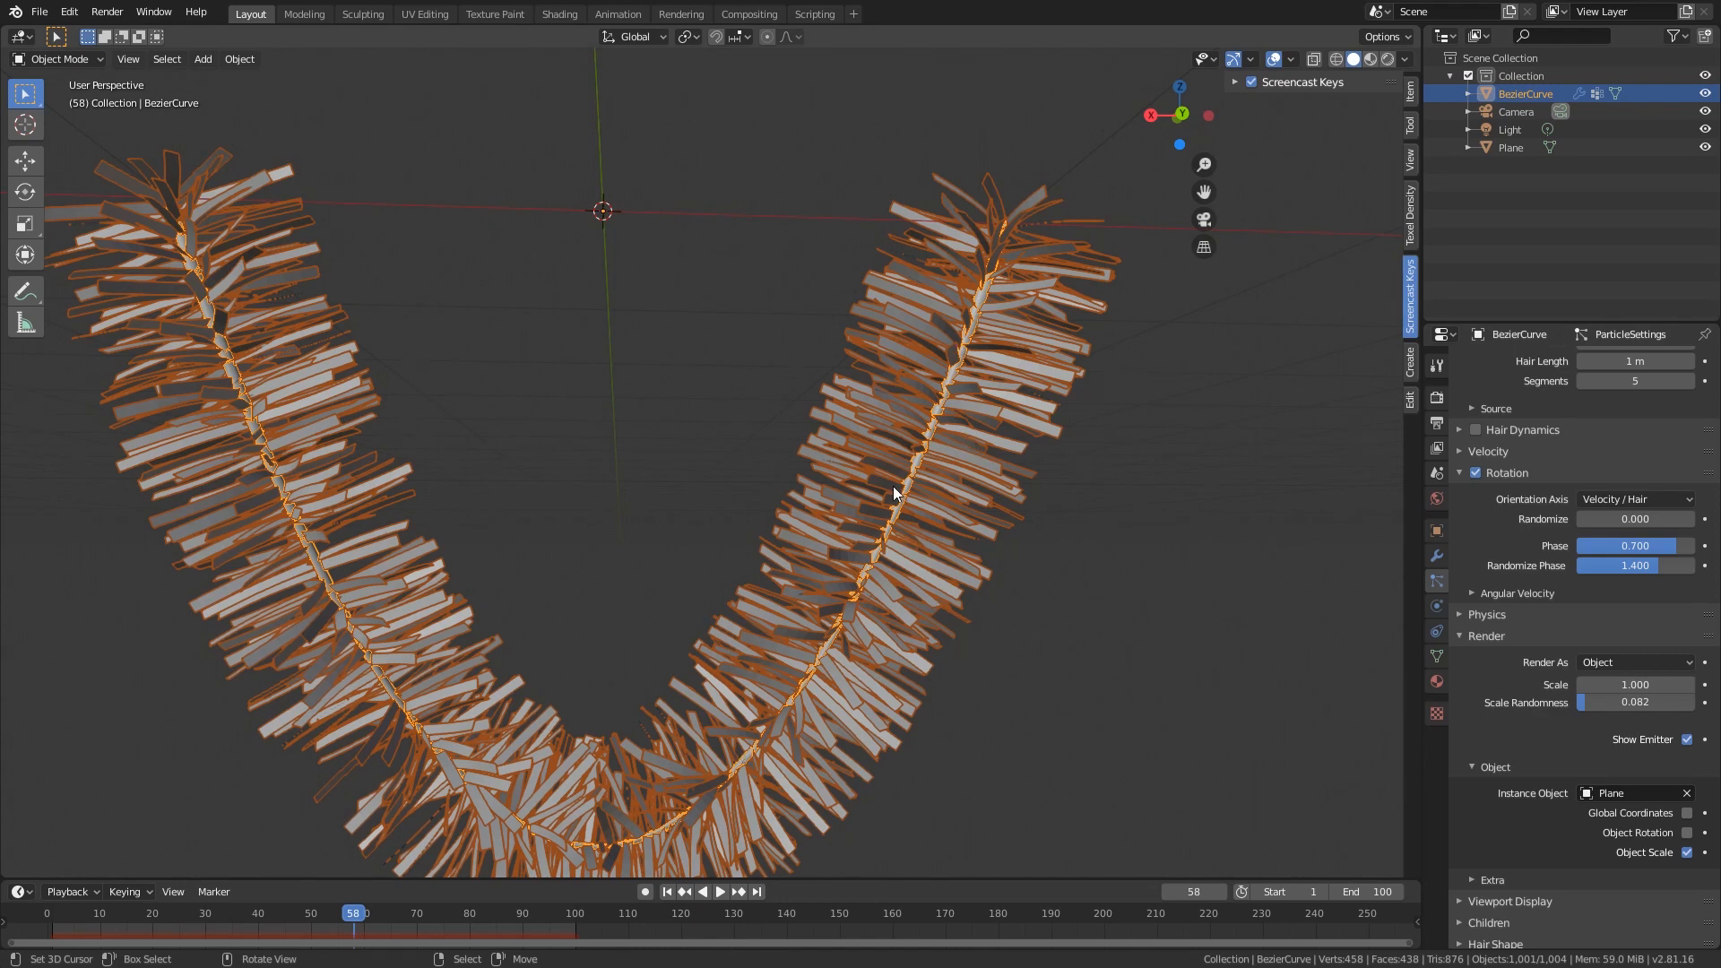
{"action": "scroll", "coordinate": [1647, 529], "scroll_direction": "up", "scroll_amount": 8}
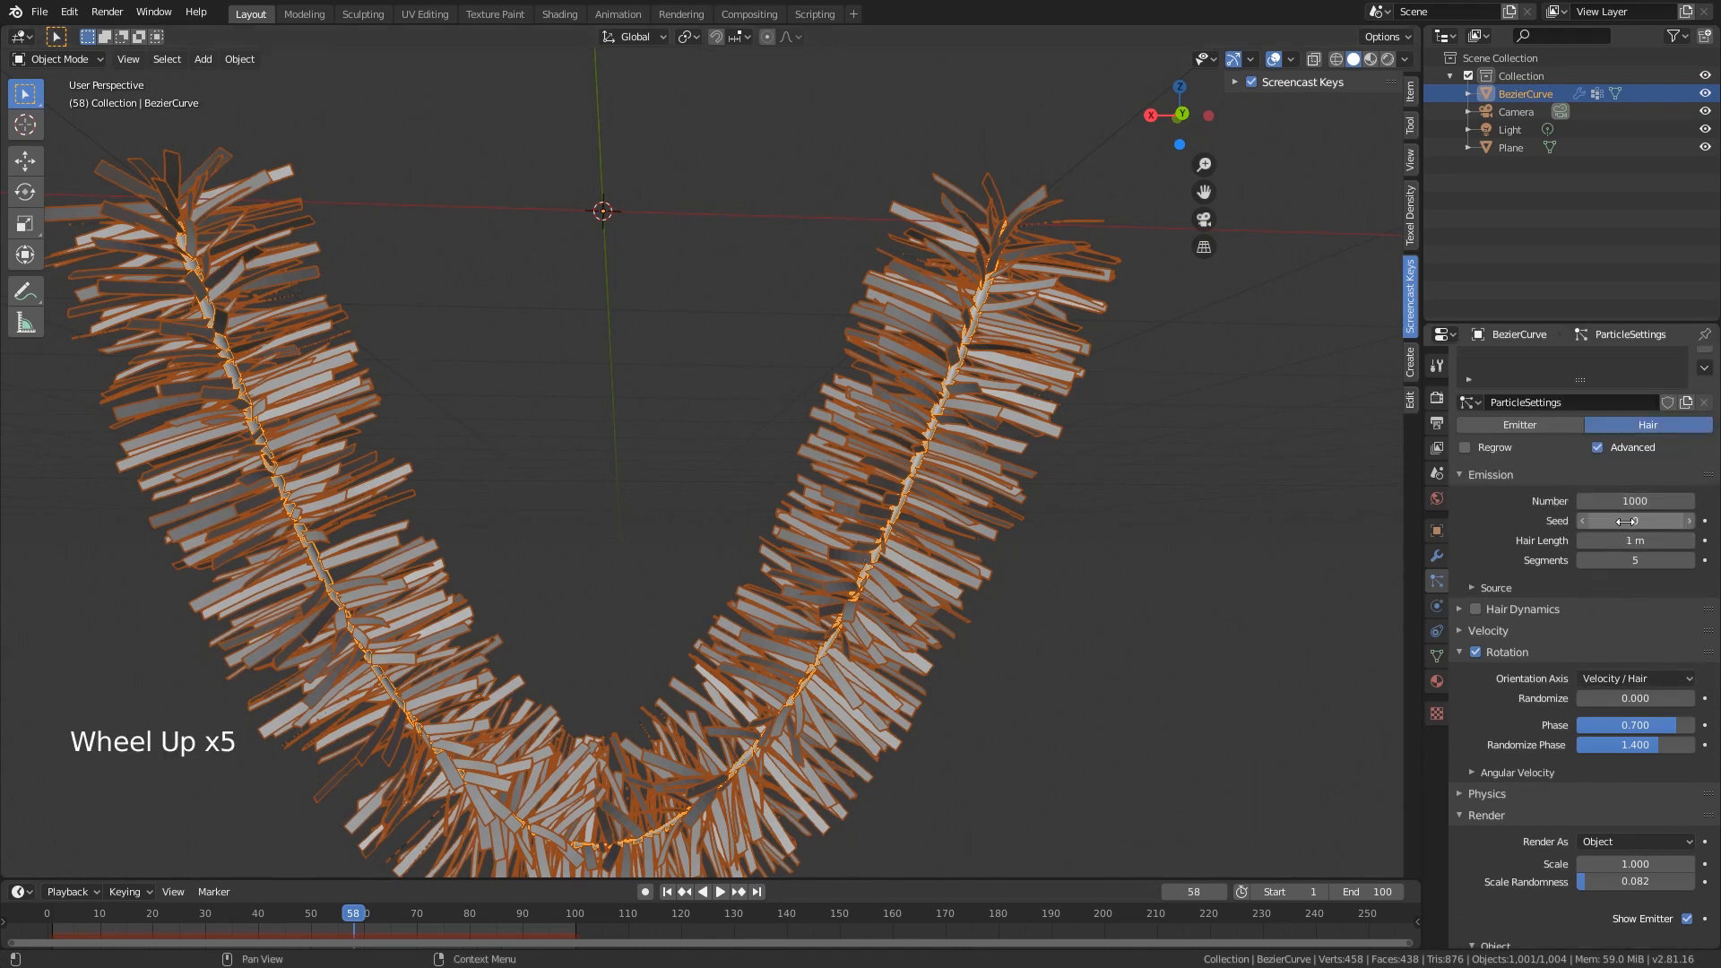
{"action": "left_click", "coordinate": [1640, 535]}
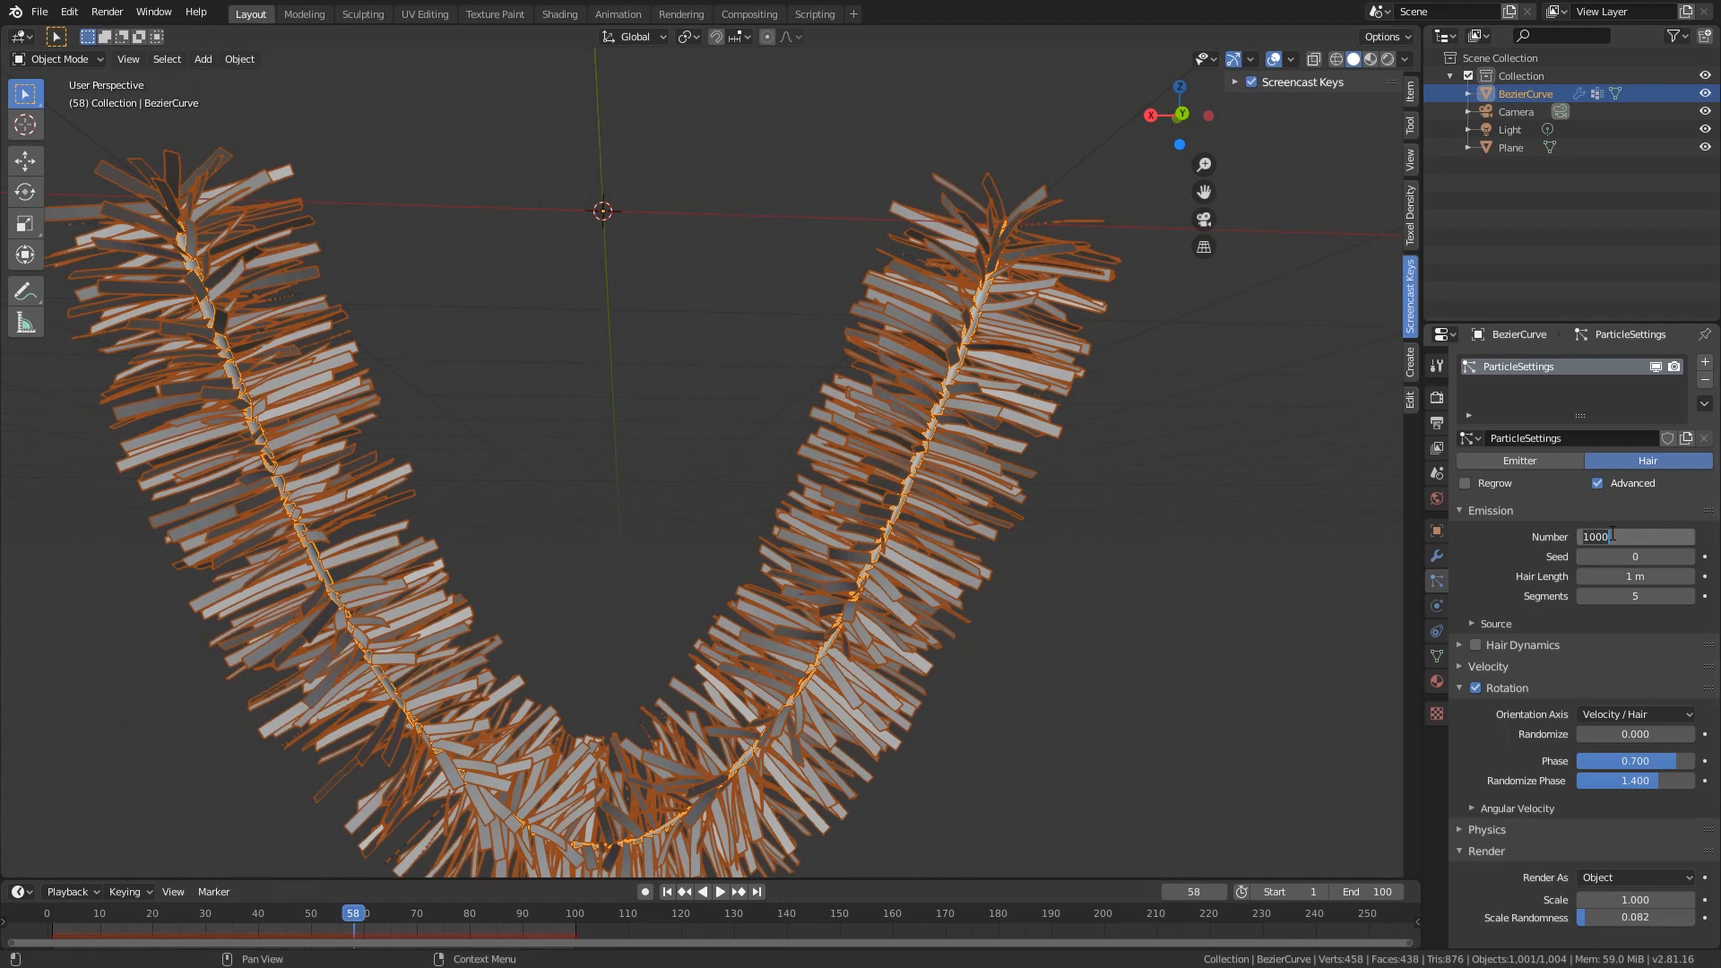
{"action": "type", "text": "500"}
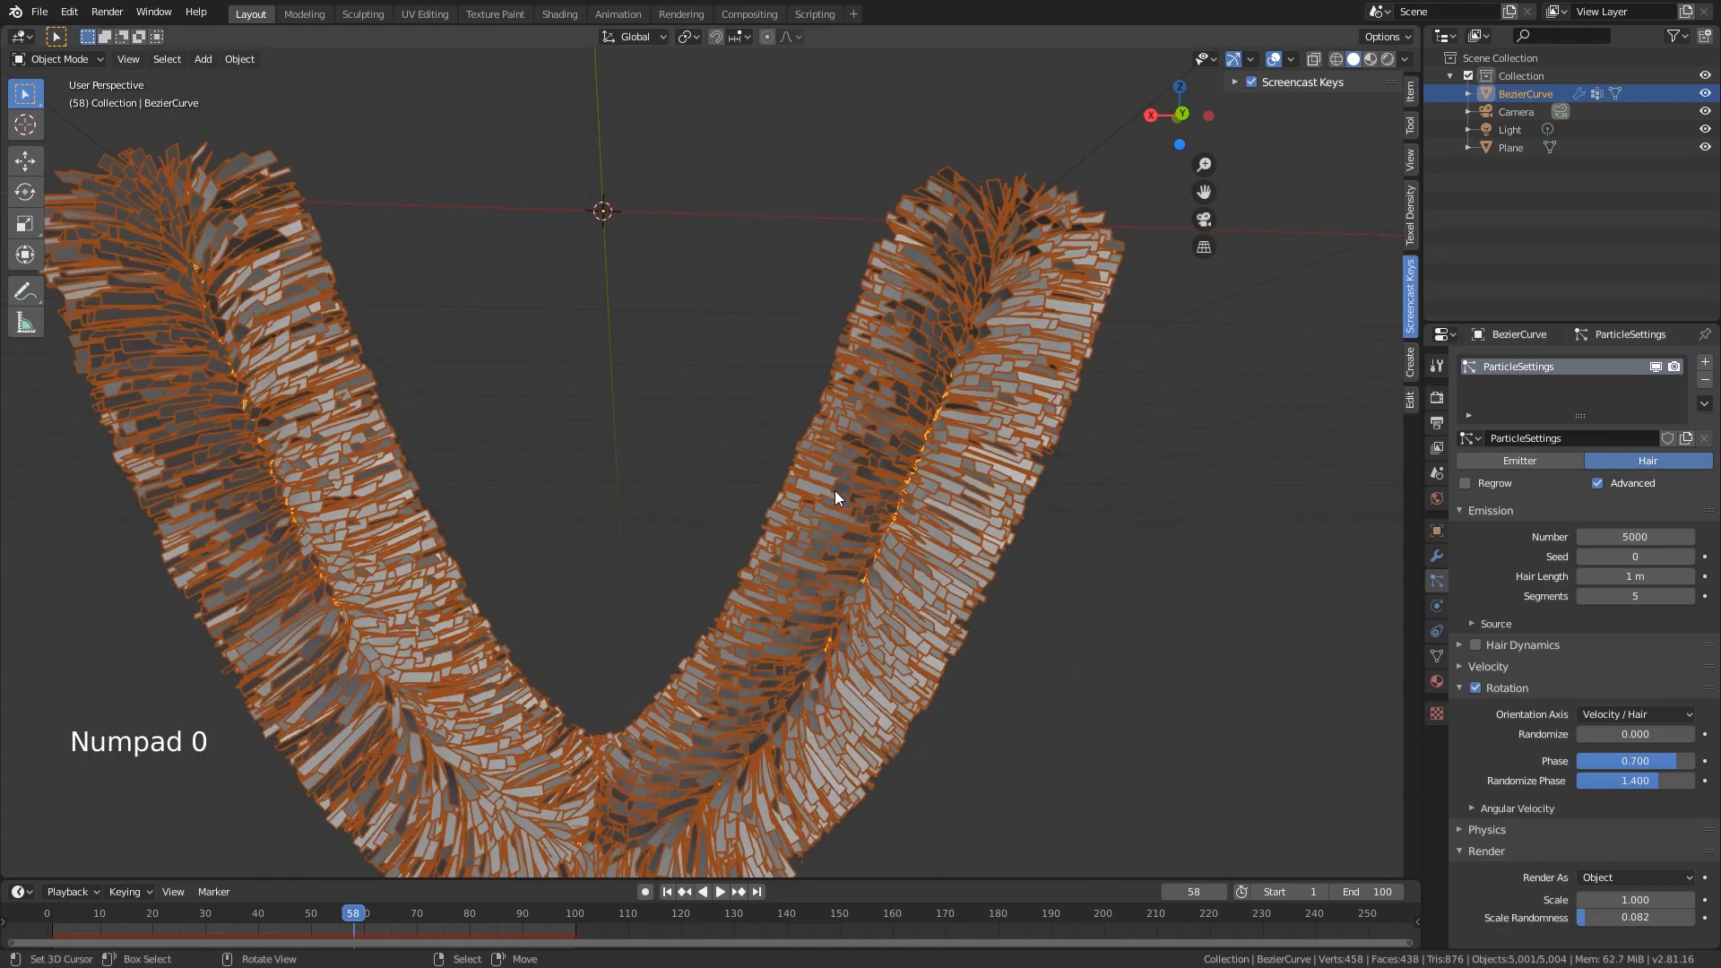
- Select the source strip and scale it down slightly so the garland's strips become shorter
{"action": "right_click", "coordinate": [719, 336]}
{"action": "scroll", "coordinate": [722, 341], "scroll_direction": "down", "scroll_amount": 3}
{"action": "scroll", "coordinate": [780, 386], "scroll_direction": "down", "scroll_amount": 4}
{"action": "middle_click_drag", "start_coordinate": [755, 375], "coordinate": [699, 420]}
{"action": "scroll", "coordinate": [700, 420], "scroll_direction": "down", "scroll_amount": 1}
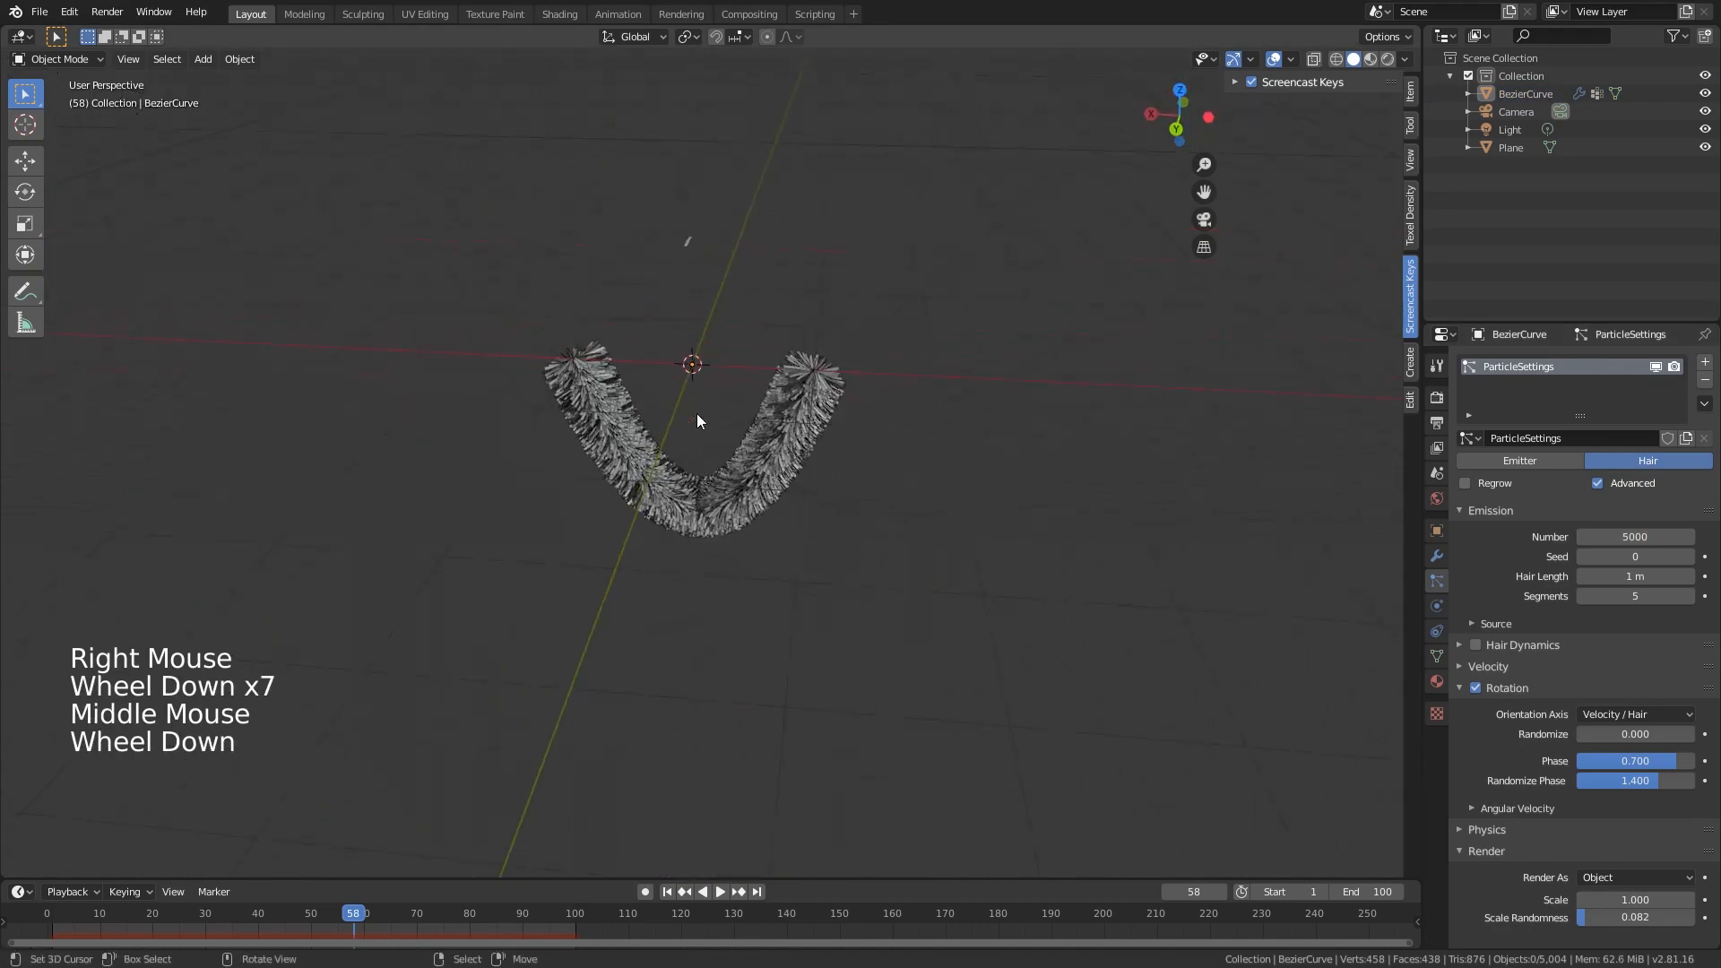
{"action": "right_click", "coordinate": [689, 241]}
{"action": "key", "text": "s"}
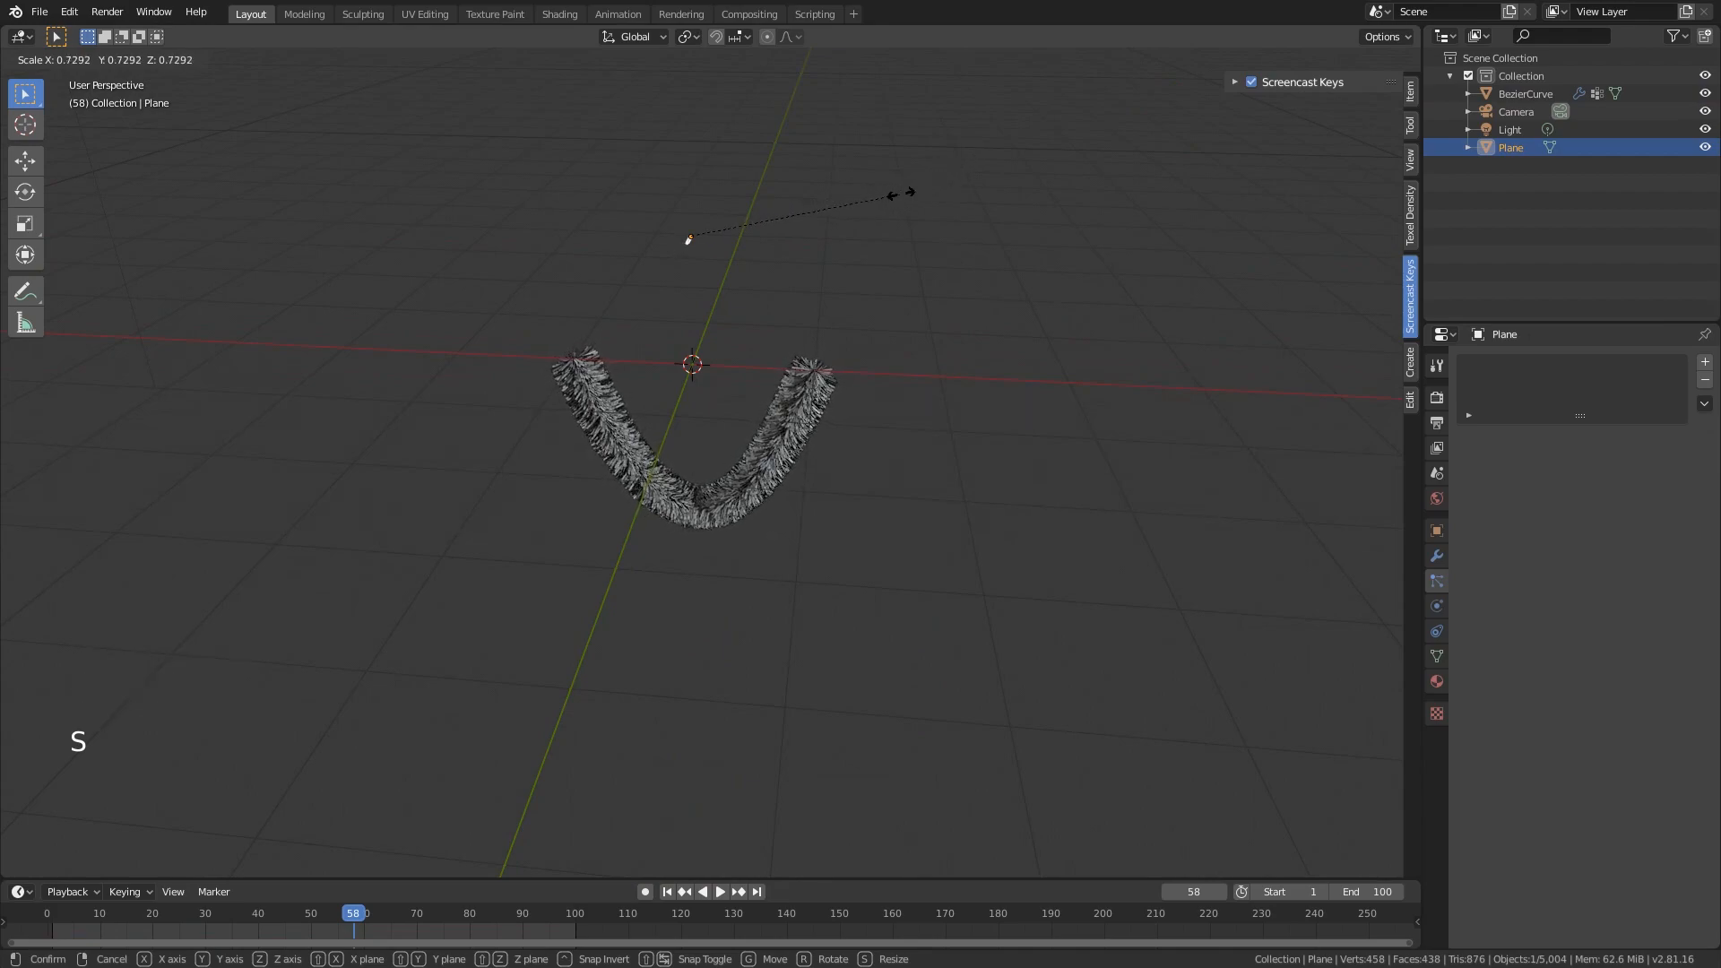
{"action": "left_click", "coordinate": [929, 179]}
- Select the tube, examine the dense strips from several angles, and move the timeline to frame 0
{"action": "scroll", "coordinate": [815, 444], "scroll_direction": "up", "scroll_amount": 1}
{"action": "middle_click_drag", "start_coordinate": [814, 444], "coordinate": [853, 426]}
{"action": "scroll", "coordinate": [852, 427], "scroll_direction": "up", "scroll_amount": 9}
{"action": "scroll", "coordinate": [928, 369], "scroll_direction": "up", "scroll_amount": 2}
{"action": "middle_click_drag", "start_coordinate": [1007, 546], "coordinate": [950, 382], "text": "shift"}
{"action": "right_click", "coordinate": [950, 382]}
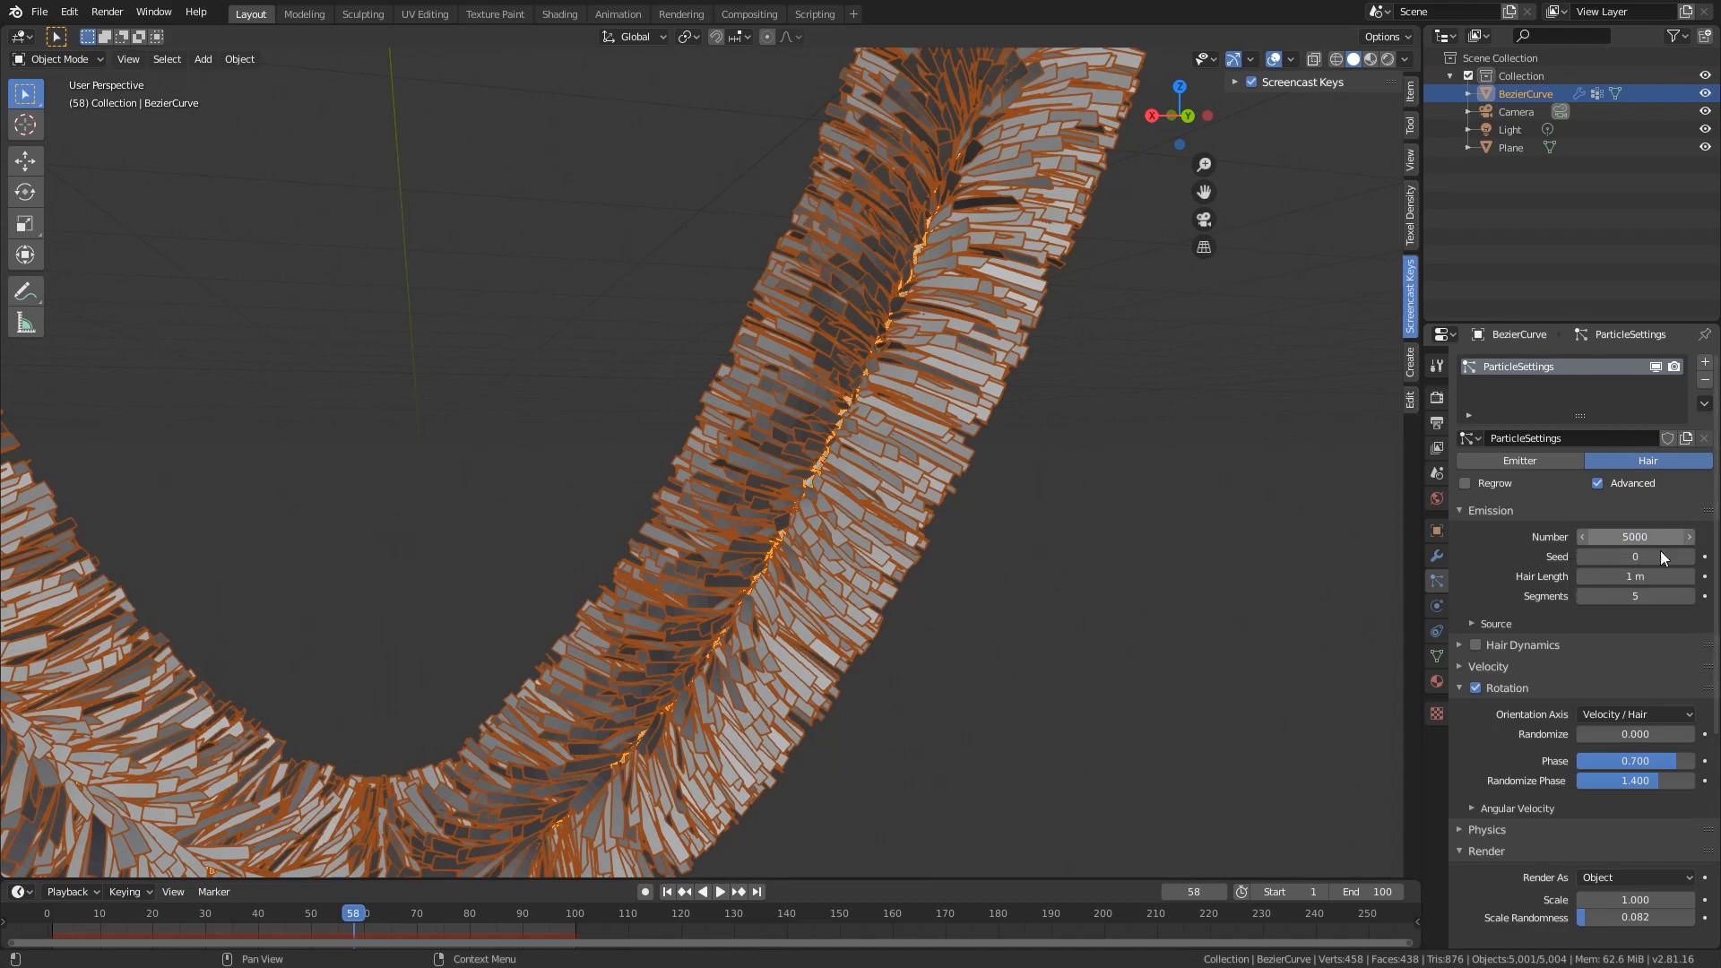
{"action": "middle_click_drag", "start_coordinate": [1237, 503], "coordinate": [870, 456]}
{"action": "scroll", "coordinate": [1084, 461], "scroll_direction": "down", "scroll_amount": 3}
{"action": "scroll", "coordinate": [853, 441], "scroll_direction": "down", "scroll_amount": 5}
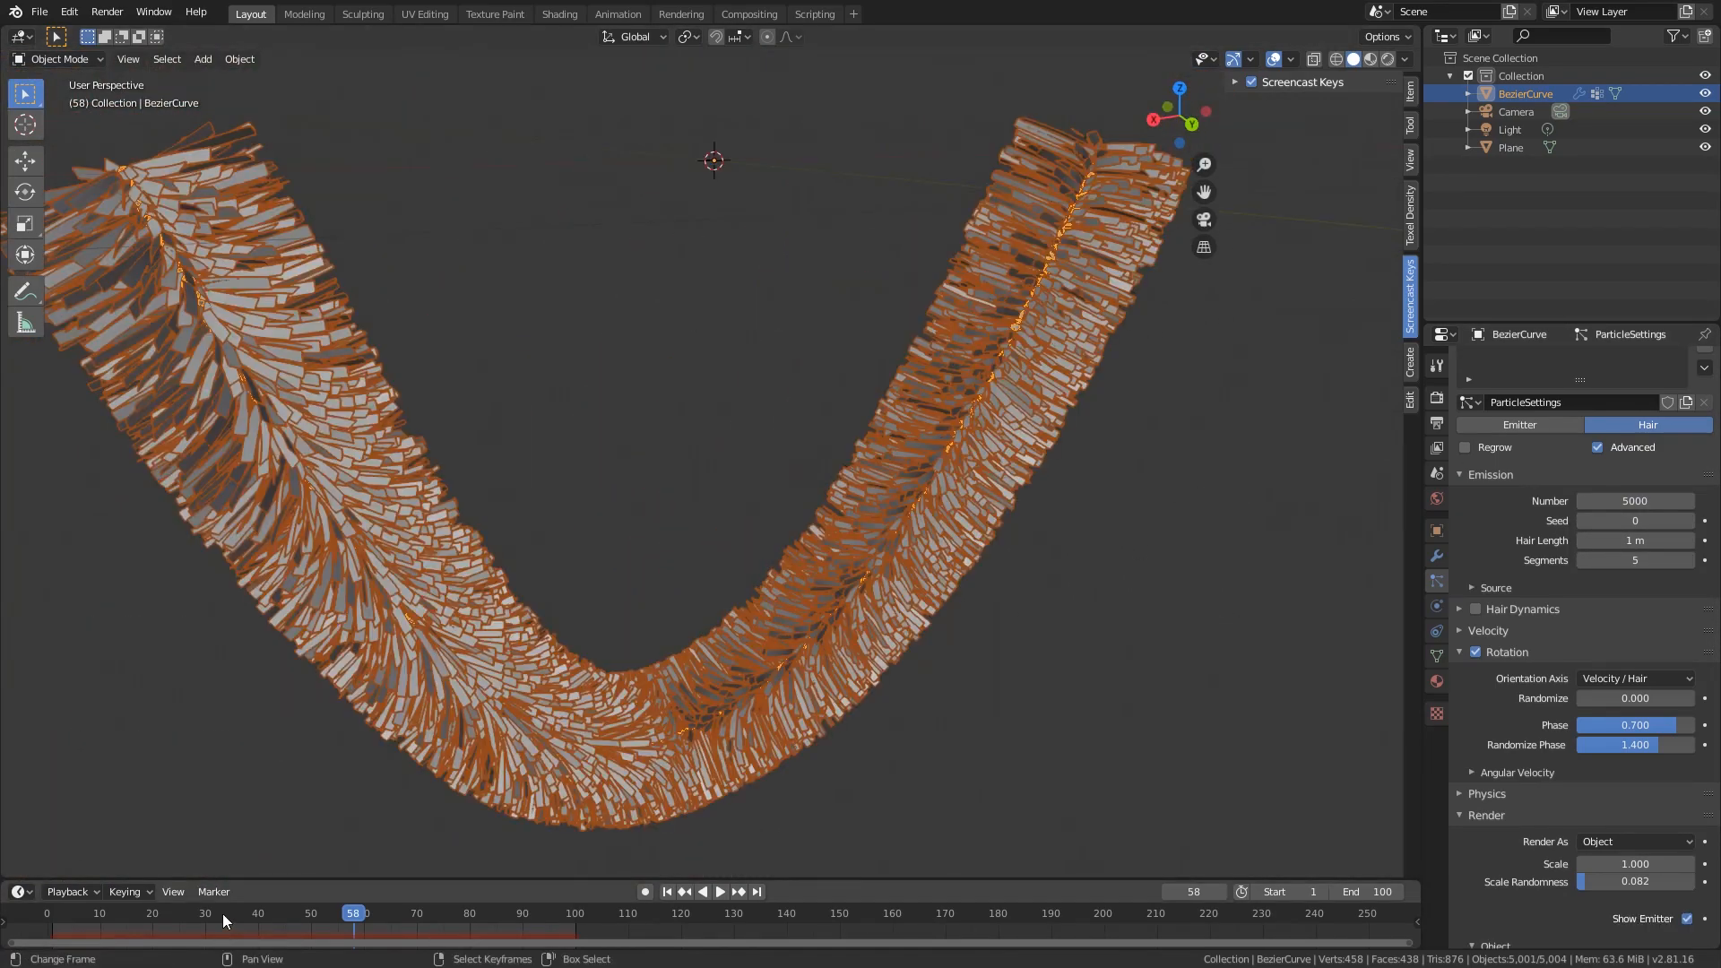
{"action": "left_click_drag", "start_coordinate": [108, 913], "coordinate": [47, 910]}
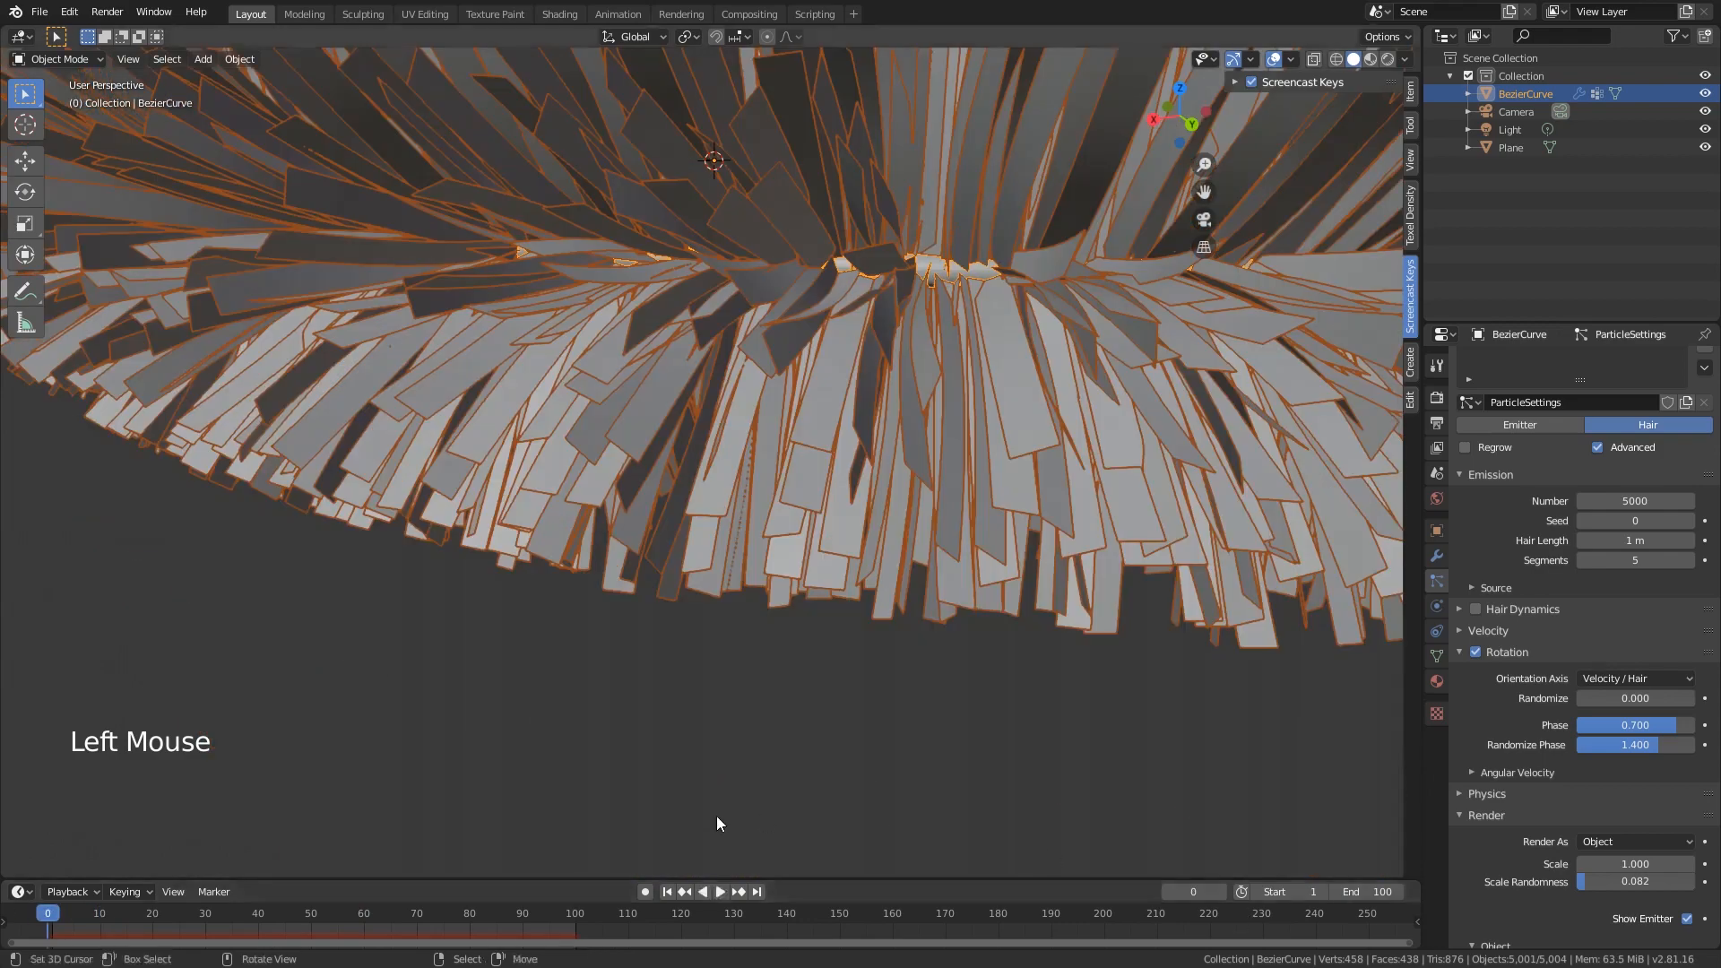
- Deselect the tube and play the garland's drop animation in the front orthographic view
{"action": "scroll", "coordinate": [808, 633], "scroll_direction": "down", "scroll_amount": 8}
{"action": "middle_click_drag", "start_coordinate": [811, 638], "coordinate": [818, 595], "text": "shift"}
{"action": "key", "text": "KP_1"}
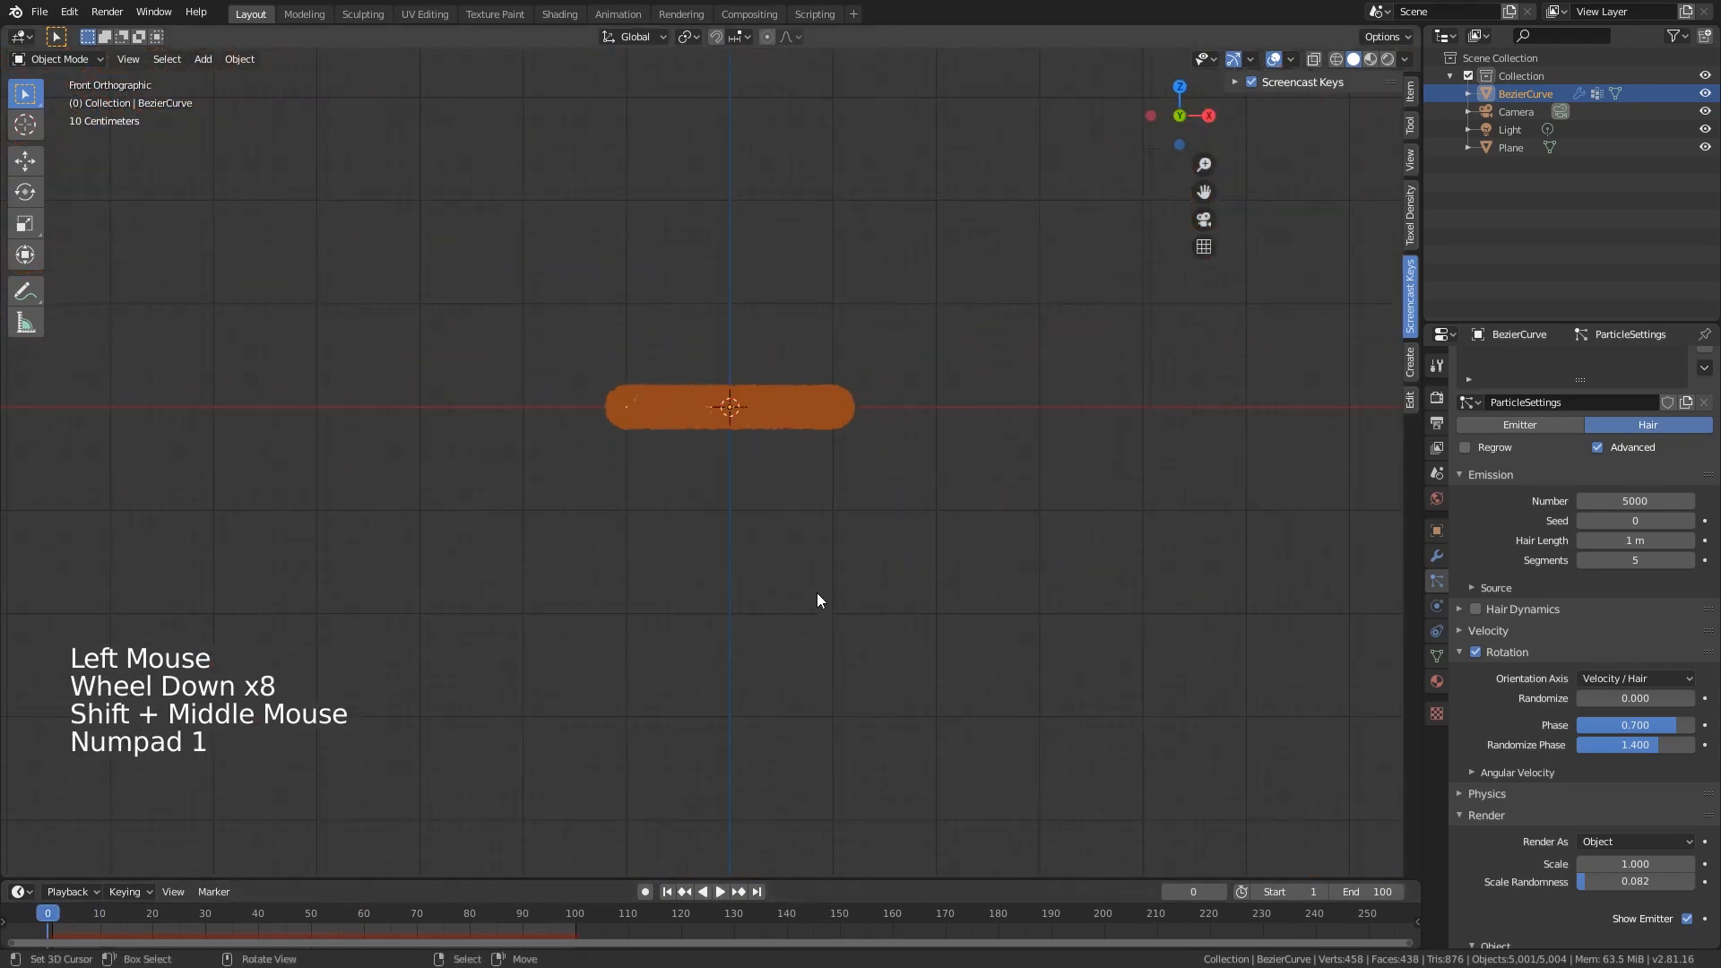
{"action": "scroll", "coordinate": [863, 612], "scroll_direction": "up", "scroll_amount": 5}
{"action": "right_click", "coordinate": [932, 583]}
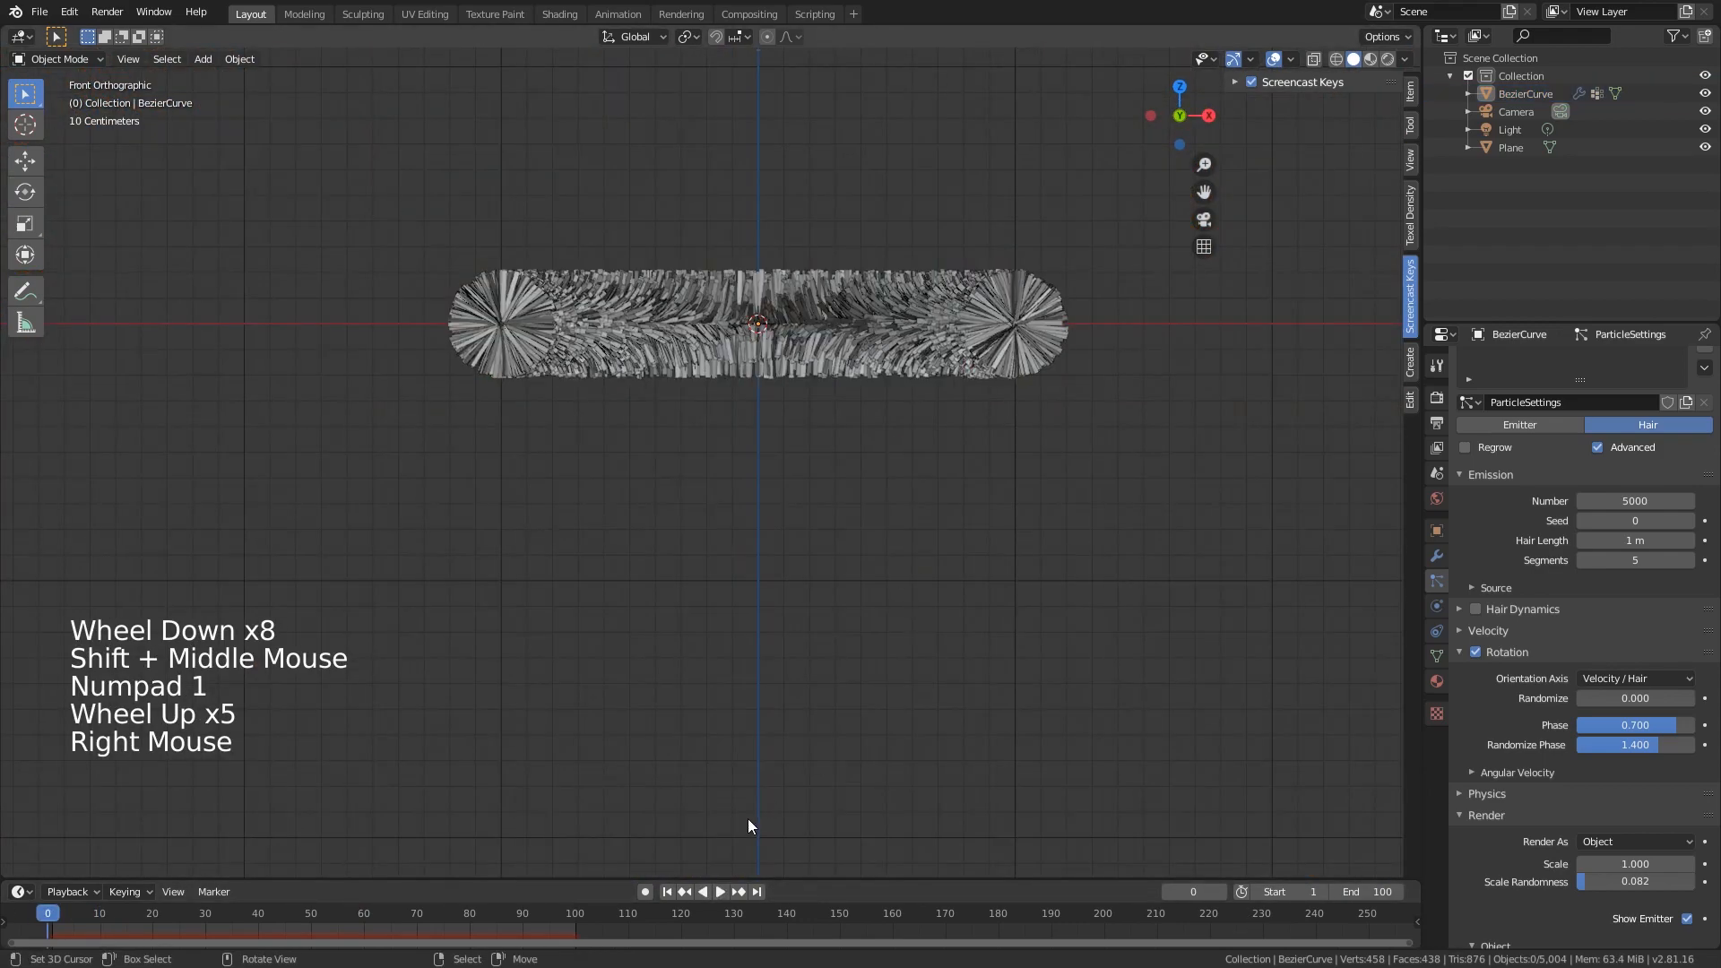
{"action": "left_click", "coordinate": [720, 891]}
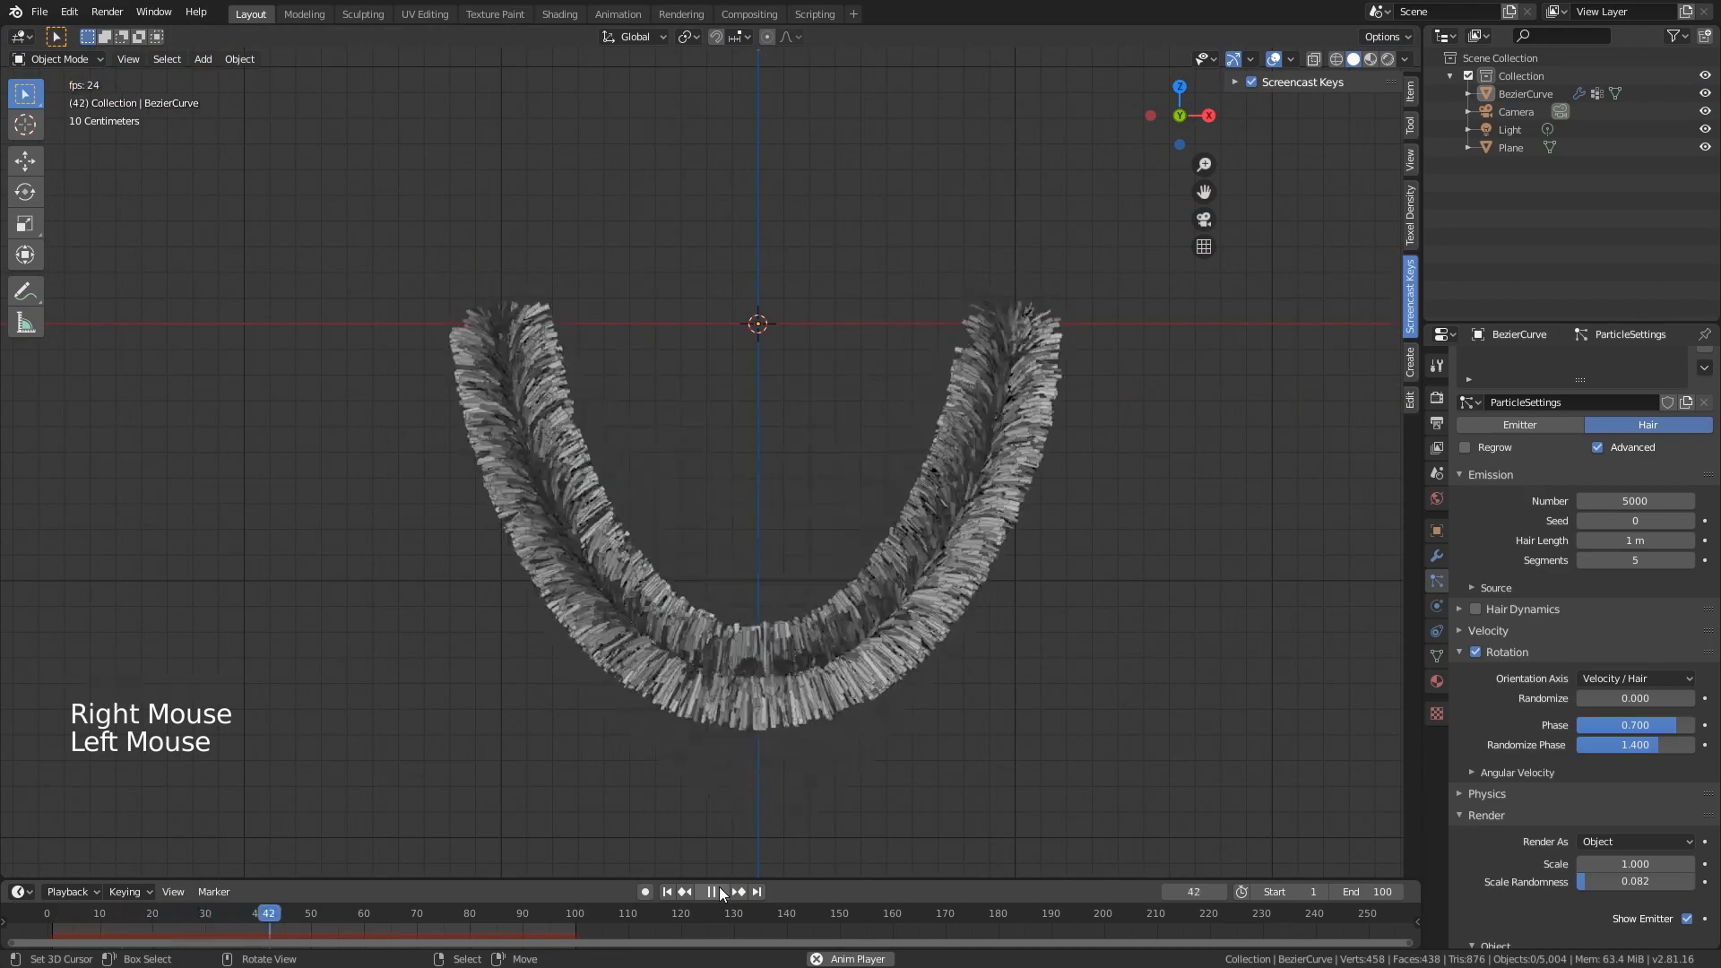
{"action": "left_click", "coordinate": [713, 891]}
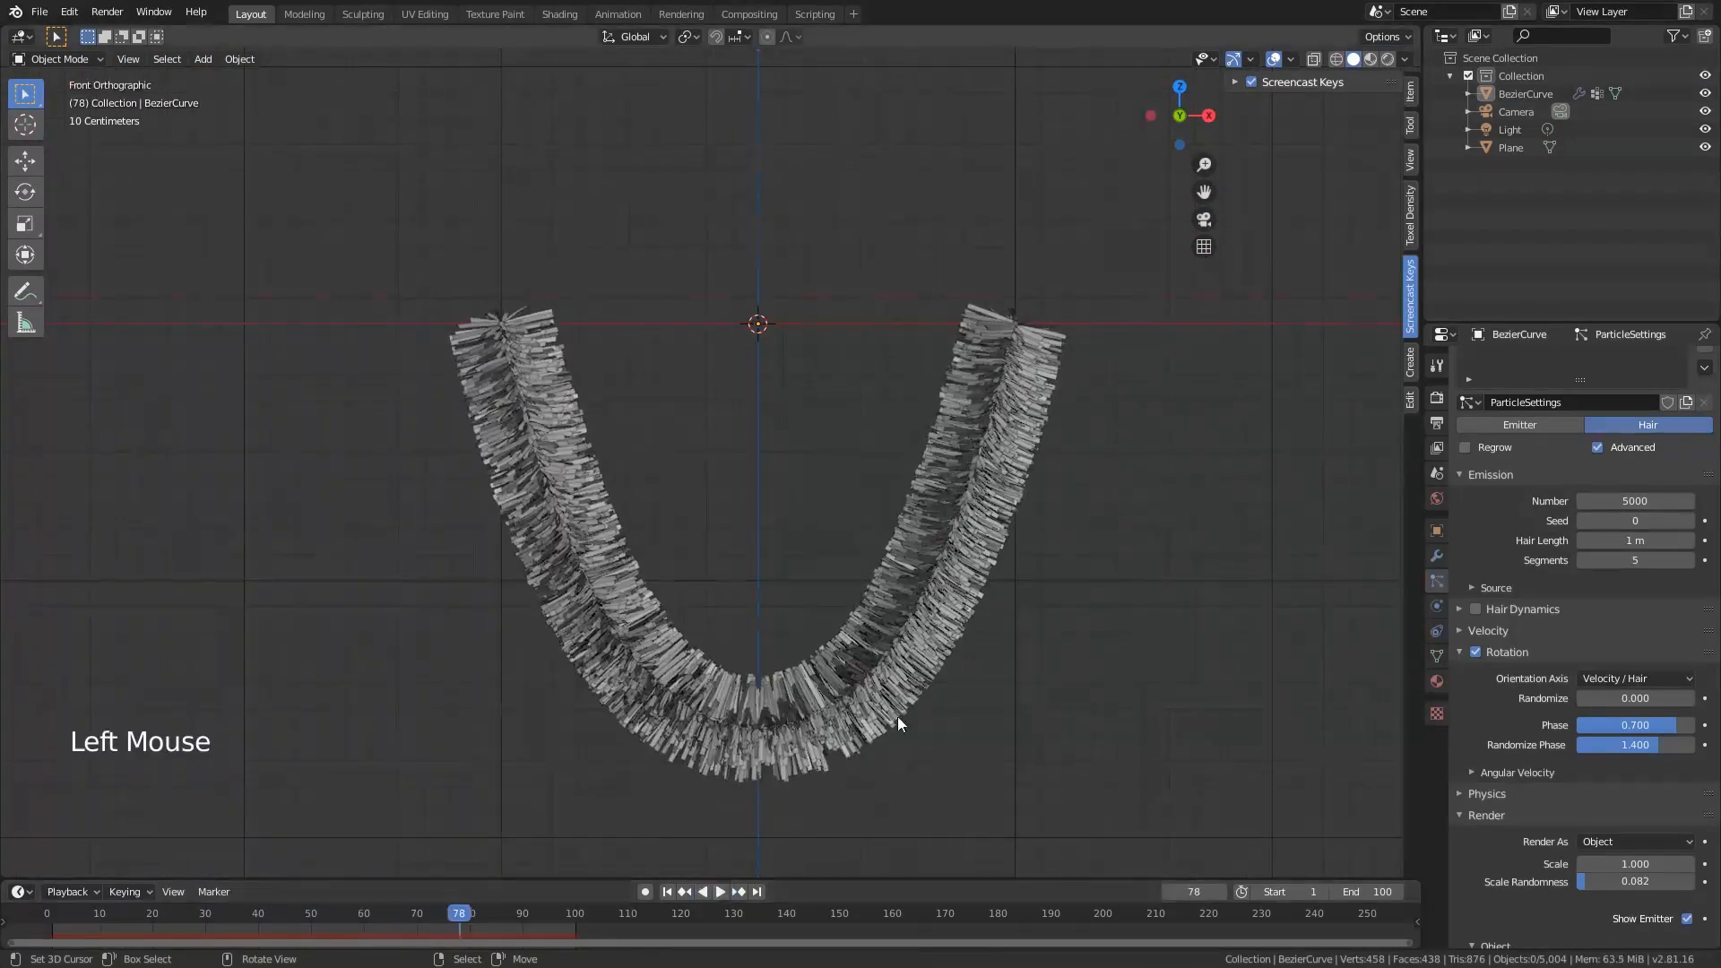
- Replay the animation closer up, pausing at several frames to examine how the strips follow the hanging tube
{"action": "scroll", "coordinate": [897, 717], "scroll_direction": "up", "scroll_amount": 1}
{"action": "scroll", "coordinate": [892, 712], "scroll_direction": "up", "scroll_amount": 1, "text": "shift"}
{"action": "middle_click_drag", "start_coordinate": [892, 713], "coordinate": [815, 583], "text": "shift"}
{"action": "scroll", "coordinate": [789, 681], "scroll_direction": "up", "scroll_amount": 1}
{"action": "left_click", "coordinate": [718, 892]}
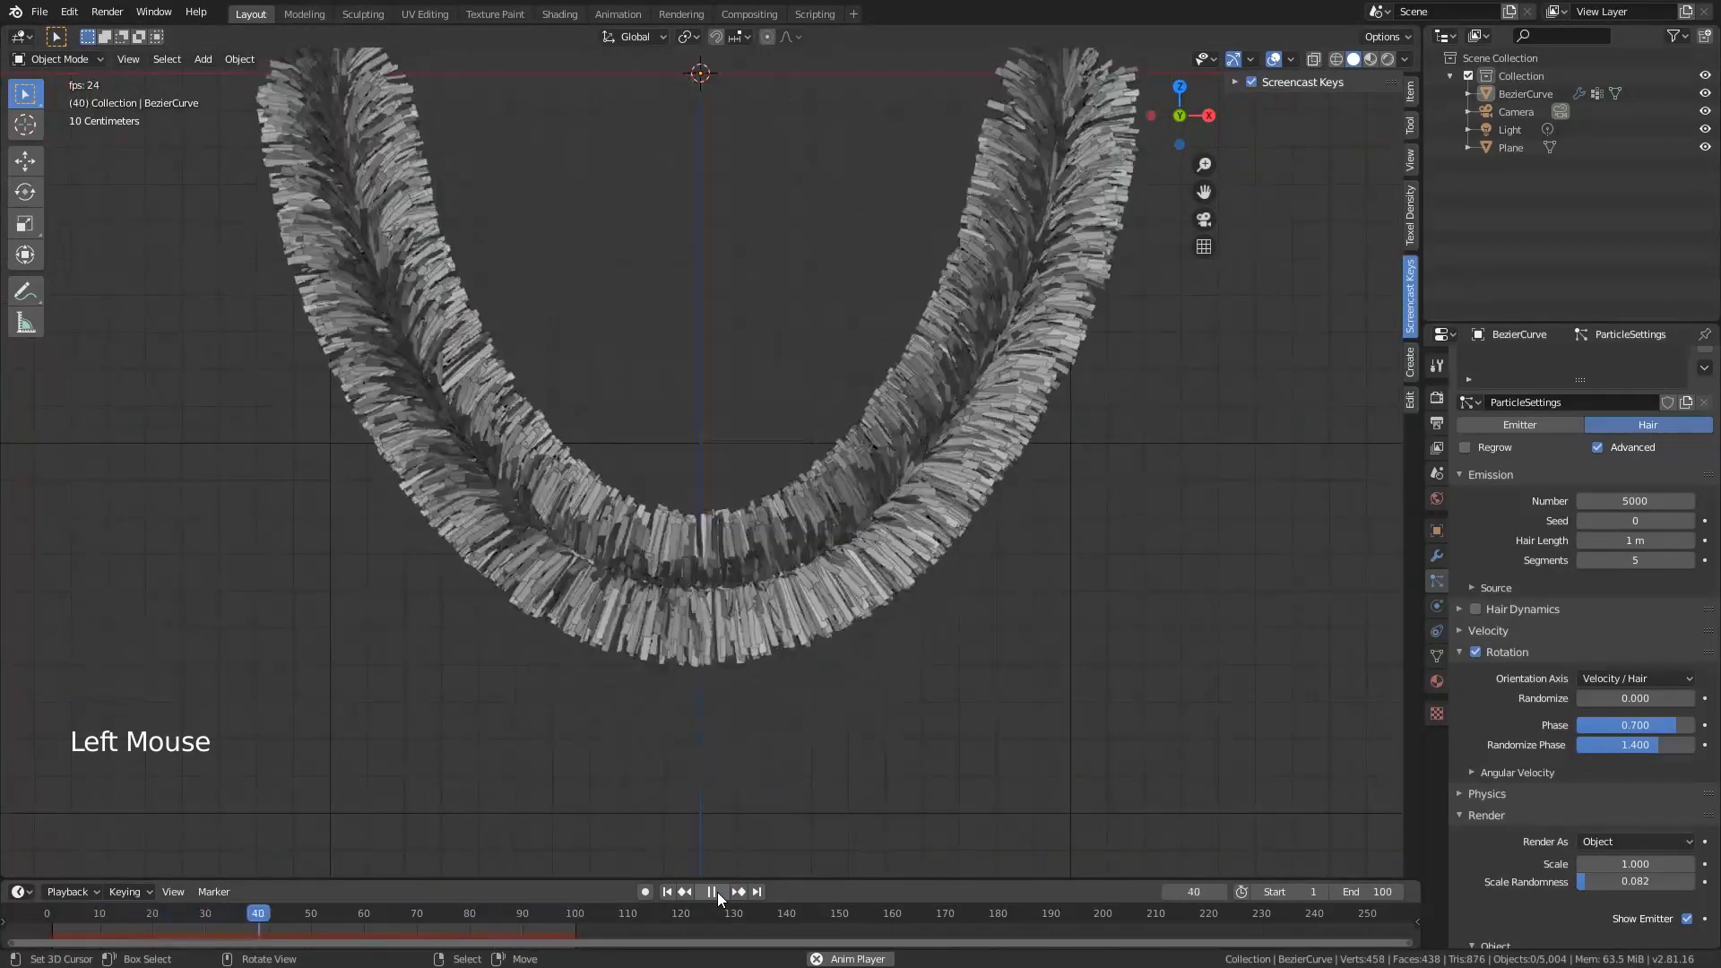
{"action": "left_click", "coordinate": [717, 891]}
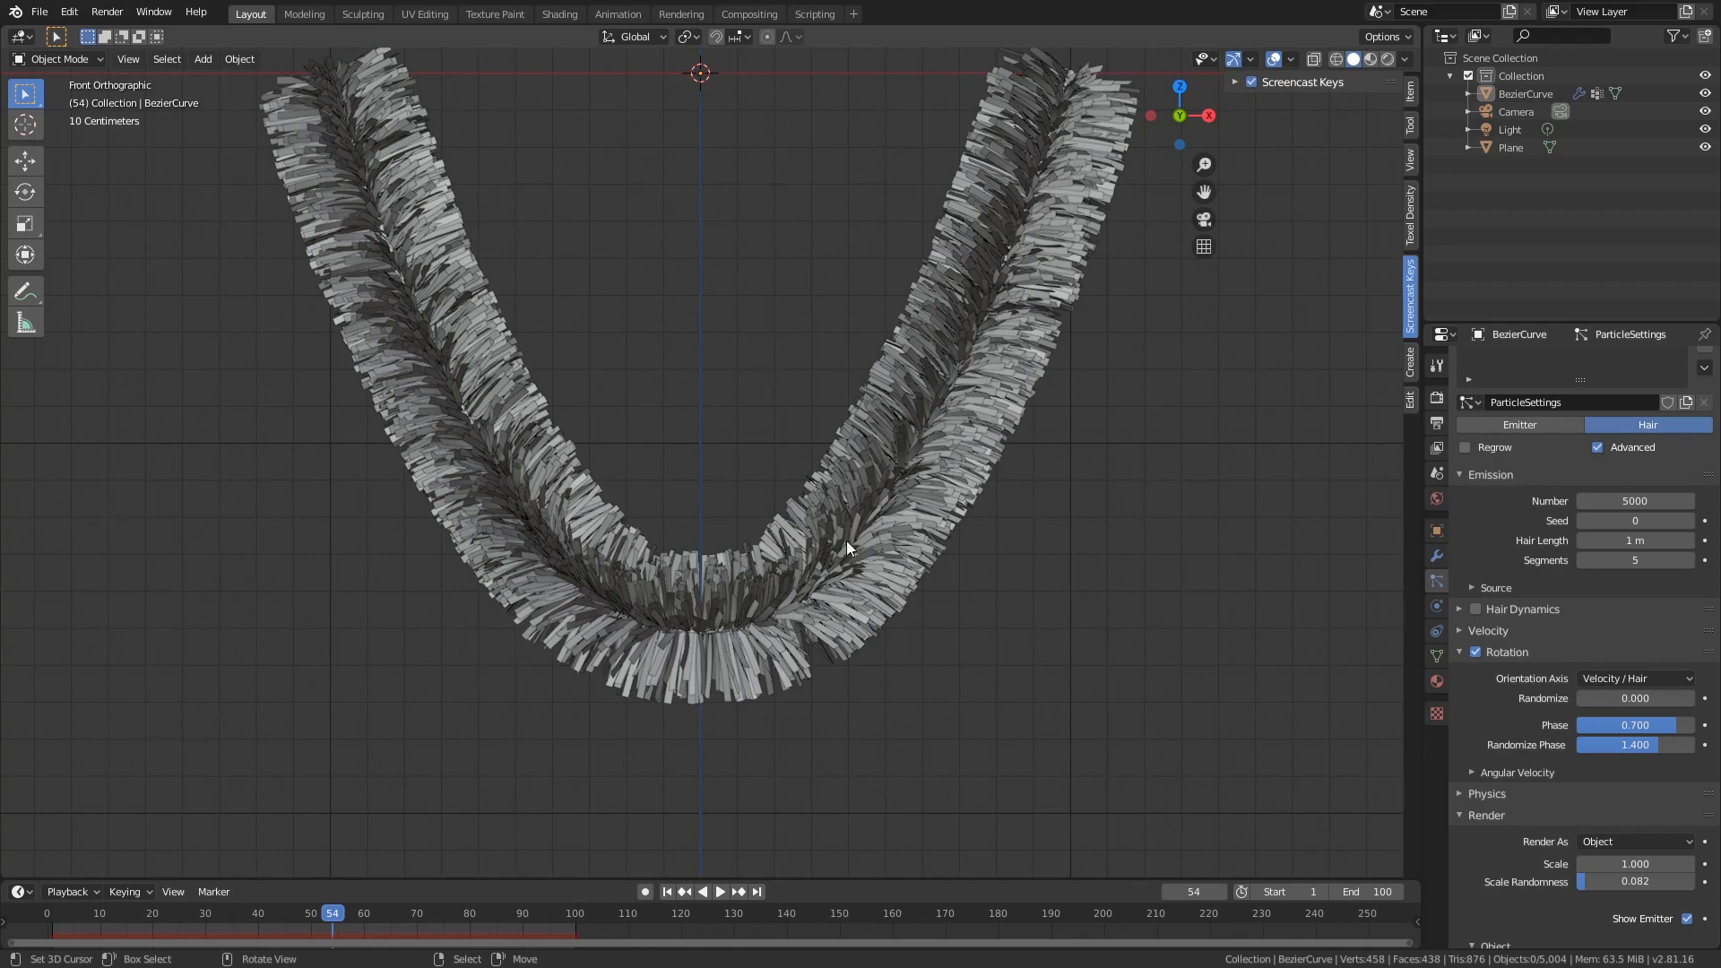
{"action": "left_click", "coordinate": [721, 892]}
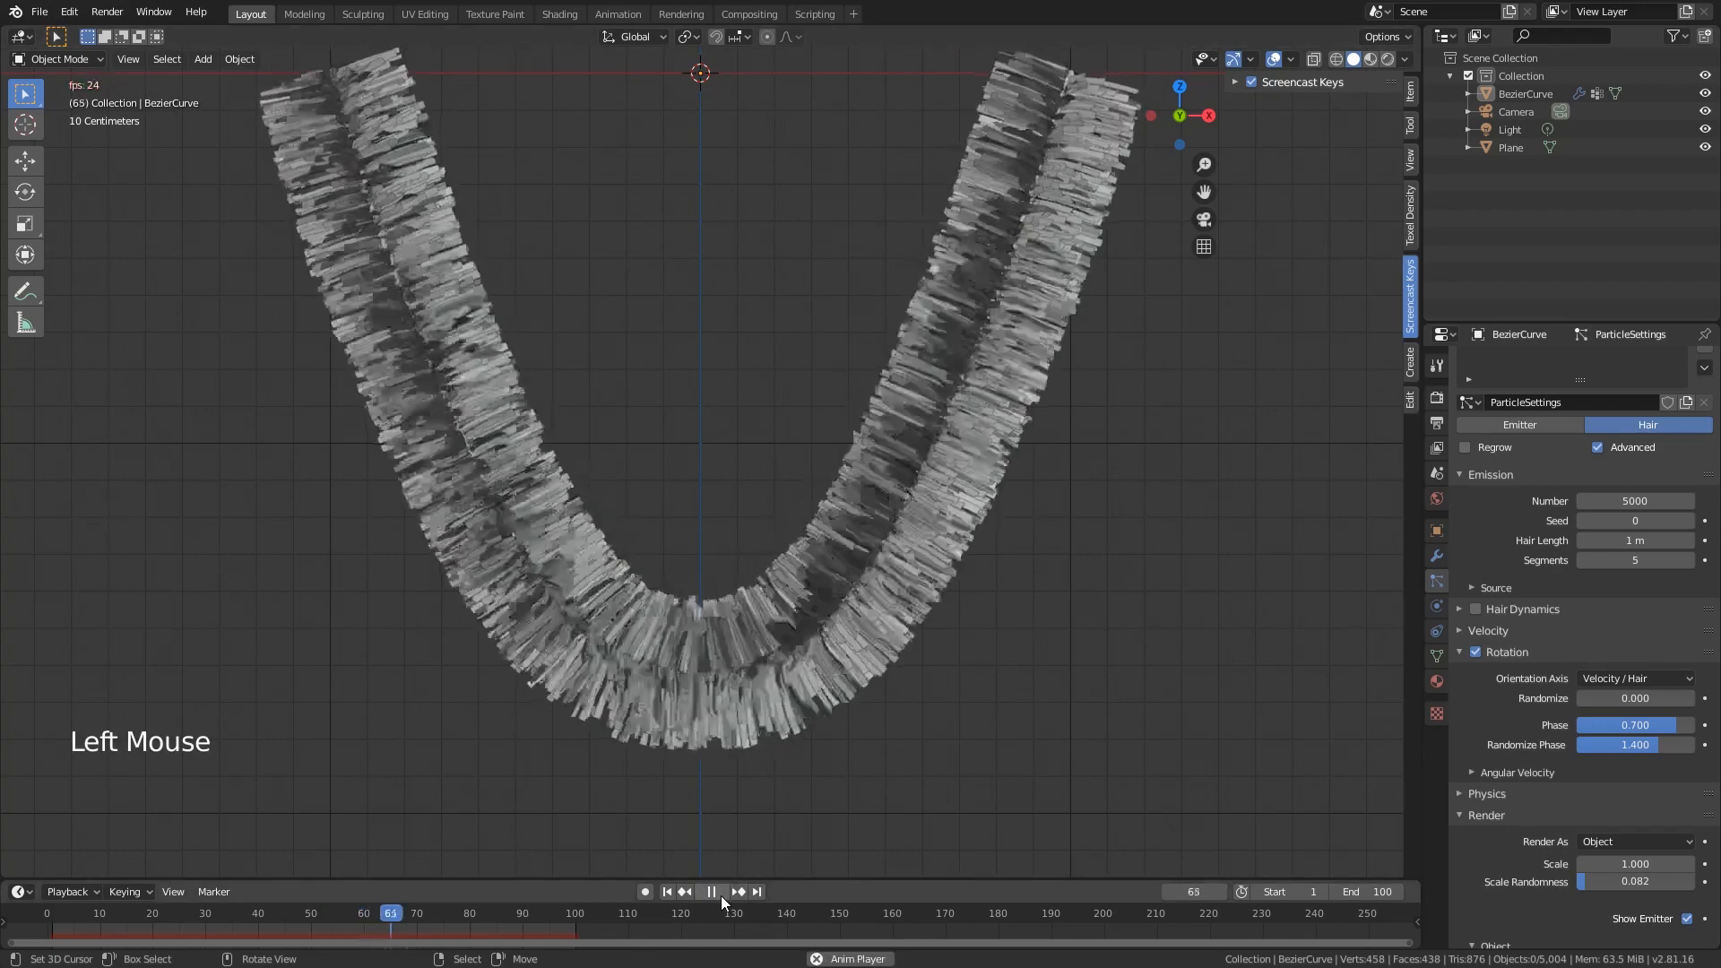
{"action": "left_click", "coordinate": [721, 893]}
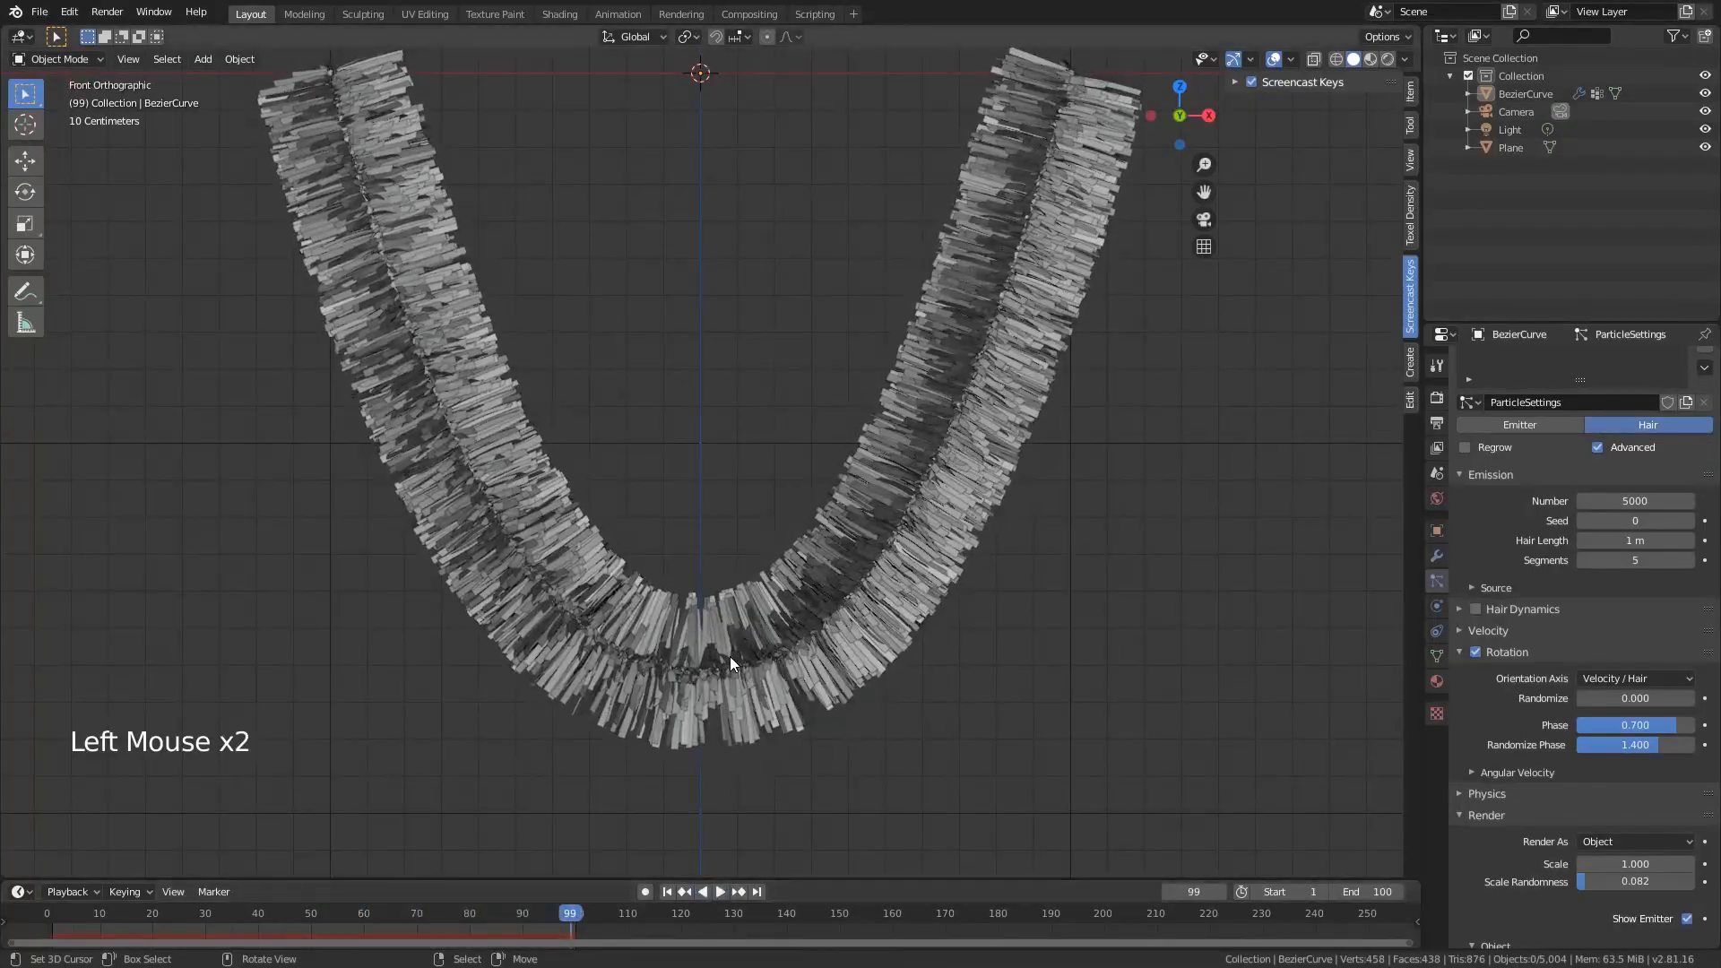
- Enable Hair Dynamics for the tube's particles and play the simulation from frame 0
{"action": "left_click", "coordinate": [1475, 609]}
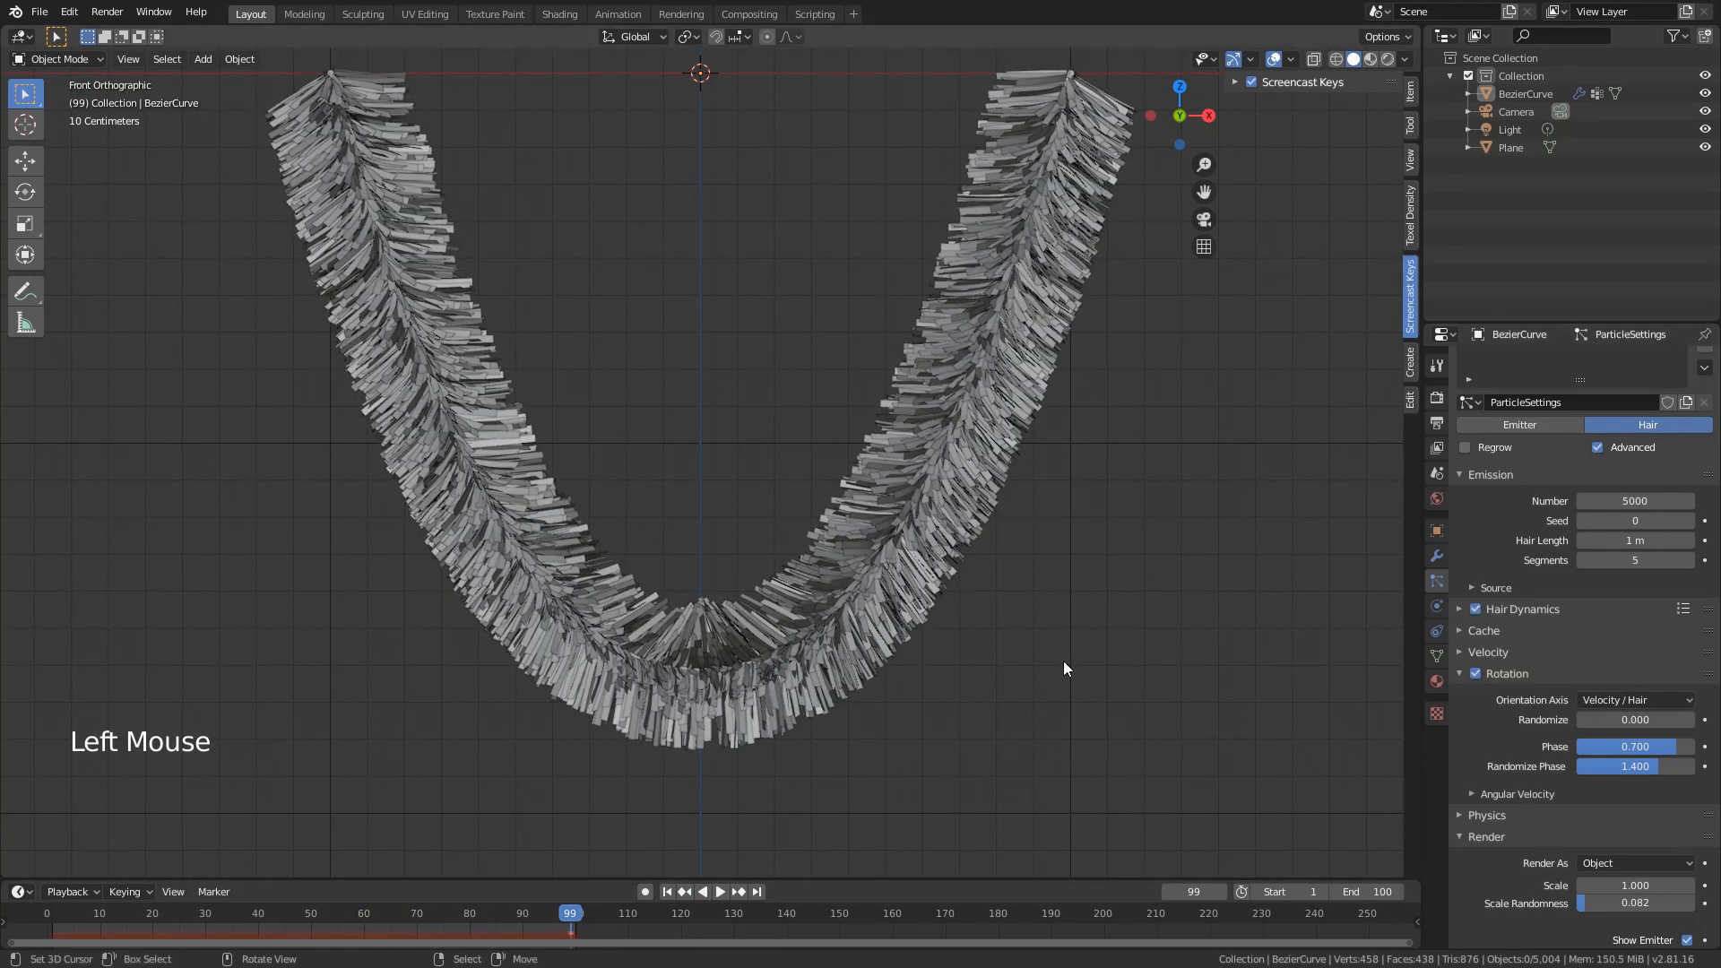
{"action": "left_click", "coordinate": [56, 919]}
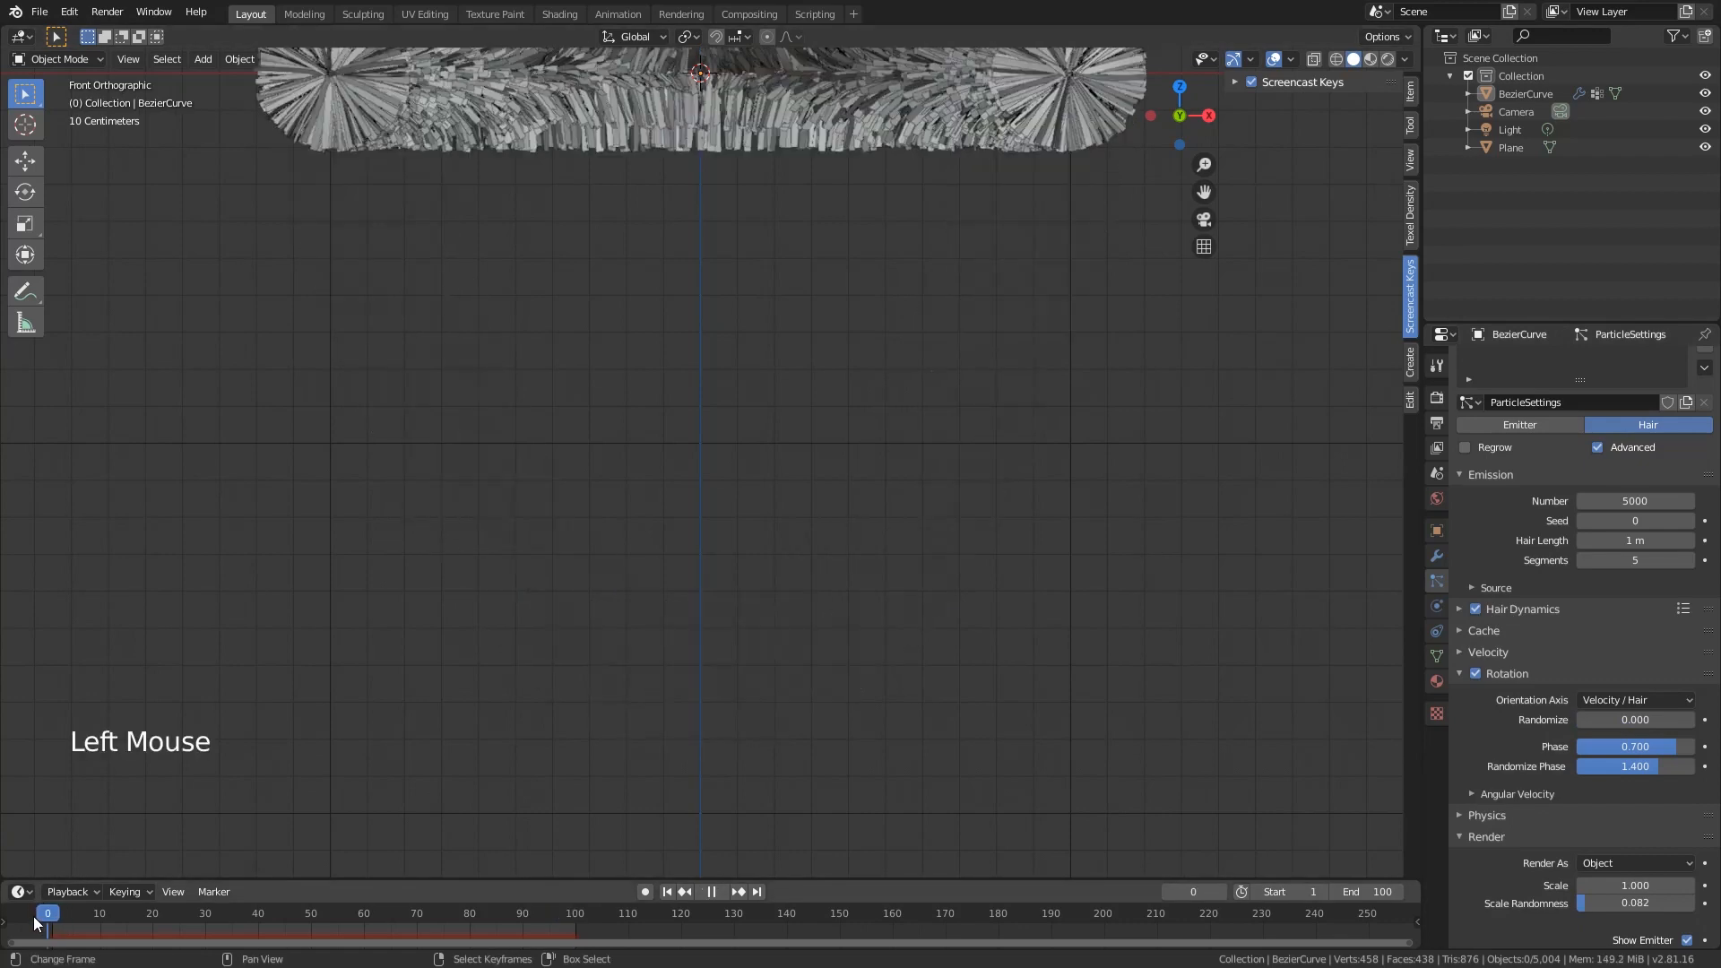
{"action": "left_click", "coordinate": [719, 892]}
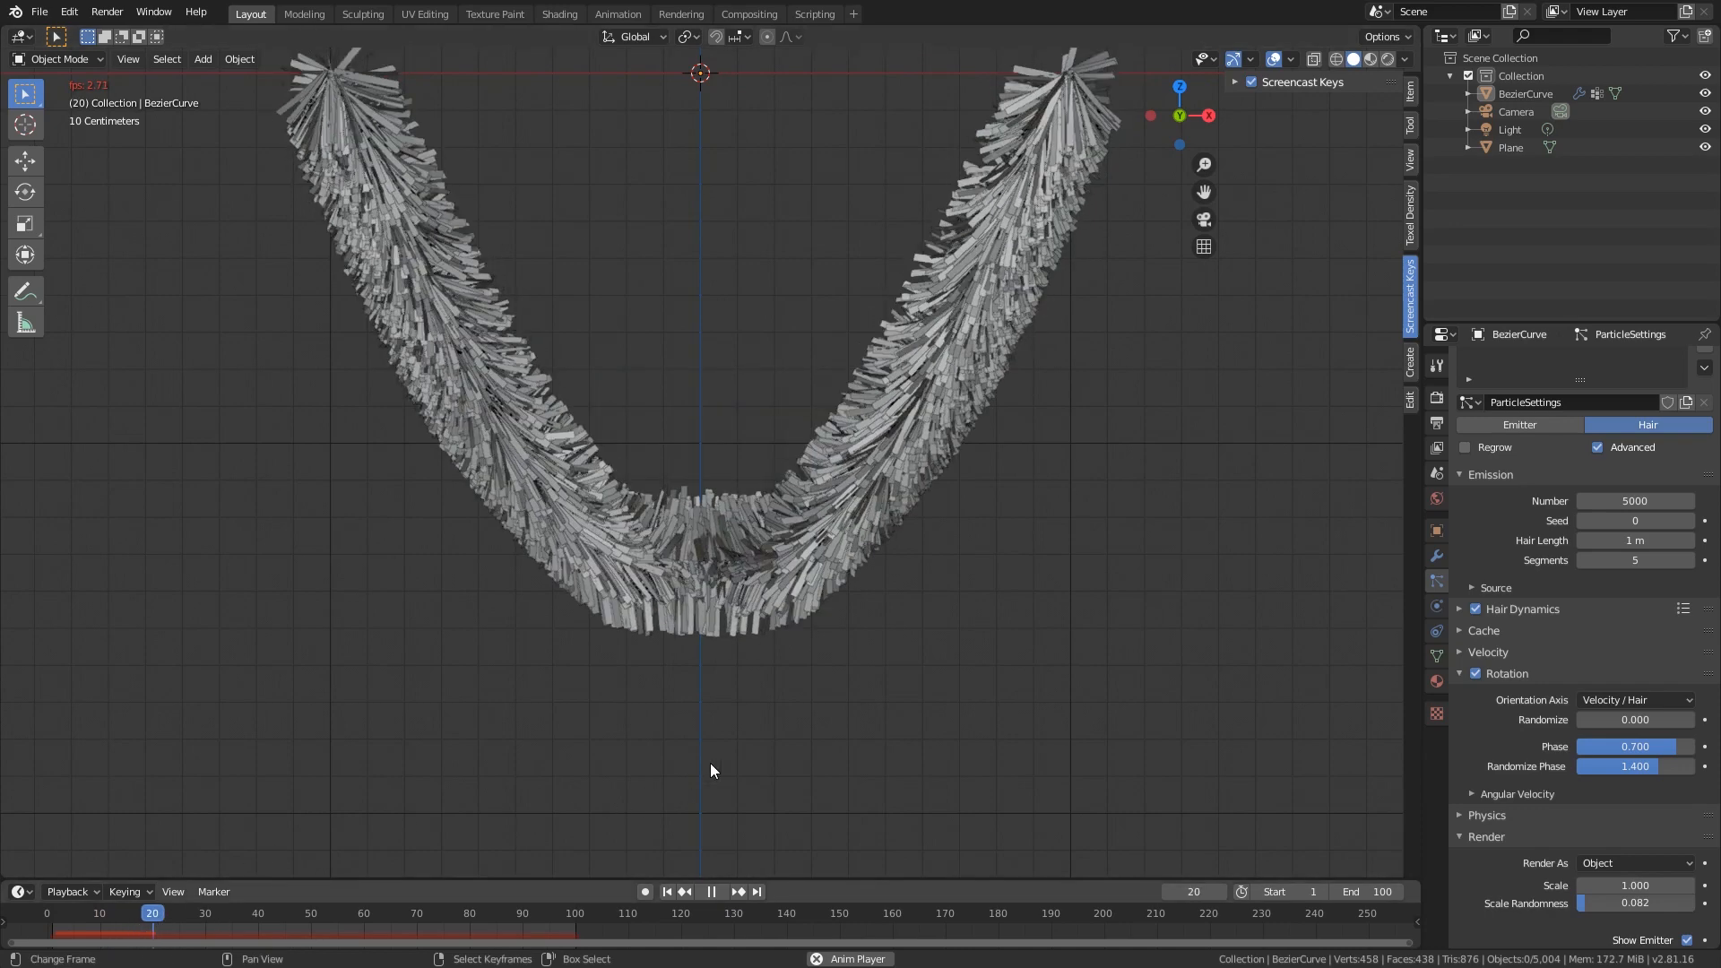
{"action": "left_click", "coordinate": [712, 891]}
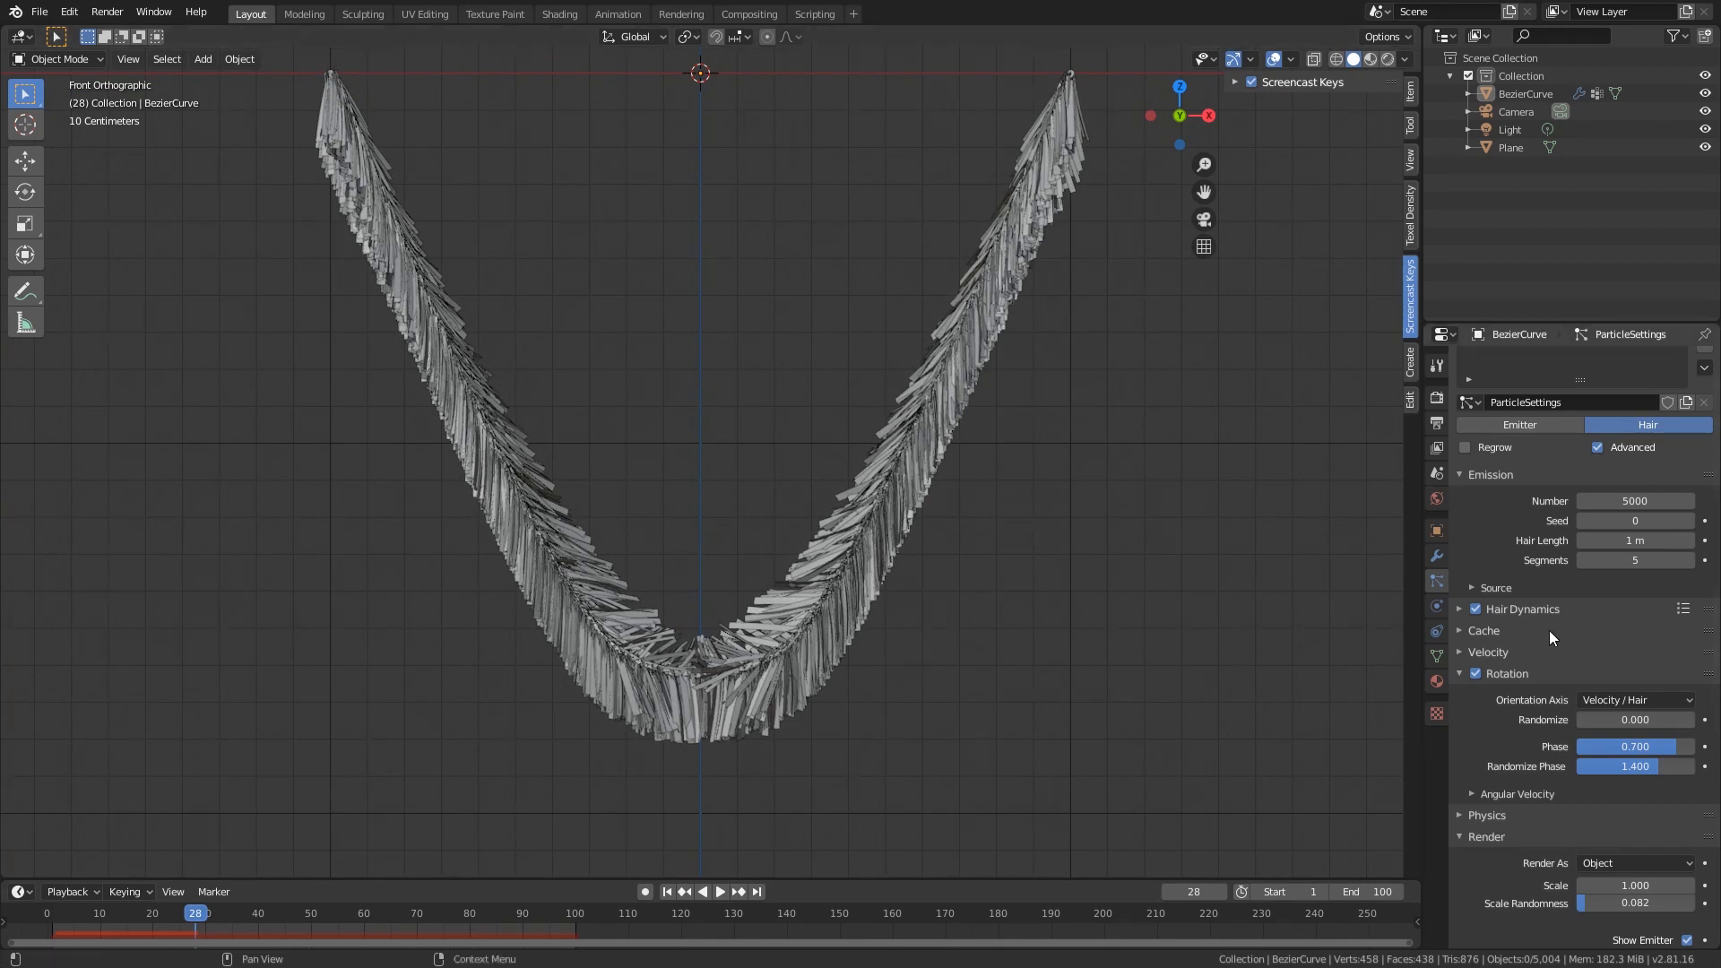
- Set the hair dynamics structure's Stiffness to 0.7 and Mass to 0.1 kg
{"action": "left_click", "coordinate": [1524, 611]}
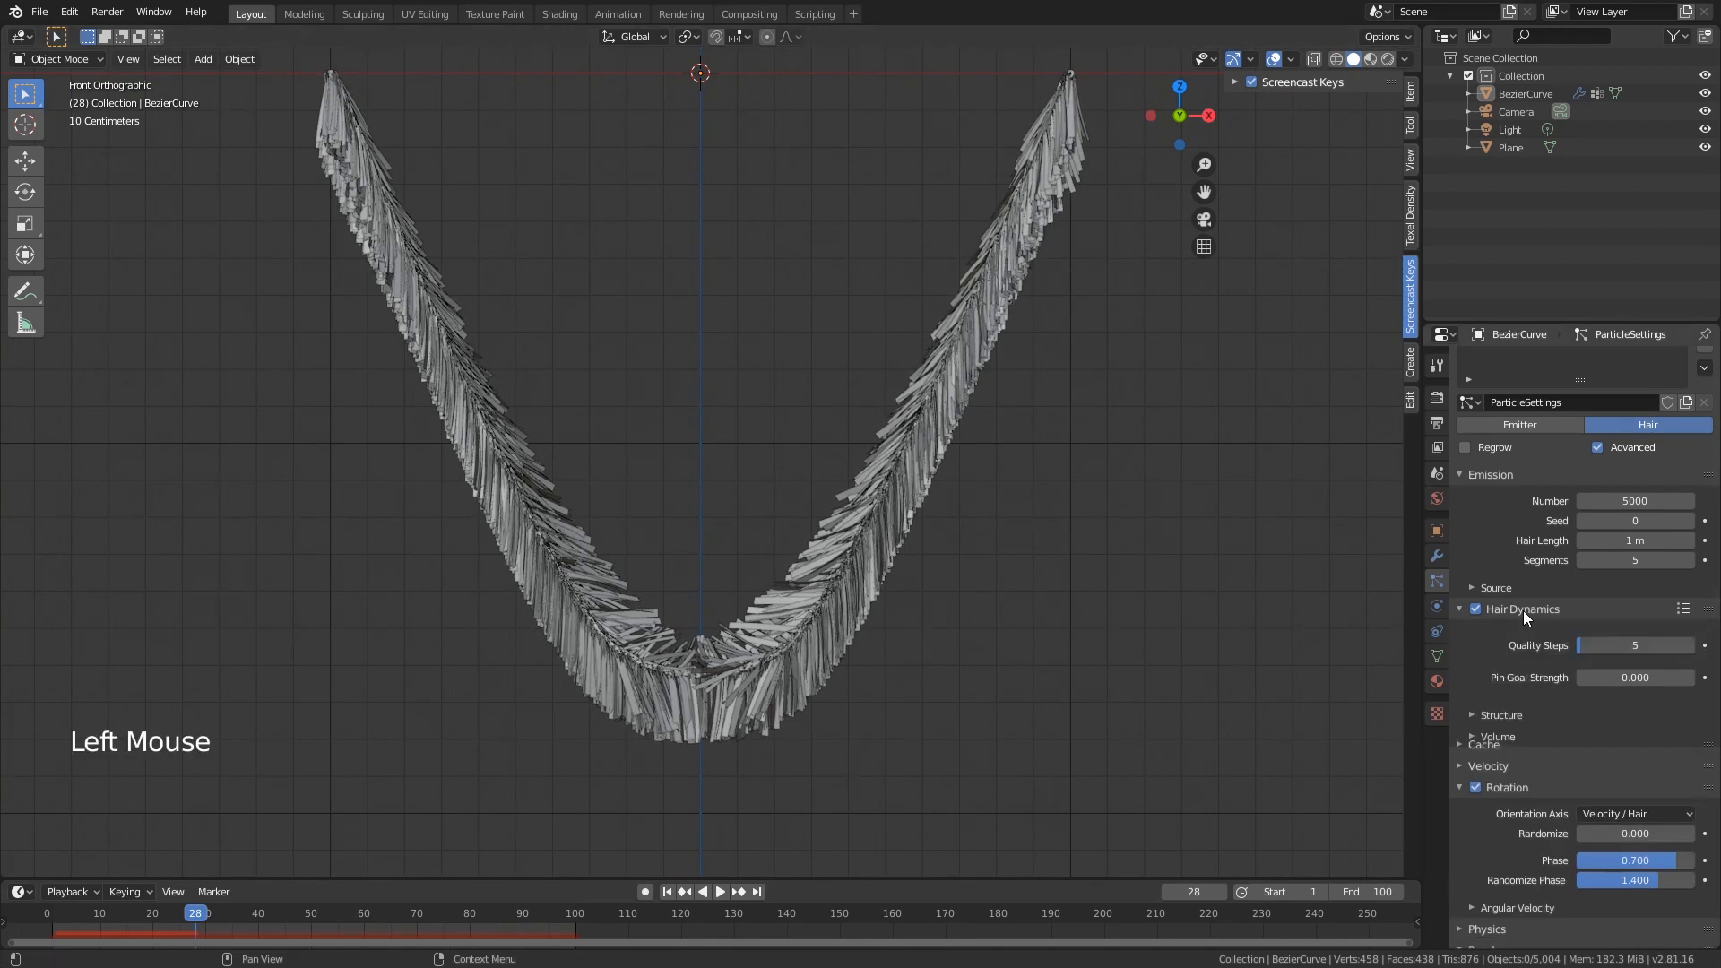
{"action": "left_click", "coordinate": [1537, 715]}
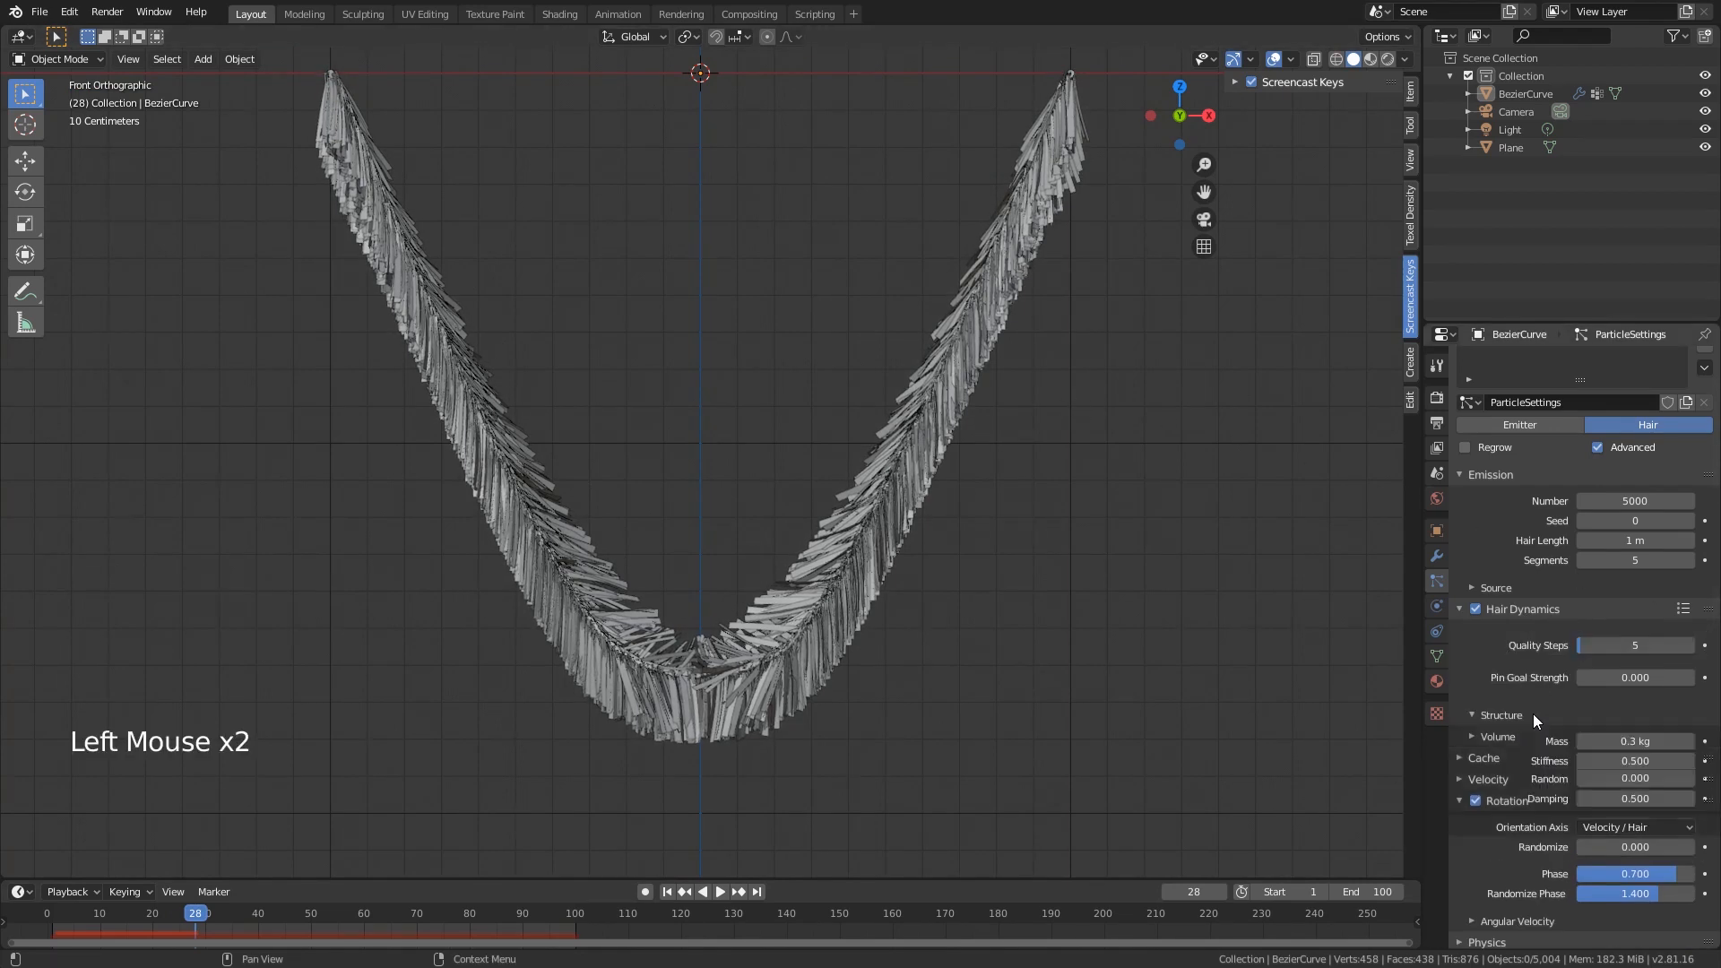
{"action": "left_click", "coordinate": [1643, 760]}
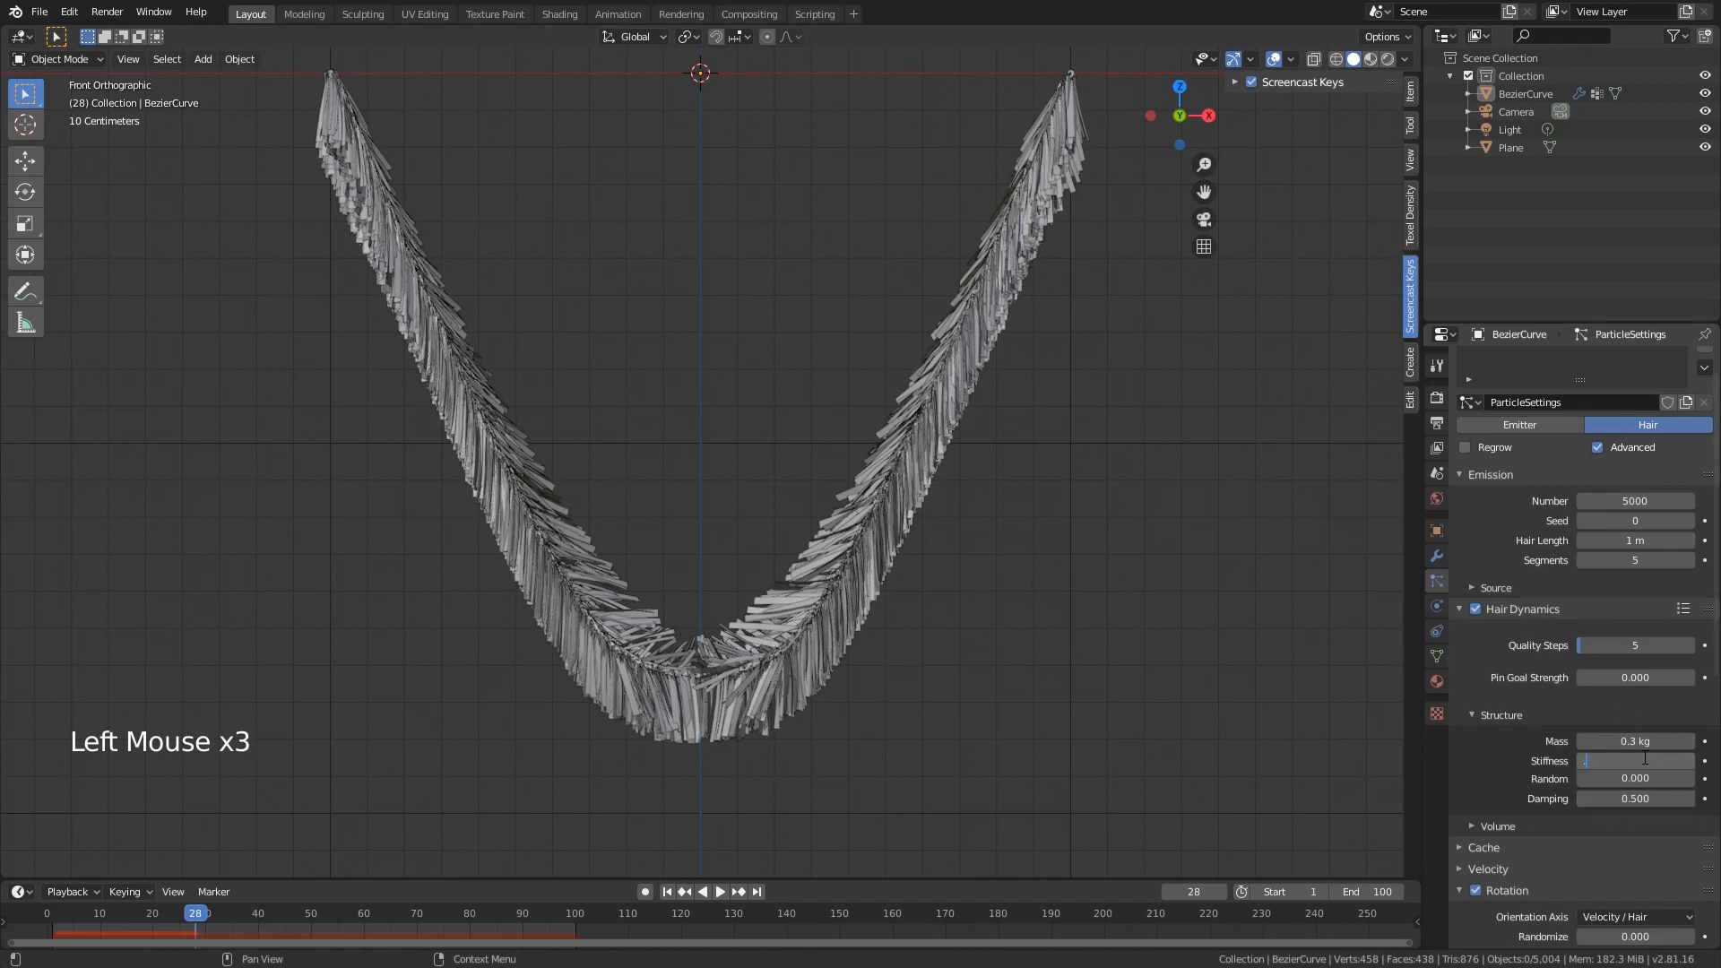
{"action": "key", "text": "Return"}
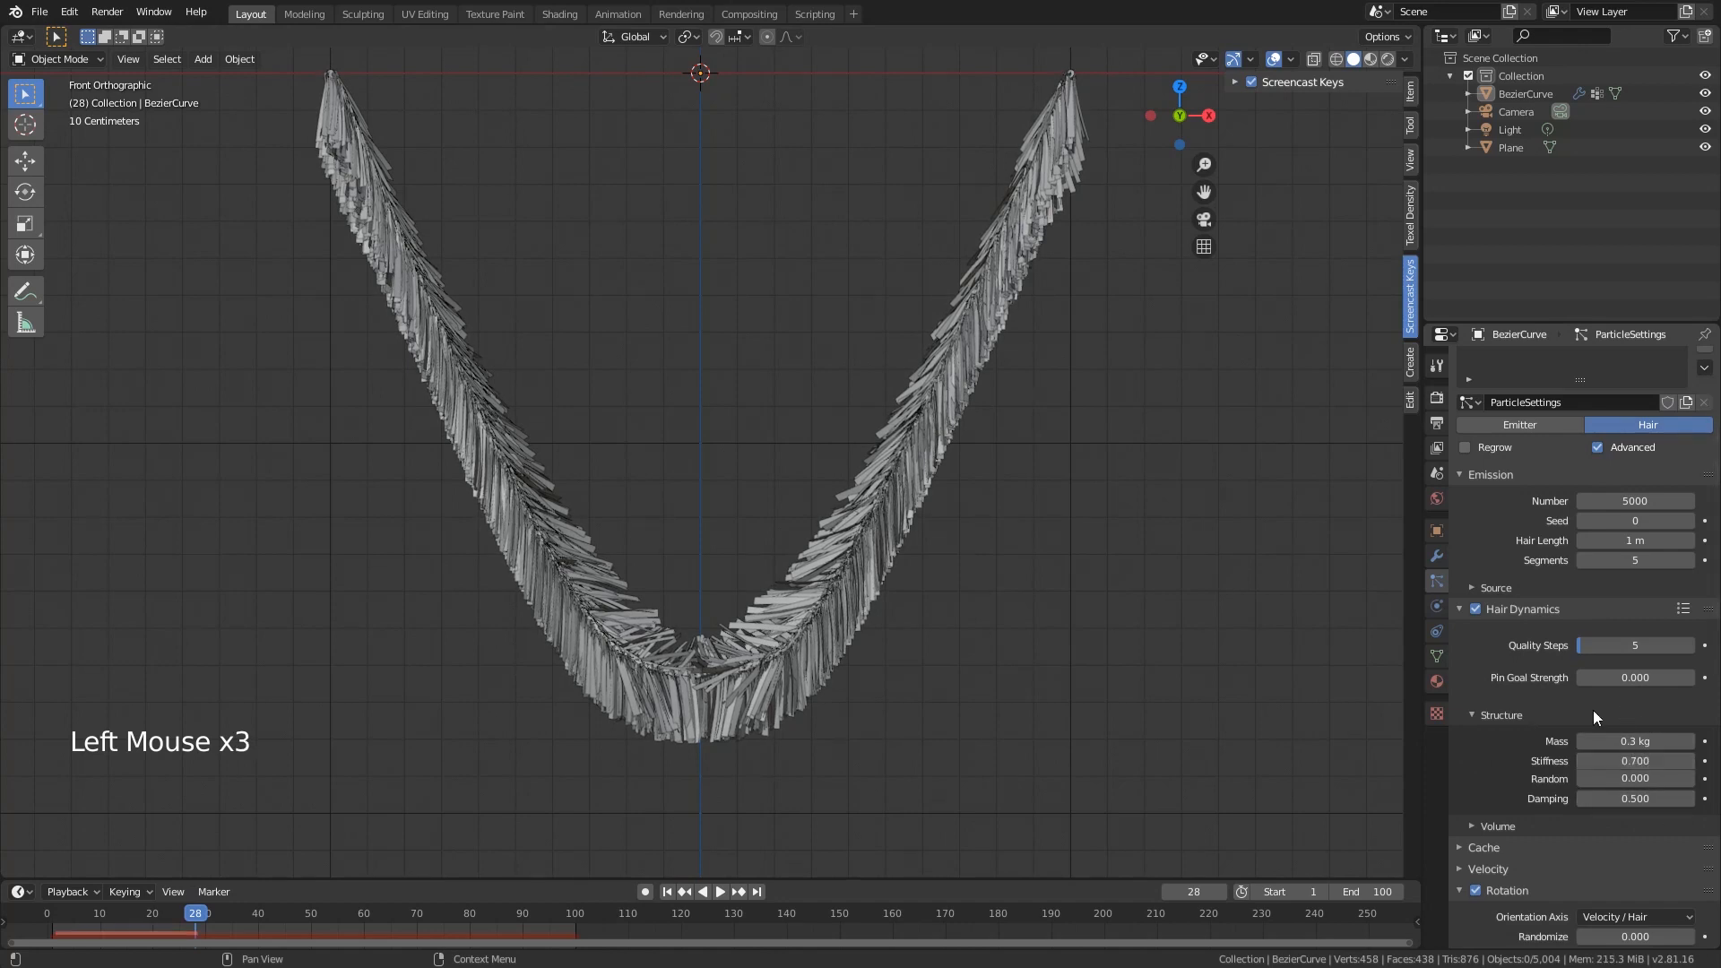
{"action": "left_click", "coordinate": [1651, 741]}
{"action": "type", "text": "0.1"}
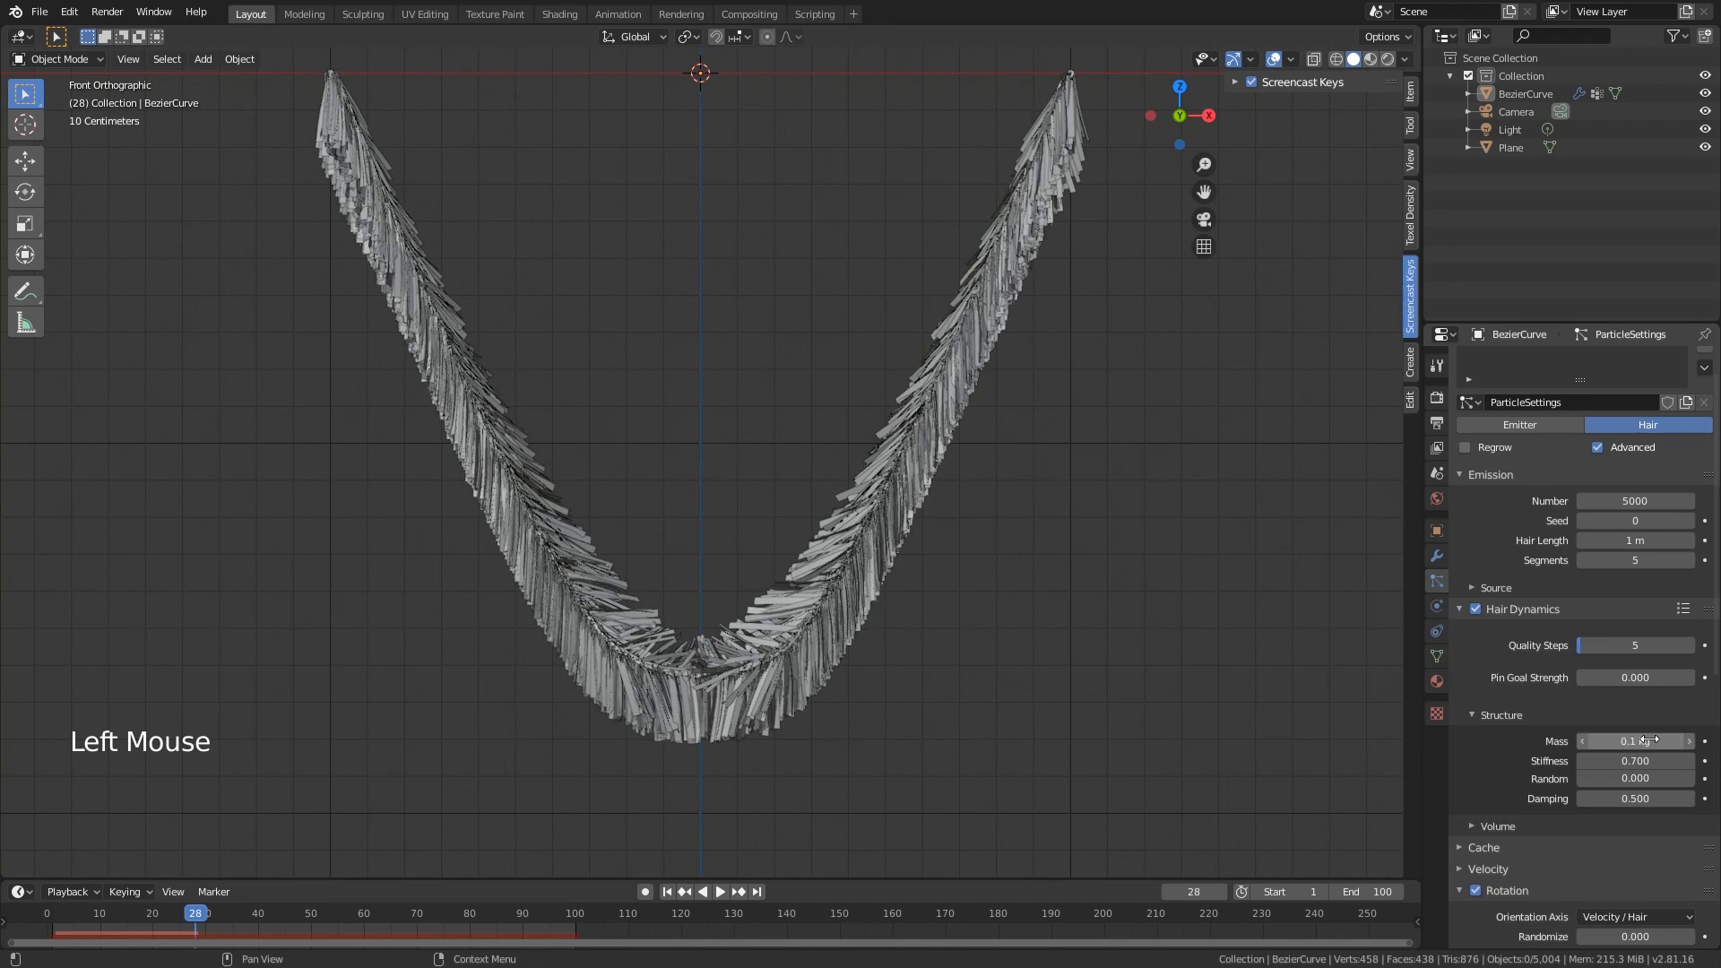
{"action": "key", "text": "Return"}
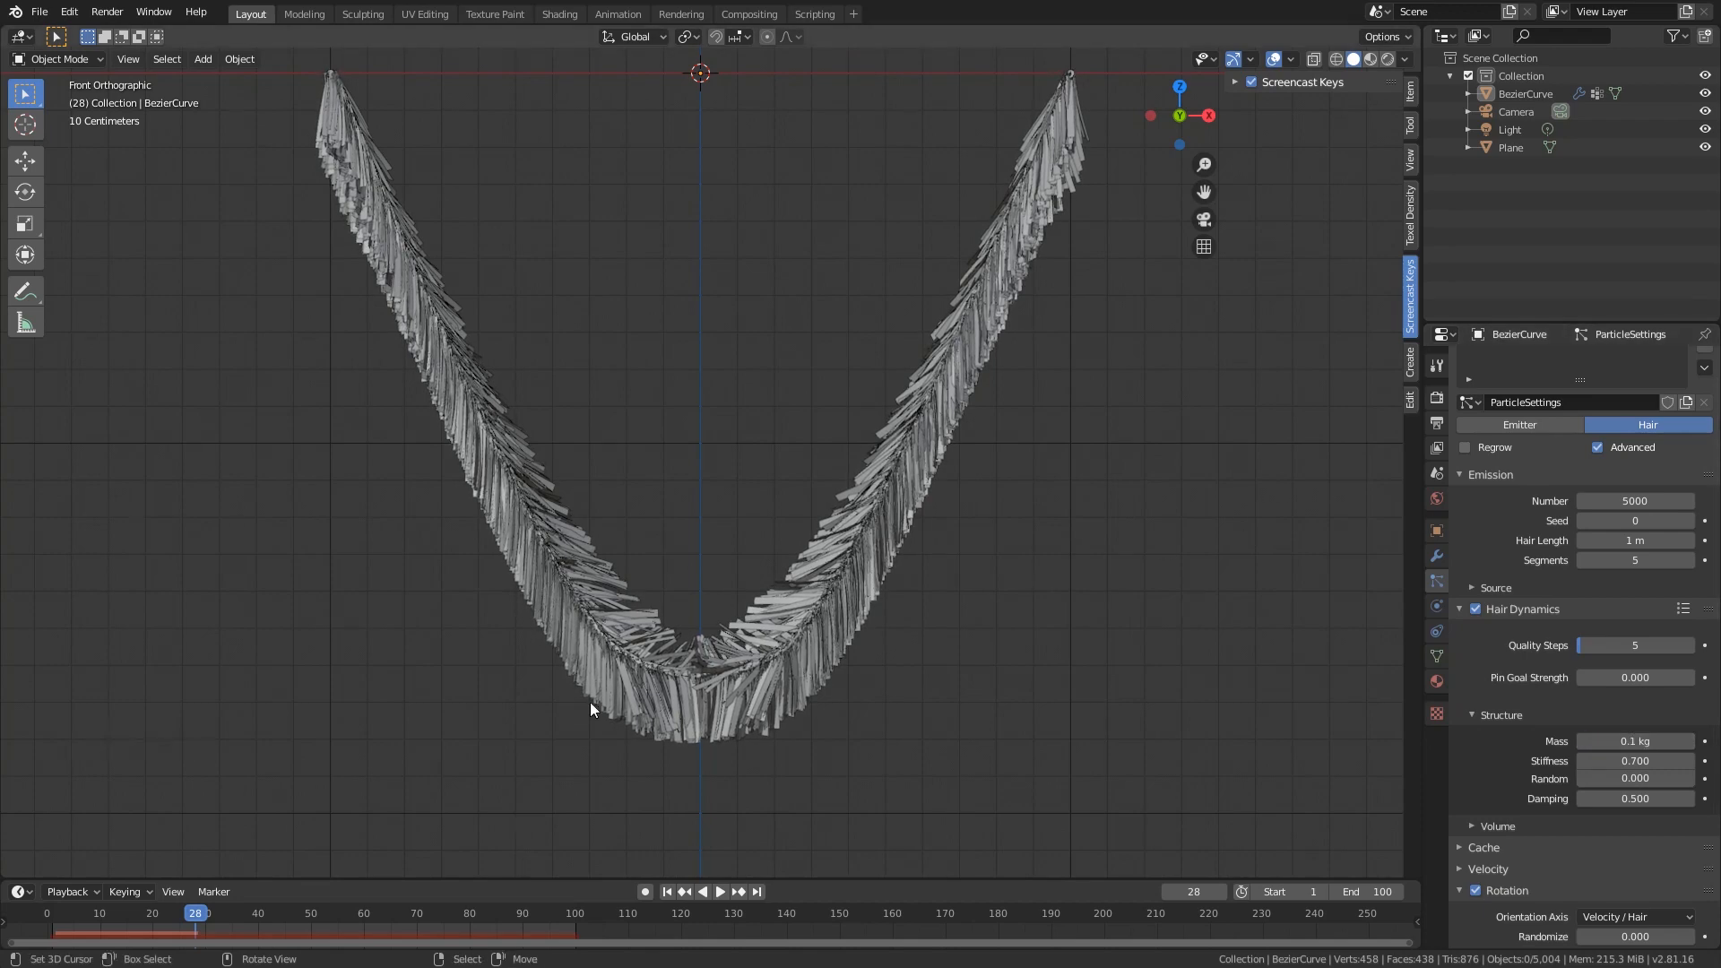
- Play the hair simulation again from frame 0 to check how the adjusted strips move
{"action": "left_click", "coordinate": [47, 913]}
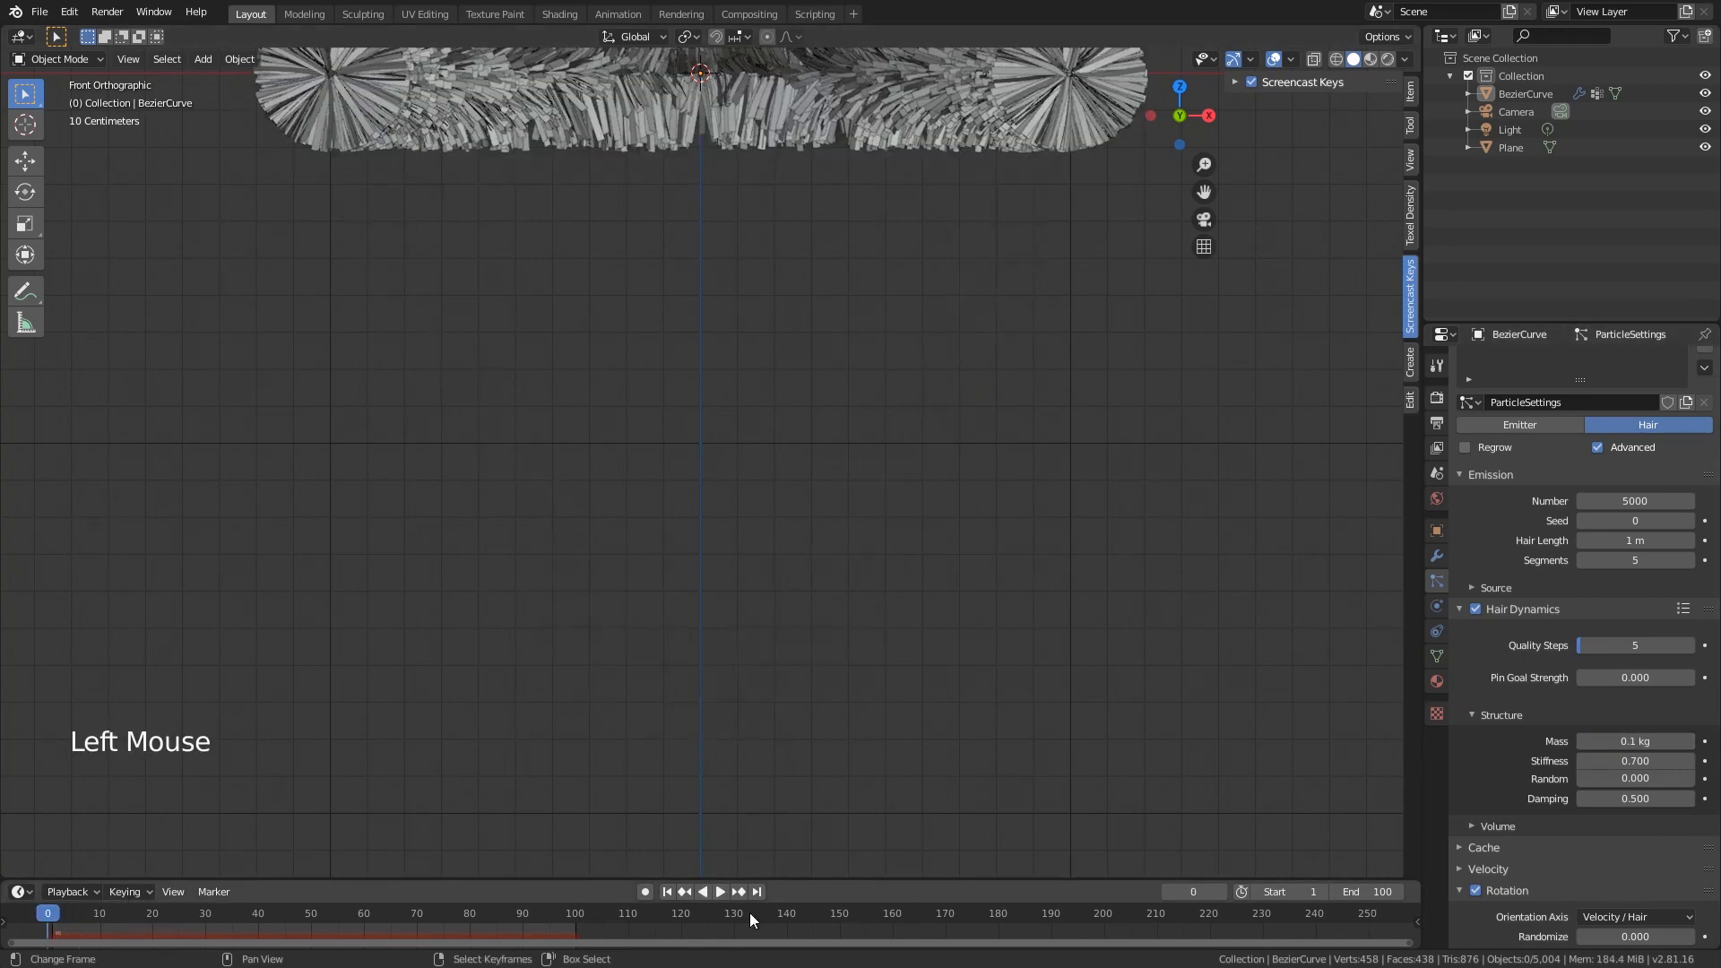
{"action": "left_click", "coordinate": [719, 892]}
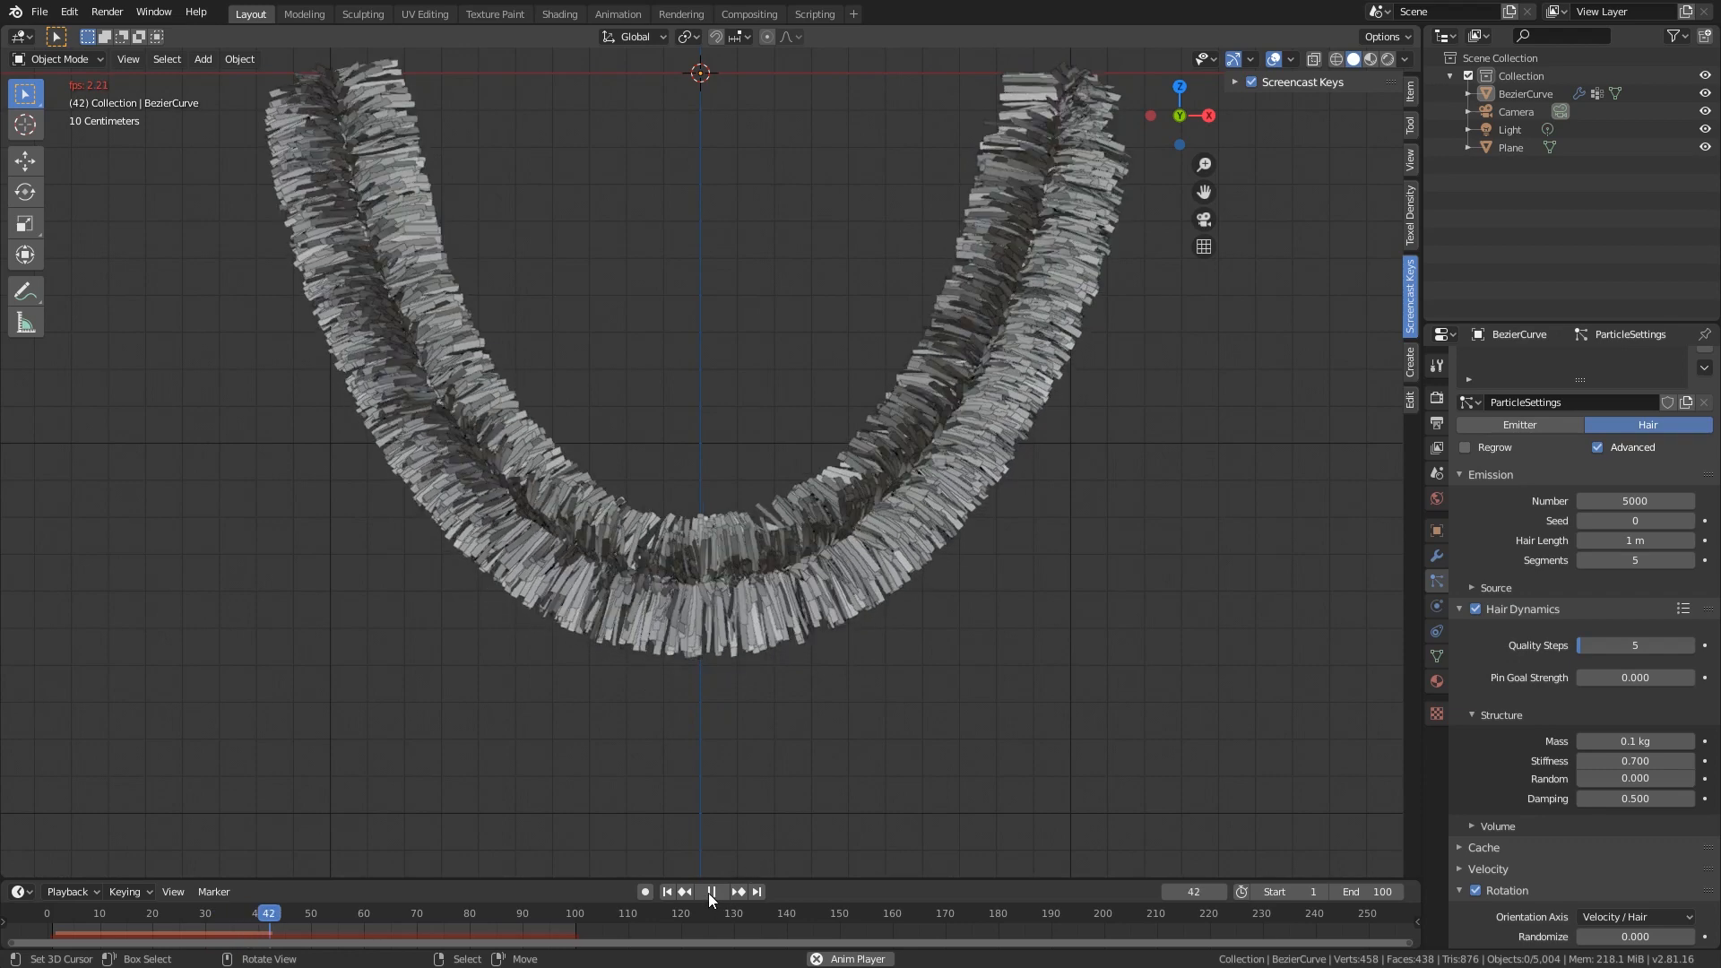
{"action": "left_click", "coordinate": [711, 892]}
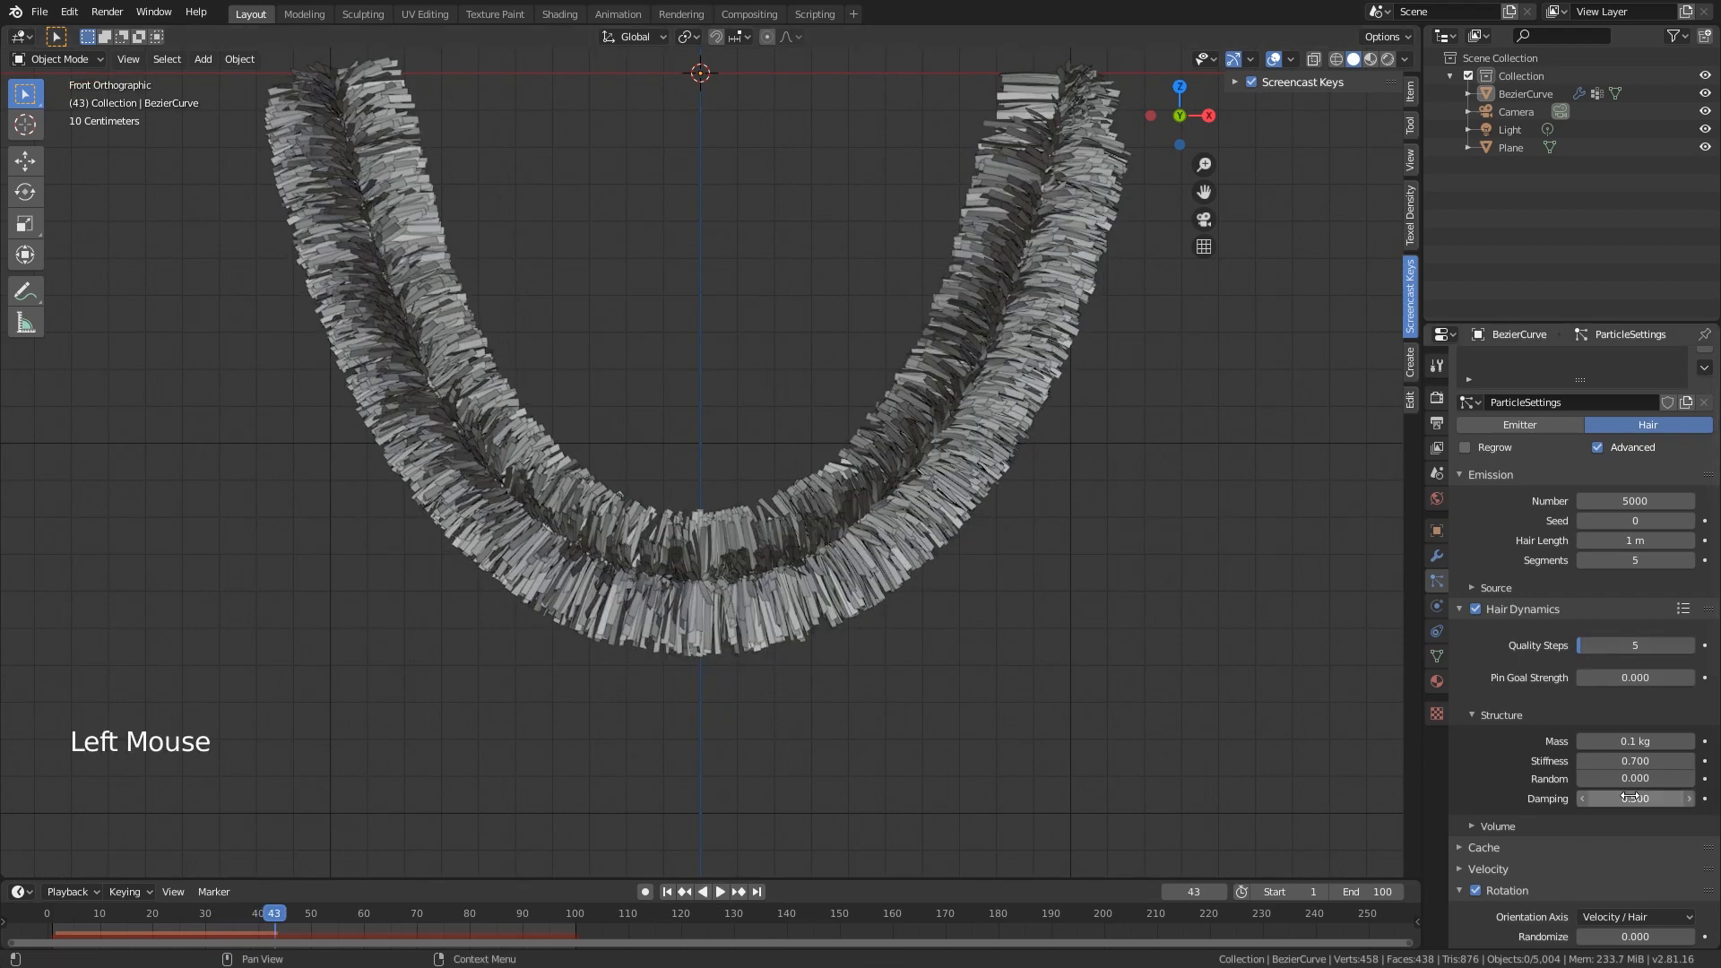
- Save the file and bake the particle system's hair dynamics cache, checking the result up to frame 89
{"action": "scroll", "coordinate": [1630, 800], "scroll_direction": "down", "scroll_amount": 6}
{"action": "scroll", "coordinate": [1630, 801], "scroll_direction": "up", "scroll_amount": 1}
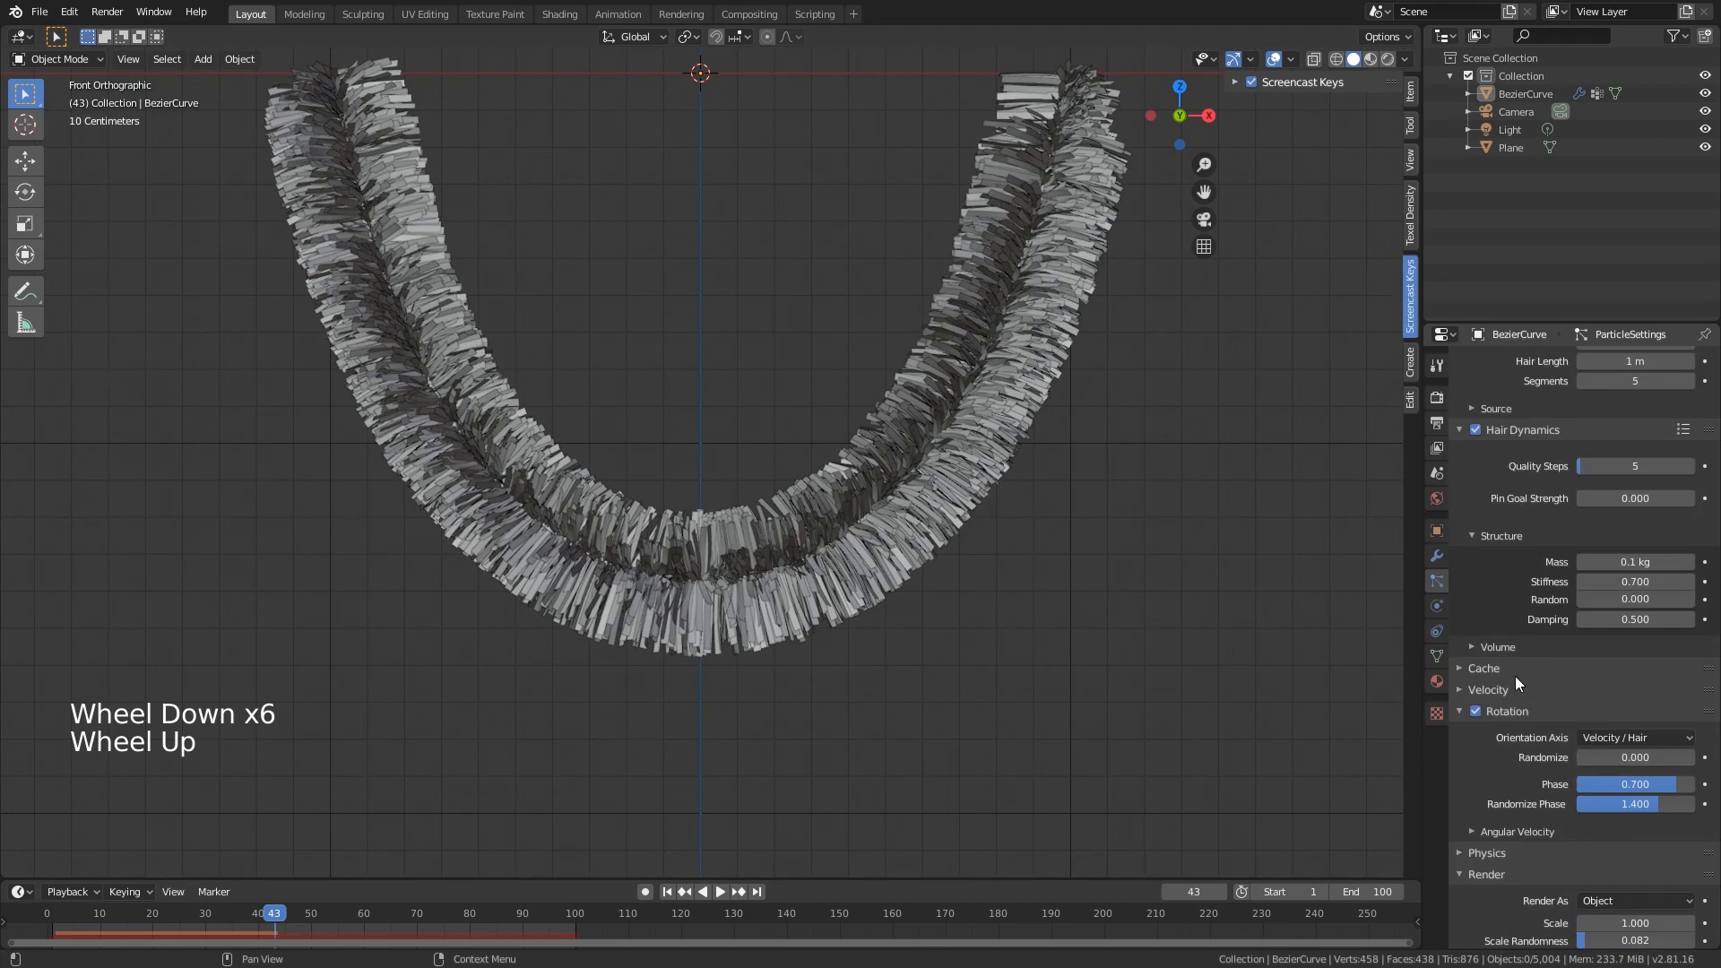
{"action": "left_click", "coordinate": [1505, 670]}
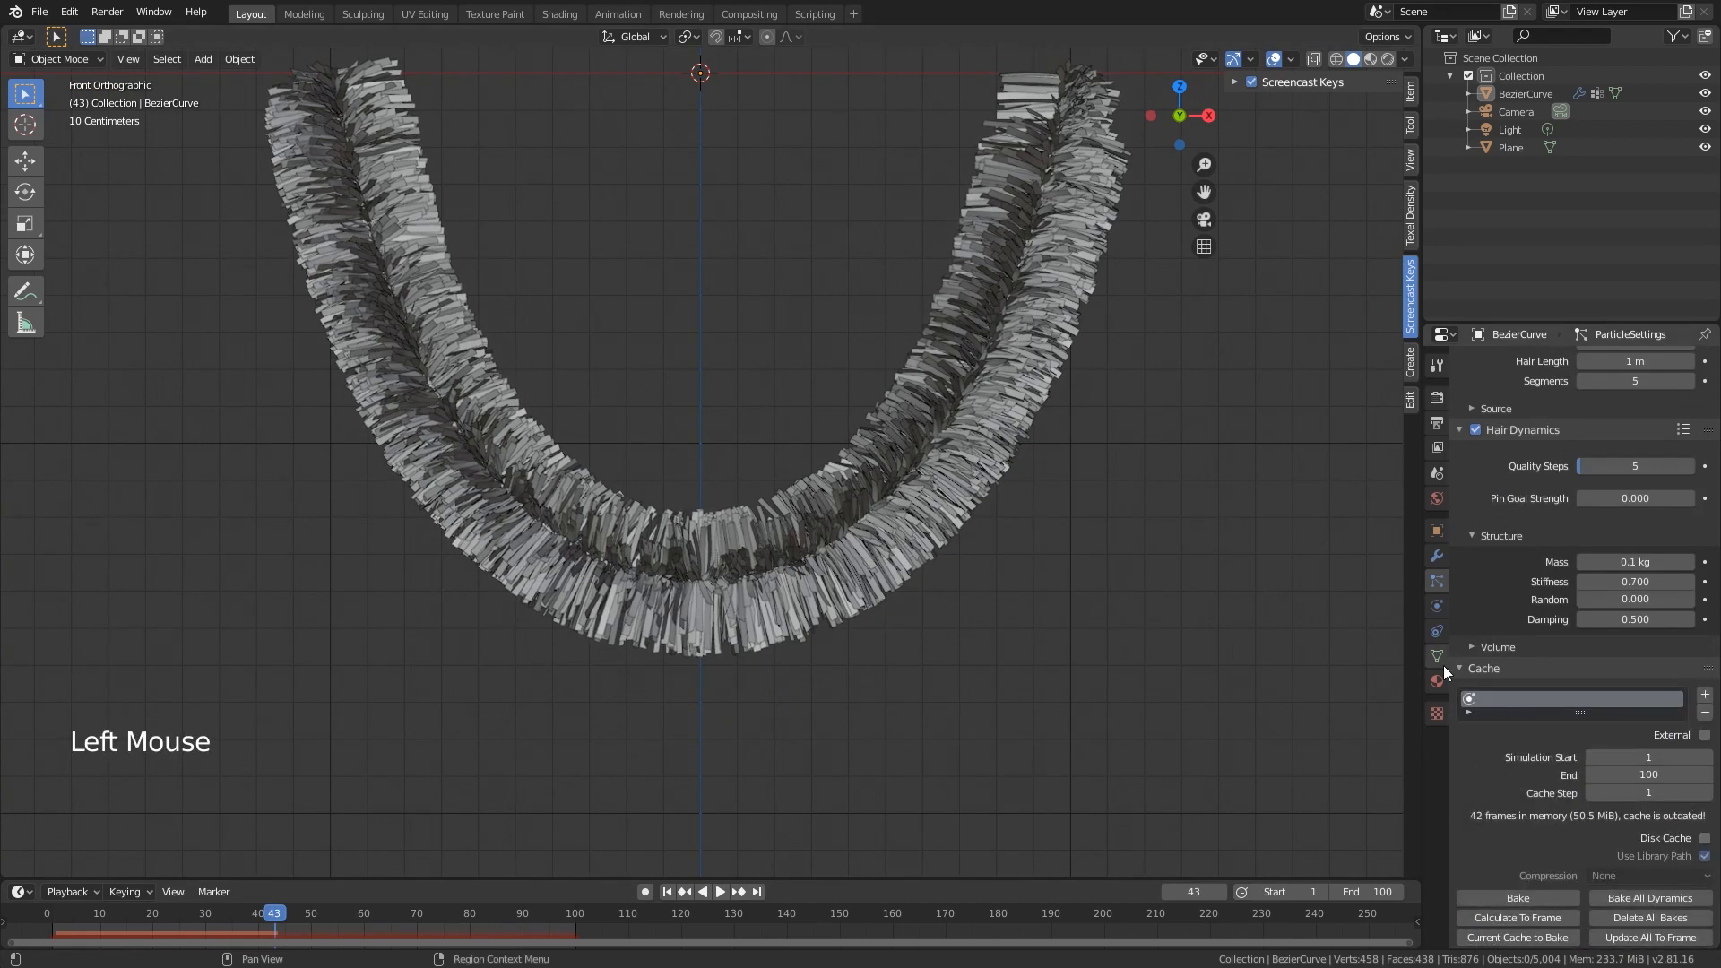
{"action": "left_click", "coordinate": [45, 16]}
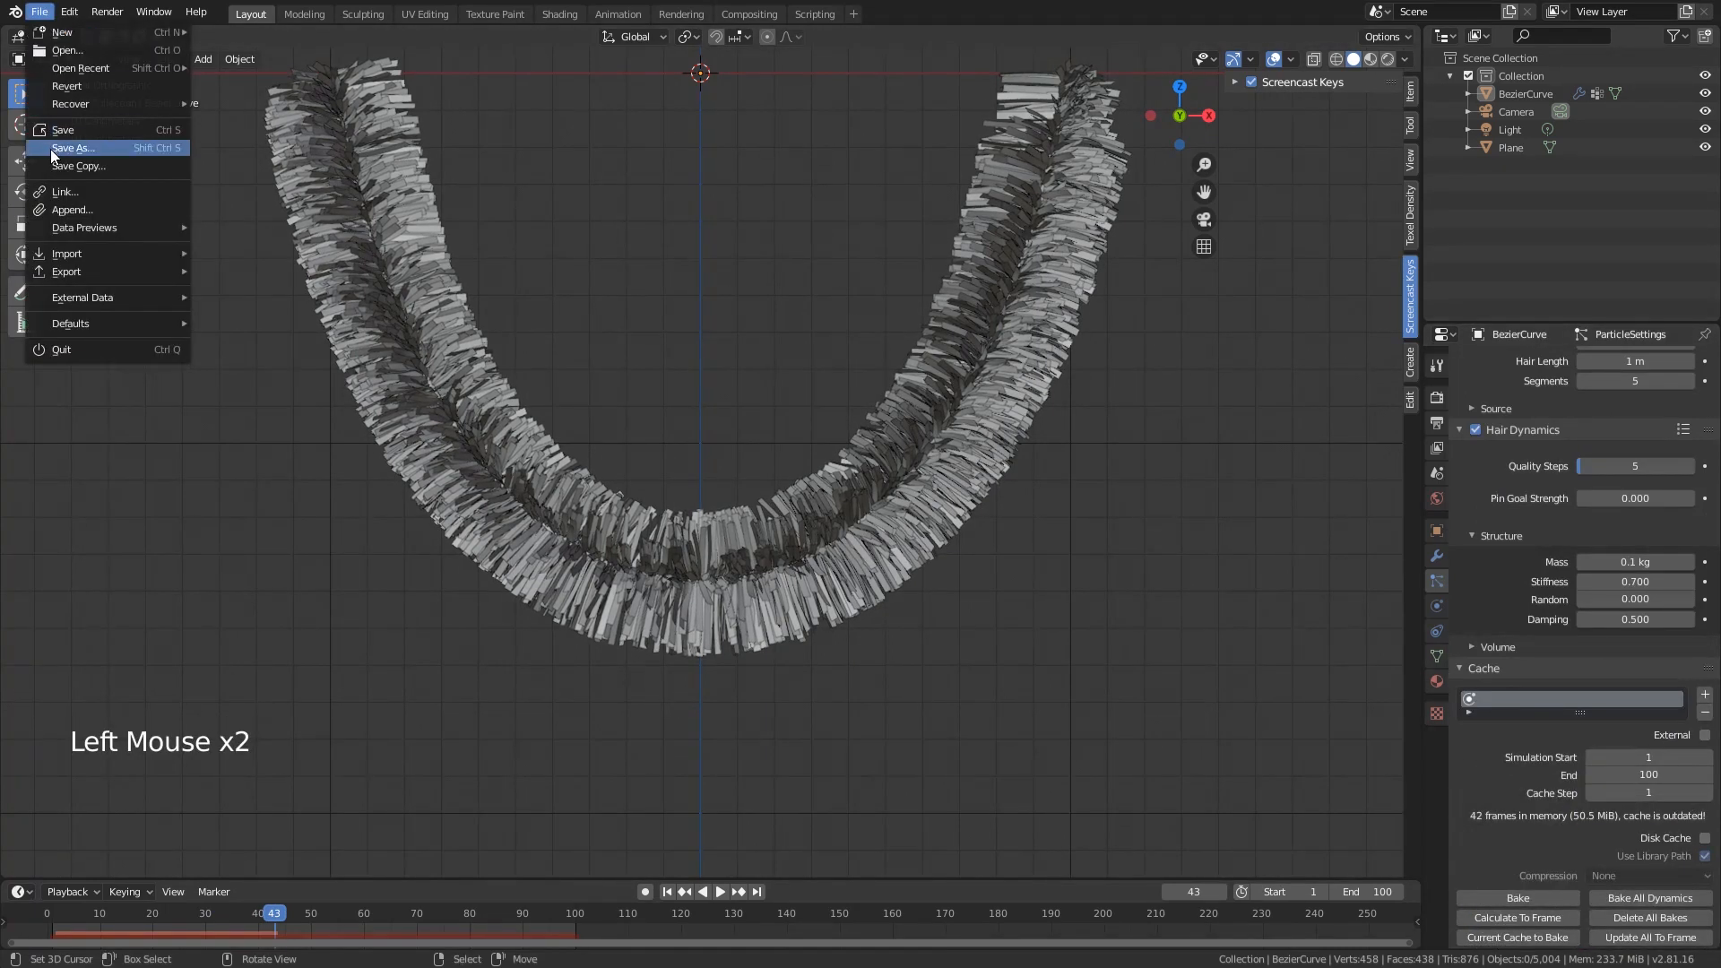
{"action": "left_click", "coordinate": [93, 131]}
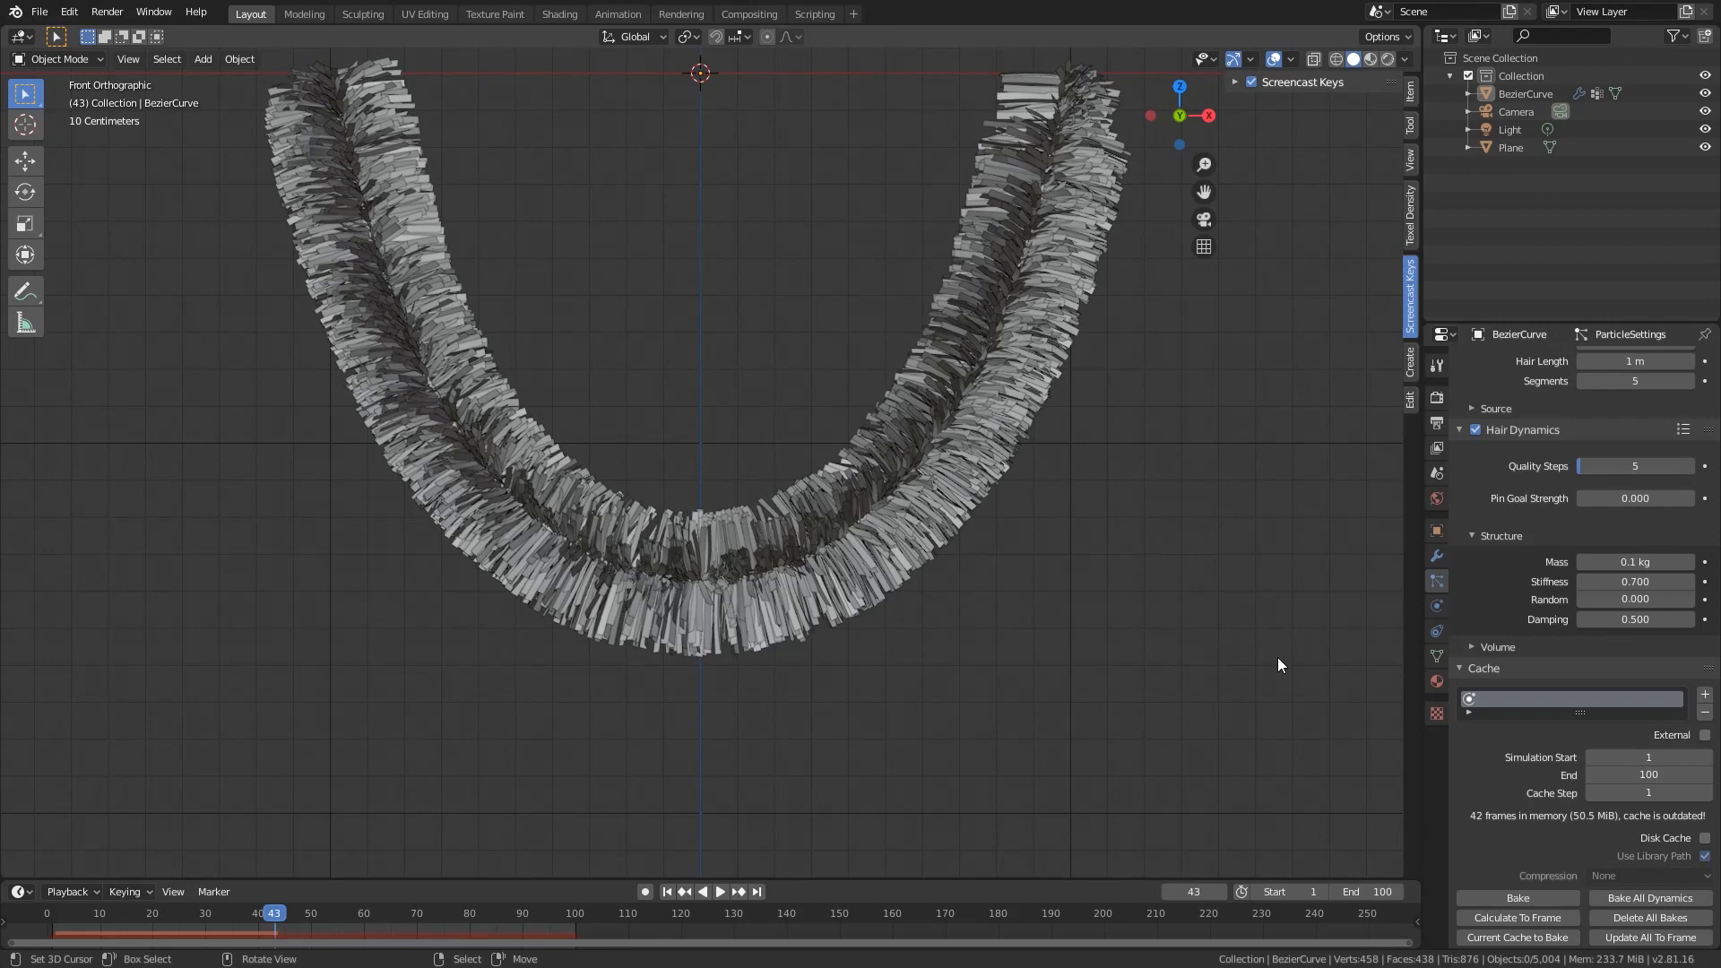
{"action": "left_click", "coordinate": [1546, 896]}
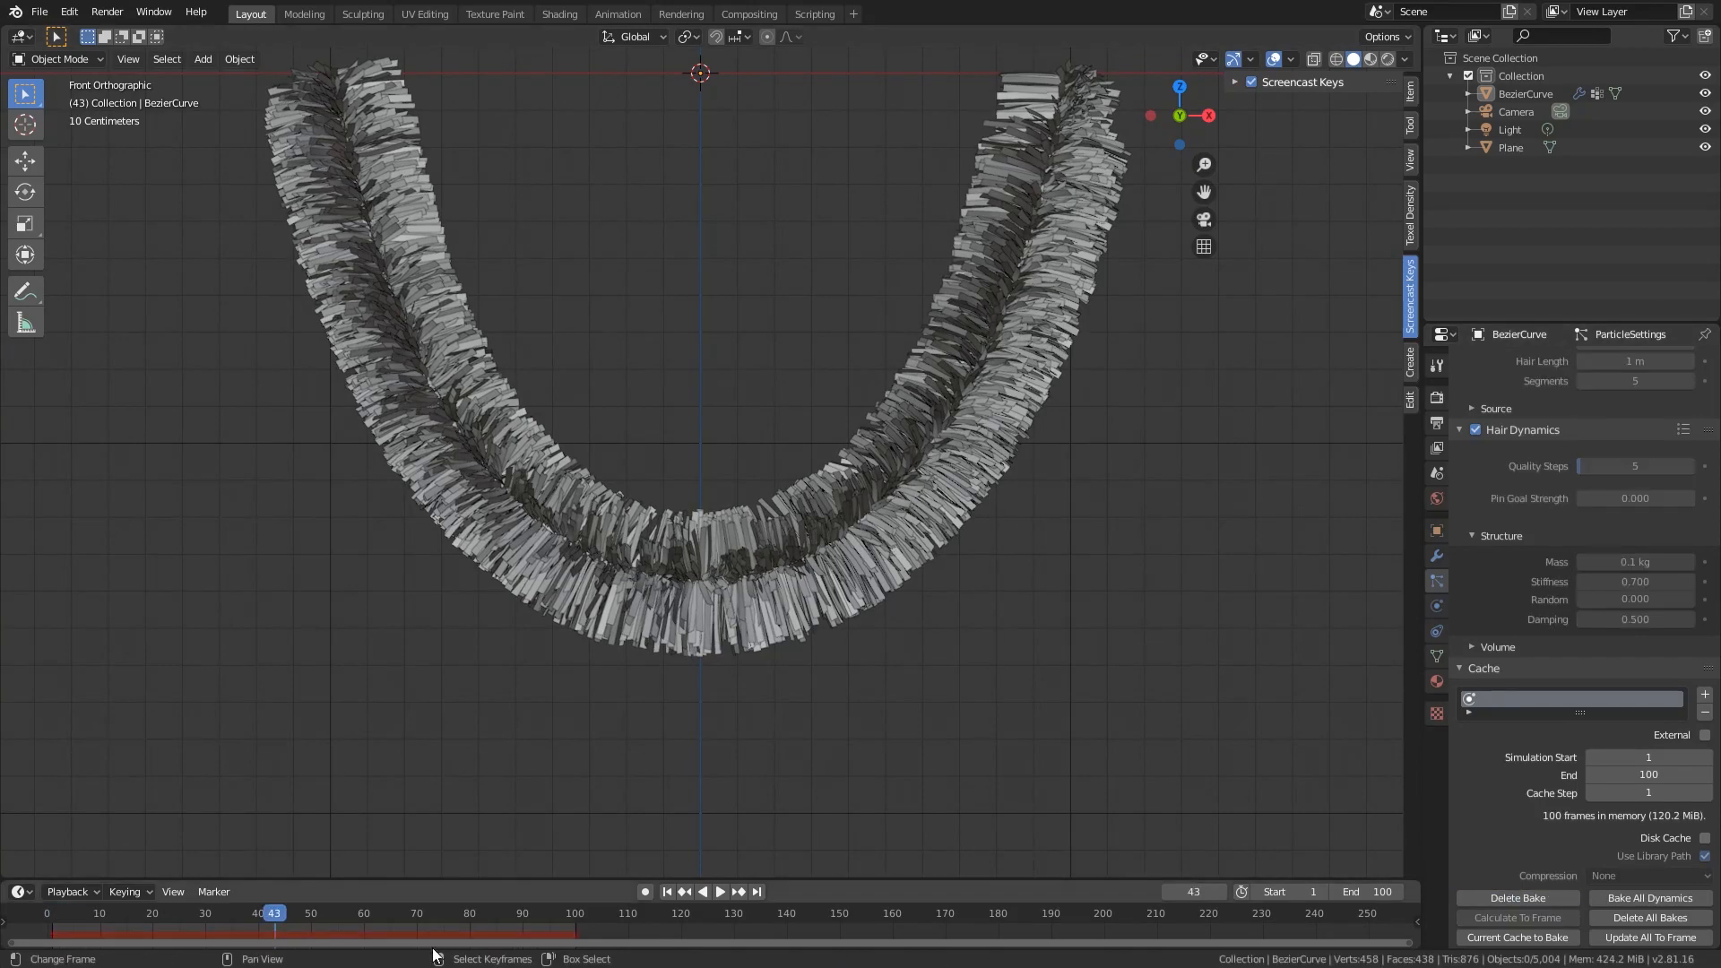
{"action": "left_click_drag", "start_coordinate": [139, 918], "coordinate": [519, 901]}
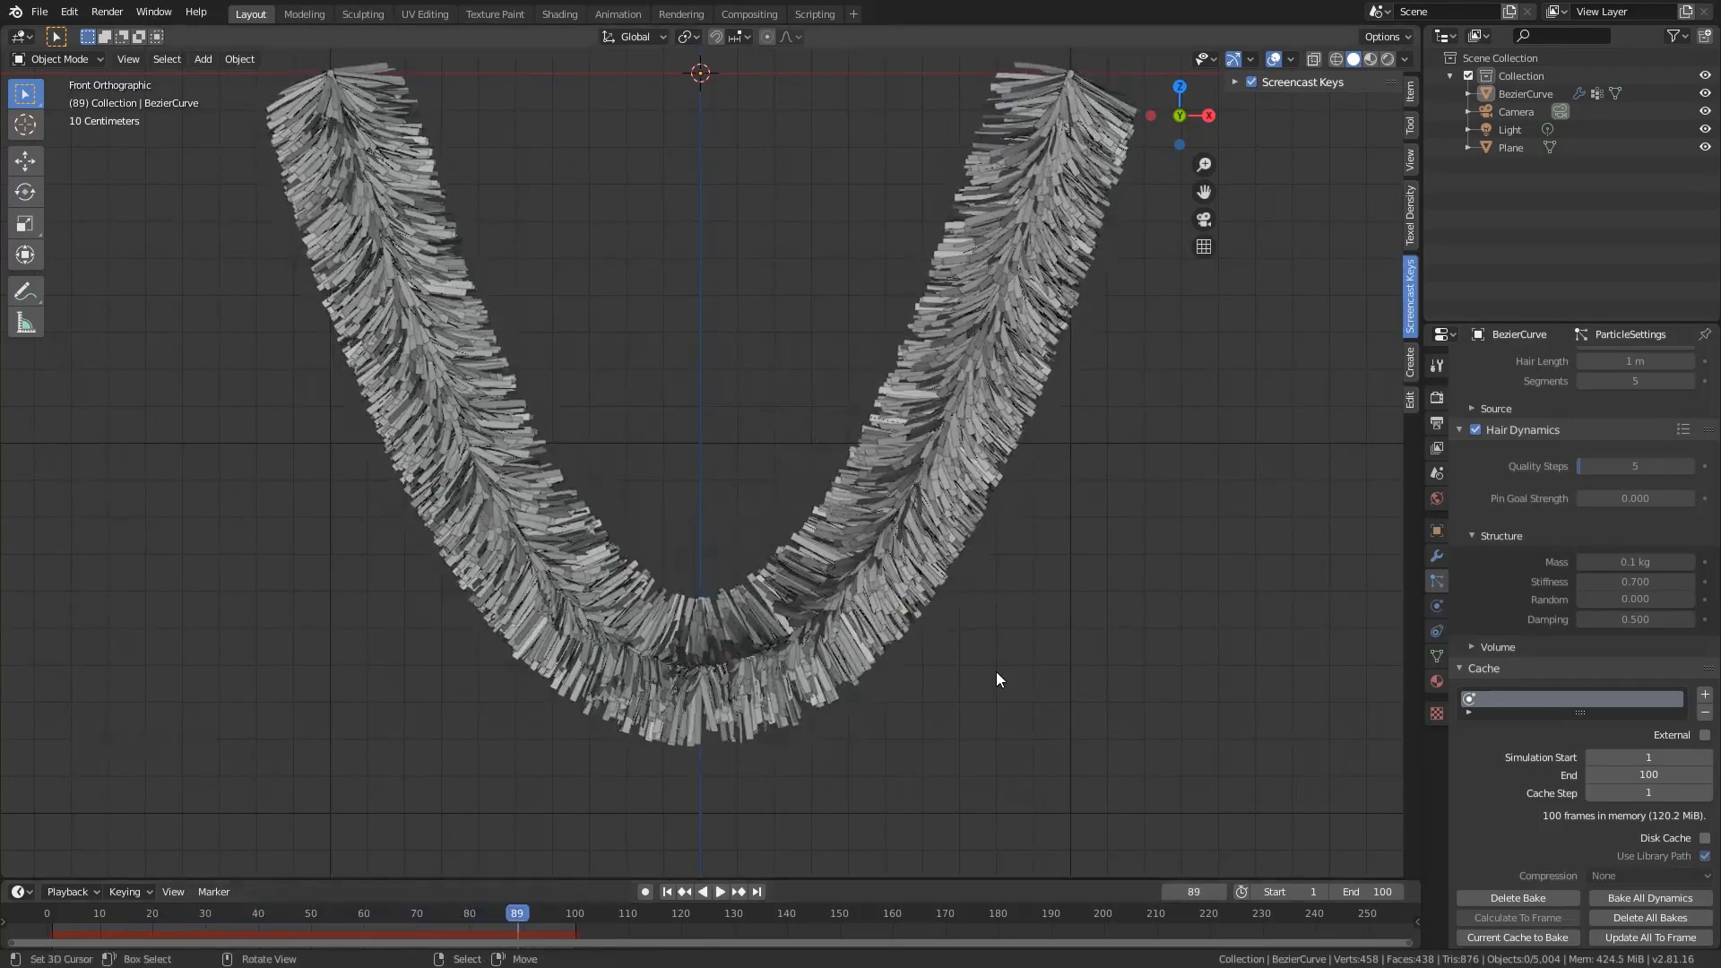
- Enlarge the timeline area and split it horizontally, making the lower part a Shader Editor
{"action": "left_click_drag", "start_coordinate": [870, 878], "coordinate": [865, 678]}
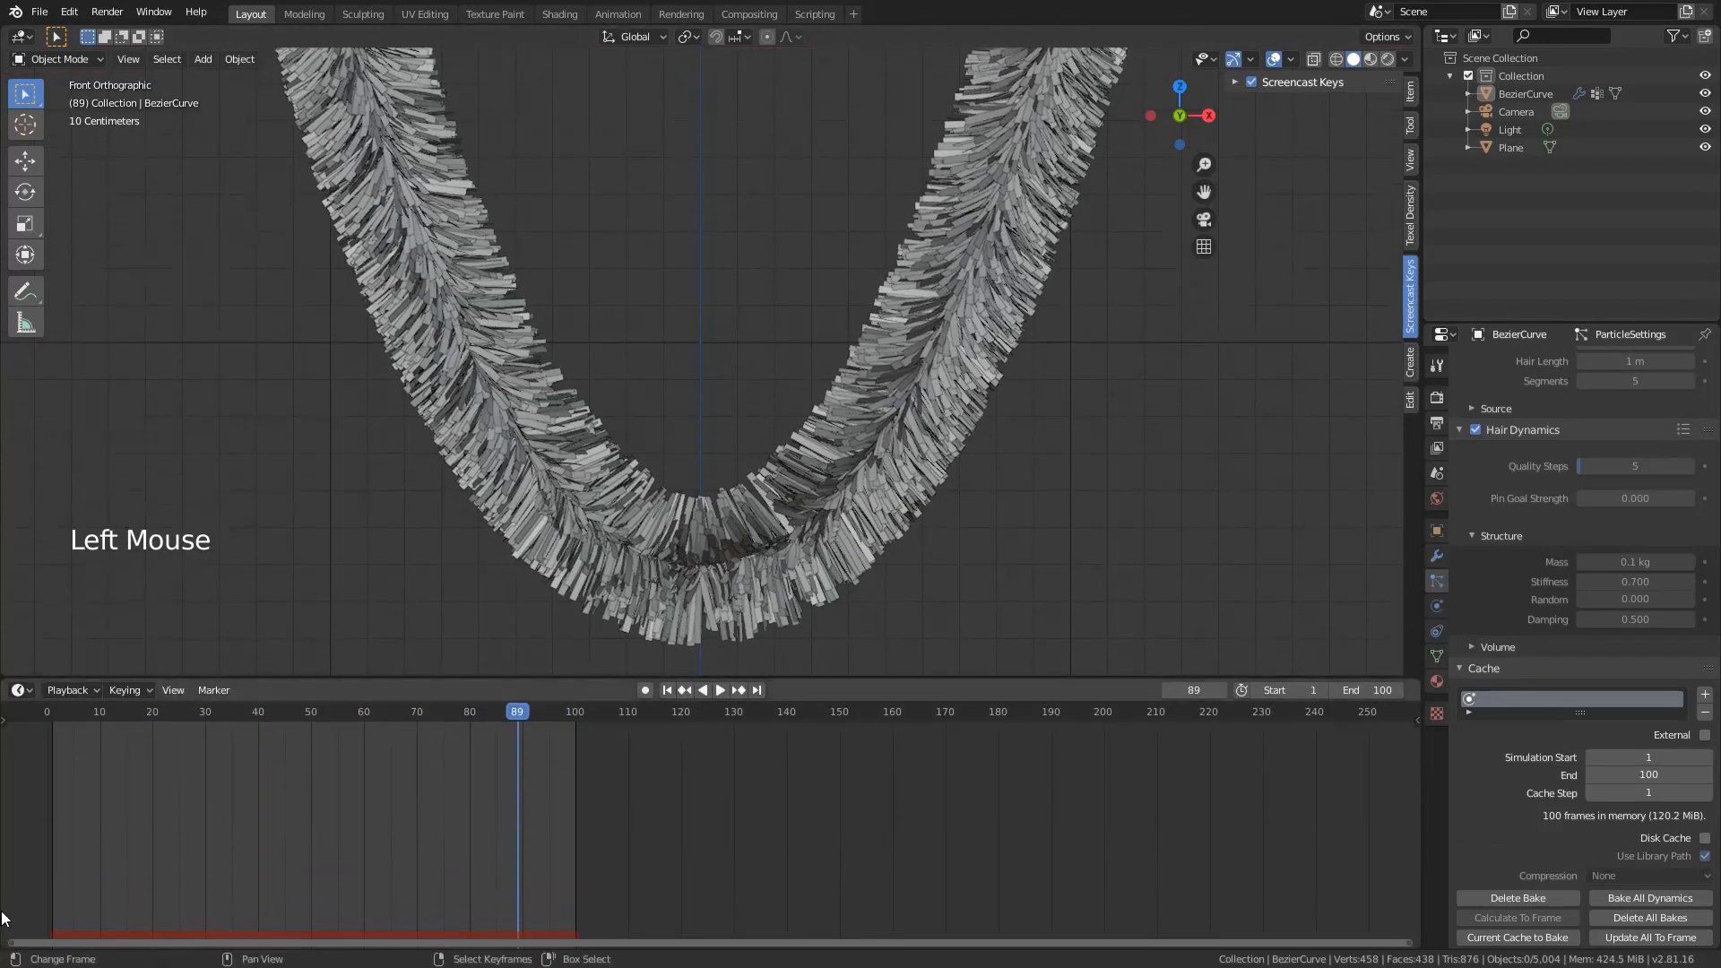
{"action": "left_click_drag", "start_coordinate": [27, 952], "coordinate": [22, 778]}
{"action": "left_click", "coordinate": [21, 779]}
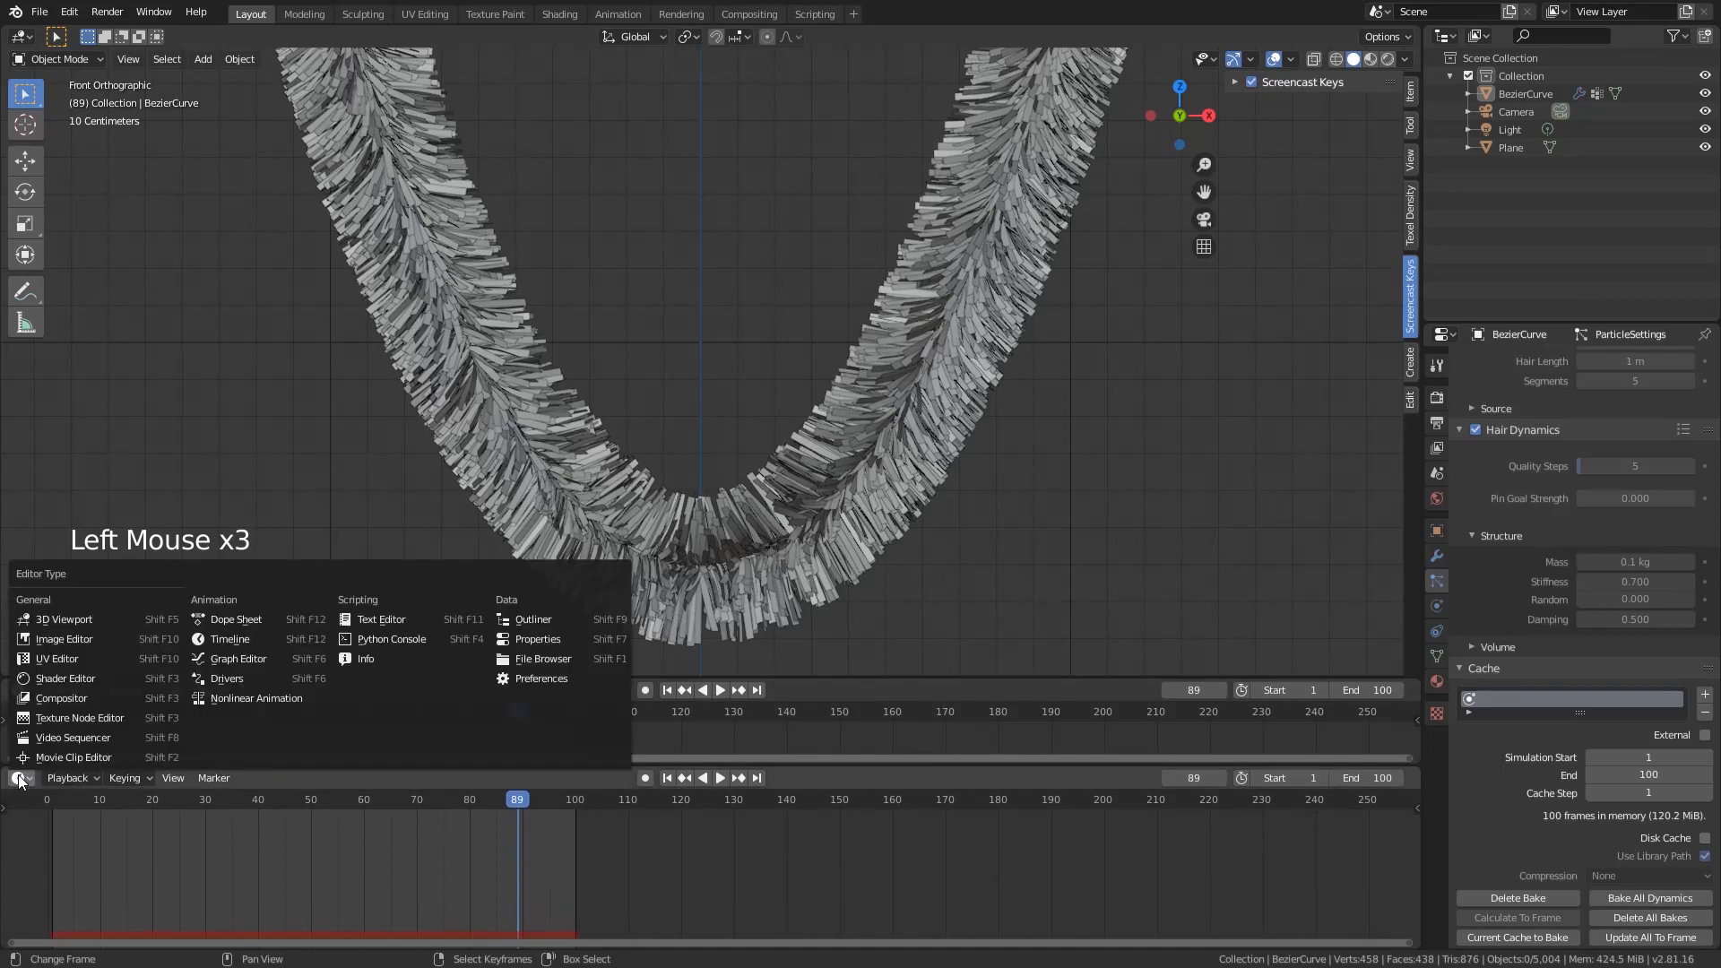
{"action": "left_click", "coordinate": [63, 683]}
- Select the source strip plane and give it a new material
{"action": "scroll", "coordinate": [792, 314], "scroll_direction": "down", "scroll_amount": 4}
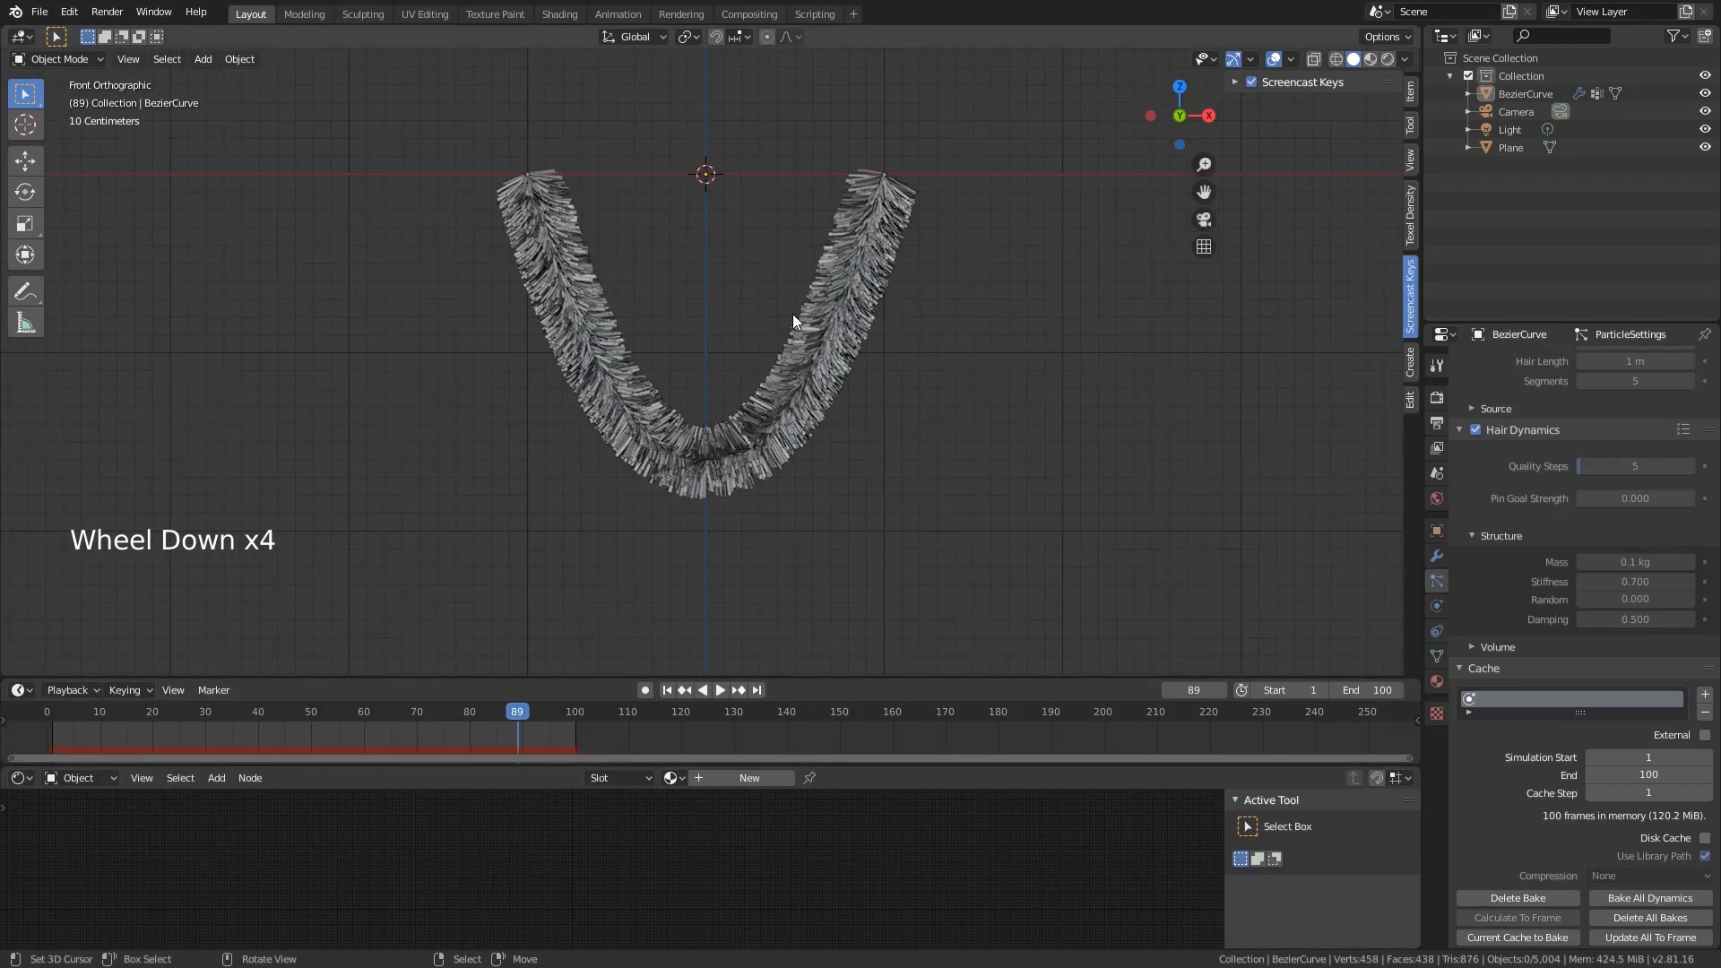
{"action": "middle_click_drag", "start_coordinate": [792, 314], "coordinate": [714, 583]}
{"action": "right_click", "coordinate": [708, 206]}
{"action": "right_click", "coordinate": [719, 177]}
{"action": "right_click", "coordinate": [679, 208]}
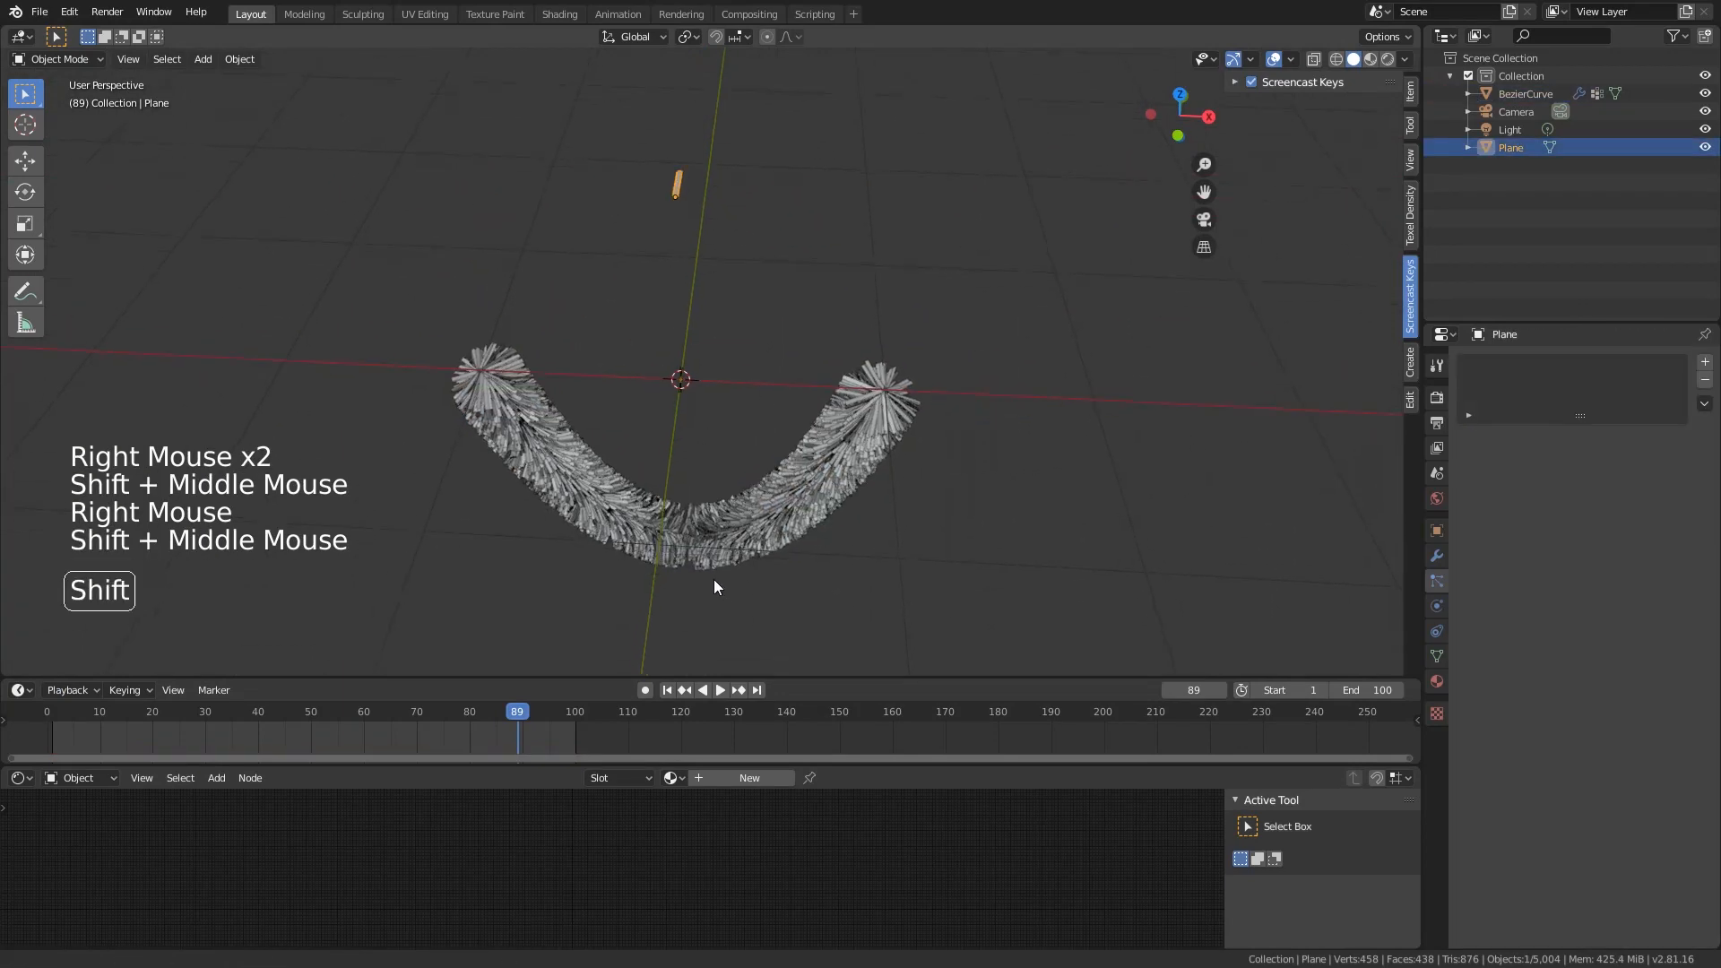
{"action": "scroll", "coordinate": [730, 612], "scroll_direction": "up", "scroll_amount": 3}
{"action": "scroll", "coordinate": [729, 609], "scroll_direction": "up", "scroll_amount": 1}
{"action": "left_click", "coordinate": [744, 778]}
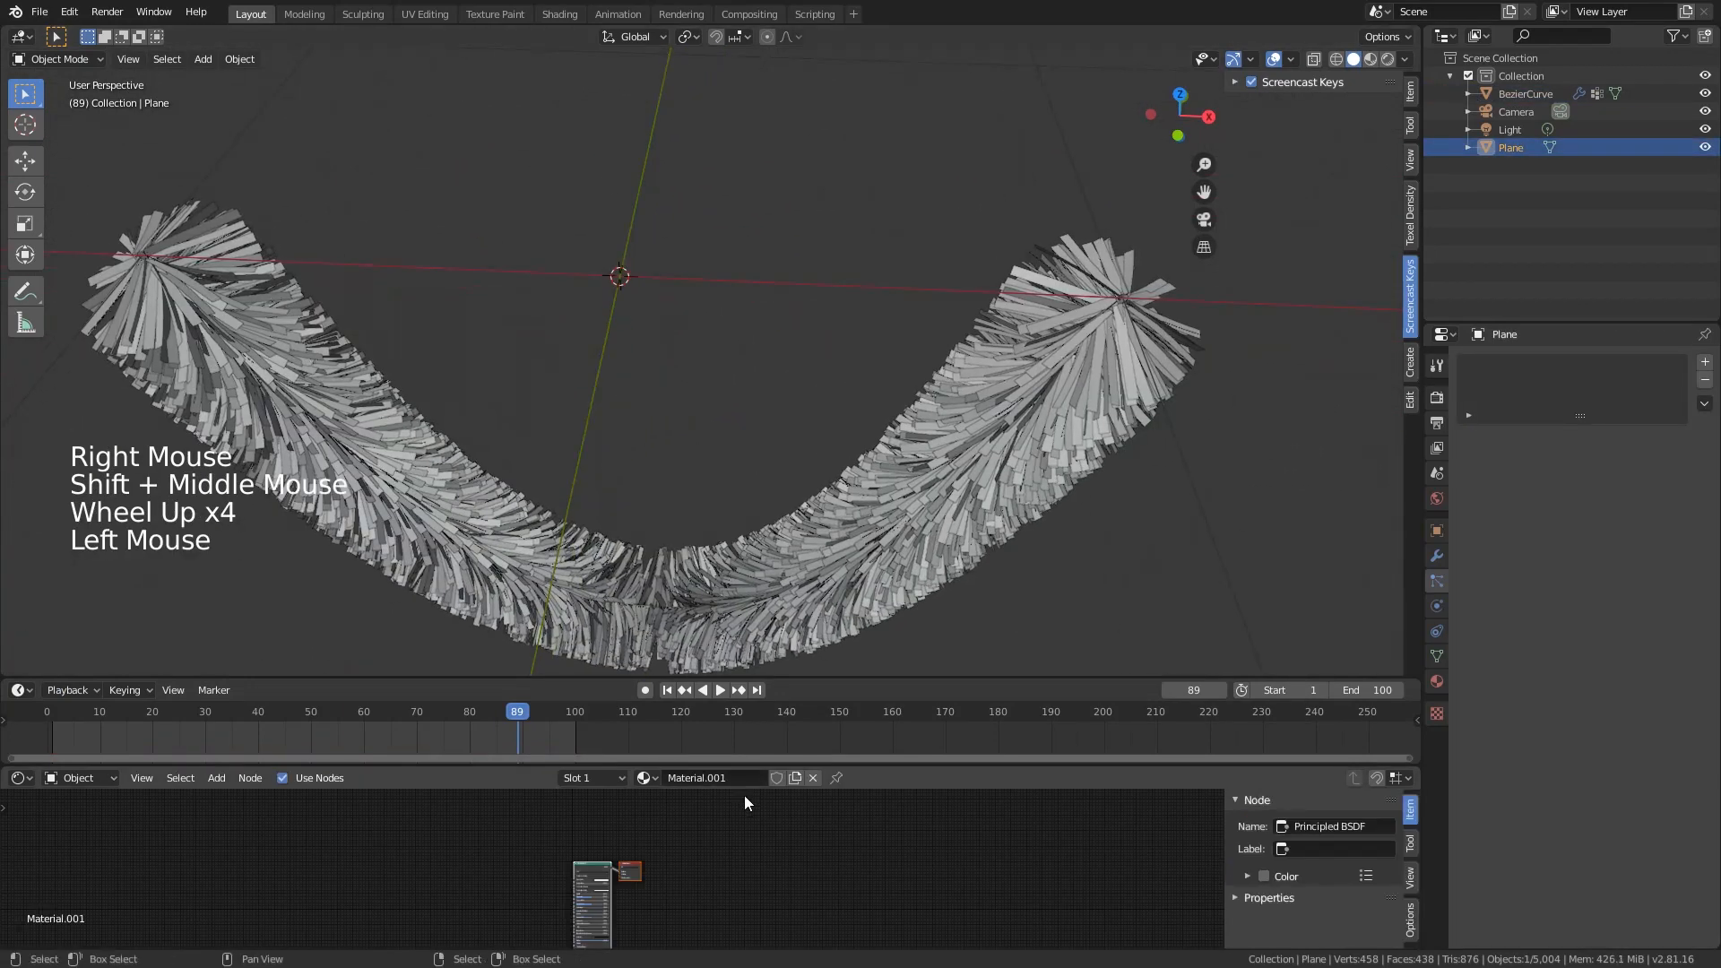
- Set the strip material's Base Color to a golden yellow with hue 0.117 and saturation 0.572
{"action": "scroll", "coordinate": [614, 854], "scroll_direction": "up", "scroll_amount": 19}
{"action": "middle_click_drag", "start_coordinate": [610, 854], "coordinate": [647, 902]}
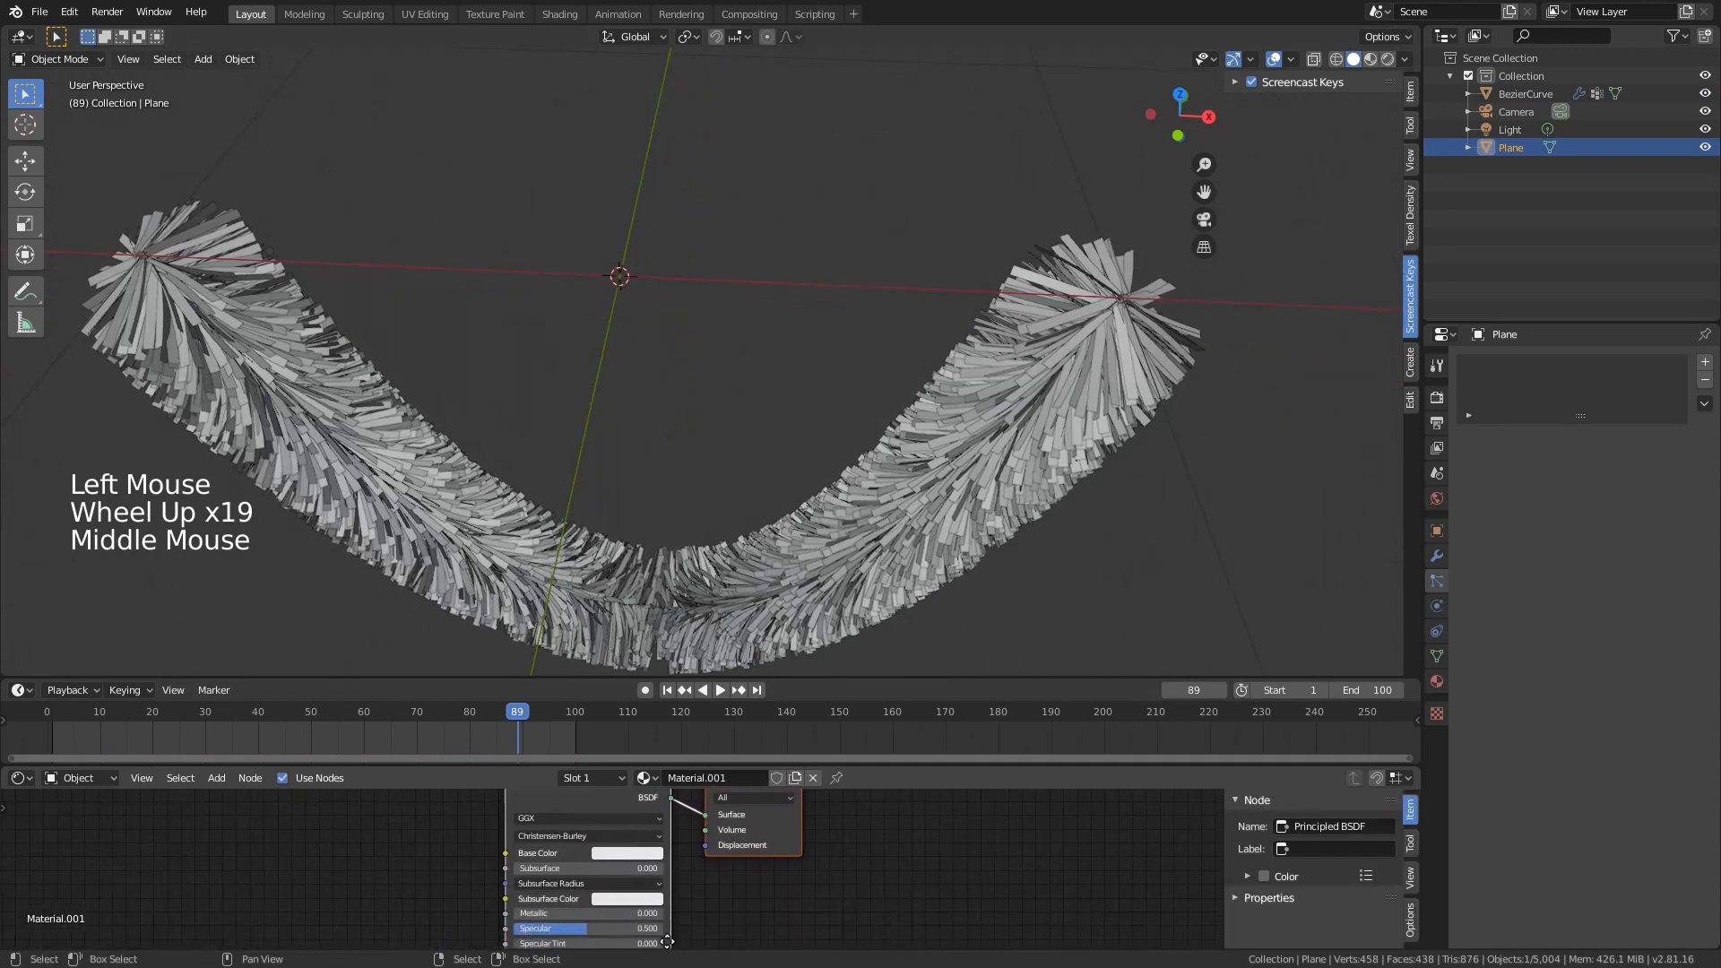
{"action": "scroll", "coordinate": [647, 904], "scroll_direction": "up", "scroll_amount": 3}
{"action": "left_click", "coordinate": [638, 834]}
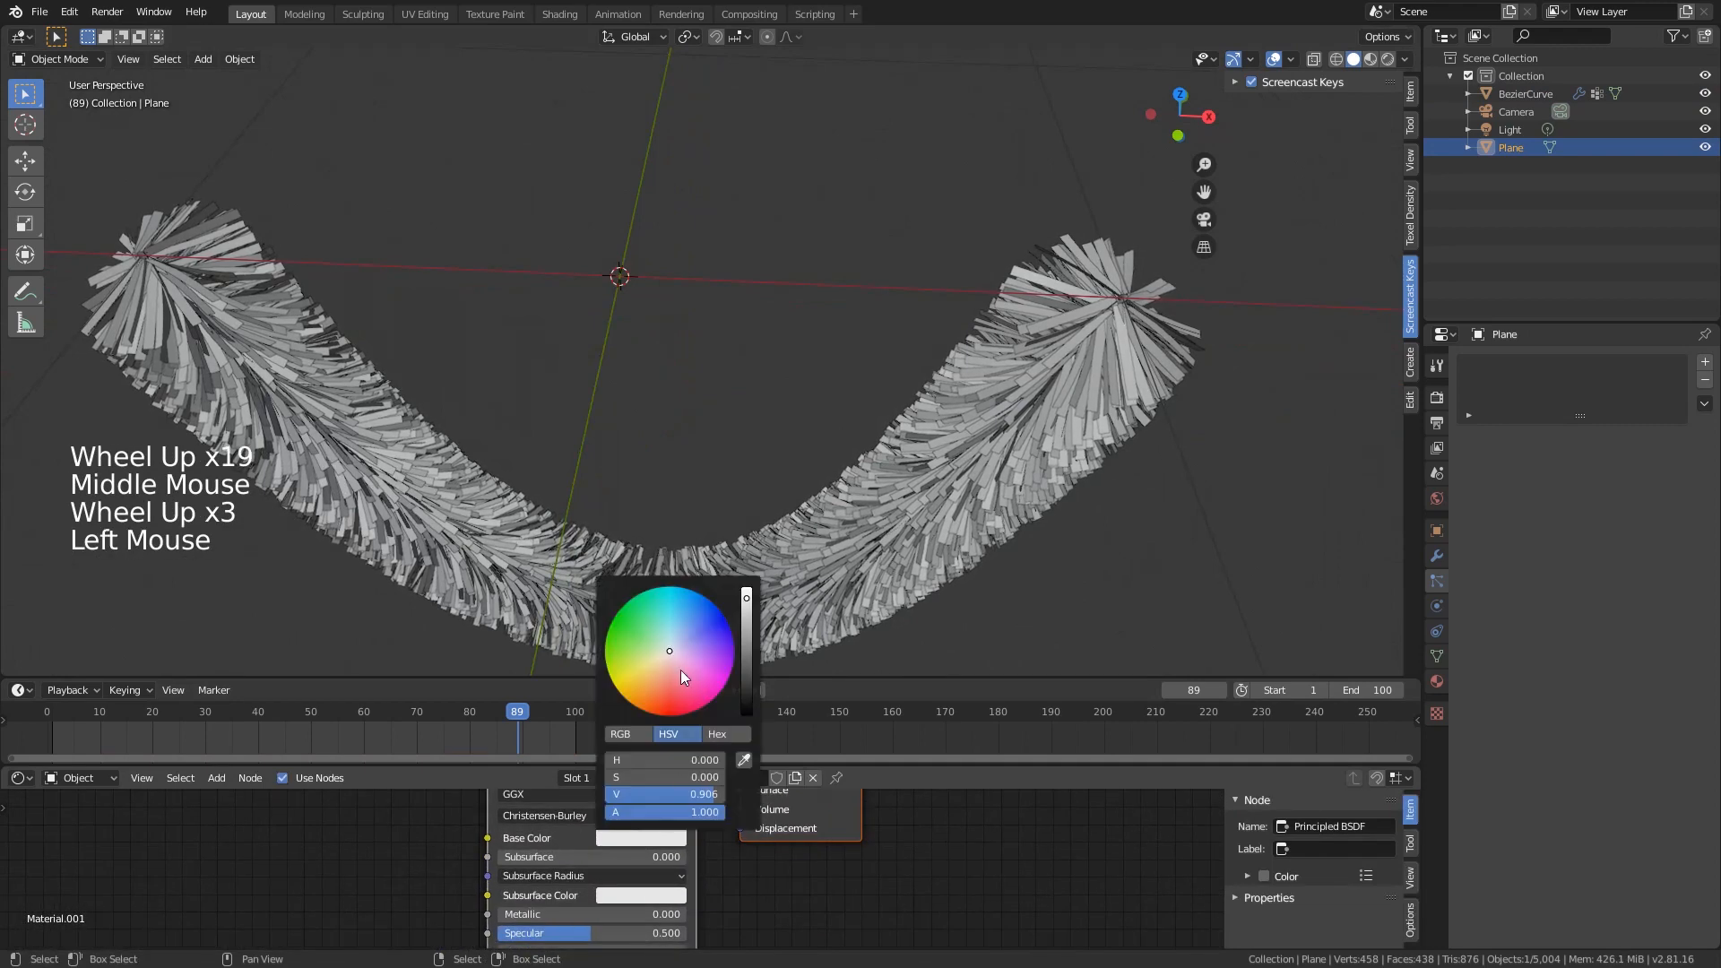
{"action": "left_click_drag", "start_coordinate": [681, 671], "coordinate": [647, 669]}
{"action": "left_click_drag", "start_coordinate": [644, 673], "coordinate": [646, 679]}
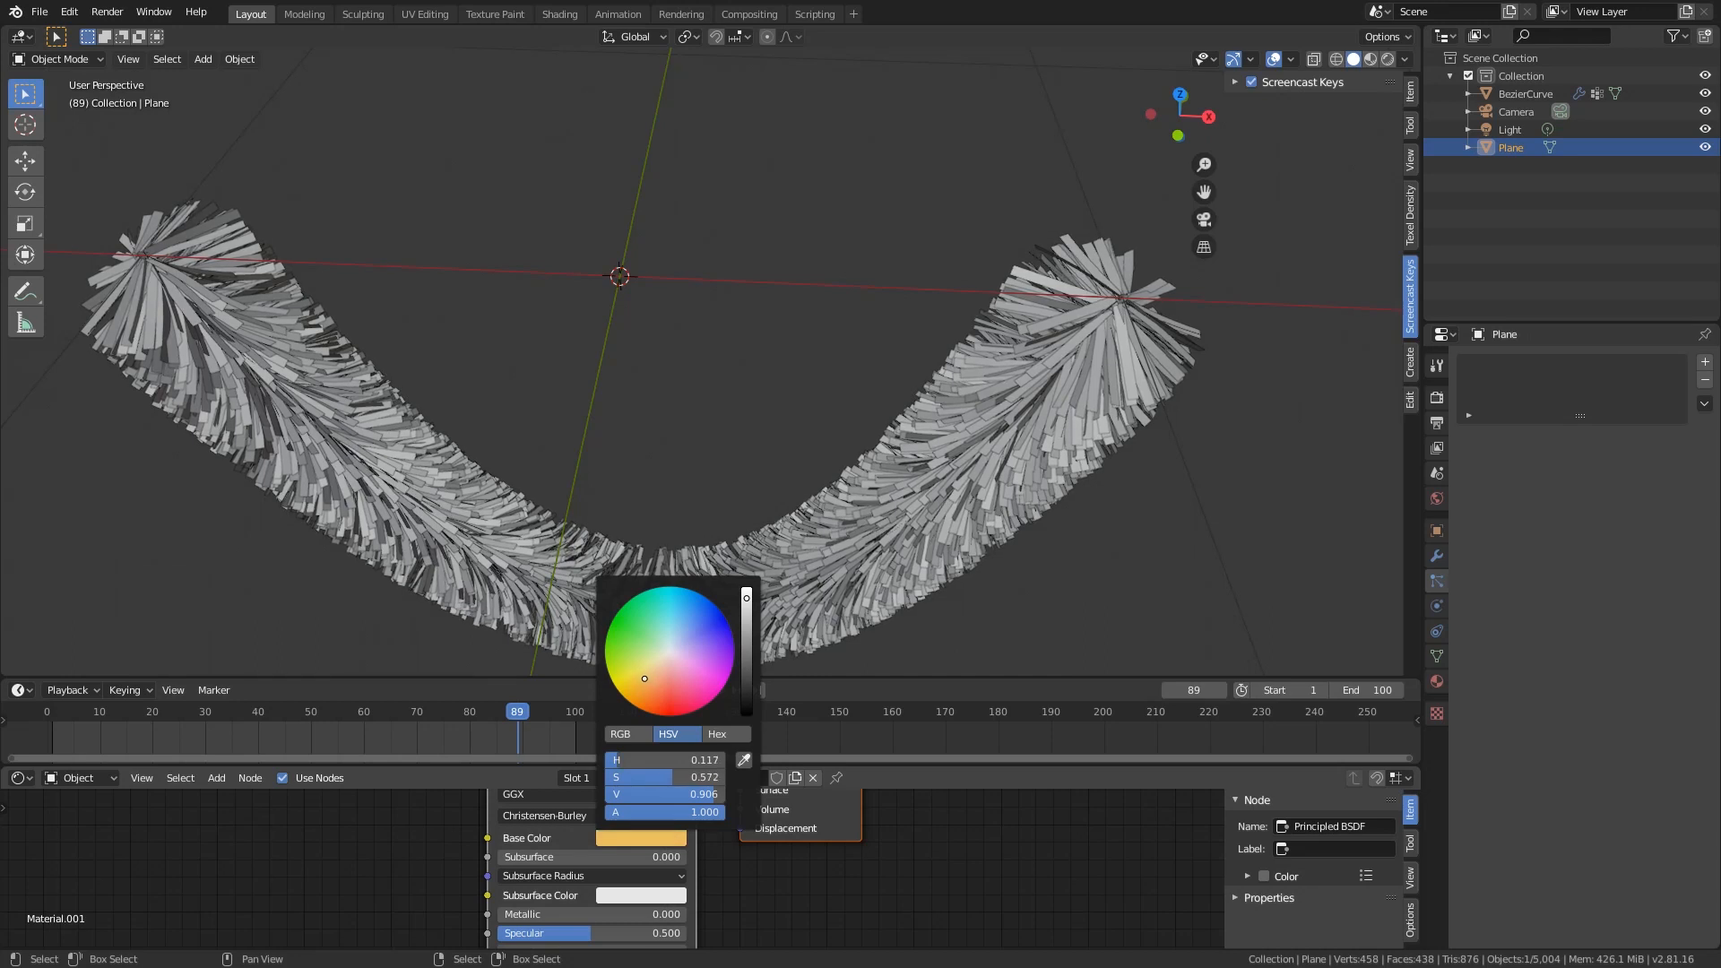
- Set the golden strip material's Metallic to 1.000 and its Roughness to 0.1
{"action": "left_click_drag", "start_coordinate": [645, 679], "coordinate": [645, 679]}
{"action": "left_click", "coordinate": [755, 879]}
{"action": "middle_click_drag", "start_coordinate": [755, 880], "coordinate": [773, 791]}
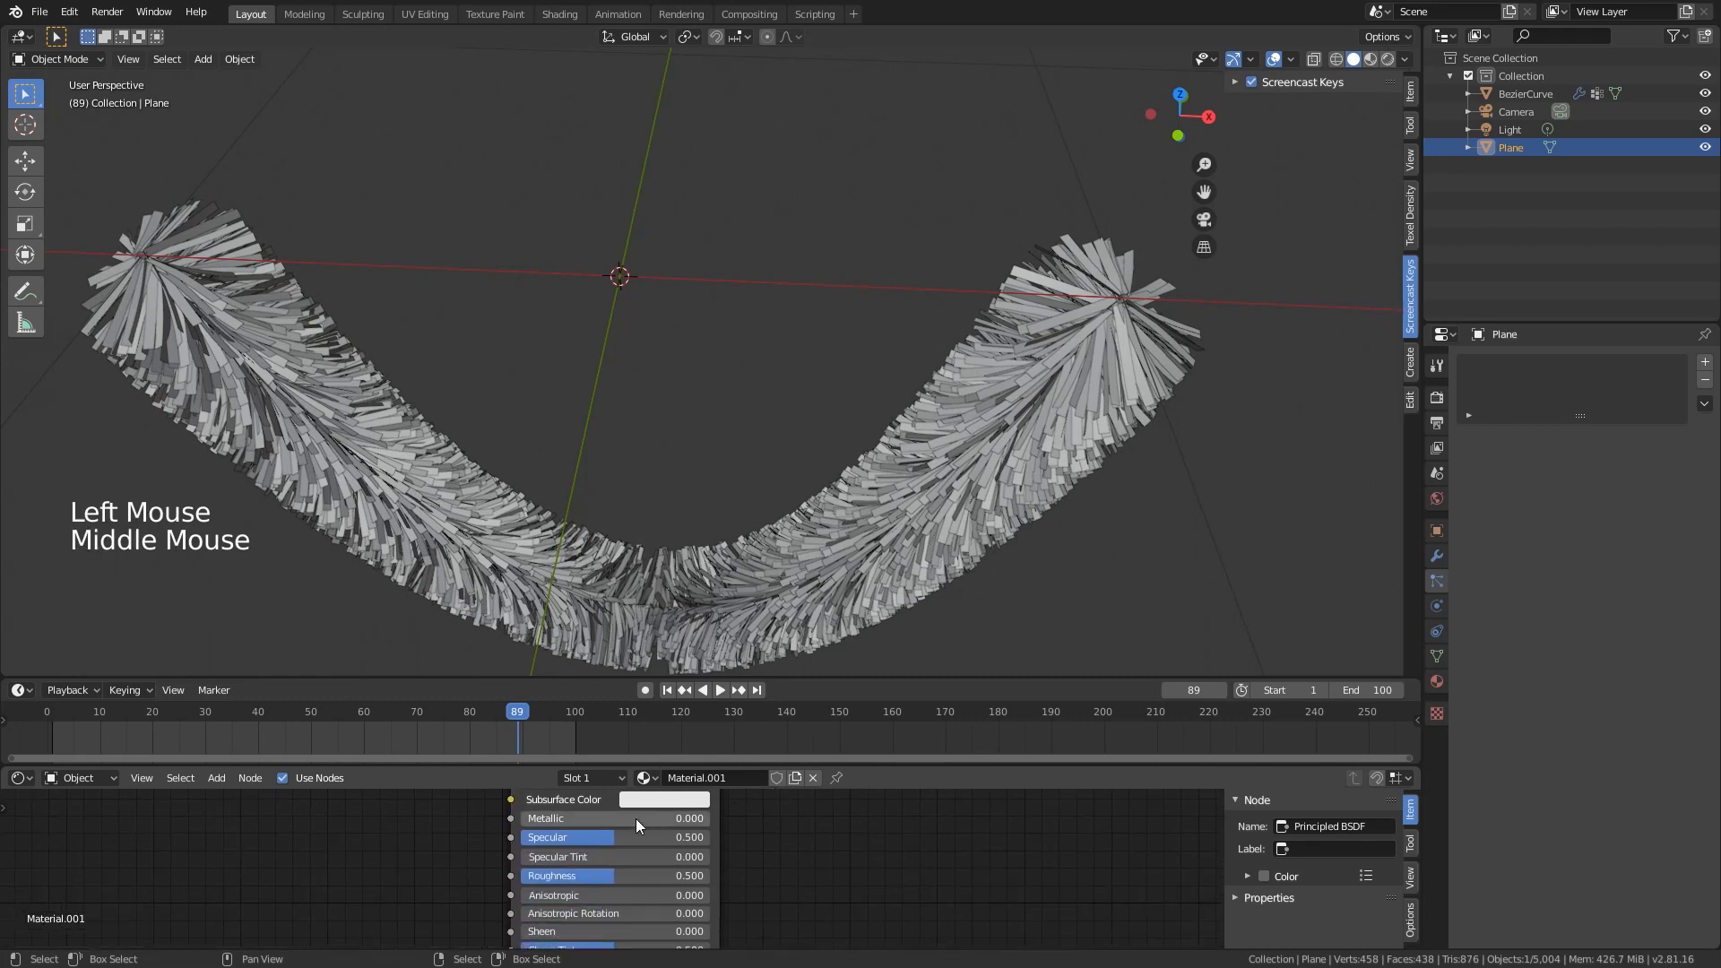
{"action": "left_click_drag", "start_coordinate": [637, 819], "coordinate": [705, 824]}
{"action": "double_click", "coordinate": [627, 879]}
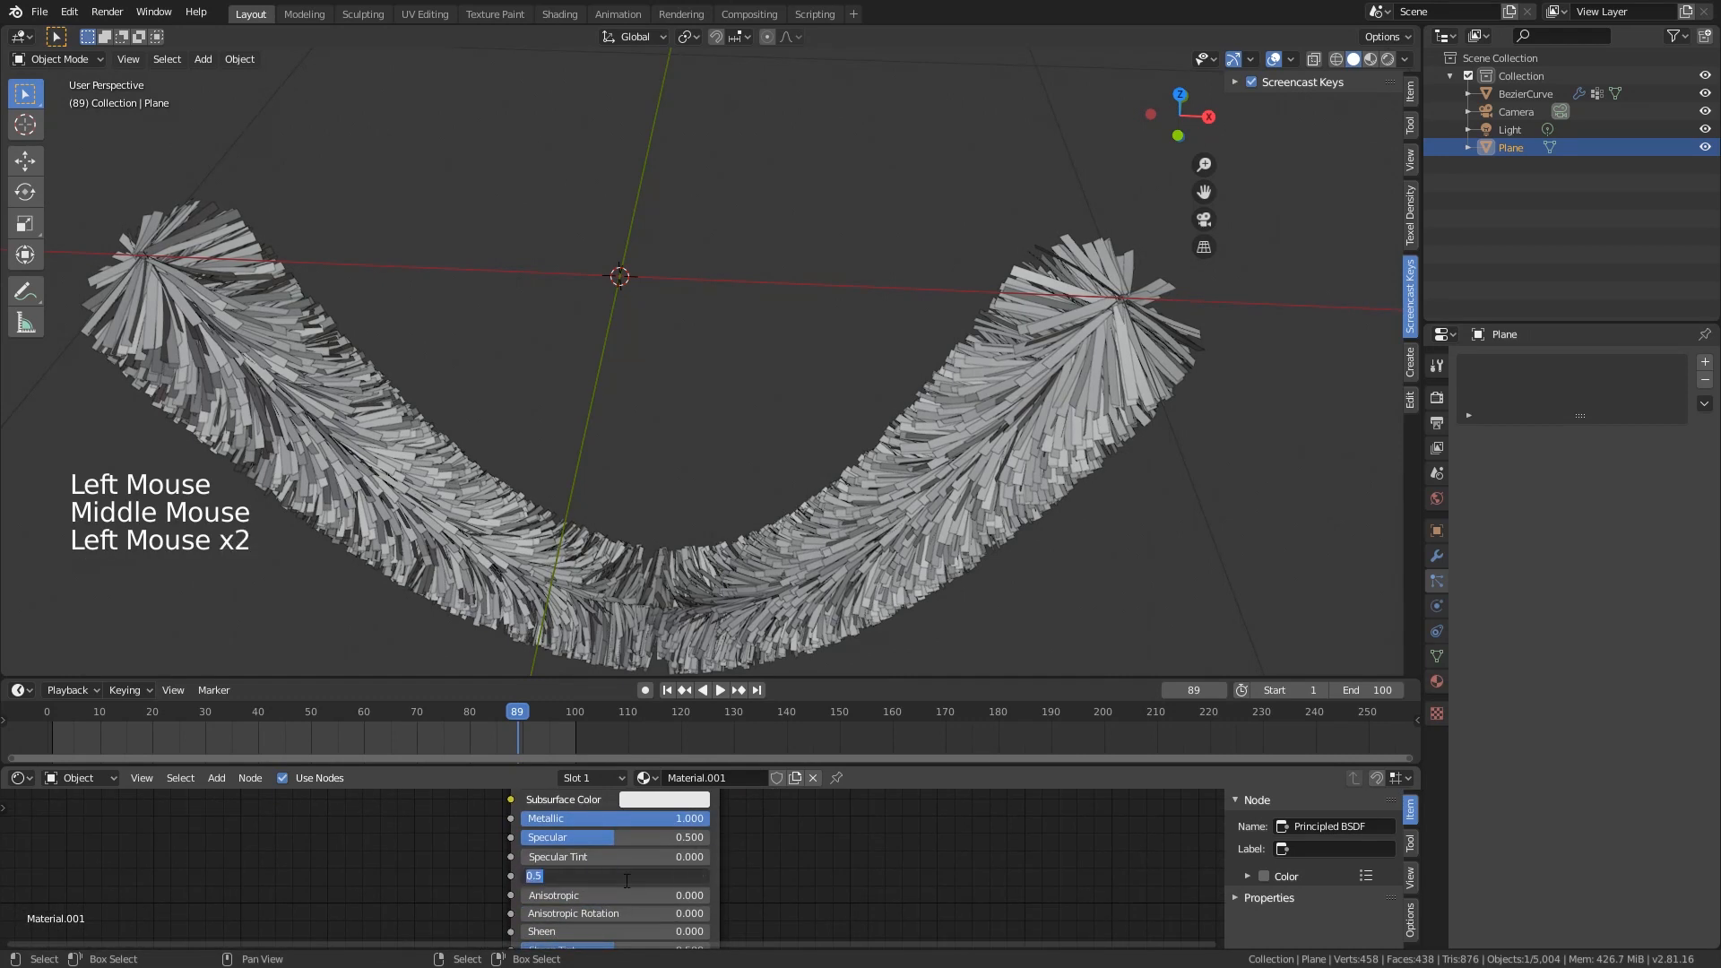
{"action": "type", "text": "0.1"}
{"action": "key", "text": "Return"}
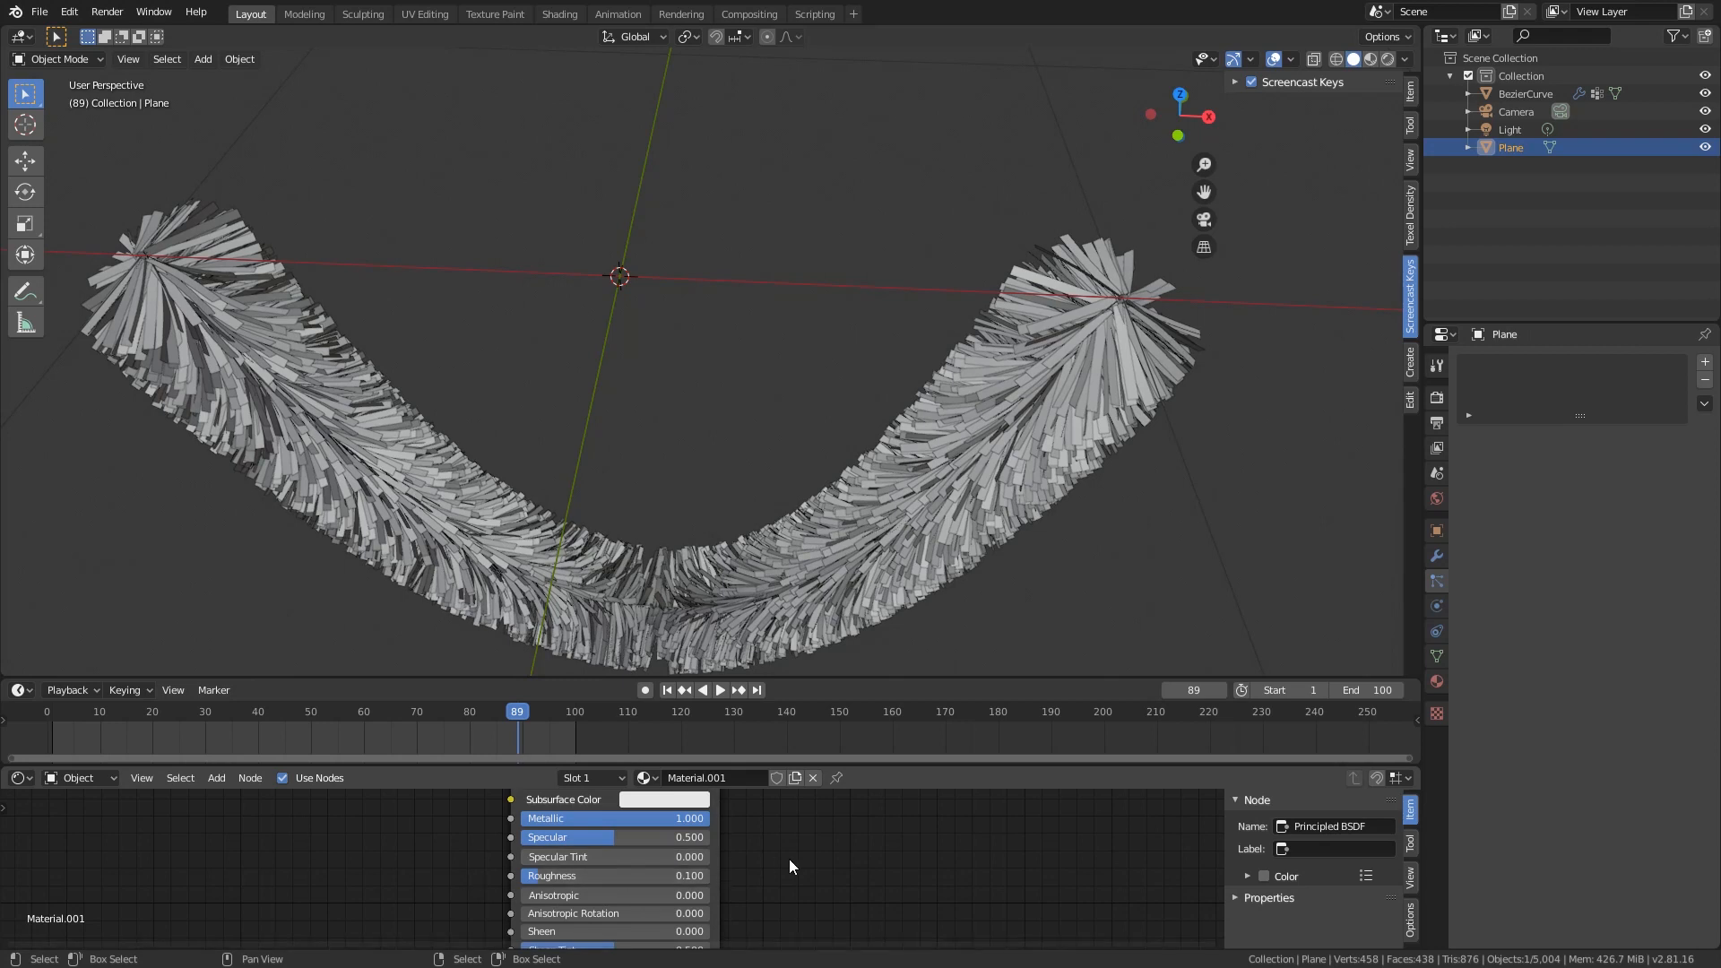
{"action": "middle_click_drag", "start_coordinate": [656, 875], "coordinate": [830, 902]}
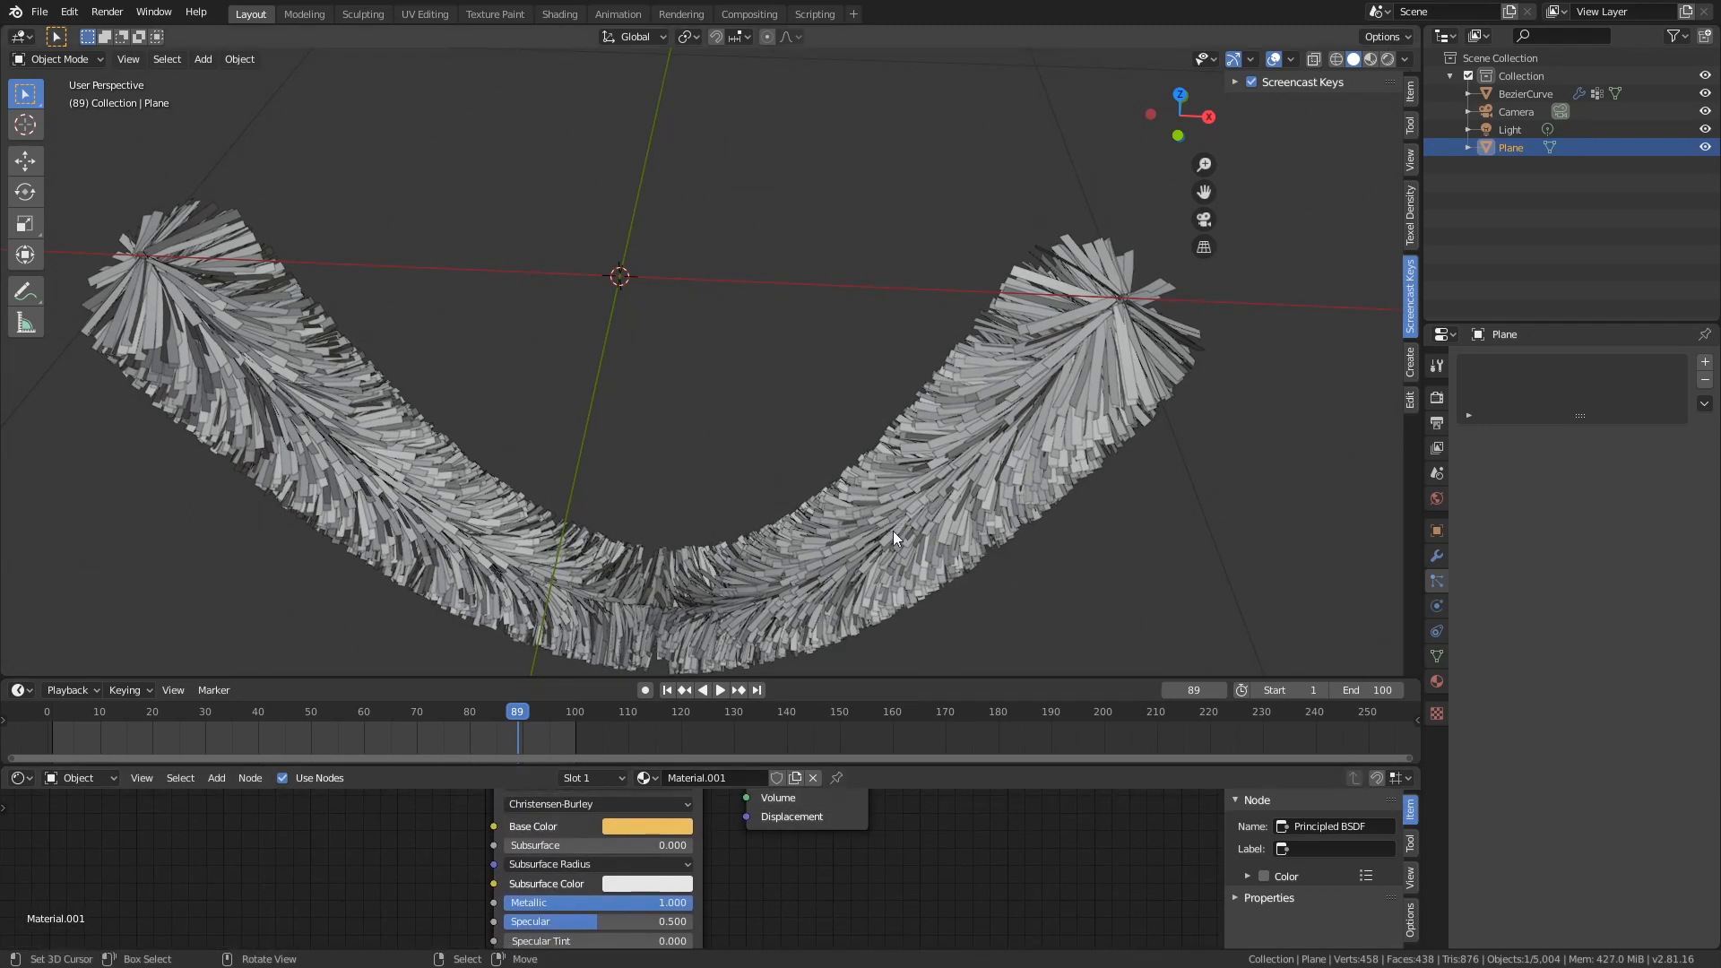
- Rename the strip's material as gold
{"action": "triple_click", "coordinate": [717, 776]}
{"action": "left_click", "coordinate": [717, 776]}
{"action": "type", "text": "g"}
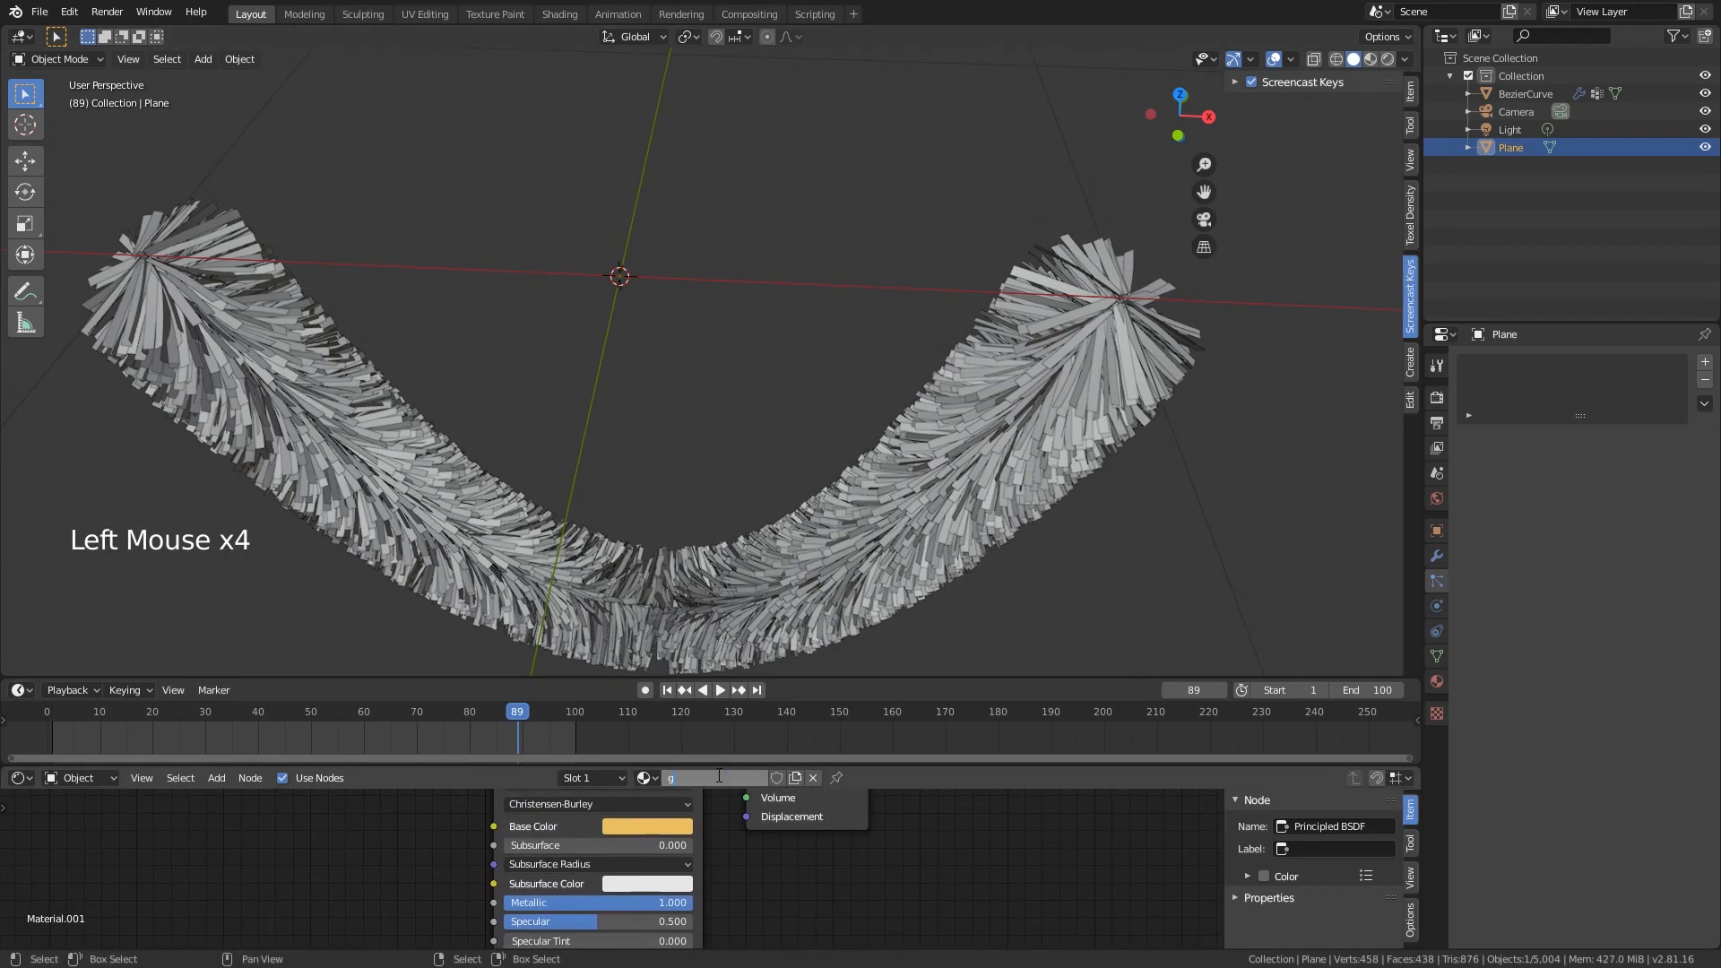
{"action": "type", "text": "old"}
{"action": "key", "text": "Return"}
- Select the BezierCurve garland and assign the existing gold material to it
{"action": "right_click", "coordinate": [1112, 305]}
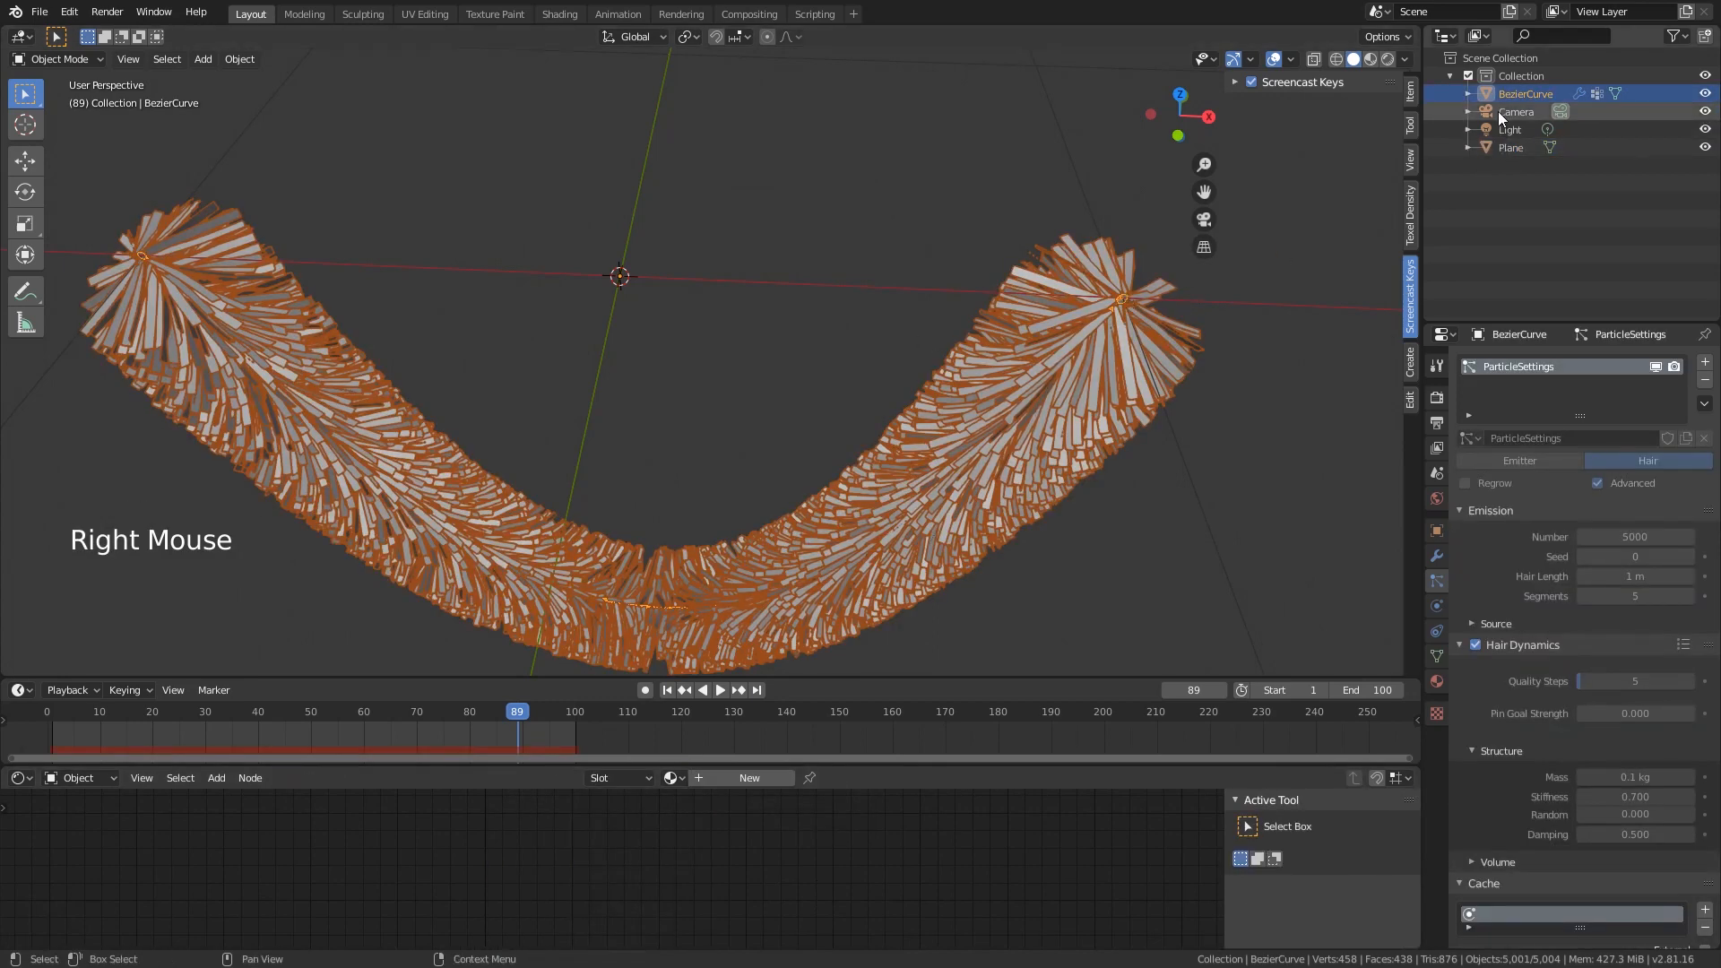
{"action": "left_click", "coordinate": [672, 779]}
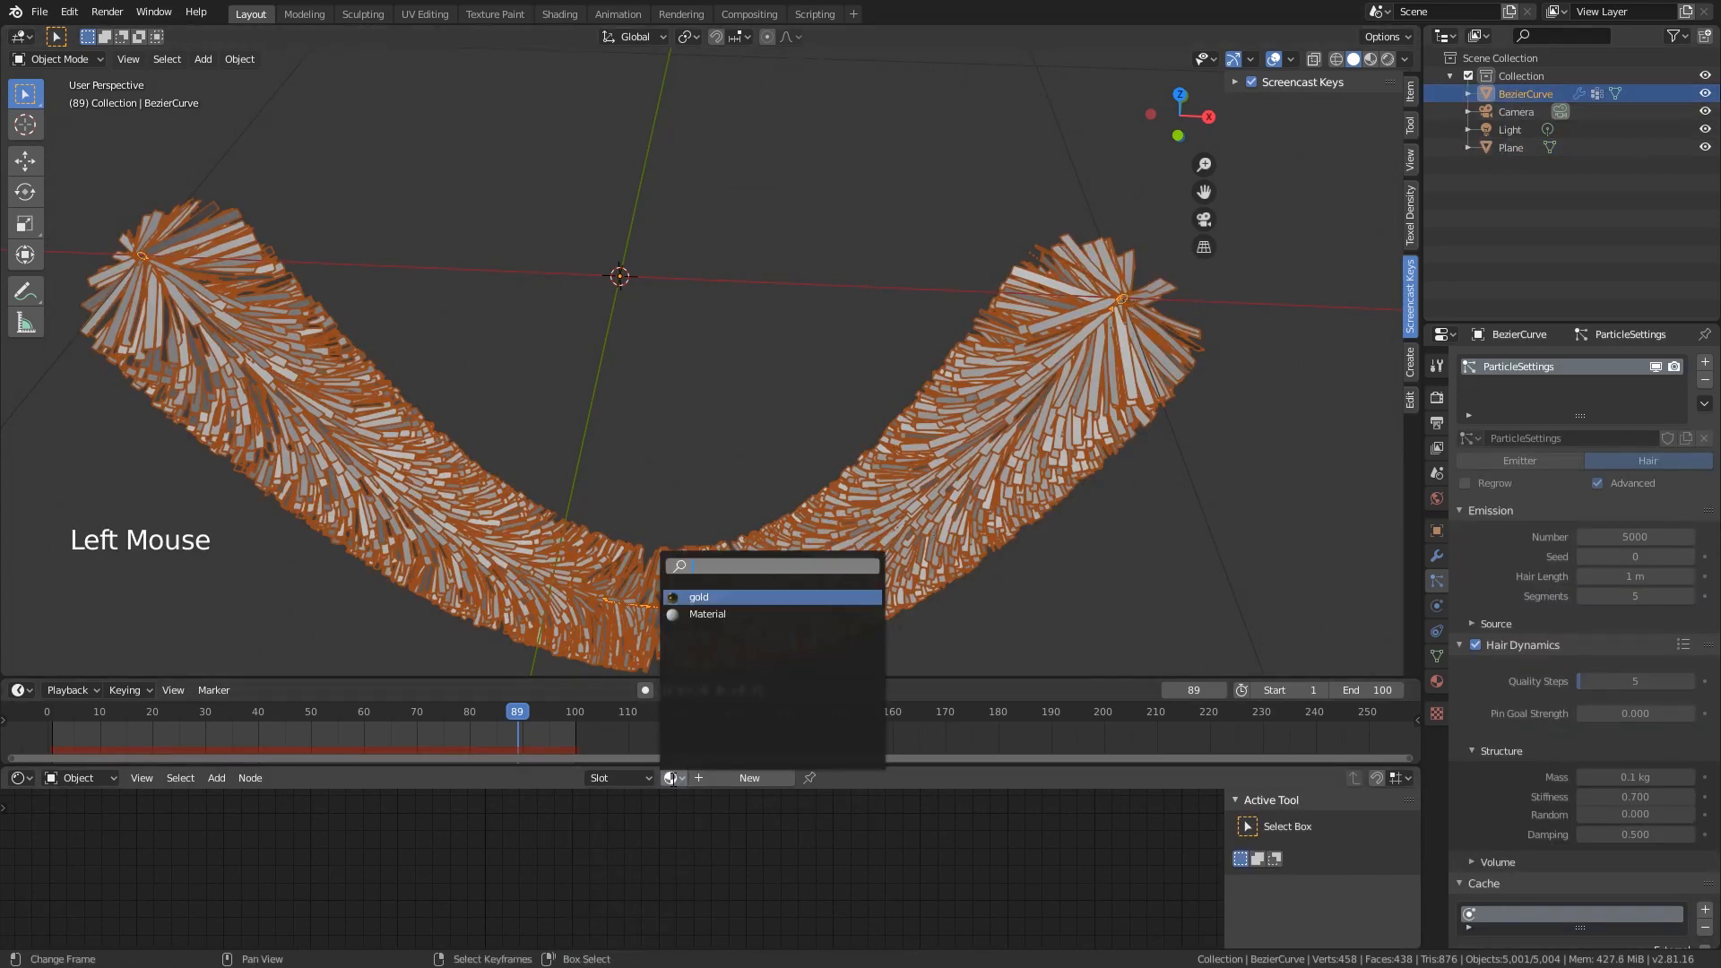
{"action": "left_click", "coordinate": [765, 597]}
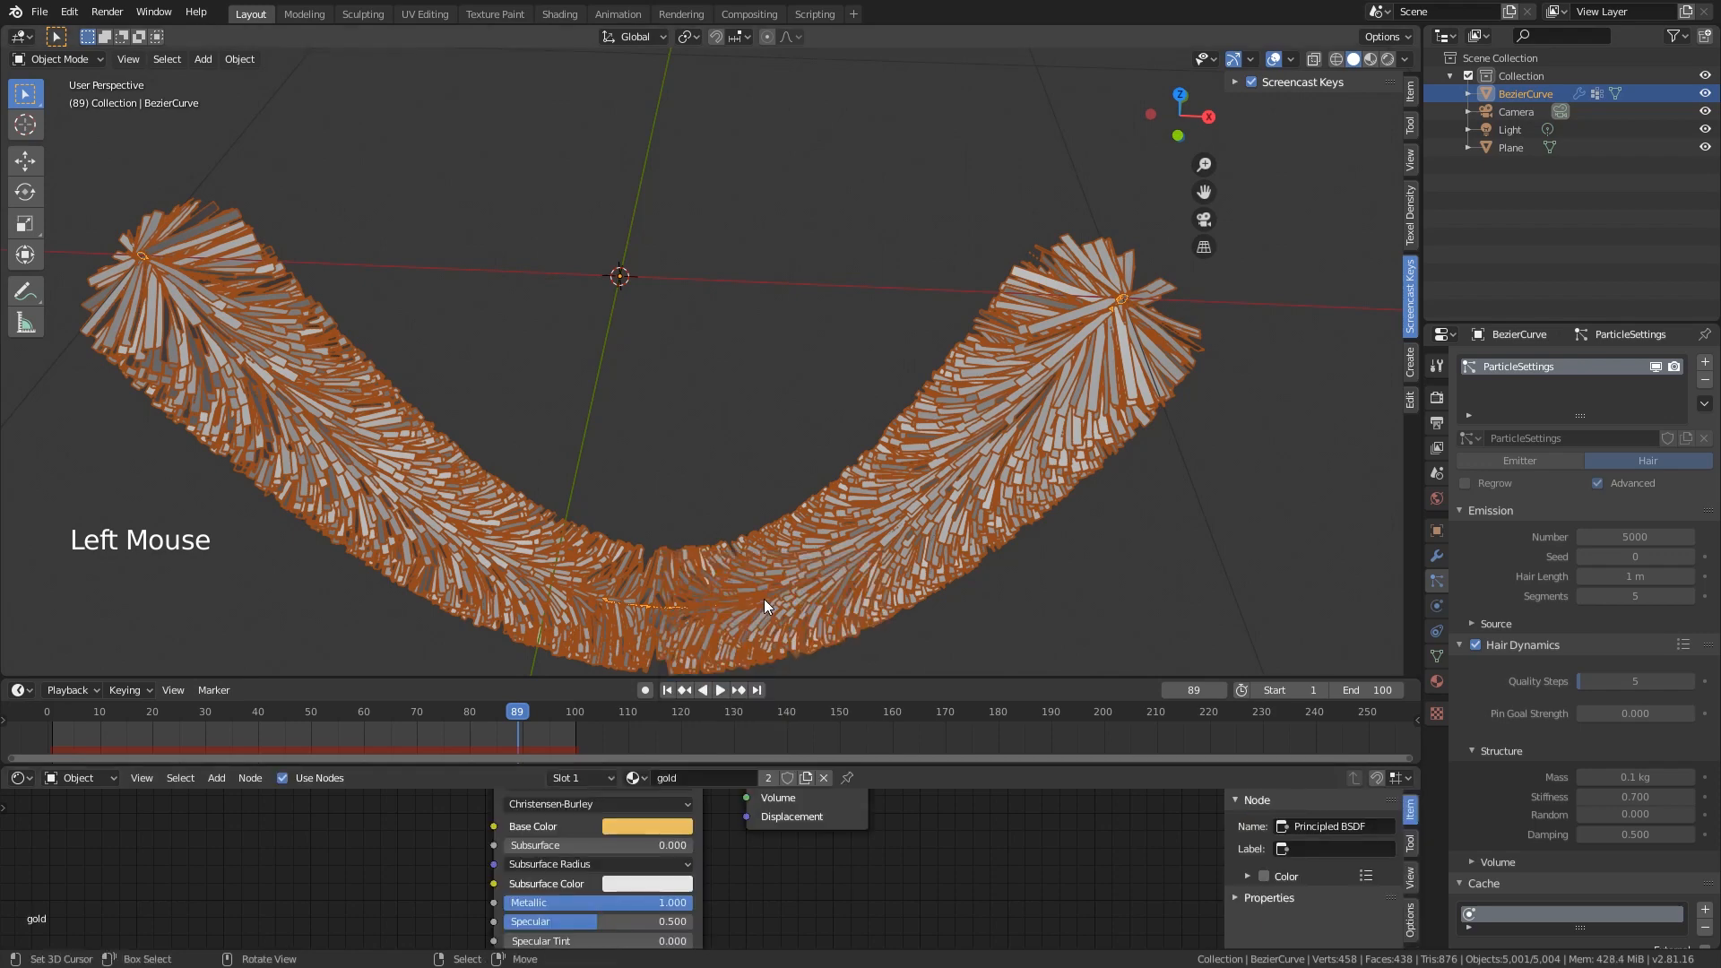
- Look through the camera, select it and enable Lock Camera to View
{"action": "middle_click_drag", "start_coordinate": [868, 536], "coordinate": [884, 465]}
{"action": "scroll", "coordinate": [893, 468], "scroll_direction": "down", "scroll_amount": 7}
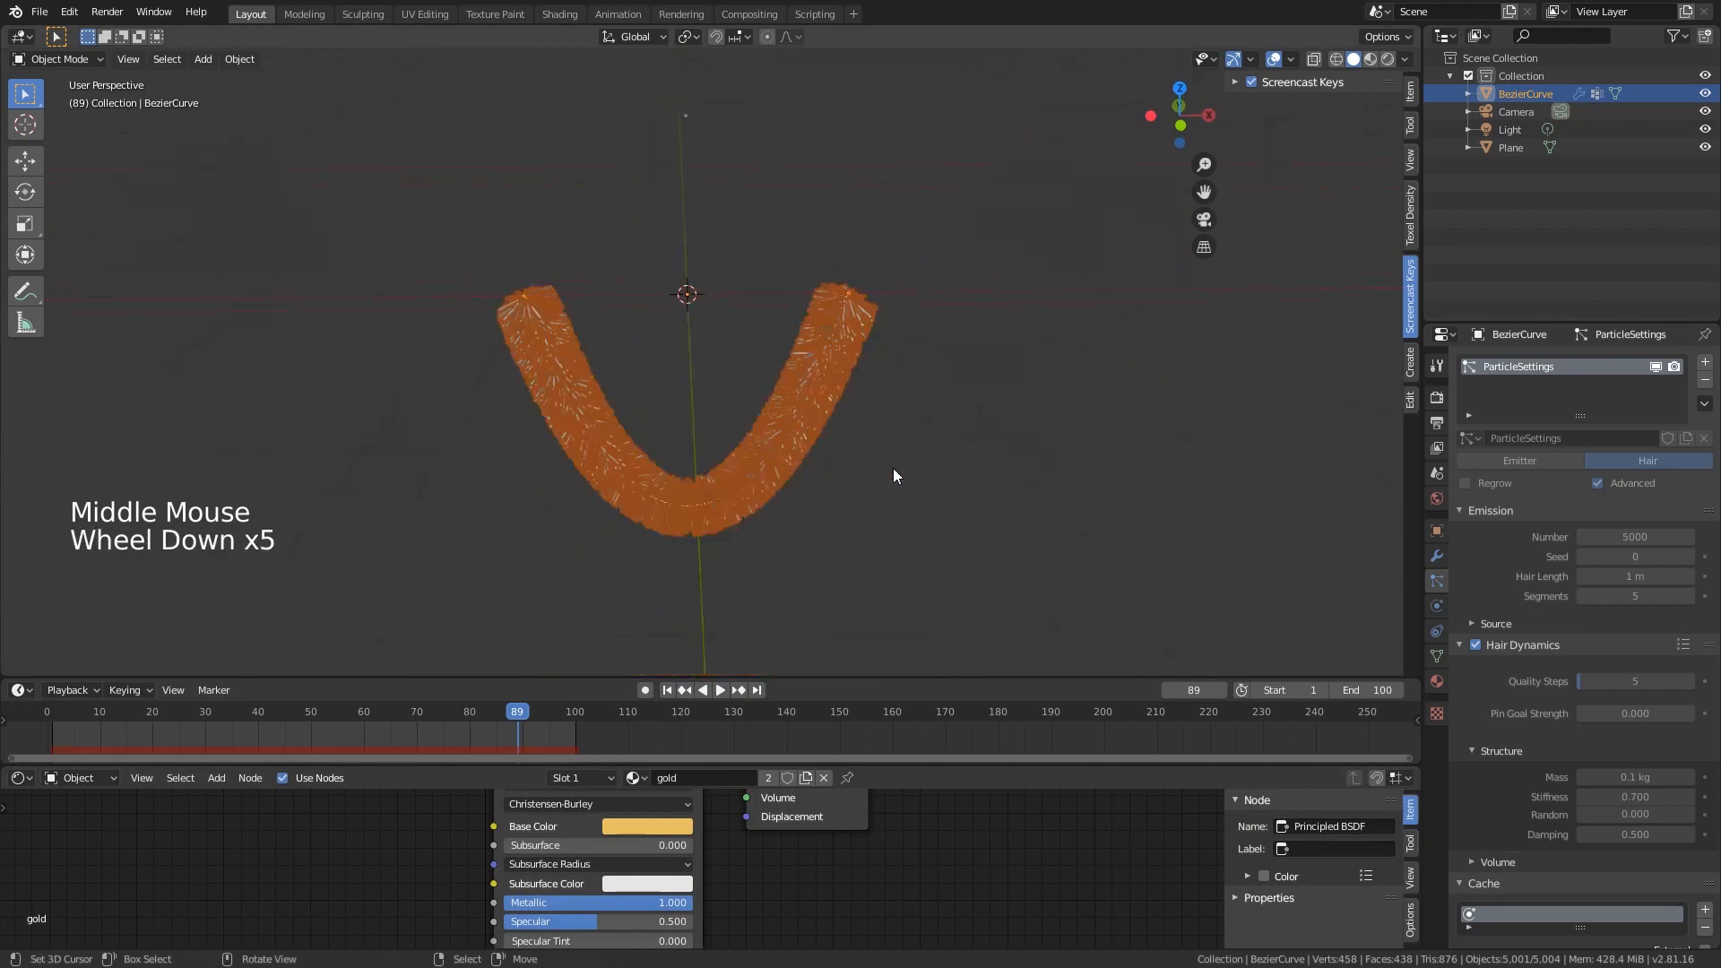
{"action": "middle_click_drag", "start_coordinate": [780, 467], "coordinate": [841, 473]}
{"action": "scroll", "coordinate": [900, 493], "scroll_direction": "down", "scroll_amount": 2}
{"action": "key", "text": "KP_0"}
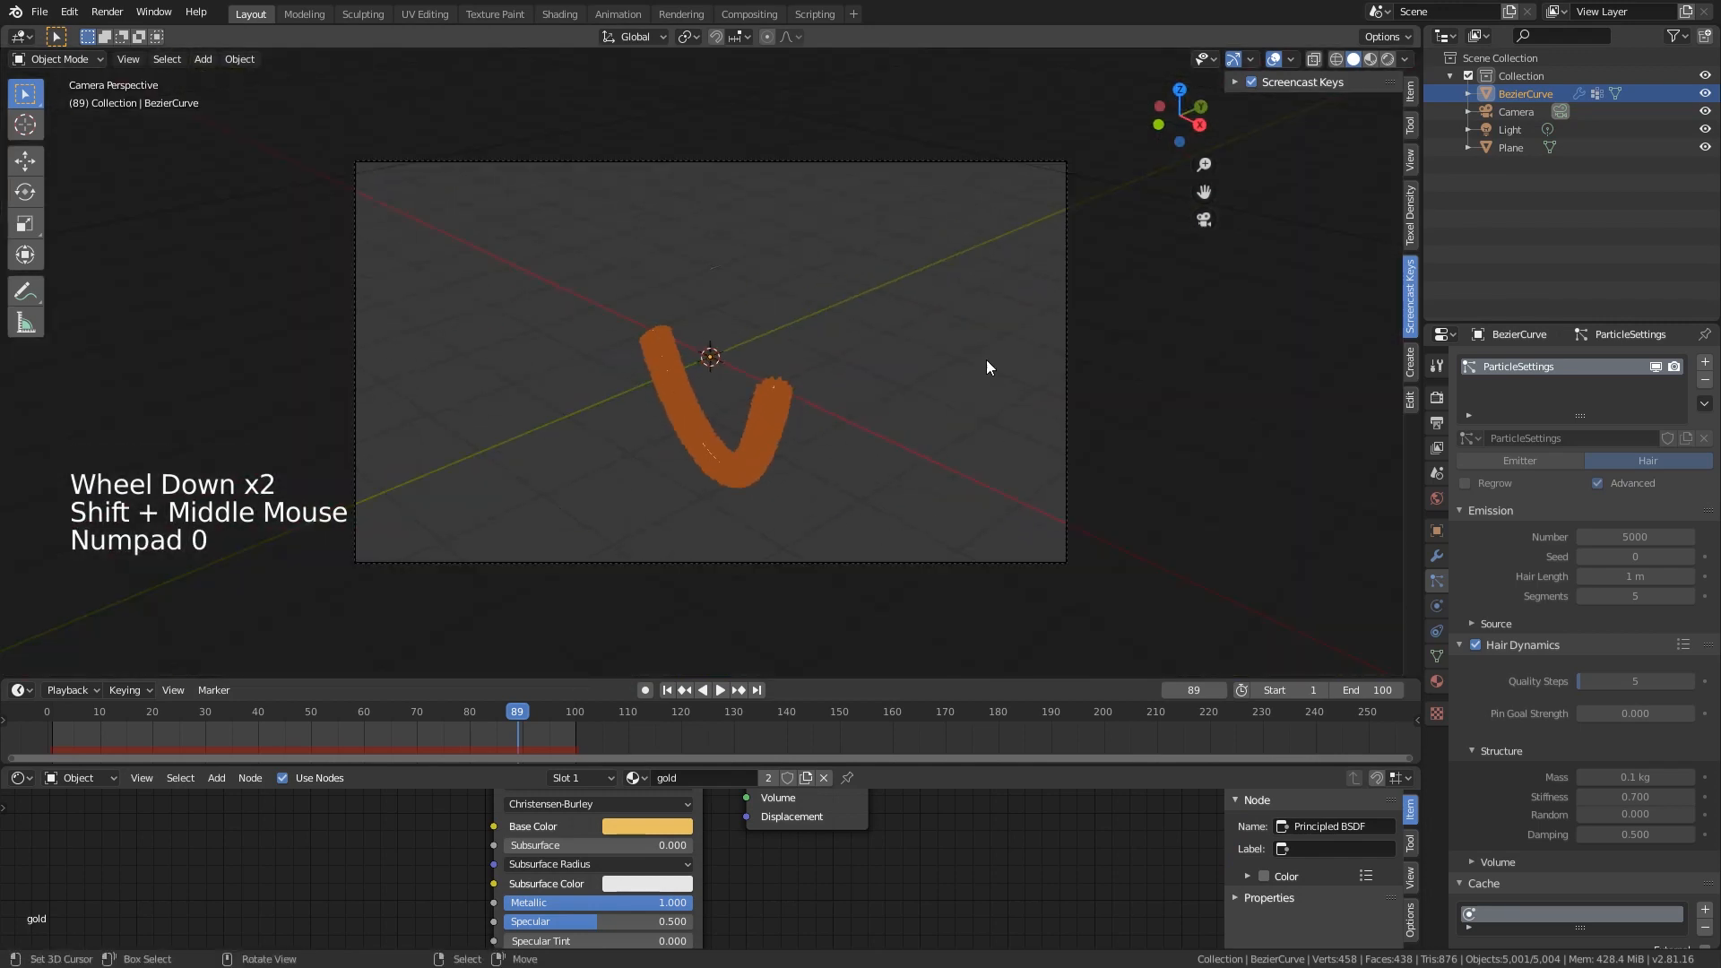
{"action": "right_click", "coordinate": [1073, 305]}
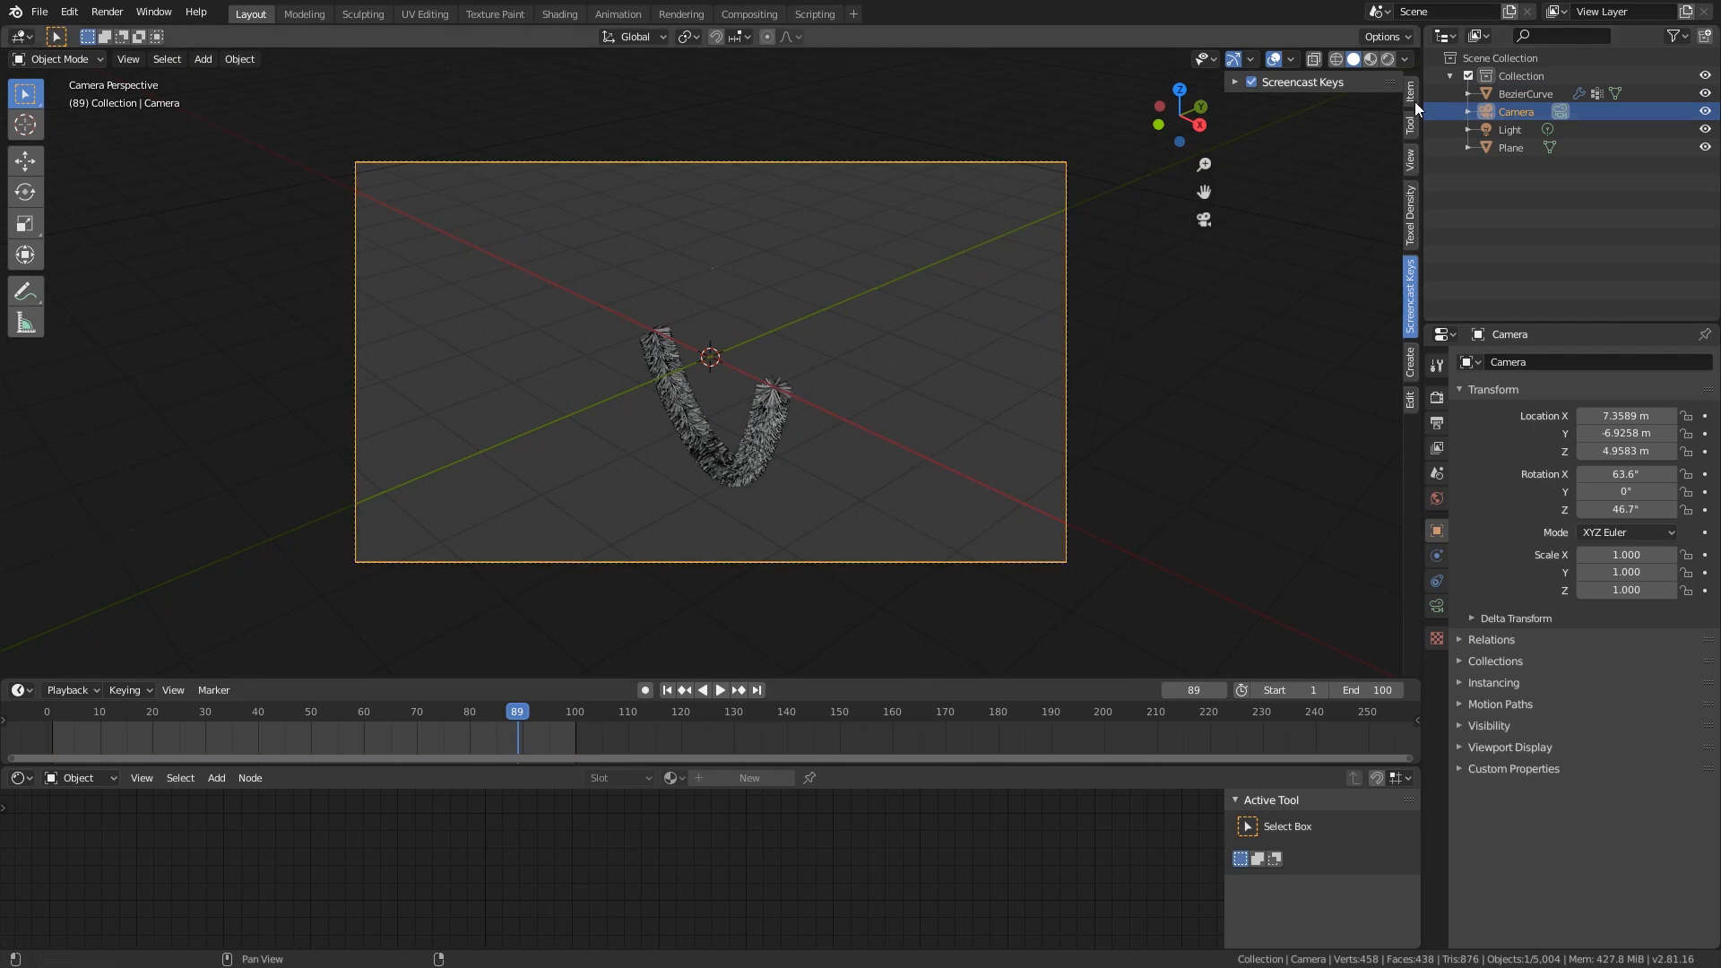
{"action": "left_click", "coordinate": [1410, 155]}
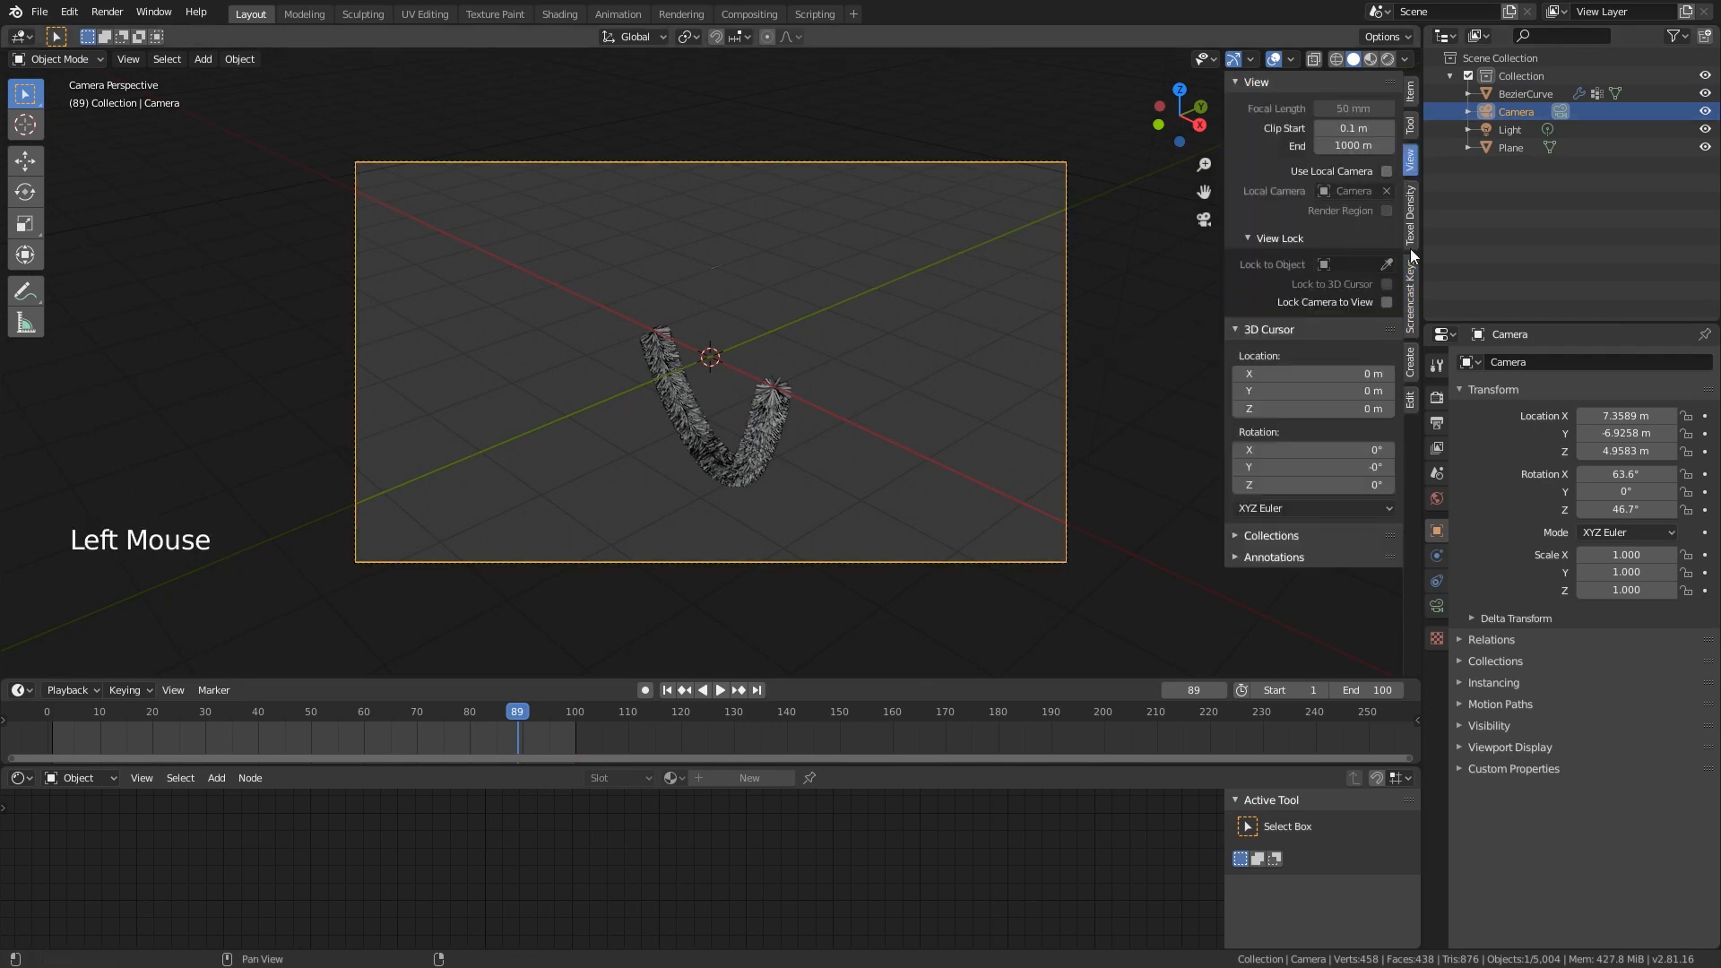
{"action": "left_click", "coordinate": [1387, 302]}
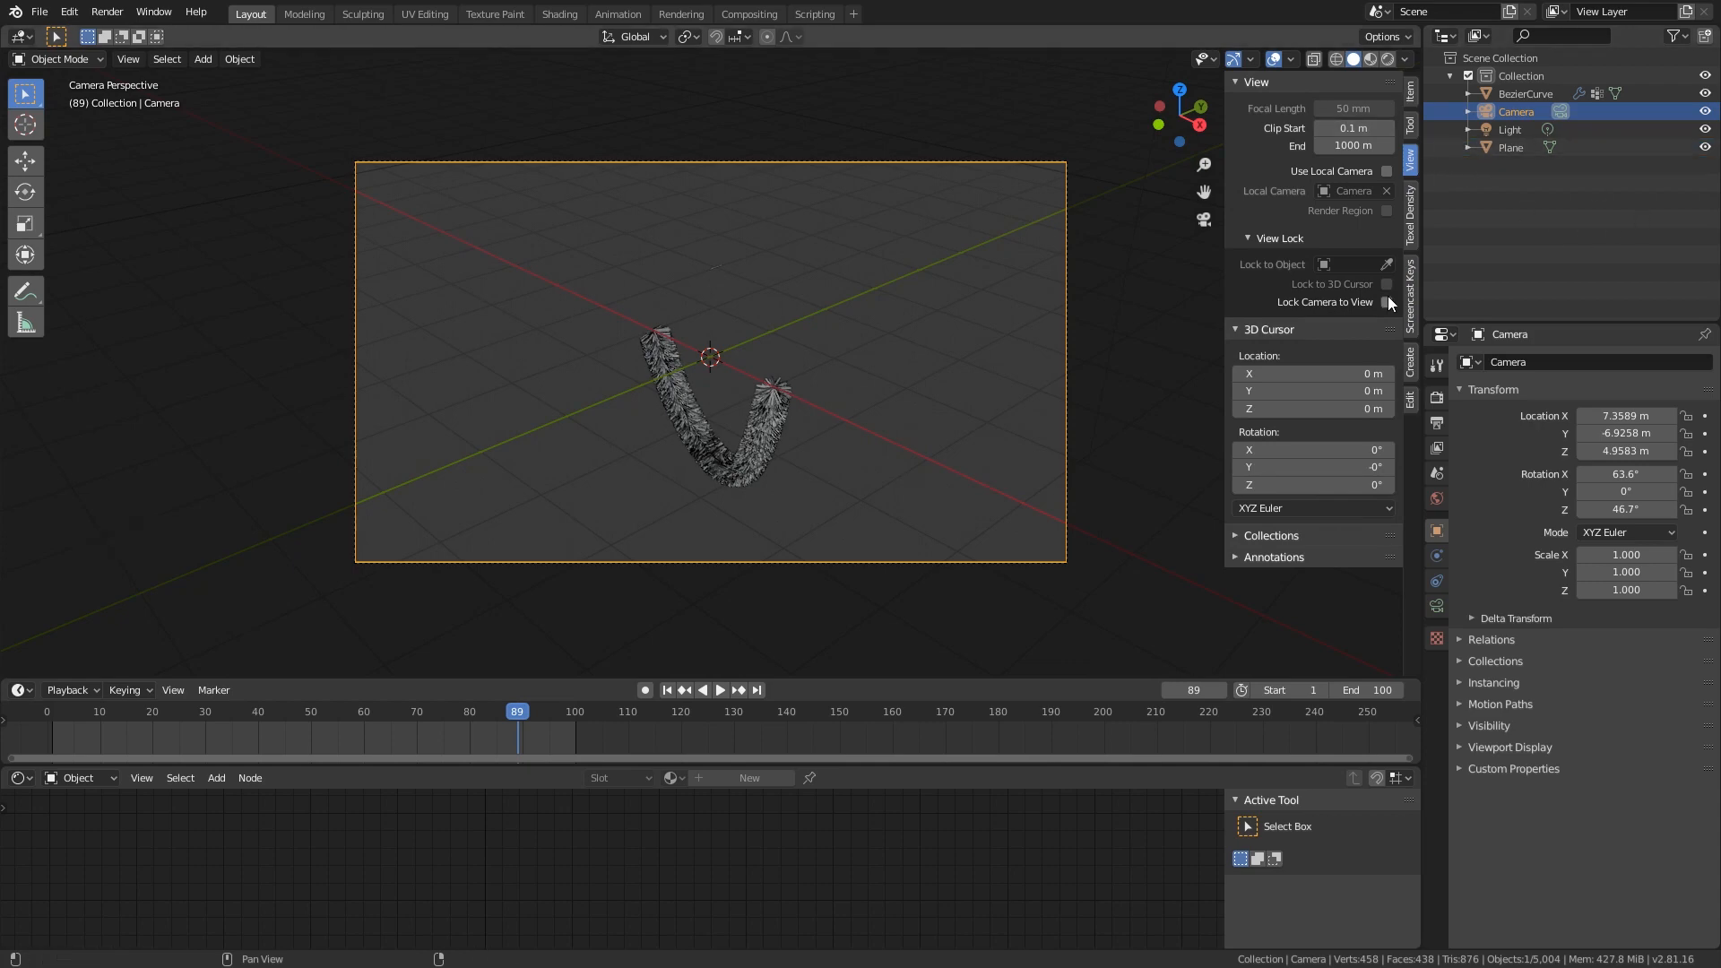
- Move the locked camera so it frames the whole garland from the front, and turn off Lock Camera to View
{"action": "middle_click_drag", "start_coordinate": [850, 386], "coordinate": [911, 289]}
{"action": "scroll", "coordinate": [932, 350], "scroll_direction": "up", "scroll_amount": 5}
{"action": "scroll", "coordinate": [853, 312], "scroll_direction": "down", "scroll_amount": 2}
{"action": "scroll", "coordinate": [855, 308], "scroll_direction": "up", "scroll_amount": 1}
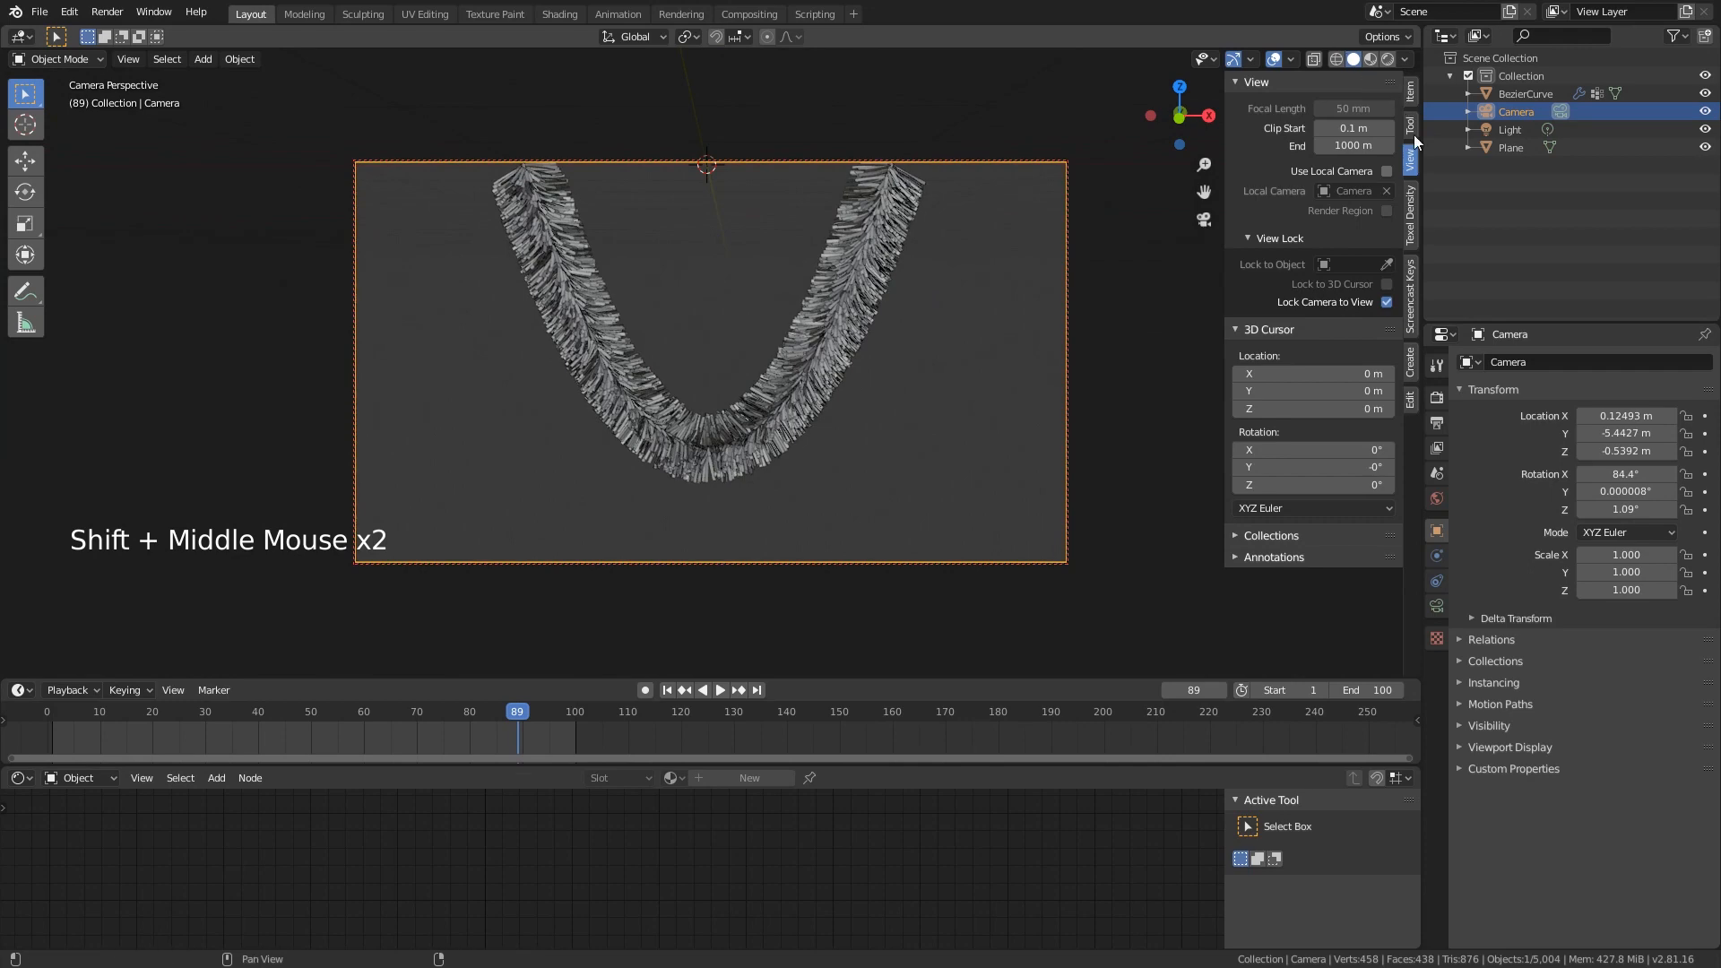
{"action": "left_click", "coordinate": [1387, 302]}
- Leave the camera view and set the camera's X and Z location to 0 m
{"action": "middle_click_drag", "start_coordinate": [897, 331], "coordinate": [621, 345]}
{"action": "scroll", "coordinate": [621, 345], "scroll_direction": "down", "scroll_amount": 2}
{"action": "scroll", "coordinate": [621, 345], "scroll_direction": "down", "scroll_amount": 3}
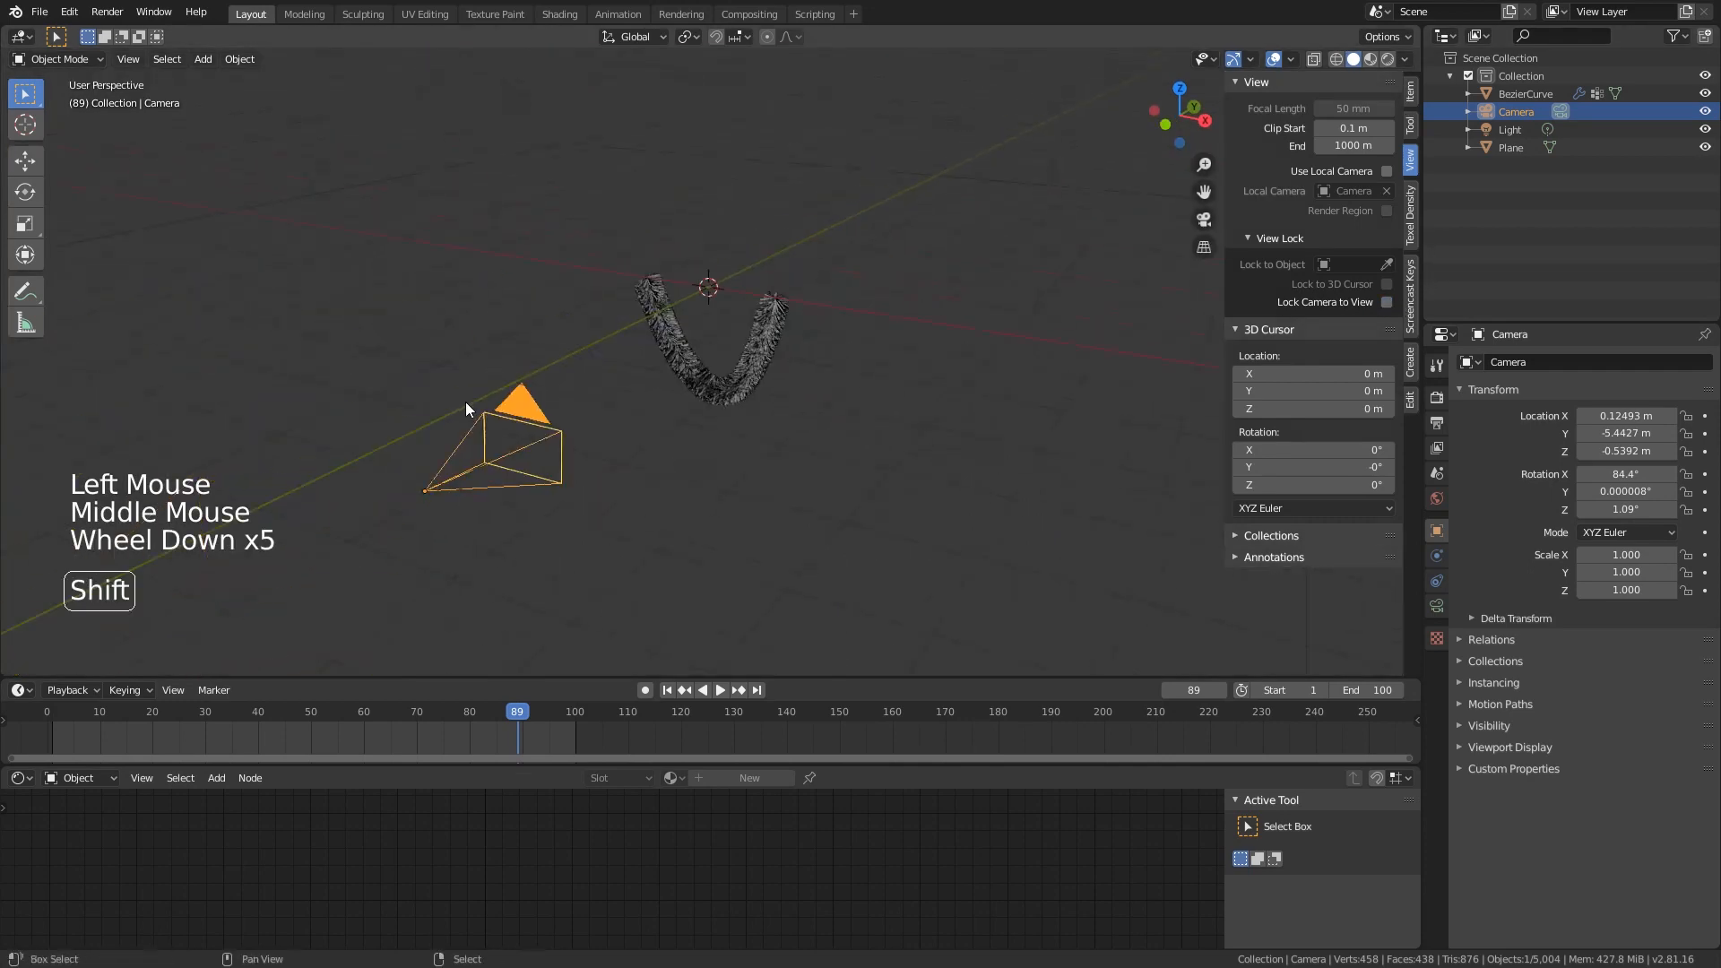
{"action": "middle_click_drag", "start_coordinate": [465, 407], "coordinate": [539, 346], "text": "shift"}
{"action": "right_click", "coordinate": [544, 359]}
{"action": "left_click", "coordinate": [1411, 92]}
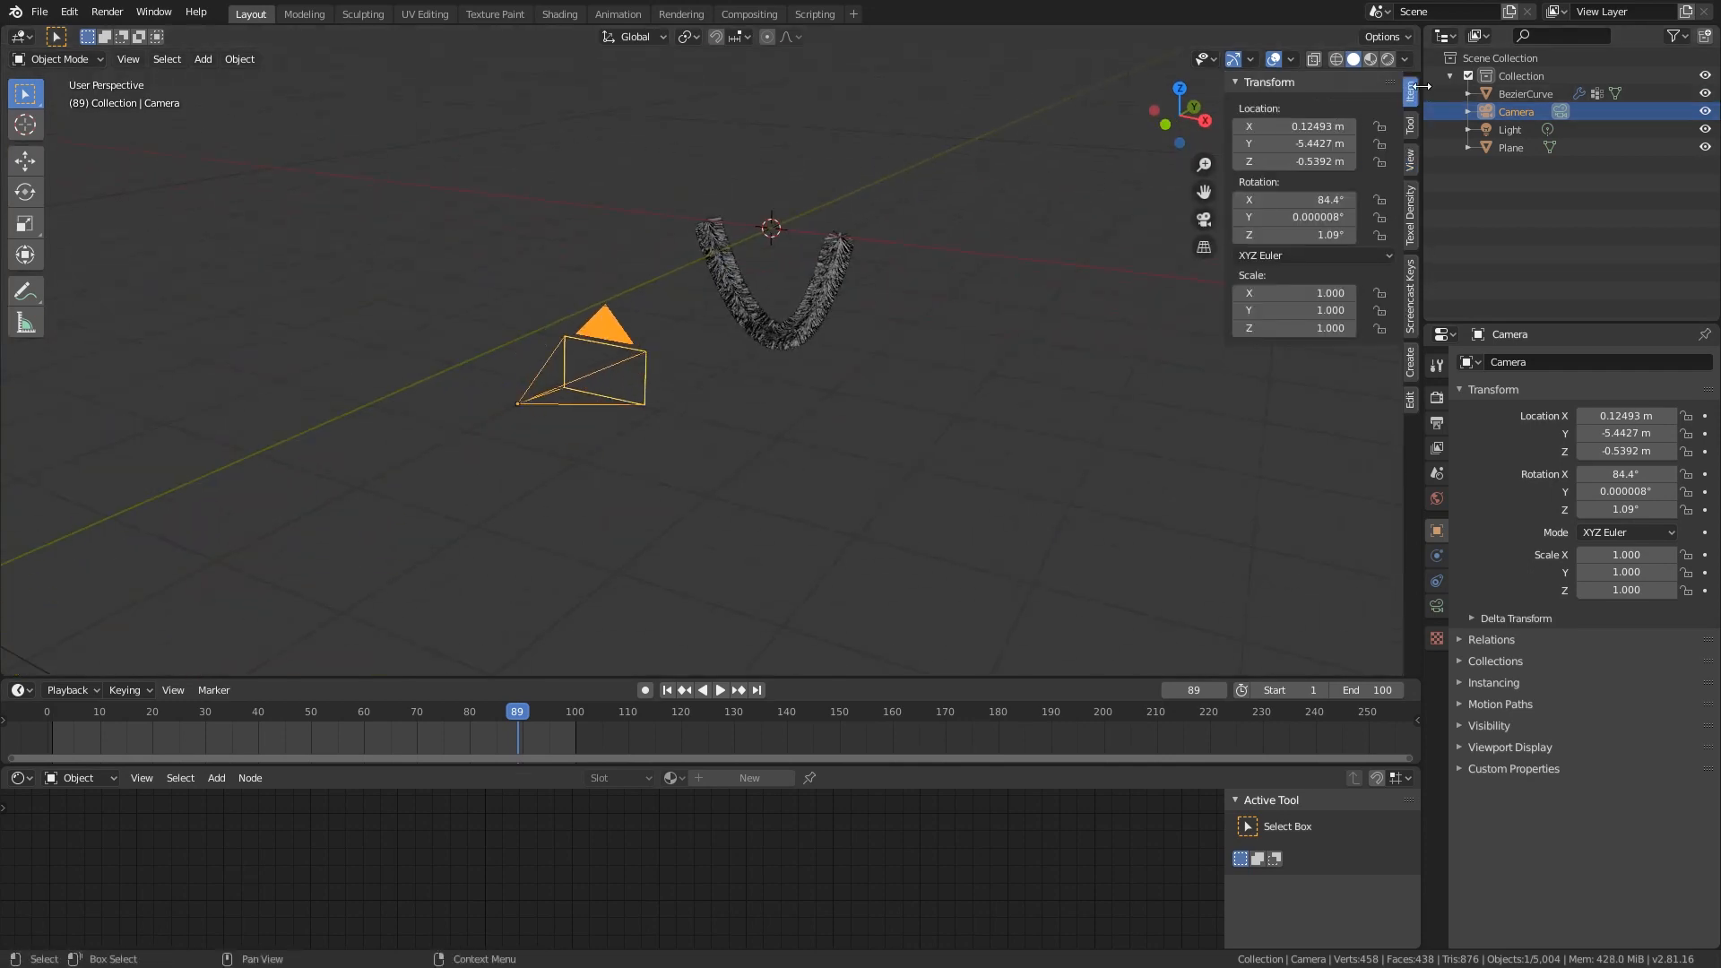
{"action": "left_click", "coordinate": [1295, 126]}
{"action": "type", "text": "0"}
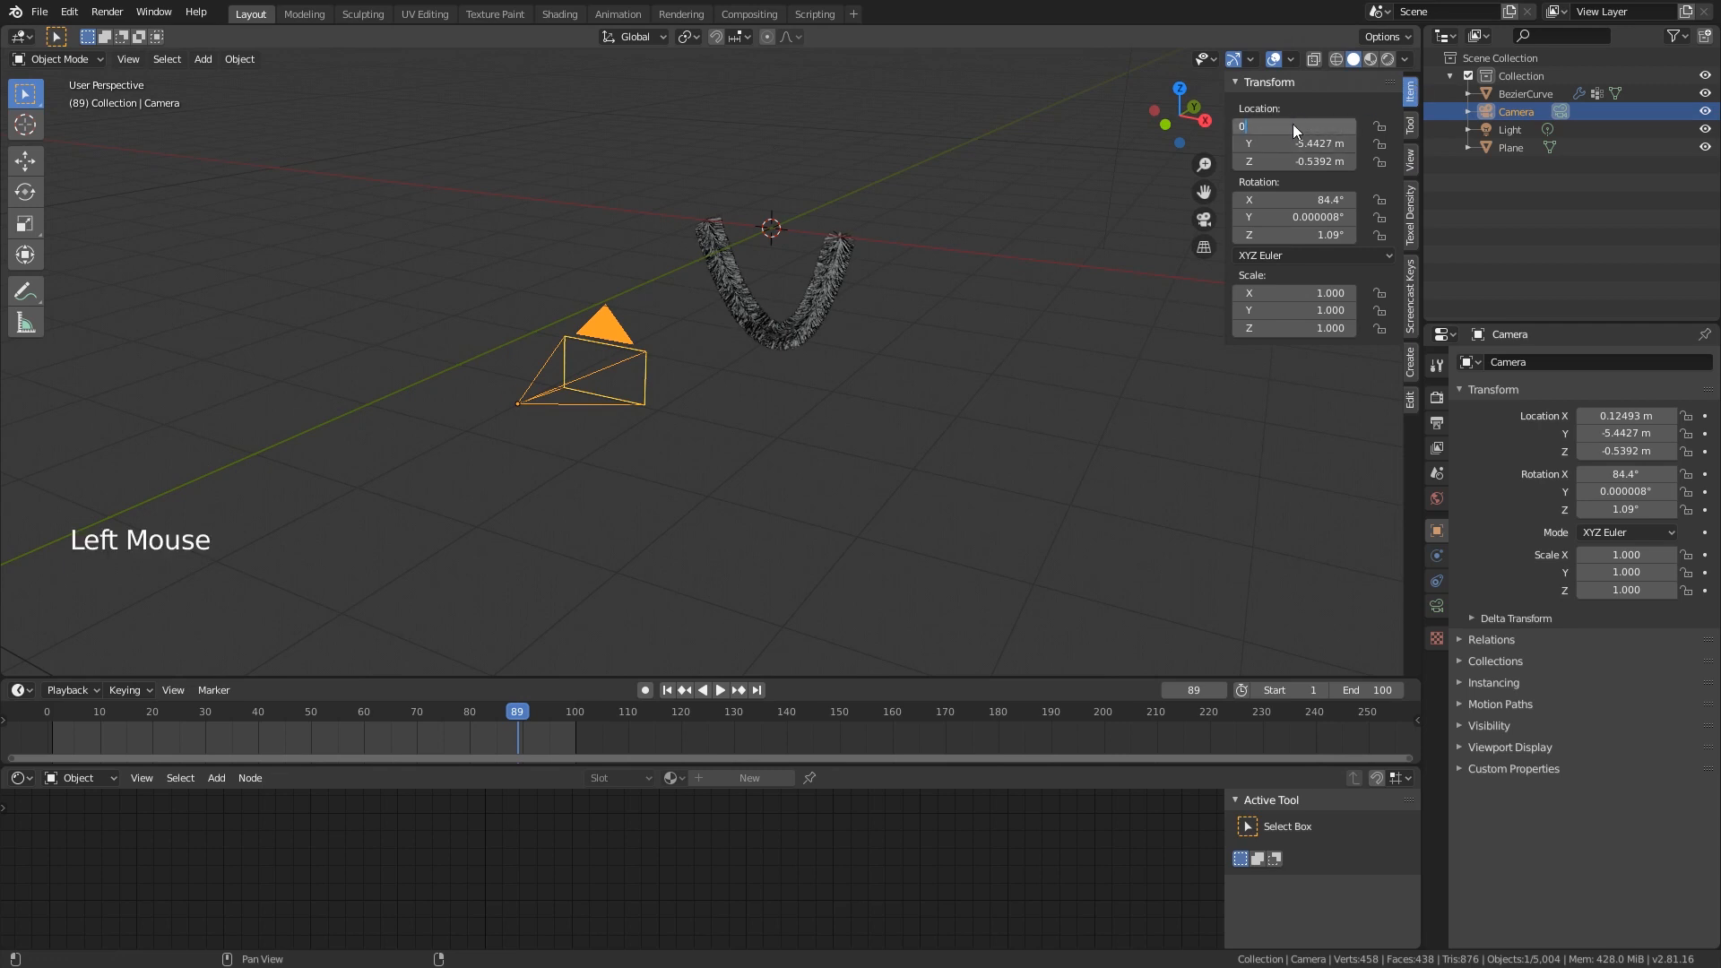
{"action": "key", "text": "Return"}
{"action": "left_click", "coordinate": [1298, 161]}
{"action": "type", "text": "0"}
{"action": "key", "text": "Return"}
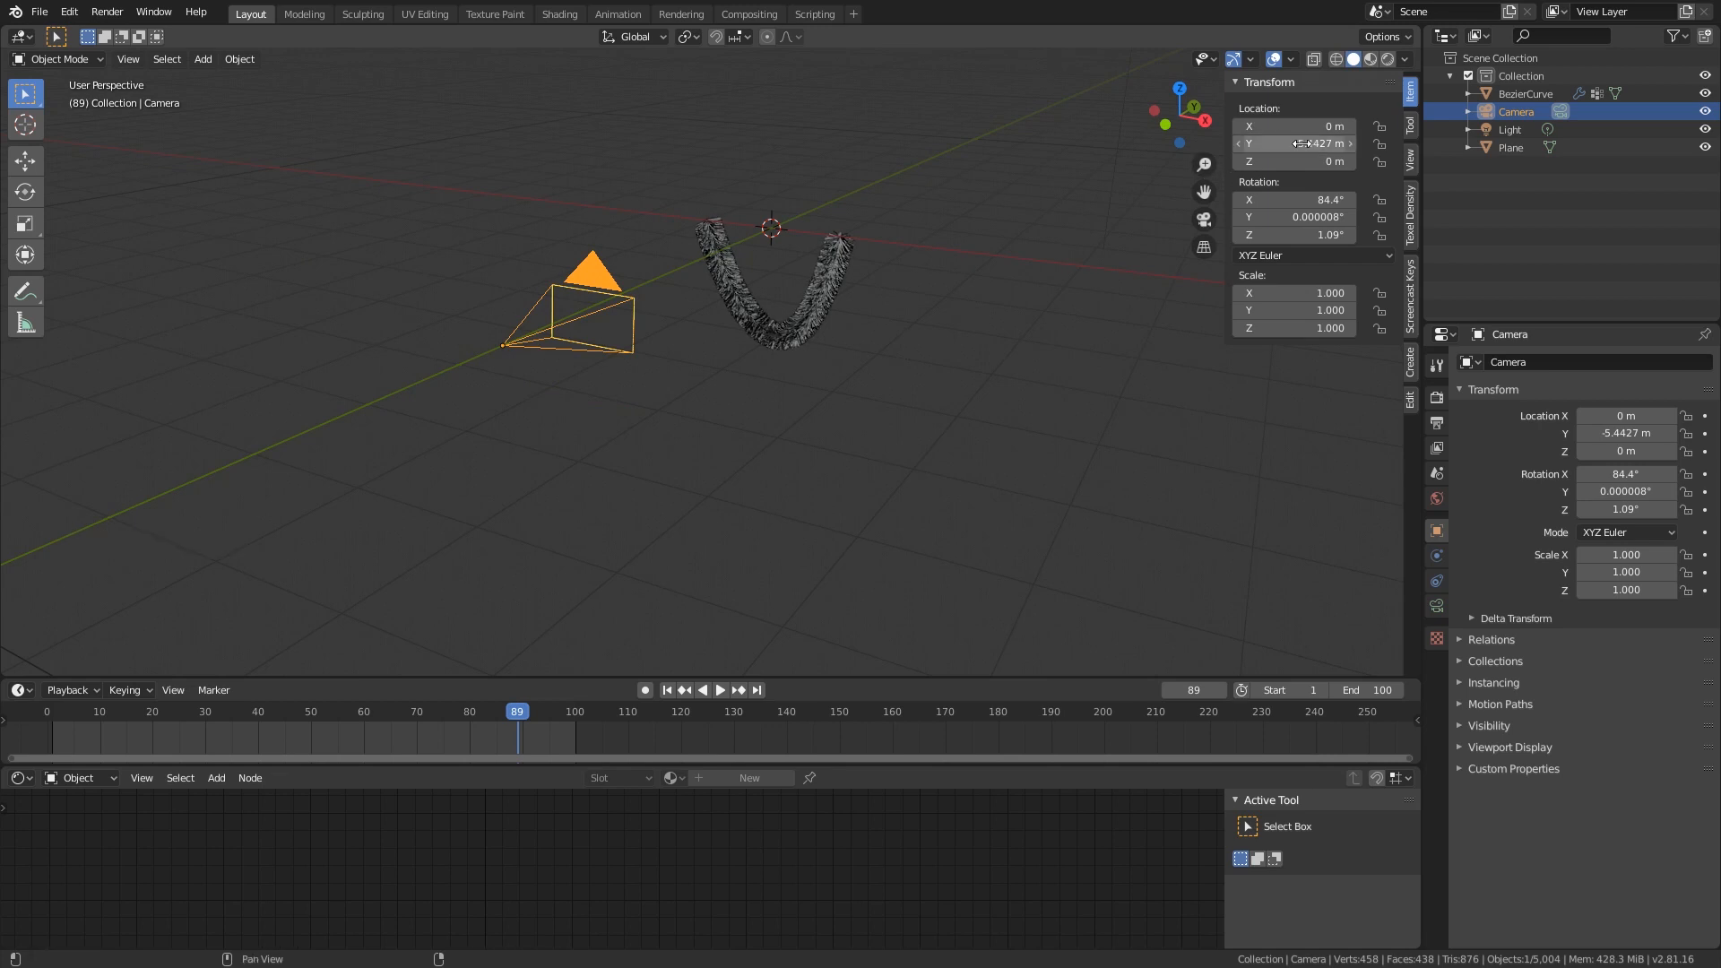
- Set the camera's rotation to 90° on X and 0° on Y and Z
{"action": "left_click", "coordinate": [1296, 216]}
{"action": "type", "text": "0"}
{"action": "key", "text": "Return"}
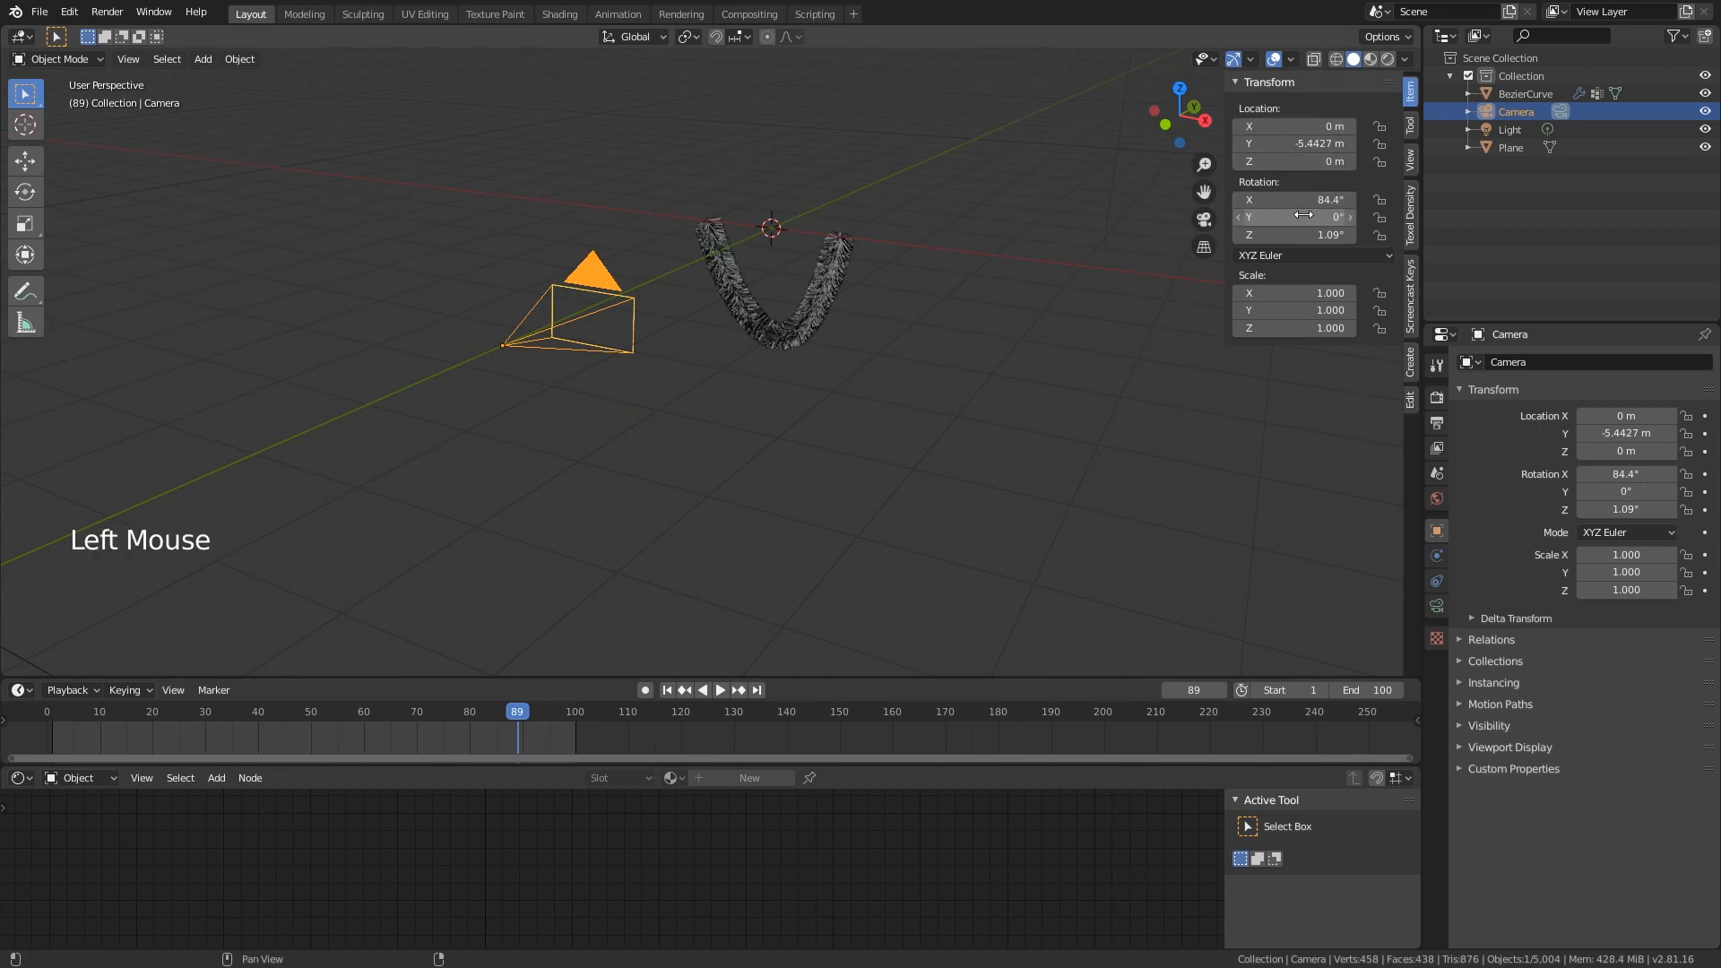
{"action": "double_click", "coordinate": [1290, 236]}
{"action": "type", "text": "0"}
{"action": "key", "text": "Return"}
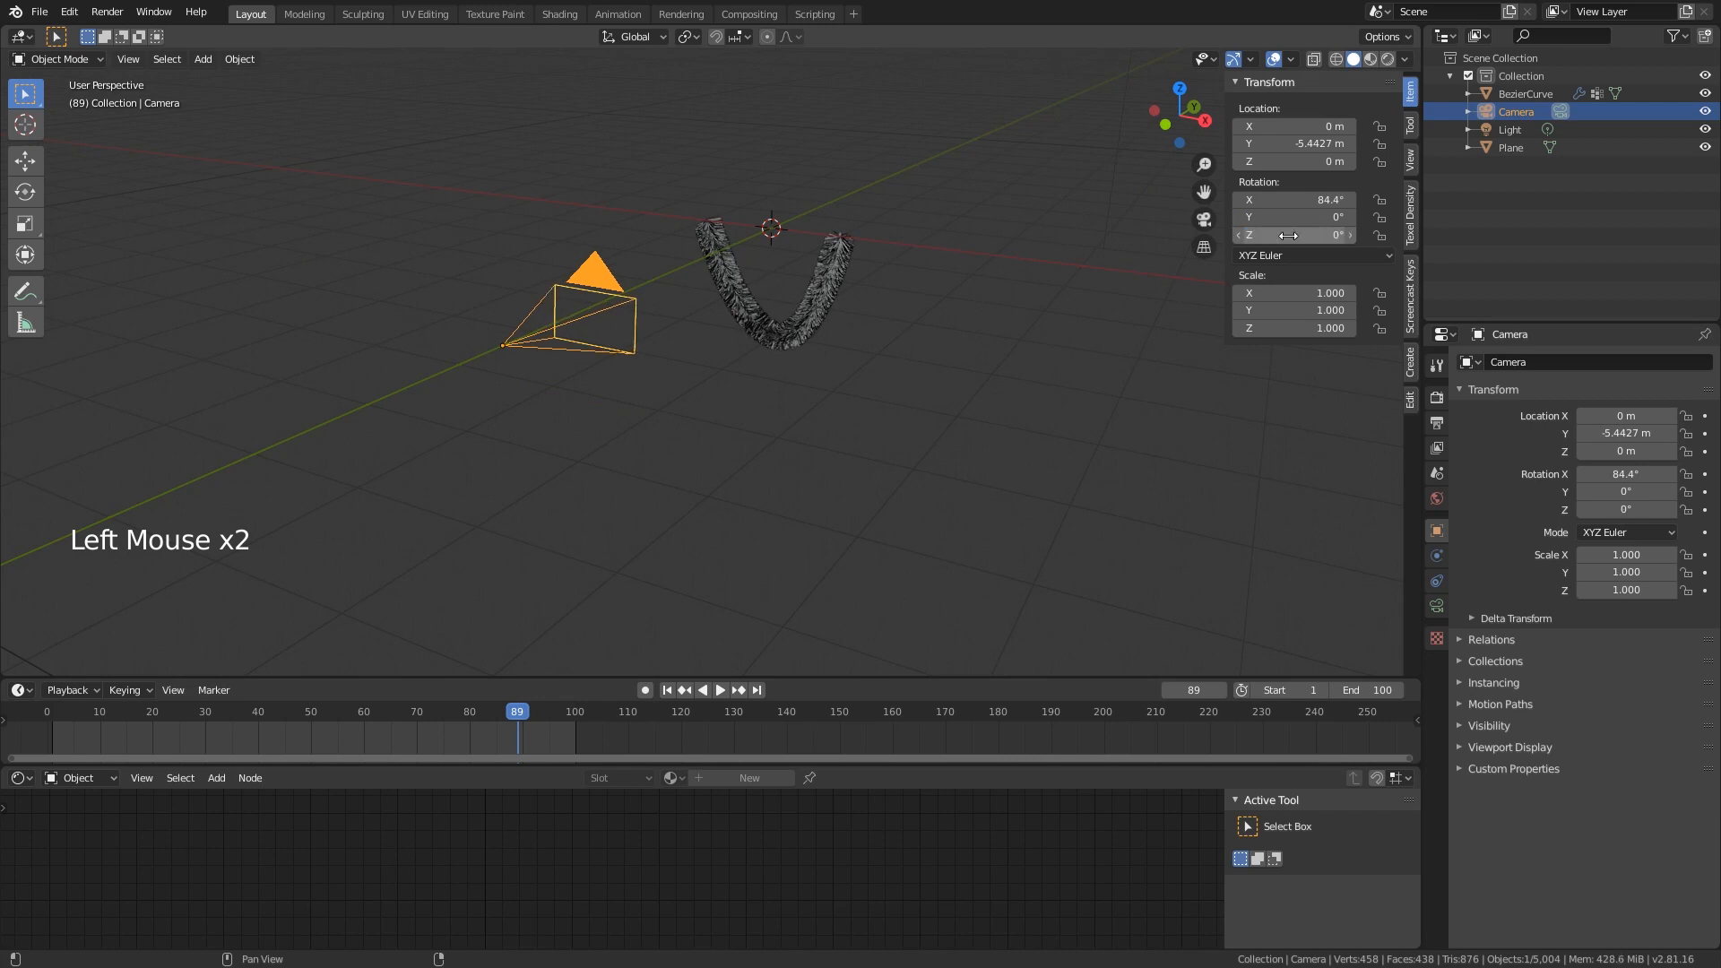
{"action": "triple_click", "coordinate": [1267, 201]}
{"action": "type", "text": "90"}
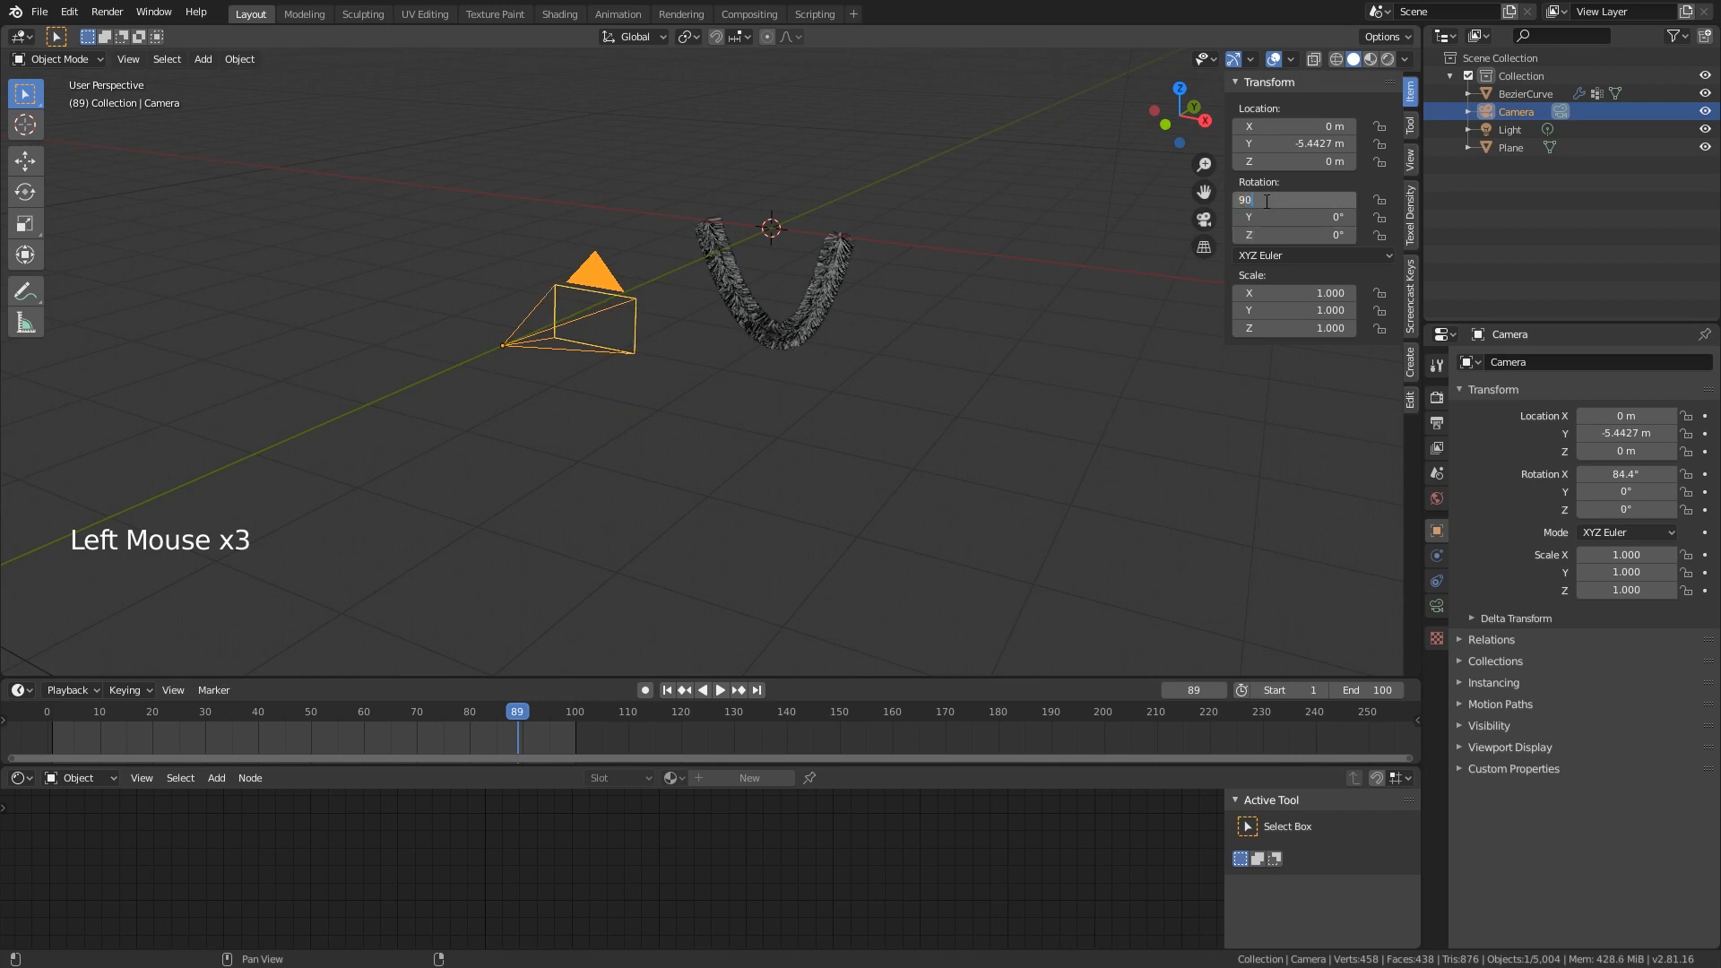
{"action": "key", "text": "Return"}
{"action": "left_click", "coordinate": [755, 261]}
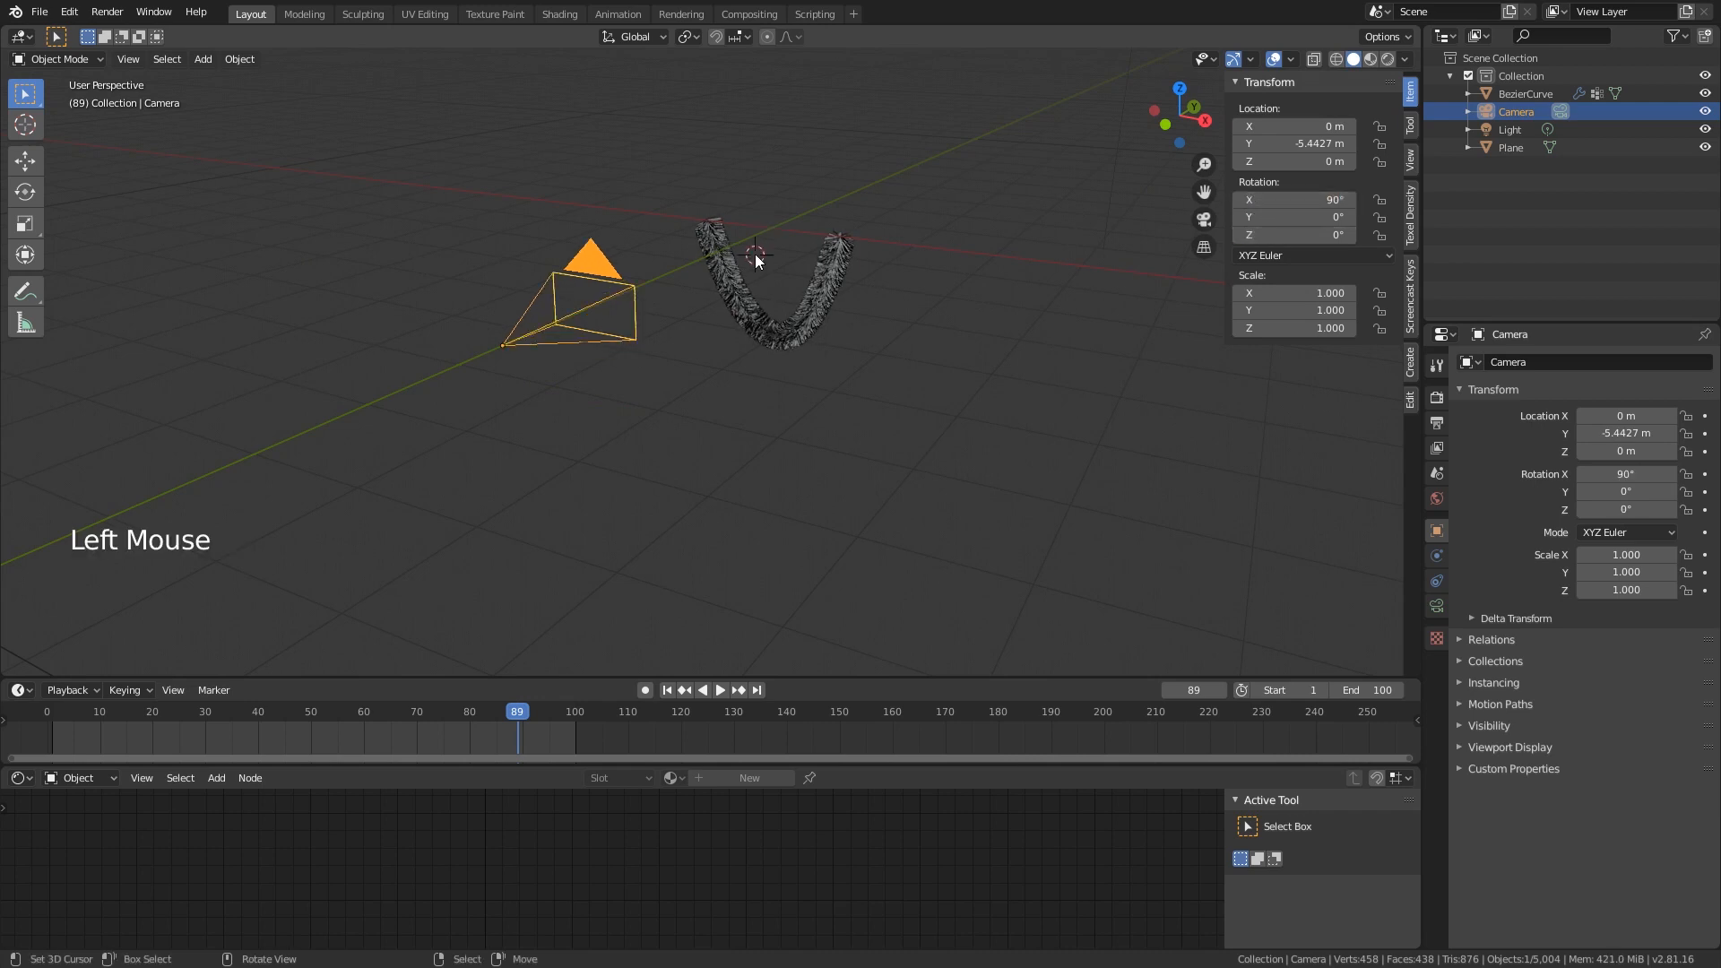
- In camera view, move the camera down and closer to the garland, to about Y -4.58 m and Z -0.94 m
{"action": "key", "text": "KP_0"}
{"action": "right_click", "coordinate": [754, 164]}
{"action": "key", "text": "g"}
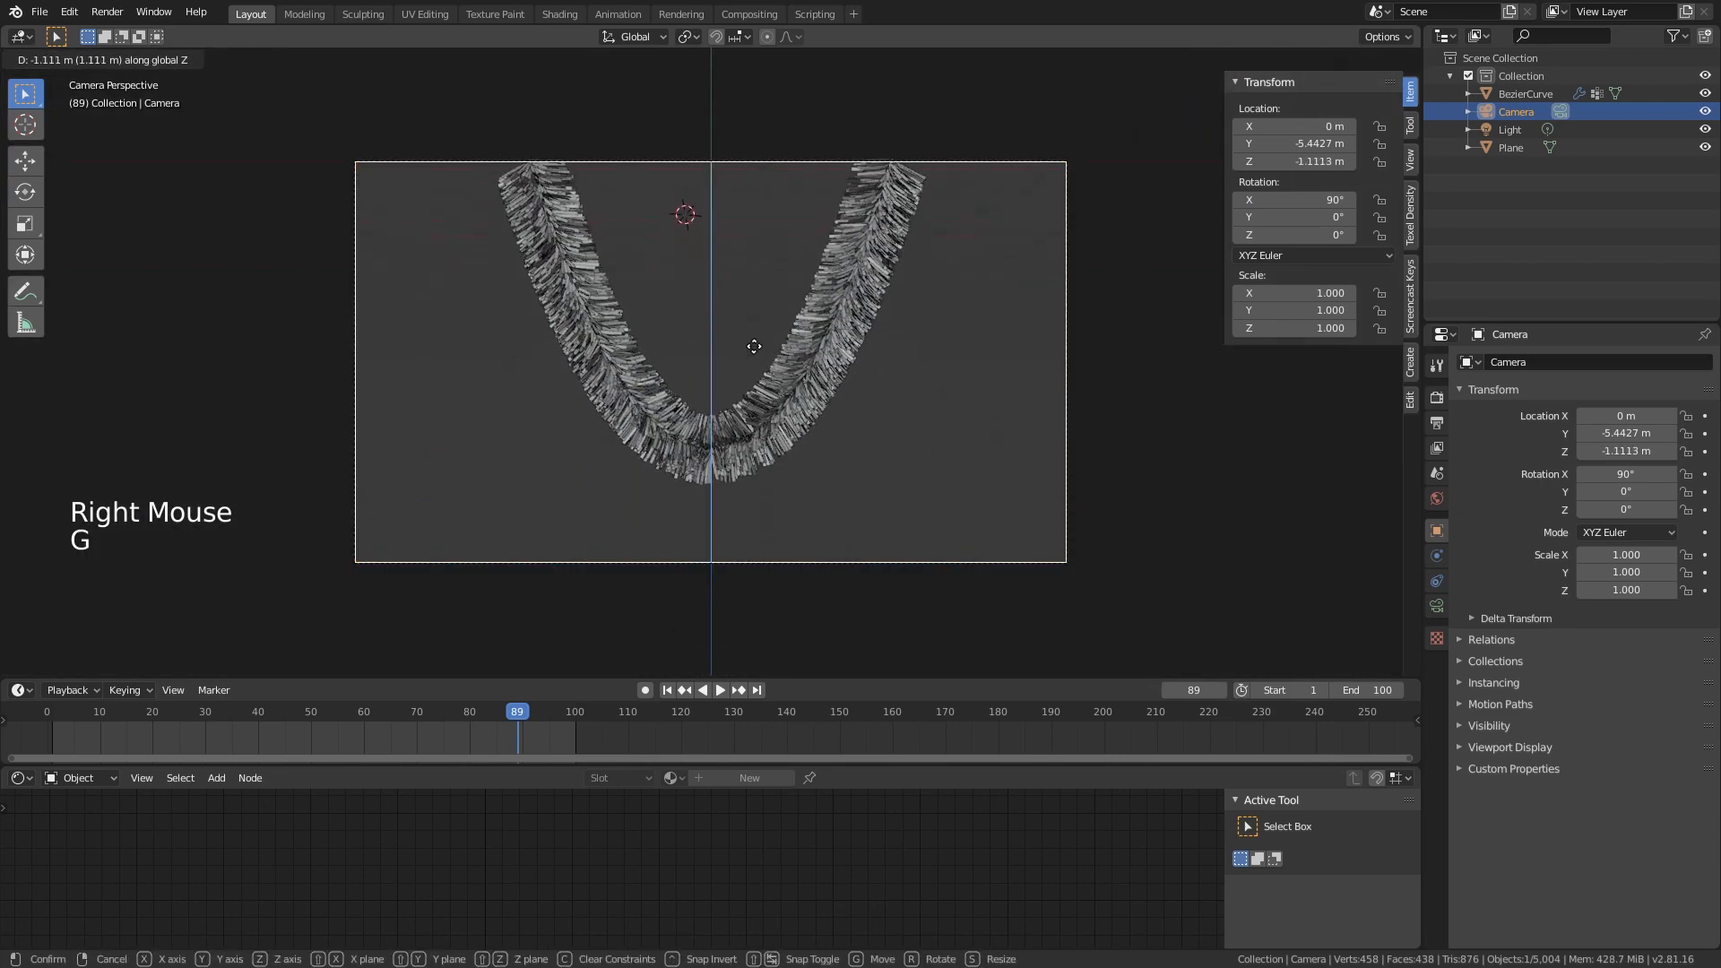
{"action": "left_click", "coordinate": [755, 349]}
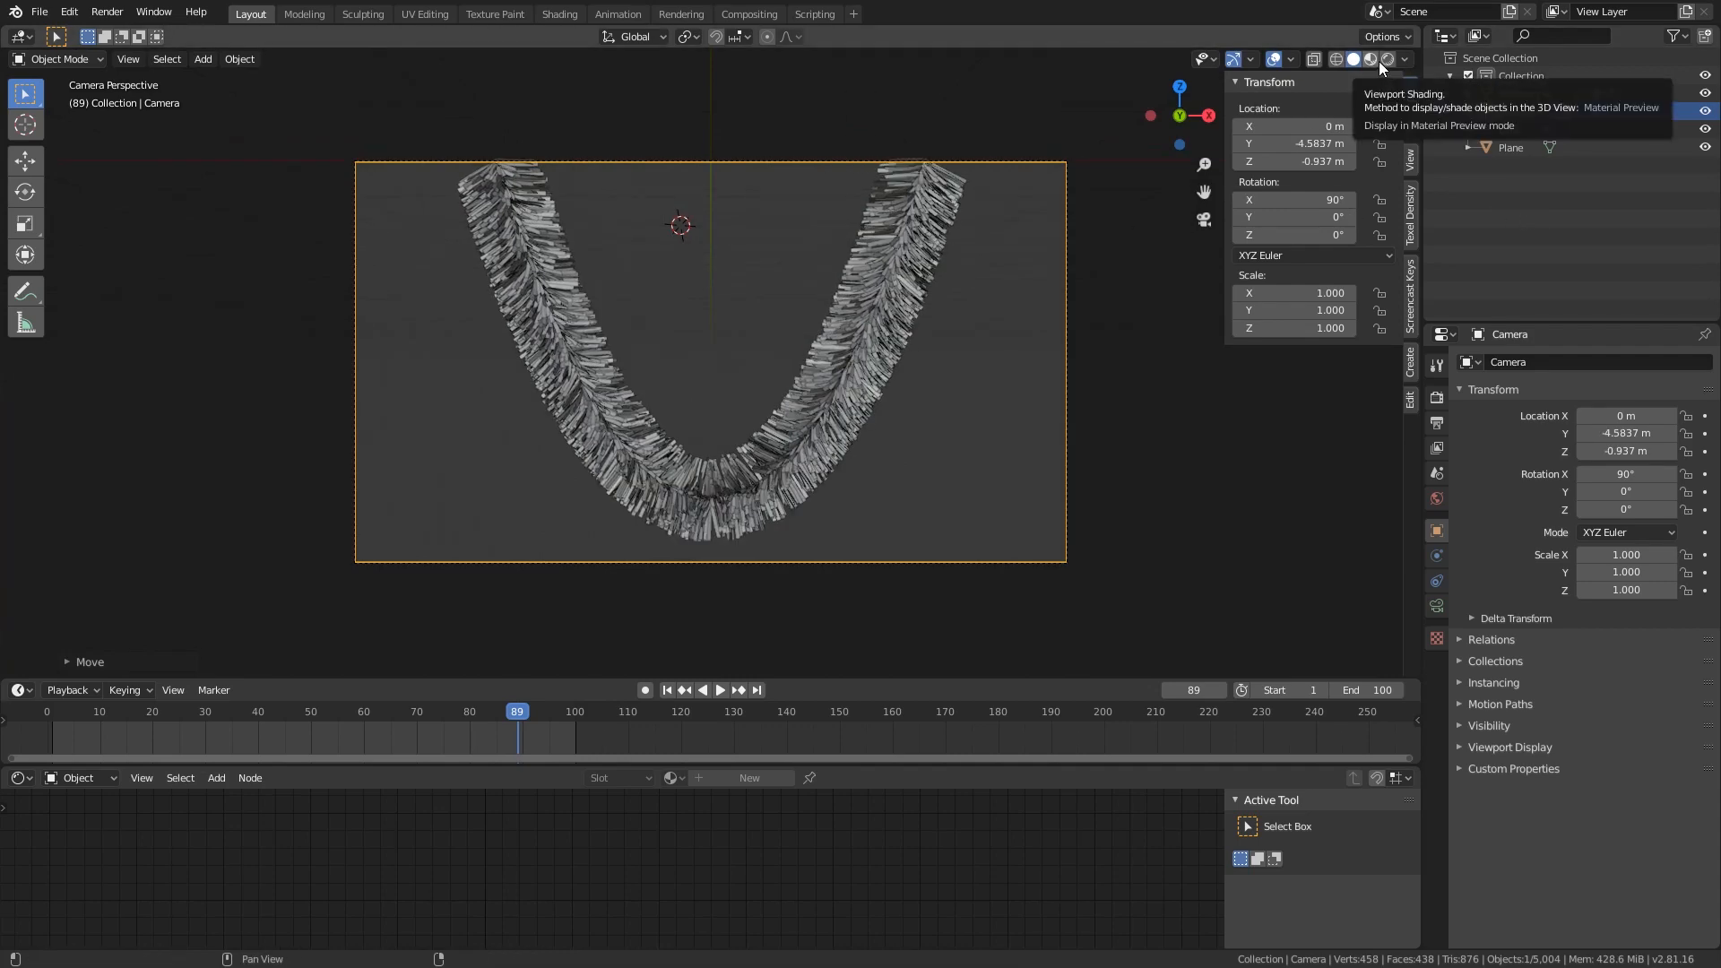
- Compare the garland in Material Preview and Rendered shading, and return to Solid shading
{"action": "left_click", "coordinate": [1379, 61]}
{"action": "left_click", "coordinate": [1389, 60]}
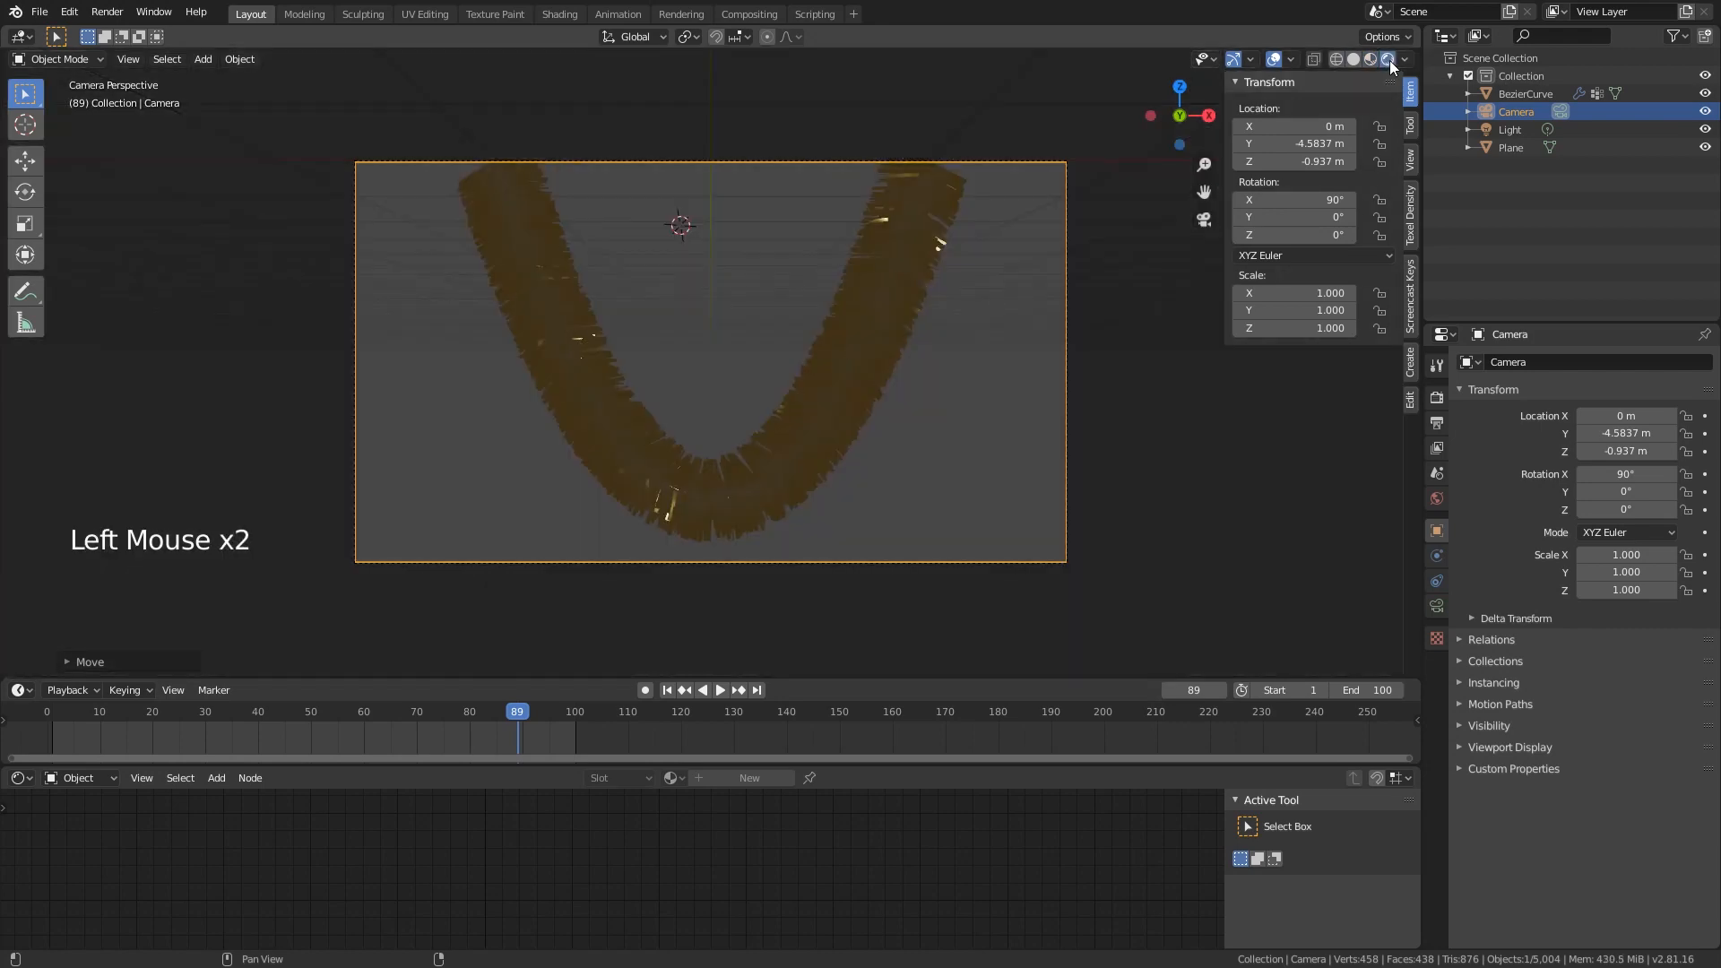
{"action": "left_click", "coordinate": [1375, 57]}
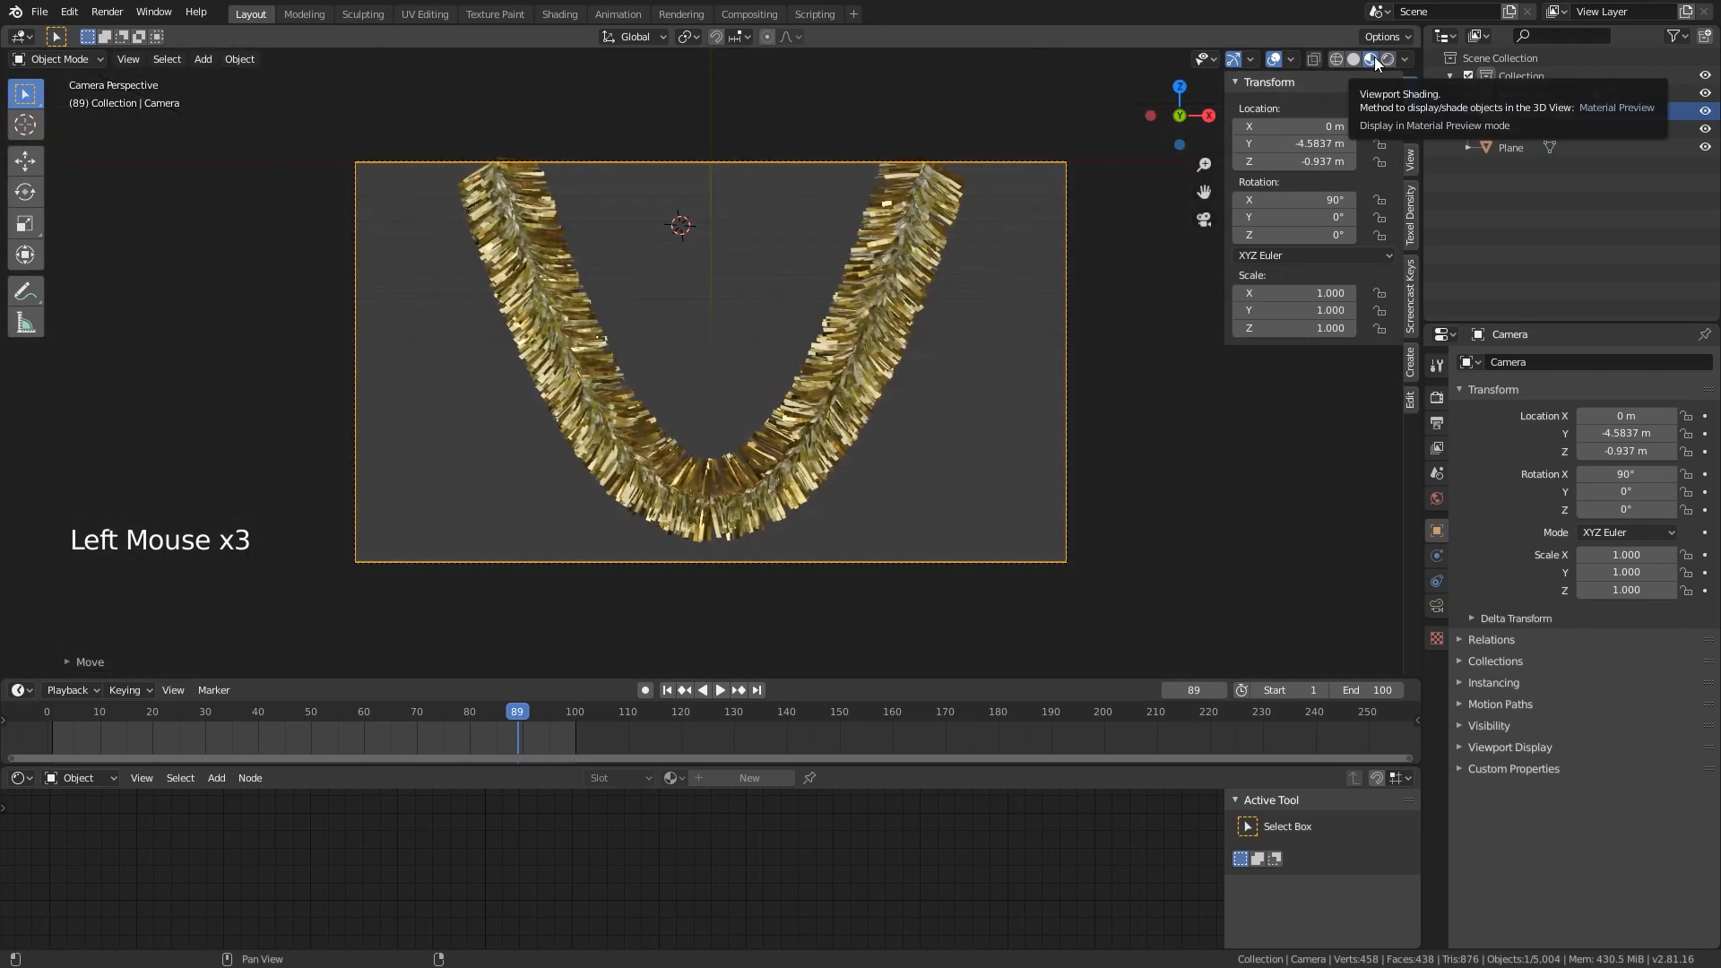
{"action": "left_click", "coordinate": [1389, 60]}
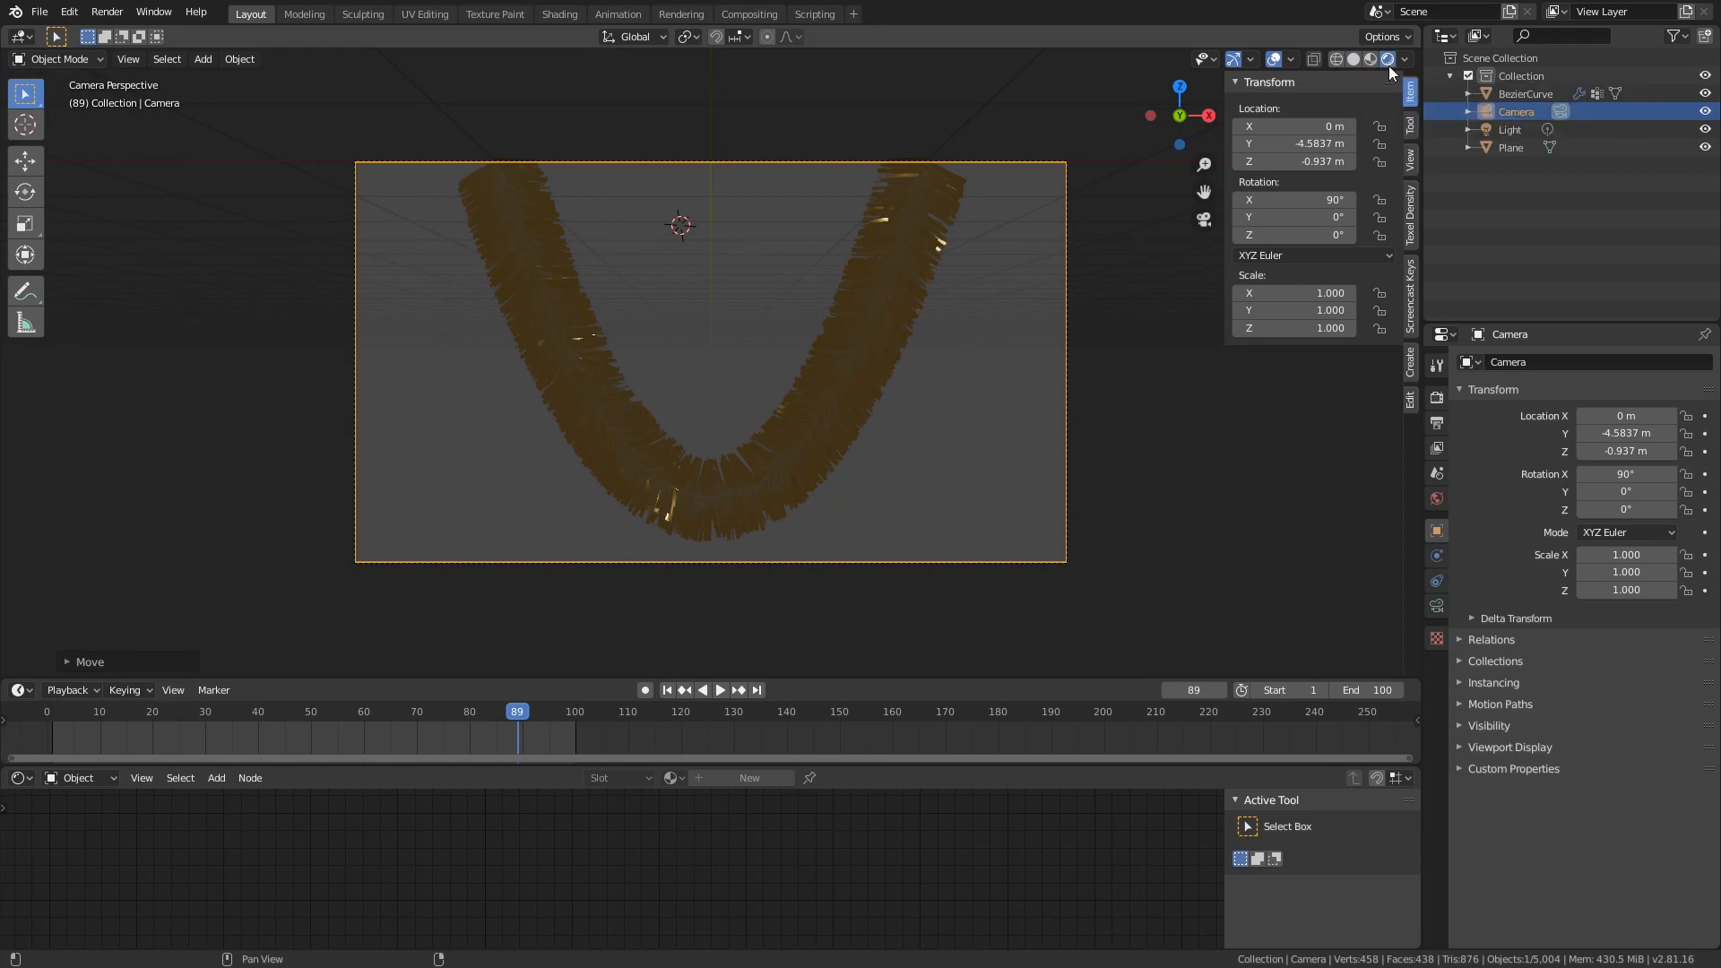
{"action": "left_click", "coordinate": [1356, 60]}
- Set the render engine to Cycles with GPU Compute as the device
{"action": "left_click", "coordinate": [1437, 397]}
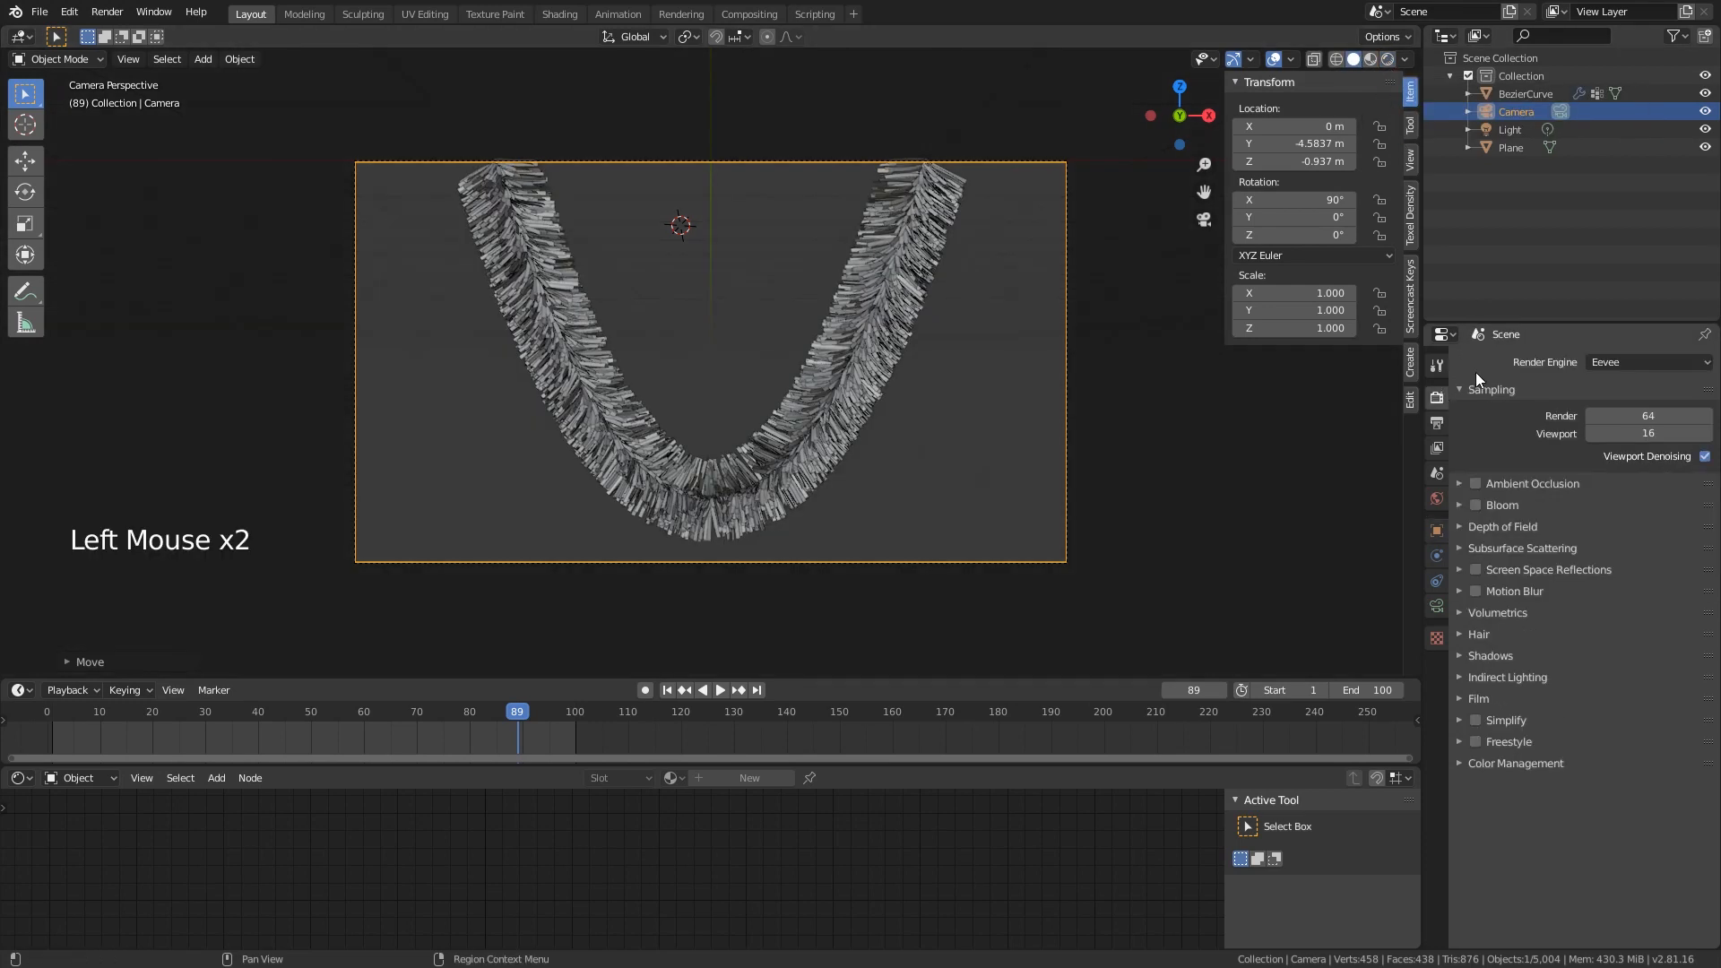
{"action": "left_click", "coordinate": [1650, 355]}
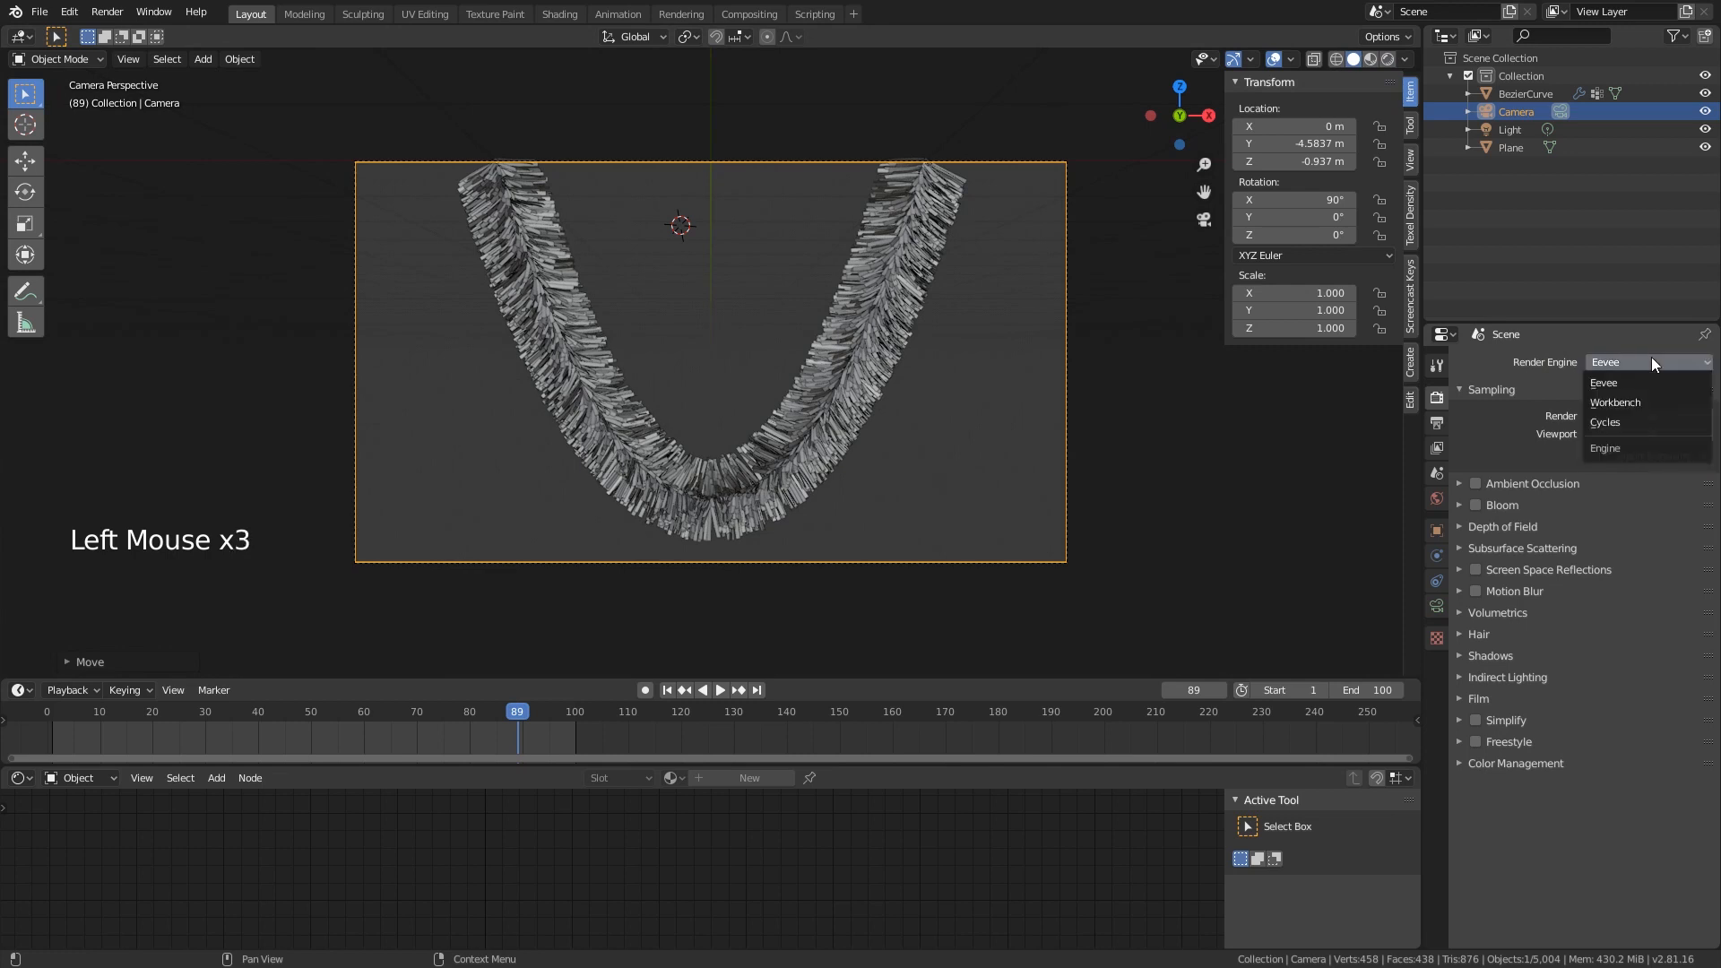
{"action": "left_click", "coordinate": [1623, 422]}
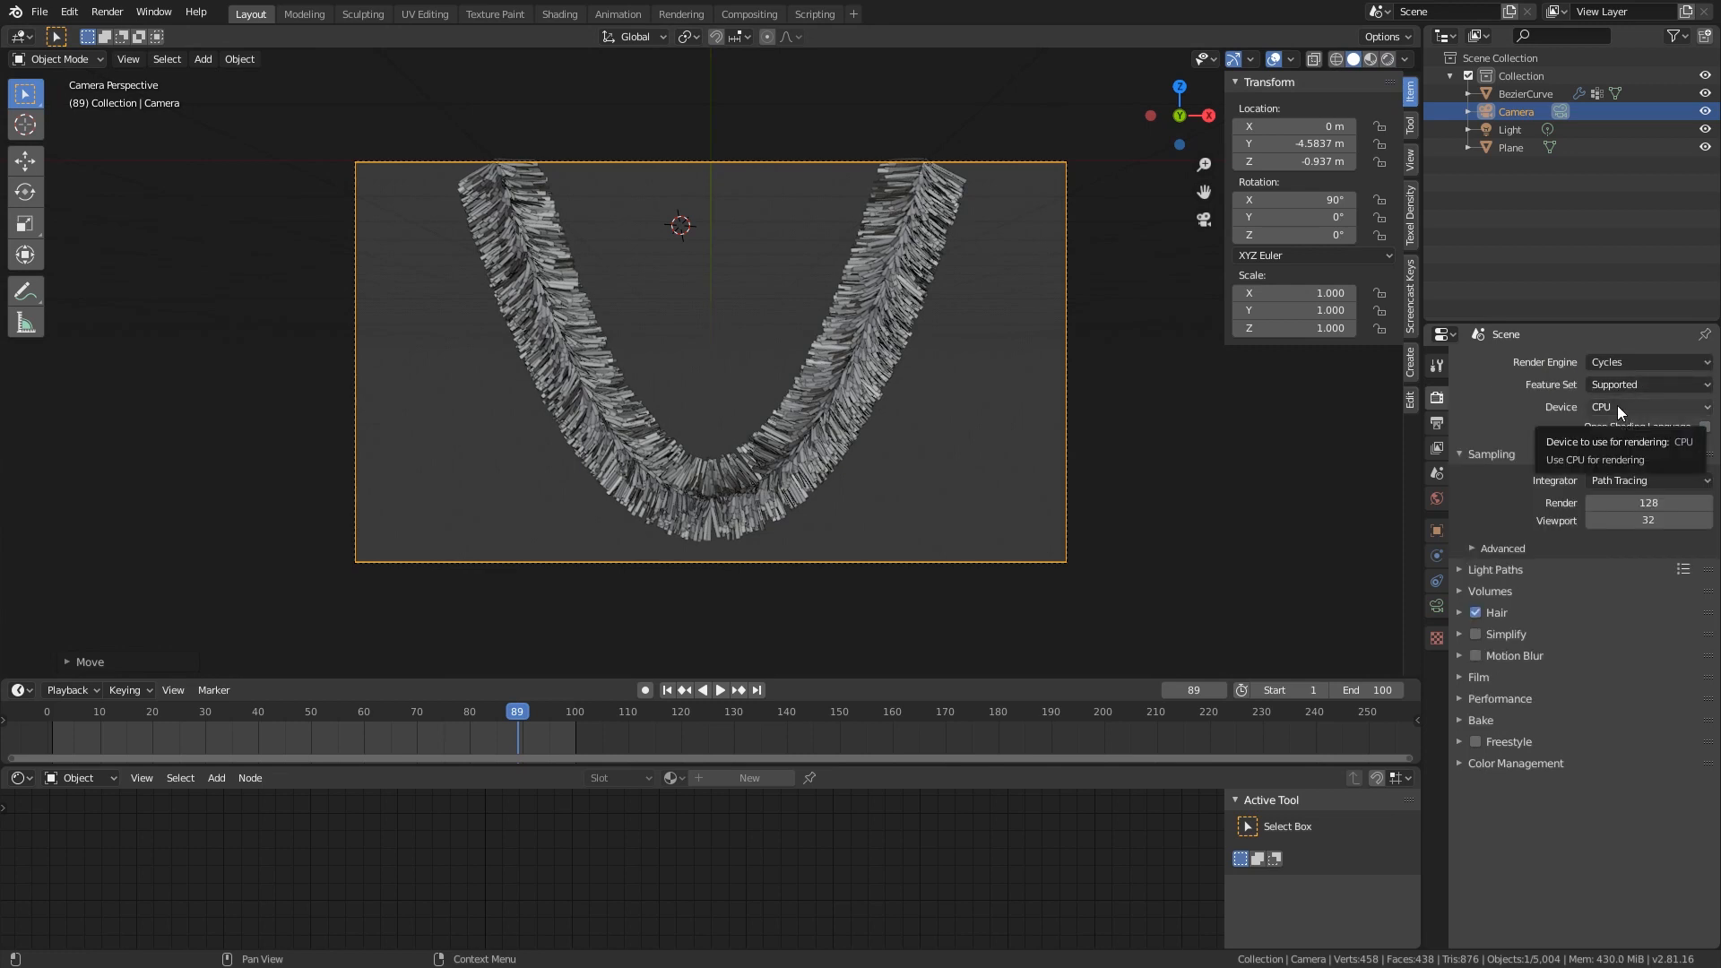
{"action": "left_click", "coordinate": [1628, 408]}
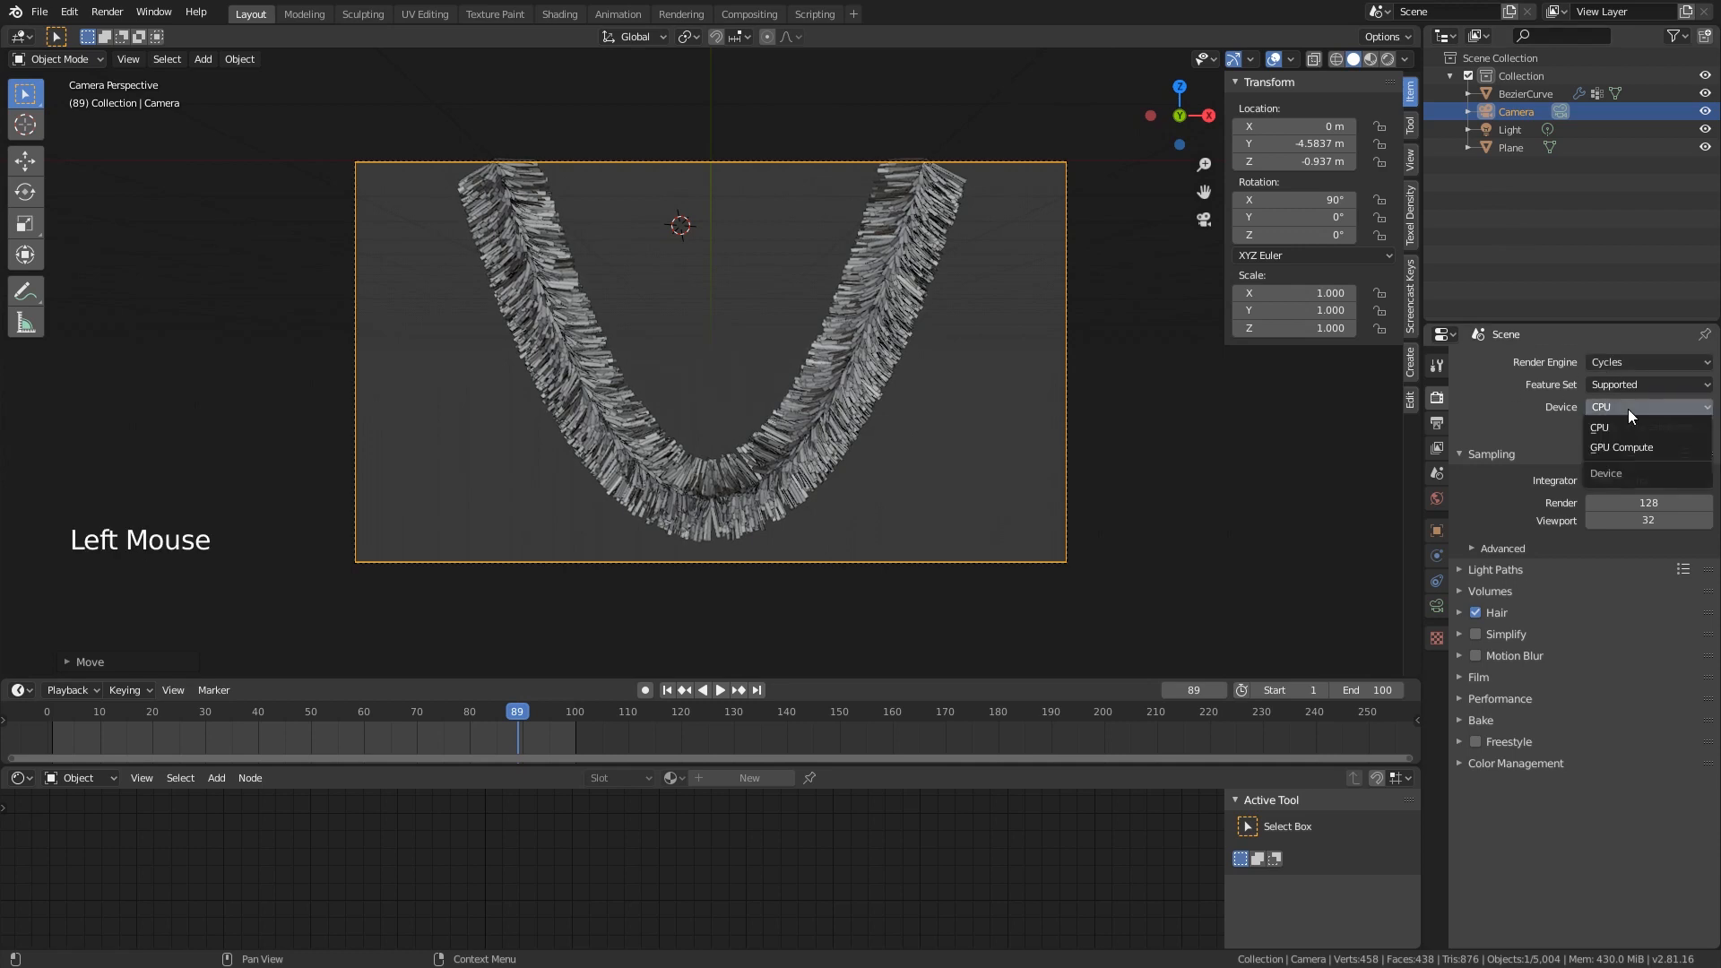
{"action": "left_click", "coordinate": [1621, 447]}
- Set the render tile size to 256 in both X and Y in the performance settings
{"action": "left_click", "coordinate": [1513, 678]}
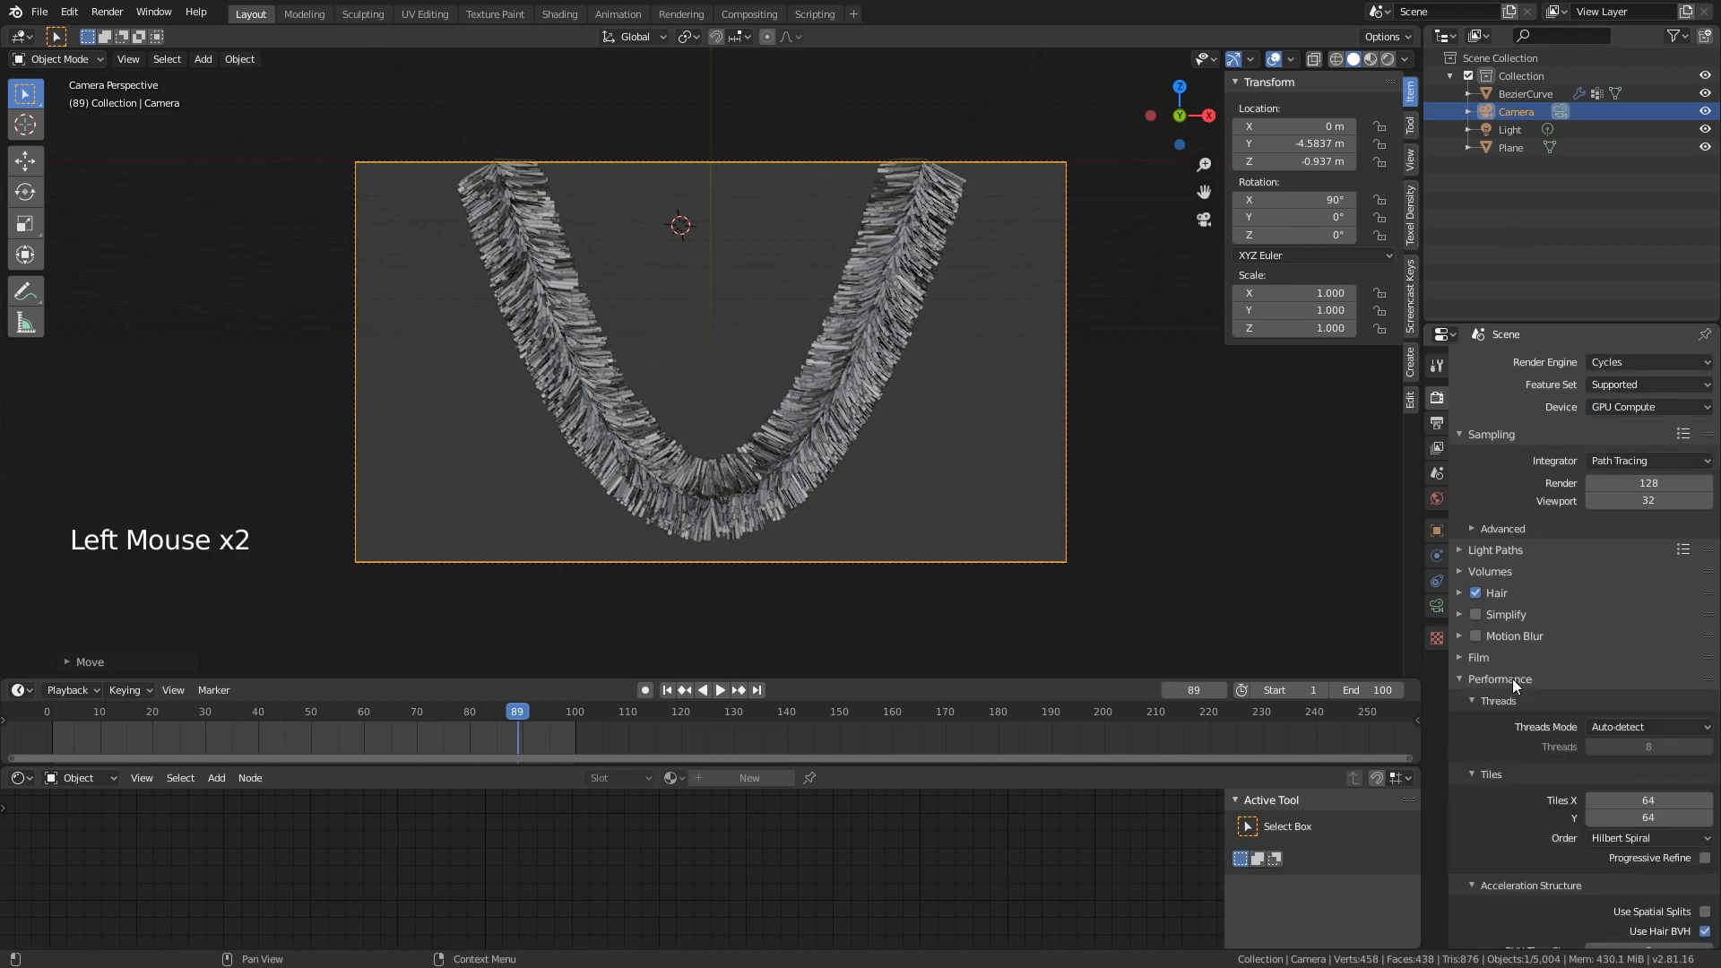
{"action": "left_click", "coordinate": [1658, 797]}
{"action": "type", "text": "25"}
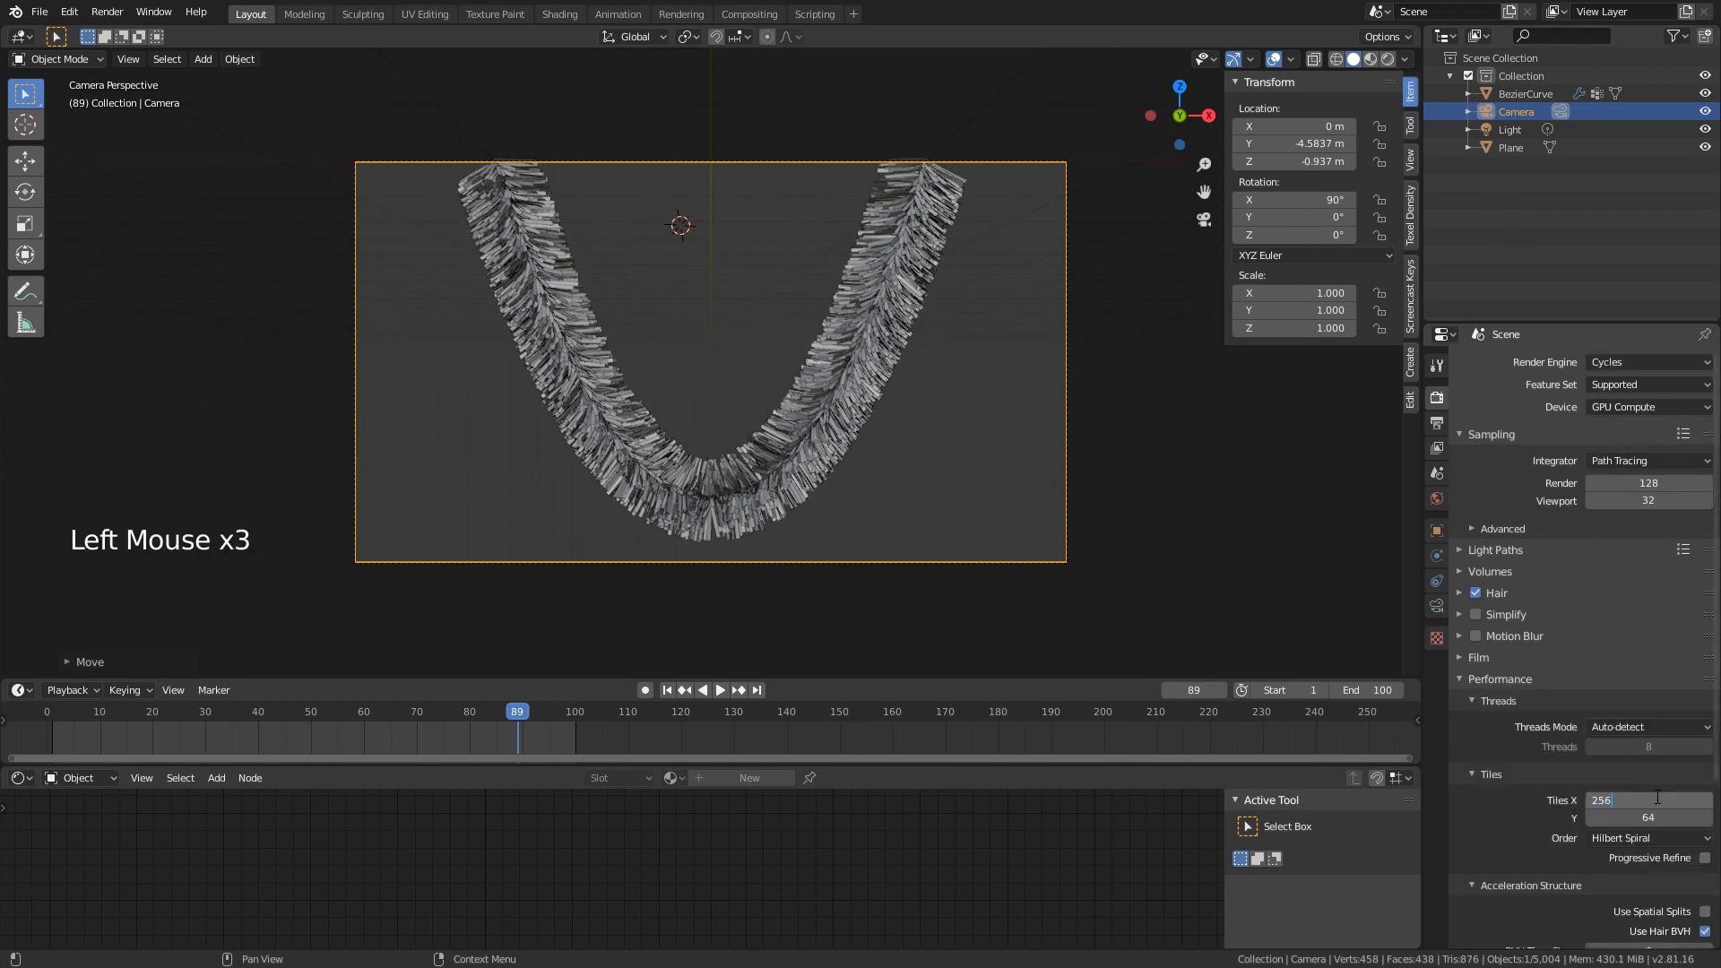
{"action": "key", "text": "Return"}
{"action": "left_click", "coordinate": [1650, 816]}
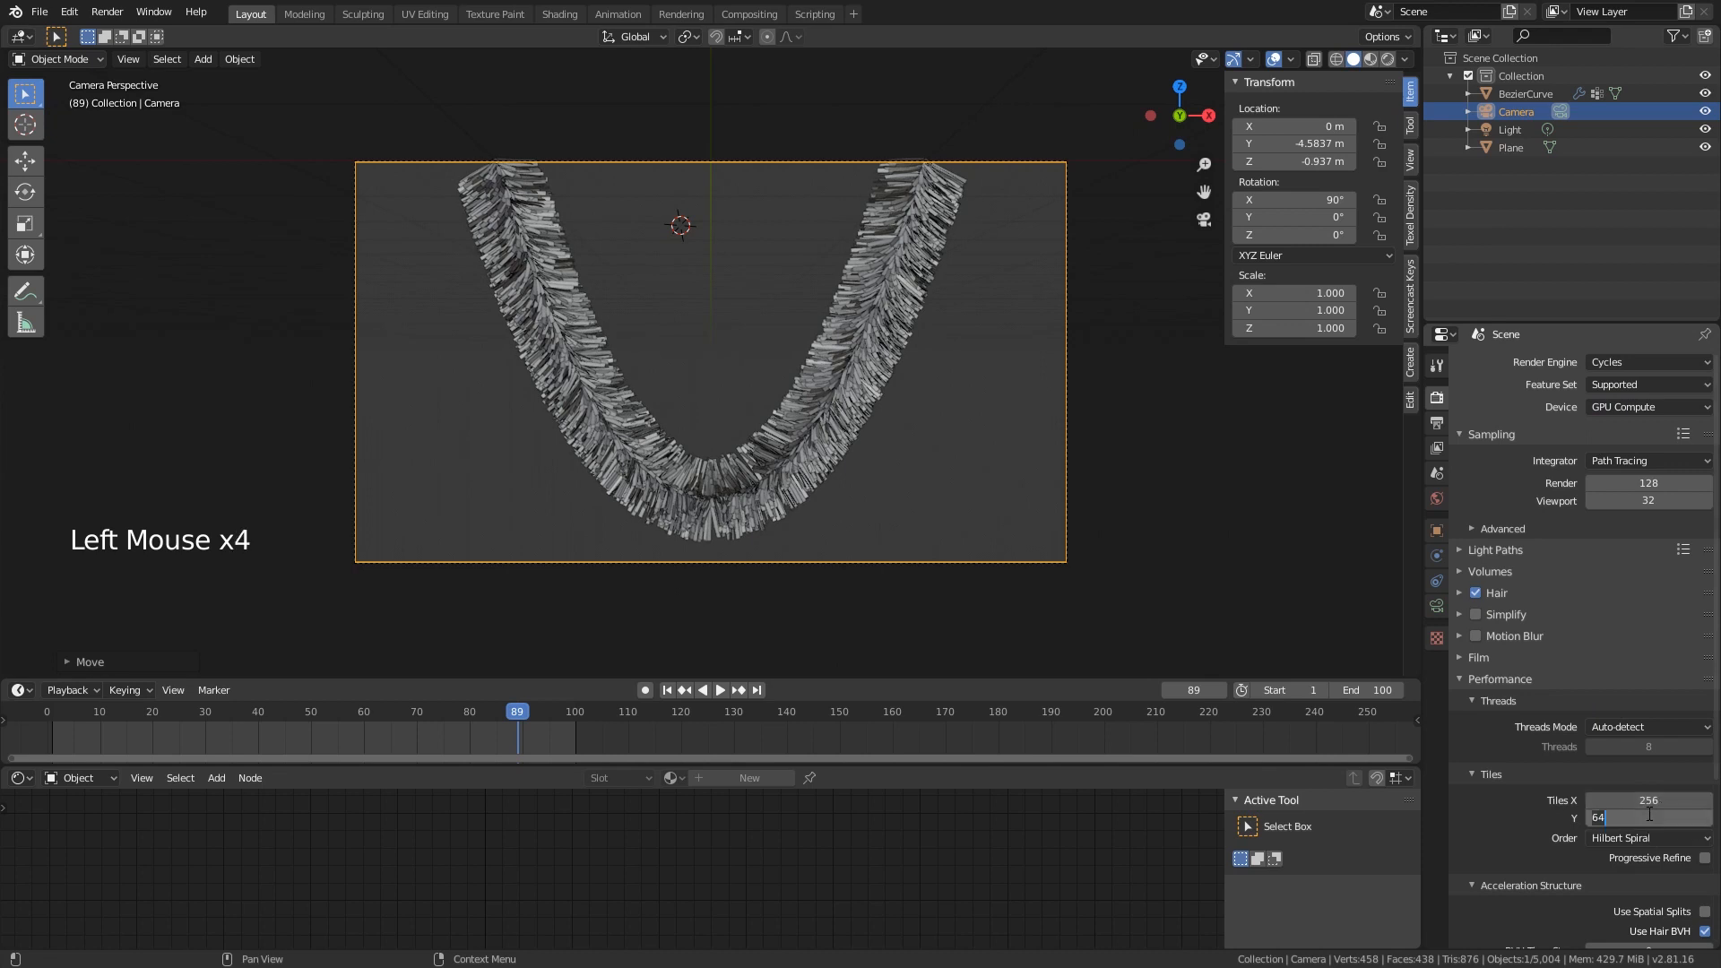
{"action": "type", "text": "256"}
{"action": "key", "text": "Return"}
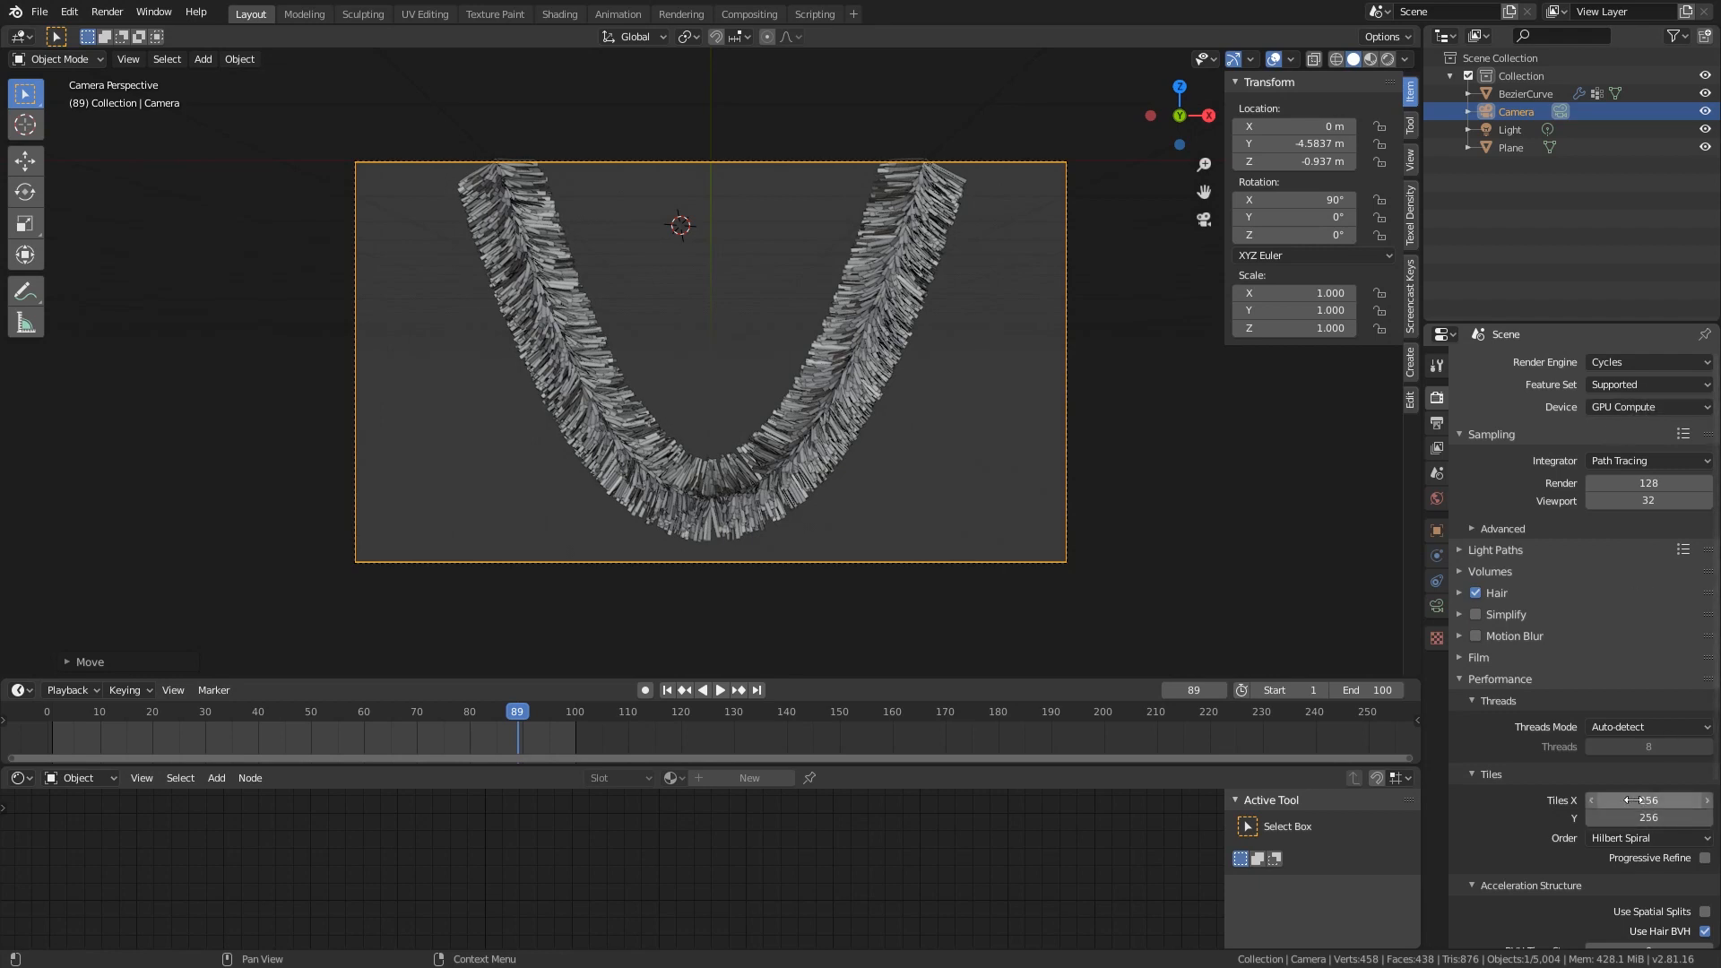
- Switch the viewport to Rendered shading and delete the light object above the garland
{"action": "left_click", "coordinate": [1519, 679]}
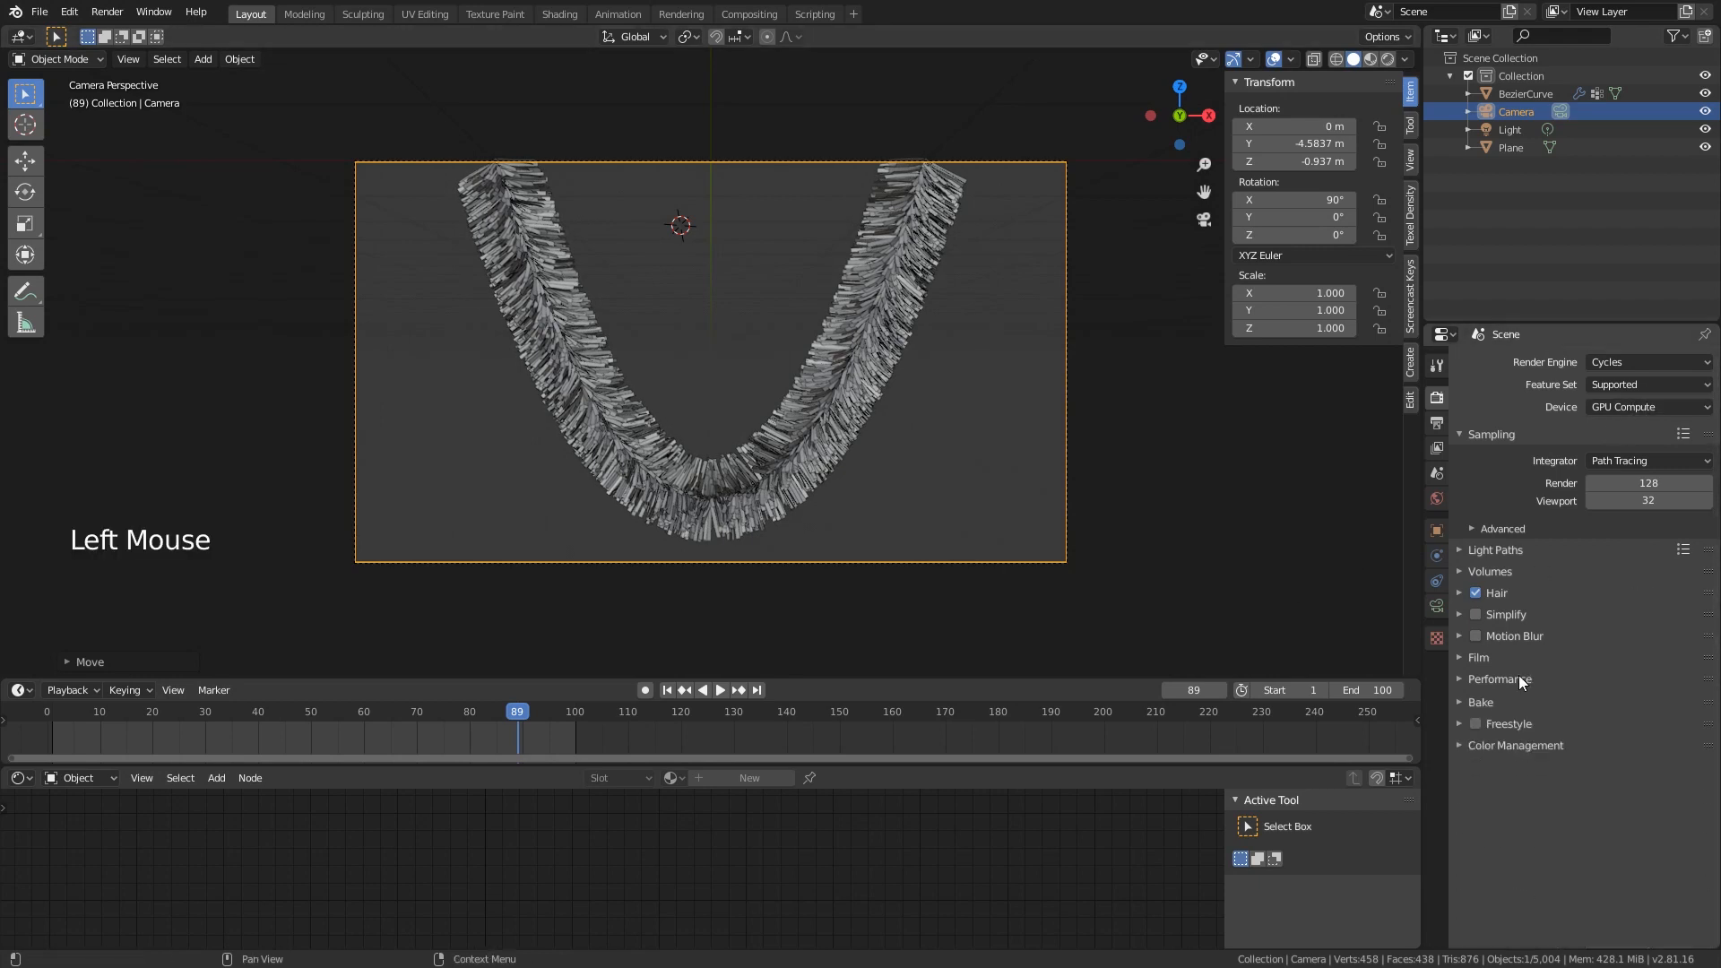
{"action": "left_click", "coordinate": [1388, 59]}
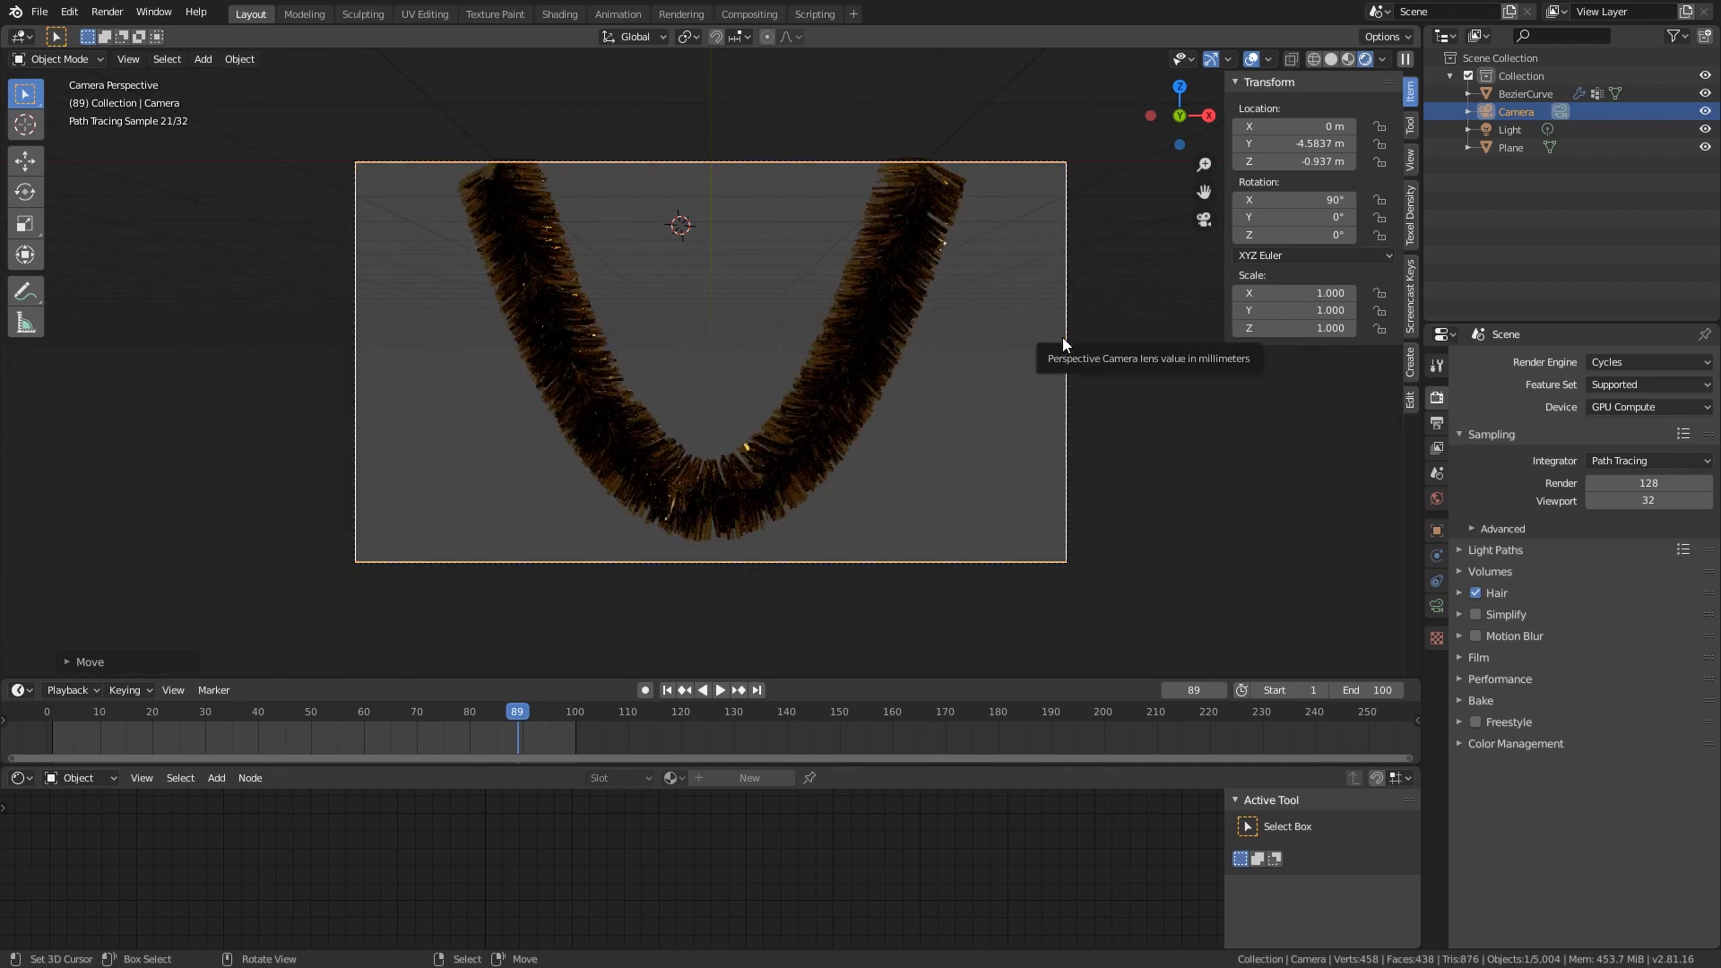
{"action": "scroll", "coordinate": [1060, 340], "scroll_direction": "down", "scroll_amount": 8}
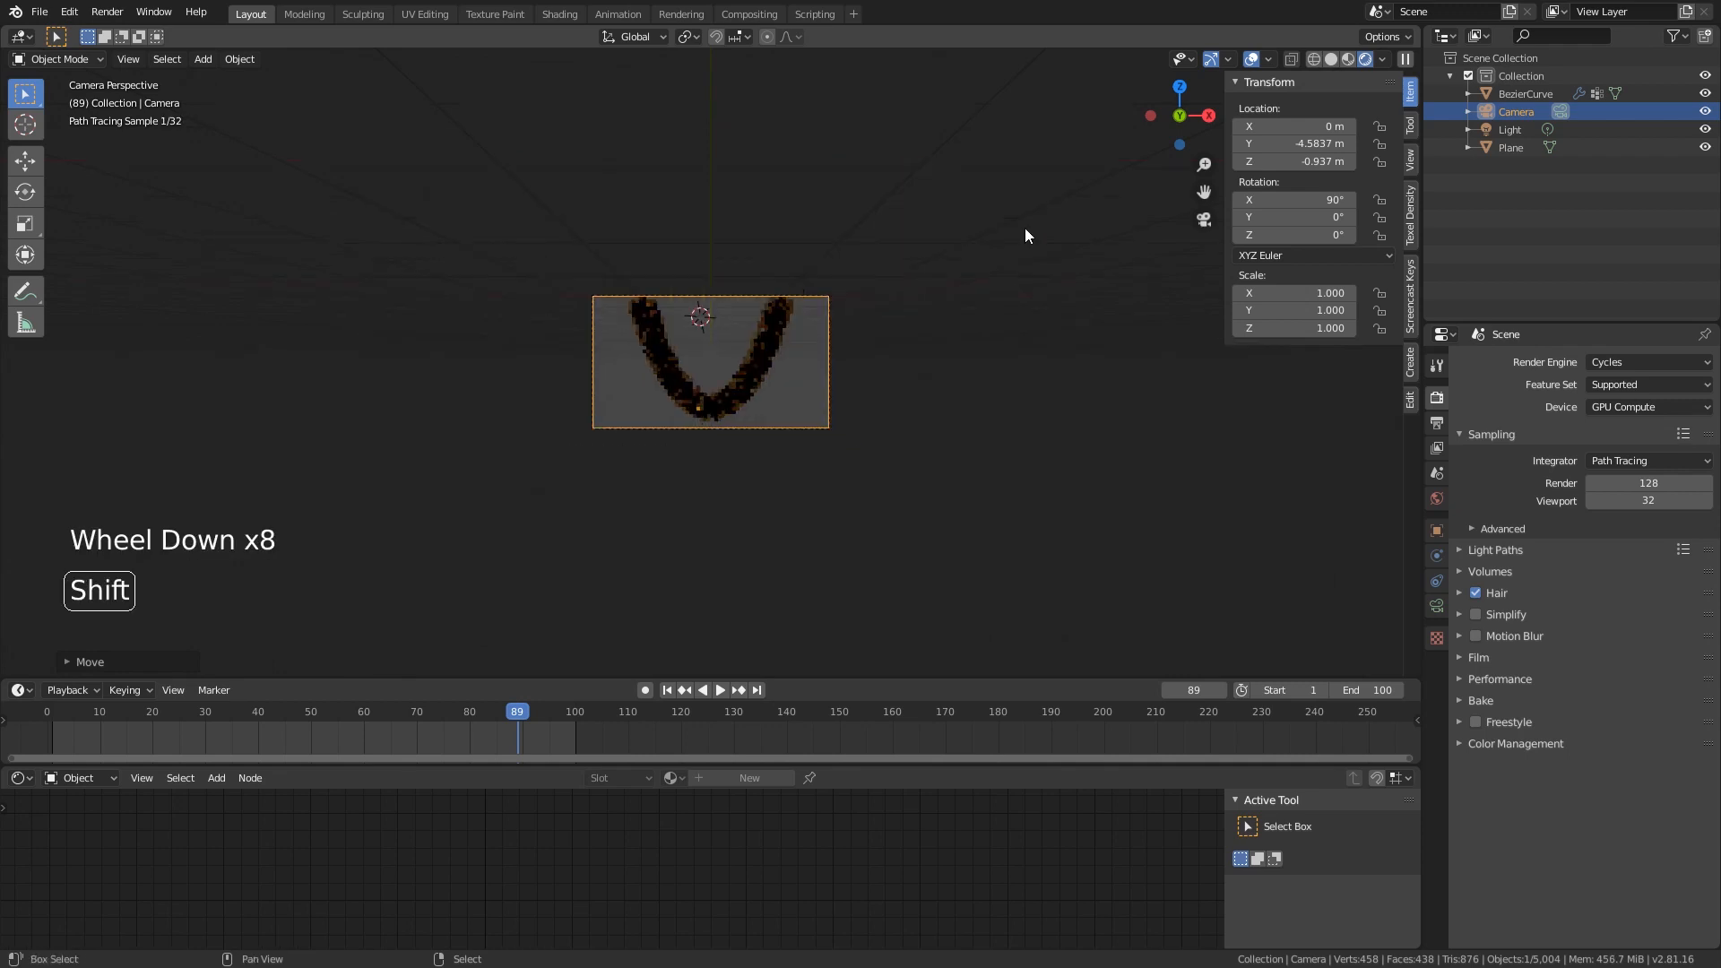
{"action": "middle_click_drag", "start_coordinate": [1025, 228], "coordinate": [946, 282], "text": "shift"}
{"action": "scroll", "coordinate": [947, 282], "scroll_direction": "down", "scroll_amount": 3}
{"action": "scroll", "coordinate": [912, 450], "scroll_direction": "down", "scroll_amount": 4}
{"action": "middle_click_drag", "start_coordinate": [912, 451], "coordinate": [977, 79], "text": "shift"}
{"action": "scroll", "coordinate": [977, 78], "scroll_direction": "up", "scroll_amount": 1, "text": "shift"}
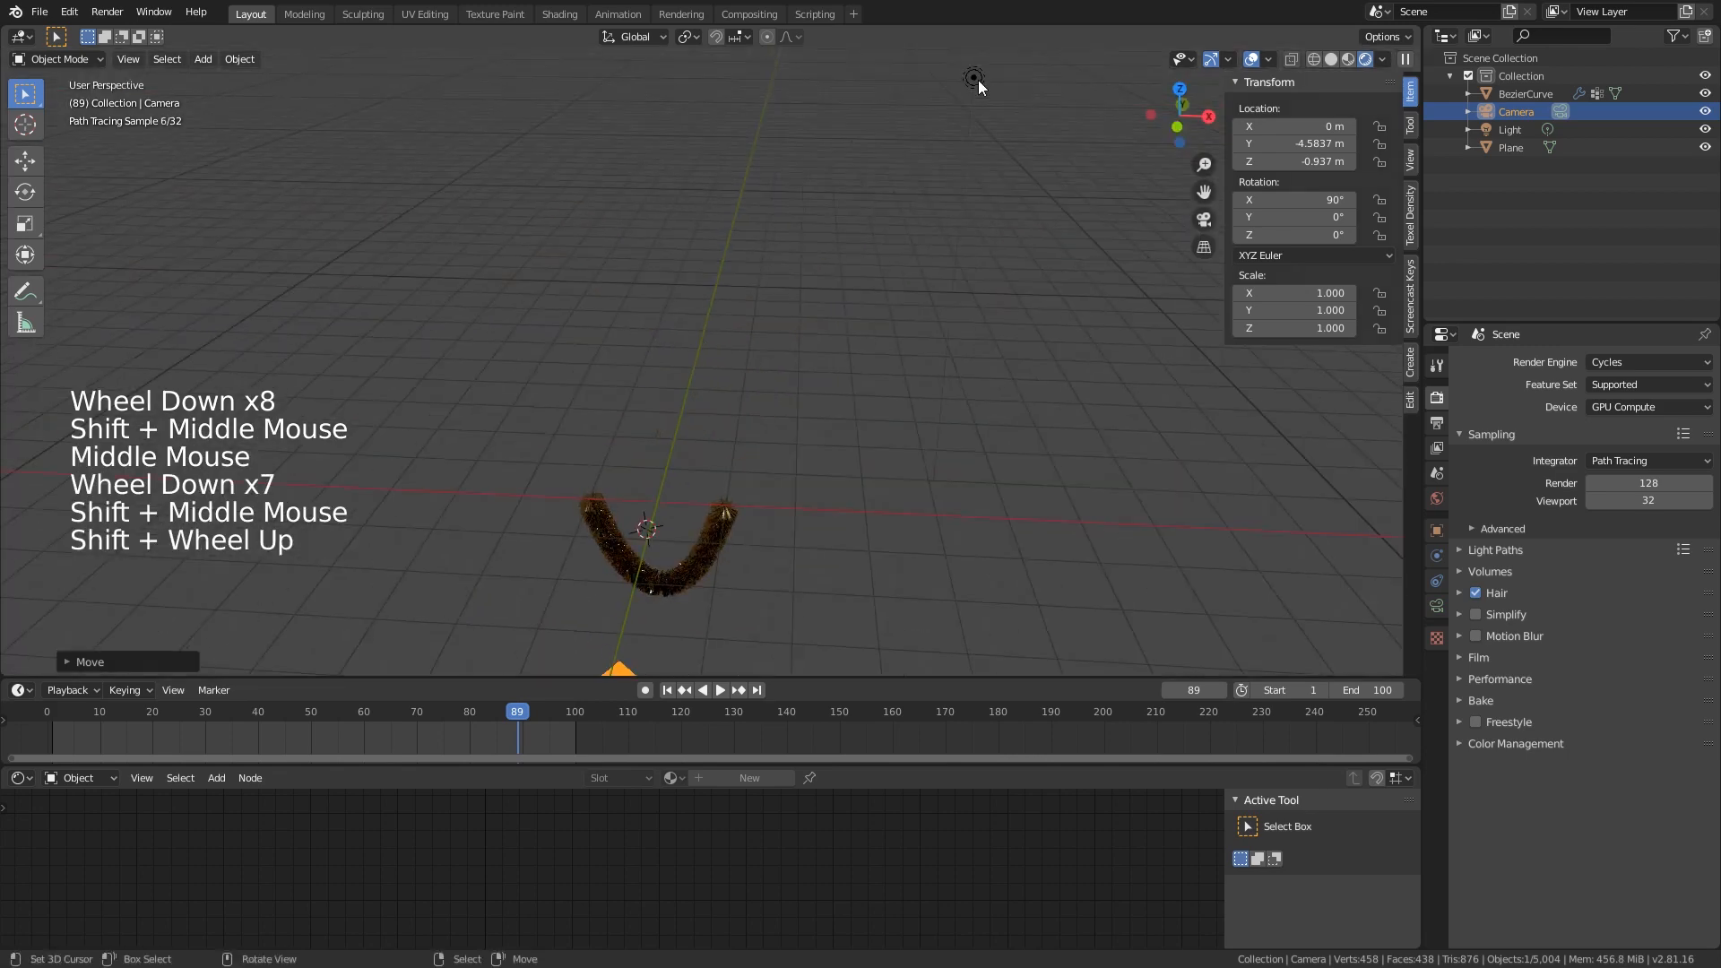
{"action": "right_click", "coordinate": [977, 88]}
{"action": "key", "text": "x"}
{"action": "left_click", "coordinate": [977, 109]}
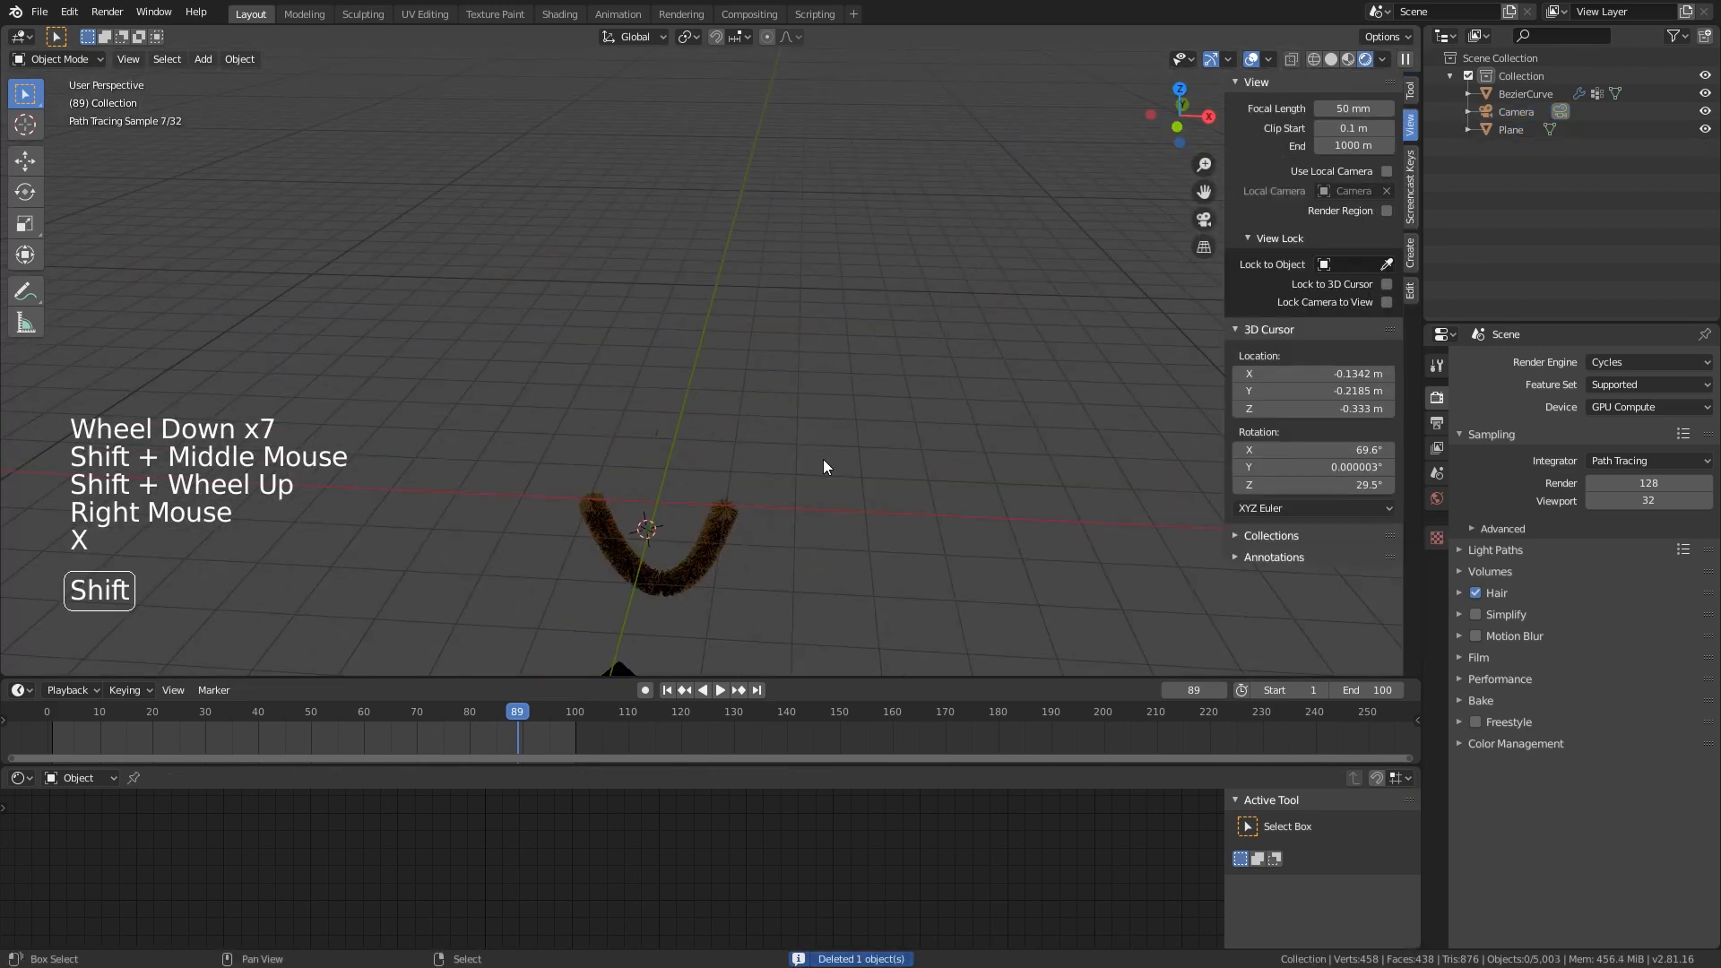
- Check the unlit garland through the camera in Rendered shading, and return to Solid shading
{"action": "key", "text": "KP_0"}
{"action": "scroll", "coordinate": [822, 448], "scroll_direction": "up", "scroll_amount": 1}
{"action": "scroll", "coordinate": [820, 437], "scroll_direction": "up", "scroll_amount": 5}
{"action": "middle_click_drag", "start_coordinate": [843, 471], "coordinate": [973, 93], "text": "shift"}
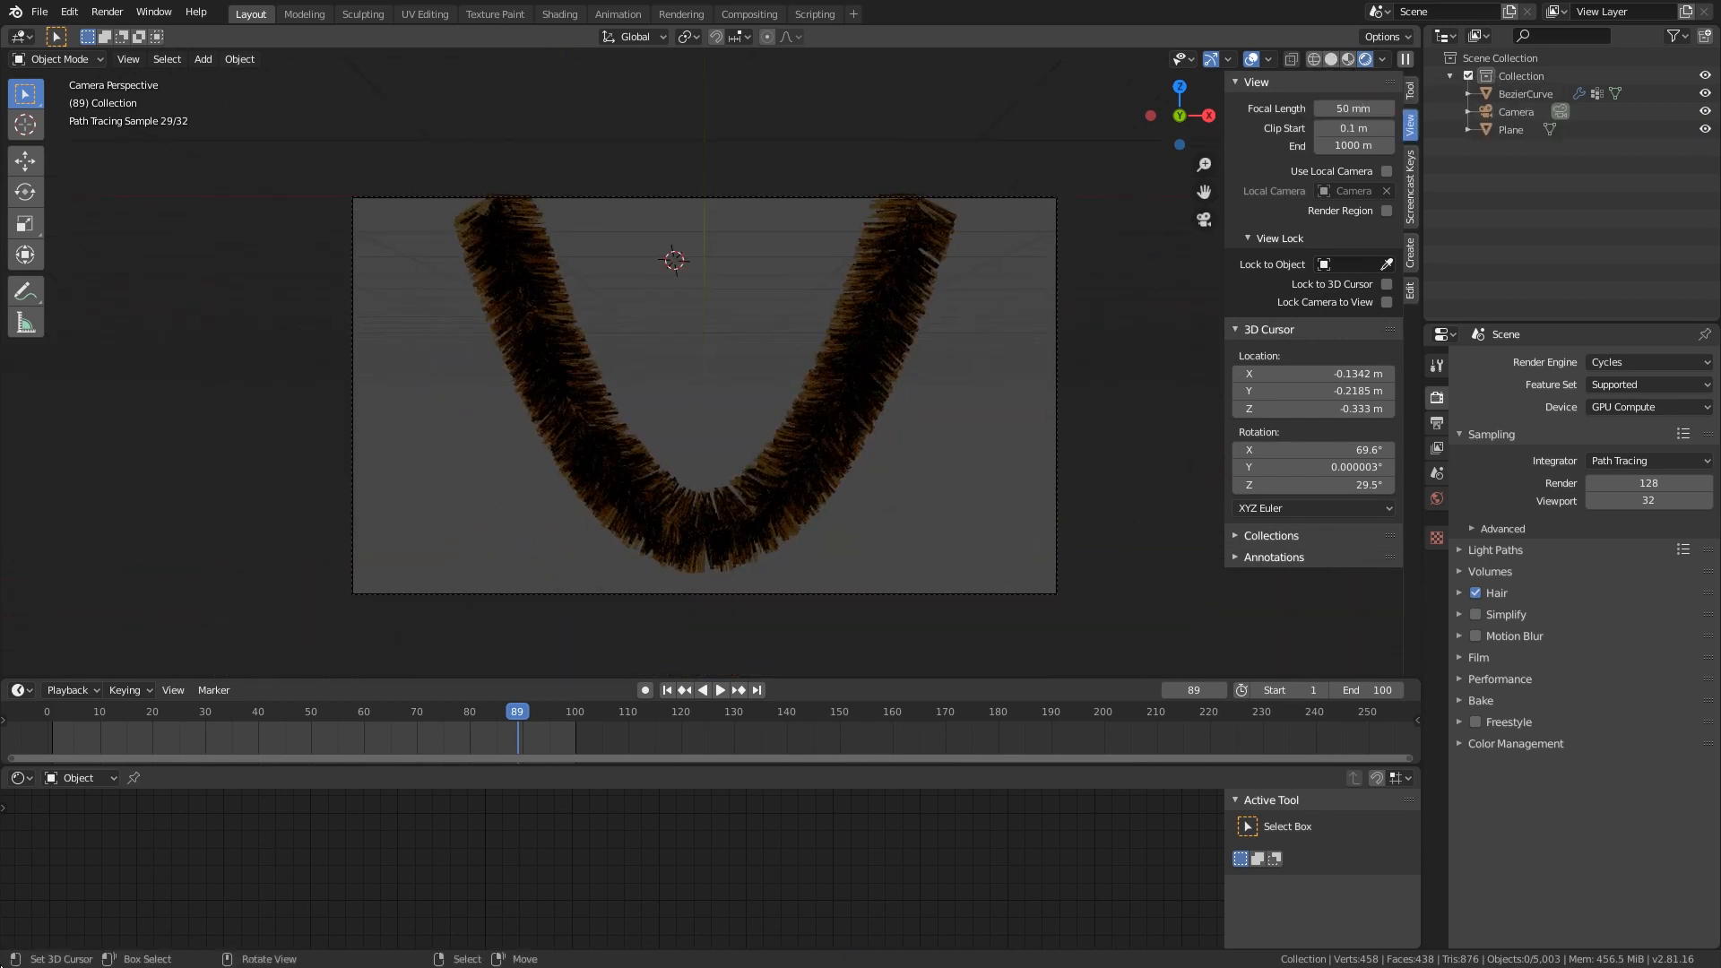
{"action": "left_click", "coordinate": [1332, 58]}
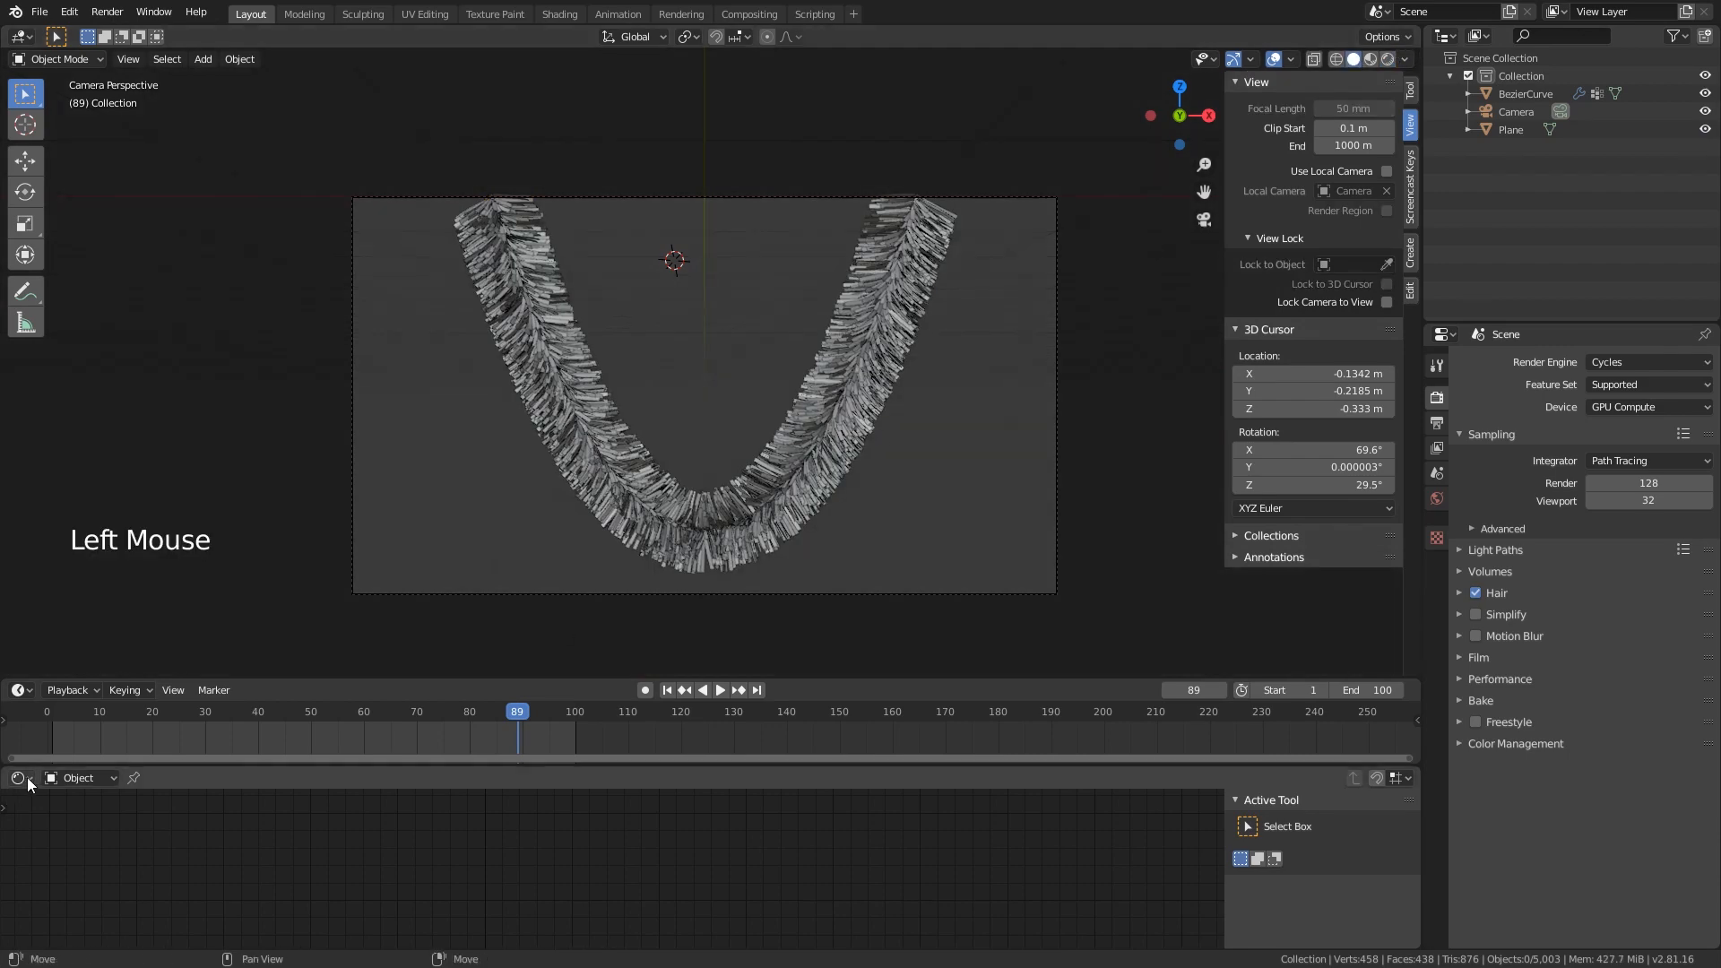
- In the World shader, add an Environment Texture node and connect its Color to the Background color
{"action": "left_click", "coordinate": [93, 779]}
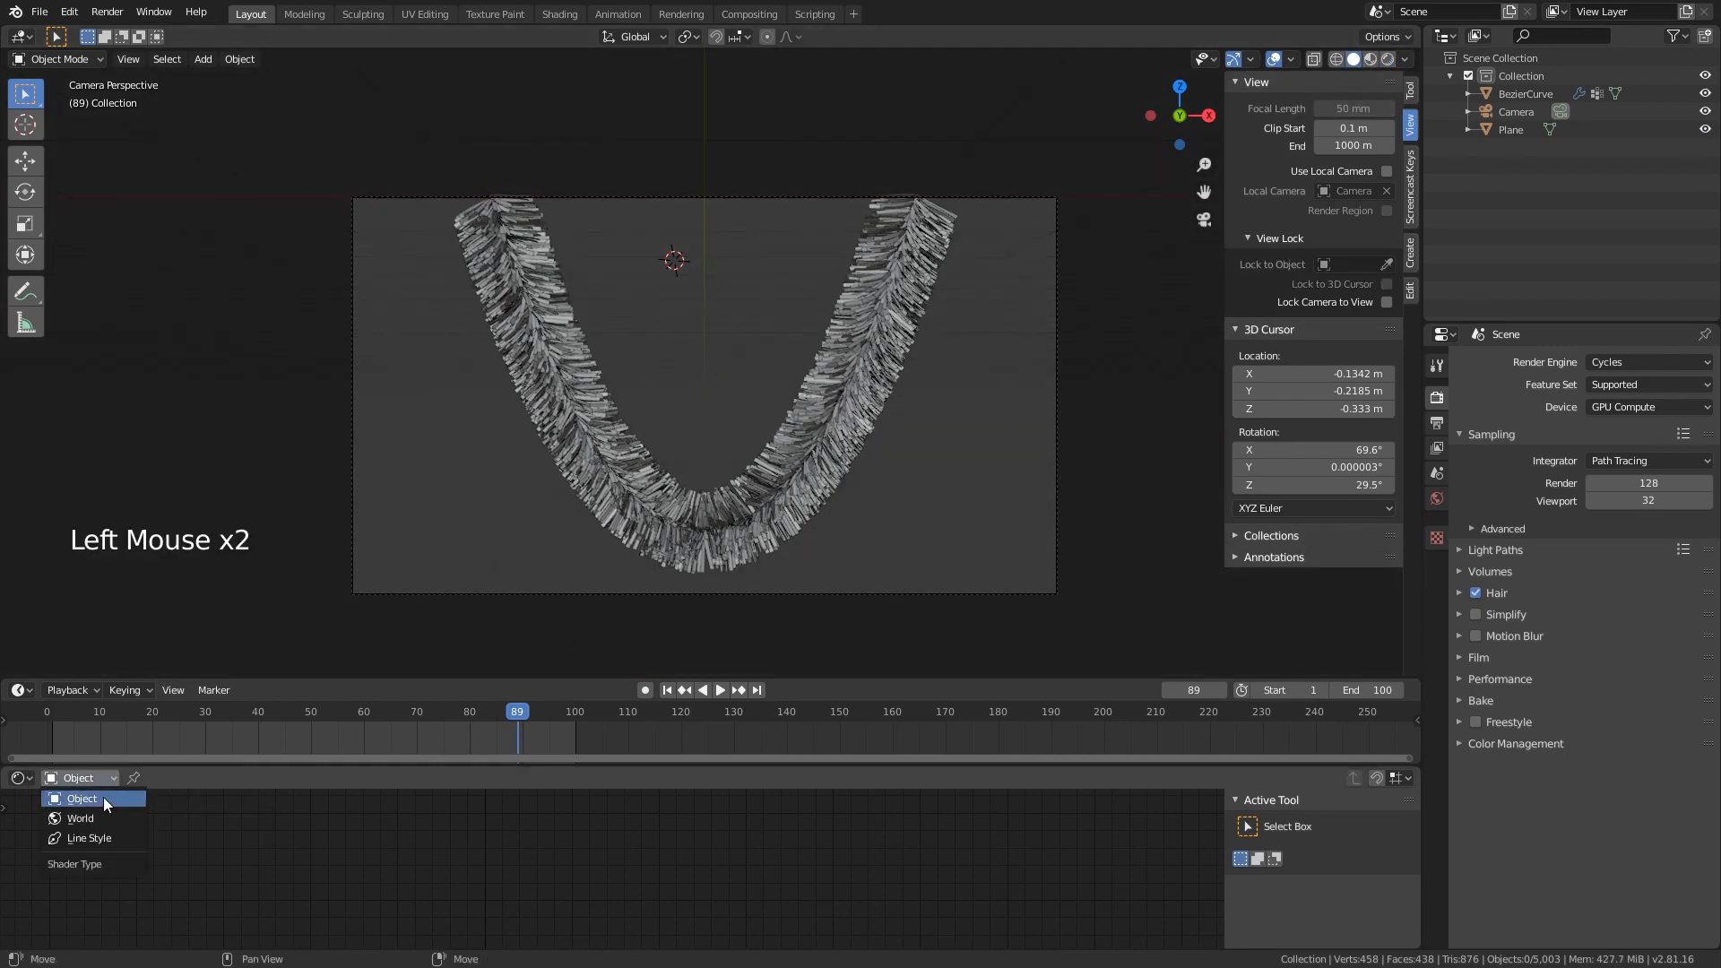
{"action": "left_click", "coordinate": [99, 818]}
{"action": "scroll", "coordinate": [534, 821], "scroll_direction": "up", "scroll_amount": 1}
{"action": "middle_click_drag", "start_coordinate": [534, 822], "coordinate": [475, 837]}
{"action": "key", "text": "shift+a"}
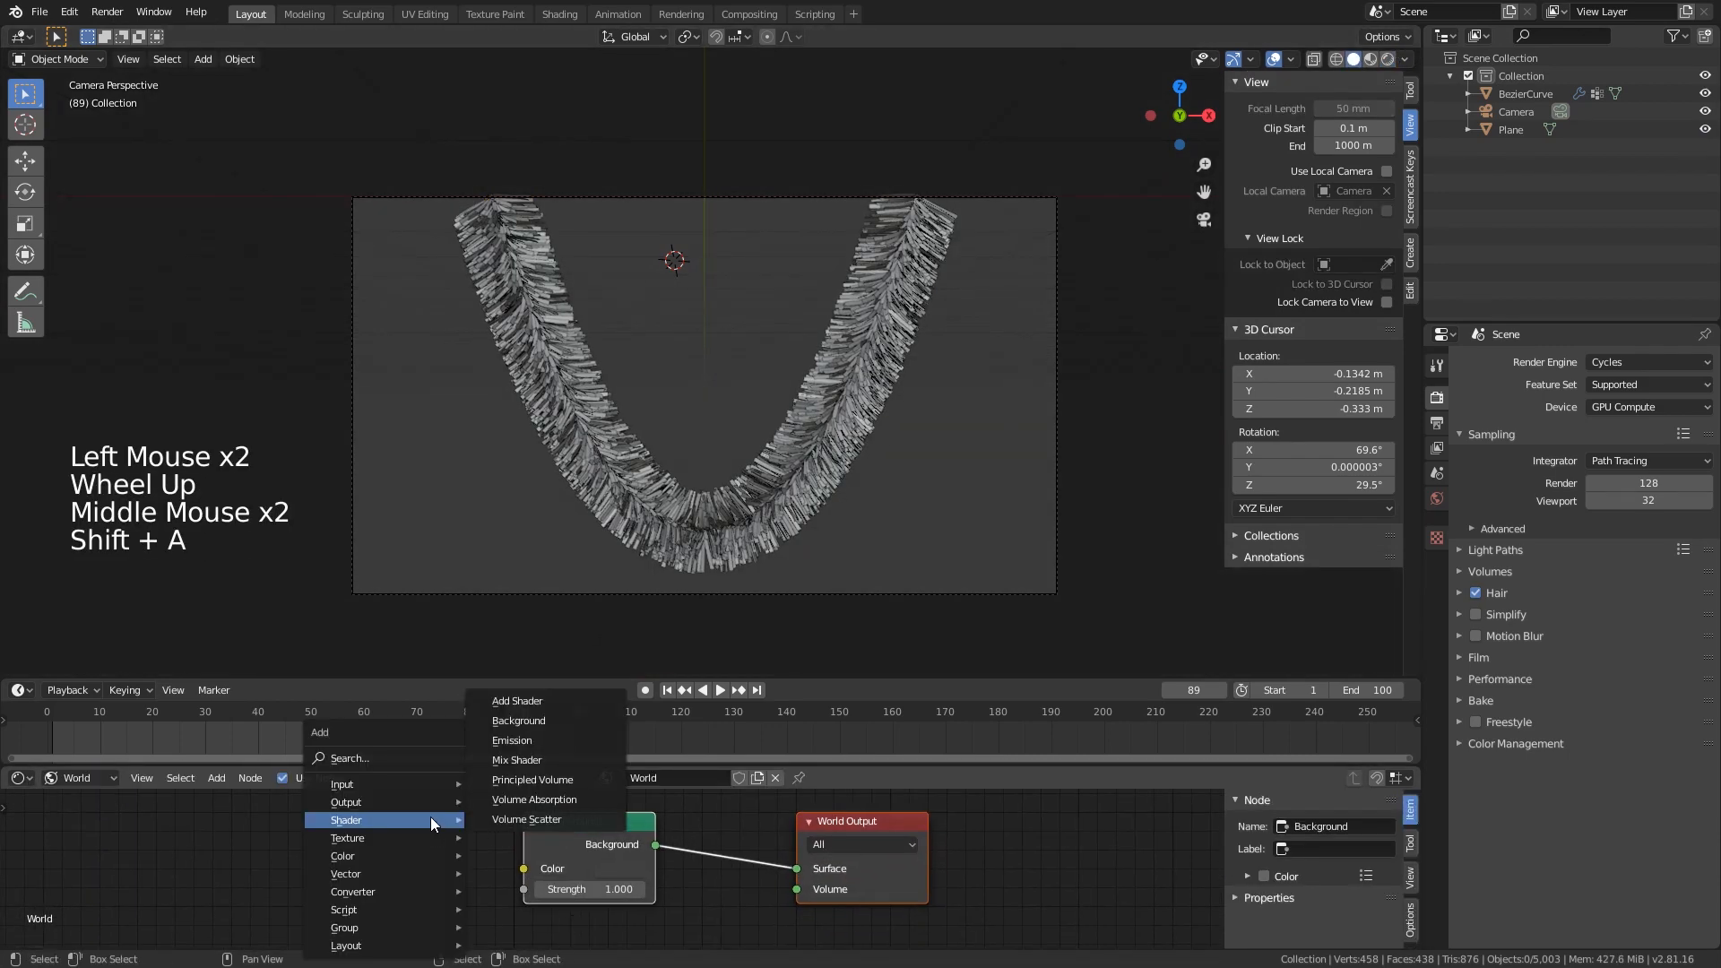
{"action": "left_click", "coordinate": [395, 759]}
{"action": "type", "text": "env"}
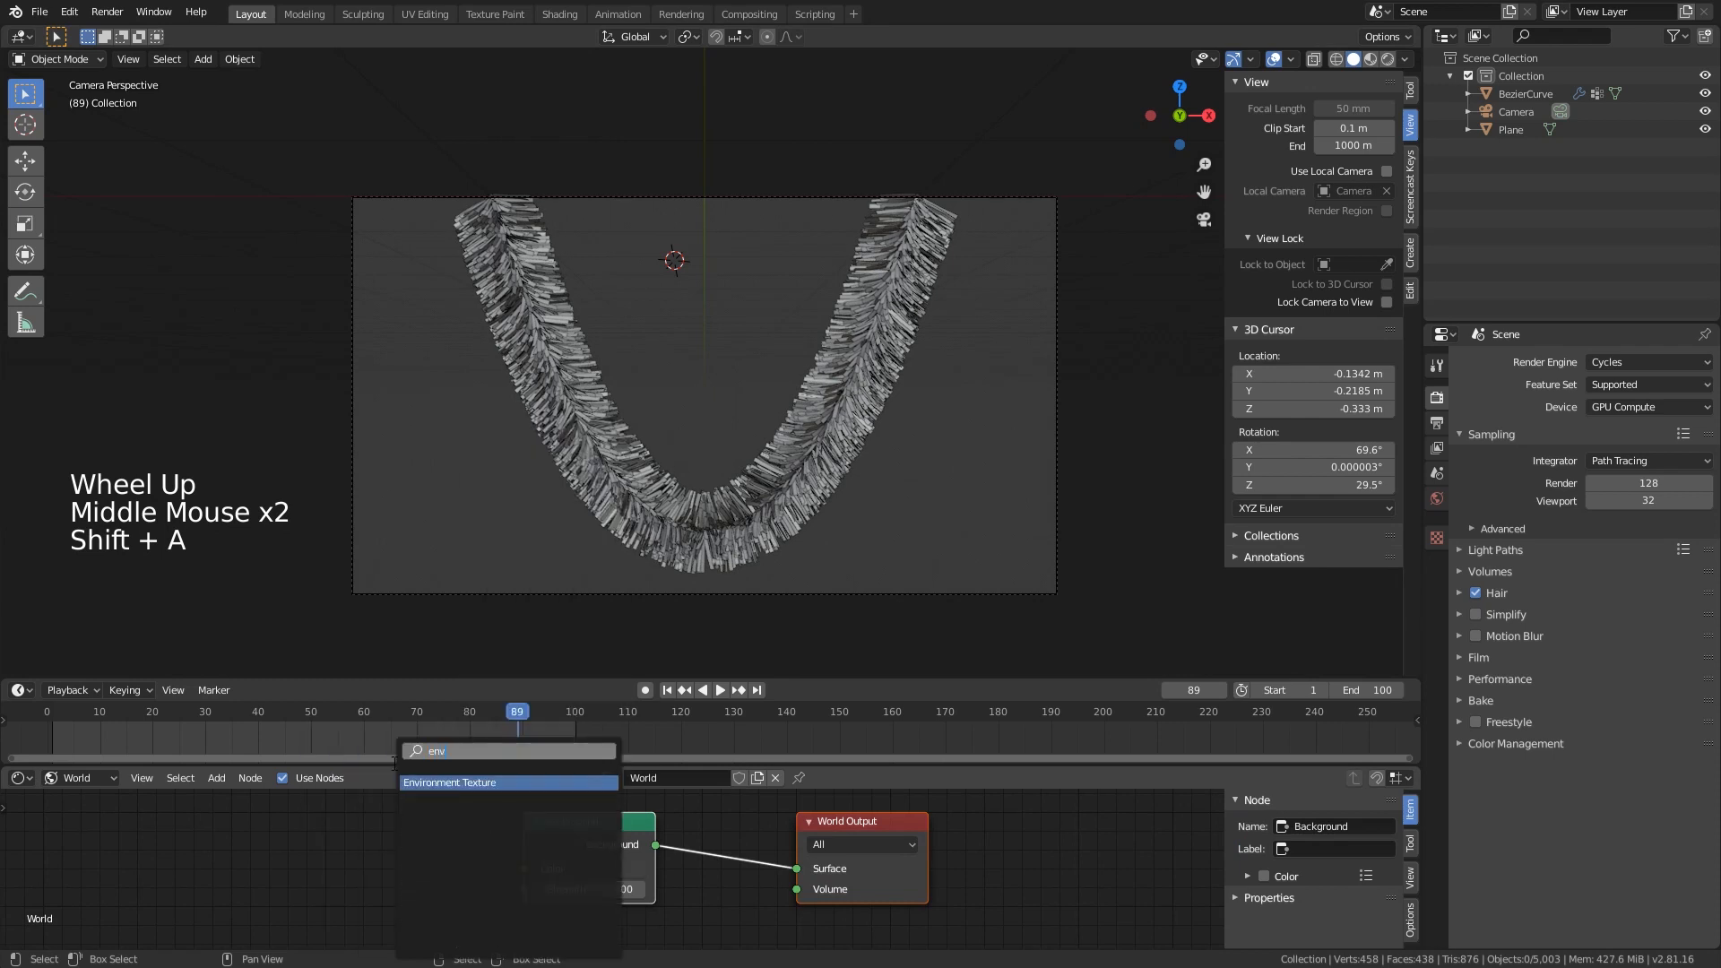
{"action": "left_click", "coordinate": [414, 782]}
{"action": "left_click", "coordinate": [222, 804]}
{"action": "left_click_drag", "start_coordinate": [456, 841], "coordinate": [529, 873]}
{"action": "middle_click_drag", "start_coordinate": [529, 873], "coordinate": [584, 830]}
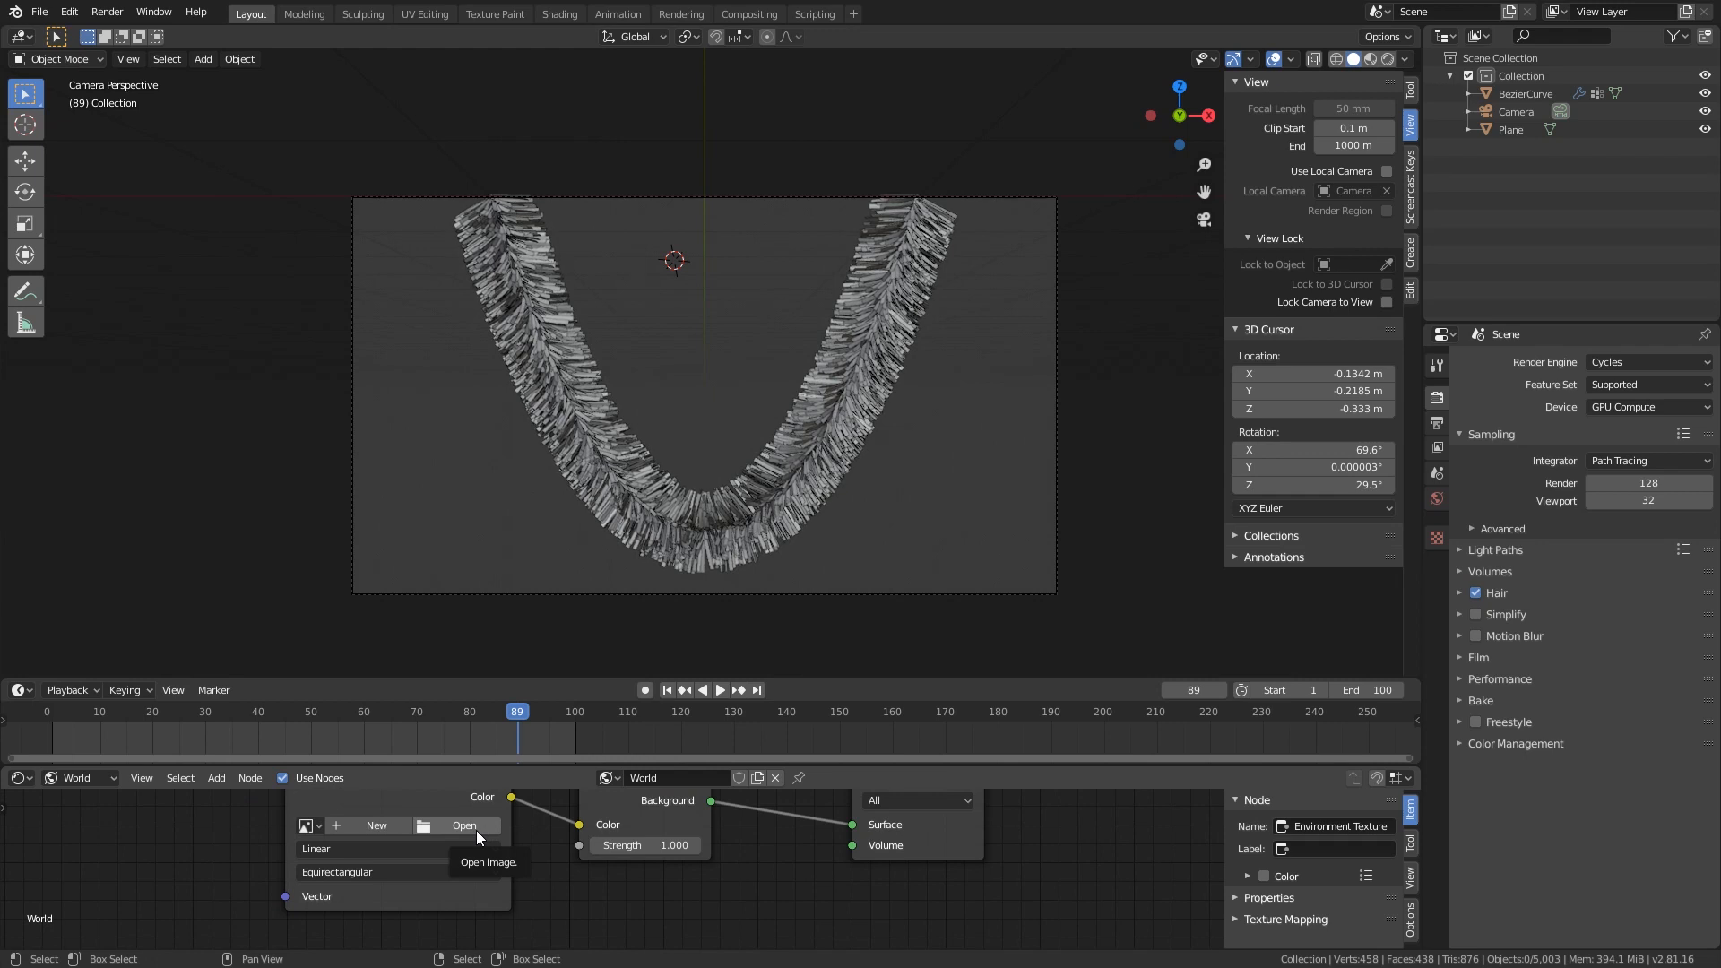
- Load sculpture_exhibition_4k.hdr into the Environment Texture and preview the garland in Rendered shading
{"action": "left_click", "coordinate": [476, 830]}
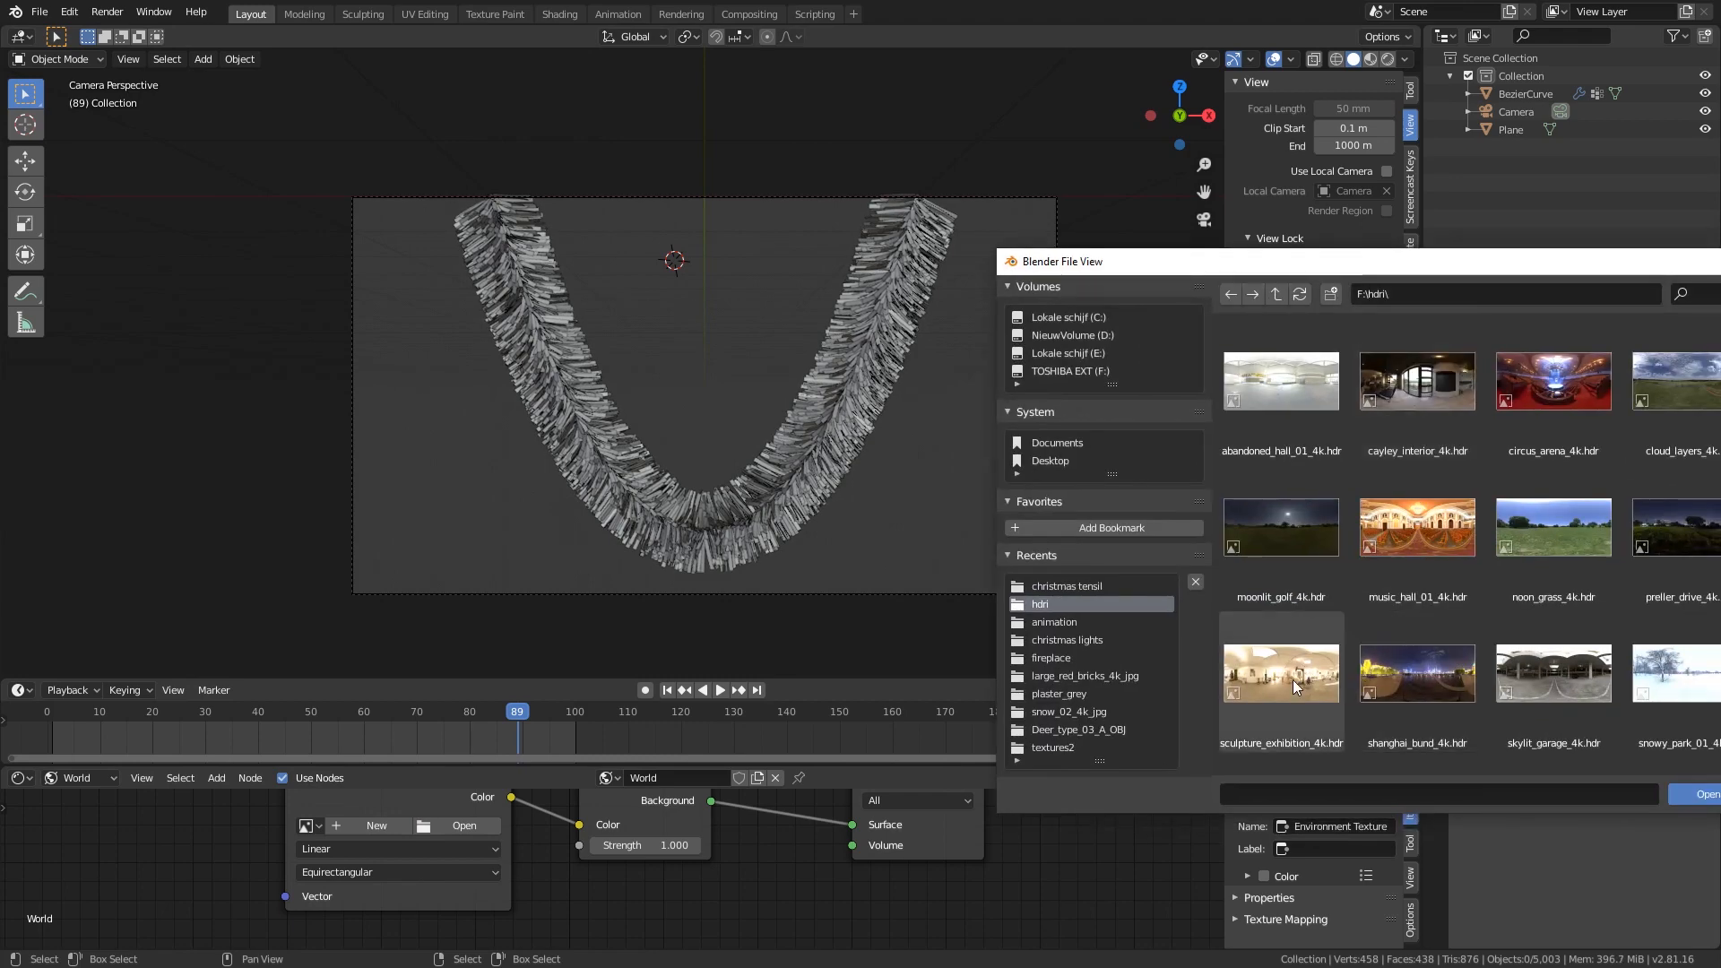
{"action": "double_click", "coordinate": [1293, 681]}
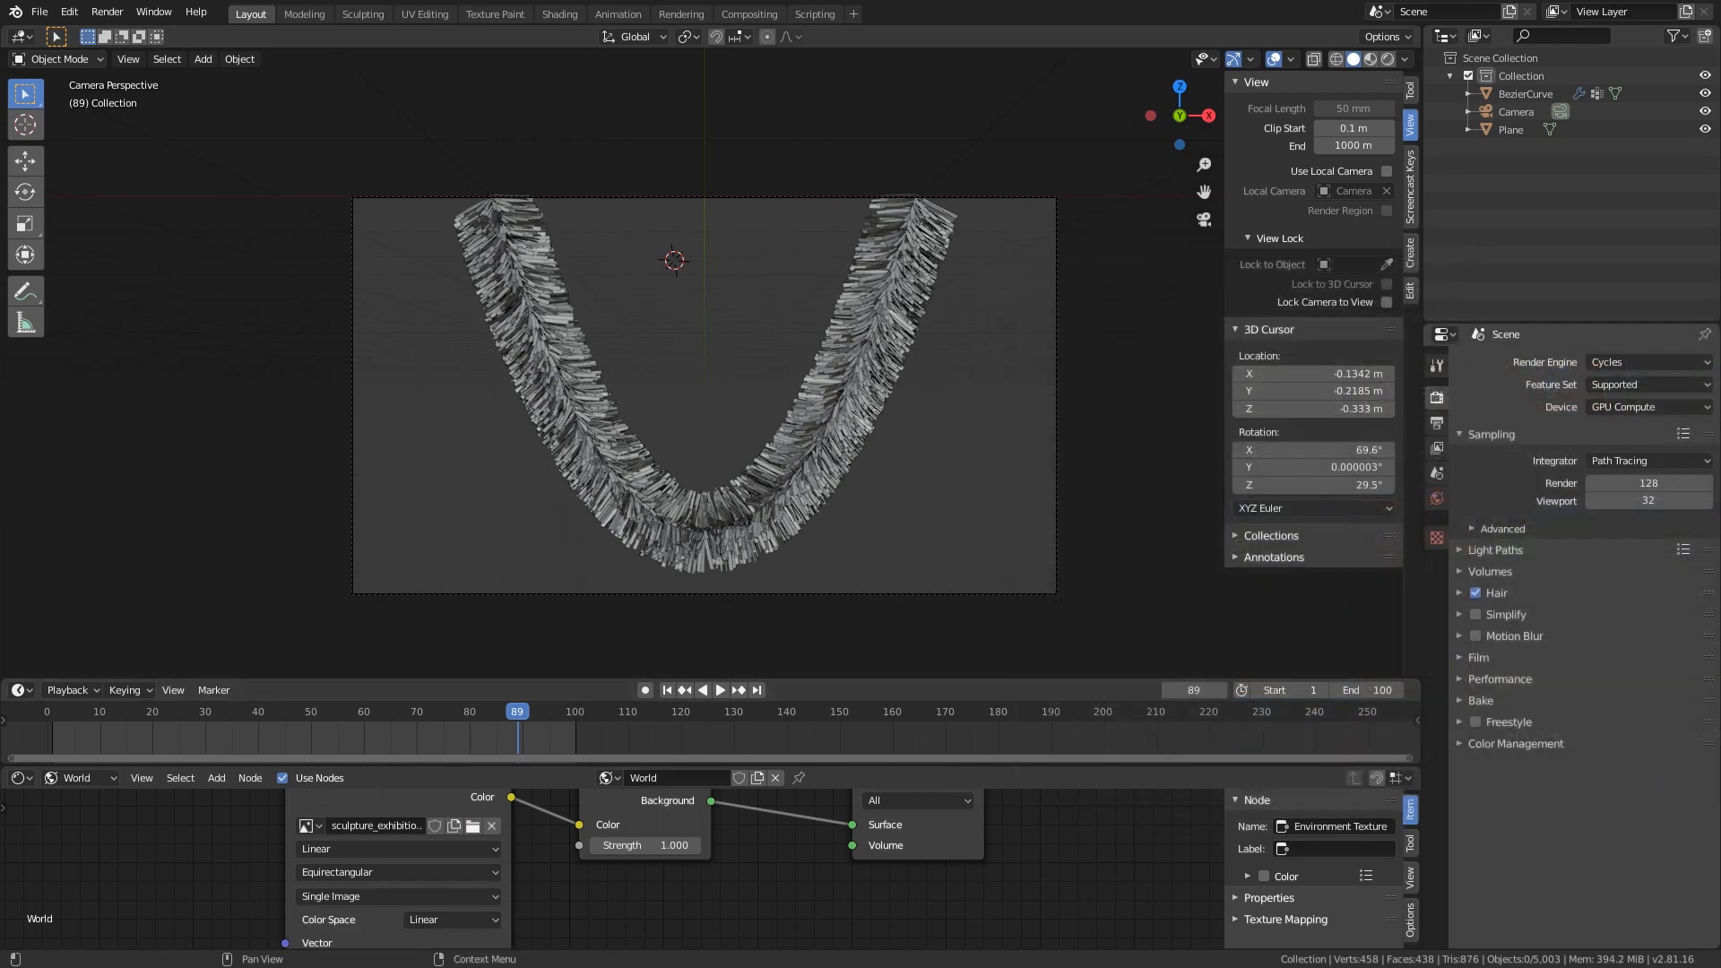
{"action": "left_click", "coordinate": [1390, 61]}
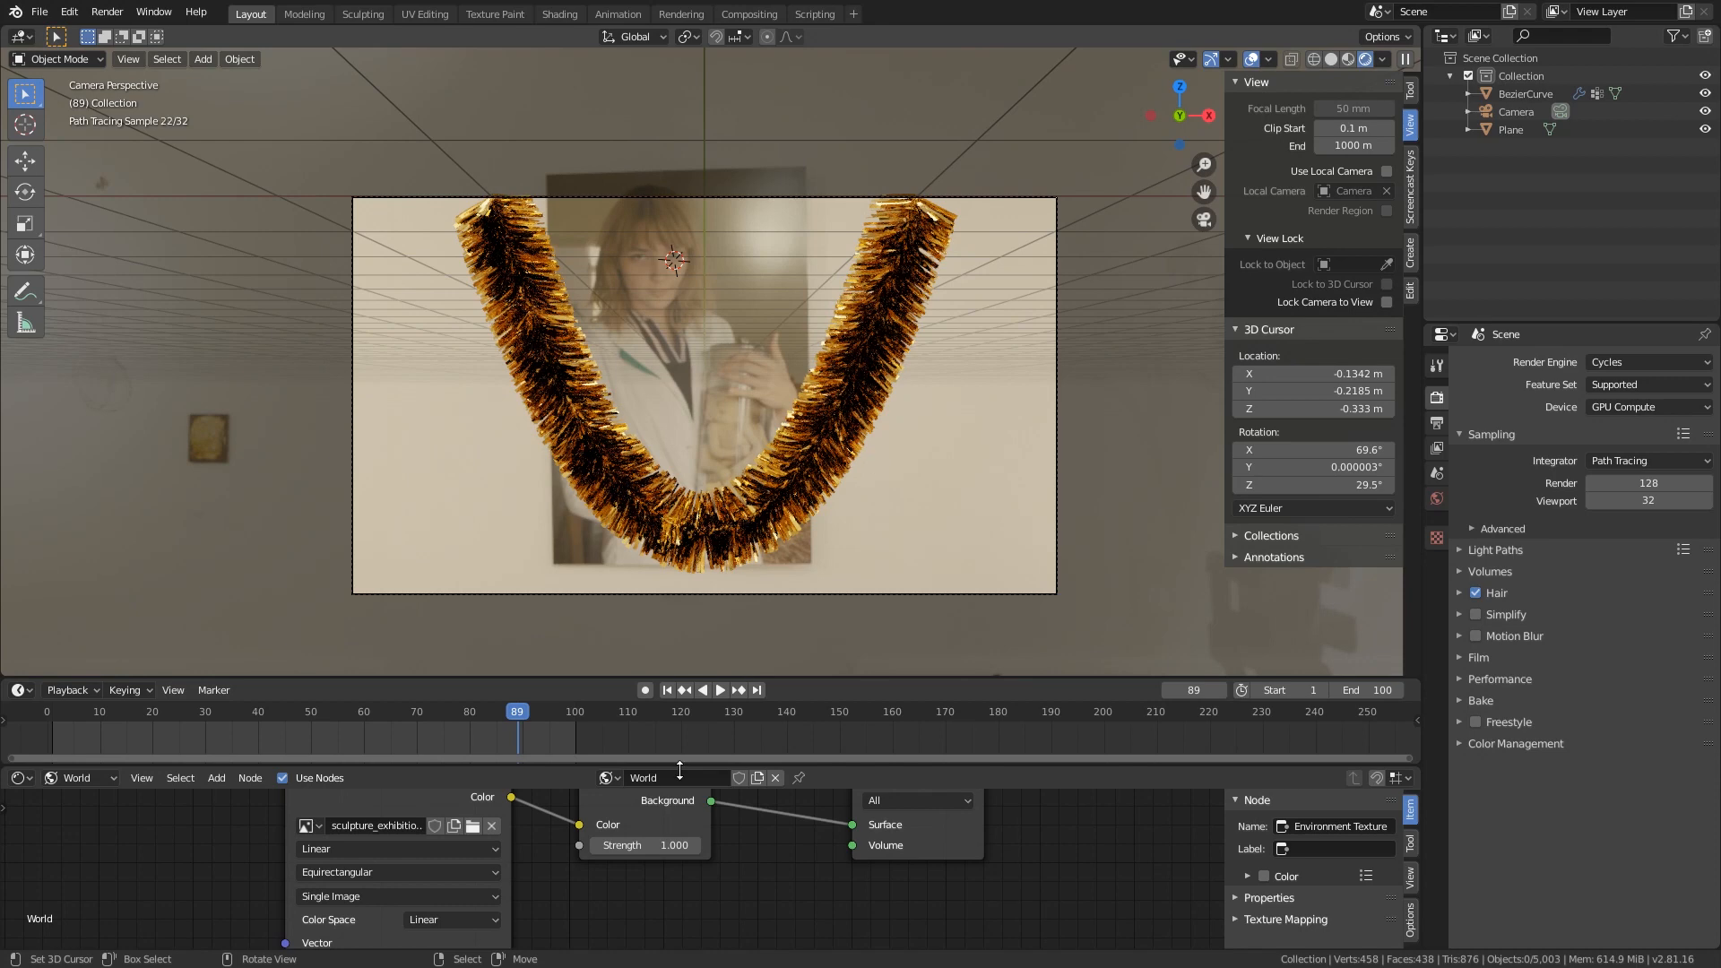
{"action": "middle_click_drag", "start_coordinate": [627, 502], "coordinate": [601, 526]}
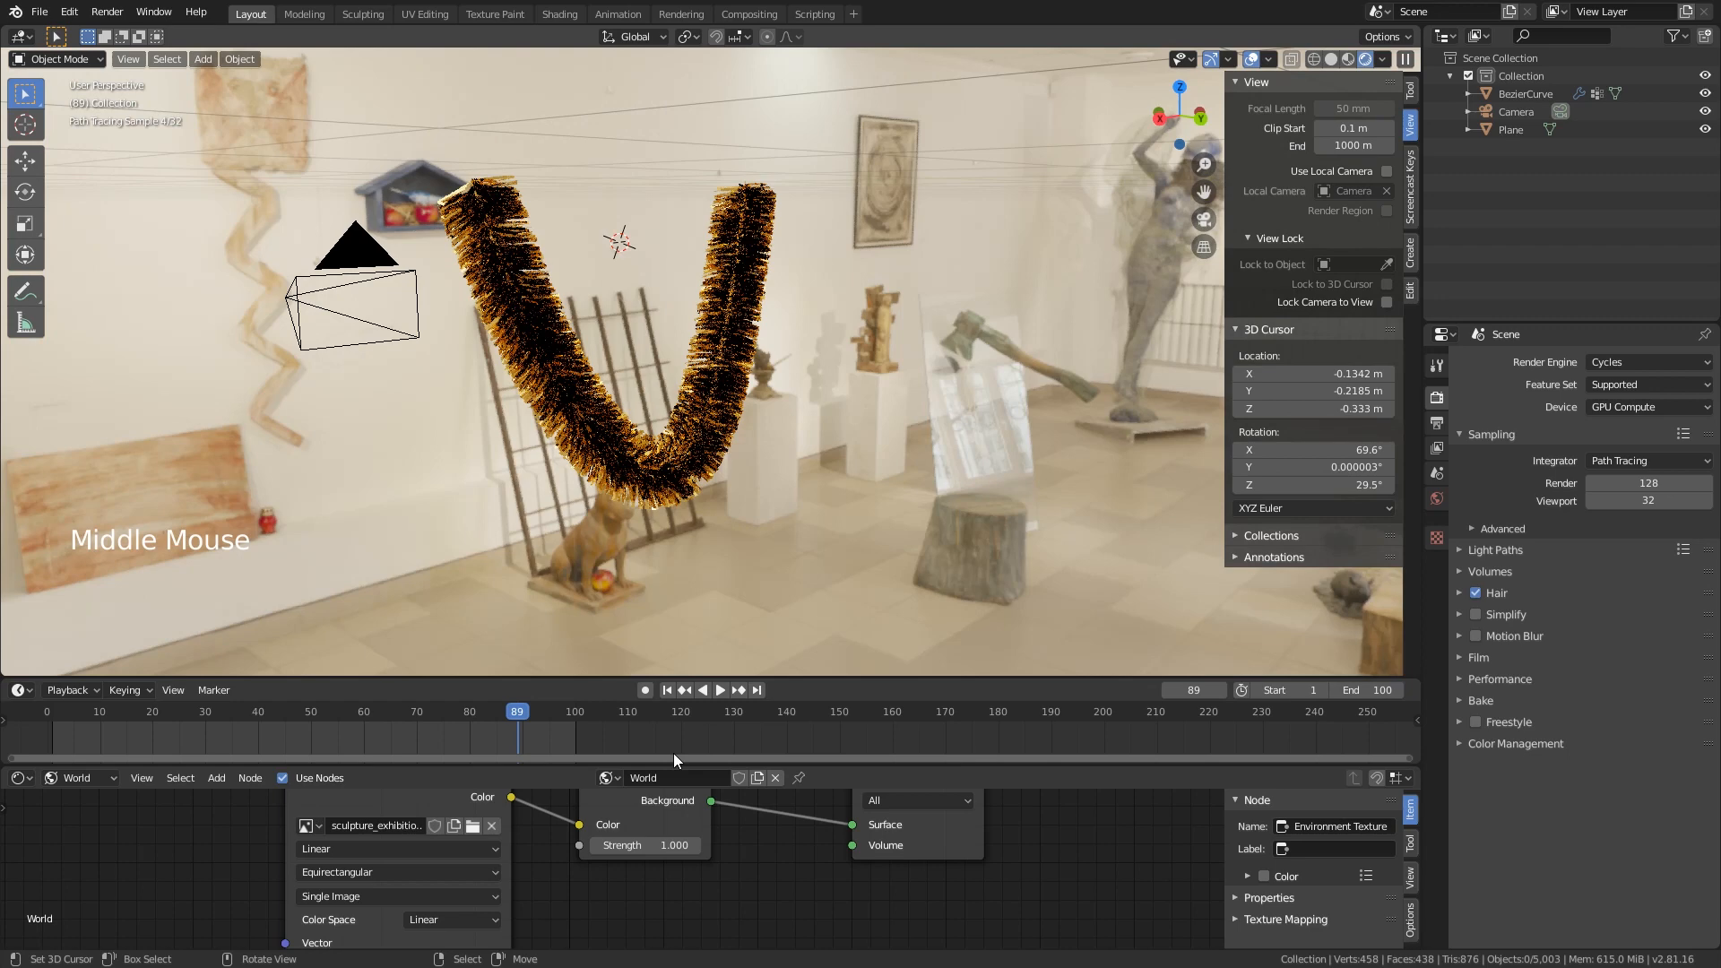
- Set the World Background strength to 1.5
{"action": "left_click", "coordinate": [646, 846]}
{"action": "type", "text": "1.5"}
{"action": "key", "text": "Return"}
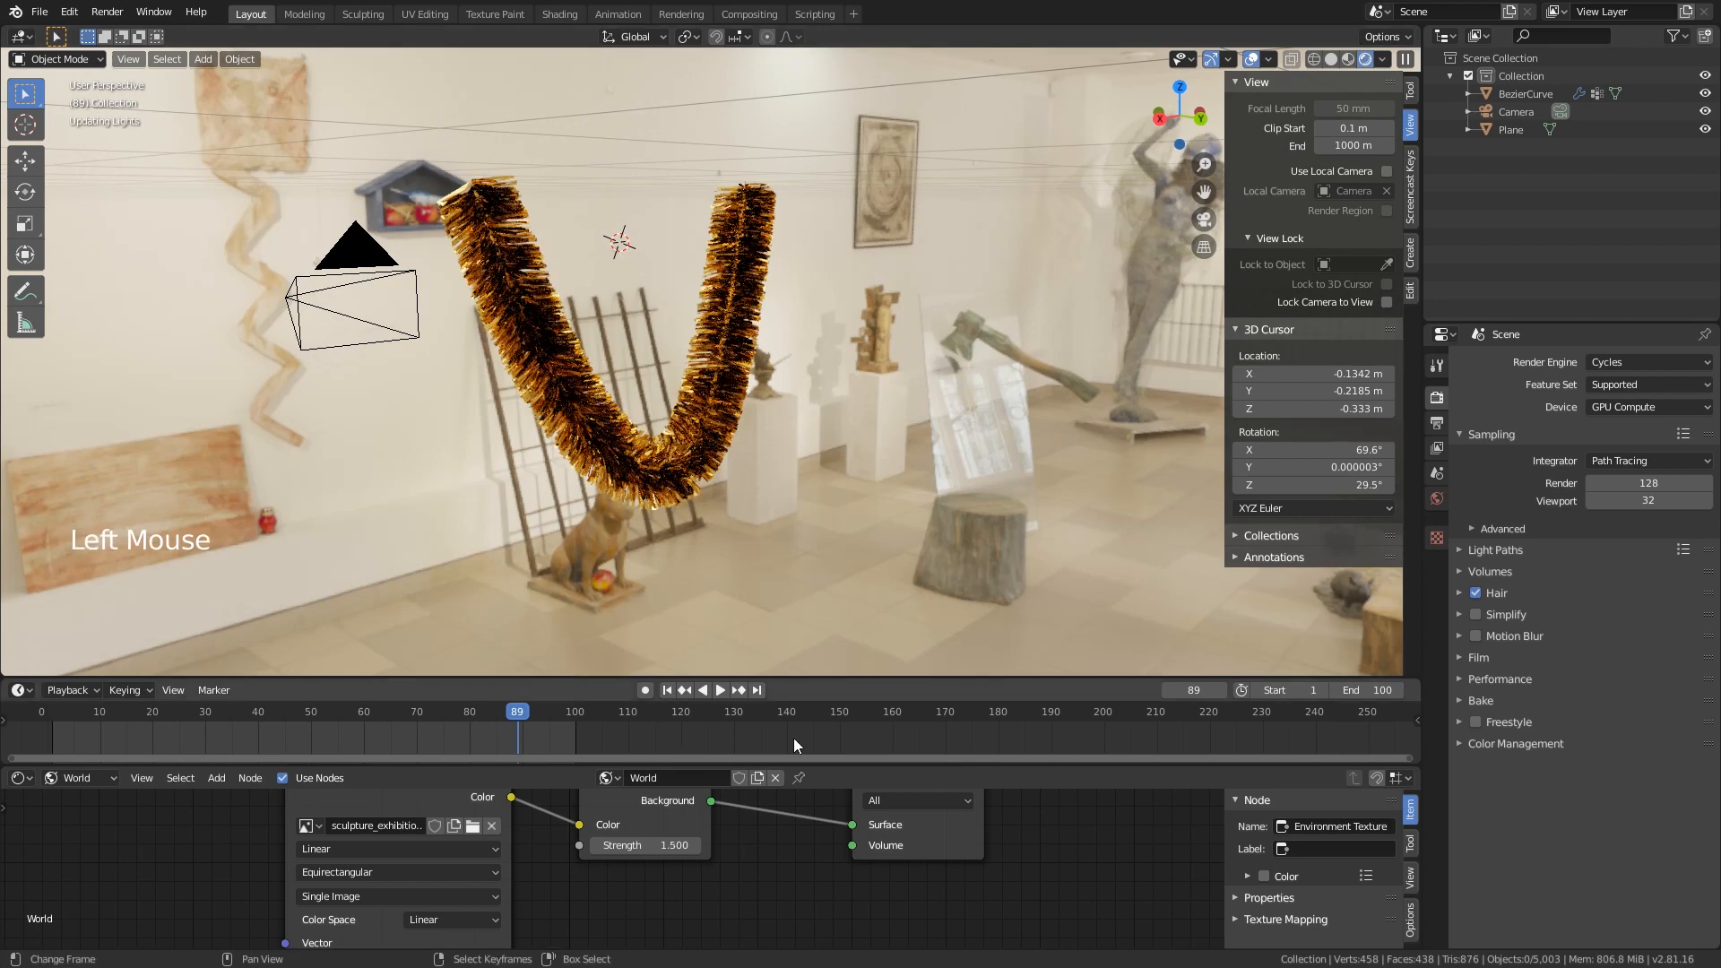
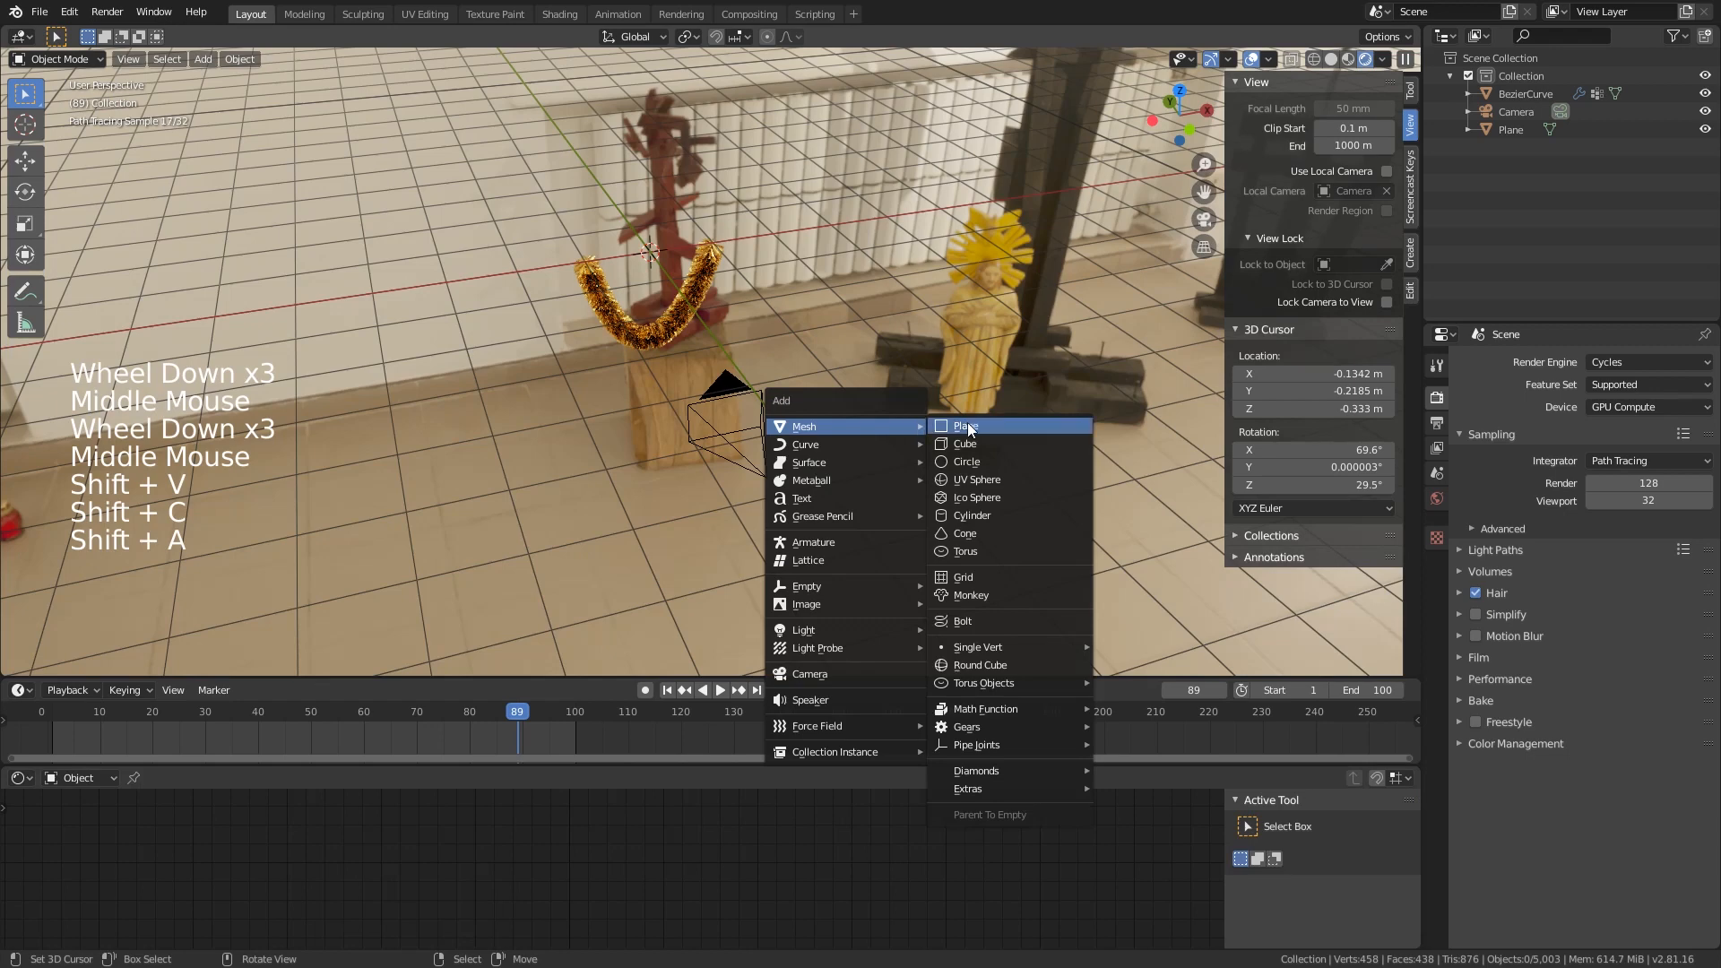
- Add a mesh plane at the world origin and move it to about X 1.80 m, Y -2.05 m
{"action": "left_click", "coordinate": [968, 429]}
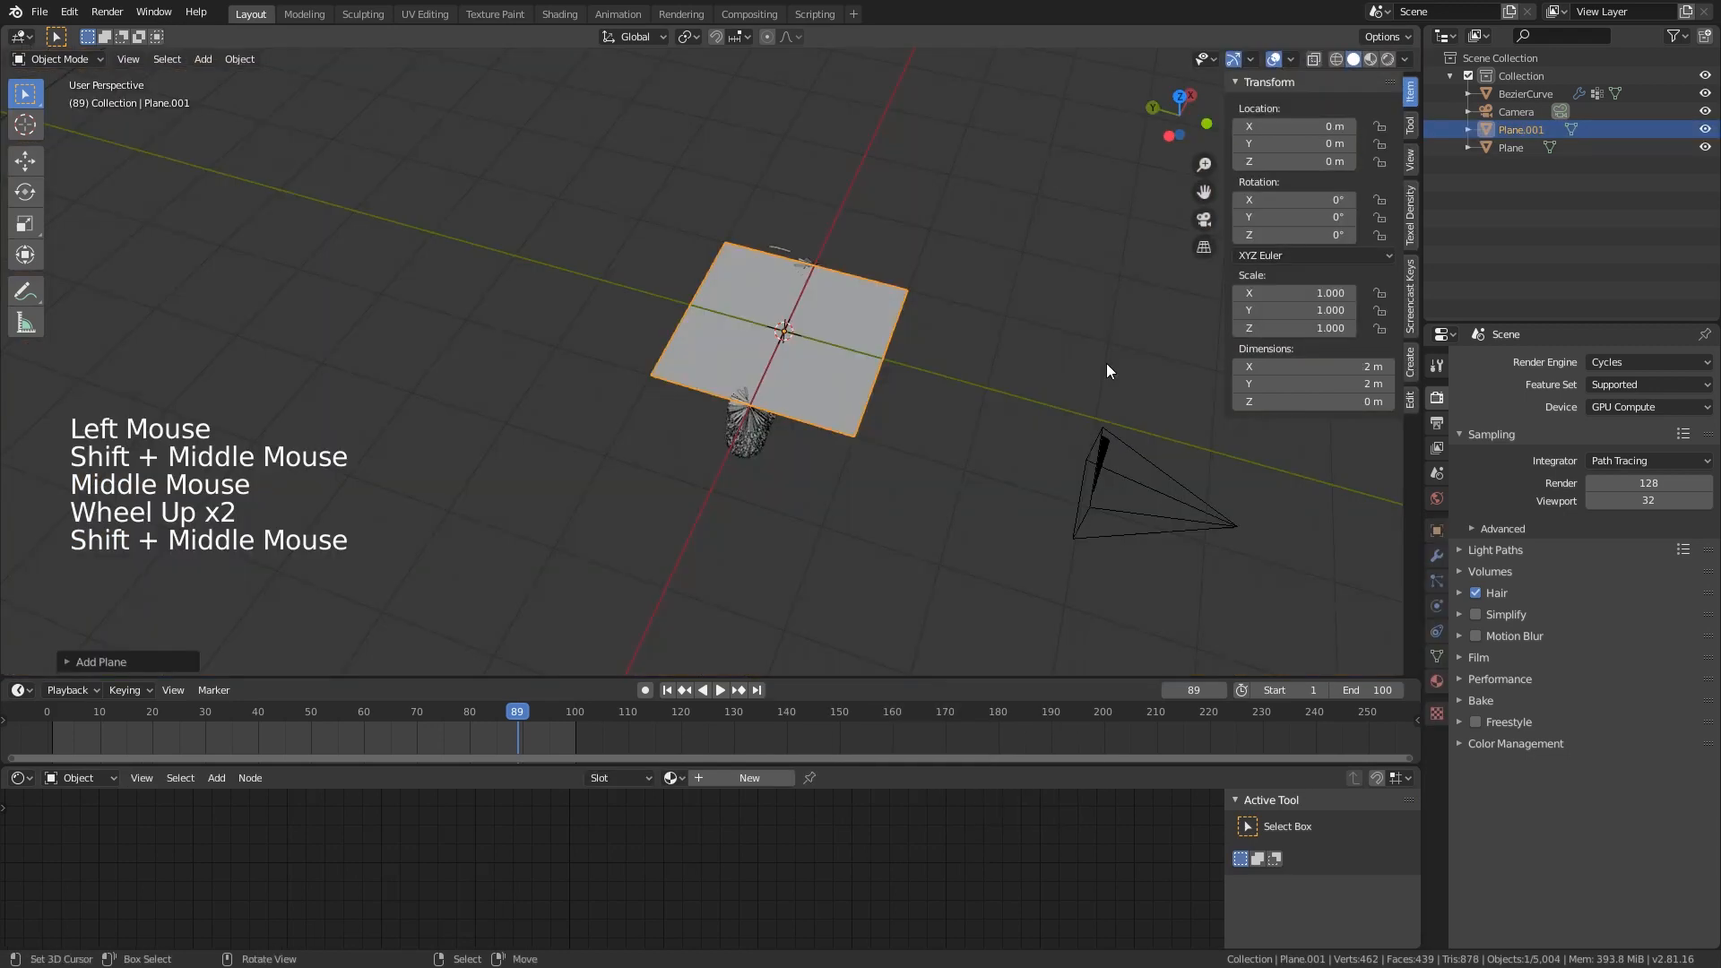
{"action": "key", "text": "g"}
{"action": "key", "text": "g"}
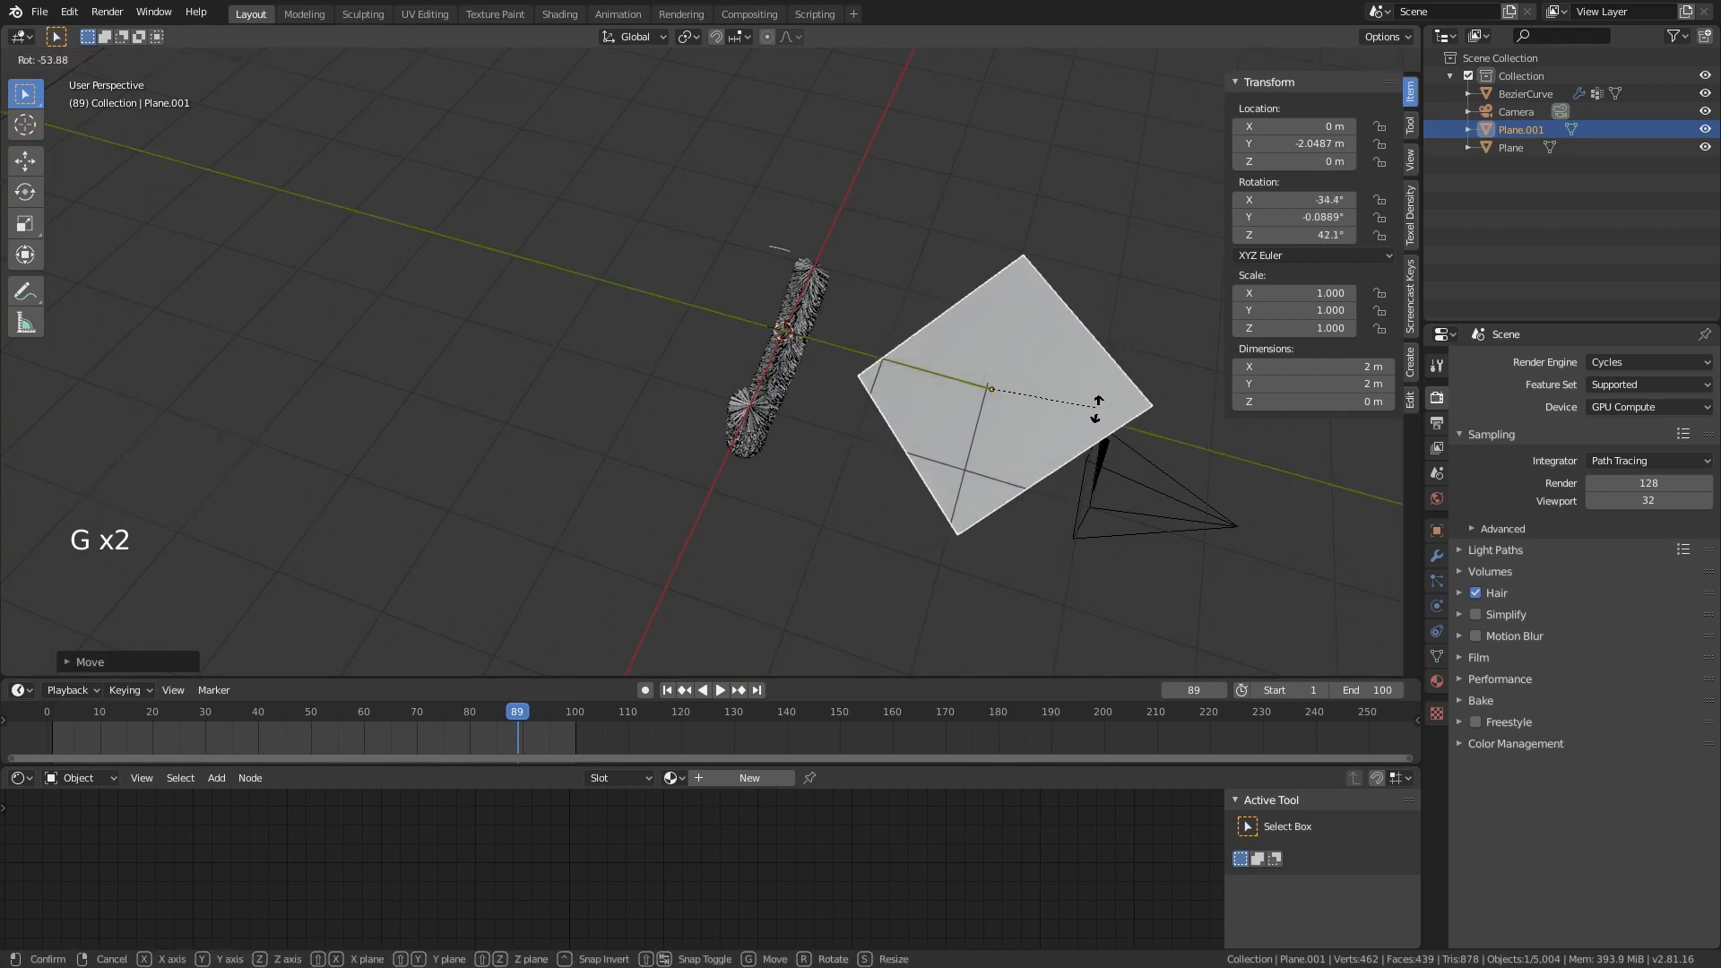
{"action": "right_click", "coordinate": [1098, 411]}
{"action": "key", "text": "g"}
{"action": "key", "text": "x"}
{"action": "left_click", "coordinate": [1141, 288]}
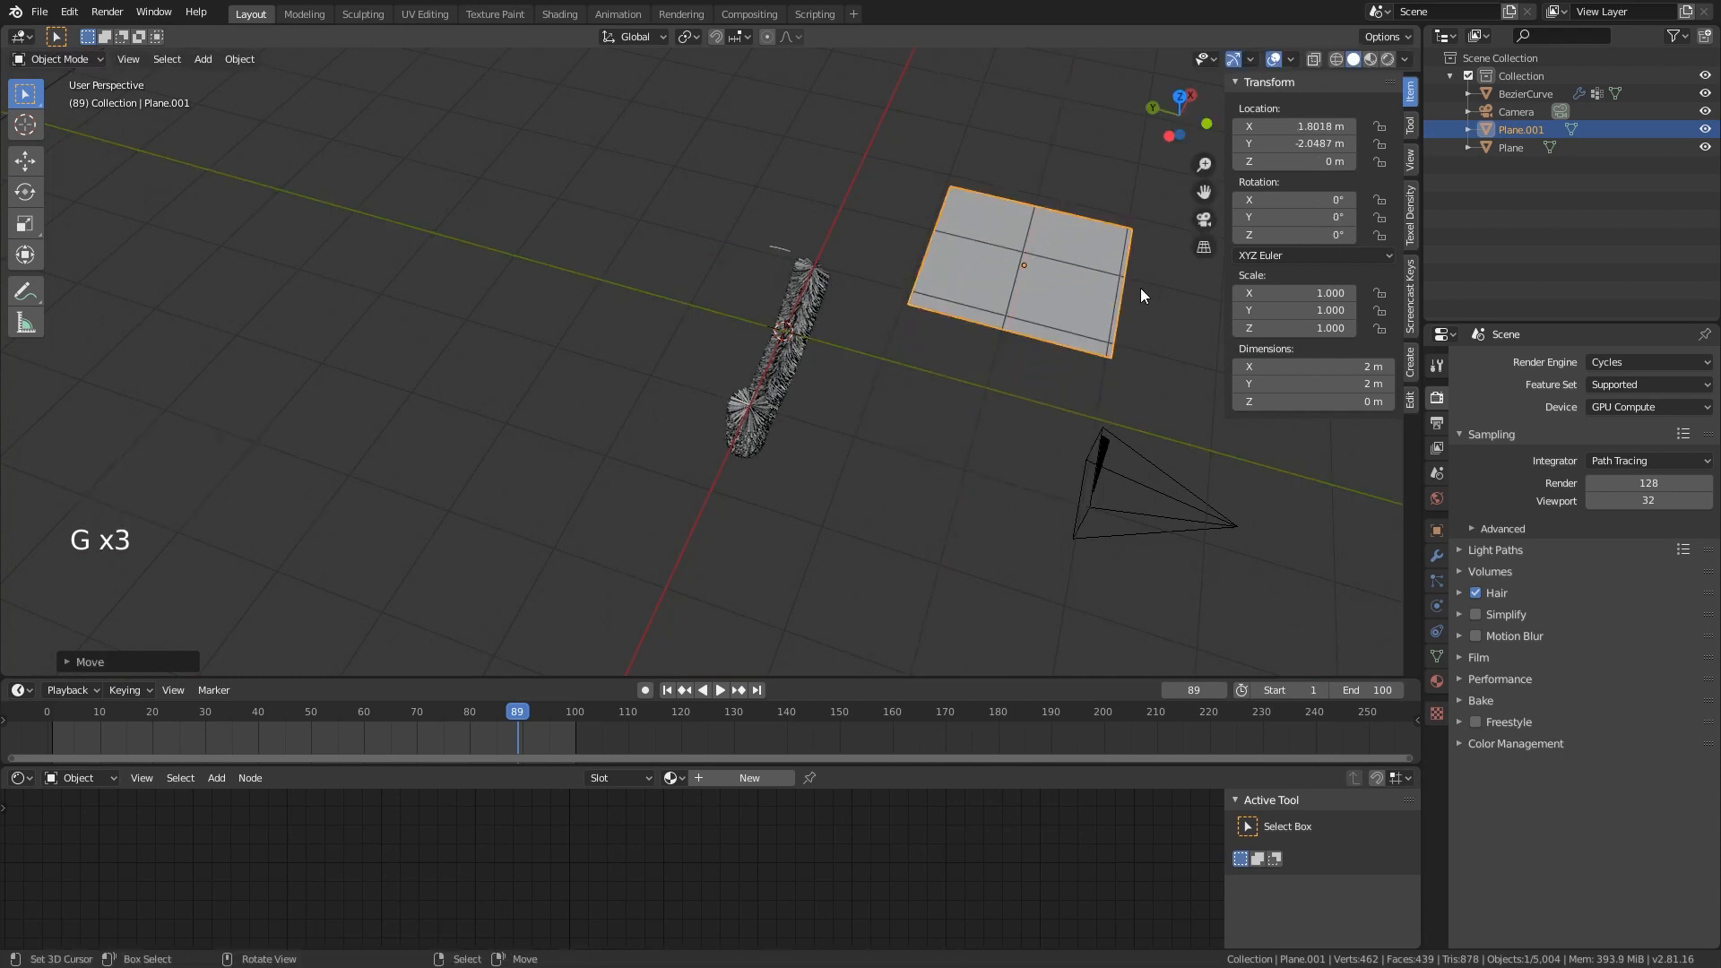
- Rotate the plane toward the garland, to about 46.3° on Y and -56° on Z
{"action": "key", "text": "r"}
{"action": "key", "text": "z"}
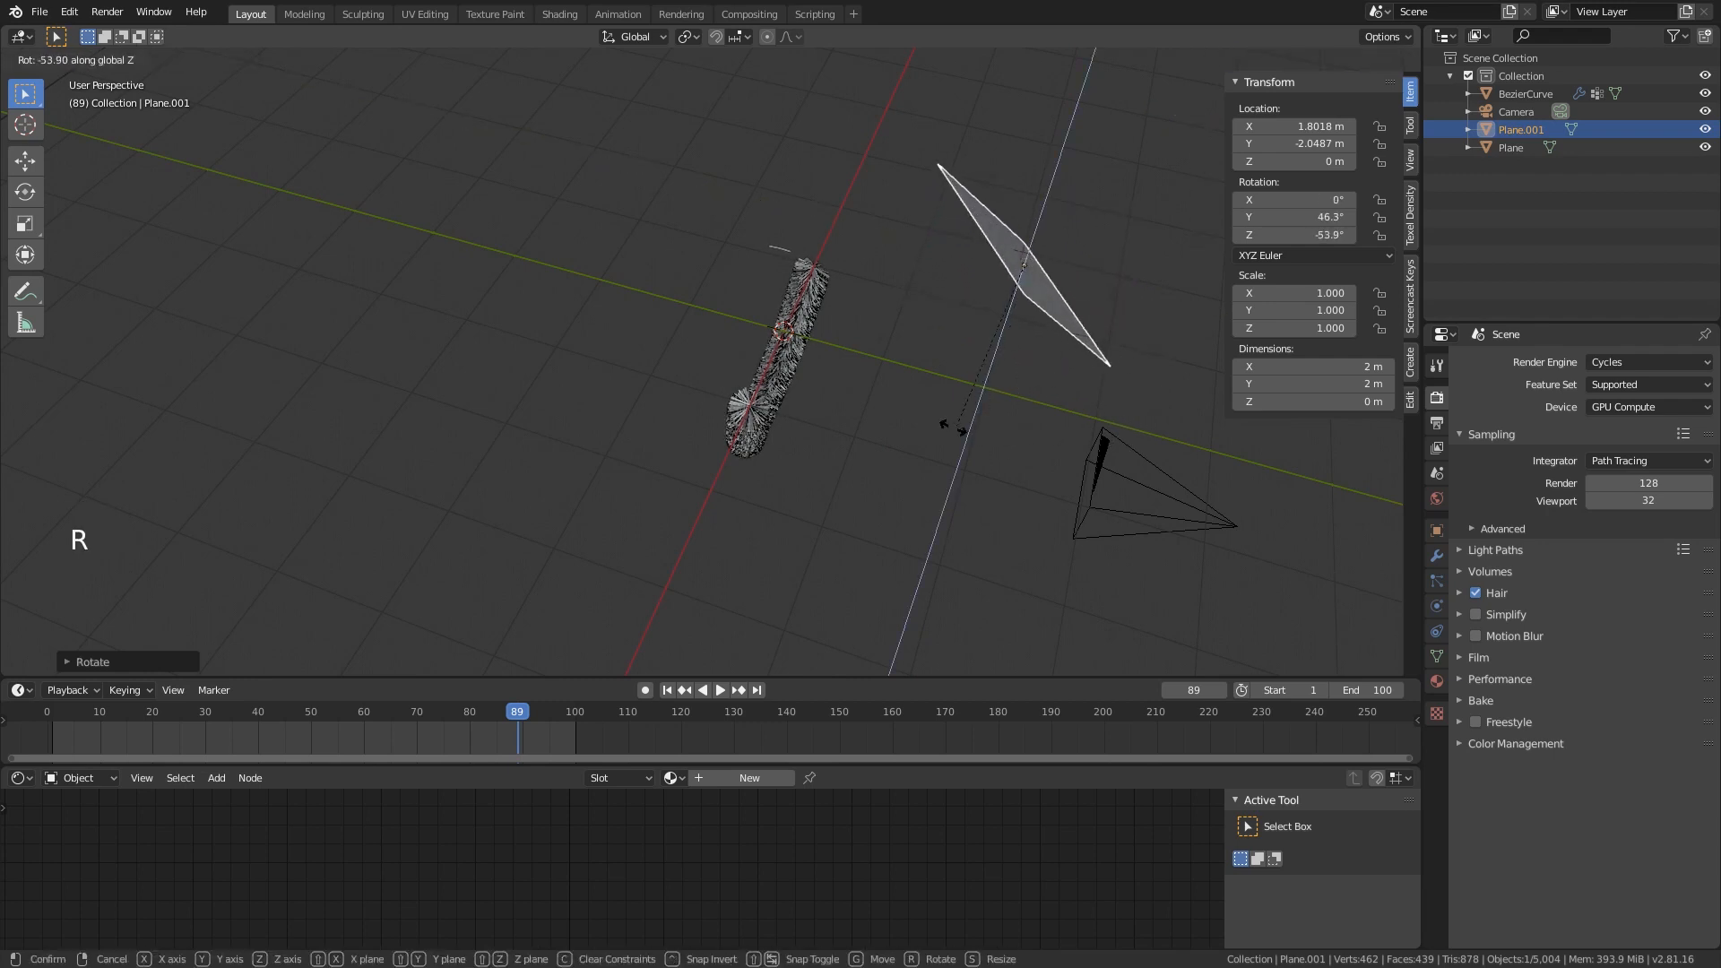
{"action": "left_click", "coordinate": [1069, 425]}
{"action": "middle_click_drag", "start_coordinate": [1068, 425], "coordinate": [951, 421]}
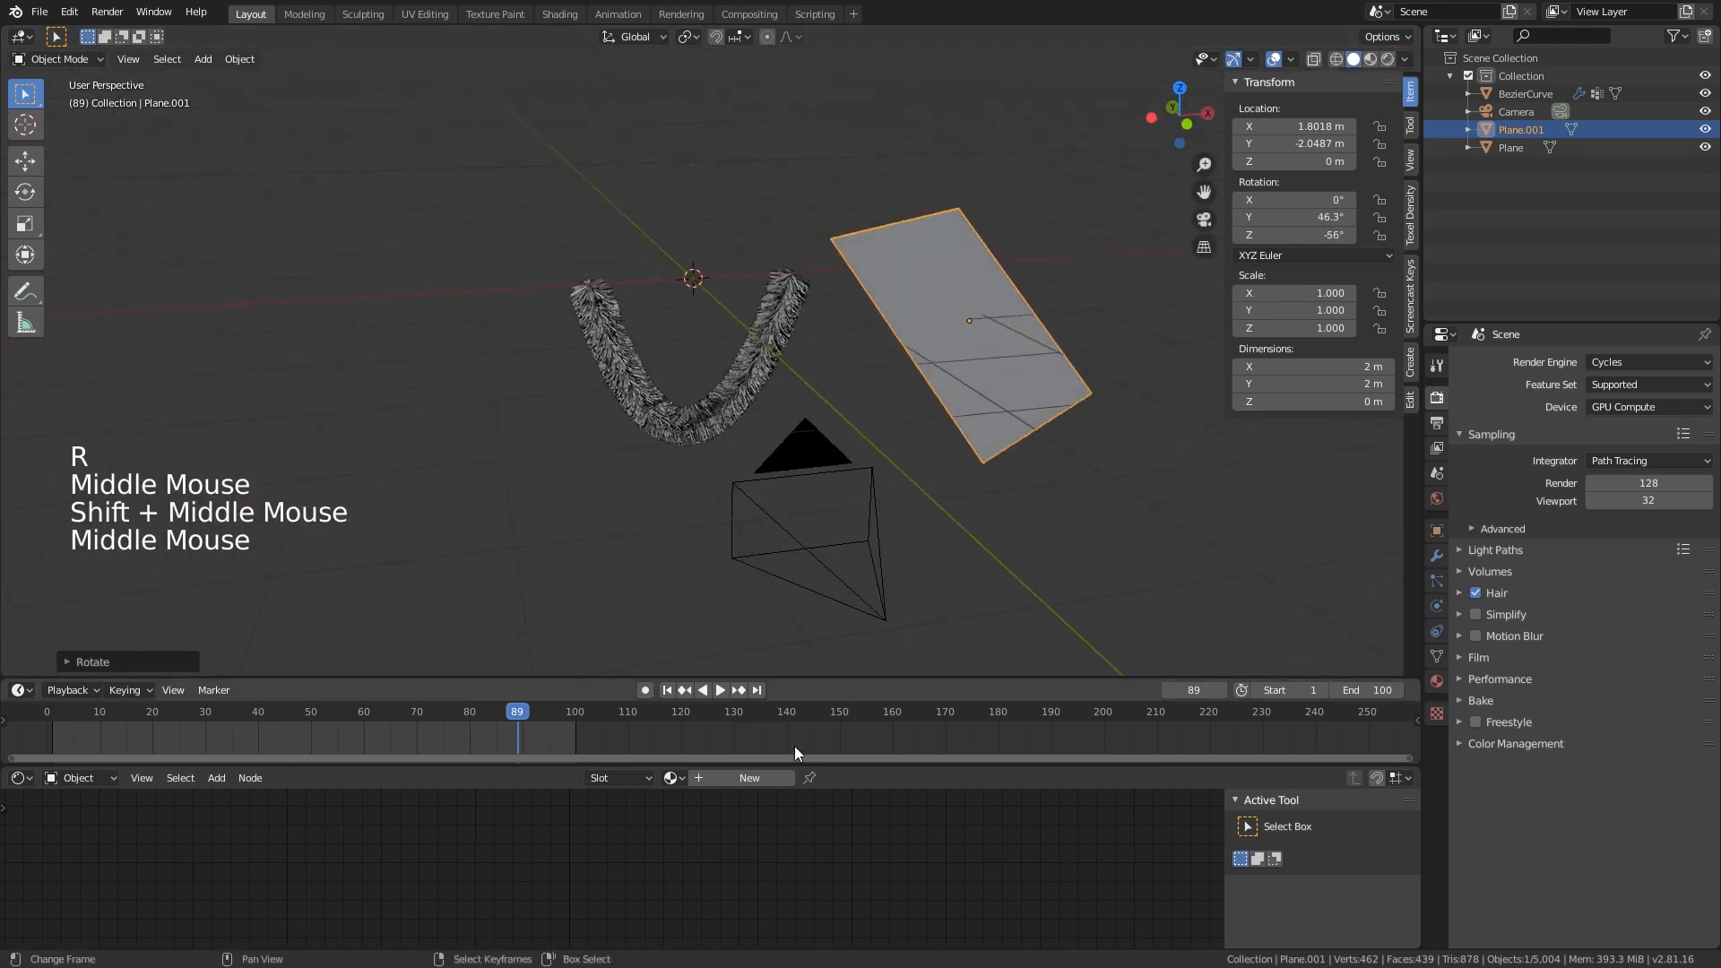
- Create a new material on the plane and name it keylighy
{"action": "left_click", "coordinate": [766, 777]}
{"action": "double_click", "coordinate": [717, 778]}
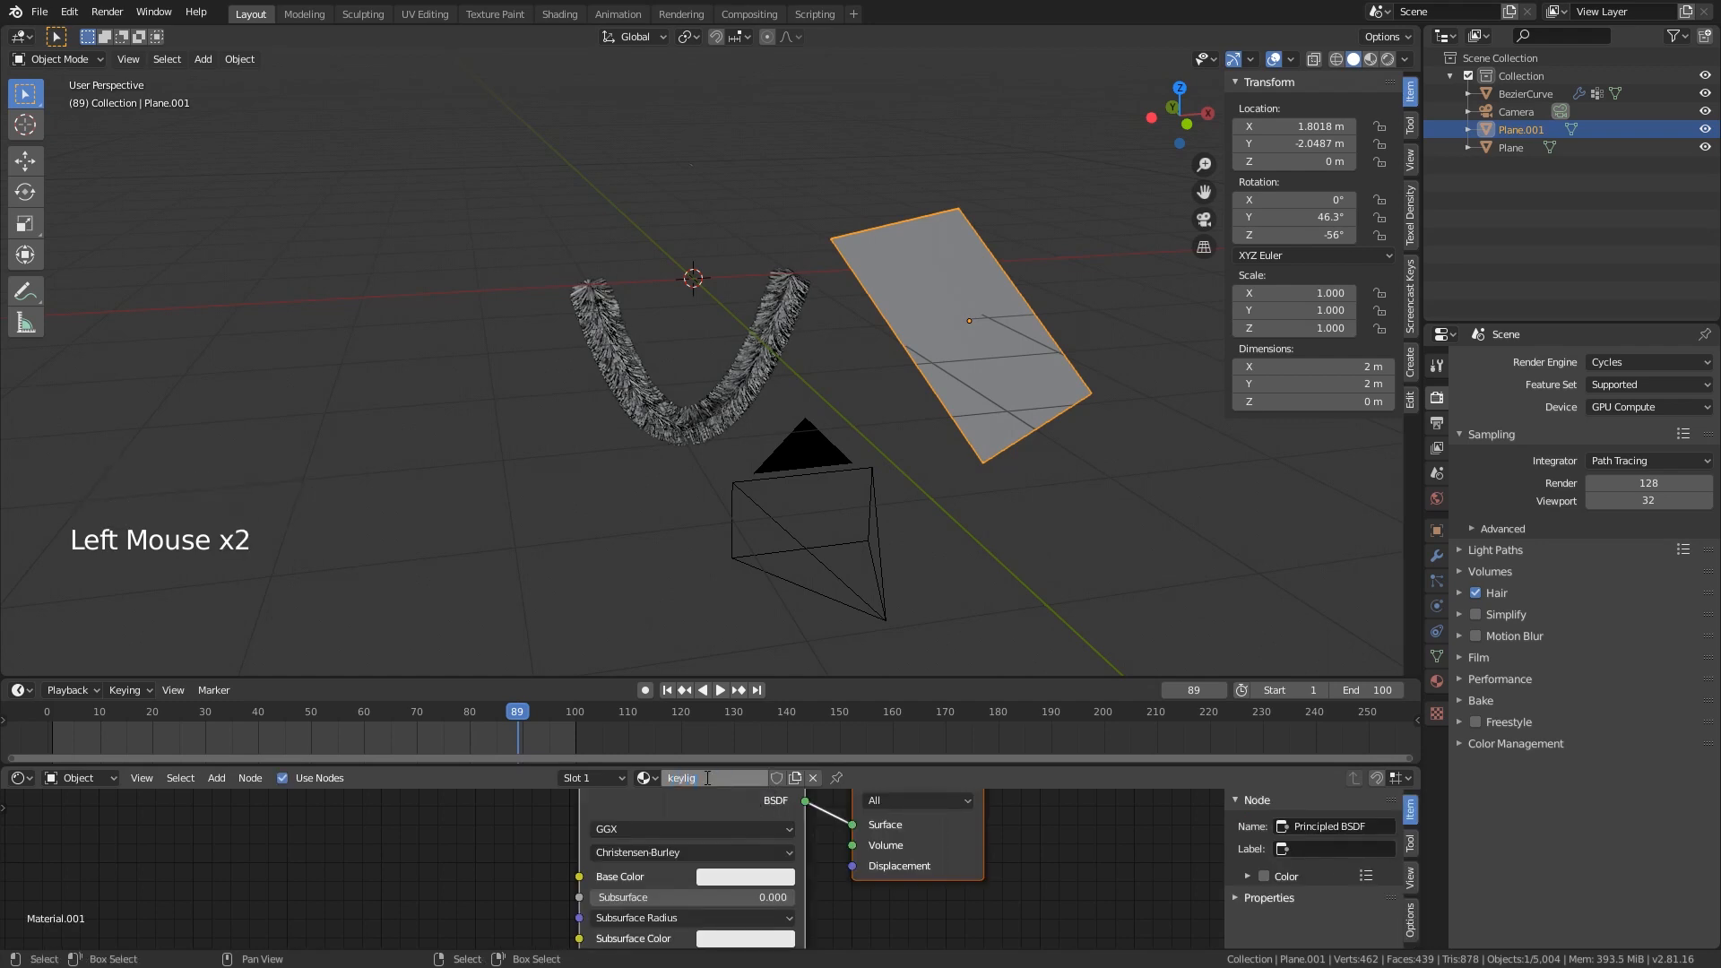
{"action": "type", "text": "hy"}
{"action": "key", "text": "Return"}
- Replace the material's Principled BSDF with an Emission shader connected to the Surface output
{"action": "middle_click_drag", "start_coordinate": [715, 800], "coordinate": [713, 905]}
{"action": "left_click", "coordinate": [713, 905]}
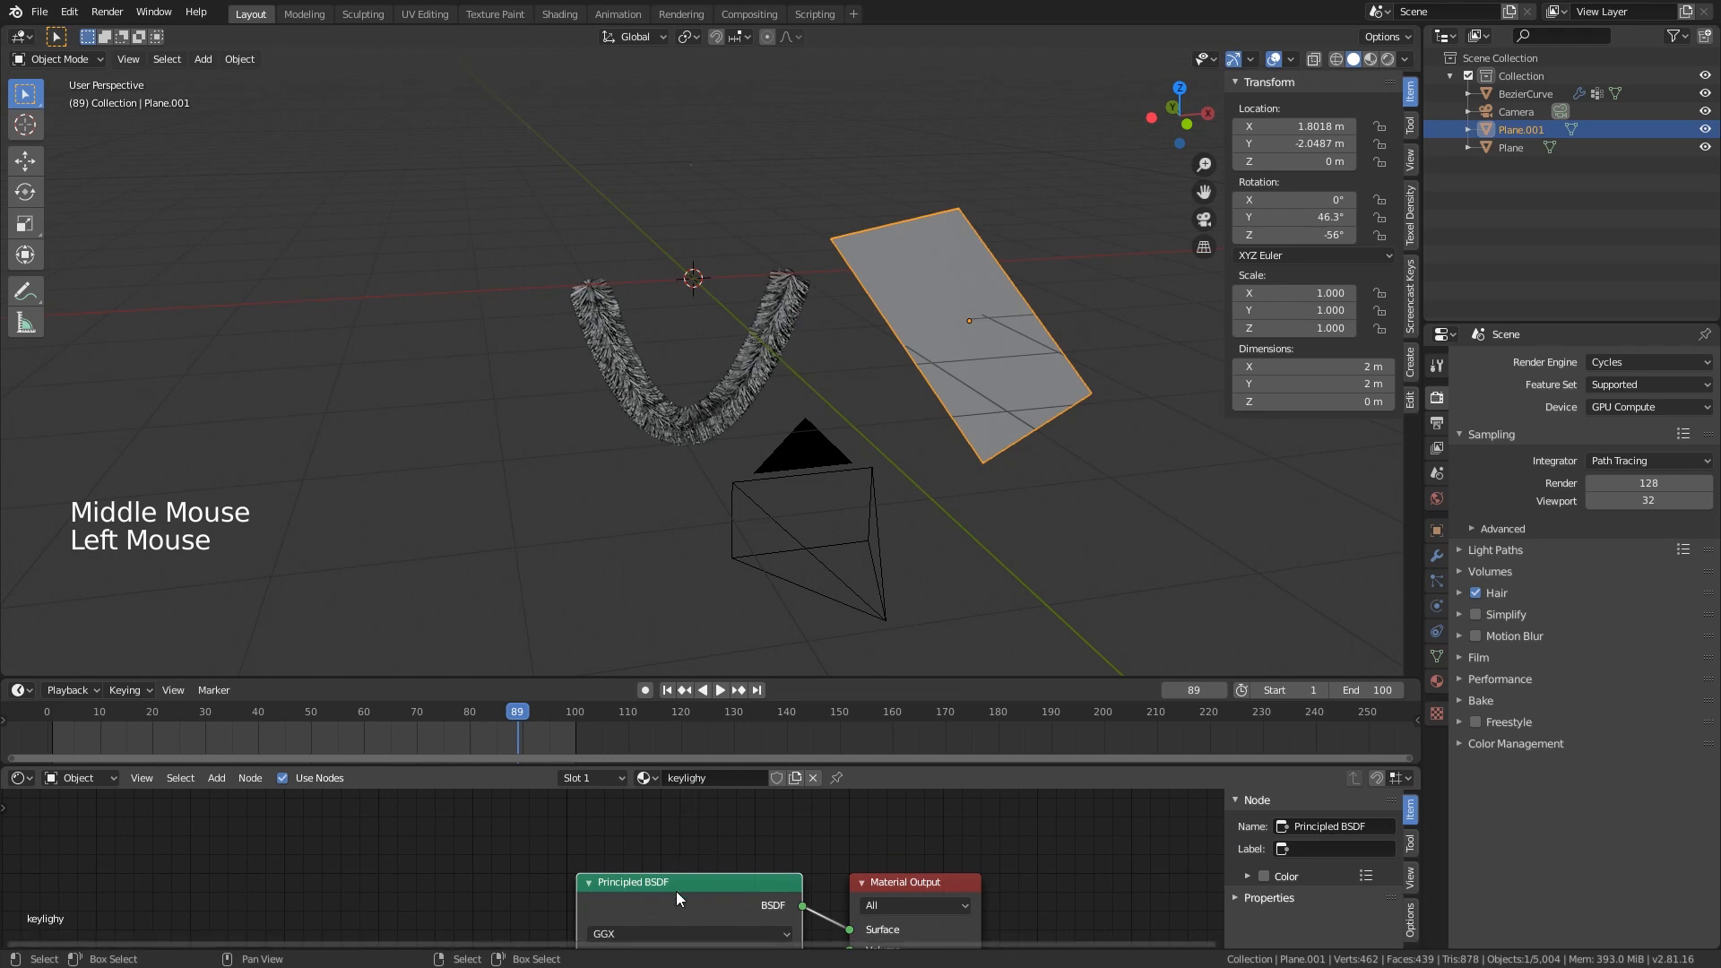
{"action": "key", "text": "Delete"}
{"action": "key", "text": "shift+a"}
{"action": "left_click", "coordinate": [682, 753]}
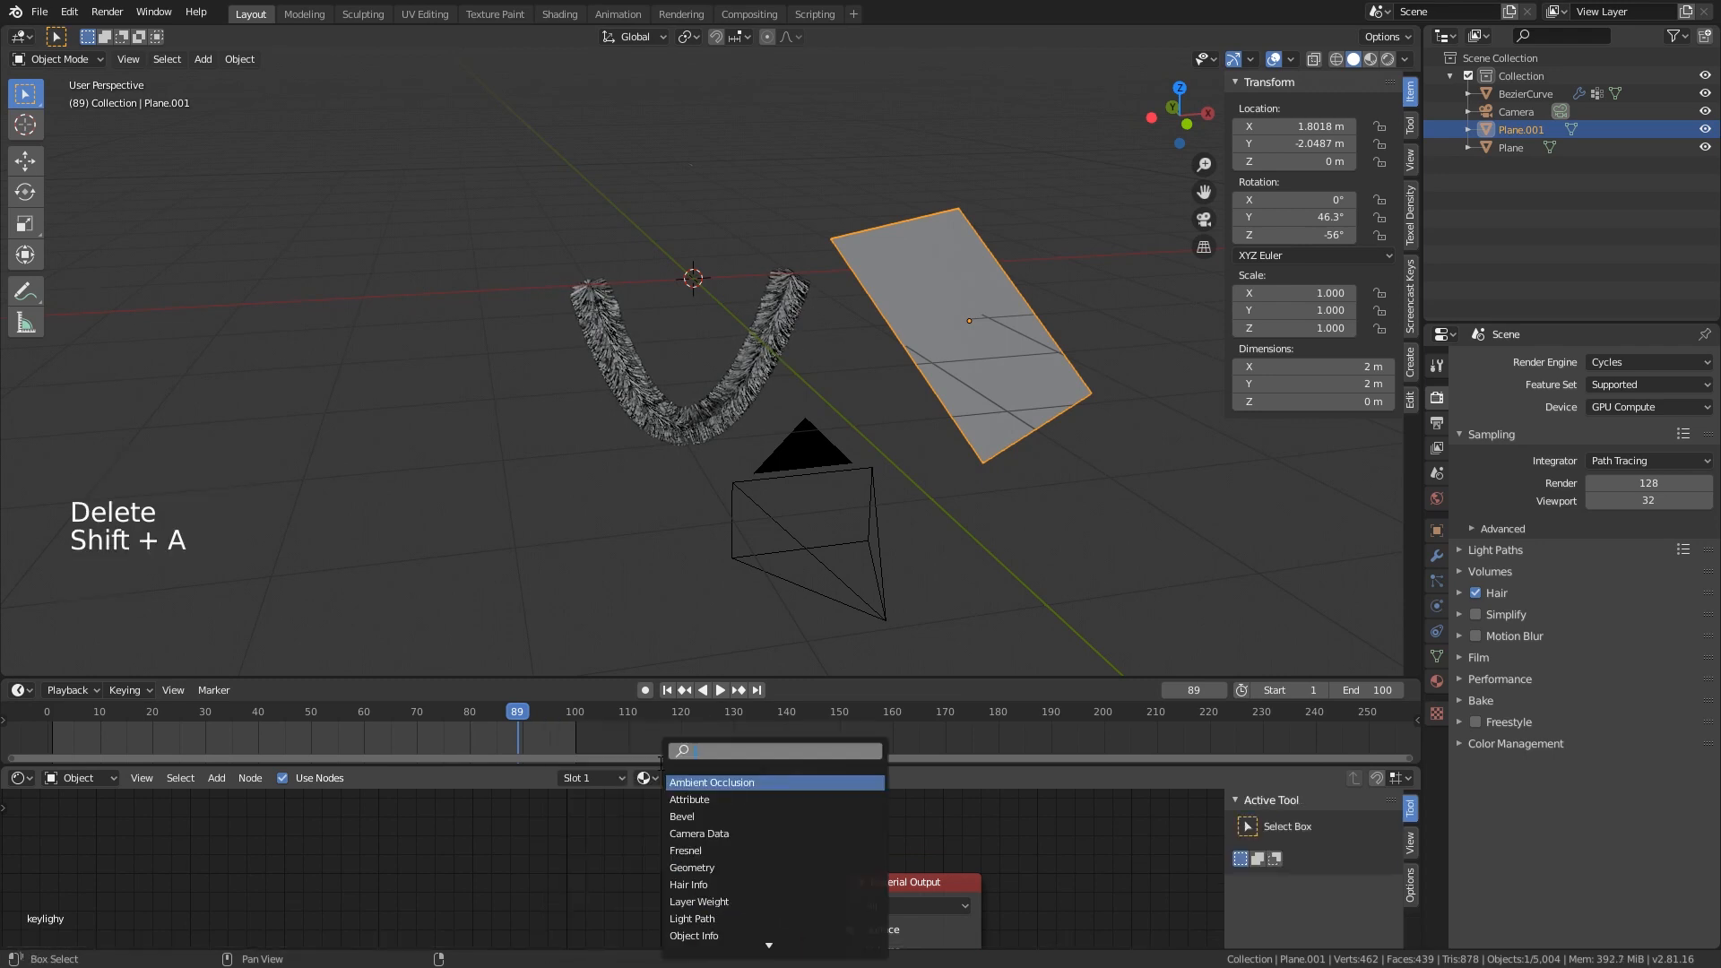
{"action": "type", "text": "emis"}
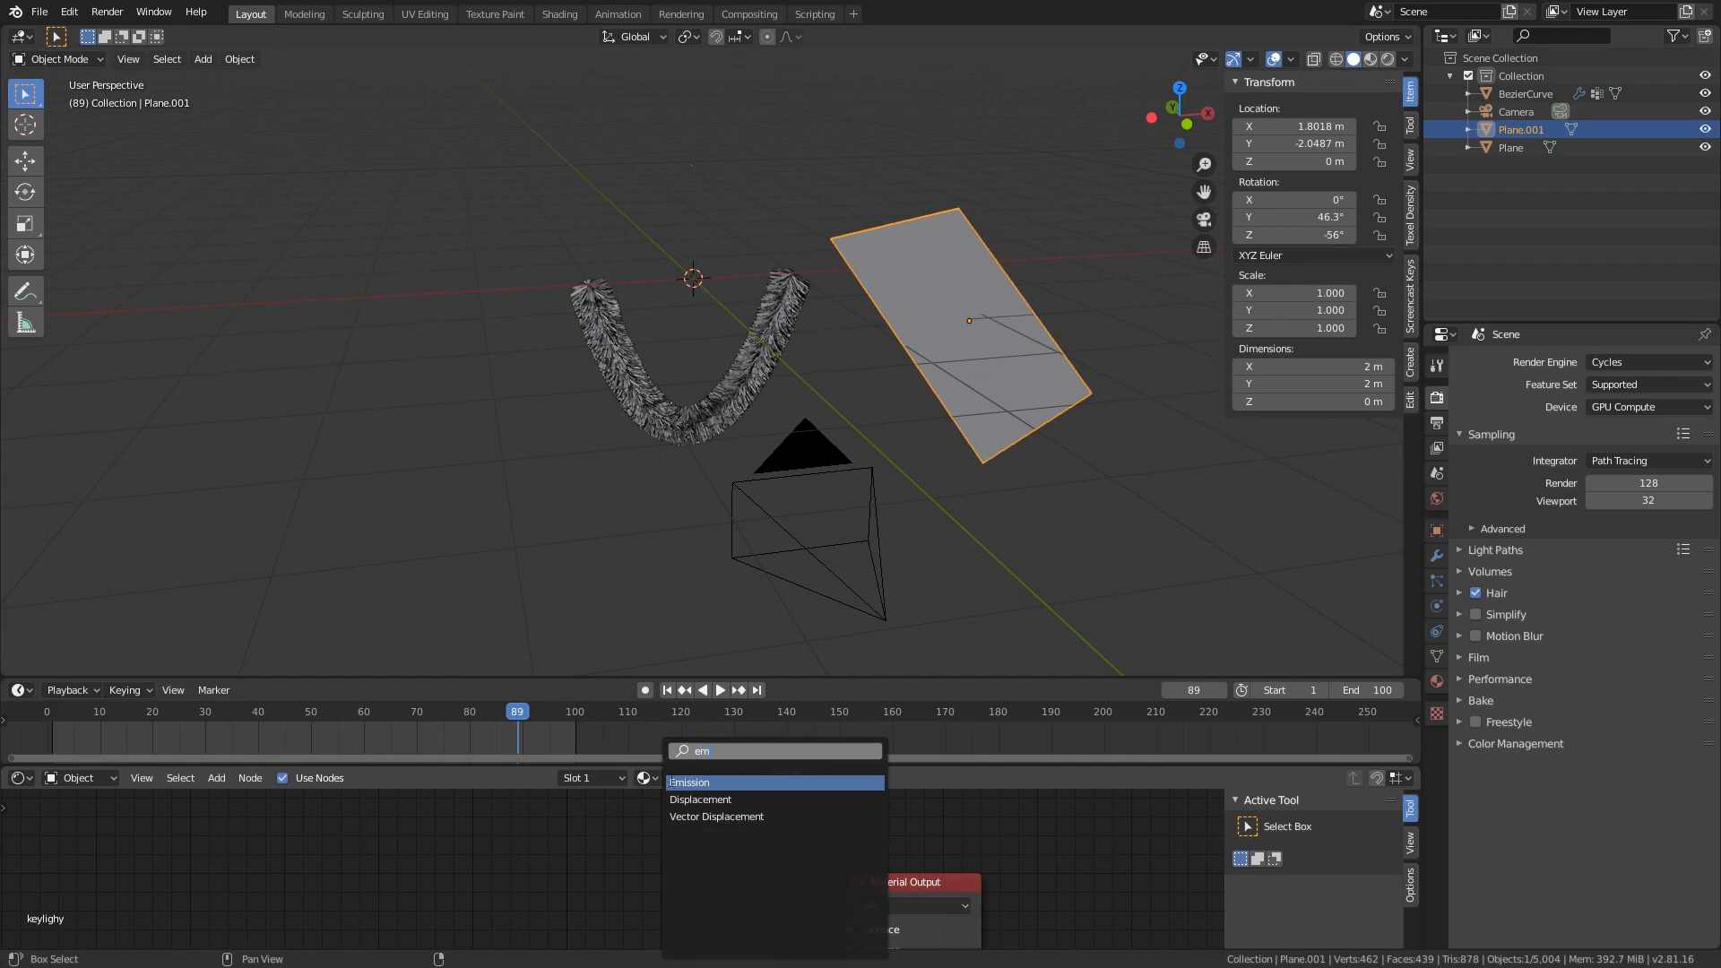
{"action": "key", "text": "Return"}
{"action": "middle_click_drag", "start_coordinate": [730, 869], "coordinate": [709, 795]}
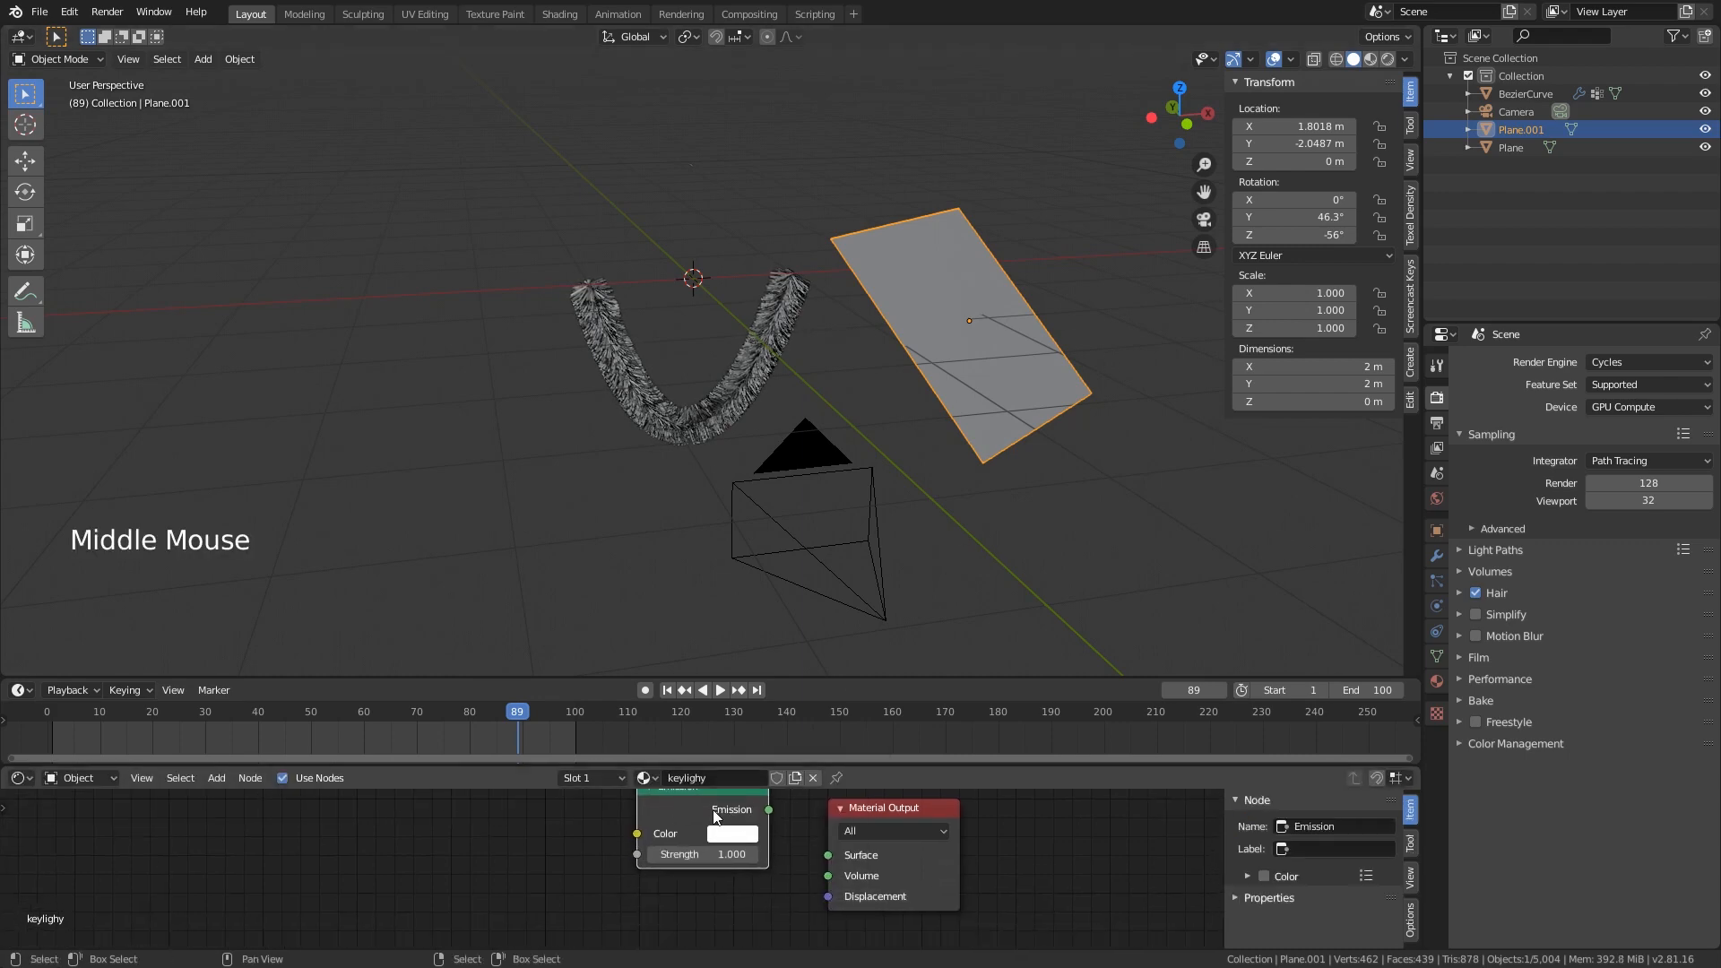
{"action": "left_click_drag", "start_coordinate": [768, 810], "coordinate": [793, 821]}
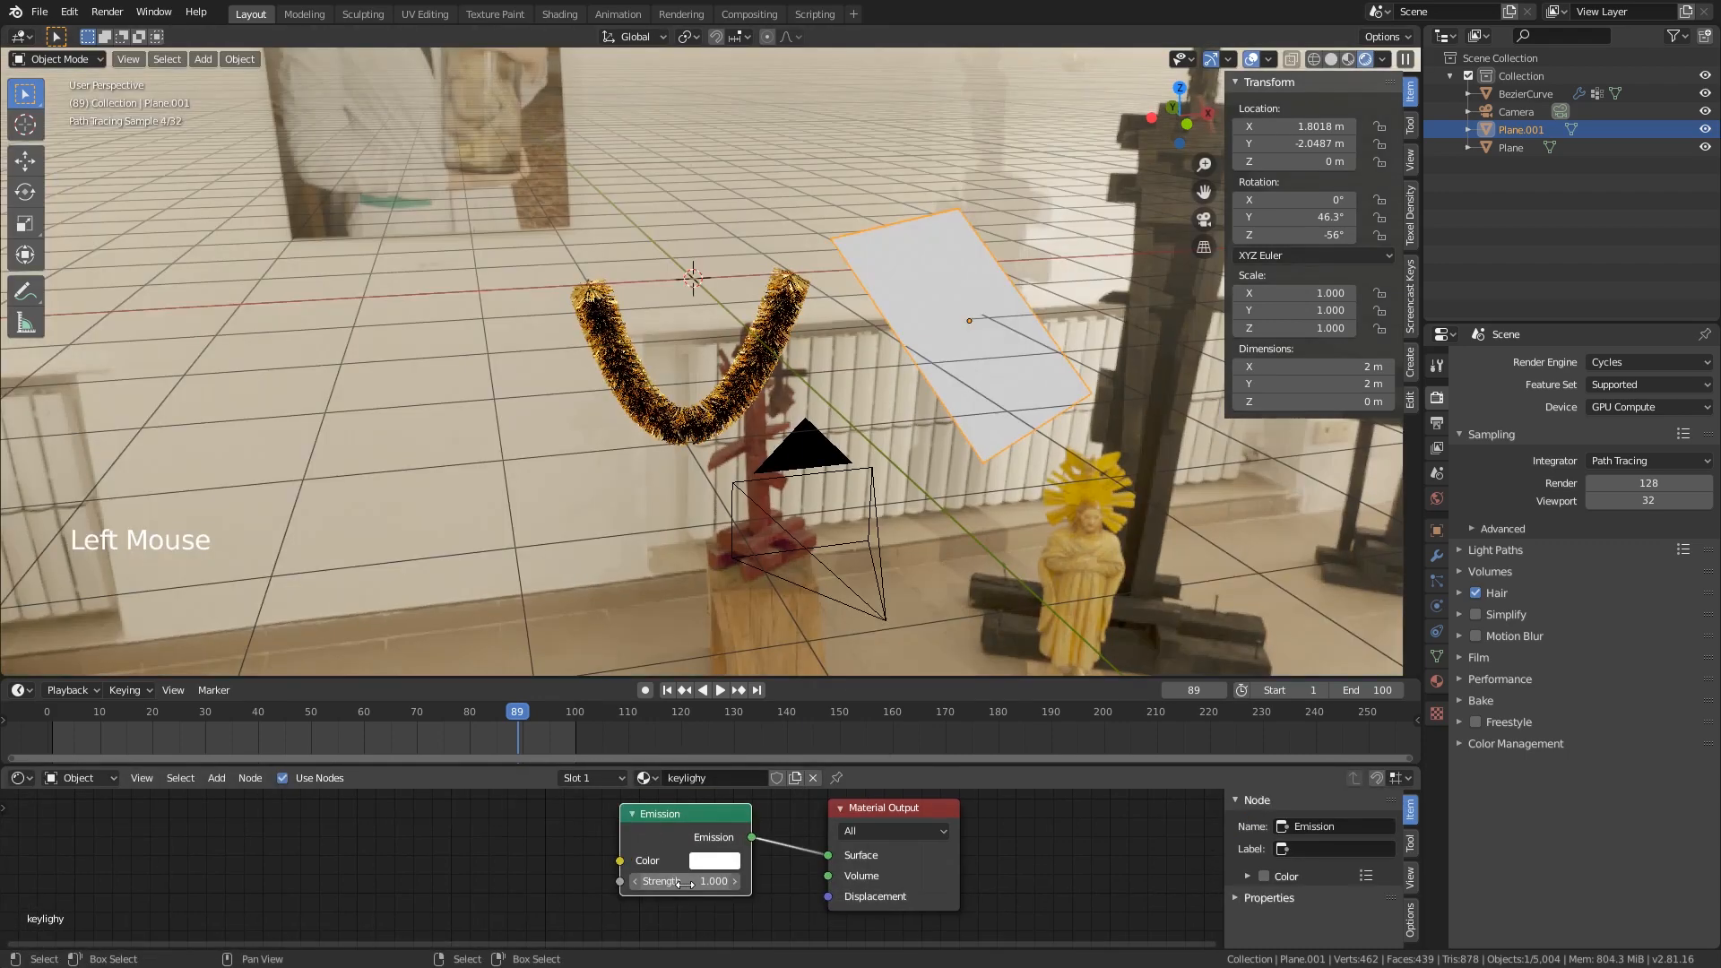
- Set the strength of the plane's Emission shader to 10
{"action": "left_click_drag", "start_coordinate": [689, 885], "coordinate": [705, 886]}
{"action": "left_click", "coordinate": [689, 886]}
{"action": "type", "text": "10"}
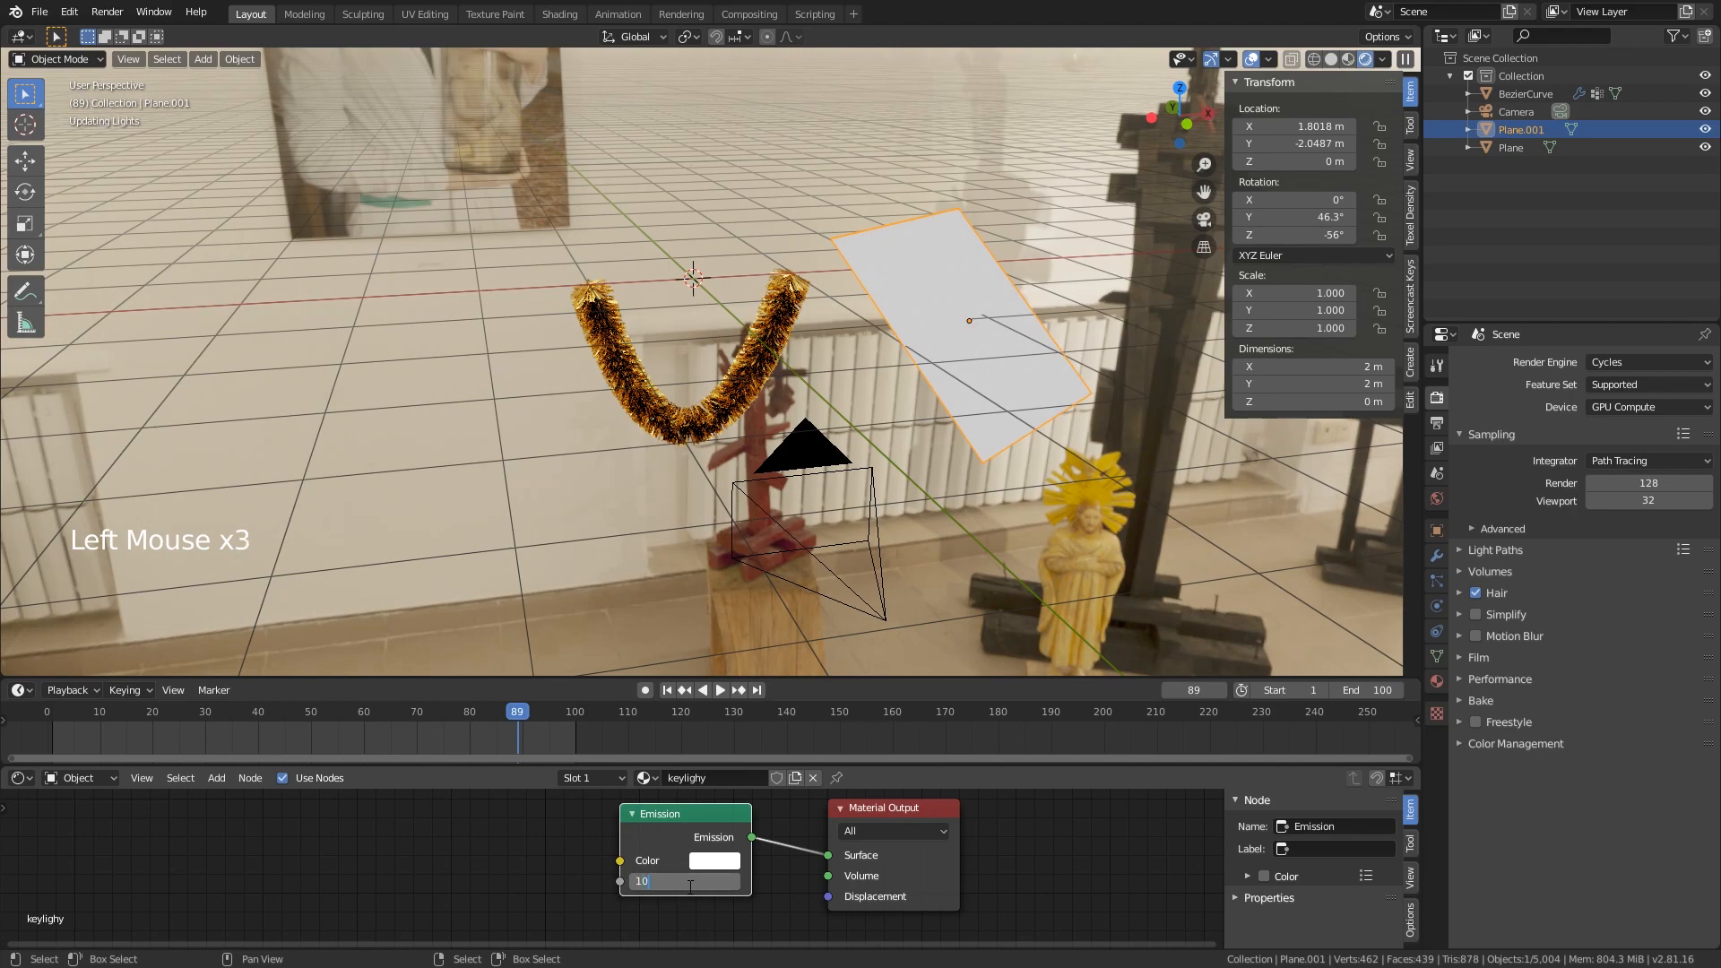
{"action": "key", "text": "Return"}
- Check the garland lit by the emissive plane through the camera, and return to Solid shading
{"action": "middle_click_drag", "start_coordinate": [1132, 520], "coordinate": [993, 434]}
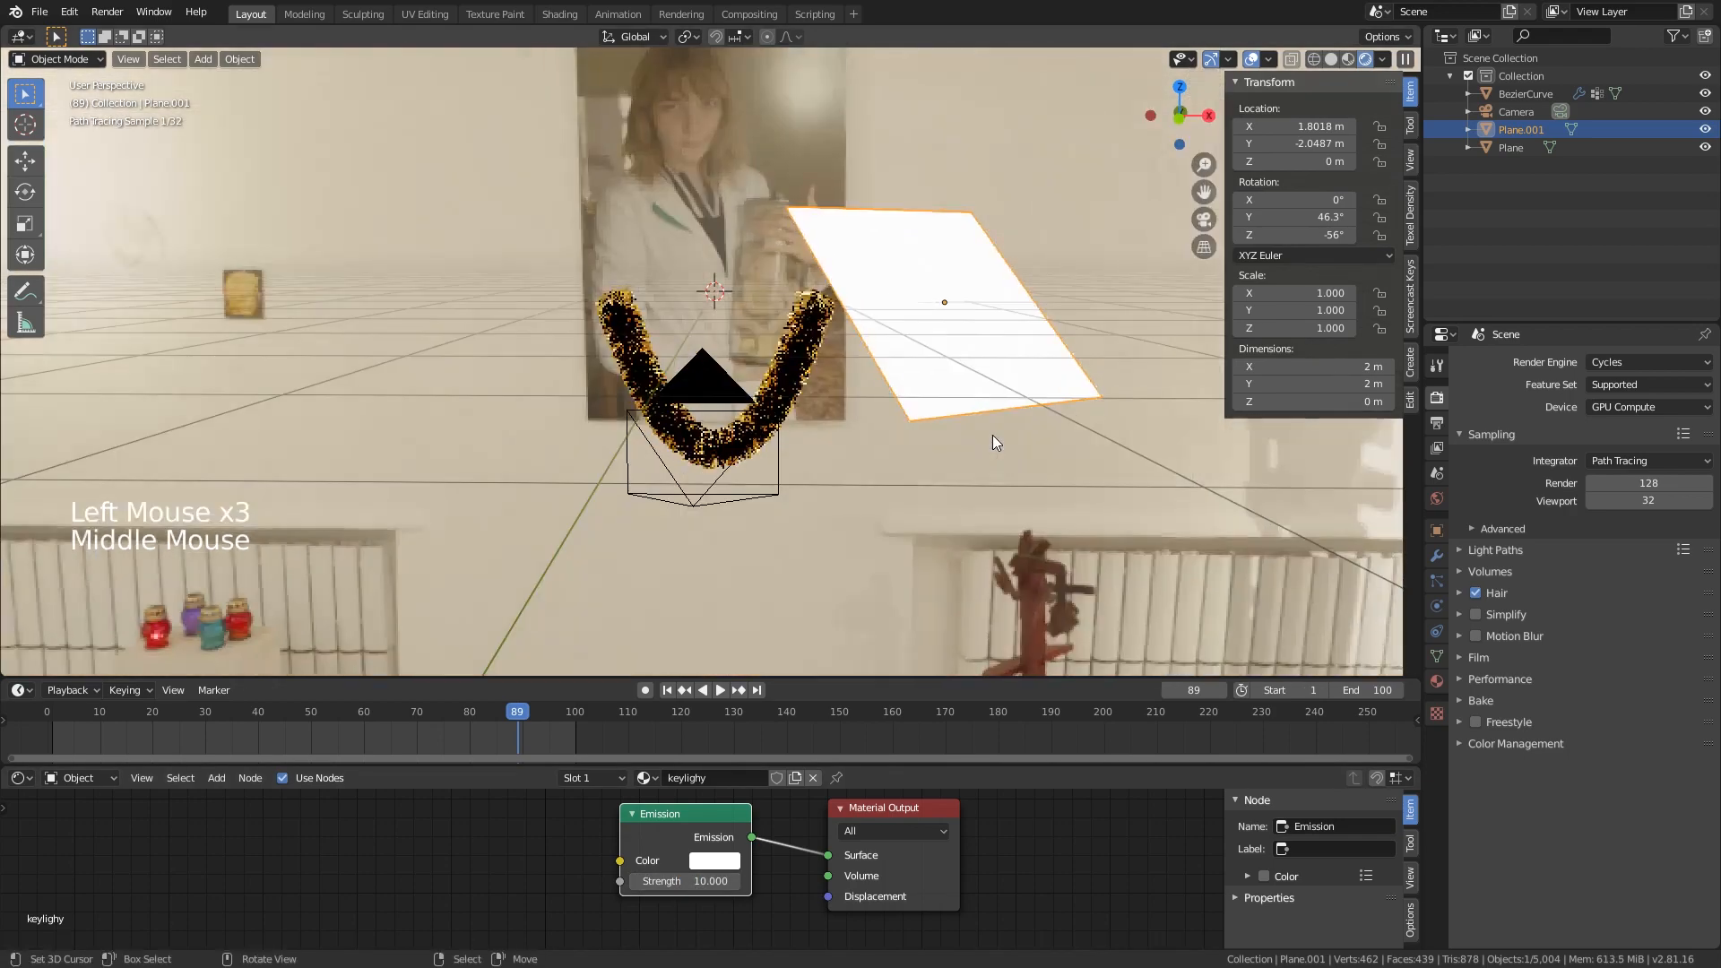
{"action": "key", "text": "KP_0"}
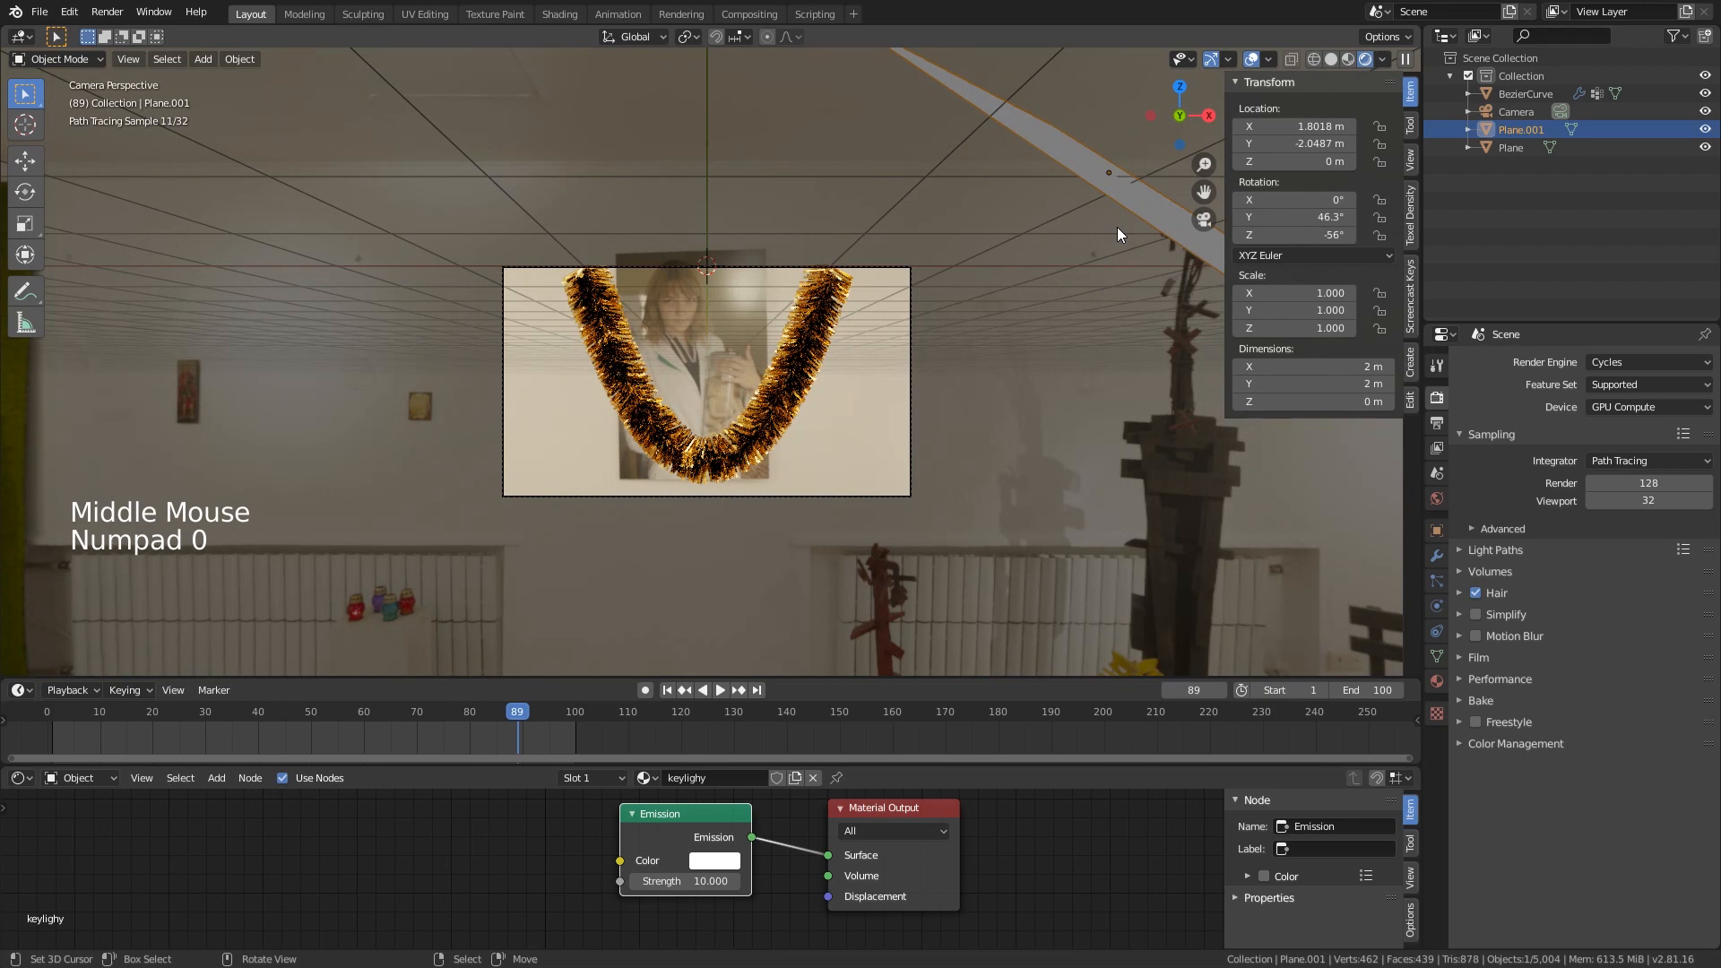
{"action": "scroll", "coordinate": [822, 439], "scroll_direction": "up", "scroll_amount": 4}
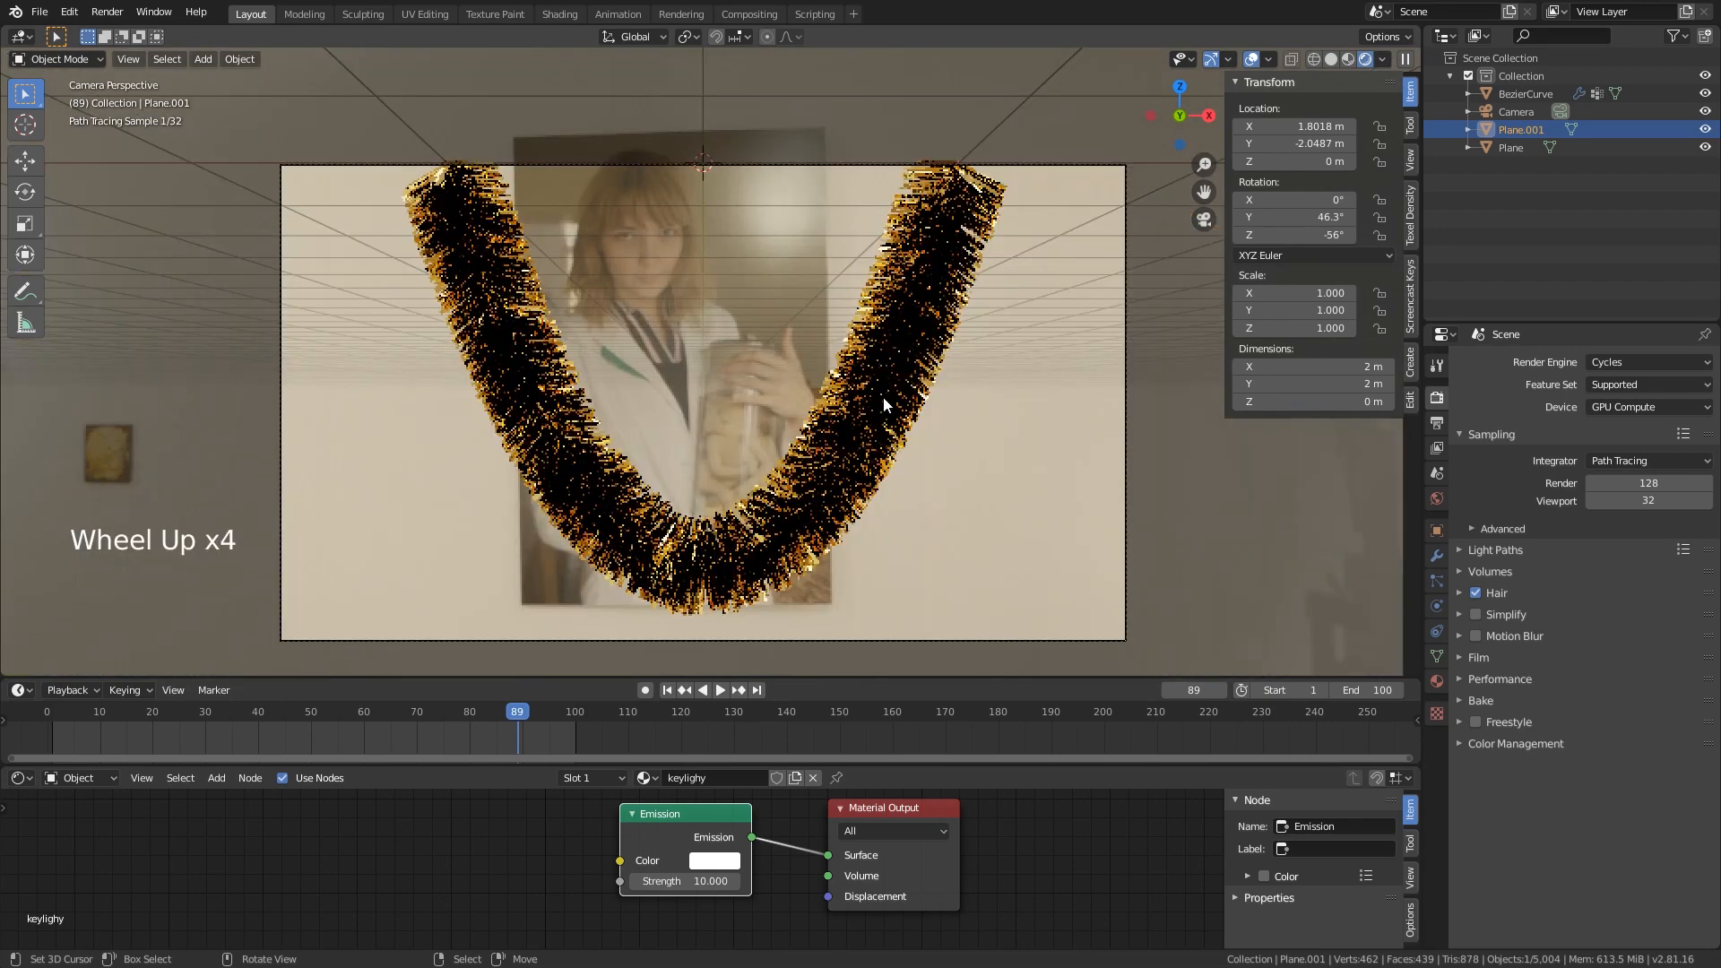
{"action": "left_click", "coordinate": [1332, 58]}
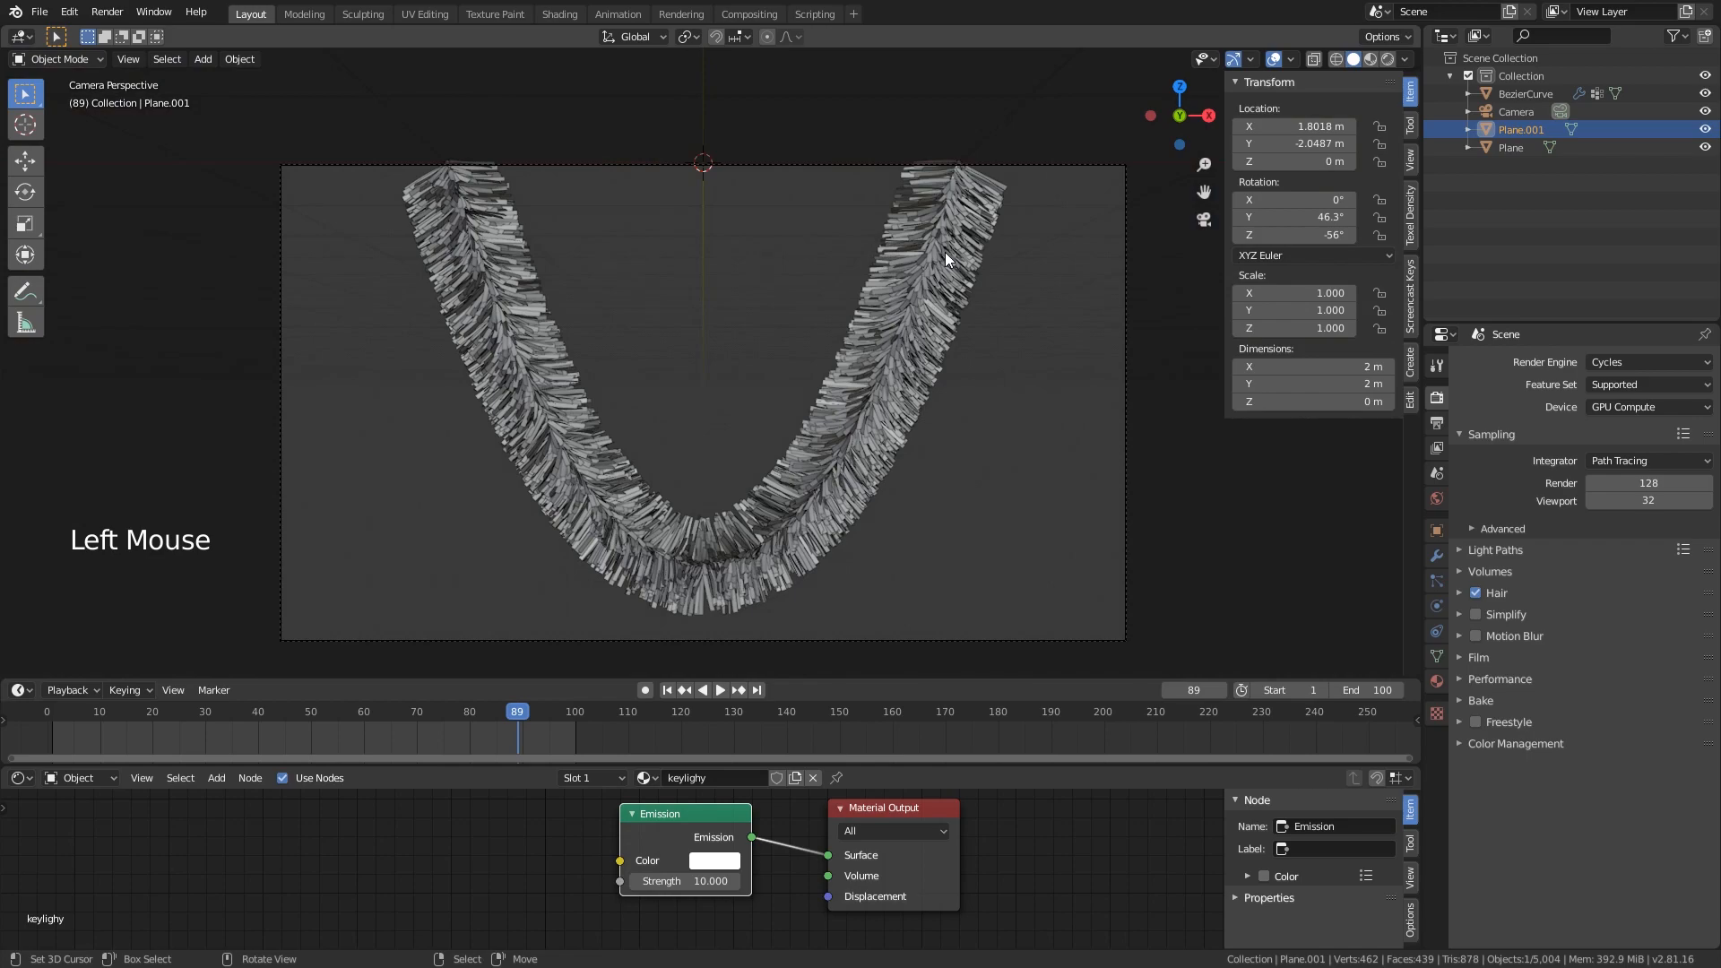
- Examine the garland's tinsel strips up close from outside the camera view
{"action": "middle_click_drag", "start_coordinate": [946, 260], "coordinate": [879, 359]}
{"action": "middle_click_drag", "start_coordinate": [878, 358], "coordinate": [1013, 402], "text": "shift"}
{"action": "scroll", "coordinate": [815, 442], "scroll_direction": "up", "scroll_amount": 5}
{"action": "scroll", "coordinate": [816, 443], "scroll_direction": "up", "scroll_amount": 1, "text": "shift"}
{"action": "scroll", "coordinate": [1013, 401], "scroll_direction": "down", "scroll_amount": 1, "text": "shift"}
{"action": "scroll", "coordinate": [922, 331], "scroll_direction": "up", "scroll_amount": 4}
{"action": "middle_click_drag", "start_coordinate": [921, 330], "coordinate": [727, 459], "text": "shift"}
{"action": "scroll", "coordinate": [627, 475], "scroll_direction": "up", "scroll_amount": 6}
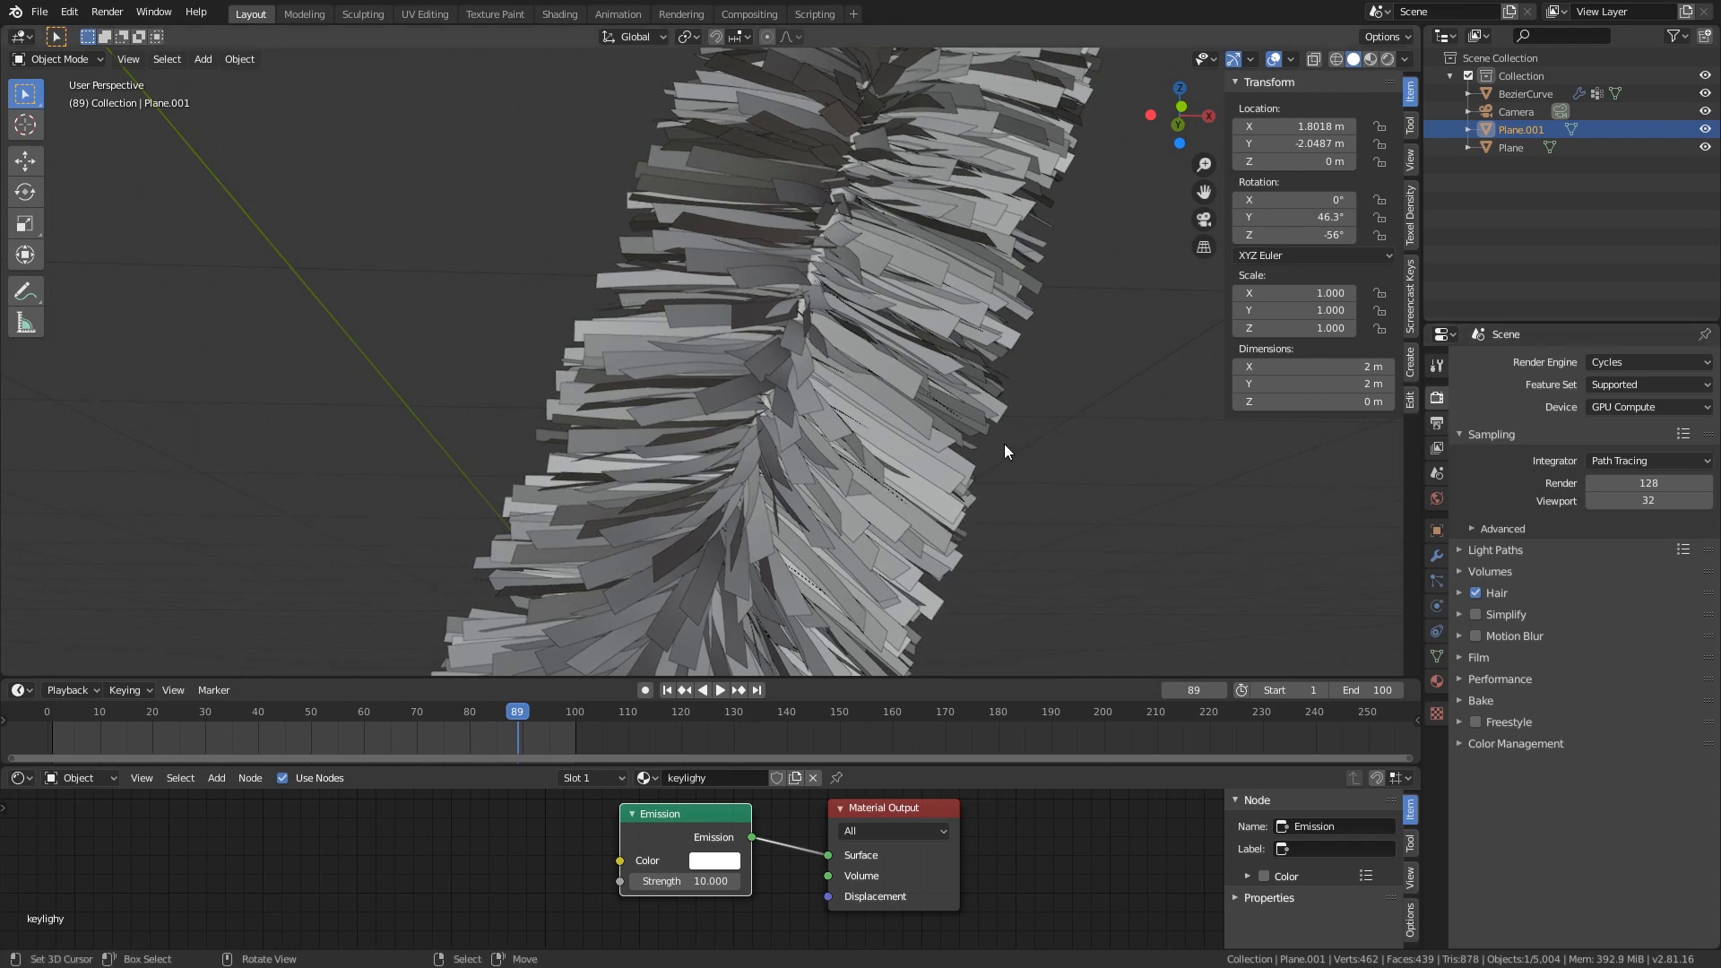
- Duplicate the emissive plane to the opposite side of the garland and rotate the copy to -122° around Z
{"action": "scroll", "coordinate": [1005, 416], "scroll_direction": "down", "scroll_amount": 10}
{"action": "scroll", "coordinate": [1006, 416], "scroll_direction": "down", "scroll_amount": 9}
{"action": "middle_click_drag", "start_coordinate": [1087, 128], "coordinate": [970, 335]}
{"action": "key", "text": "shift+d"}
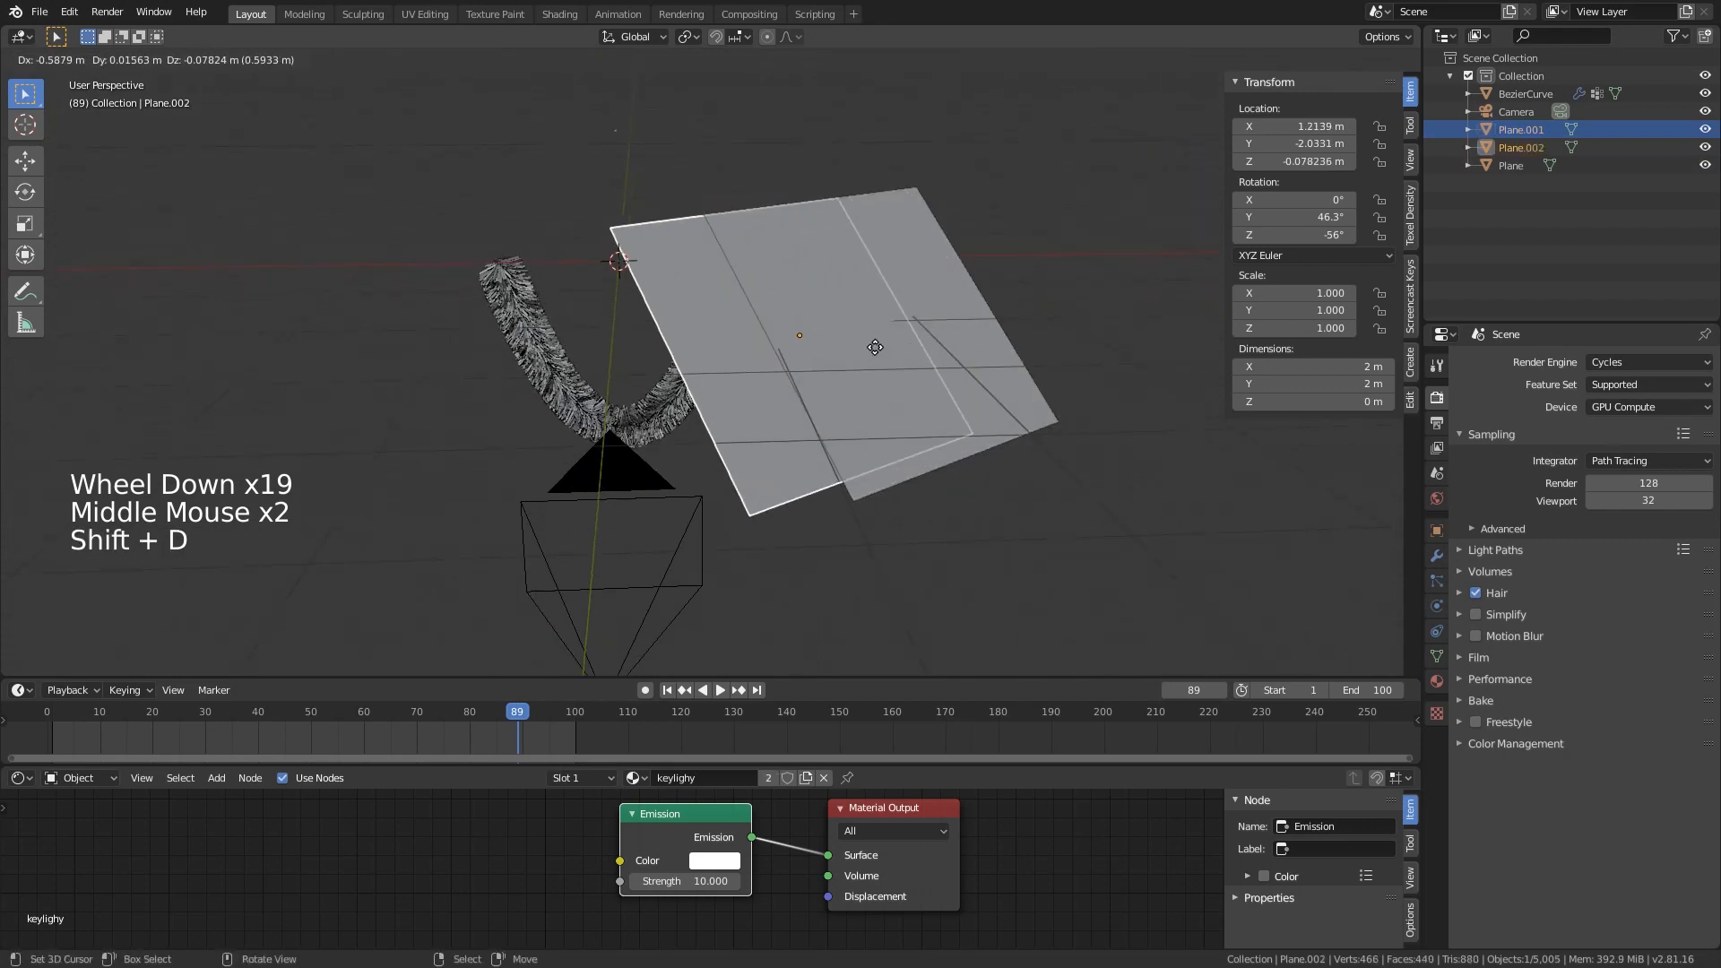
{"action": "left_click", "coordinate": [404, 364]}
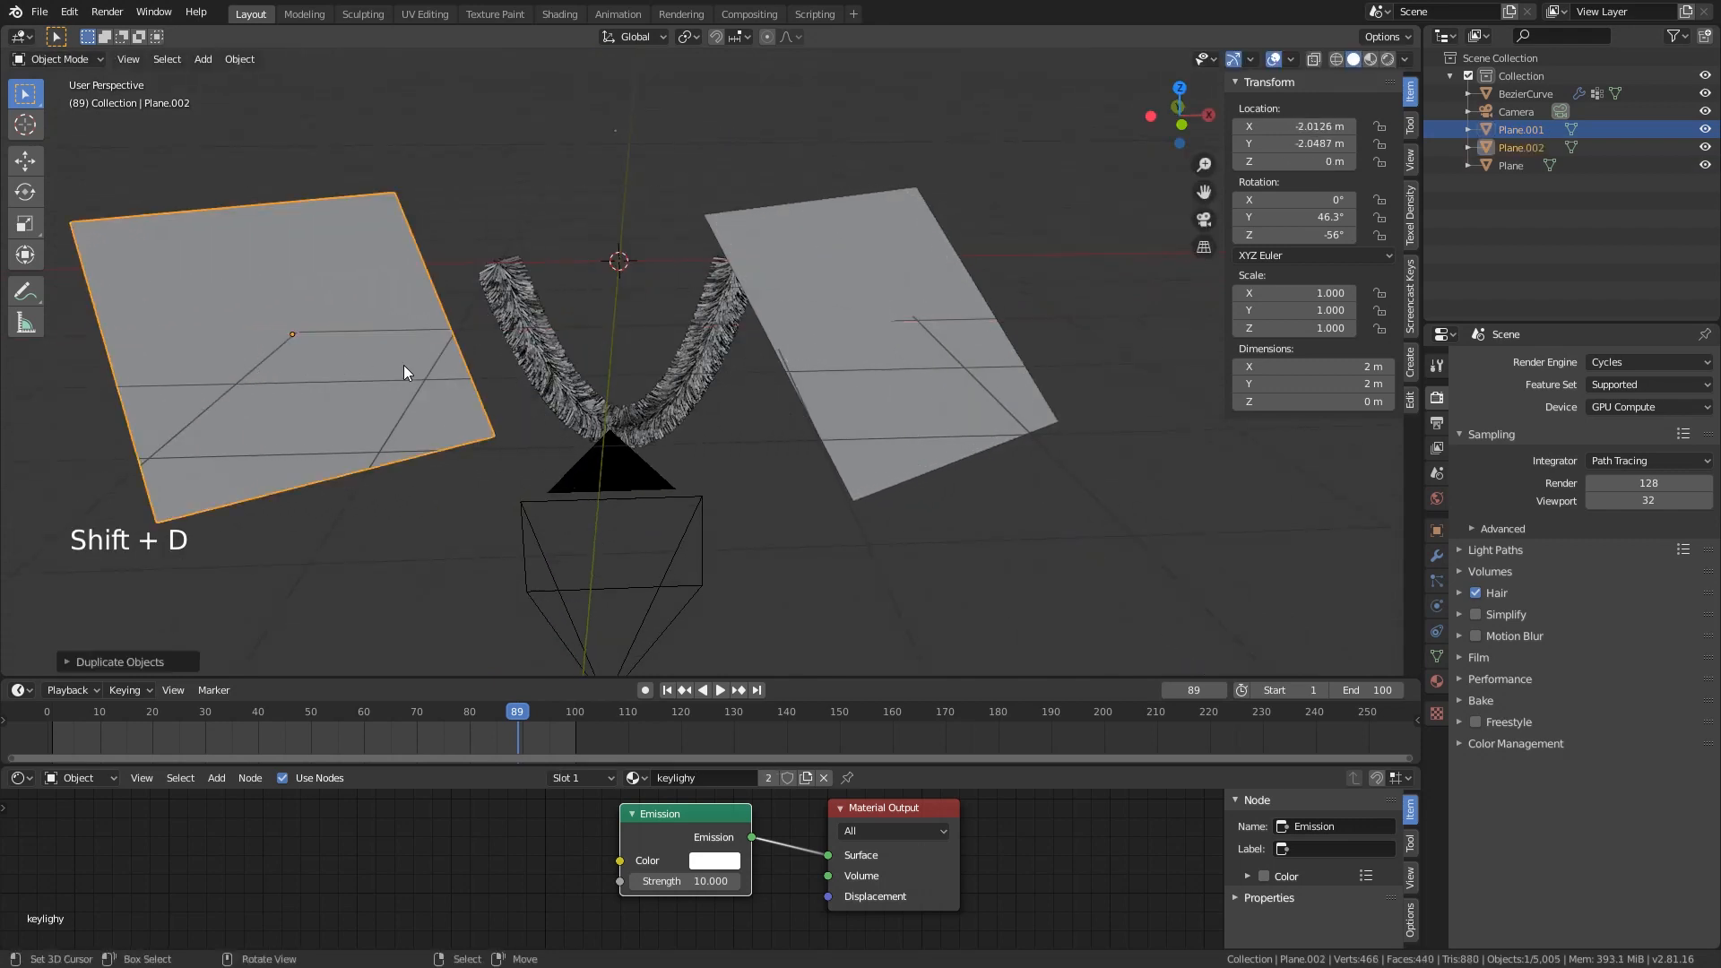
{"action": "key", "text": "r"}
{"action": "left_click", "coordinate": [403, 529]}
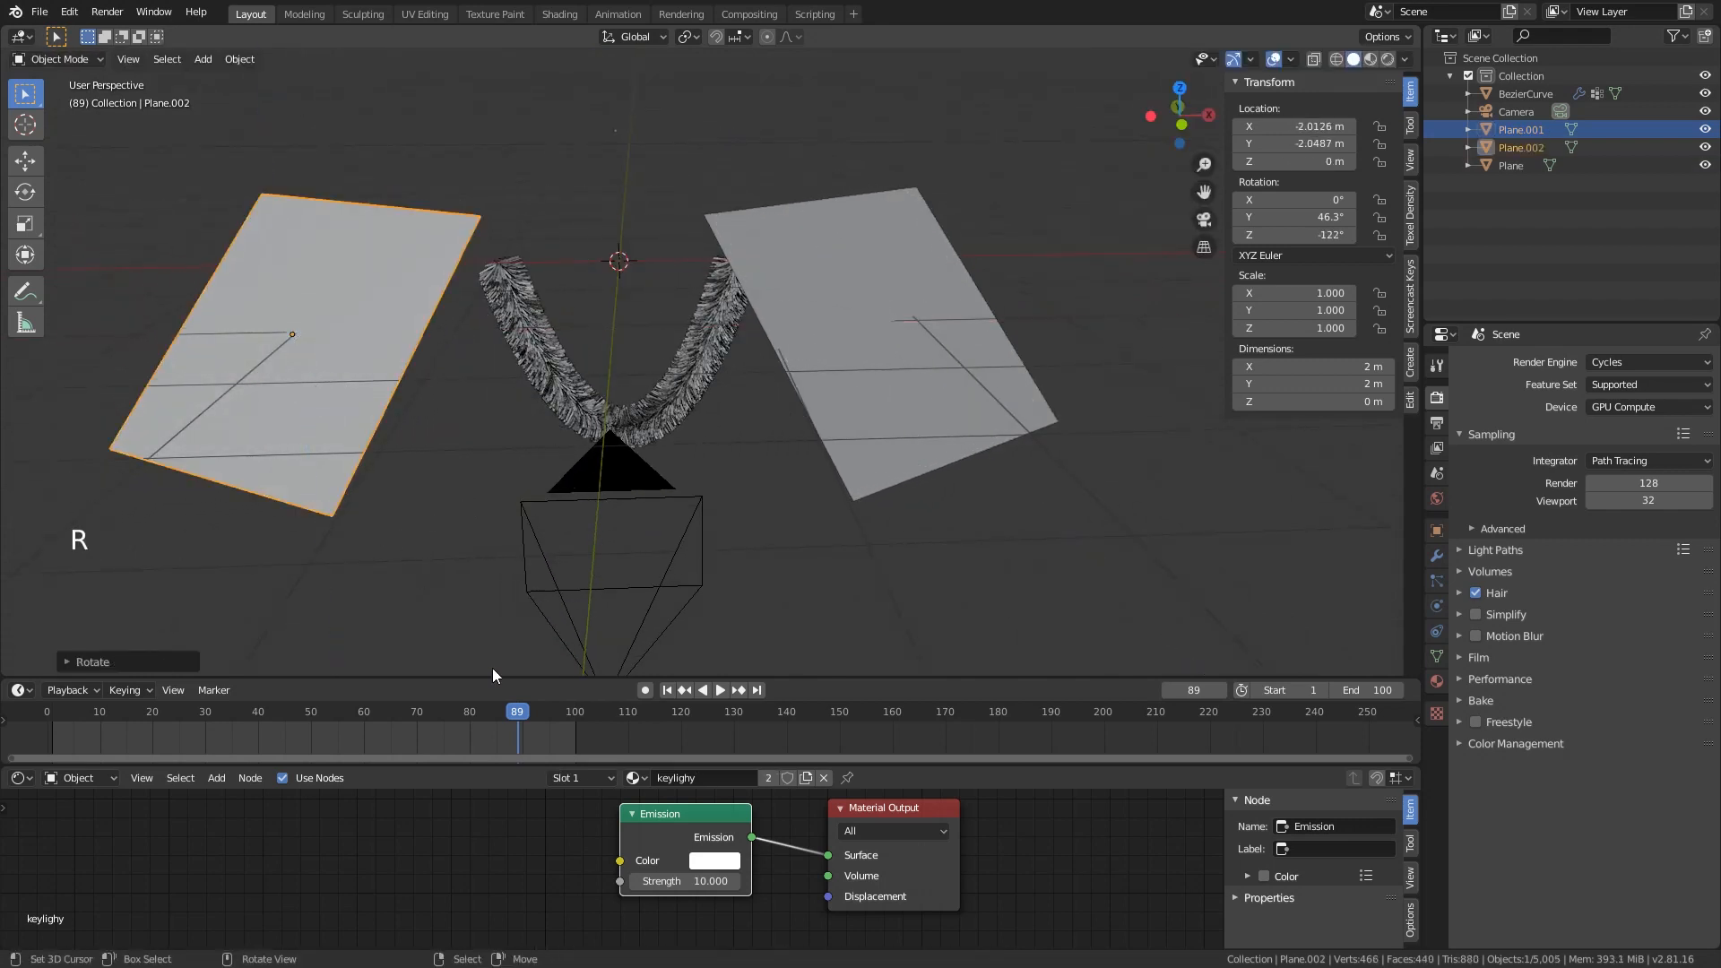
- Give the duplicated plane its own copy of the material, named rimlight, with an Emission strength of 5
{"action": "left_click", "coordinate": [774, 780]}
{"action": "left_click", "coordinate": [707, 778]}
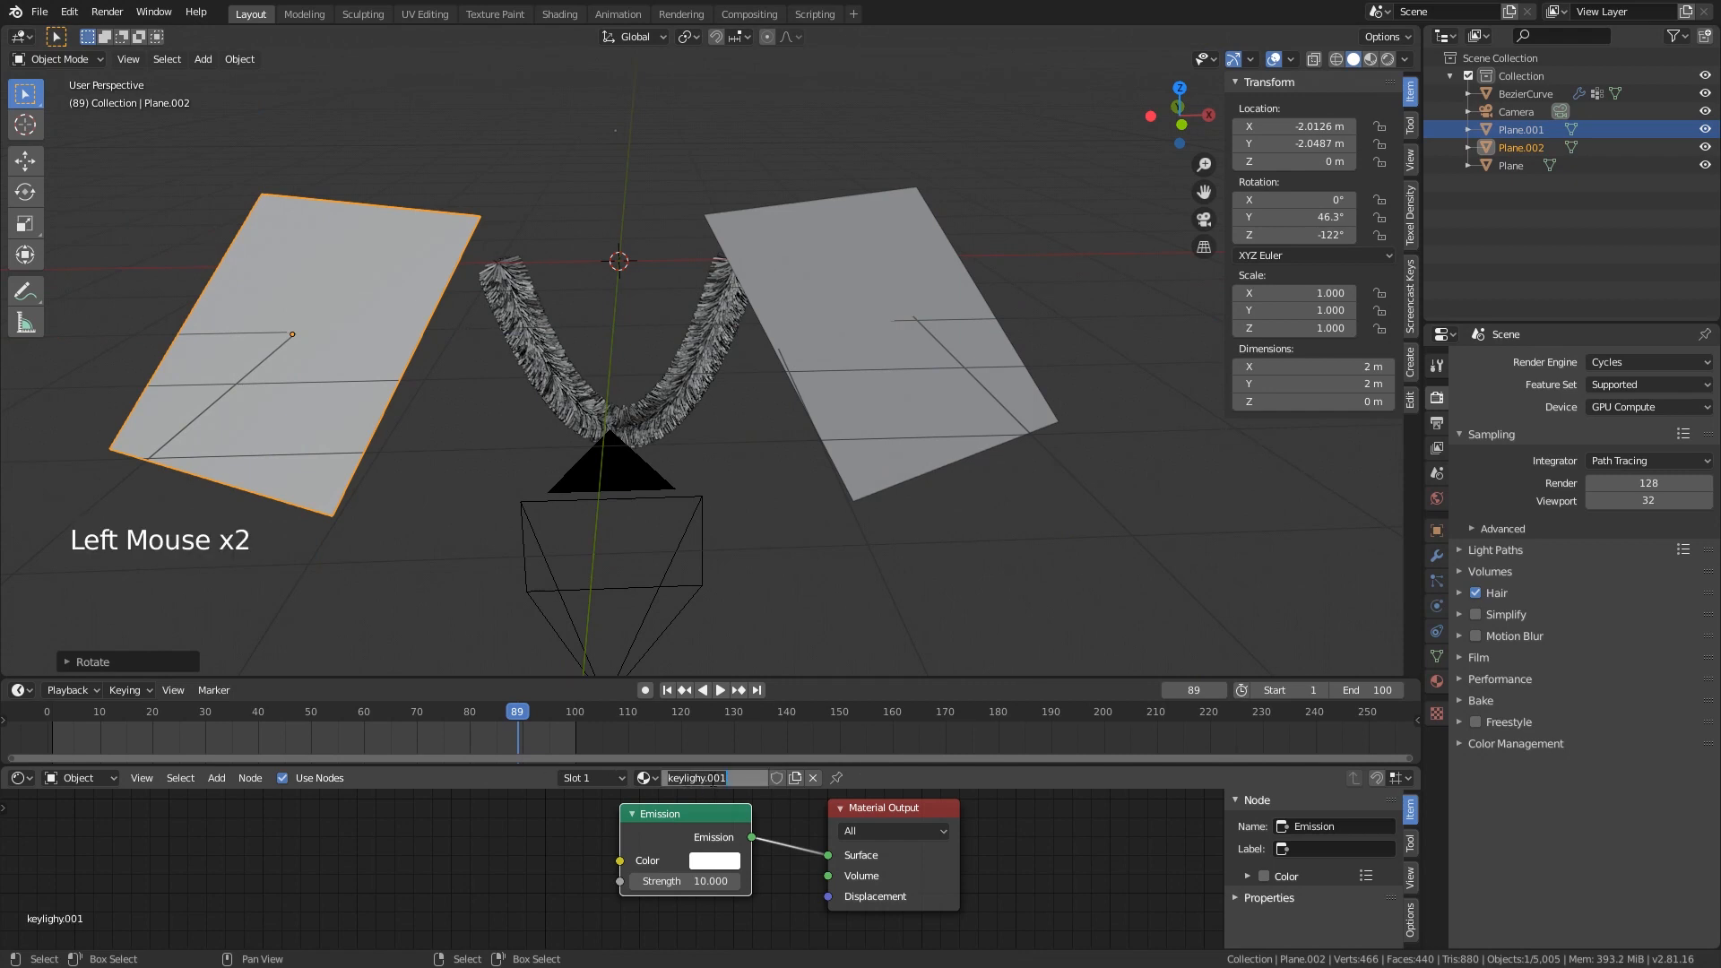
{"action": "type", "text": "rimlight"}
{"action": "key", "text": "Return"}
{"action": "left_click", "coordinate": [697, 879]}
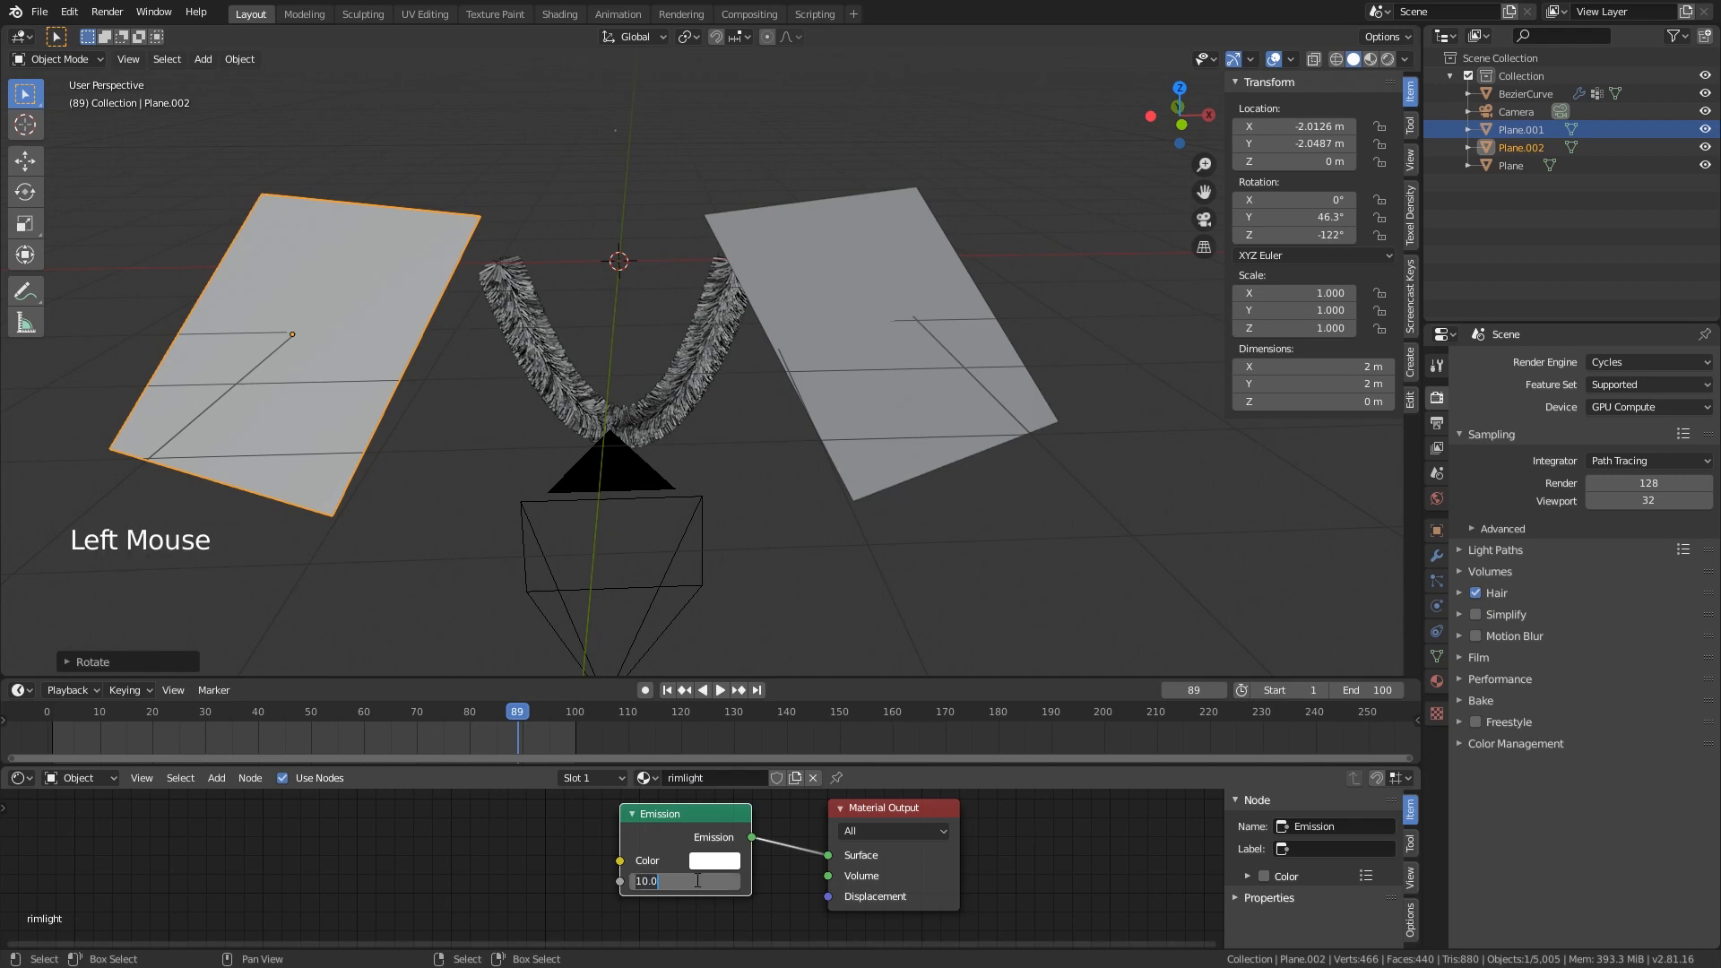
{"action": "type", "text": "5"}
{"action": "key", "text": "Return"}
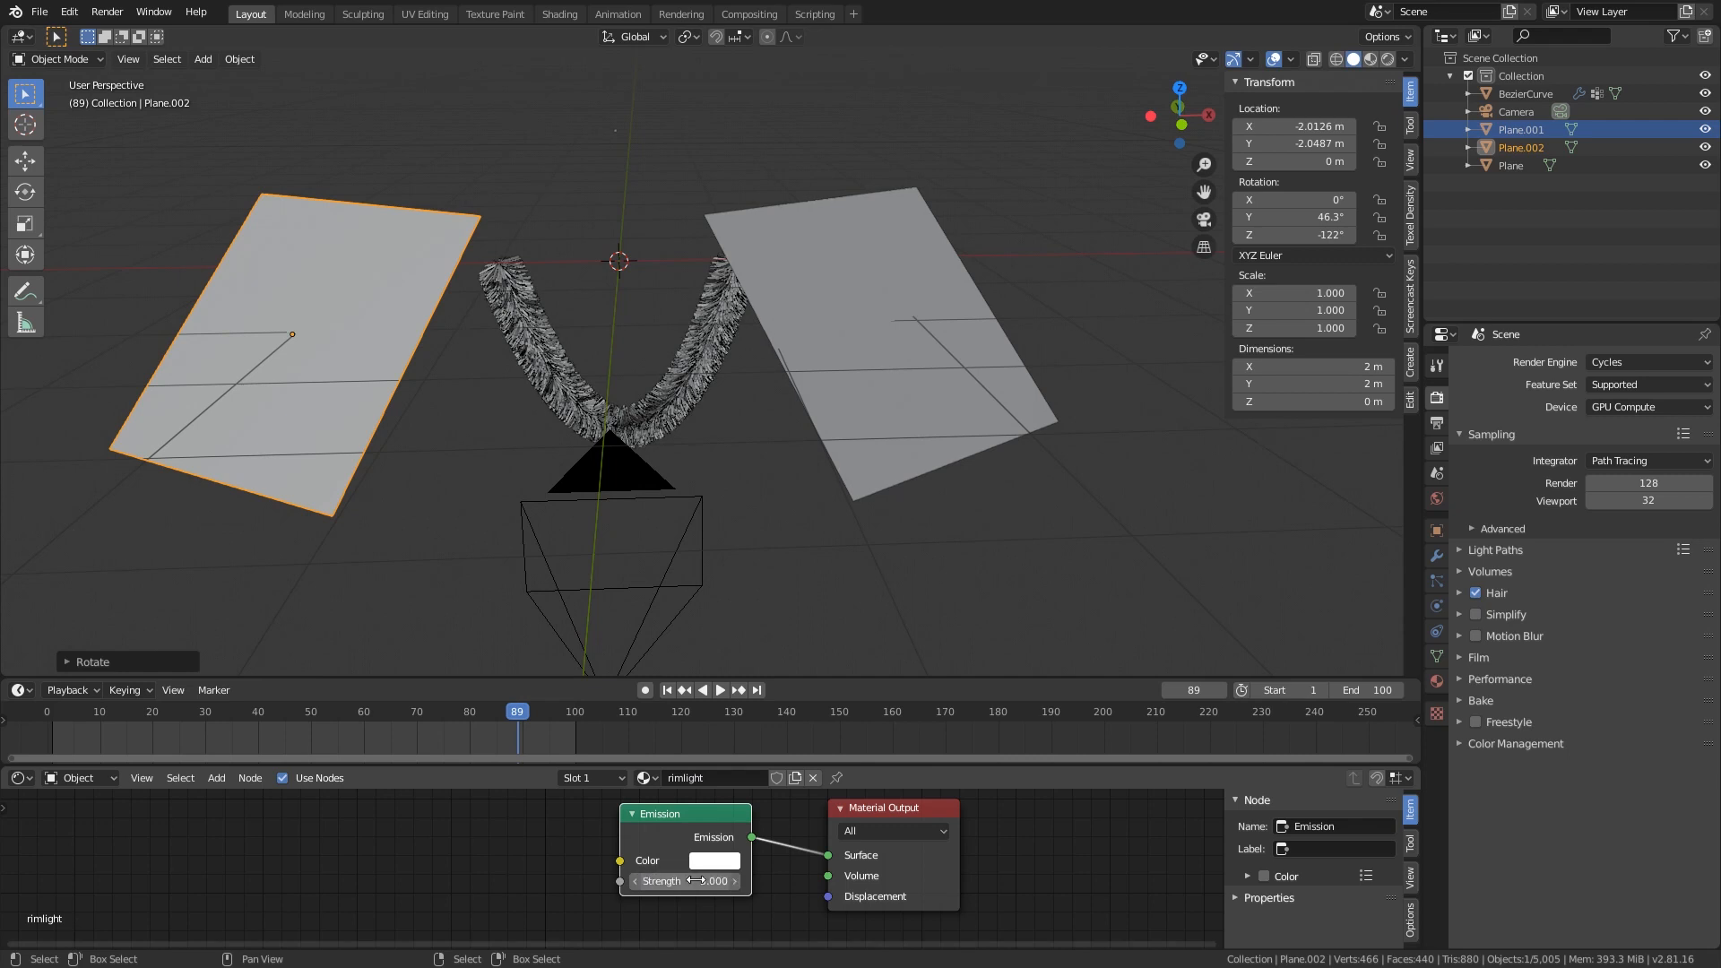
- Check the garland lit by both emissive planes in Rendered shading through the camera, and return to Solid shading
{"action": "middle_click_drag", "start_coordinate": [696, 616], "coordinate": [667, 148], "text": "shift"}
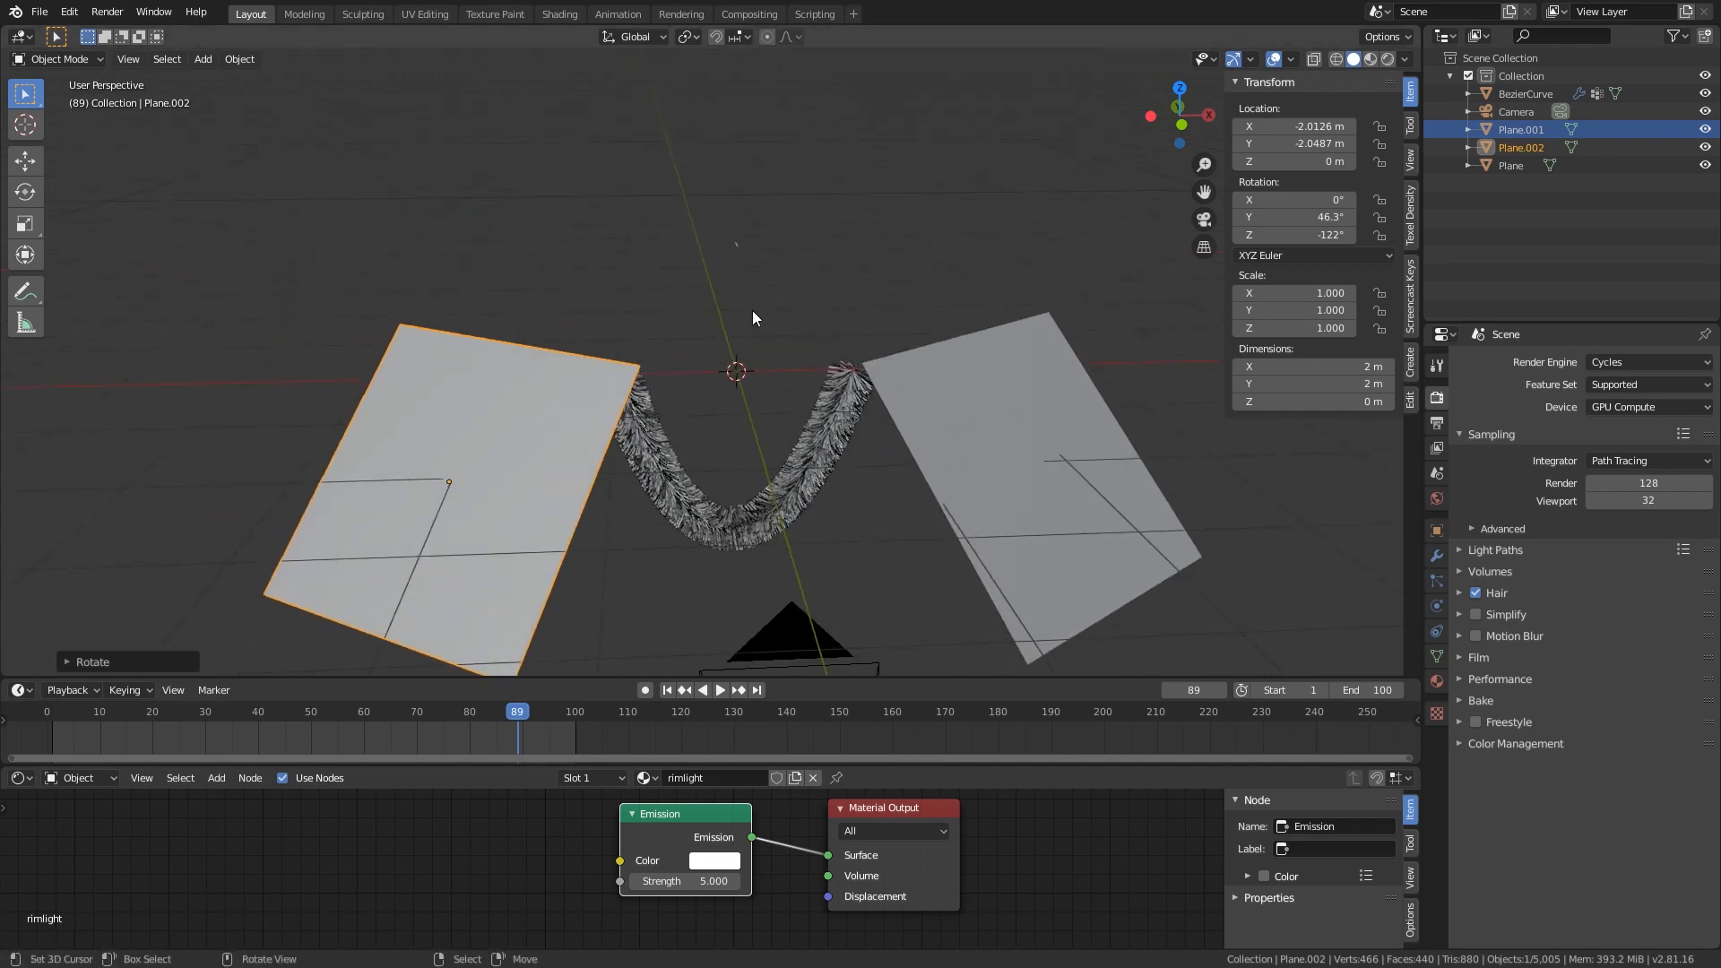
{"action": "middle_click_drag", "start_coordinate": [876, 346], "coordinate": [852, 320]}
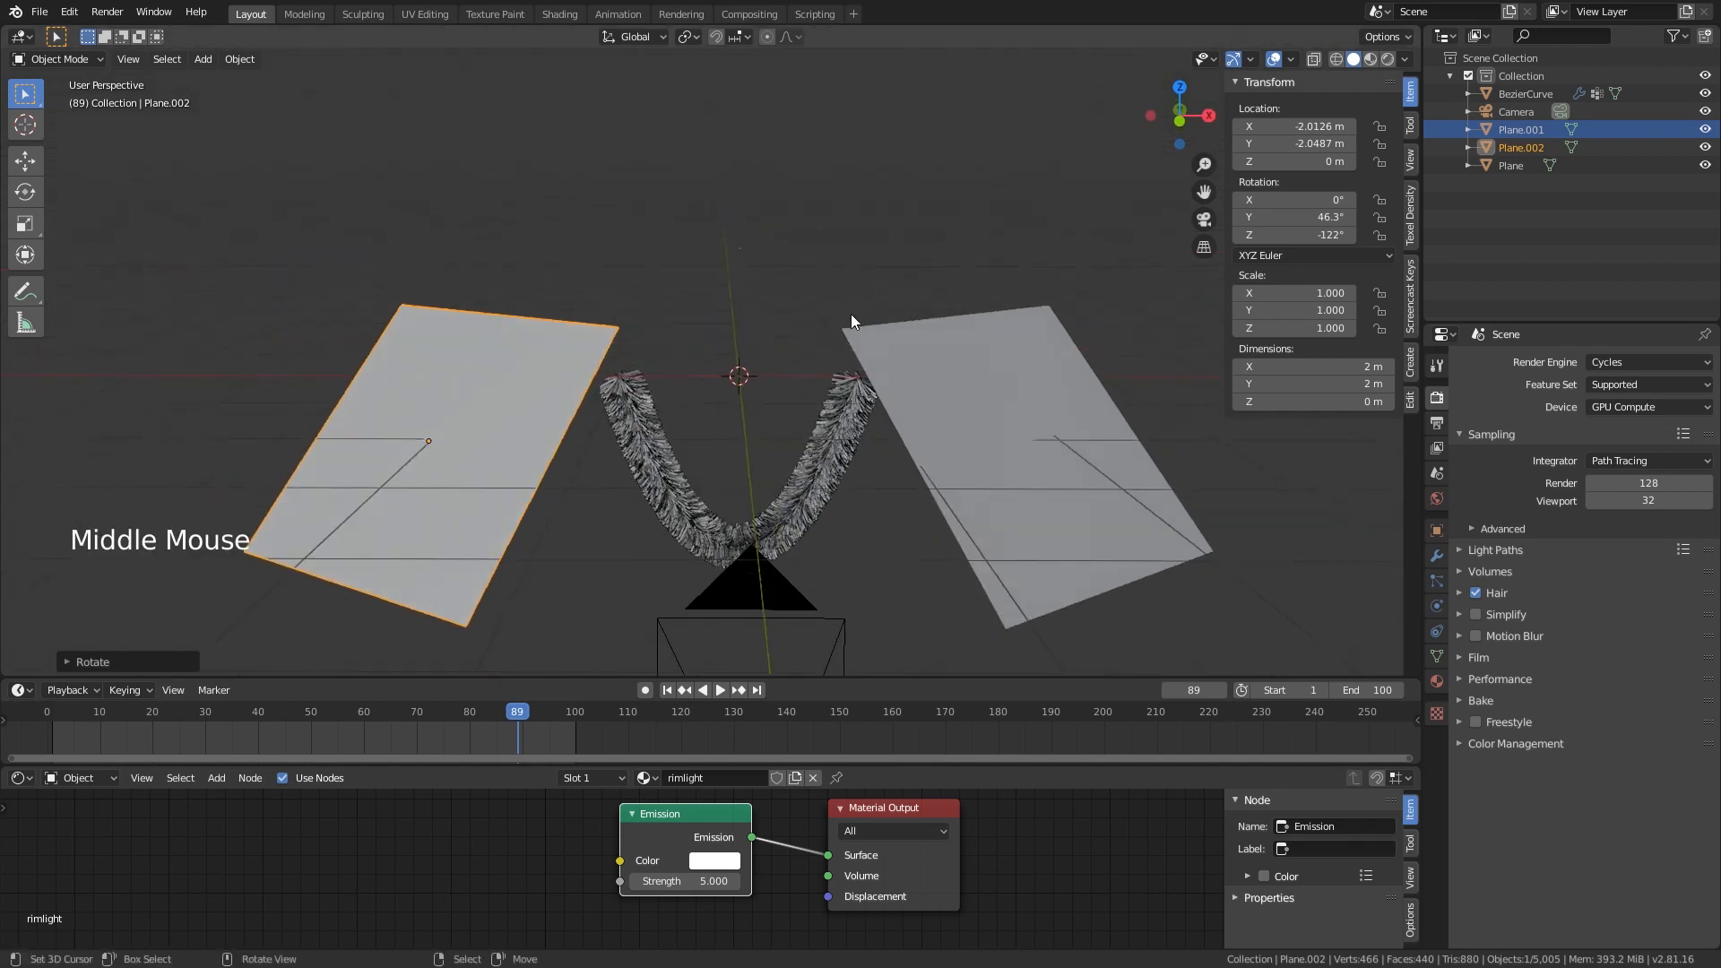
{"action": "key", "text": "KP_0"}
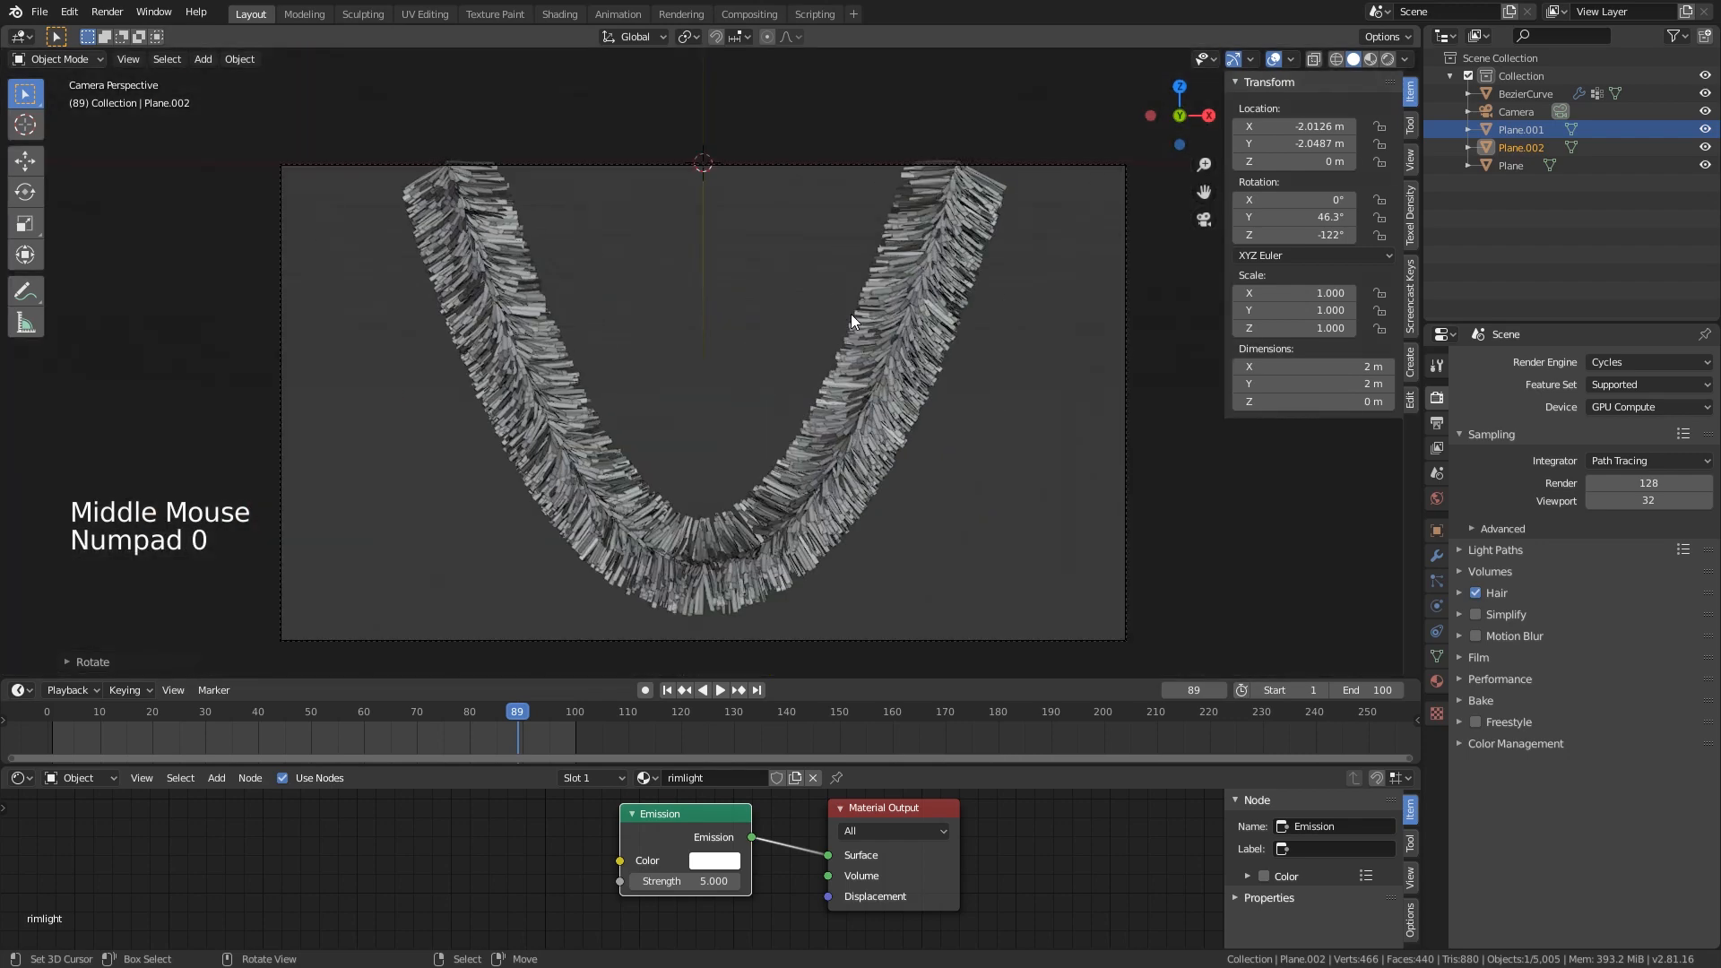
{"action": "left_click", "coordinate": [1388, 58]}
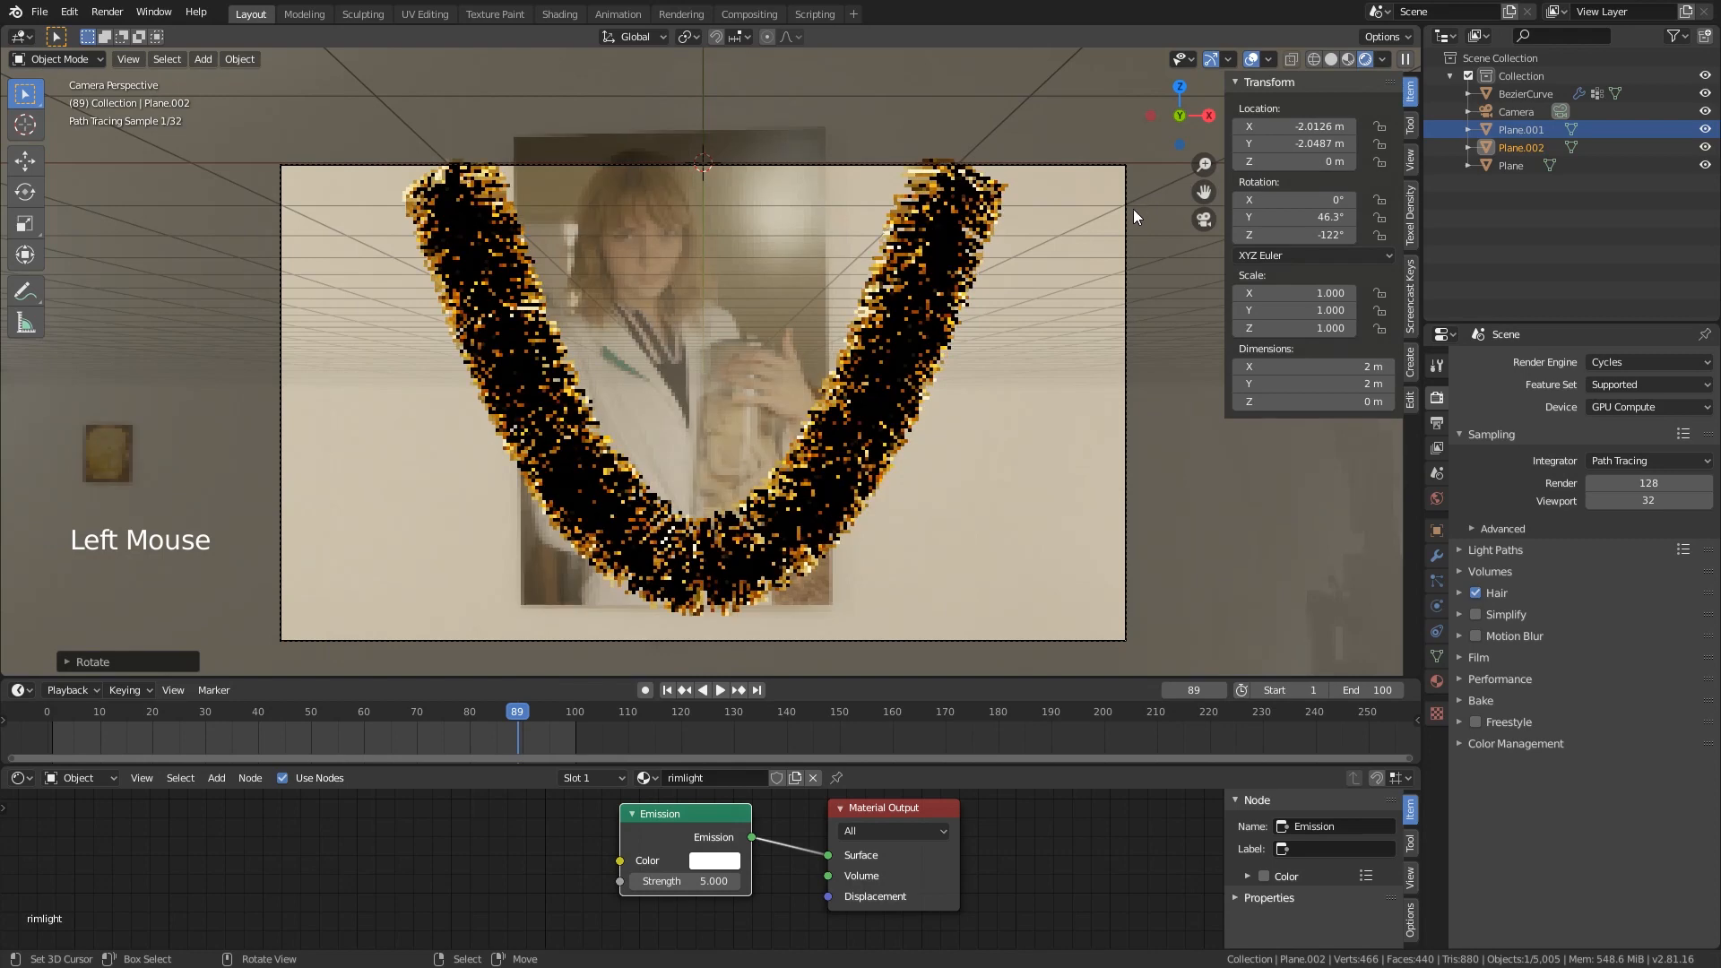
{"action": "left_click", "coordinate": [1331, 58]}
- Set the Glossy max bounces of the render's light paths to 12, previewing the result in Rendered shading
{"action": "left_click", "coordinate": [1437, 365]}
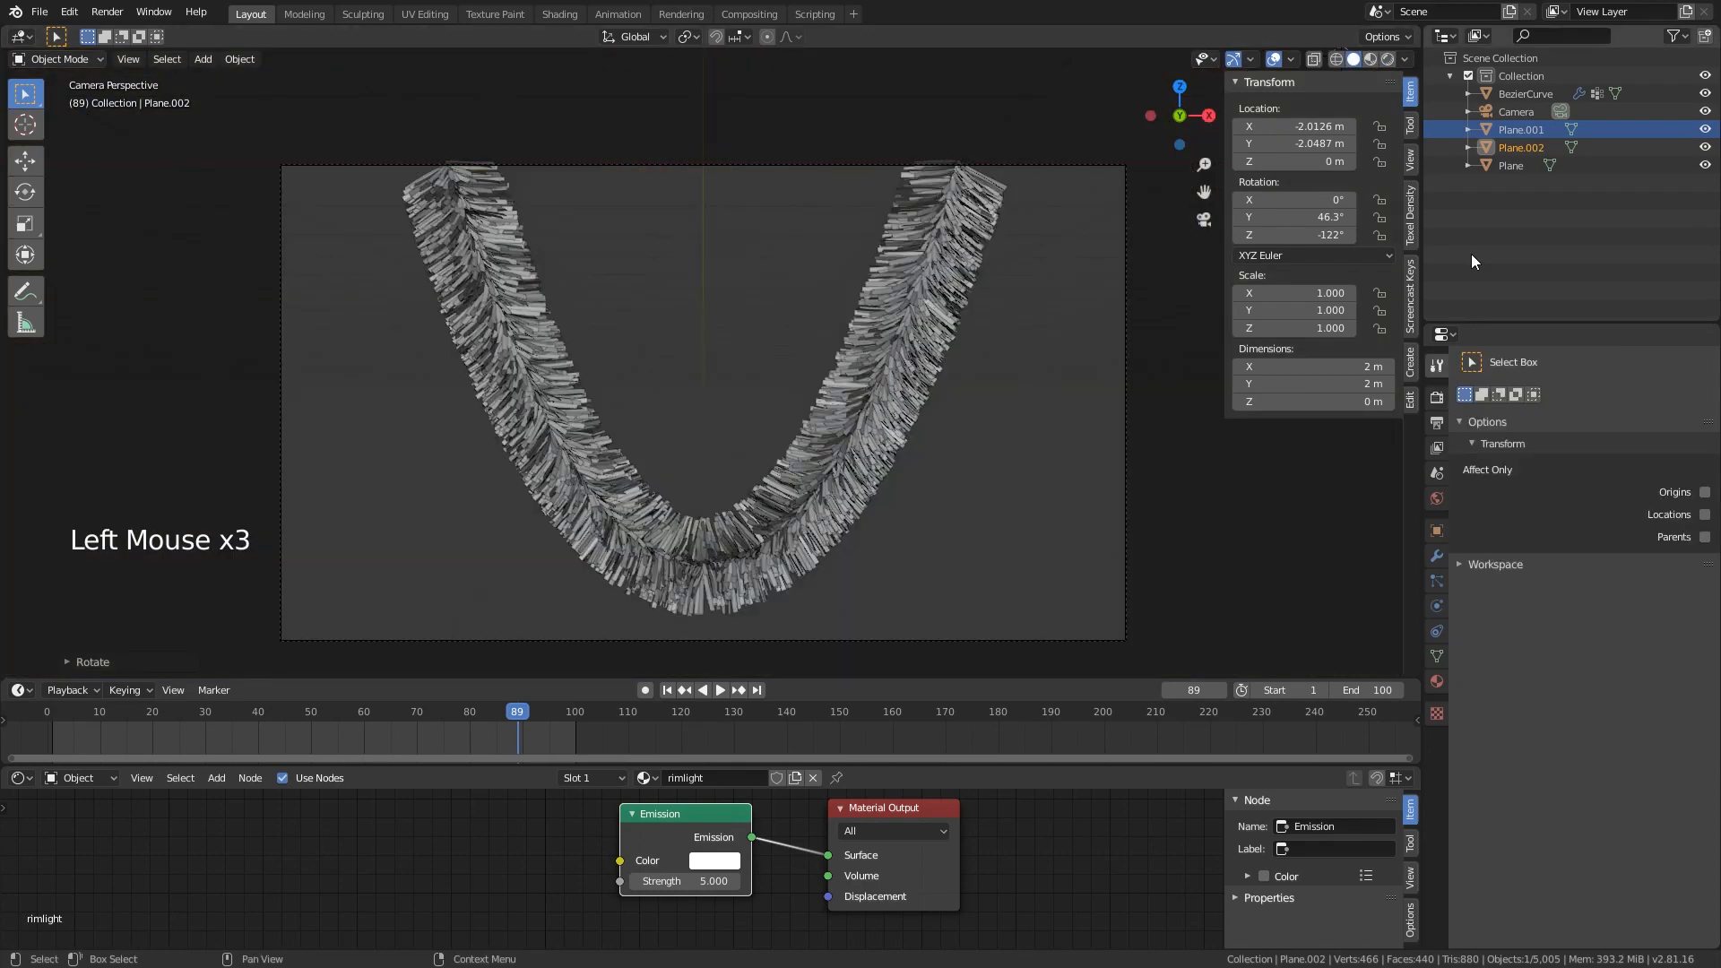
{"action": "left_click", "coordinate": [1437, 397]}
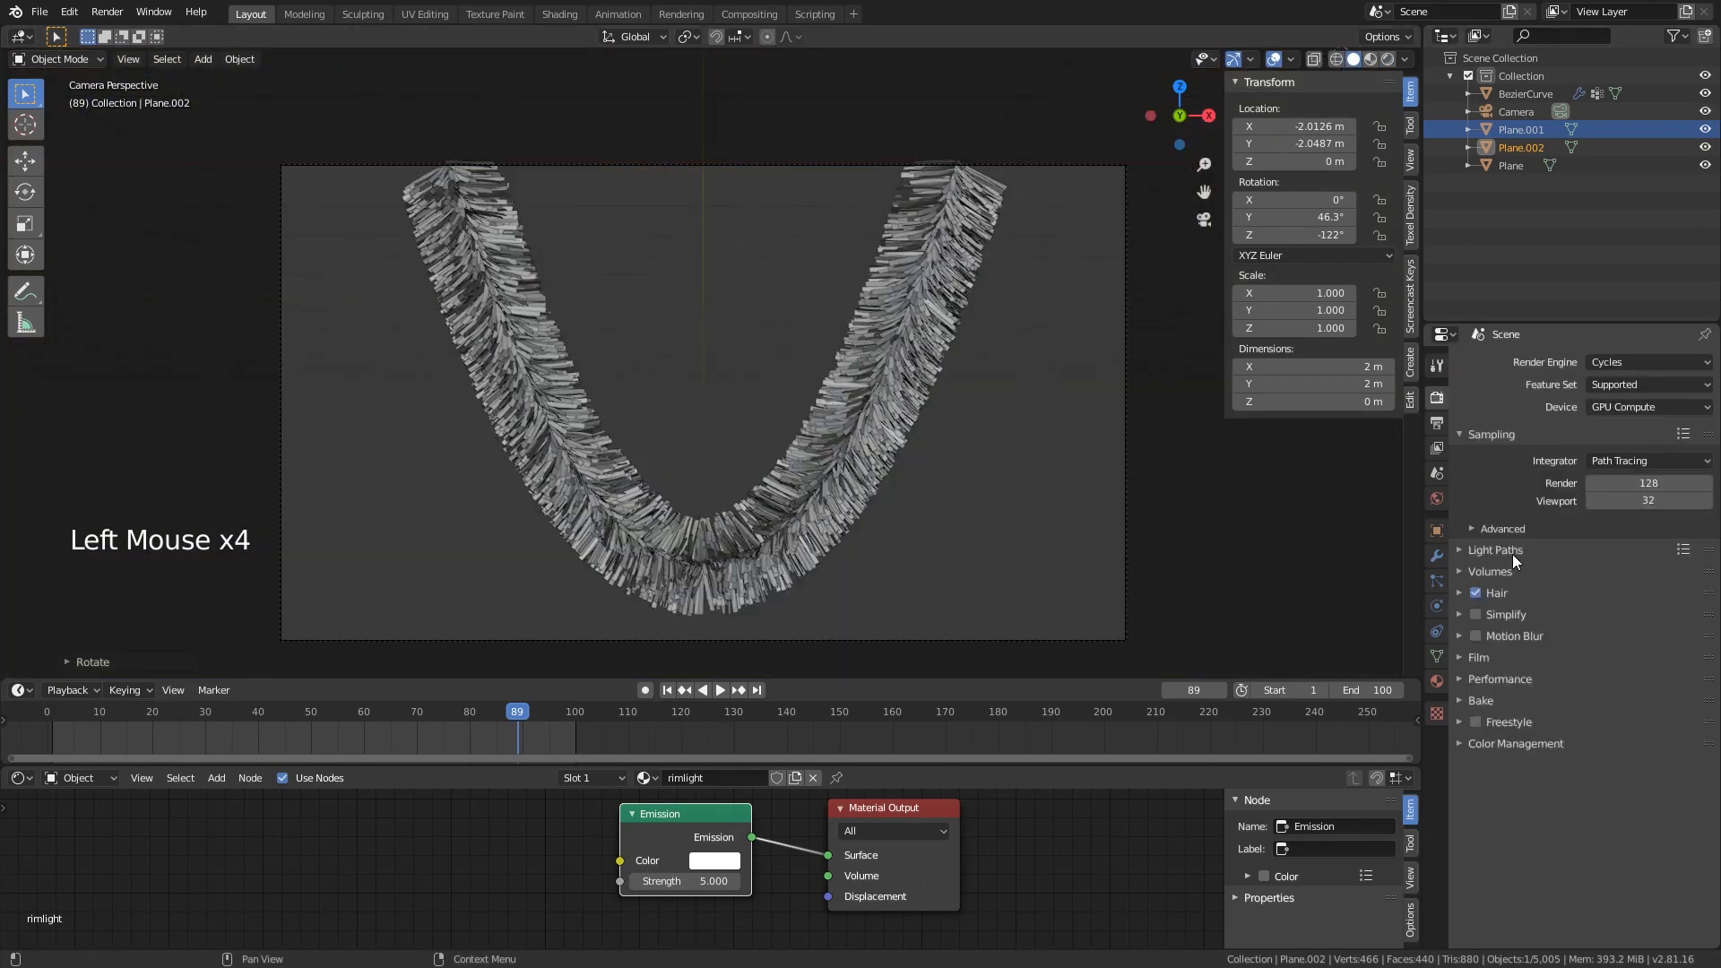
{"action": "left_click", "coordinate": [1510, 551]}
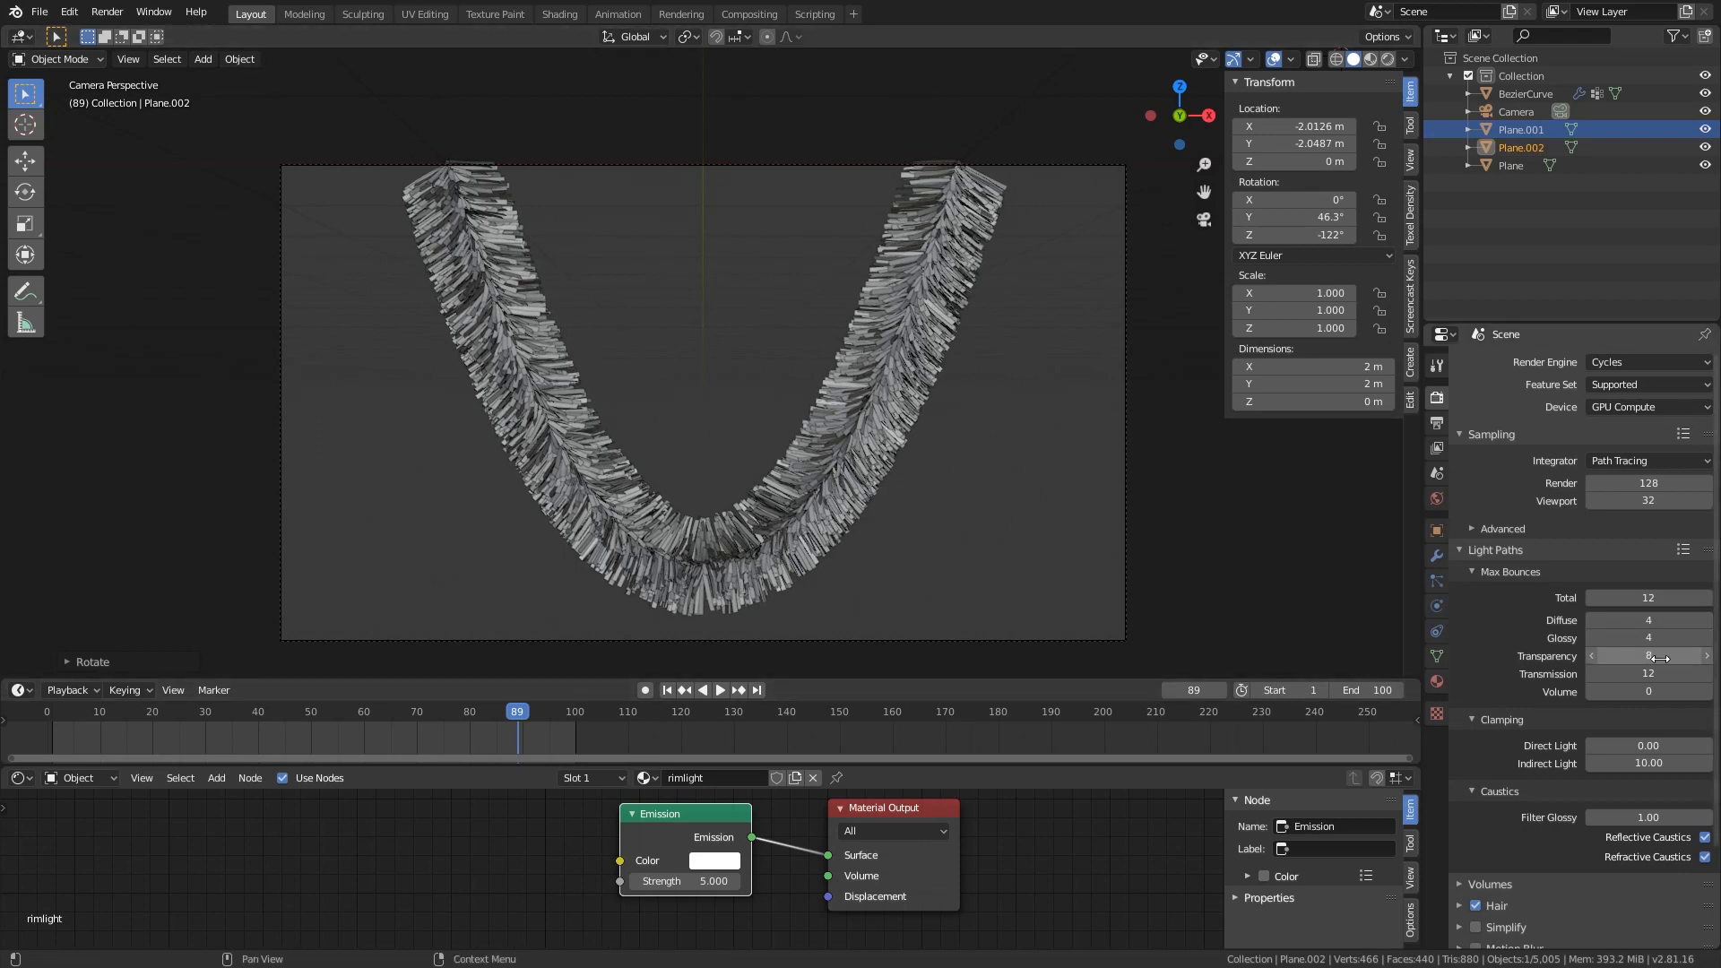
{"action": "left_click", "coordinate": [1388, 59]}
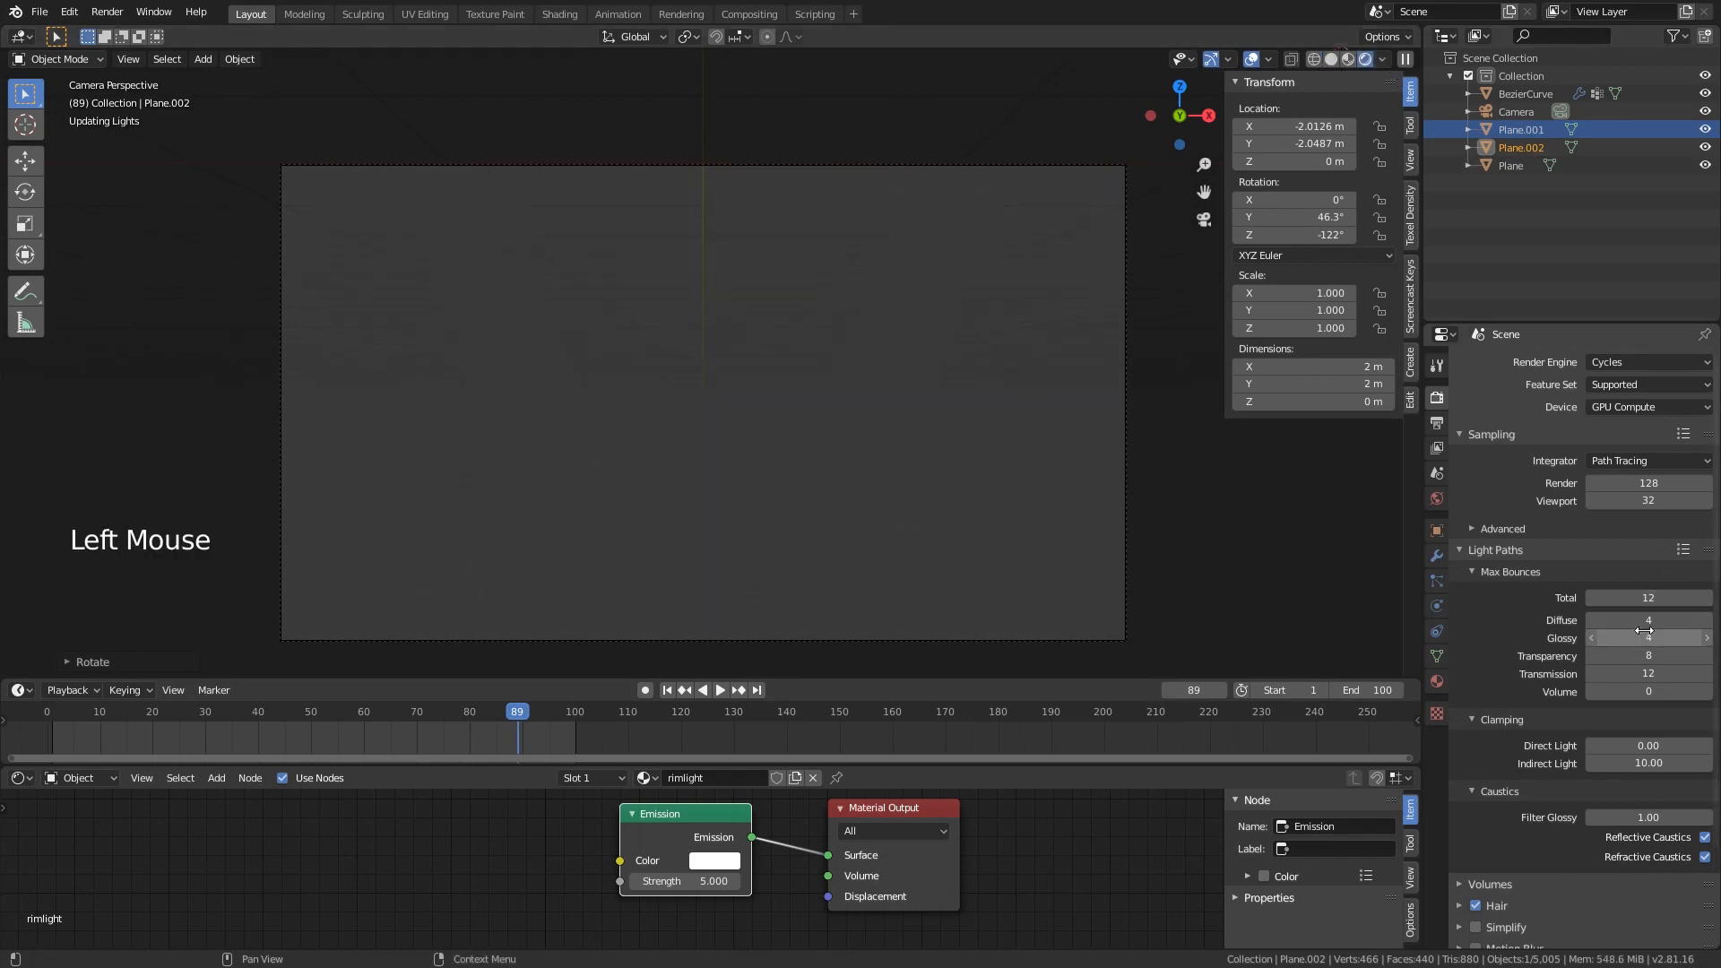
{"action": "left_click", "coordinate": [1647, 636]}
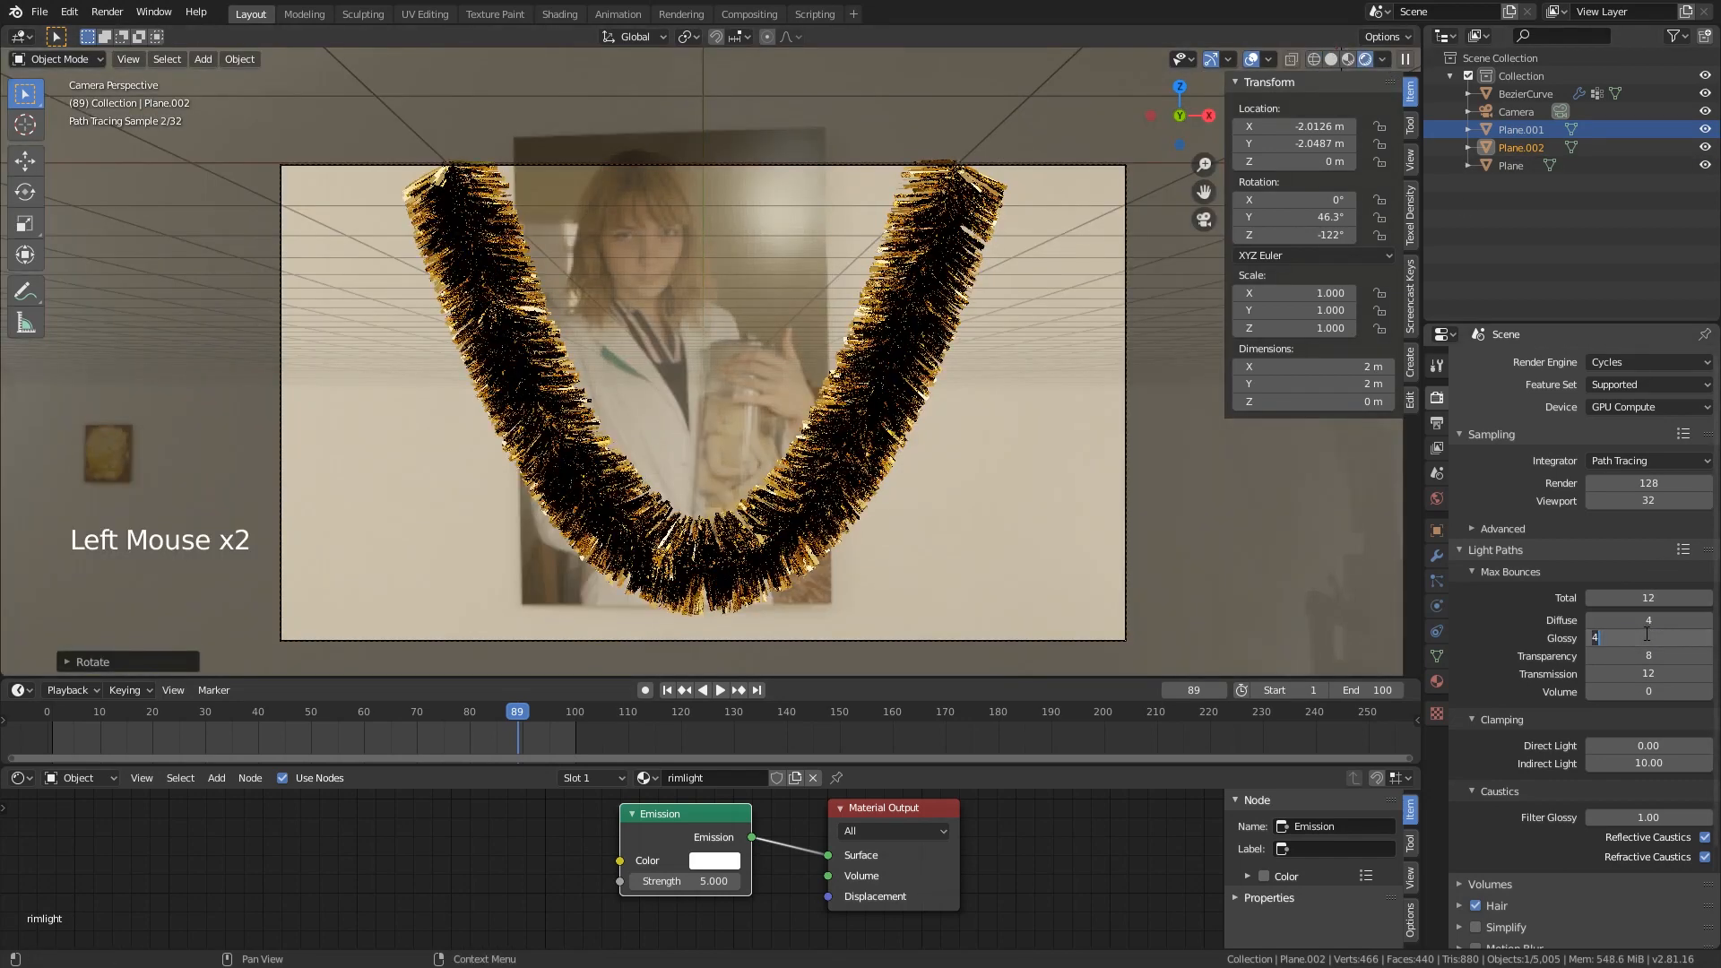
{"action": "type", "text": "12"}
{"action": "key", "text": "Return"}
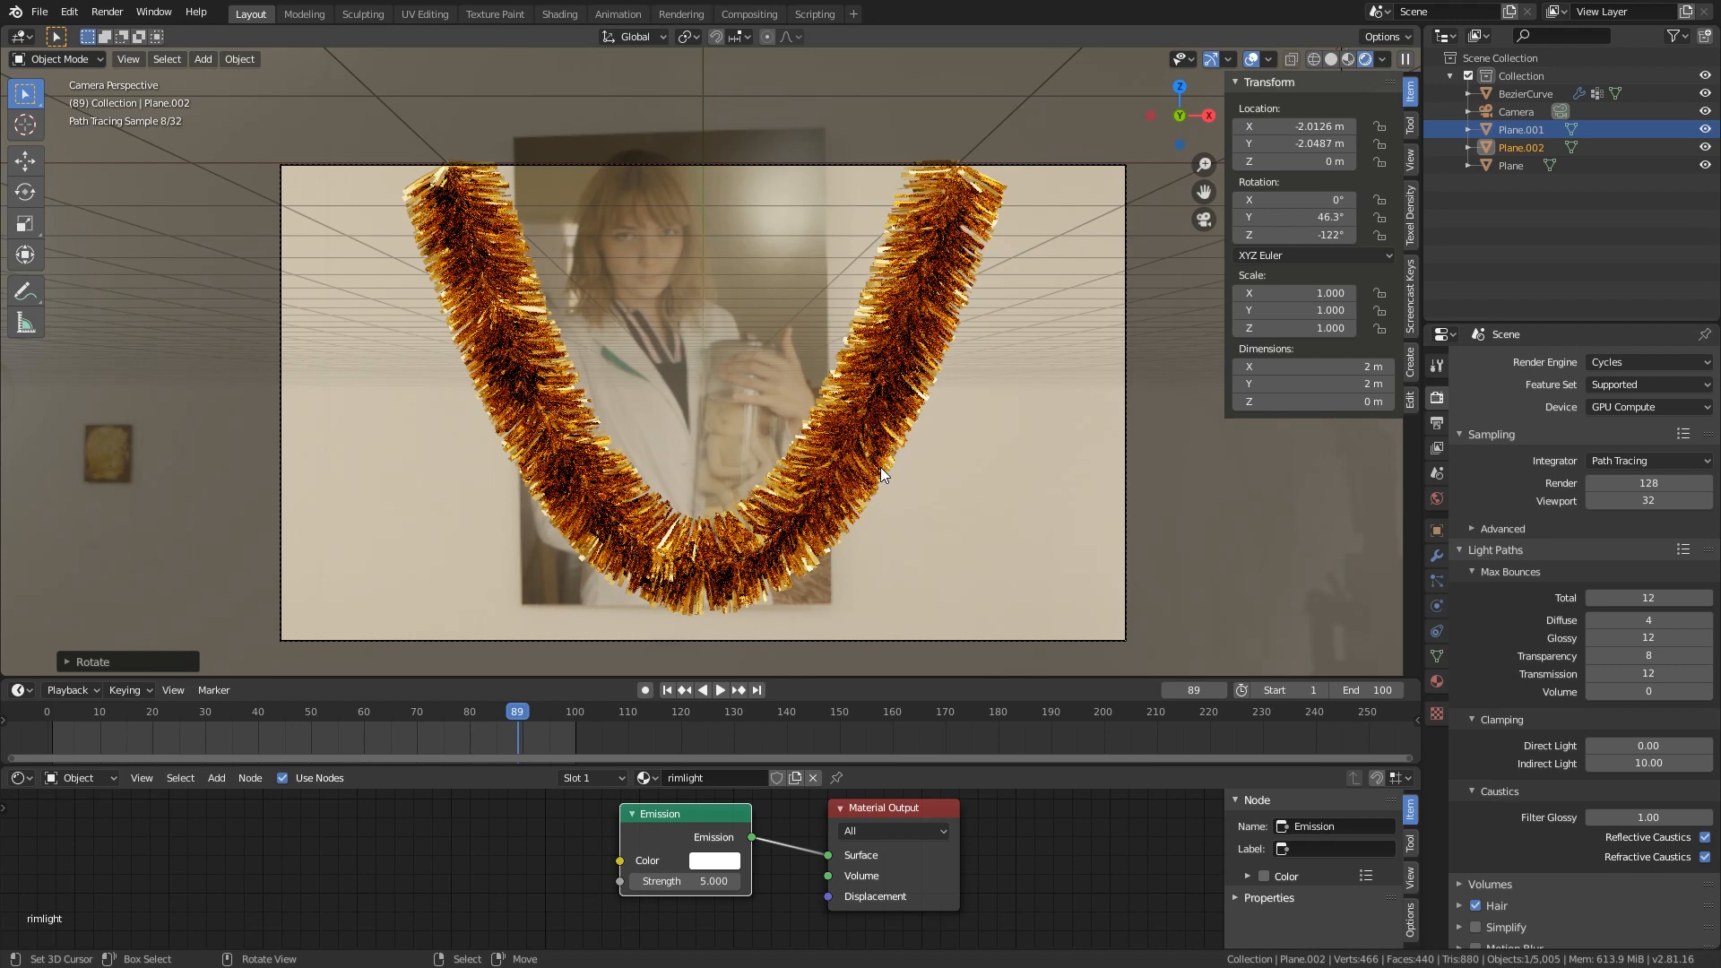
{"action": "left_click", "coordinate": [1331, 59]}
- Set the Emission strength to 20 on the keylighy plane and to 10 on the rimlight plane
{"action": "middle_click_drag", "start_coordinate": [939, 314], "coordinate": [938, 313]}
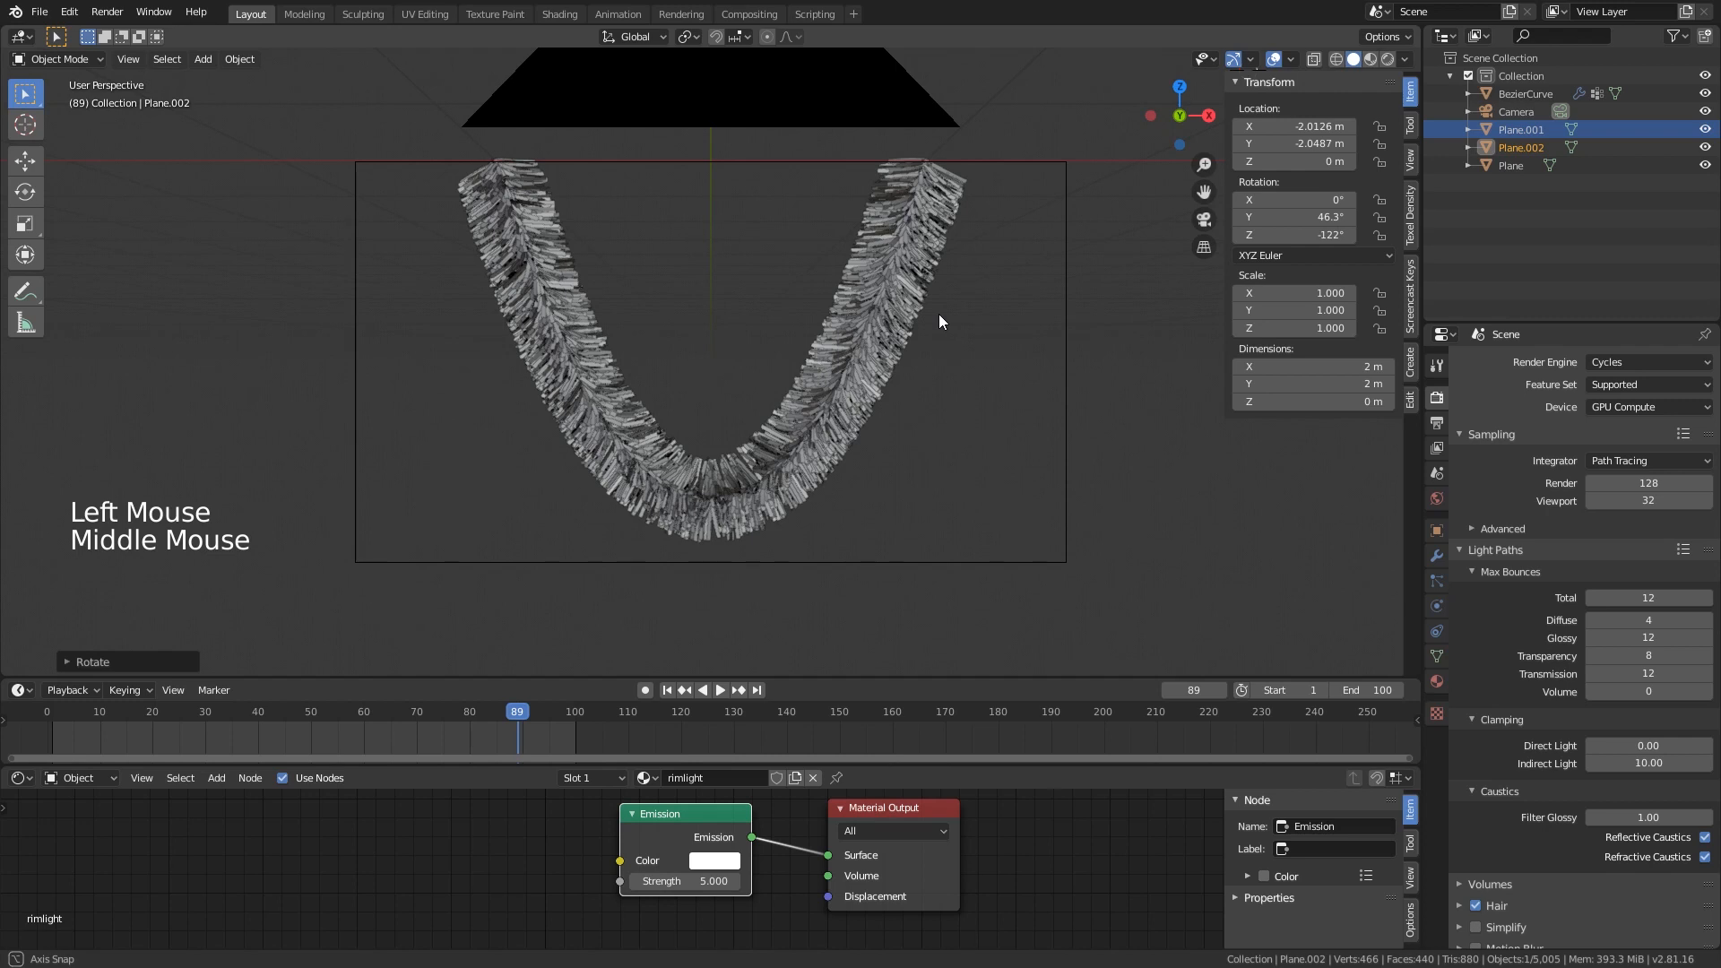
{"action": "middle_click_drag", "start_coordinate": [939, 314], "coordinate": [589, 299]}
{"action": "left_click", "coordinate": [588, 300]}
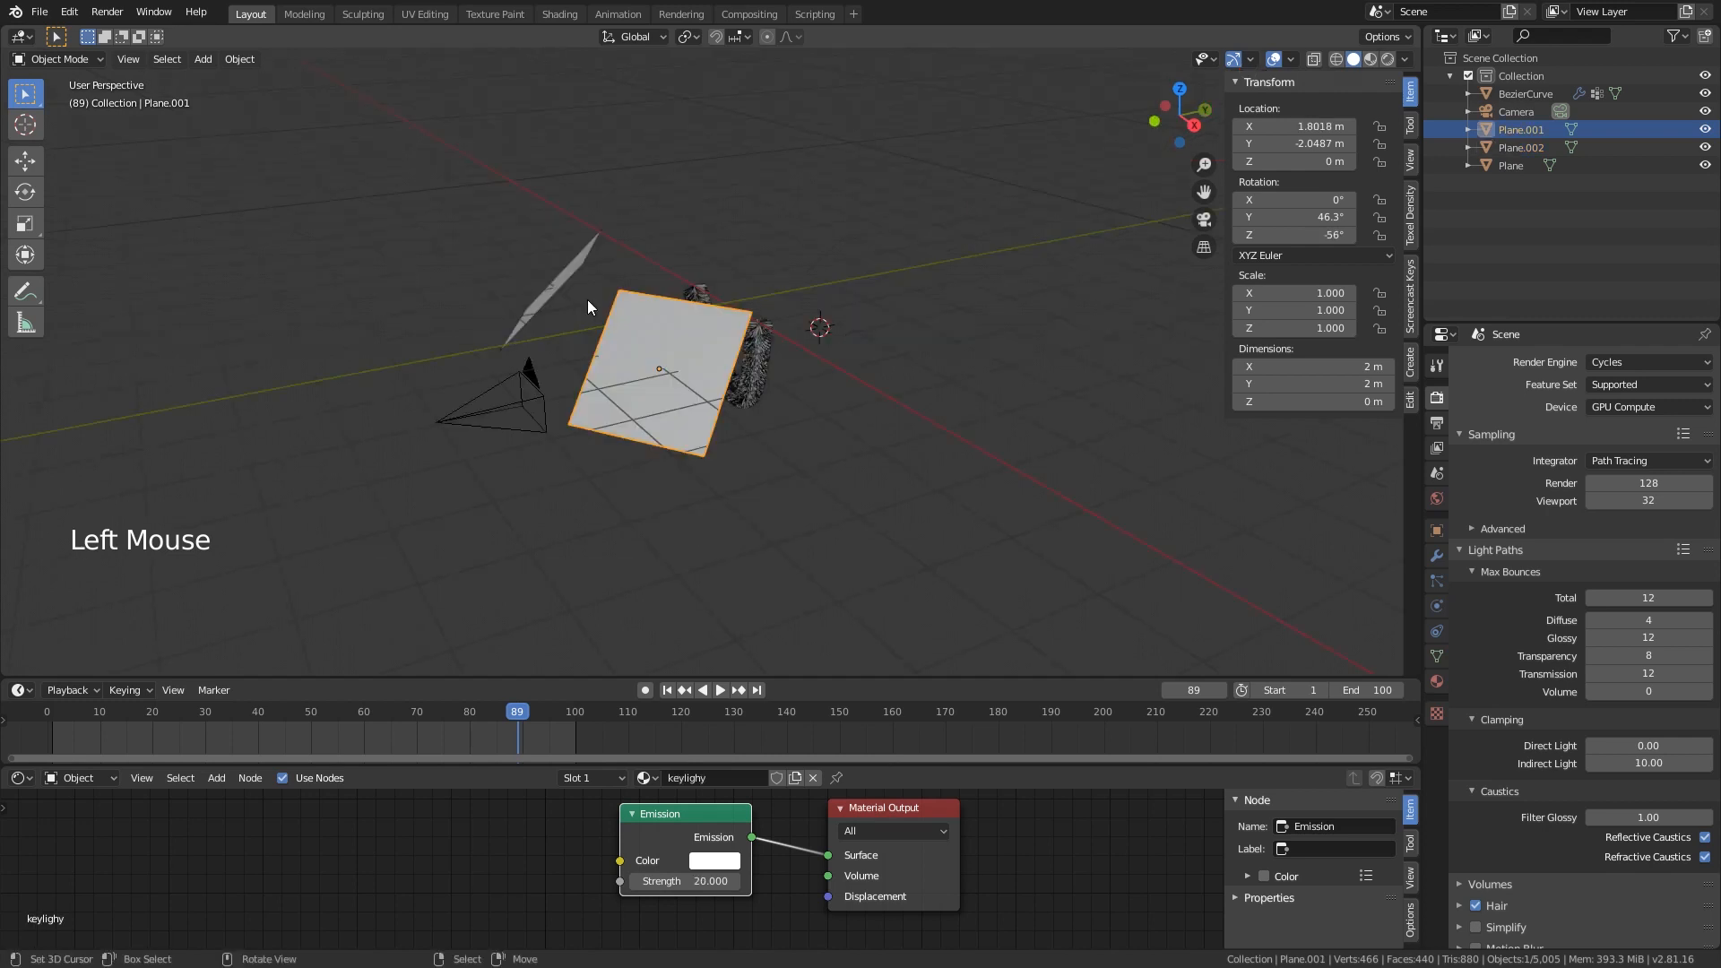
{"action": "right_click", "coordinate": [589, 299]}
{"action": "left_click", "coordinate": [648, 810]}
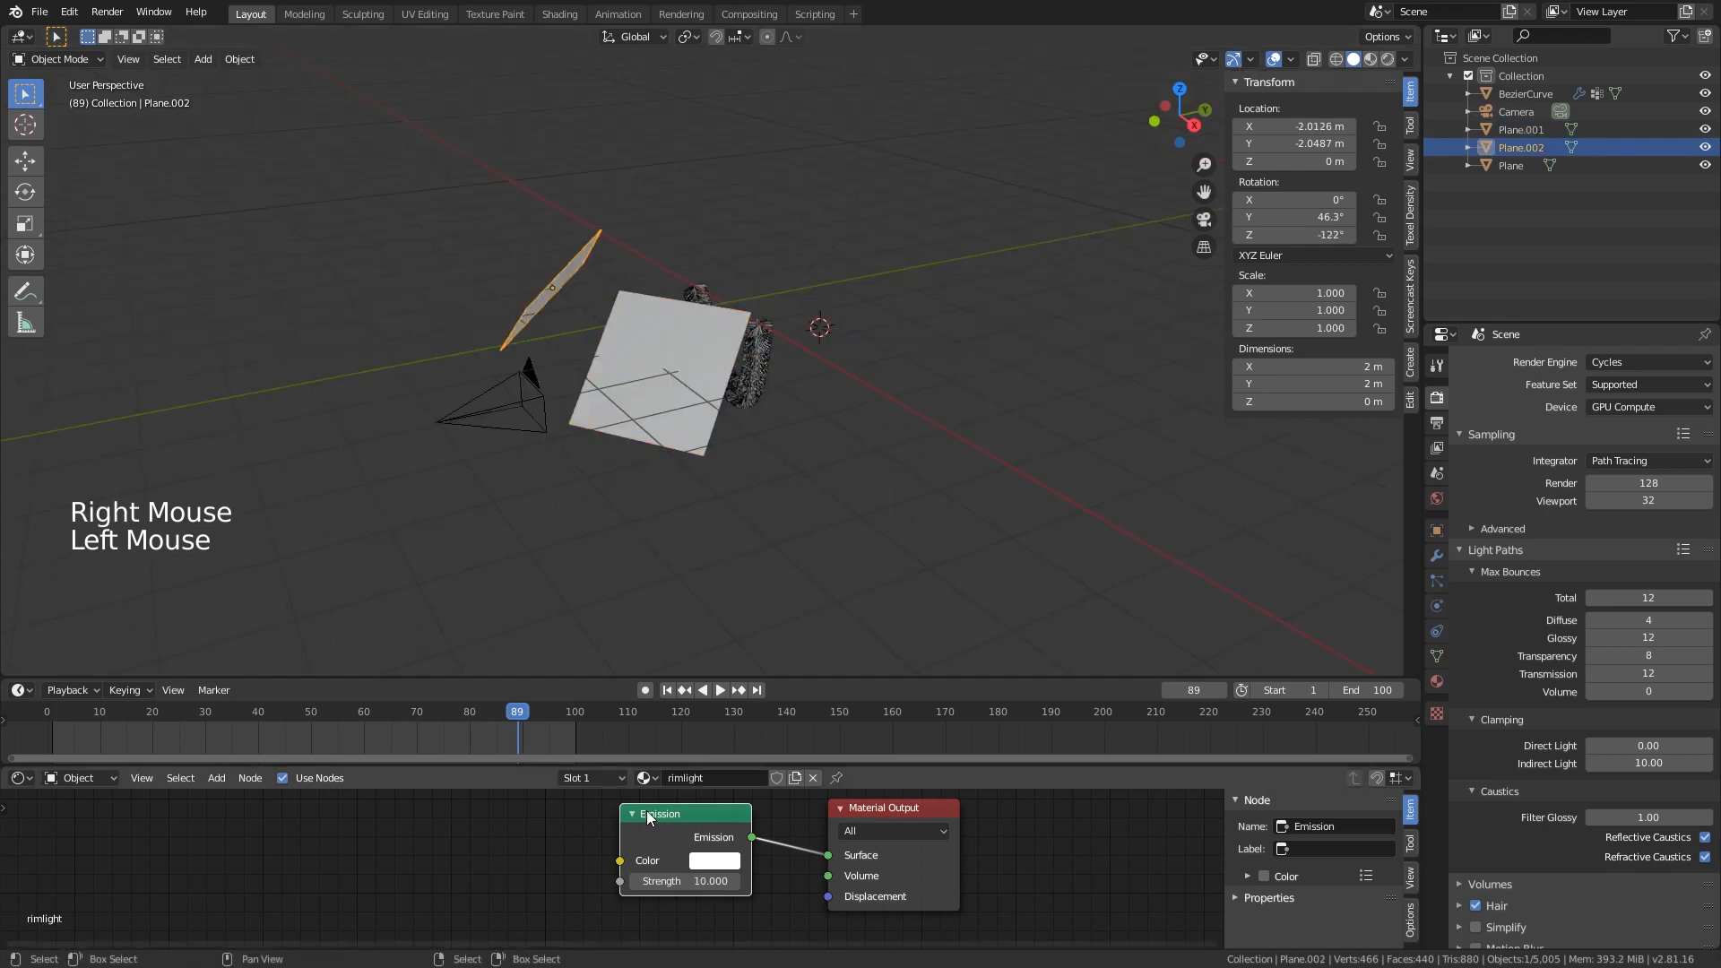
- Duplicate the keylighy plane, tilt the copy and place it below the garland, and preview the render through the camera
{"action": "right_click", "coordinate": [686, 386]}
{"action": "middle_click_drag", "start_coordinate": [700, 390], "coordinate": [1089, 410]}
{"action": "key", "text": "shift+d"}
{"action": "left_click", "coordinate": [942, 599]}
{"action": "key", "text": "r"}
{"action": "left_click", "coordinate": [841, 598]}
{"action": "key", "text": "g"}
{"action": "left_click", "coordinate": [813, 666]}
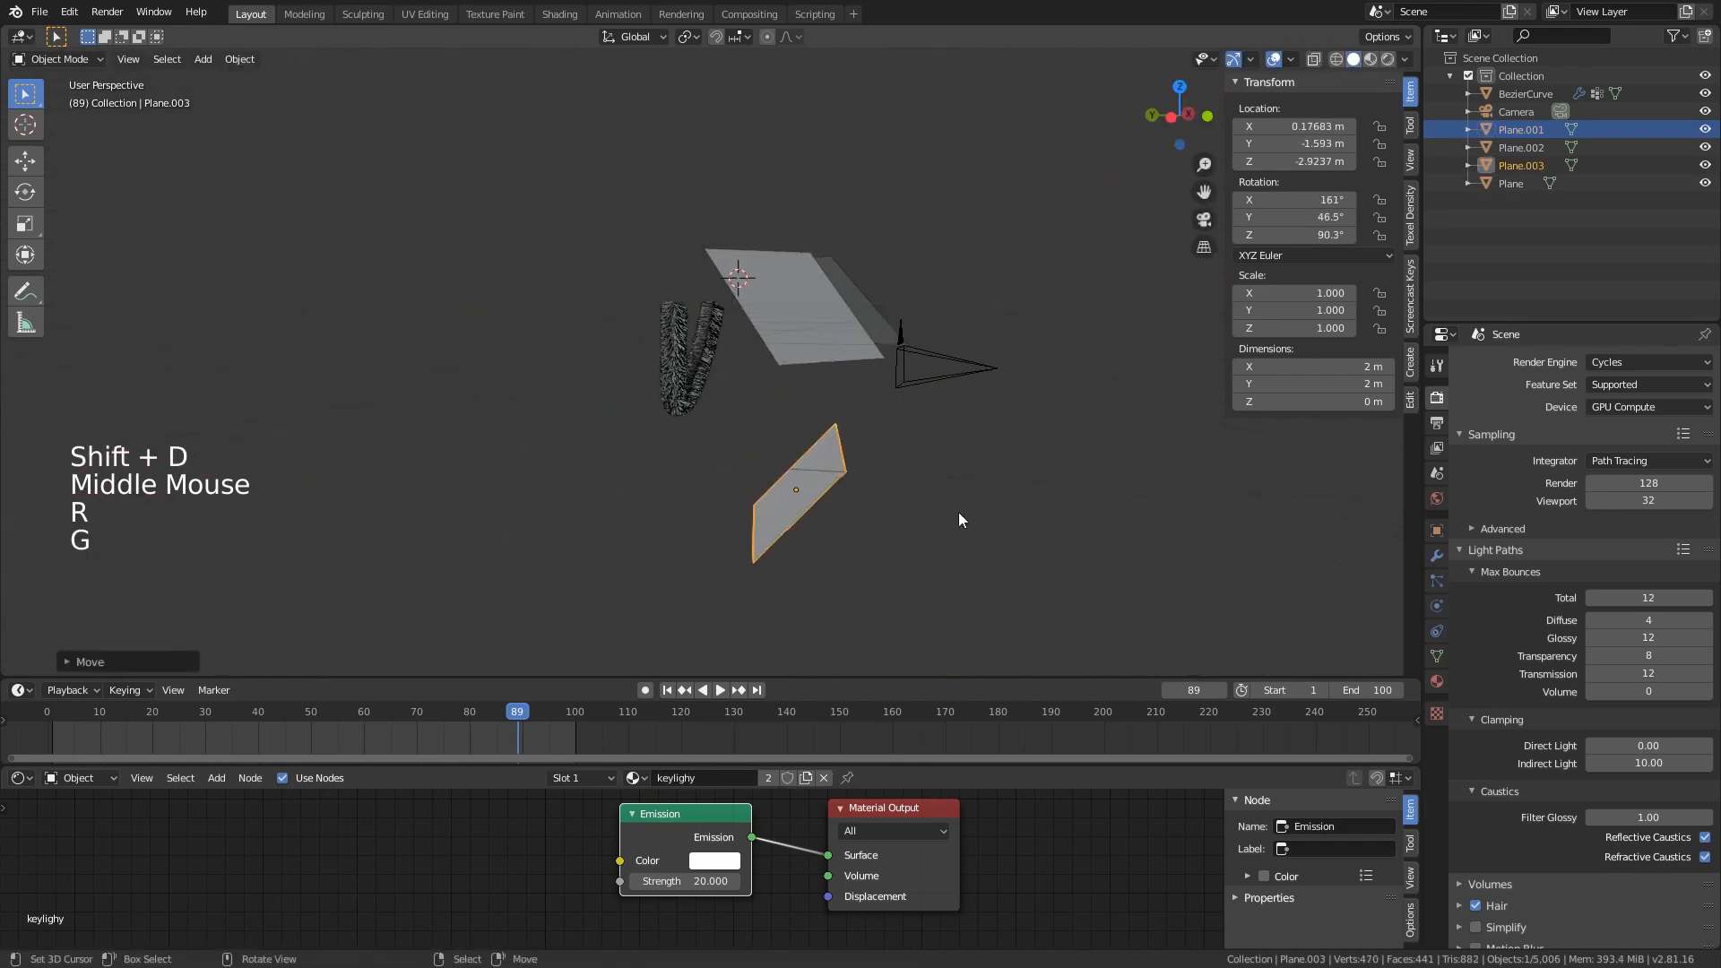
{"action": "key", "text": "KP_0"}
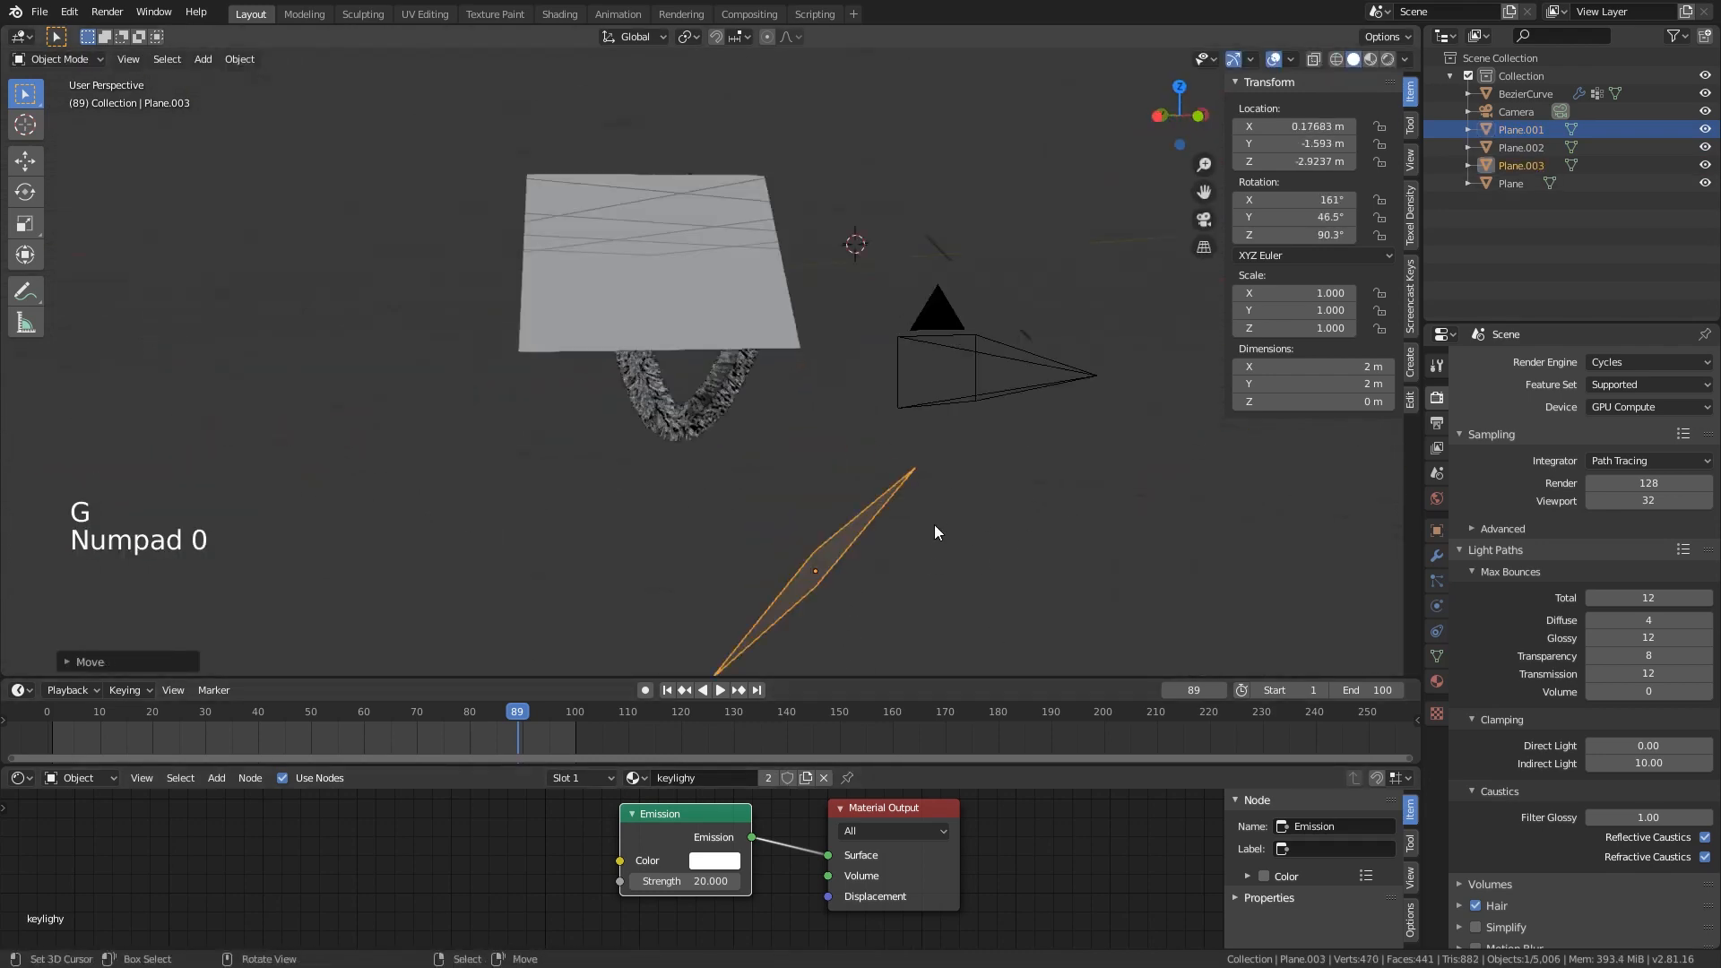
{"action": "left_click", "coordinate": [1389, 59]}
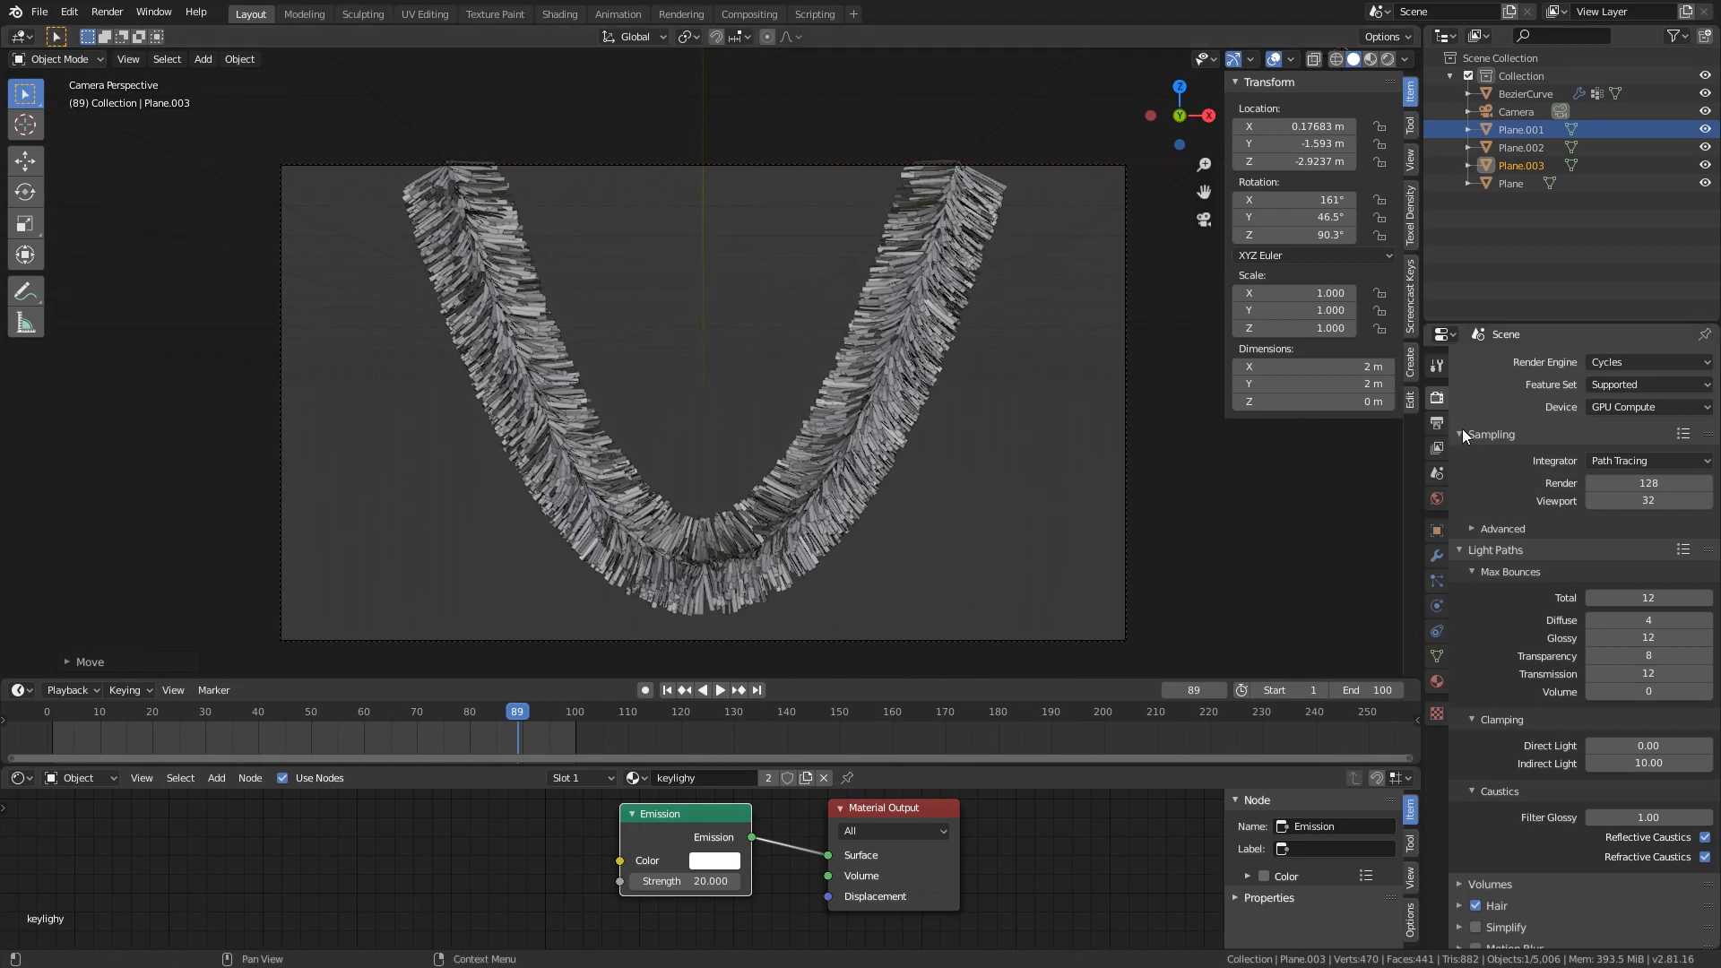
- Create a folder named animation2 inside christmas tensil and set it as the render output path
{"action": "left_click", "coordinate": [1436, 424]}
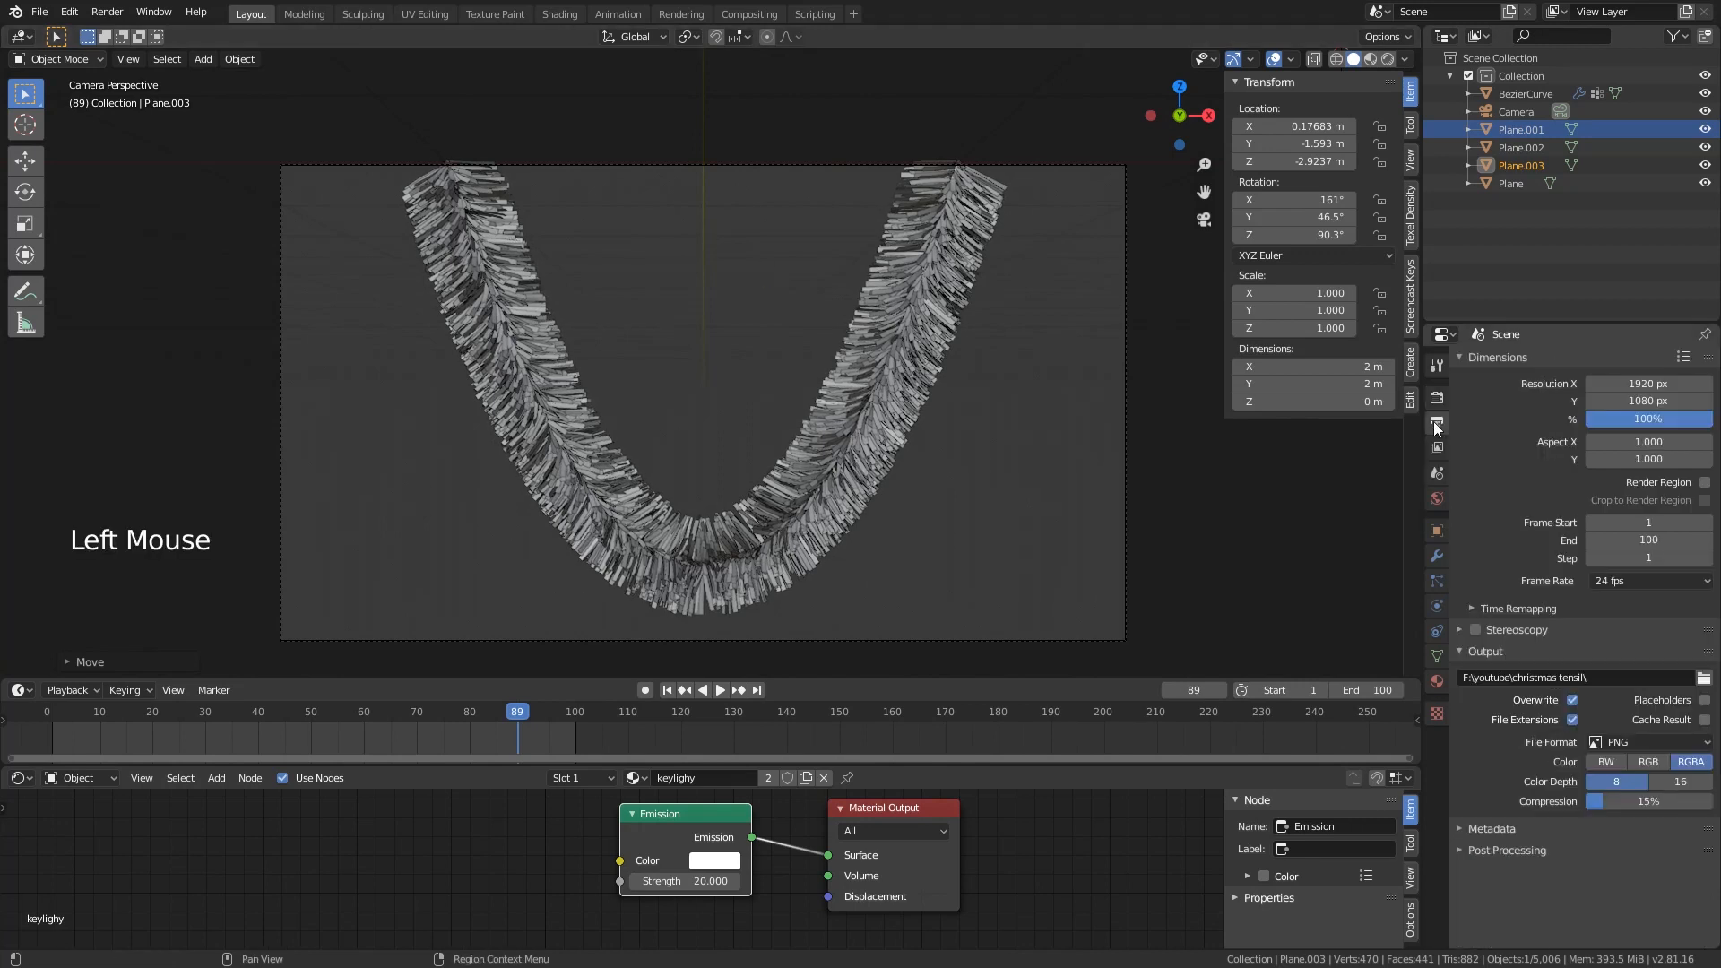
{"action": "left_click", "coordinate": [1704, 679]}
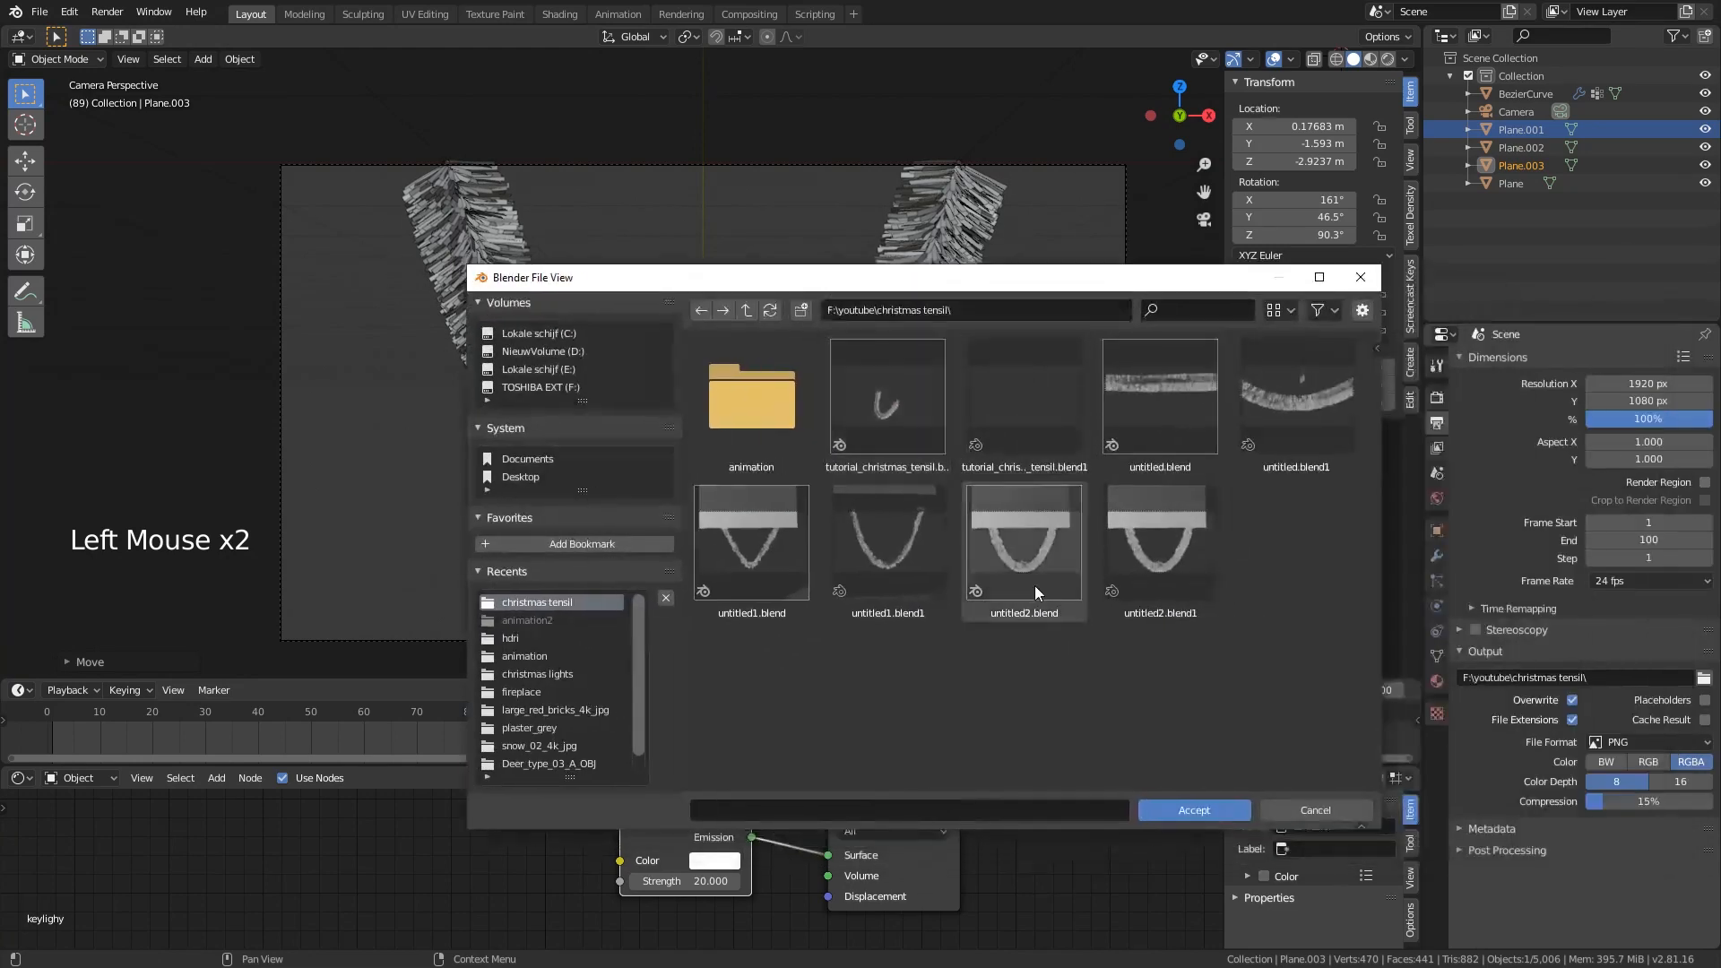
{"action": "left_click", "coordinate": [807, 313]}
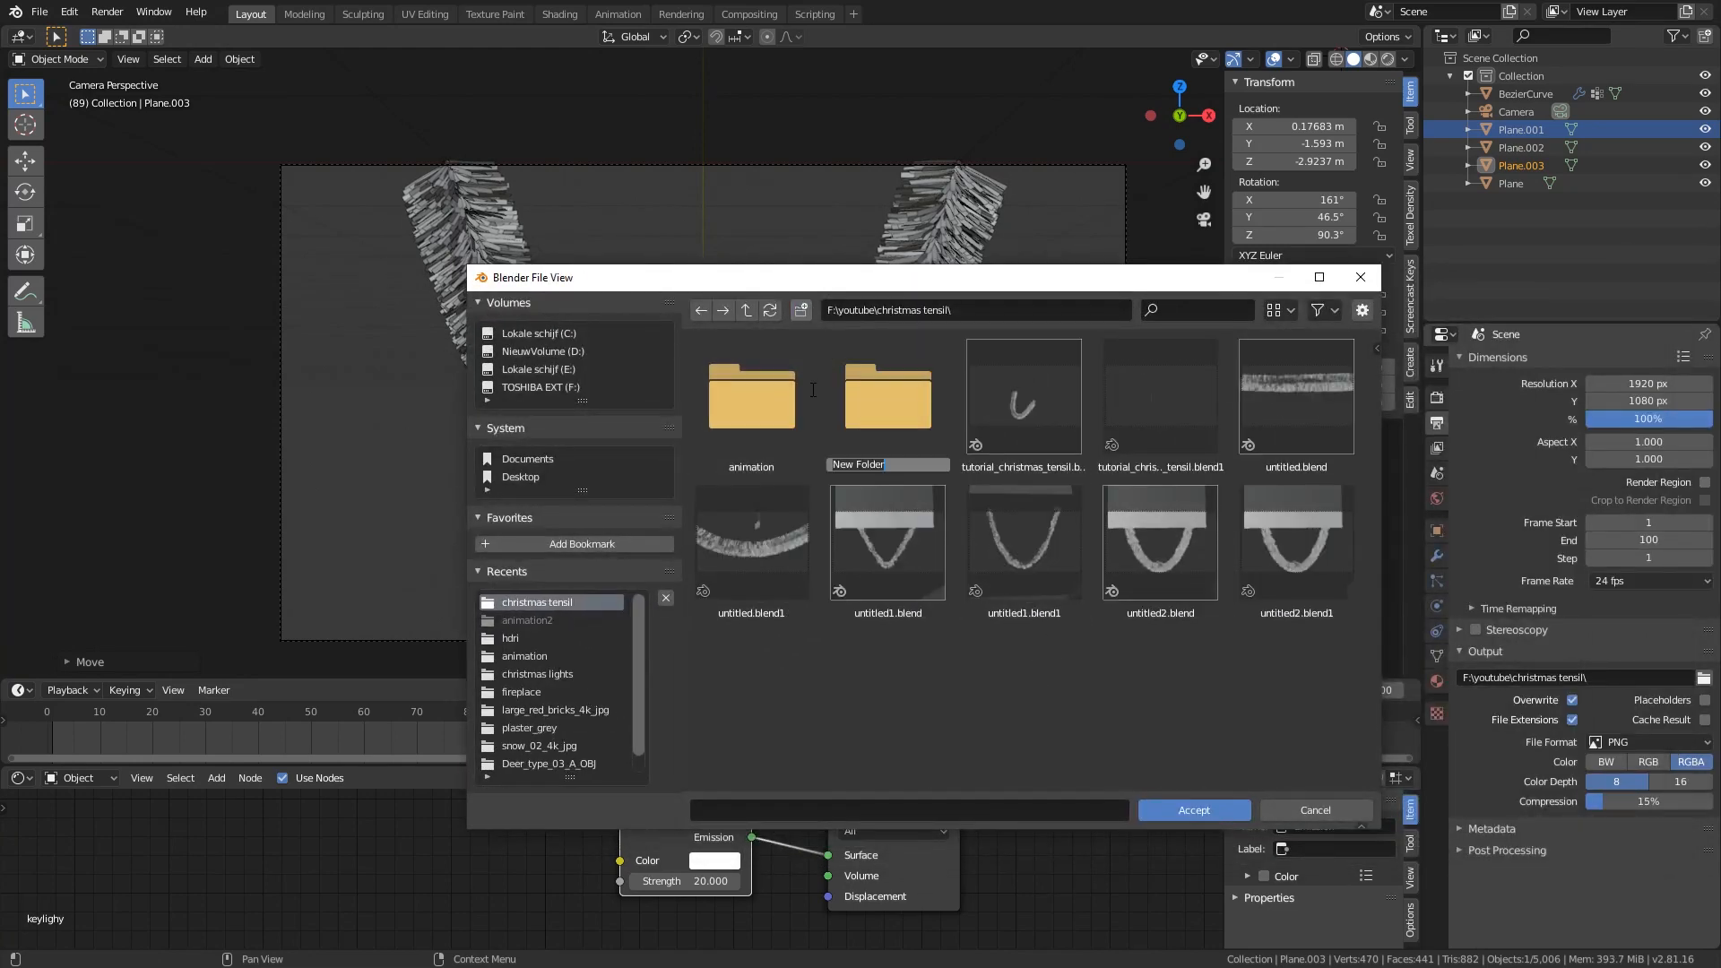
{"action": "type", "text": "animation2"}
{"action": "key", "text": "Return"}
{"action": "double_click", "coordinate": [891, 448]}
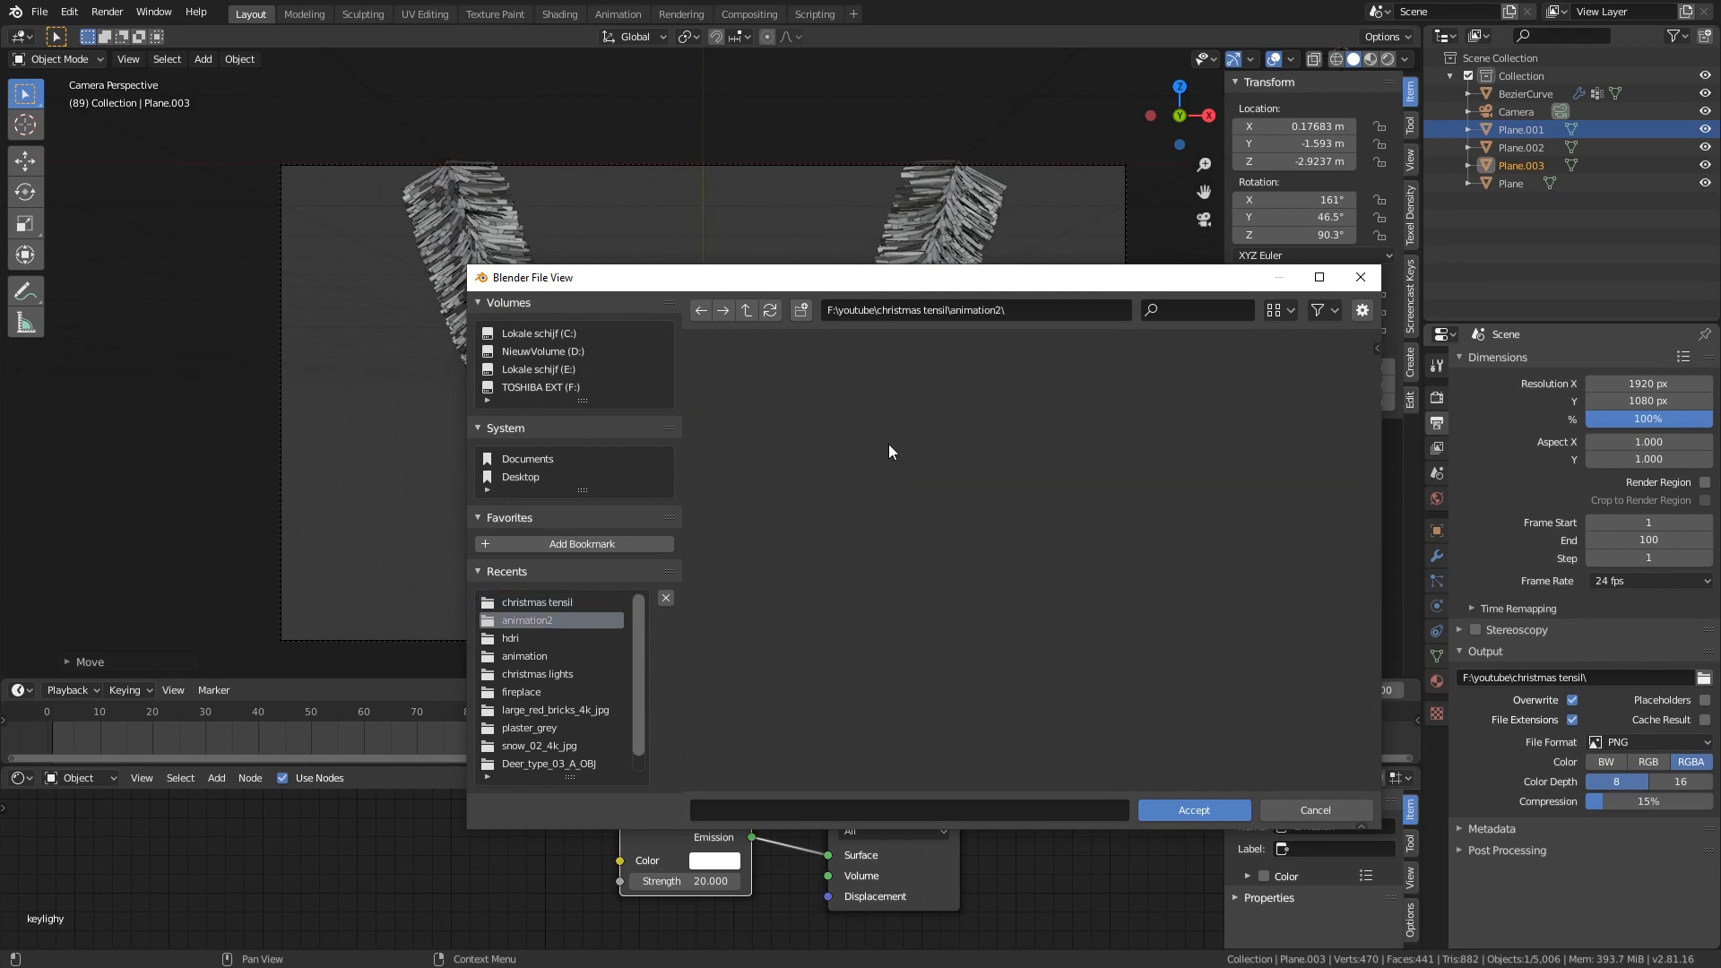
{"action": "left_click", "coordinate": [1205, 807]}
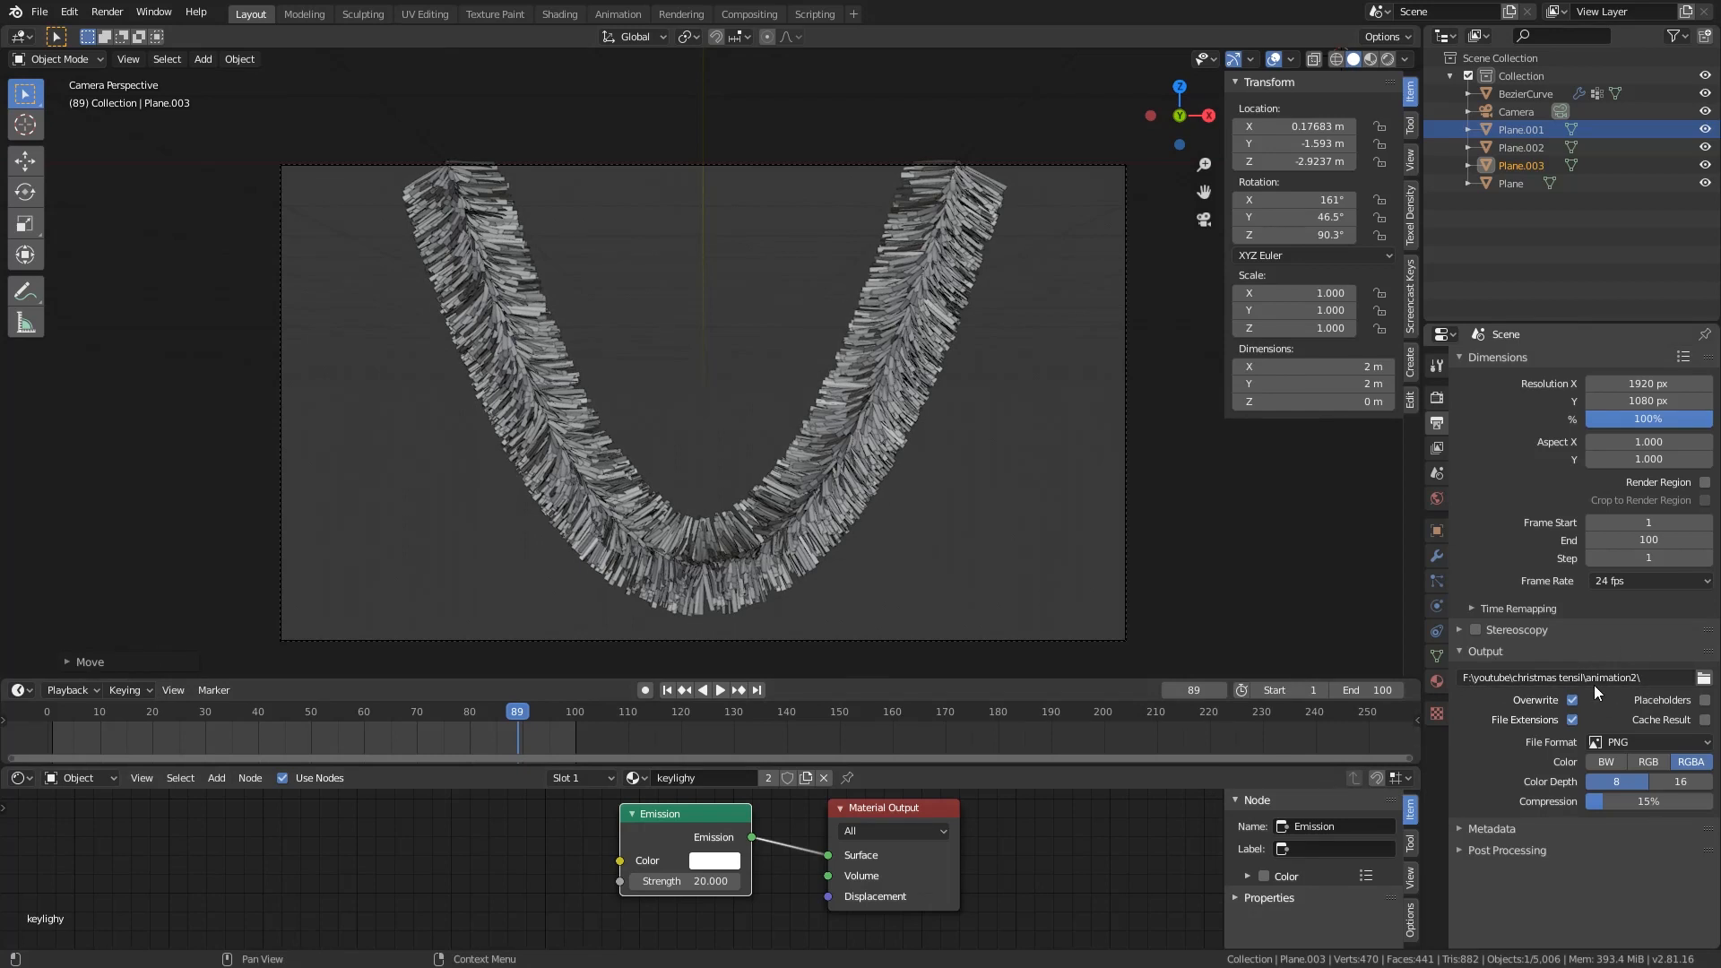
{"action": "left_click", "coordinate": [93, 17]}
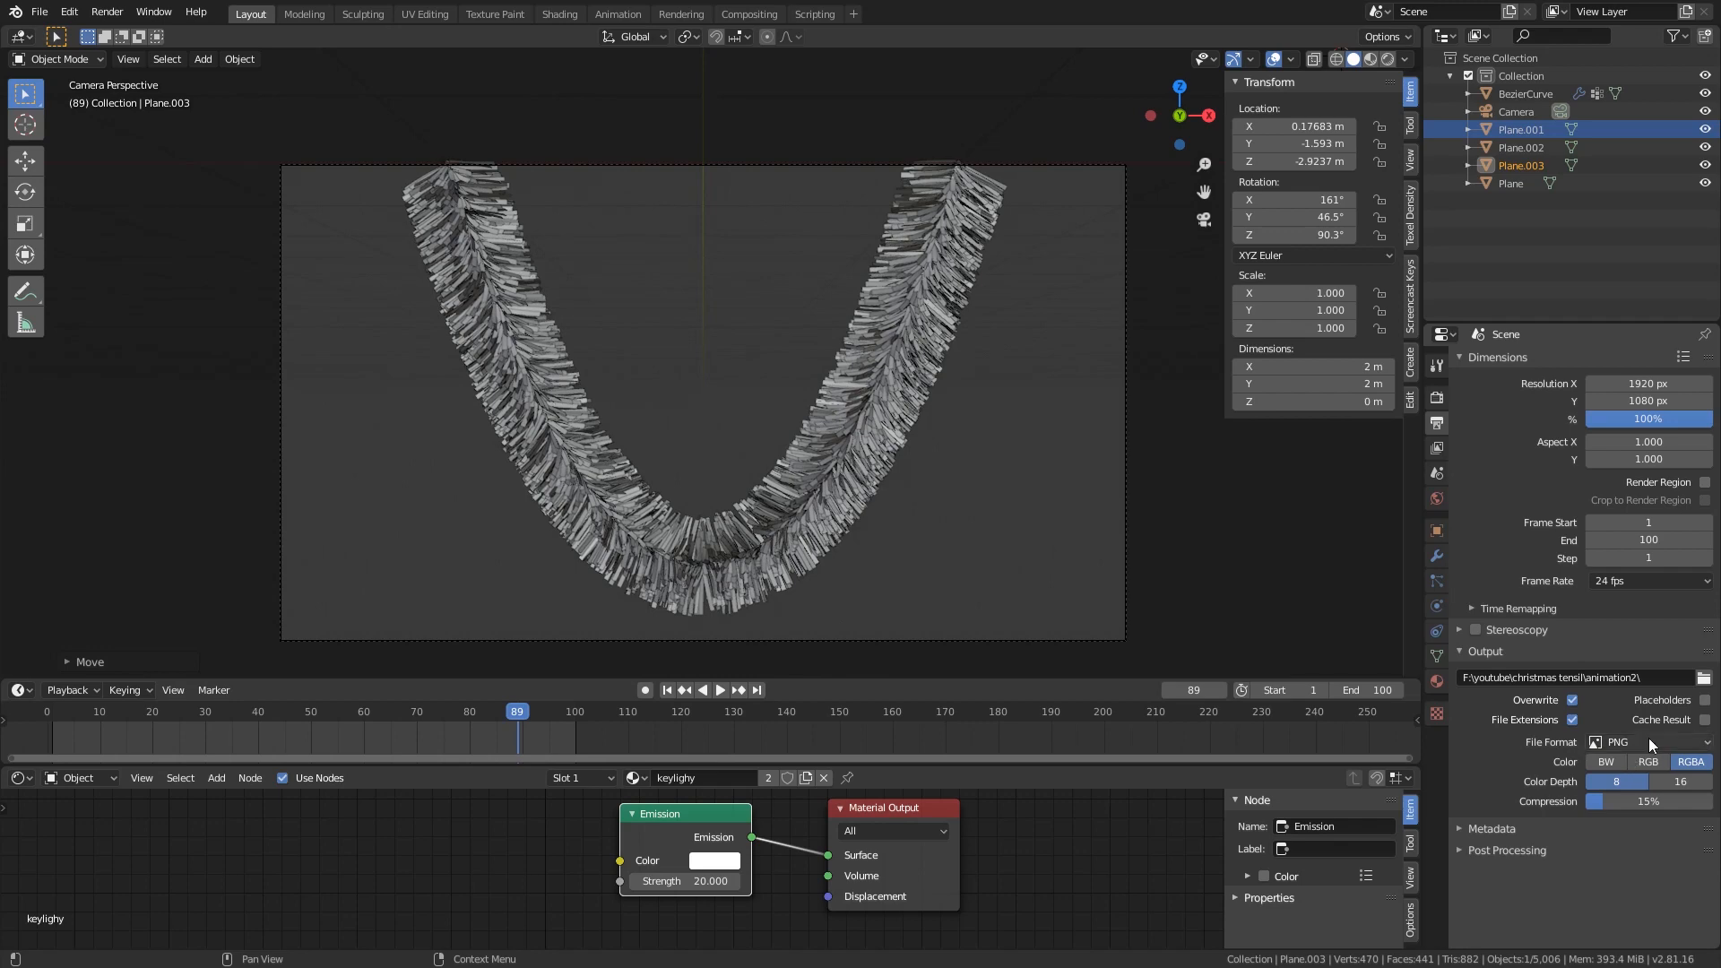
- Switch to File Explorer to view the rendered frames in the animation folder, and review the available output file formats in Blender
{"action": "left_click_drag", "start_coordinate": [969, 967], "coordinate": [581, 7]}
{"action": "left_click", "coordinate": [278, 216]}
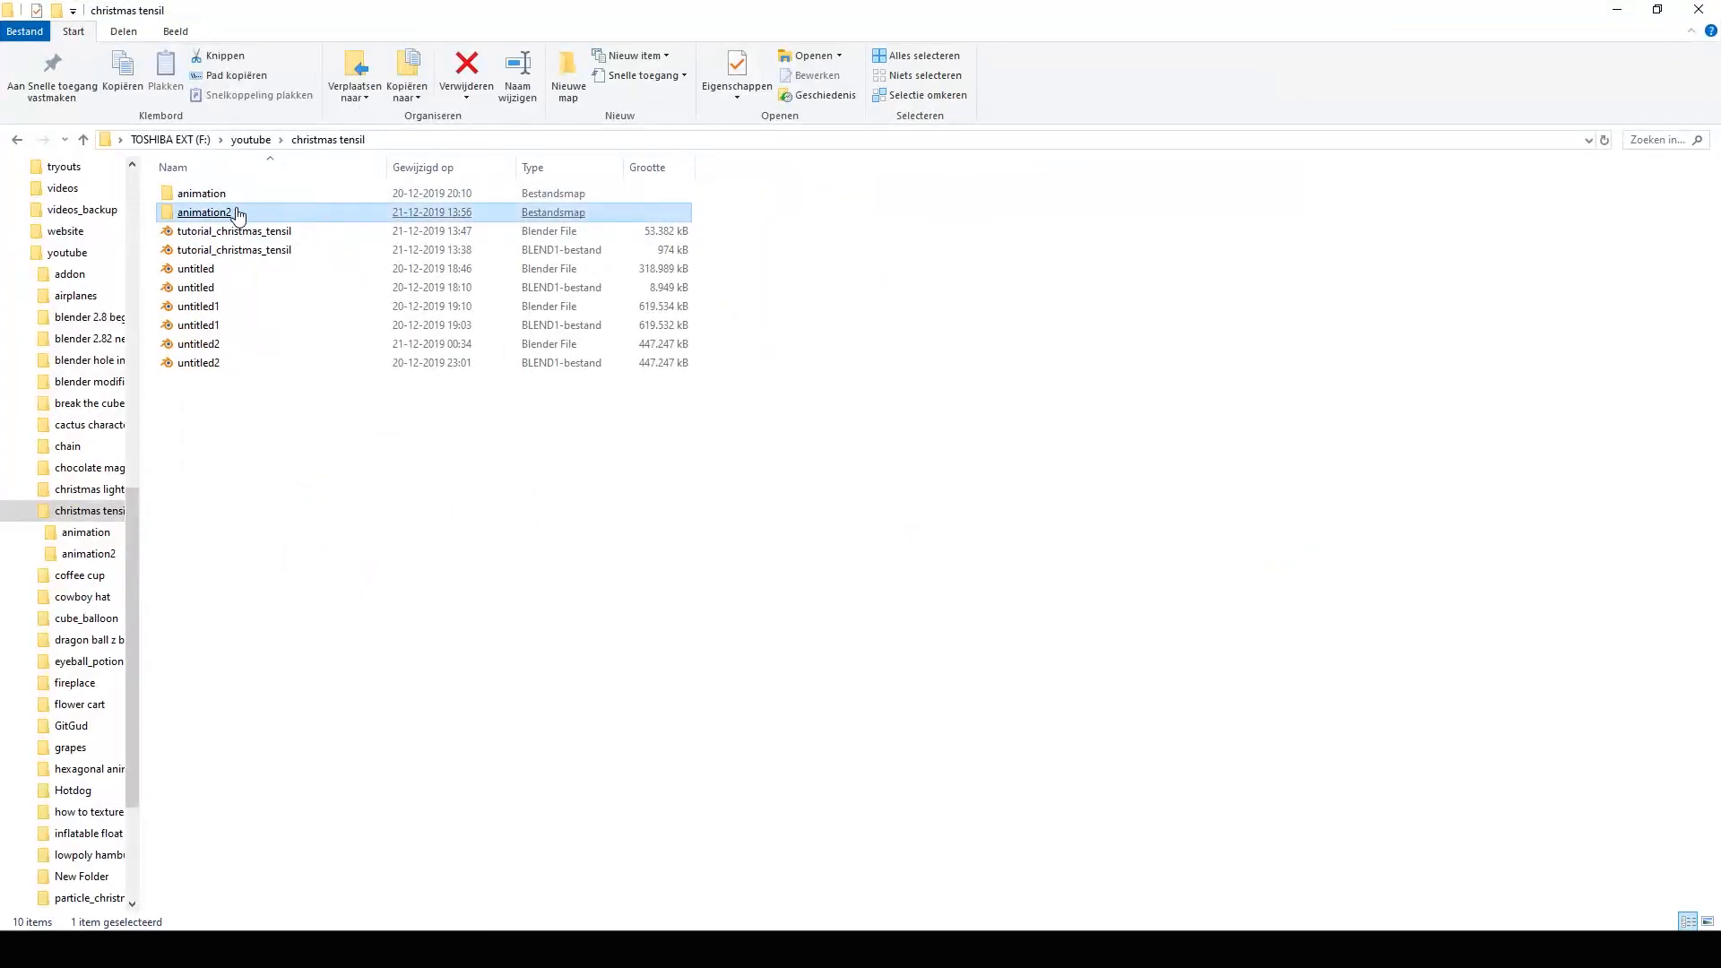
{"action": "double_click", "coordinate": [224, 195]}
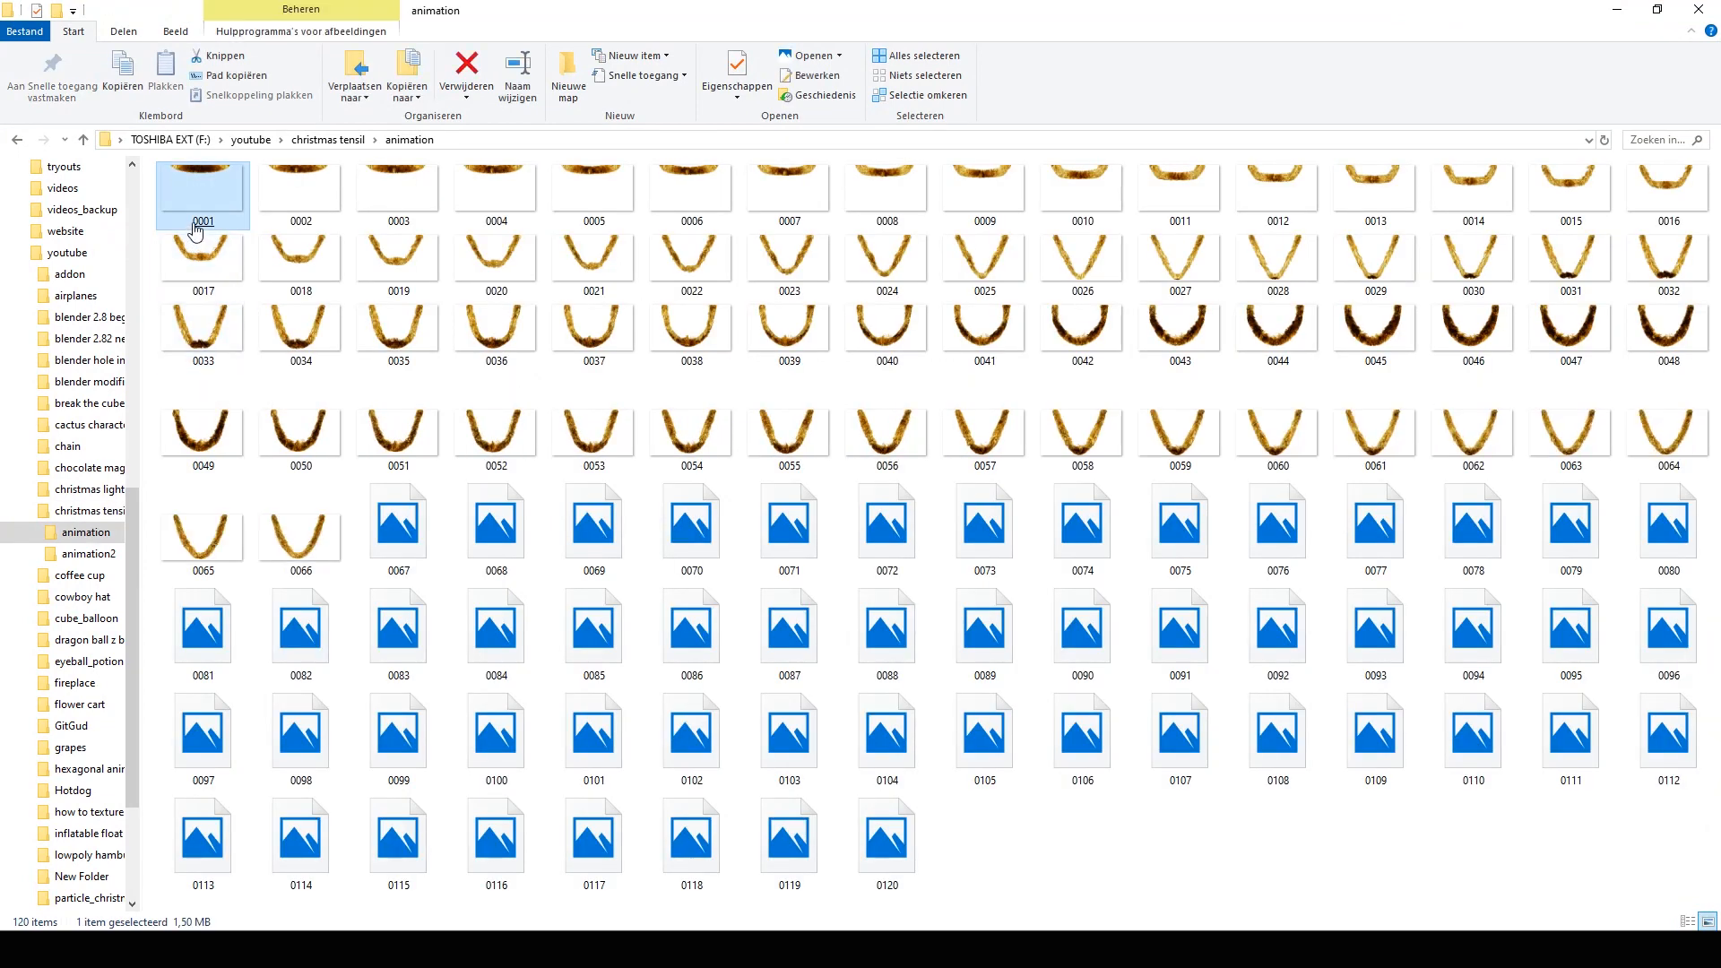
{"action": "left_click", "coordinate": [884, 865]}
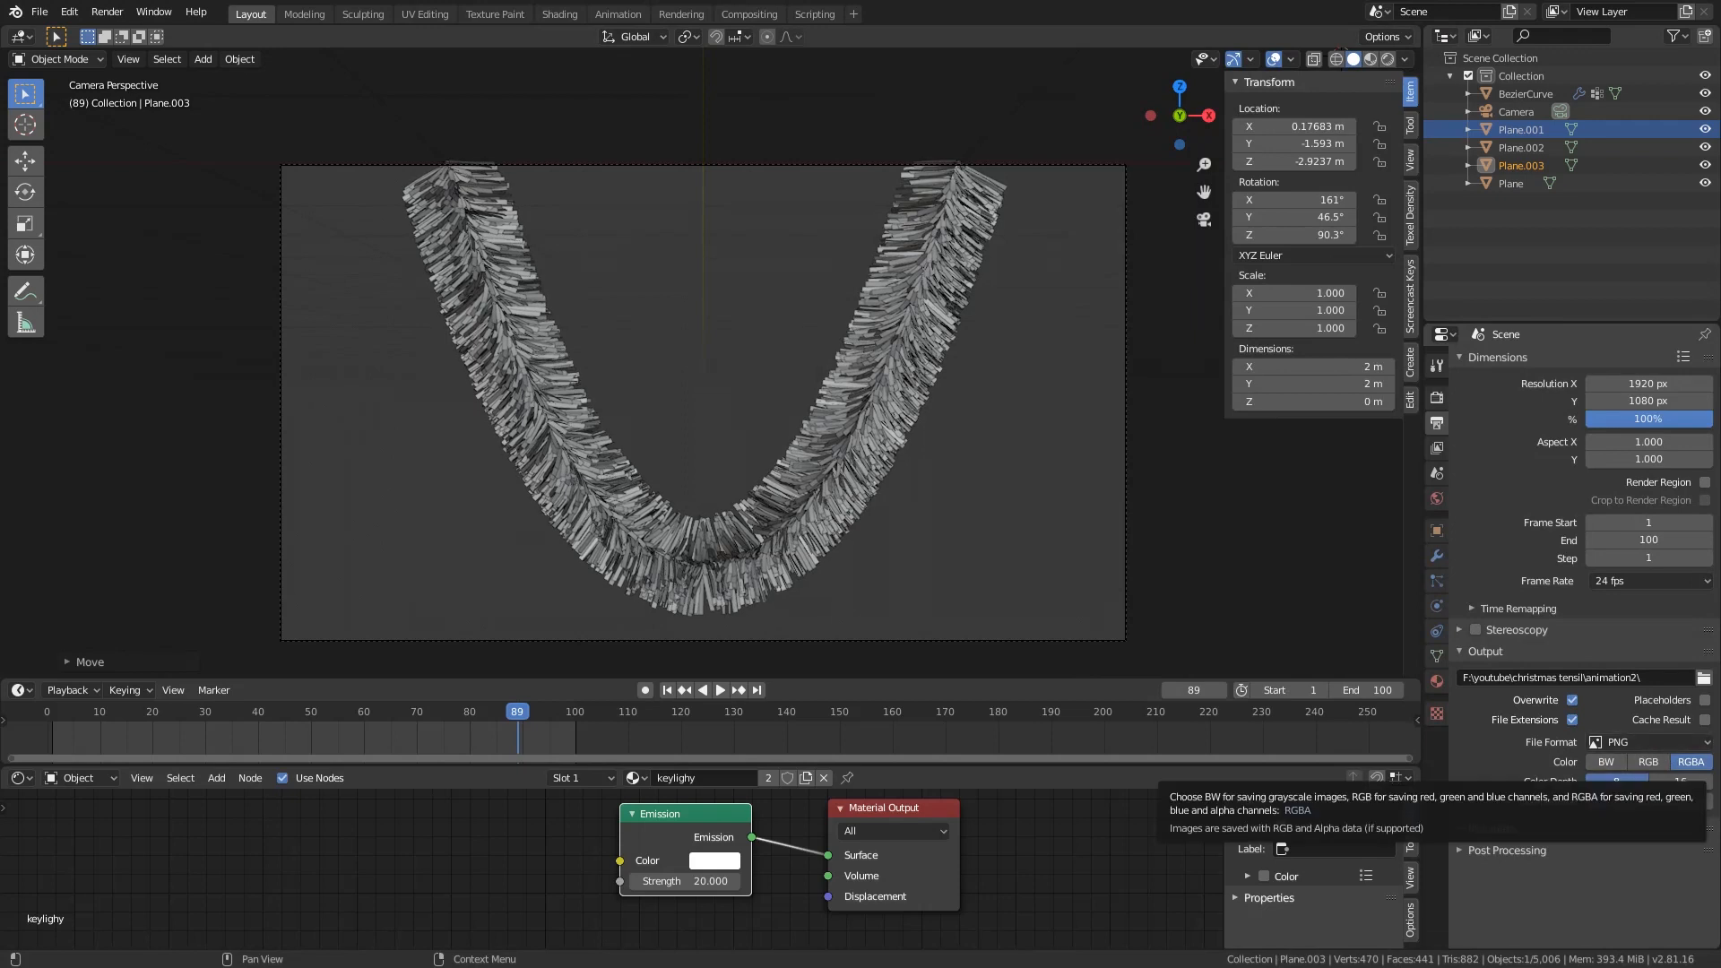
{"action": "left_click", "coordinate": [1637, 743]}
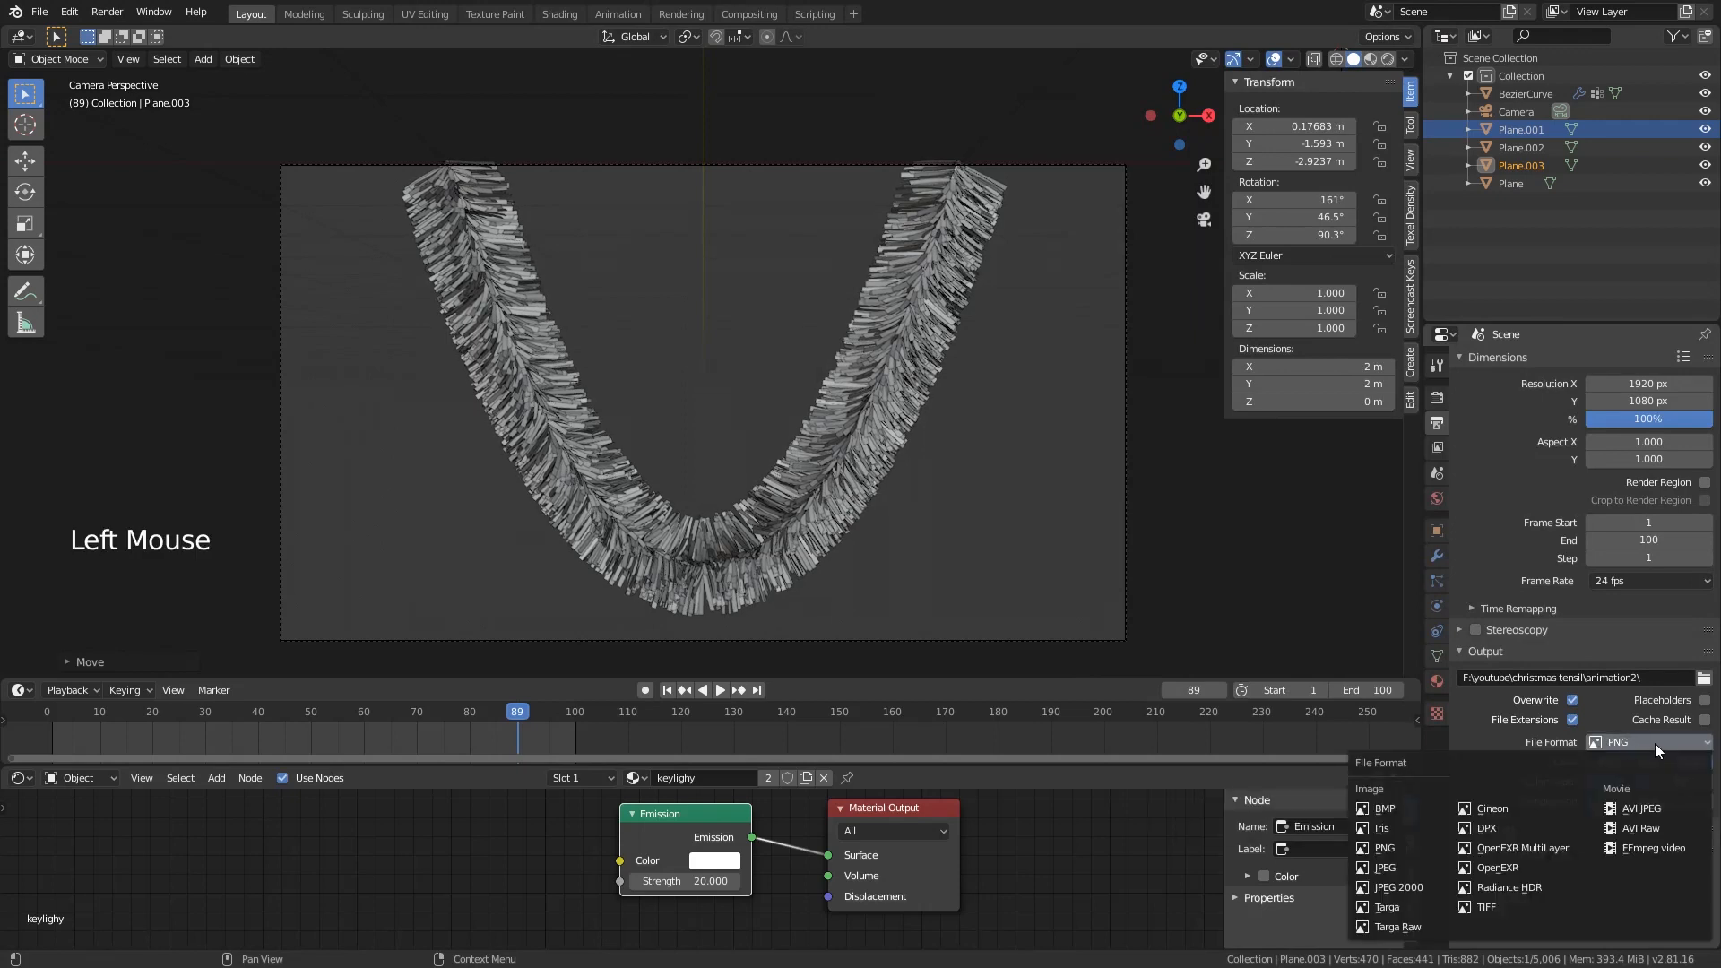
{"action": "left_click", "coordinate": [1648, 739]}
- Examine frames 0056, 0057 and 0120 of the animation folder in File Explorer, and return to Blender
{"action": "left_click_drag", "start_coordinate": [1720, 12], "coordinate": [1180, 1]}
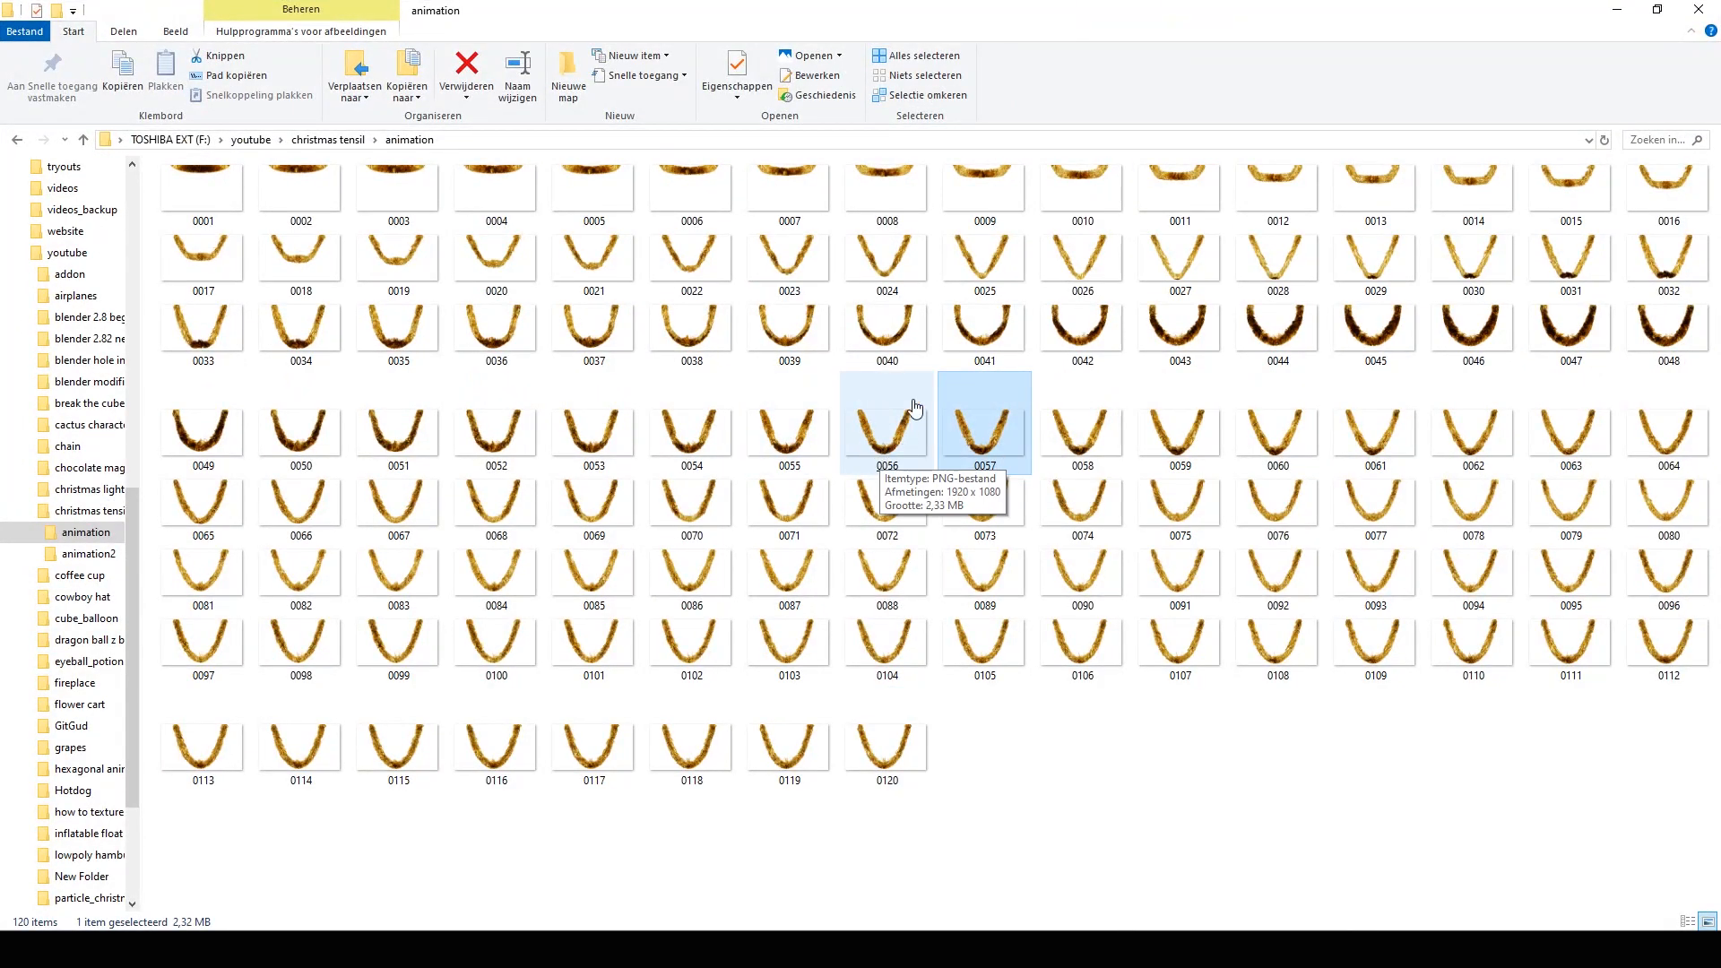
{"action": "left_click", "coordinate": [874, 435]}
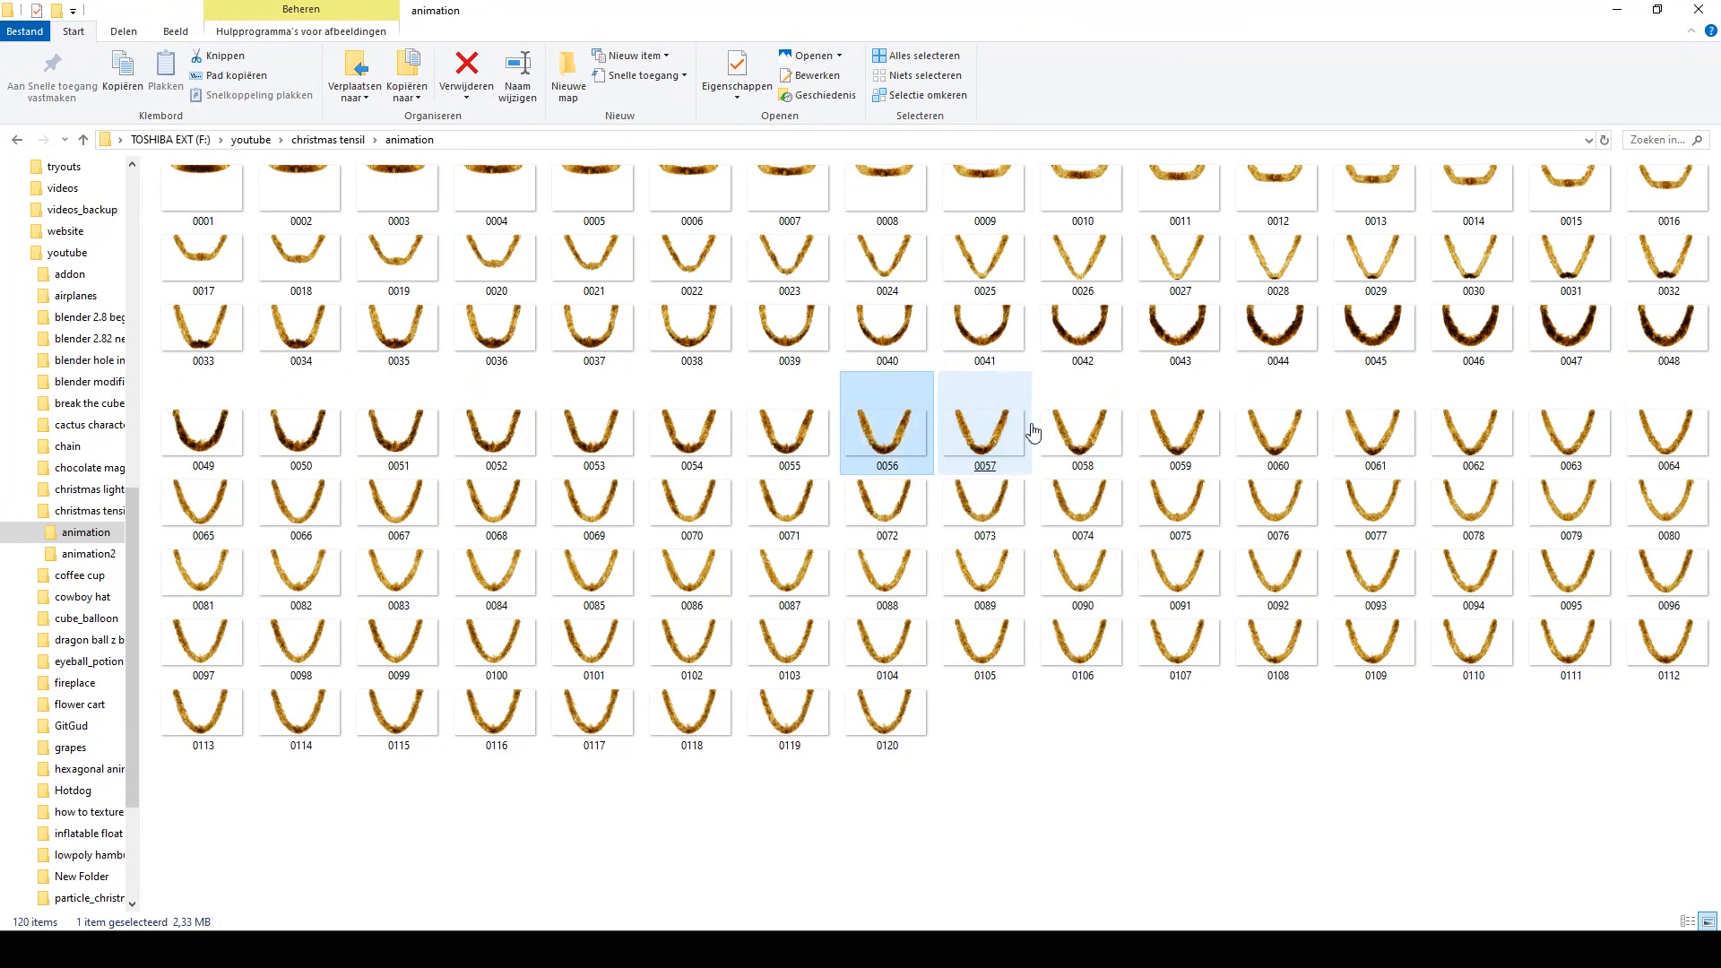
{"action": "left_click", "coordinate": [997, 421]}
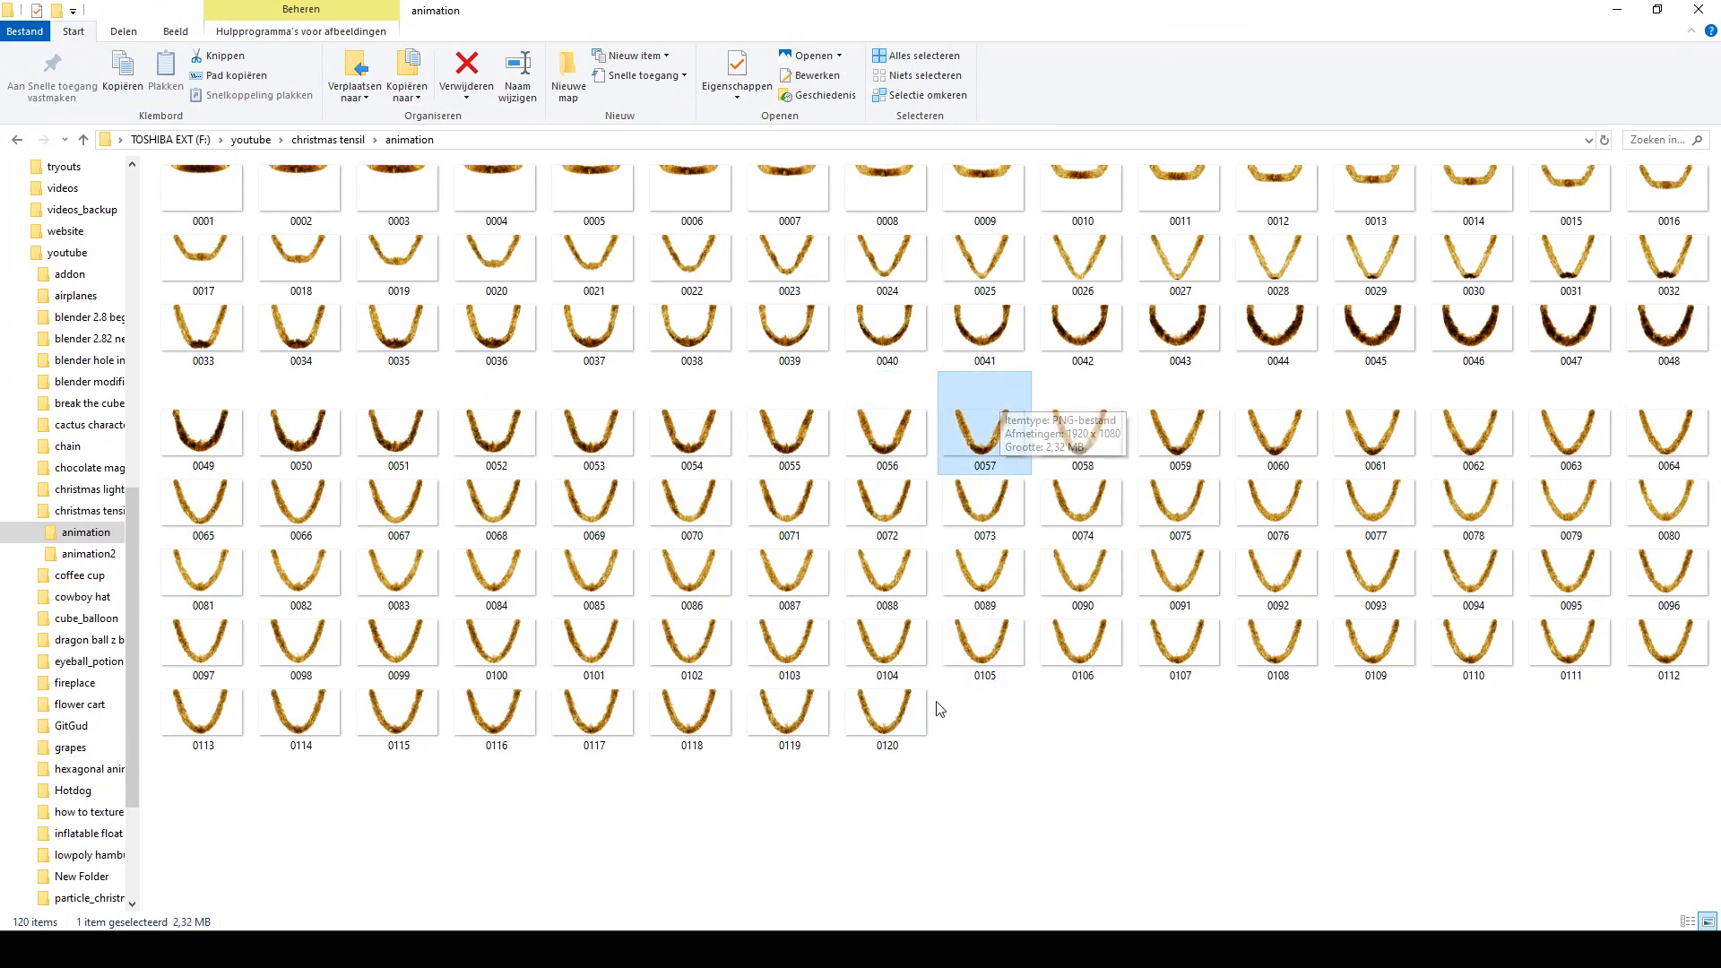
{"action": "left_click", "coordinate": [890, 716]}
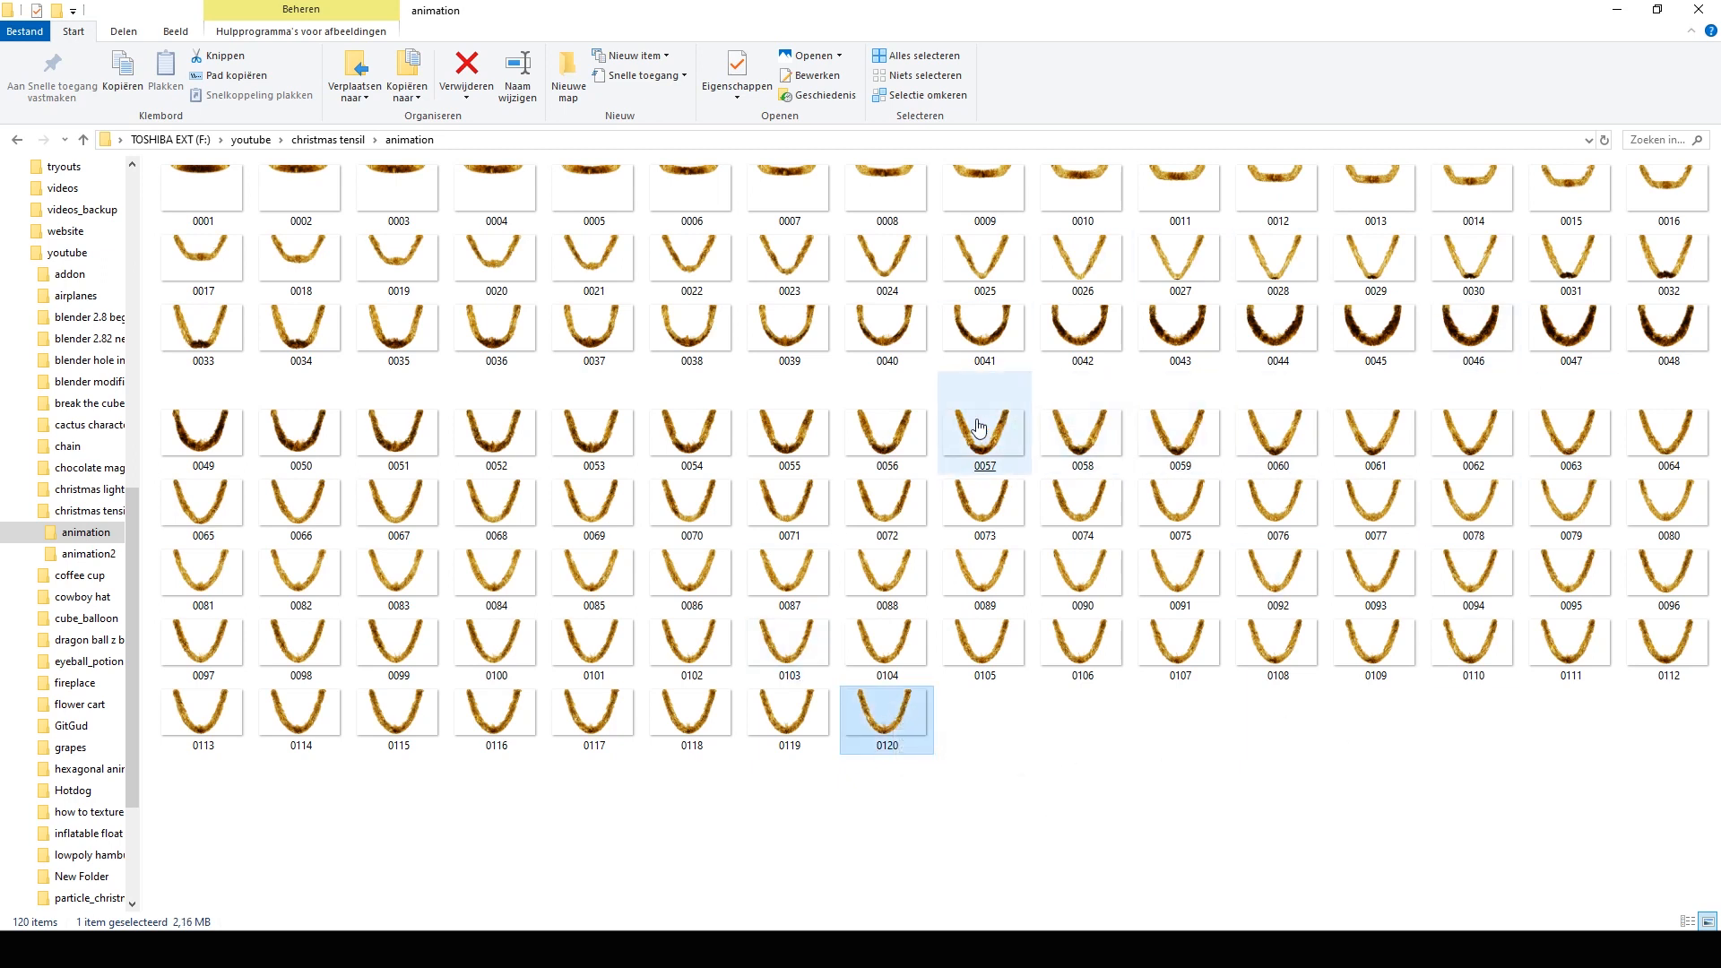
{"action": "left_click", "coordinate": [900, 434]}
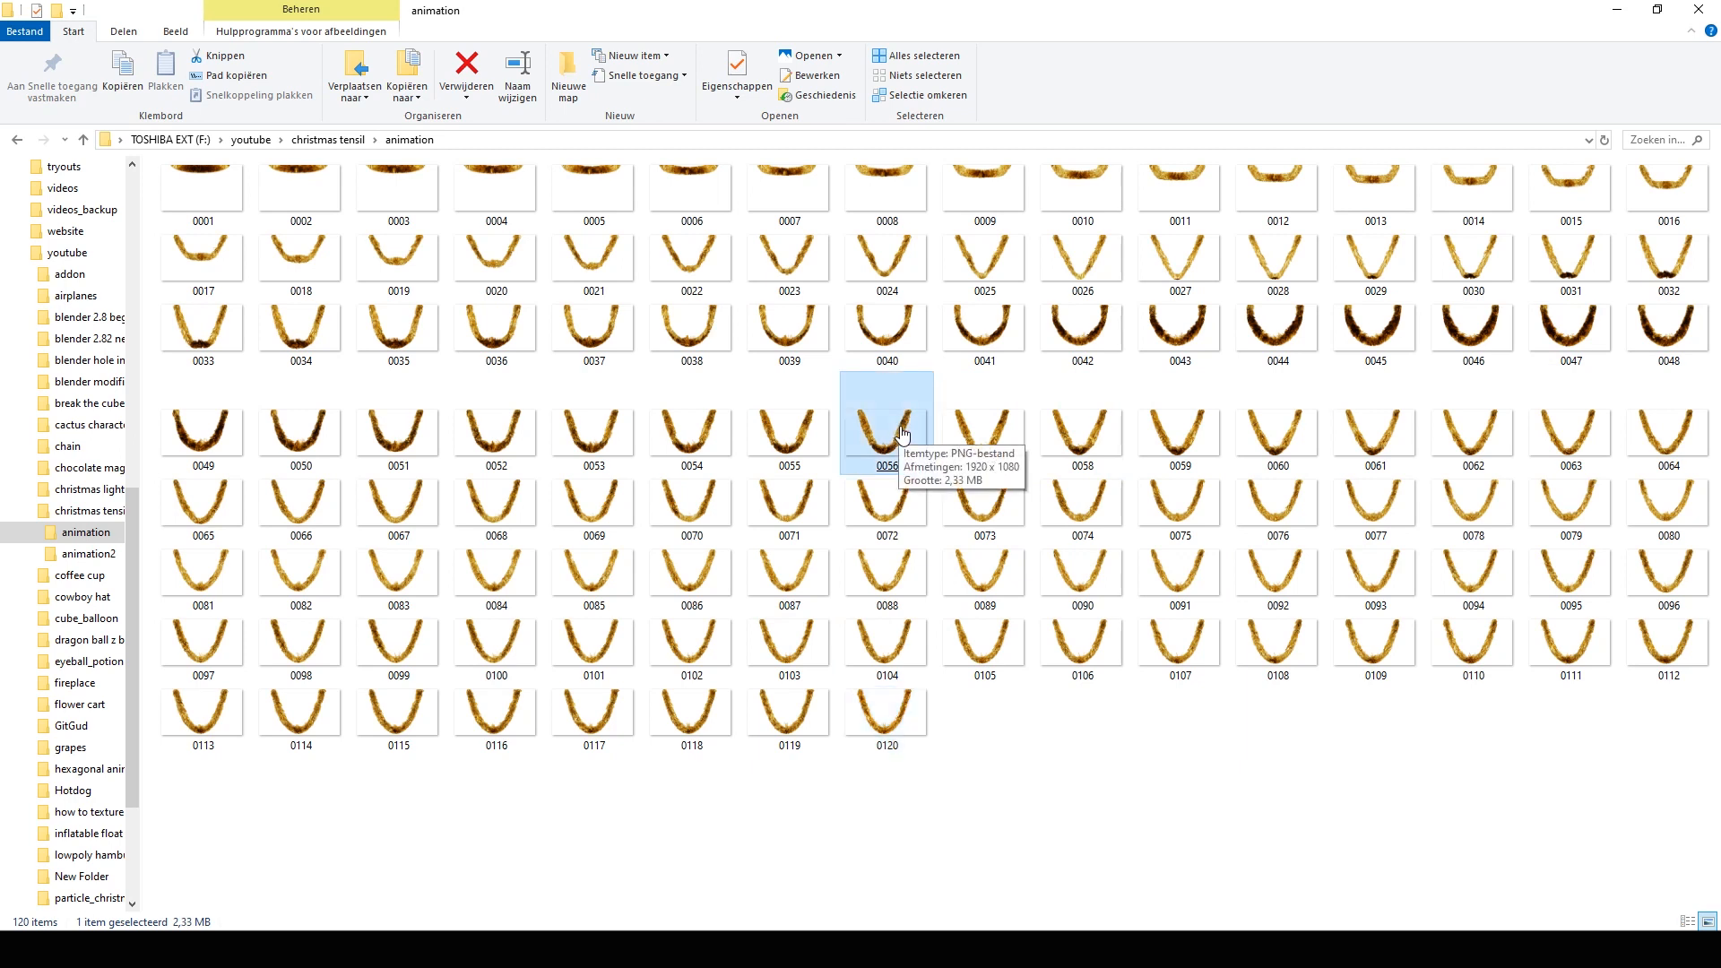
{"action": "left_click", "coordinate": [1617, 9]}
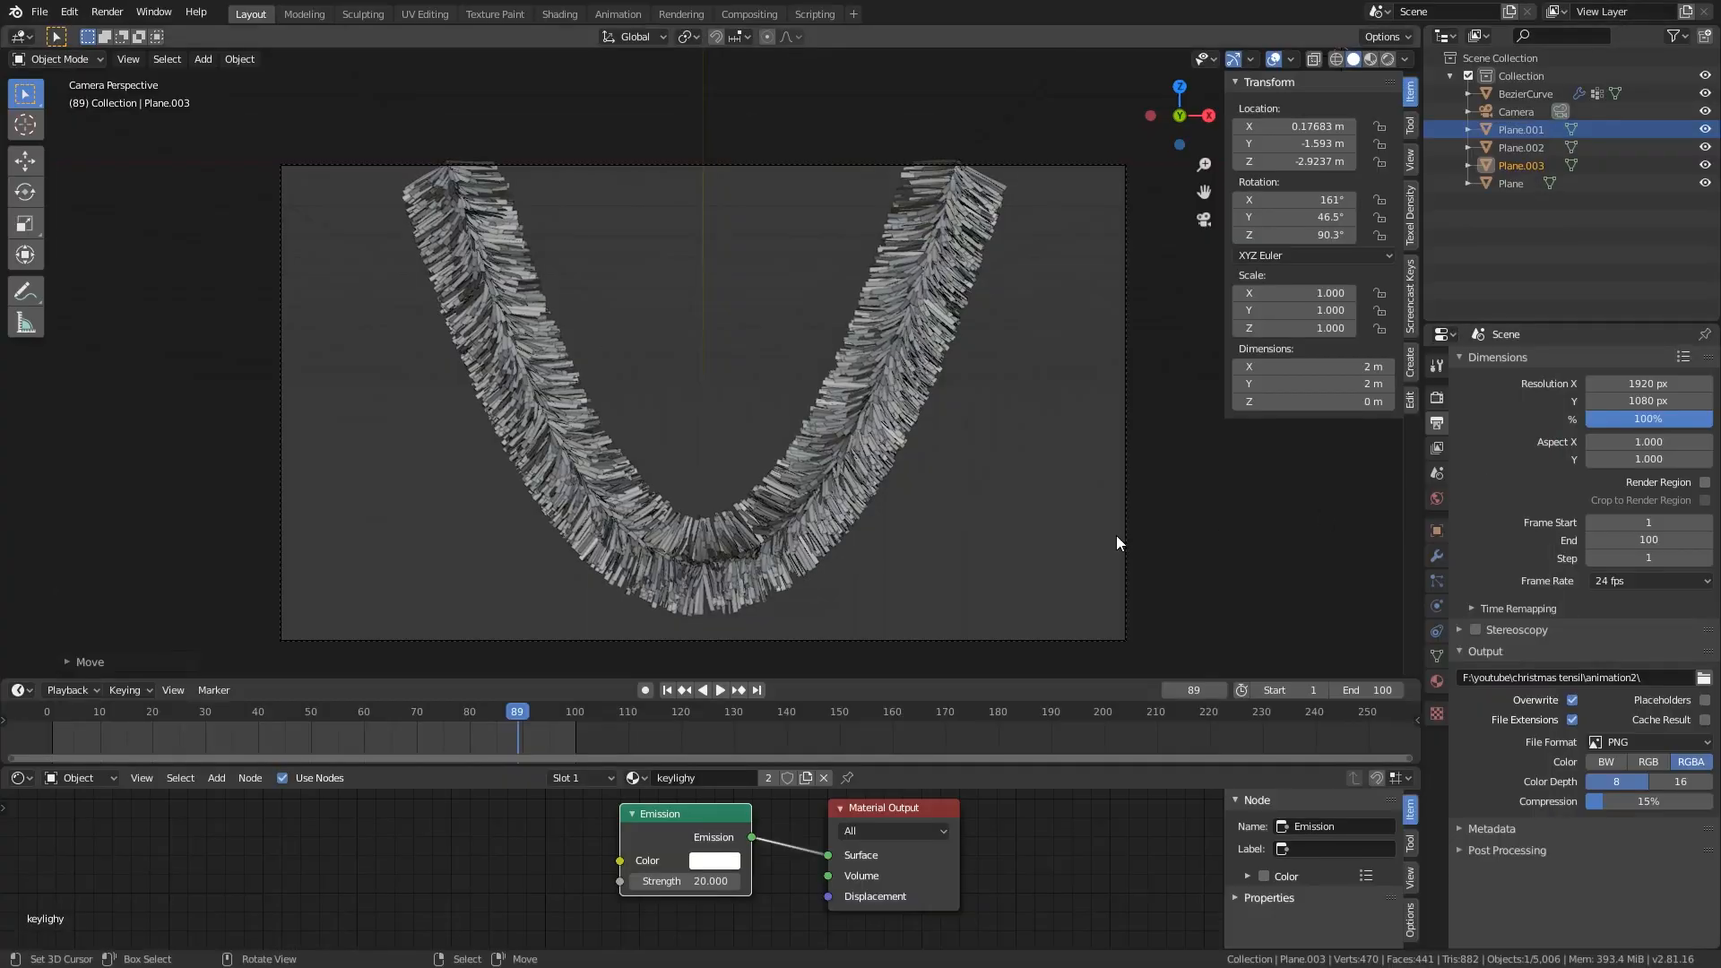